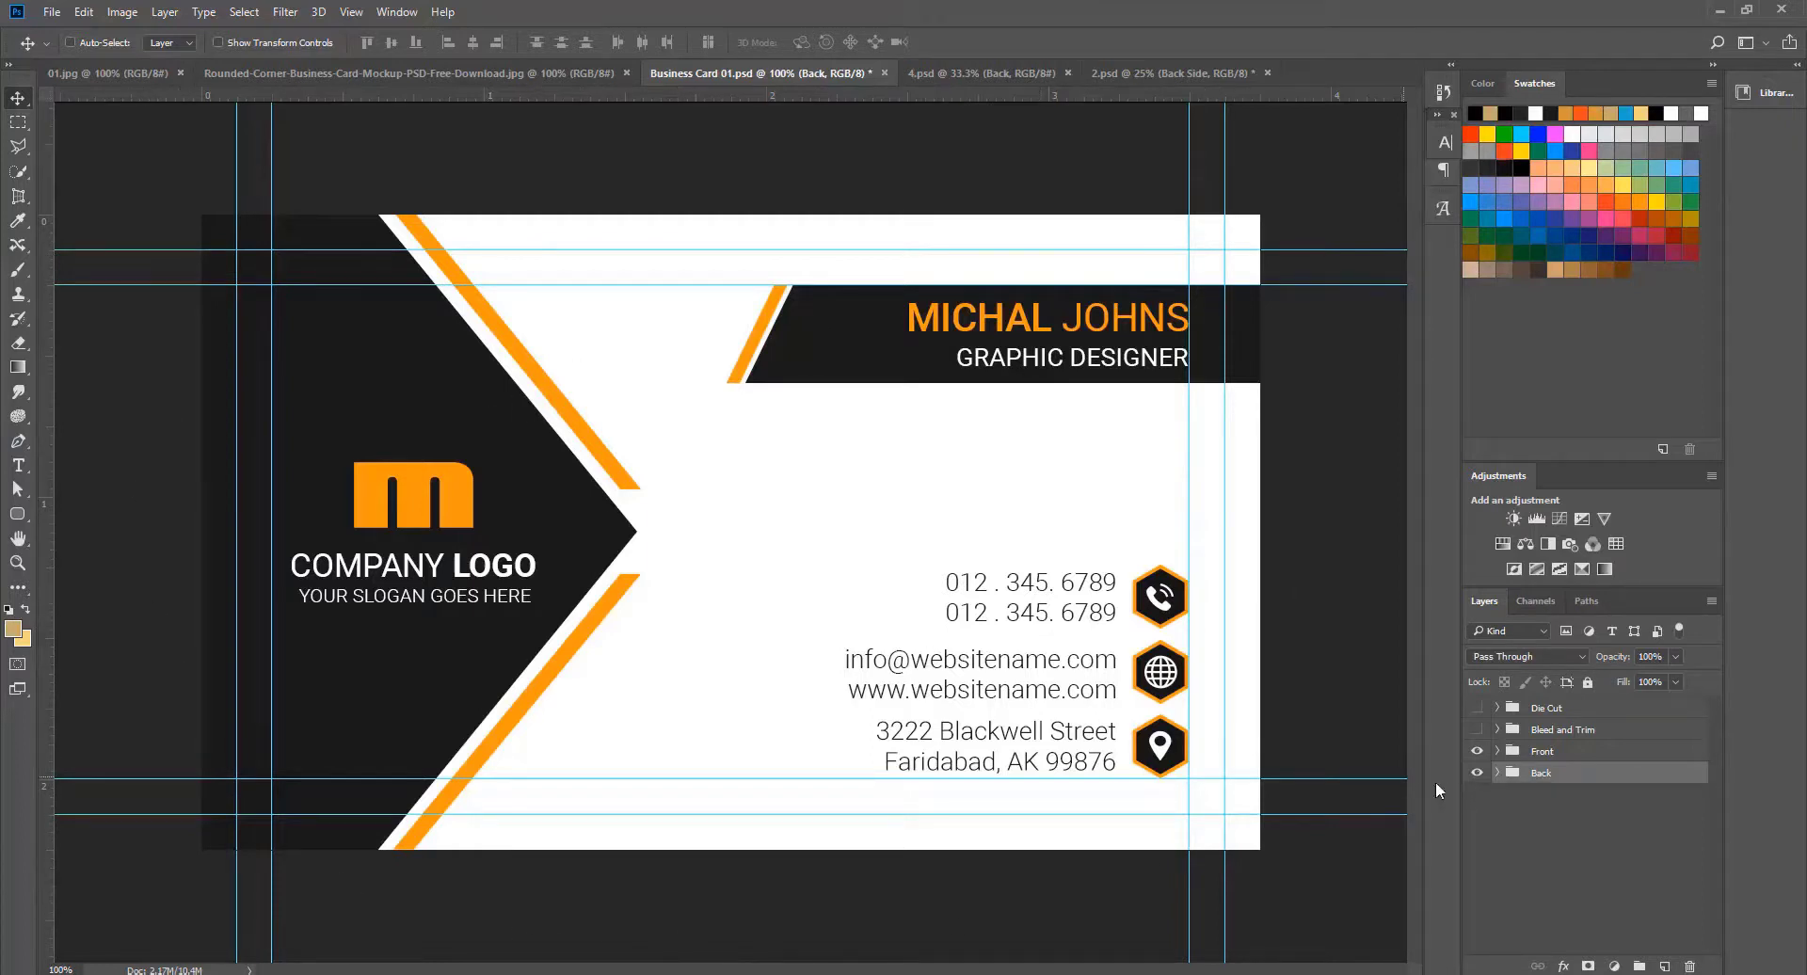
Step: Preview the Bleed and Trim guides on Business Card 01.psd, and look over the 4.psd and 2.psd mockups
{"action": "left_click", "coordinate": [1480, 731]}
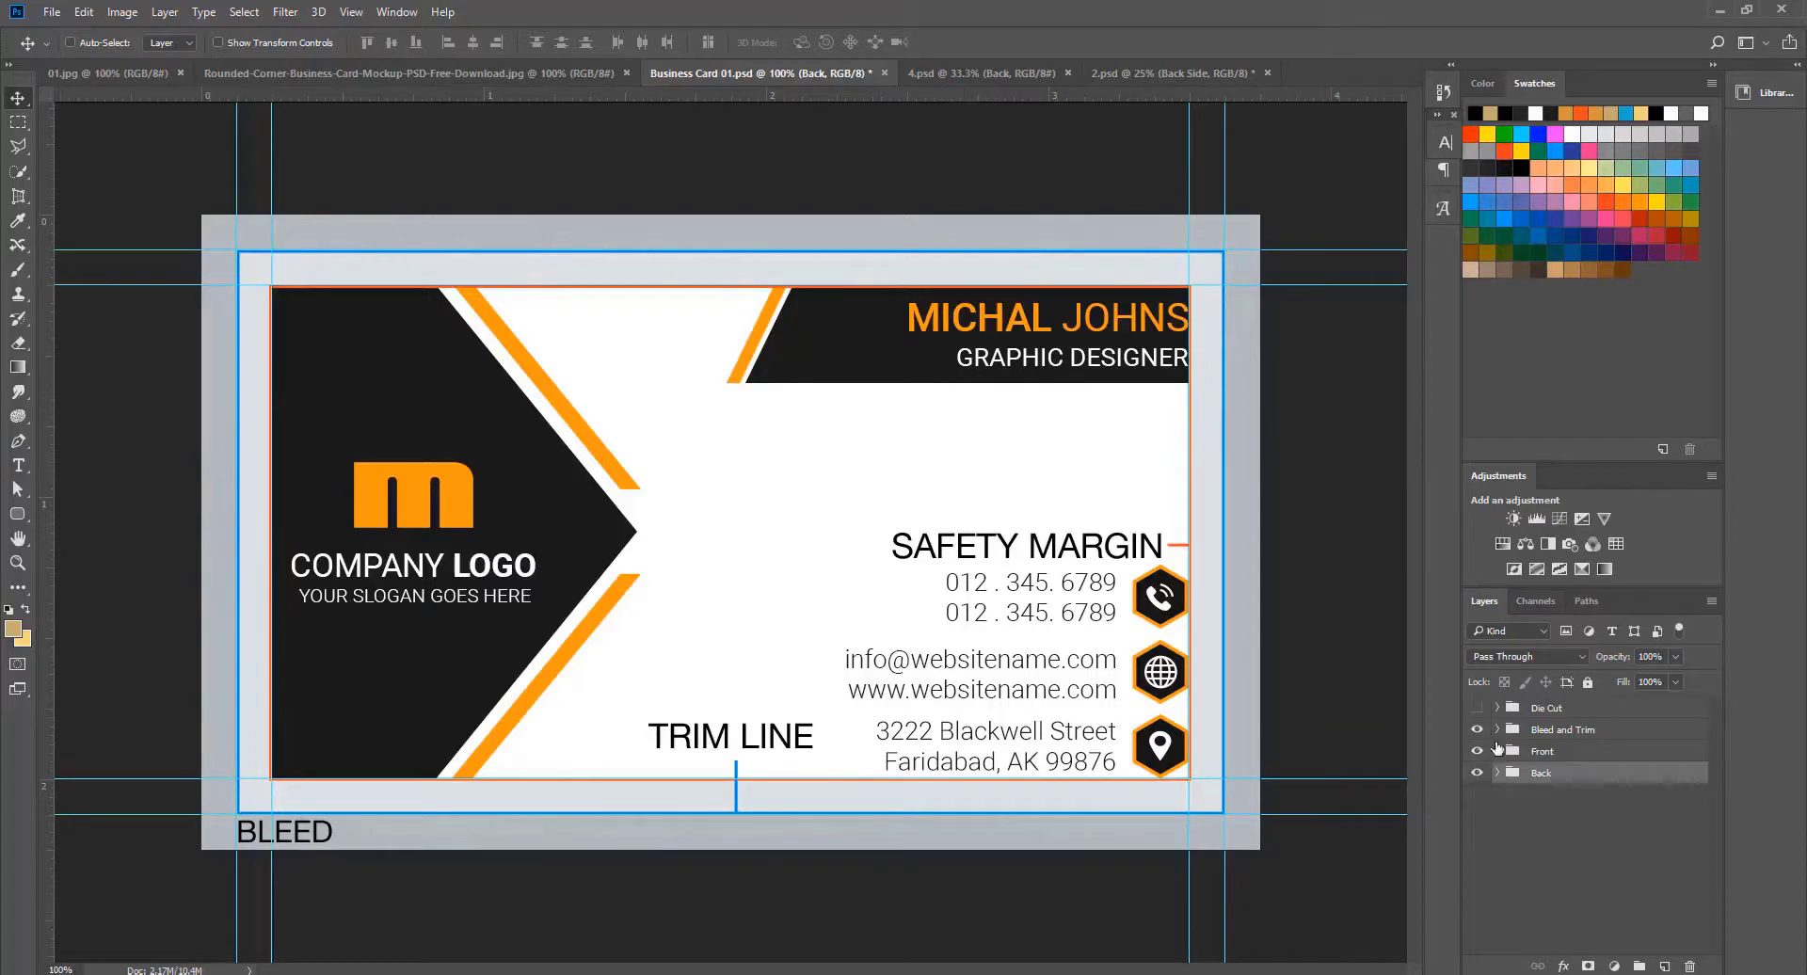
{"action": "left_click", "coordinate": [1478, 729]}
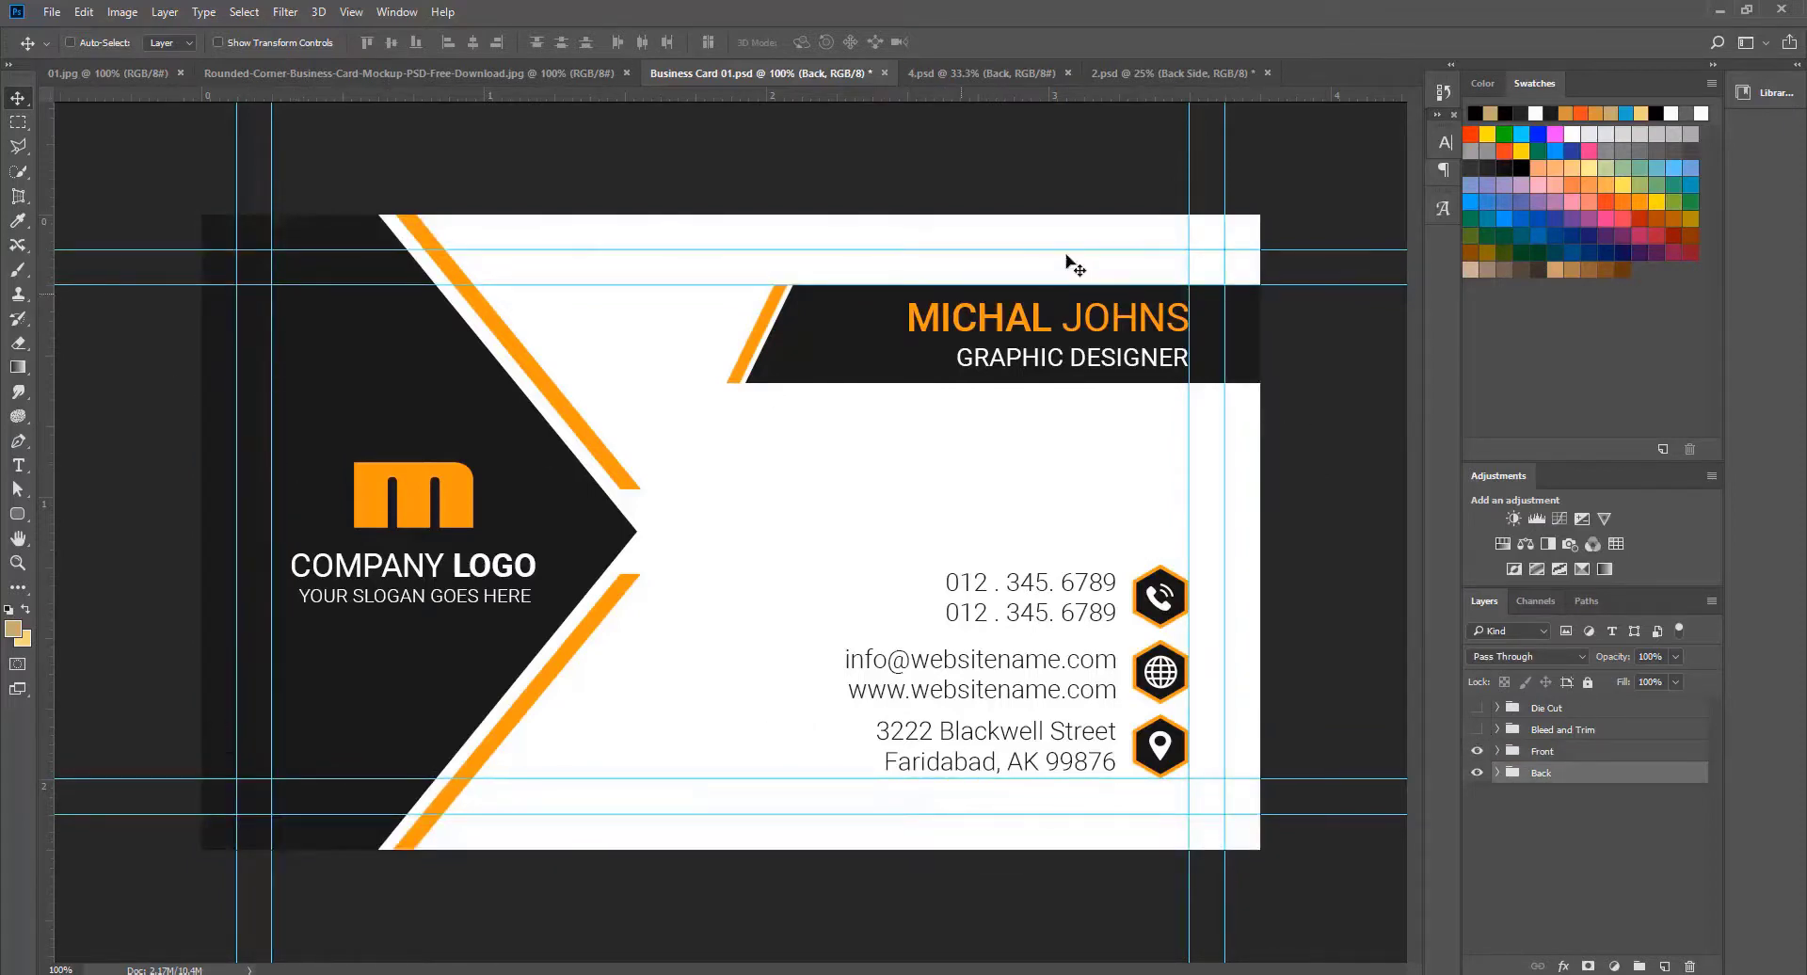
{"action": "left_click", "coordinate": [987, 76]}
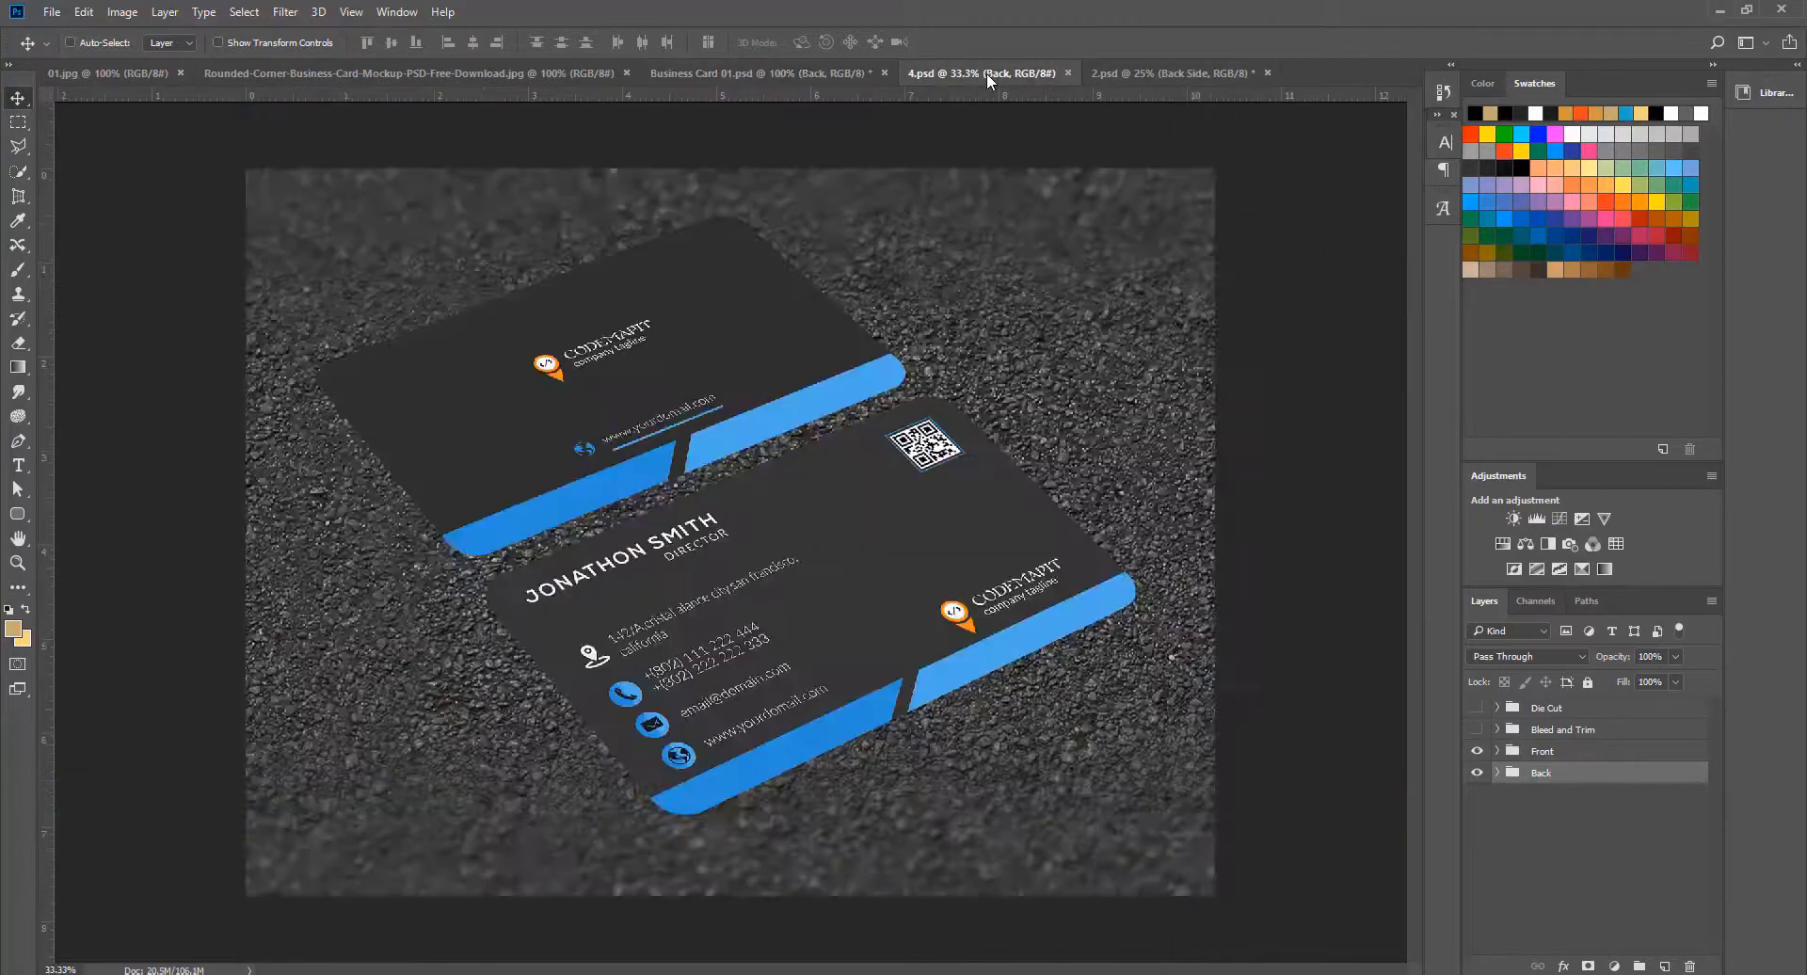
{"action": "left_click", "coordinate": [1129, 71]}
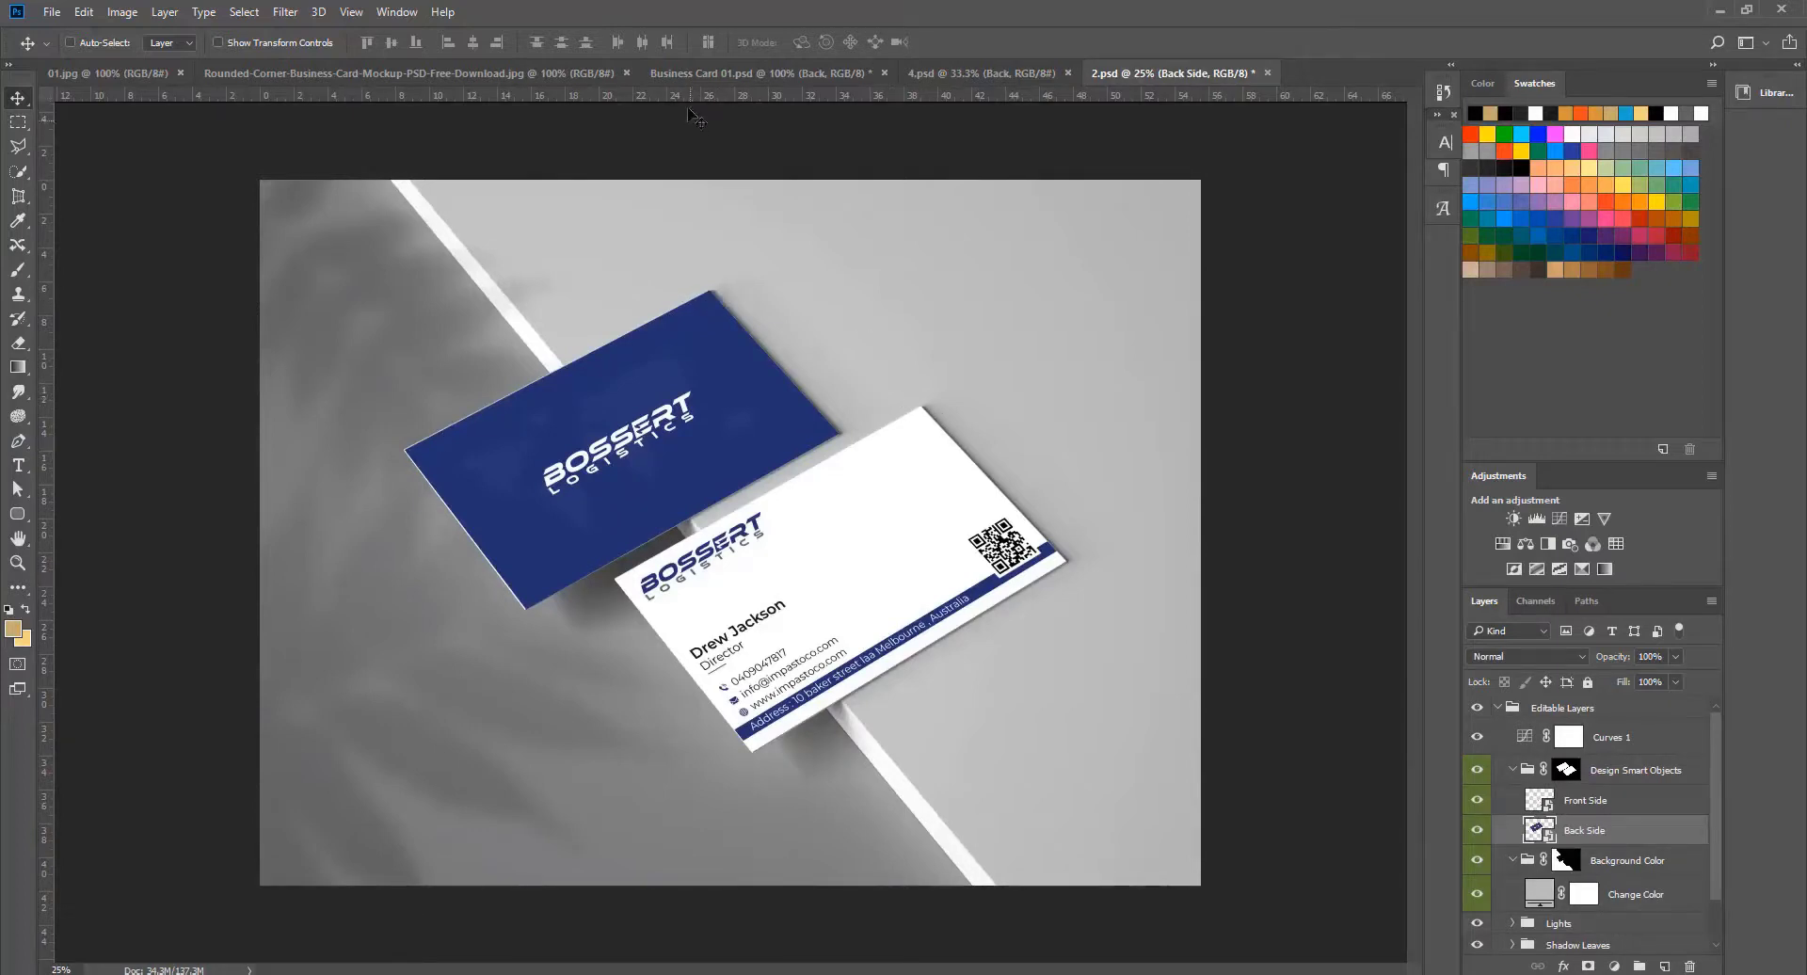
{"action": "left_click", "coordinate": [708, 73]}
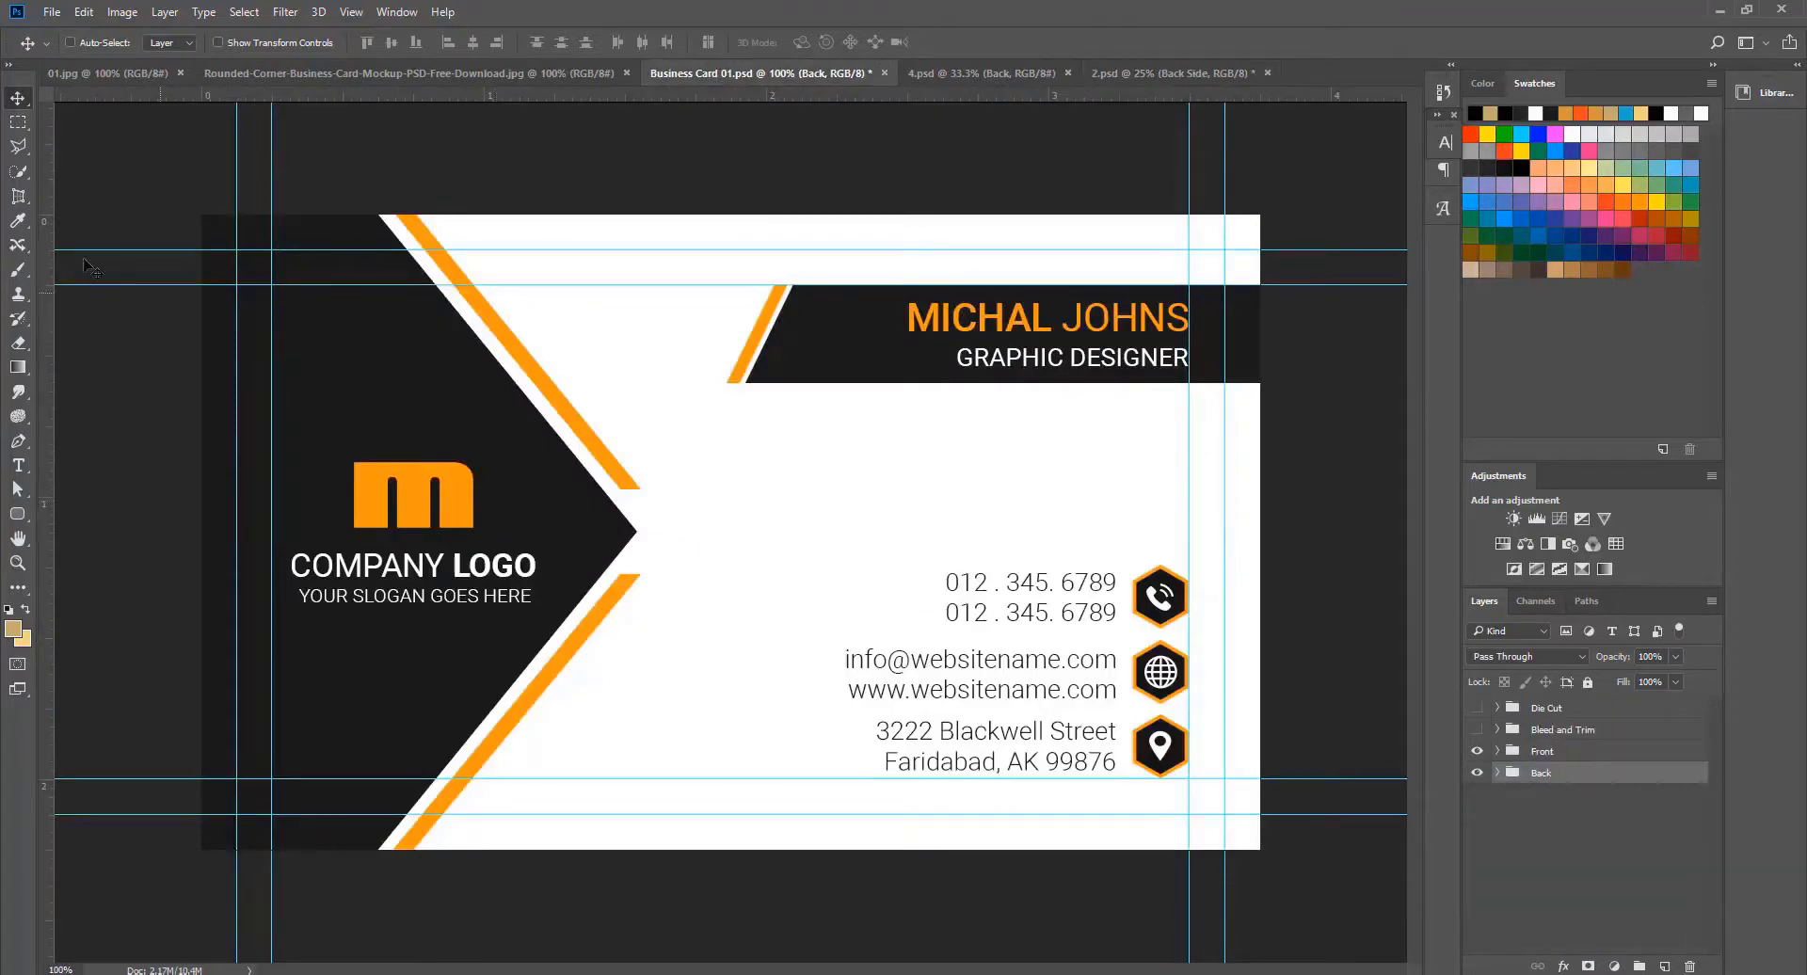
Step: Select the card's front design along the outer trim guides with the Rectangular Marquee tool and copy it merged
{"action": "left_click", "coordinate": [19, 124]}
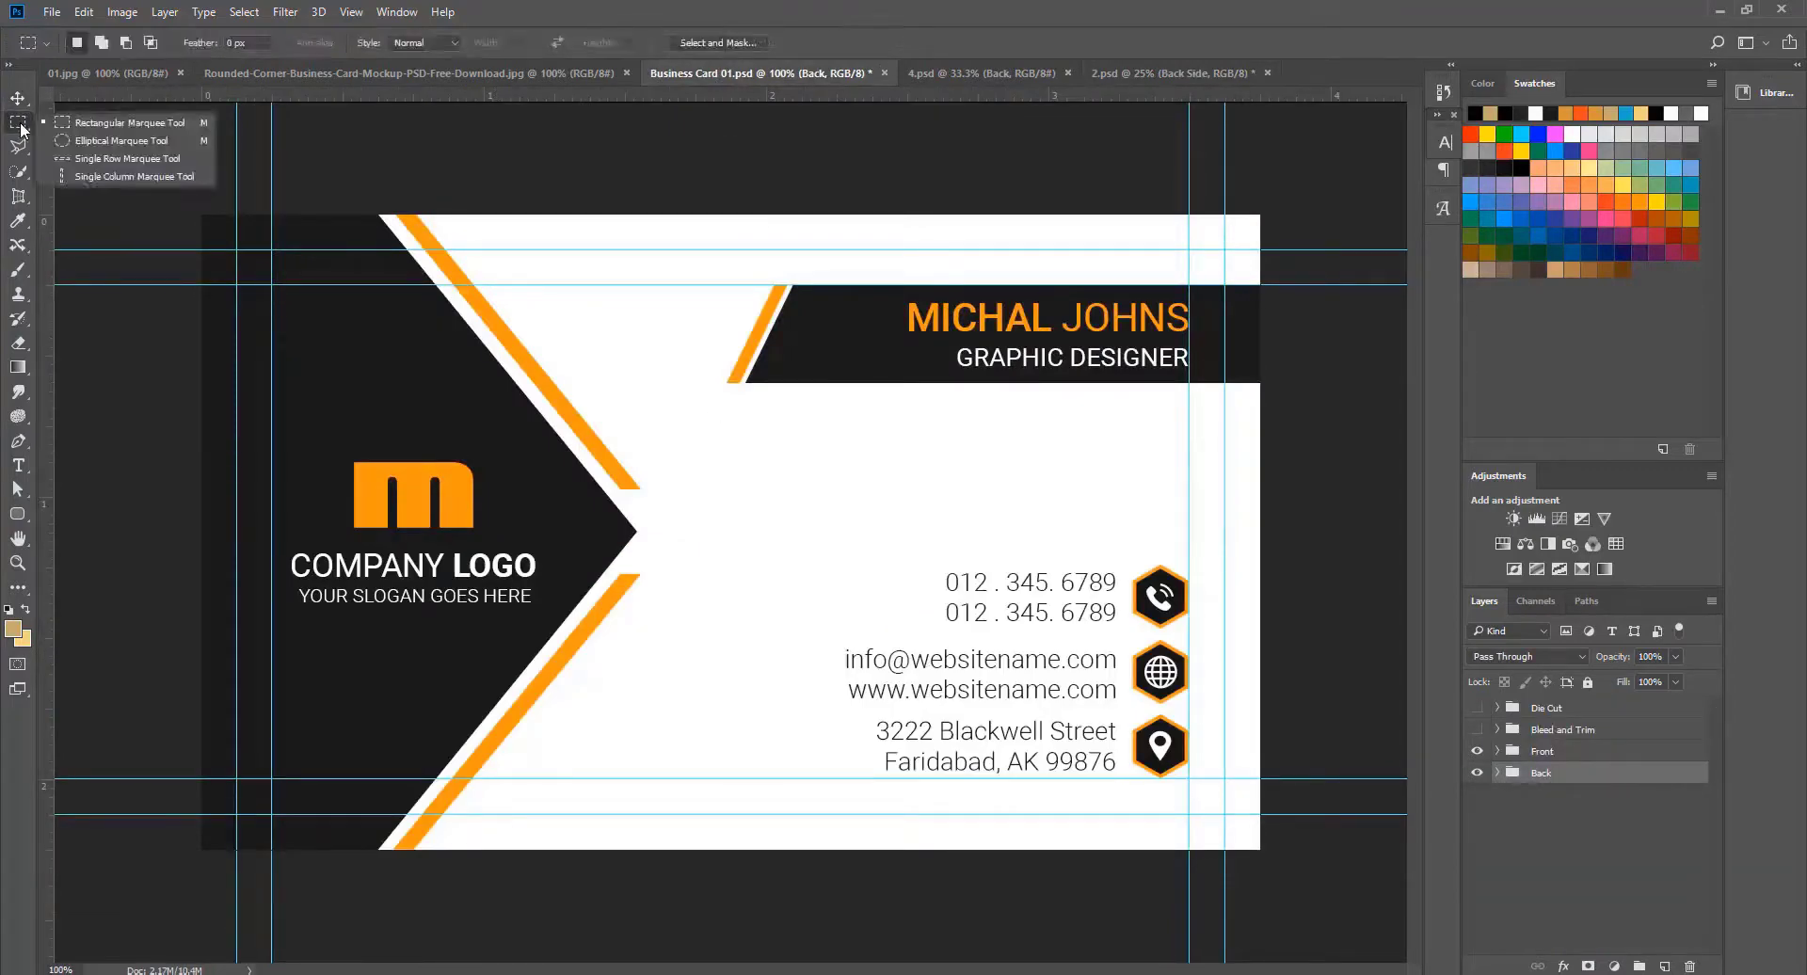
{"action": "left_click", "coordinate": [102, 133]}
{"action": "left_click_drag", "start_coordinate": [238, 251], "coordinate": [1218, 815]}
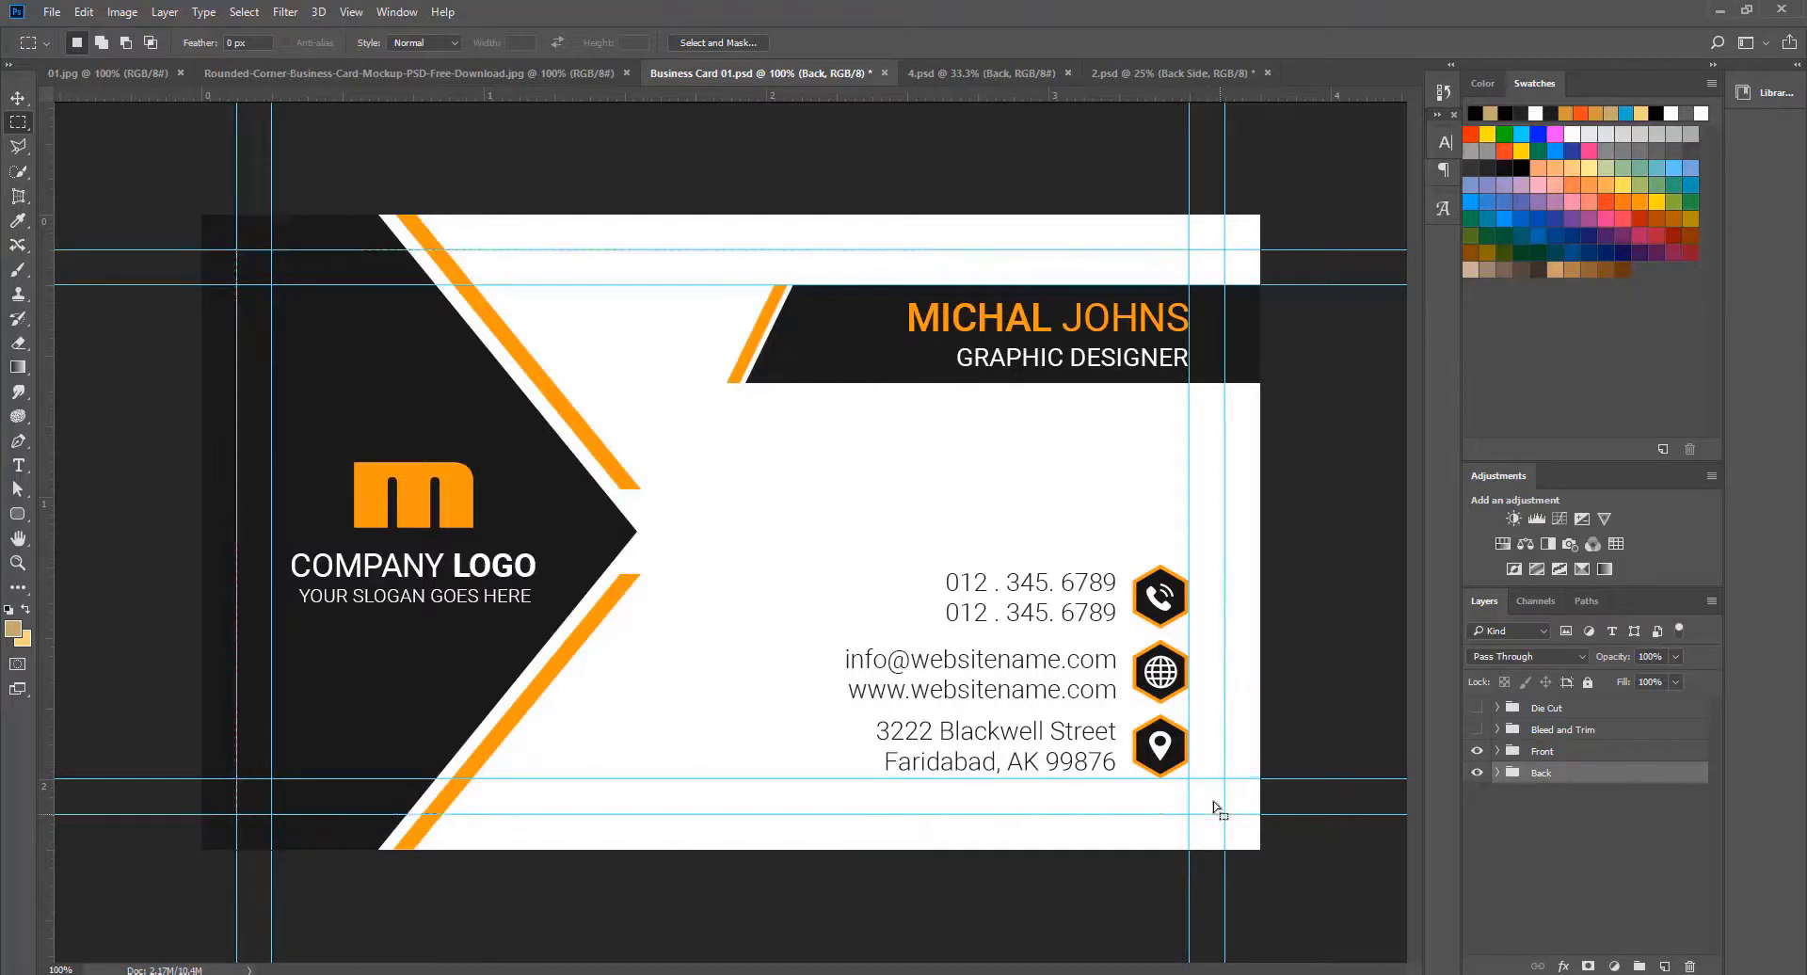
{"action": "key", "text": "ctrl+shift+c"}
Step: Paste the copied front design into the Front Side smart object of the 2.psd mockup and save the smart object
{"action": "left_click", "coordinate": [1144, 73]}
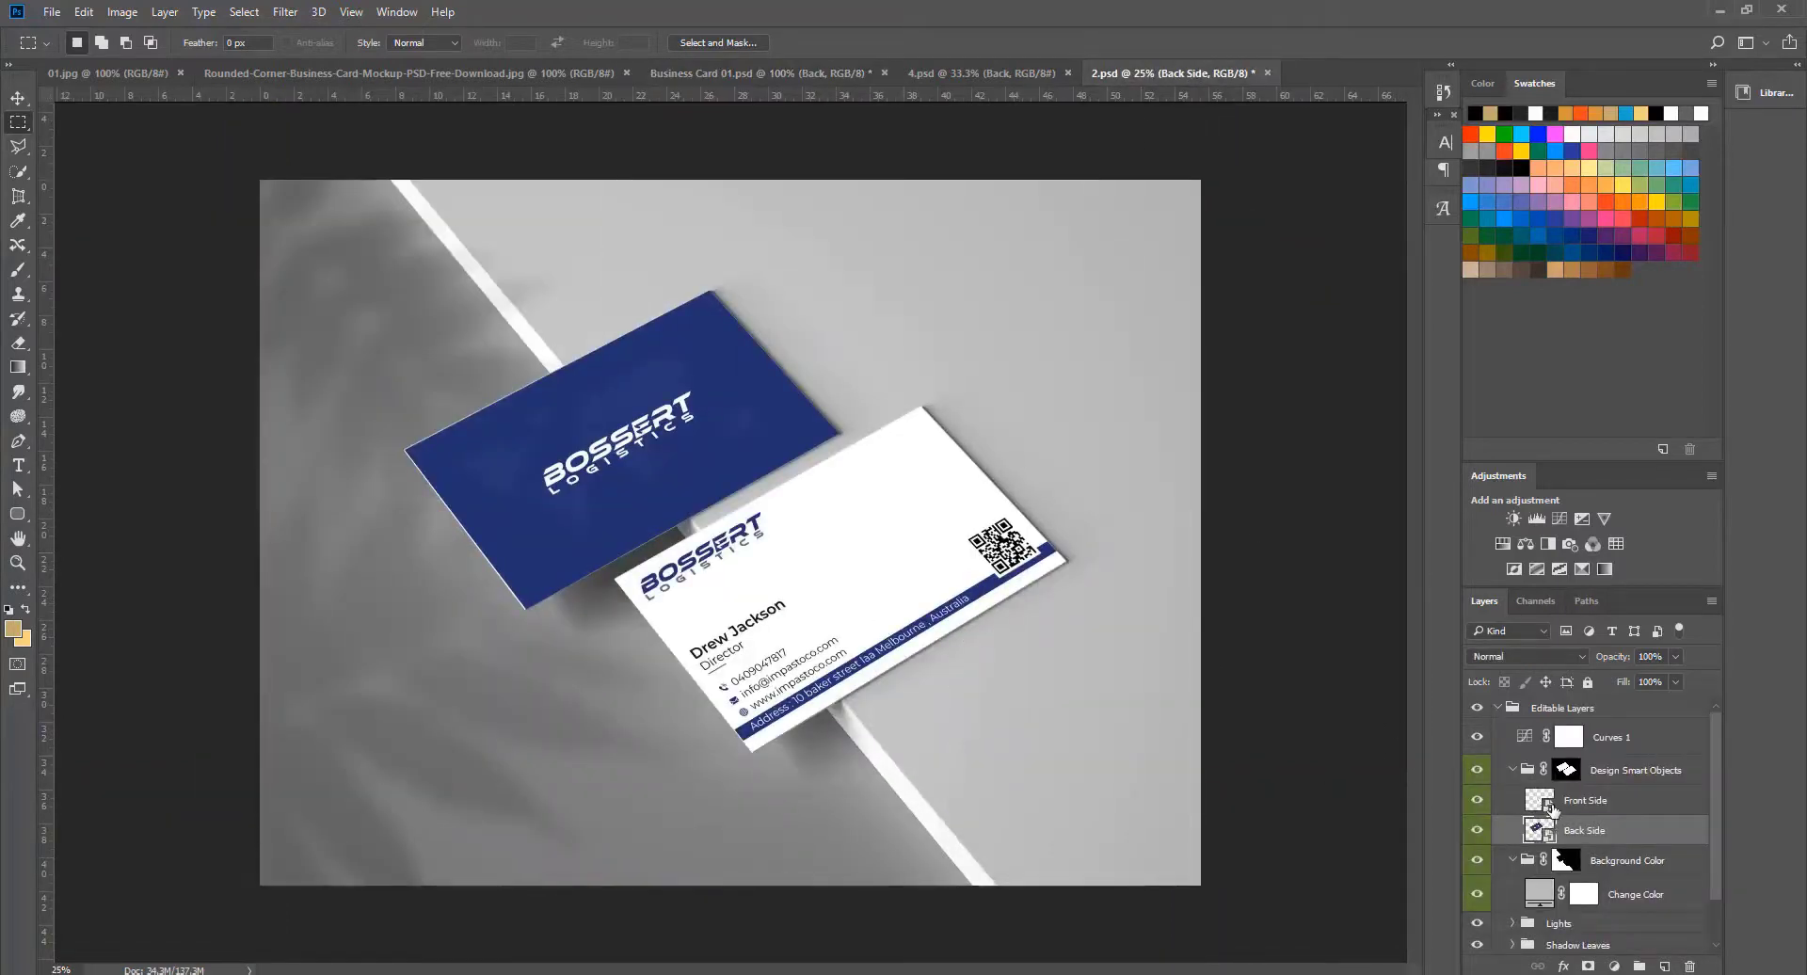
{"action": "double_click", "coordinate": [1544, 807]}
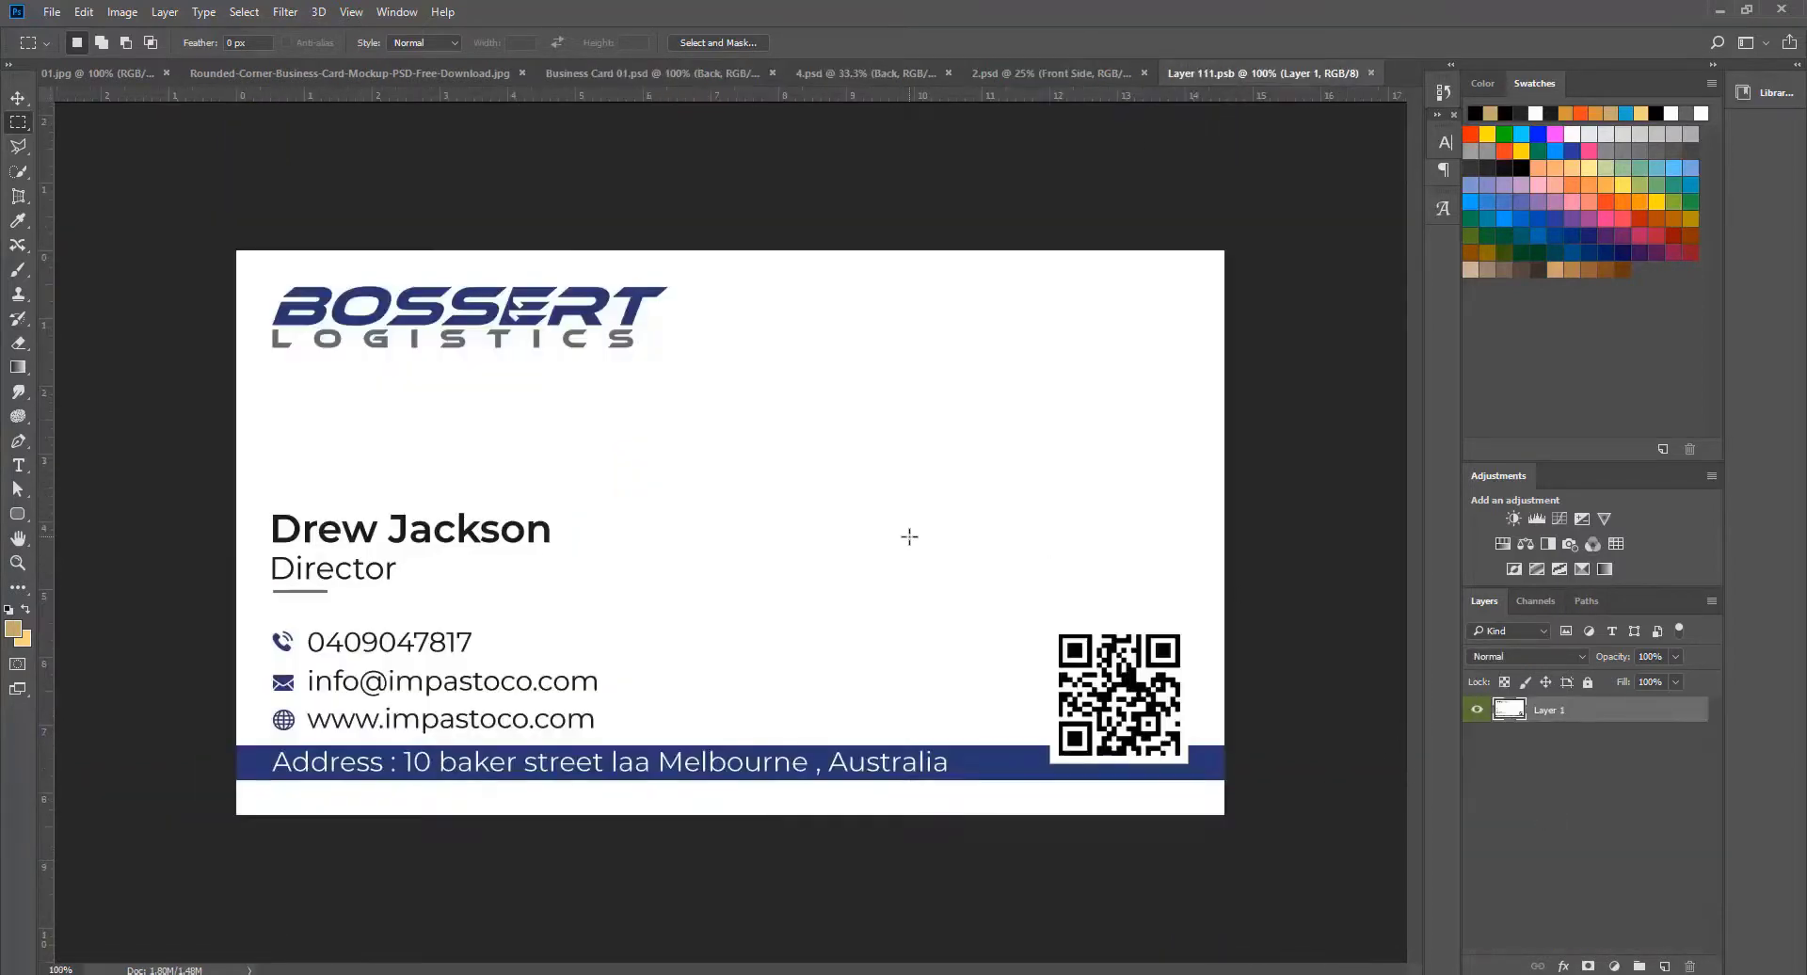
{"action": "key", "text": "ctrl+v"}
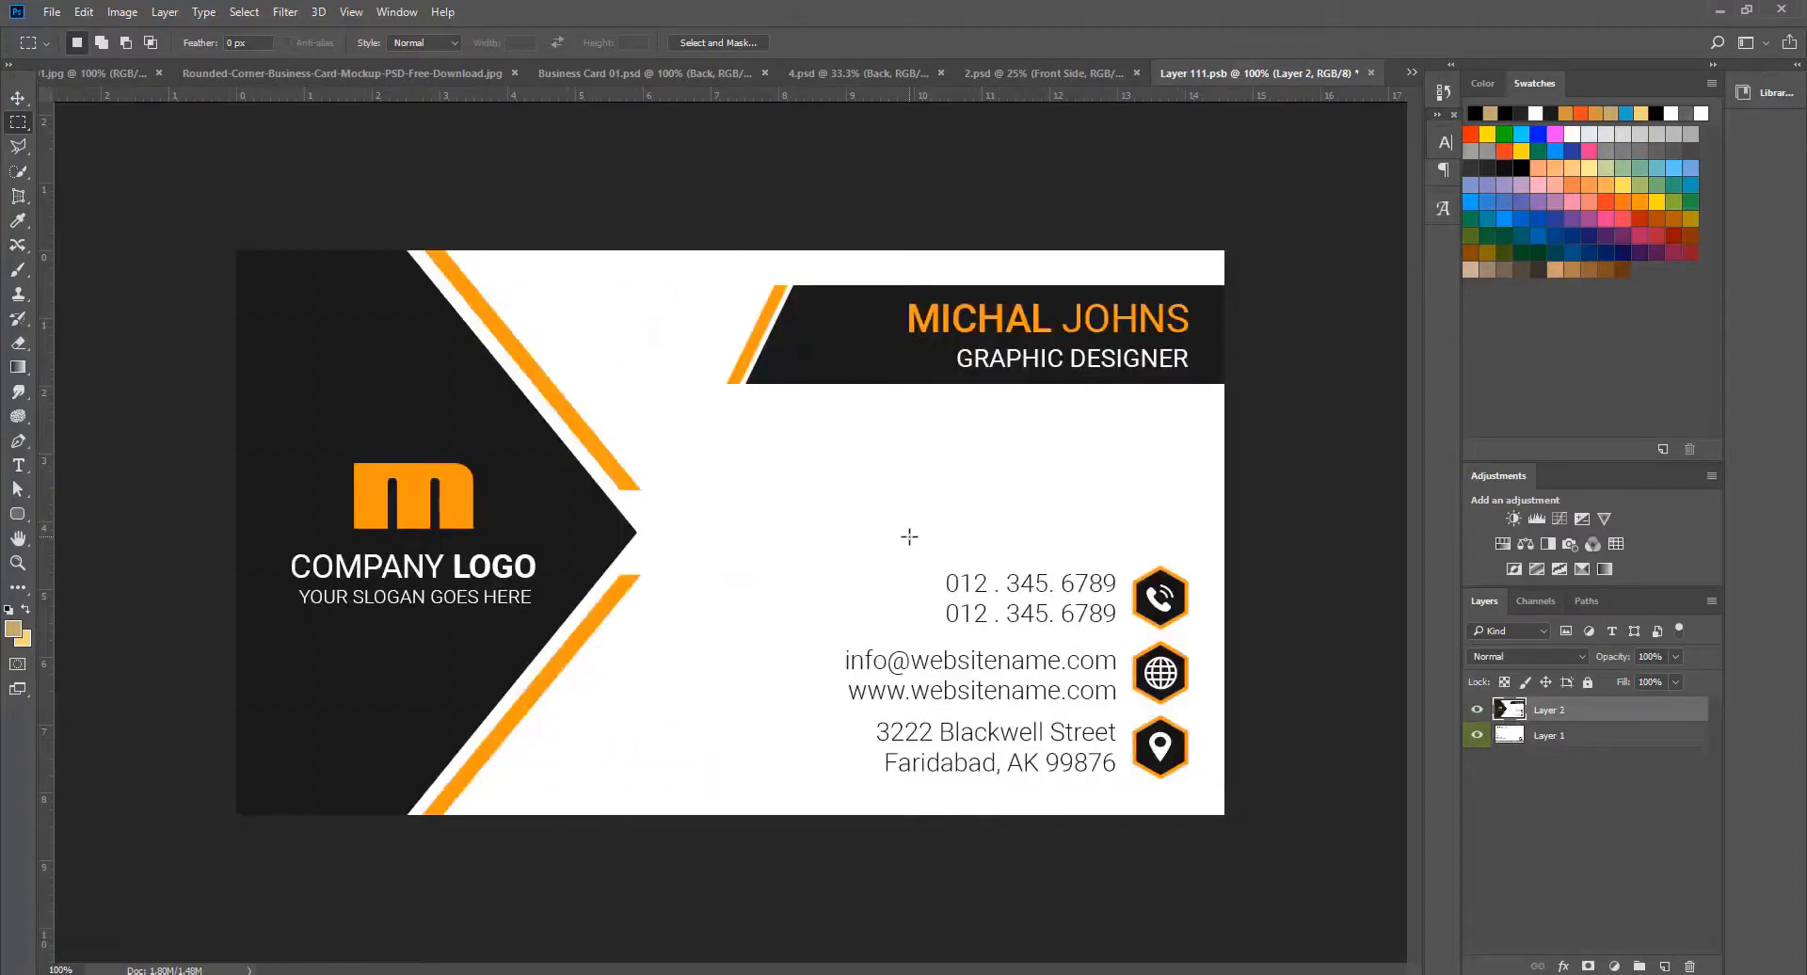
{"action": "key", "text": "ctrl+s"}
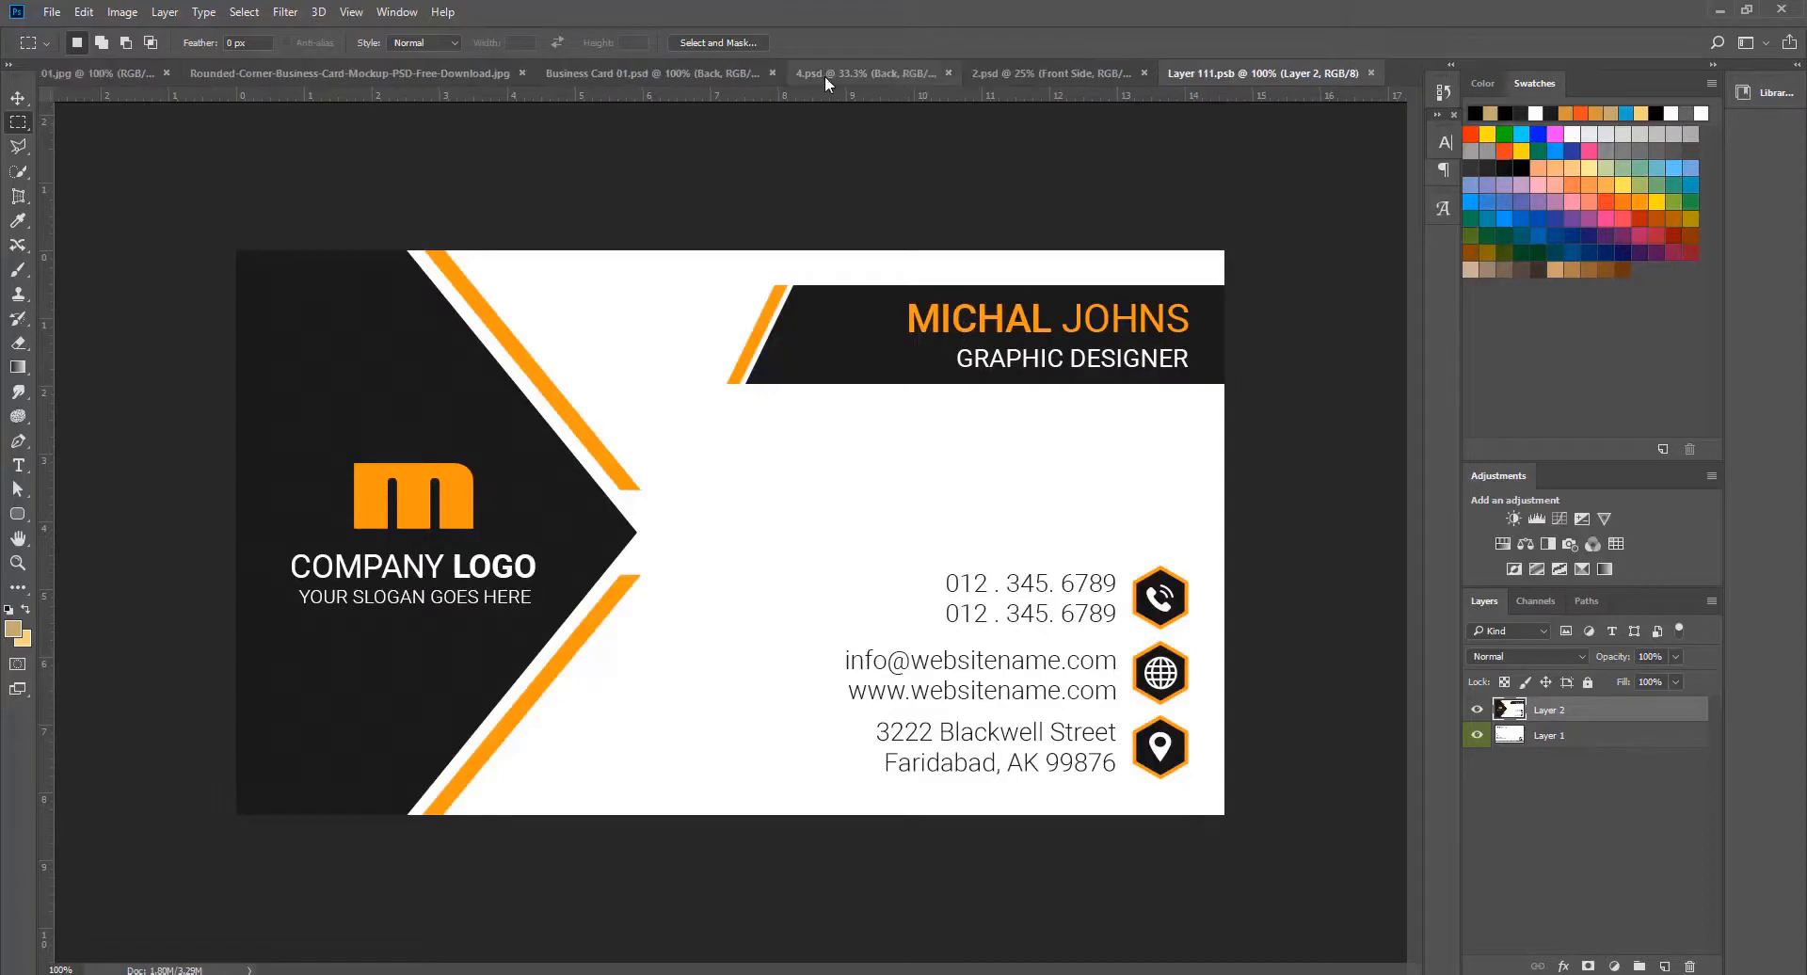
Step: Hide the Front group in Business Card 01.psd and place the merged back design into the Back Side smart object of 2.psd, saving it
{"action": "left_click", "coordinate": [713, 72]}
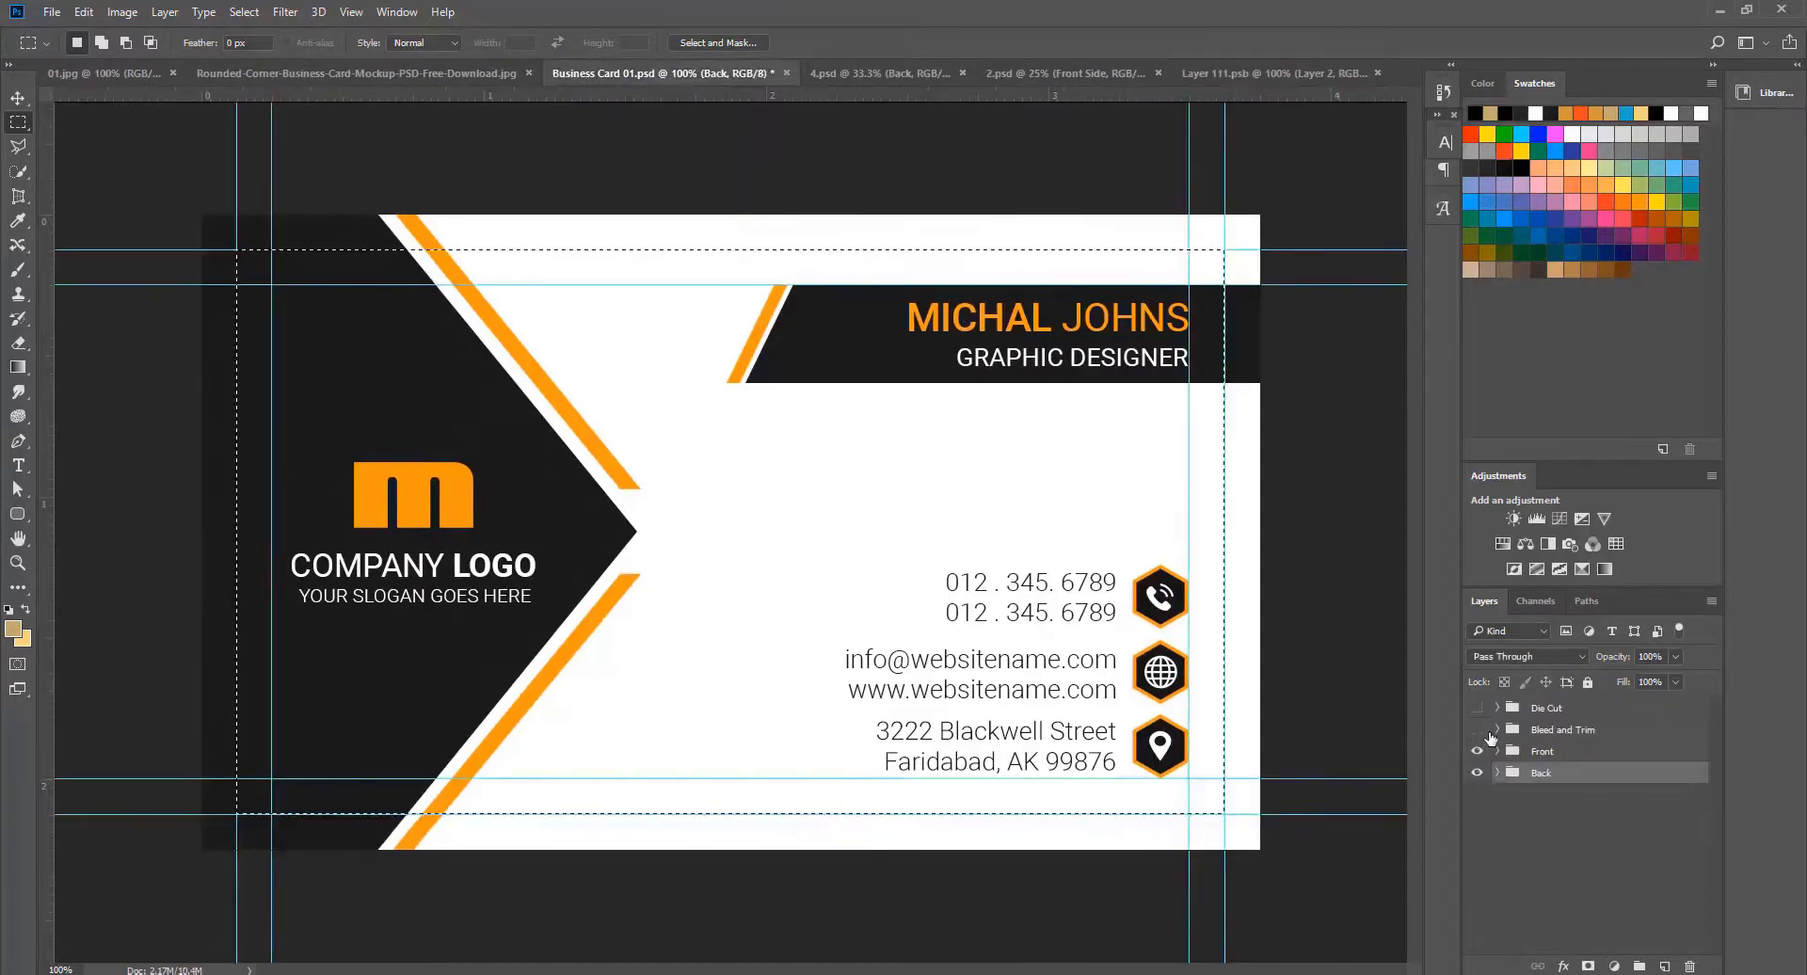
{"action": "left_click", "coordinate": [1477, 751]}
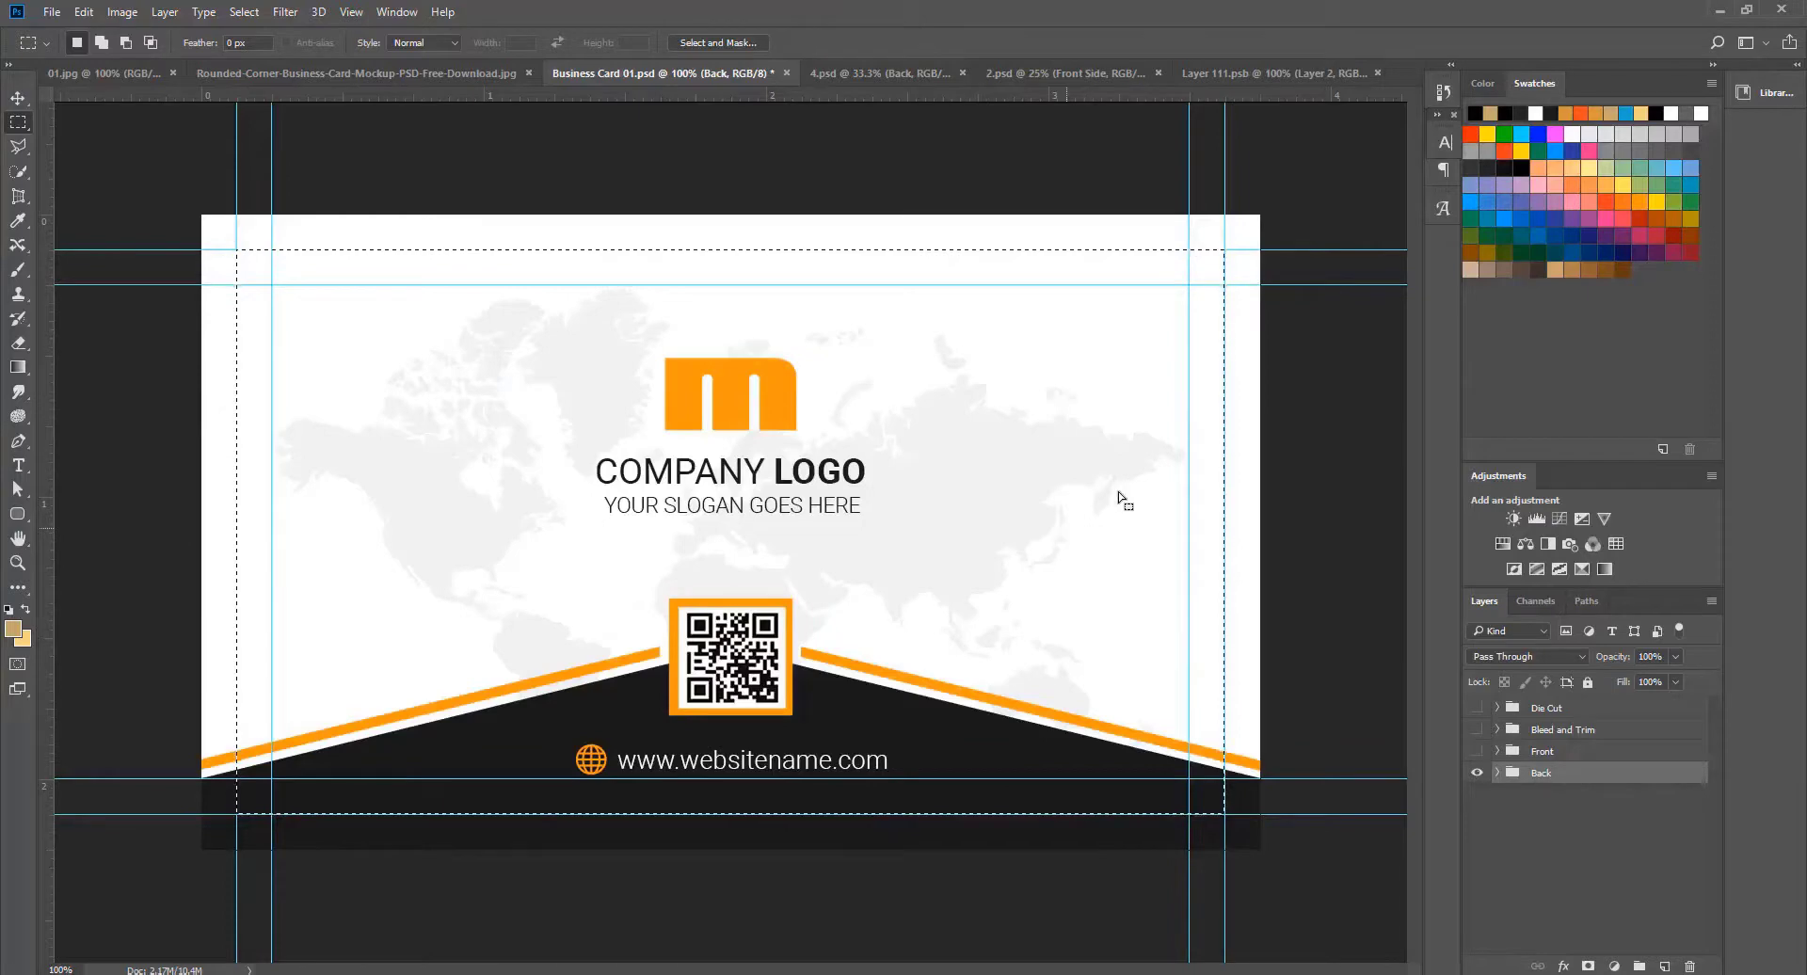
{"action": "left_click", "coordinate": [1092, 73]}
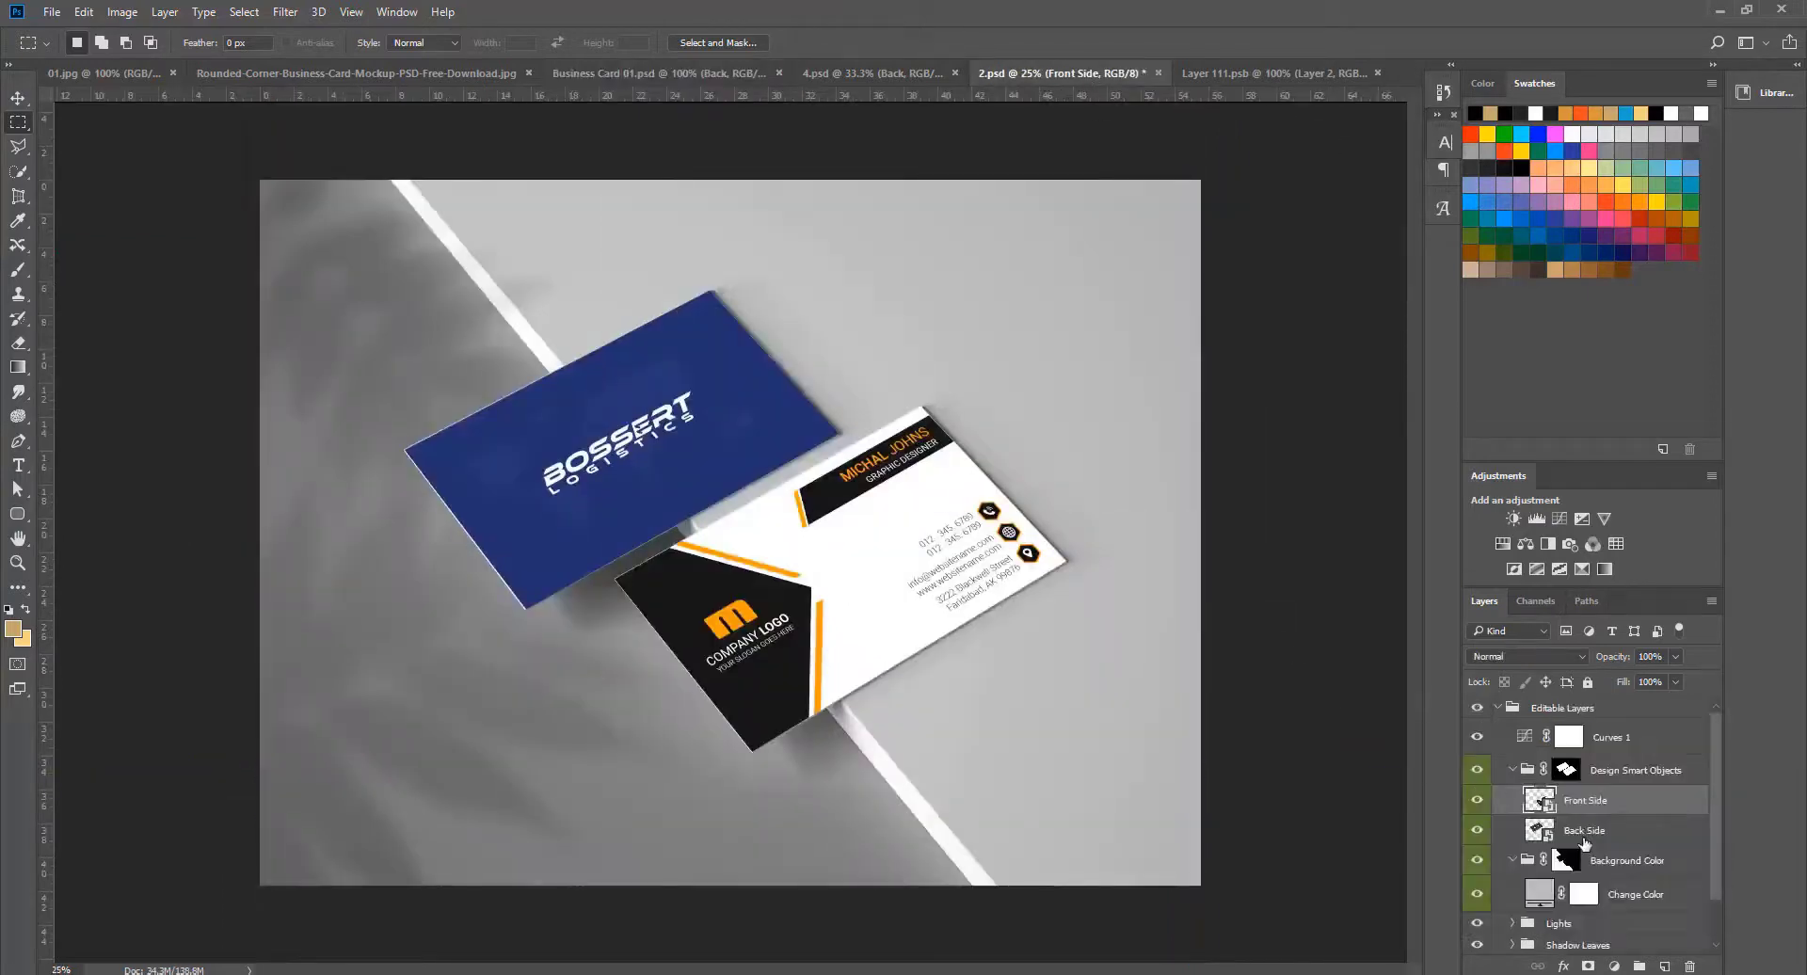
{"action": "double_click", "coordinate": [1543, 832]}
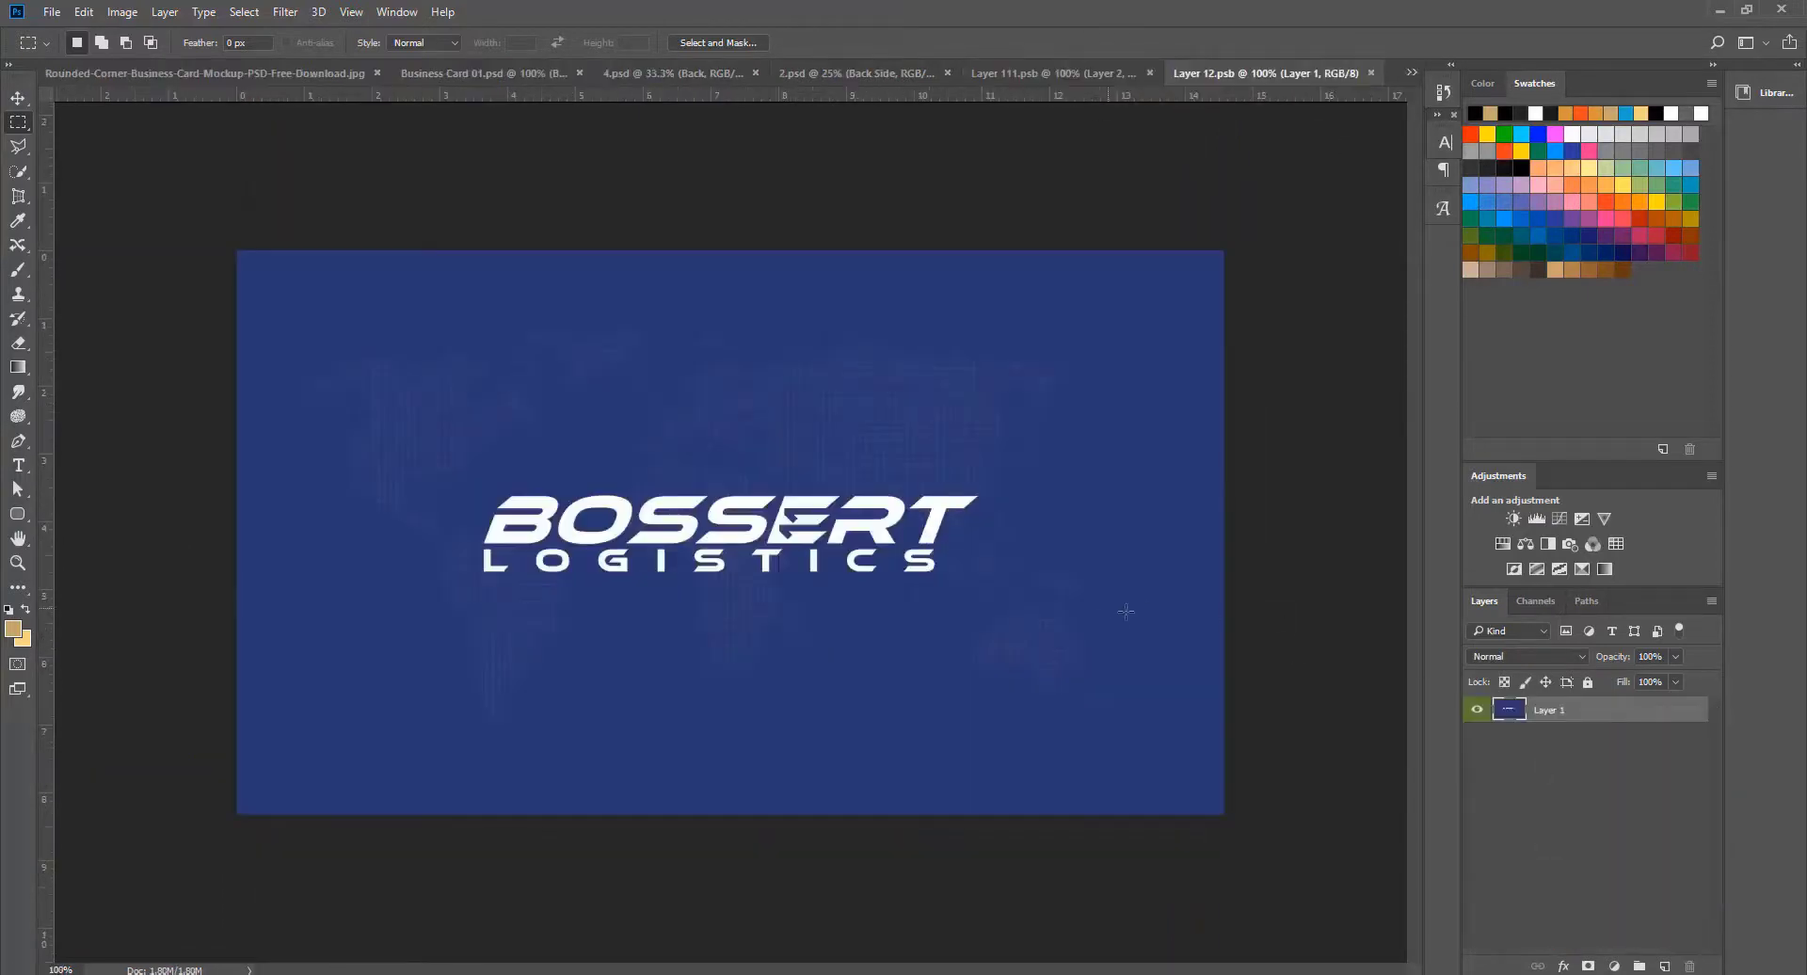
{"action": "key", "text": "ctrl+v"}
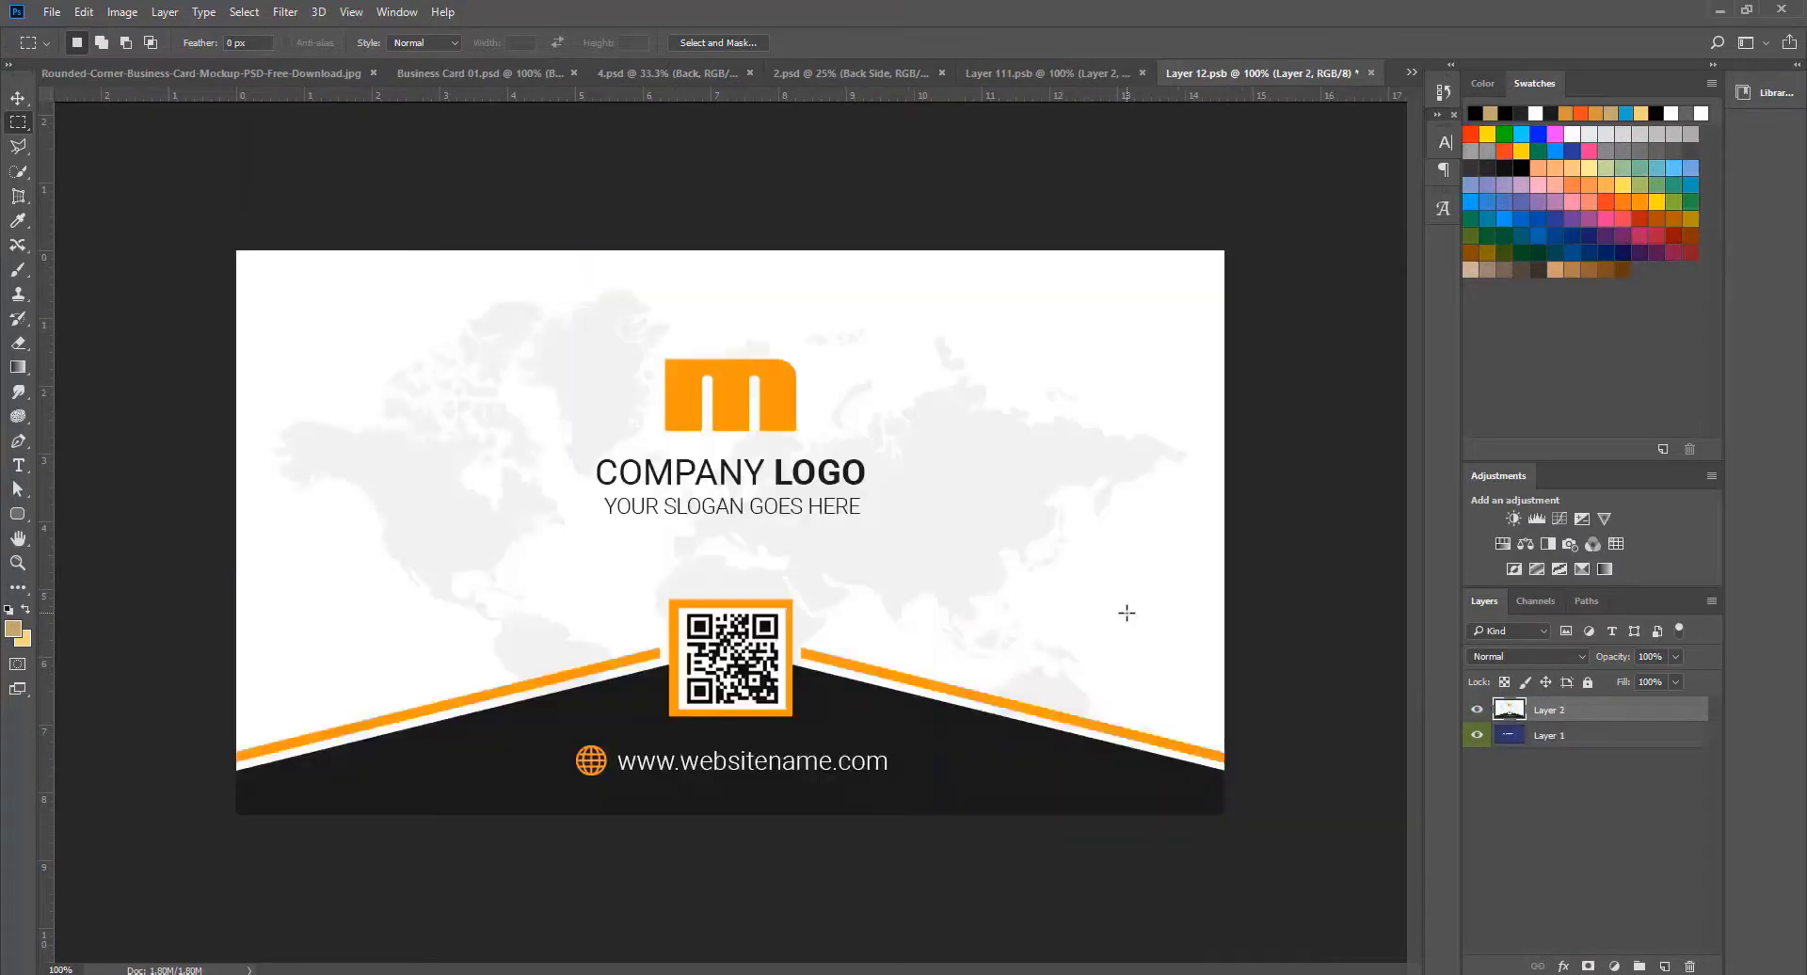
{"action": "key", "text": "ctrl+s"}
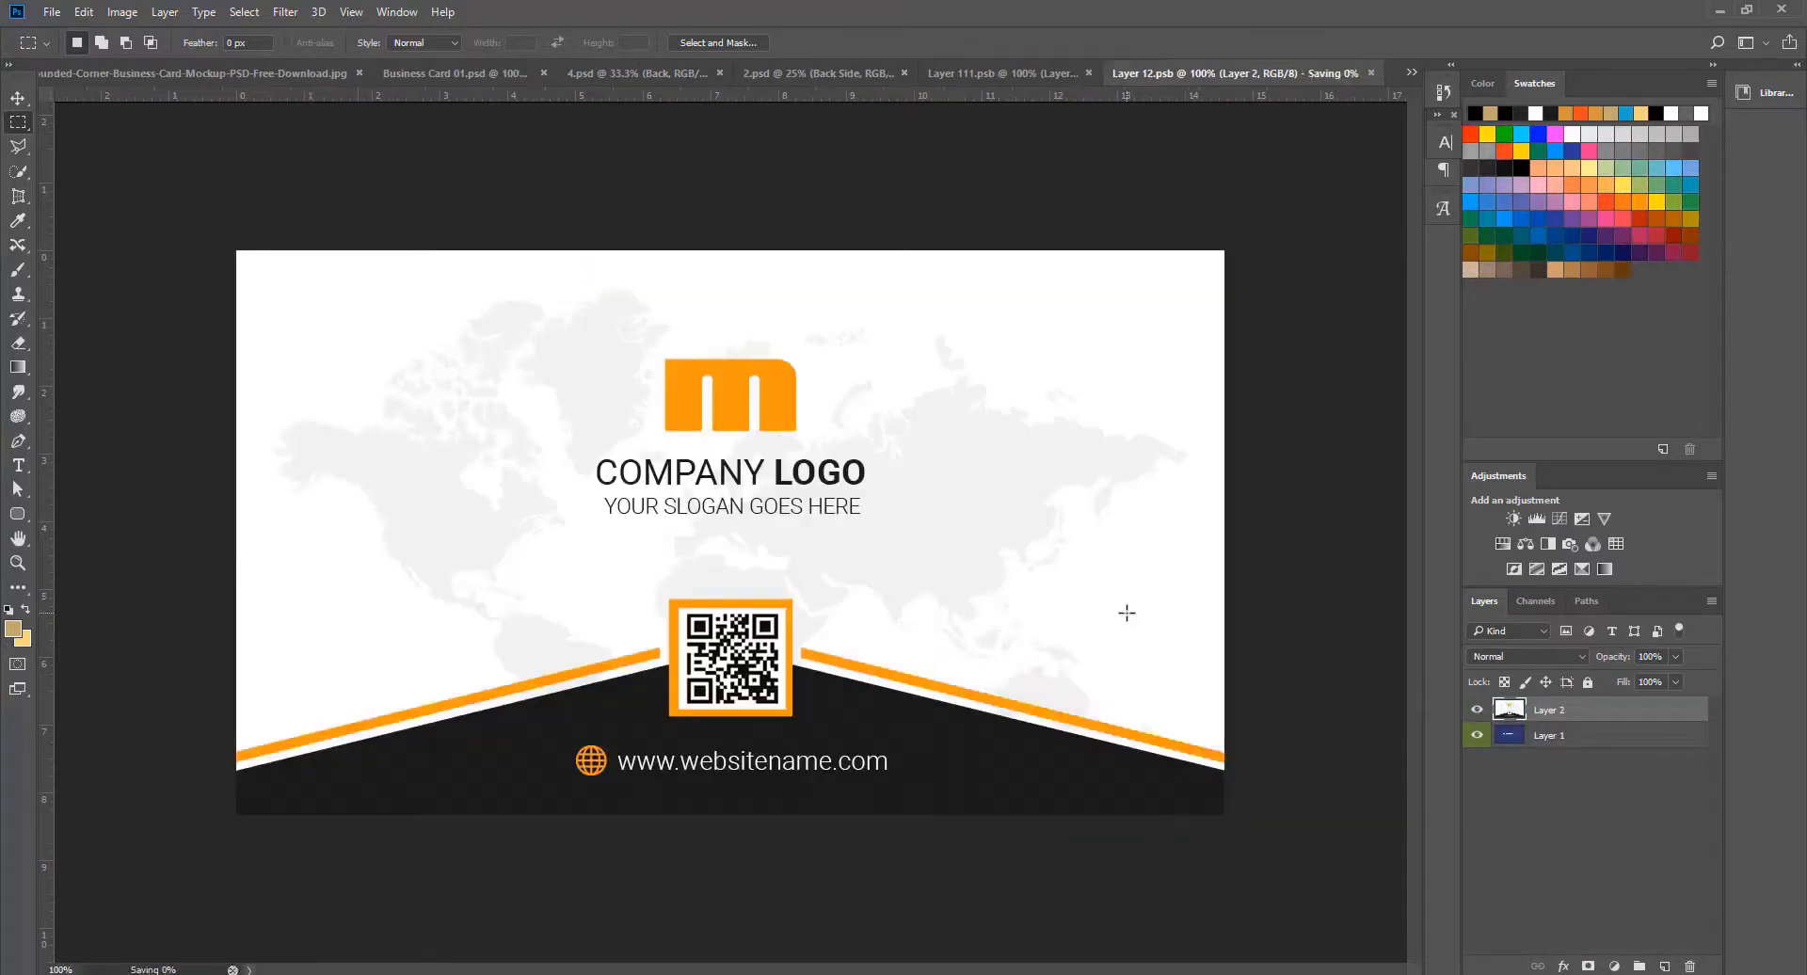
{"action": "left_click", "coordinate": [896, 81]}
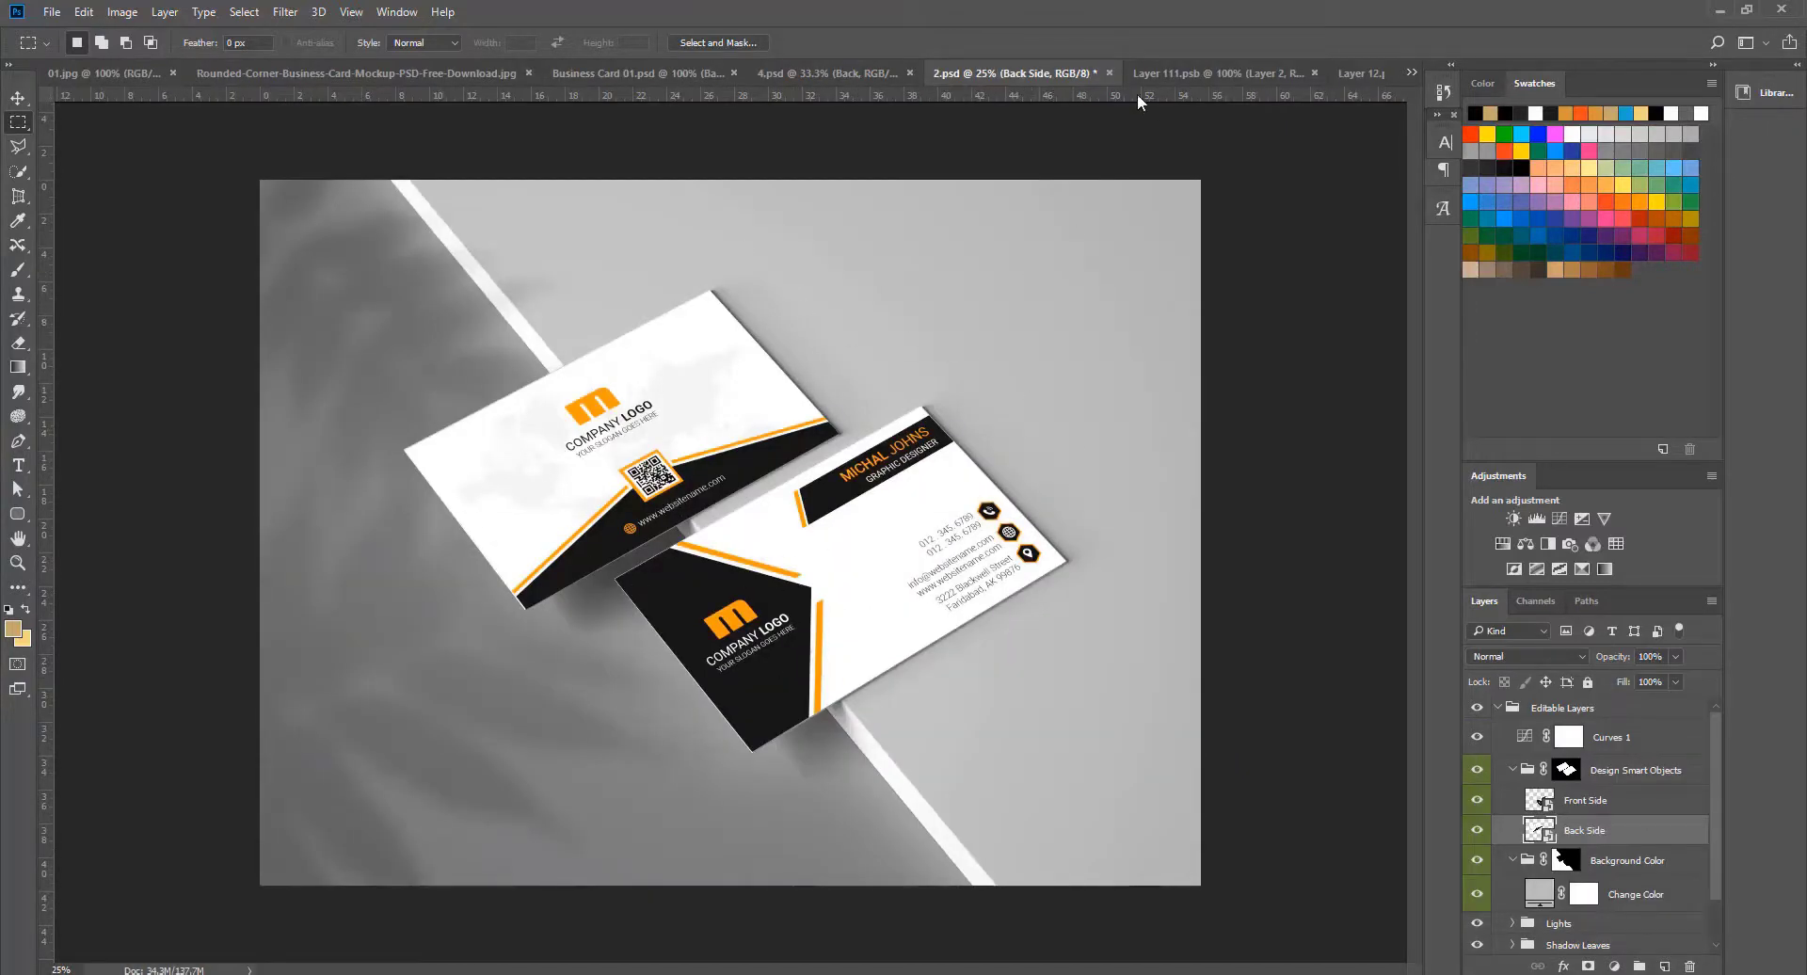
Step: Close both smart object documents and the 2.psd mockup, discarding the mockup's changes
{"action": "left_click", "coordinate": [1176, 70]}
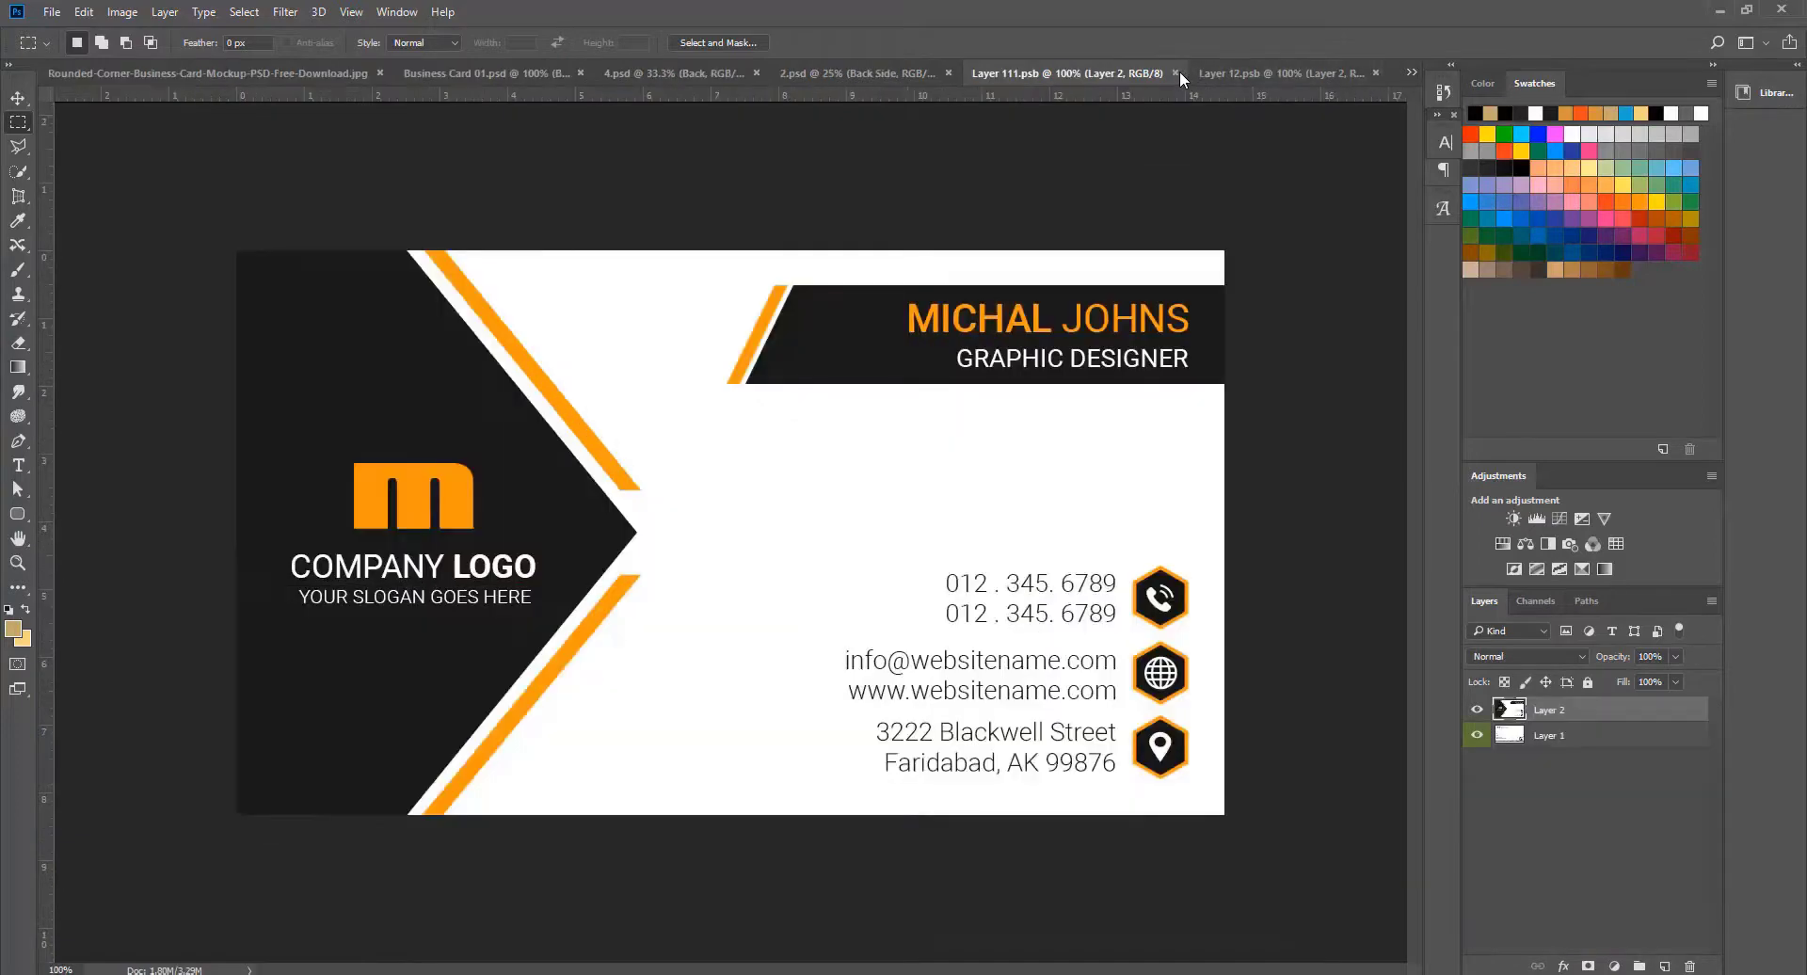
{"action": "left_click", "coordinate": [1179, 70]}
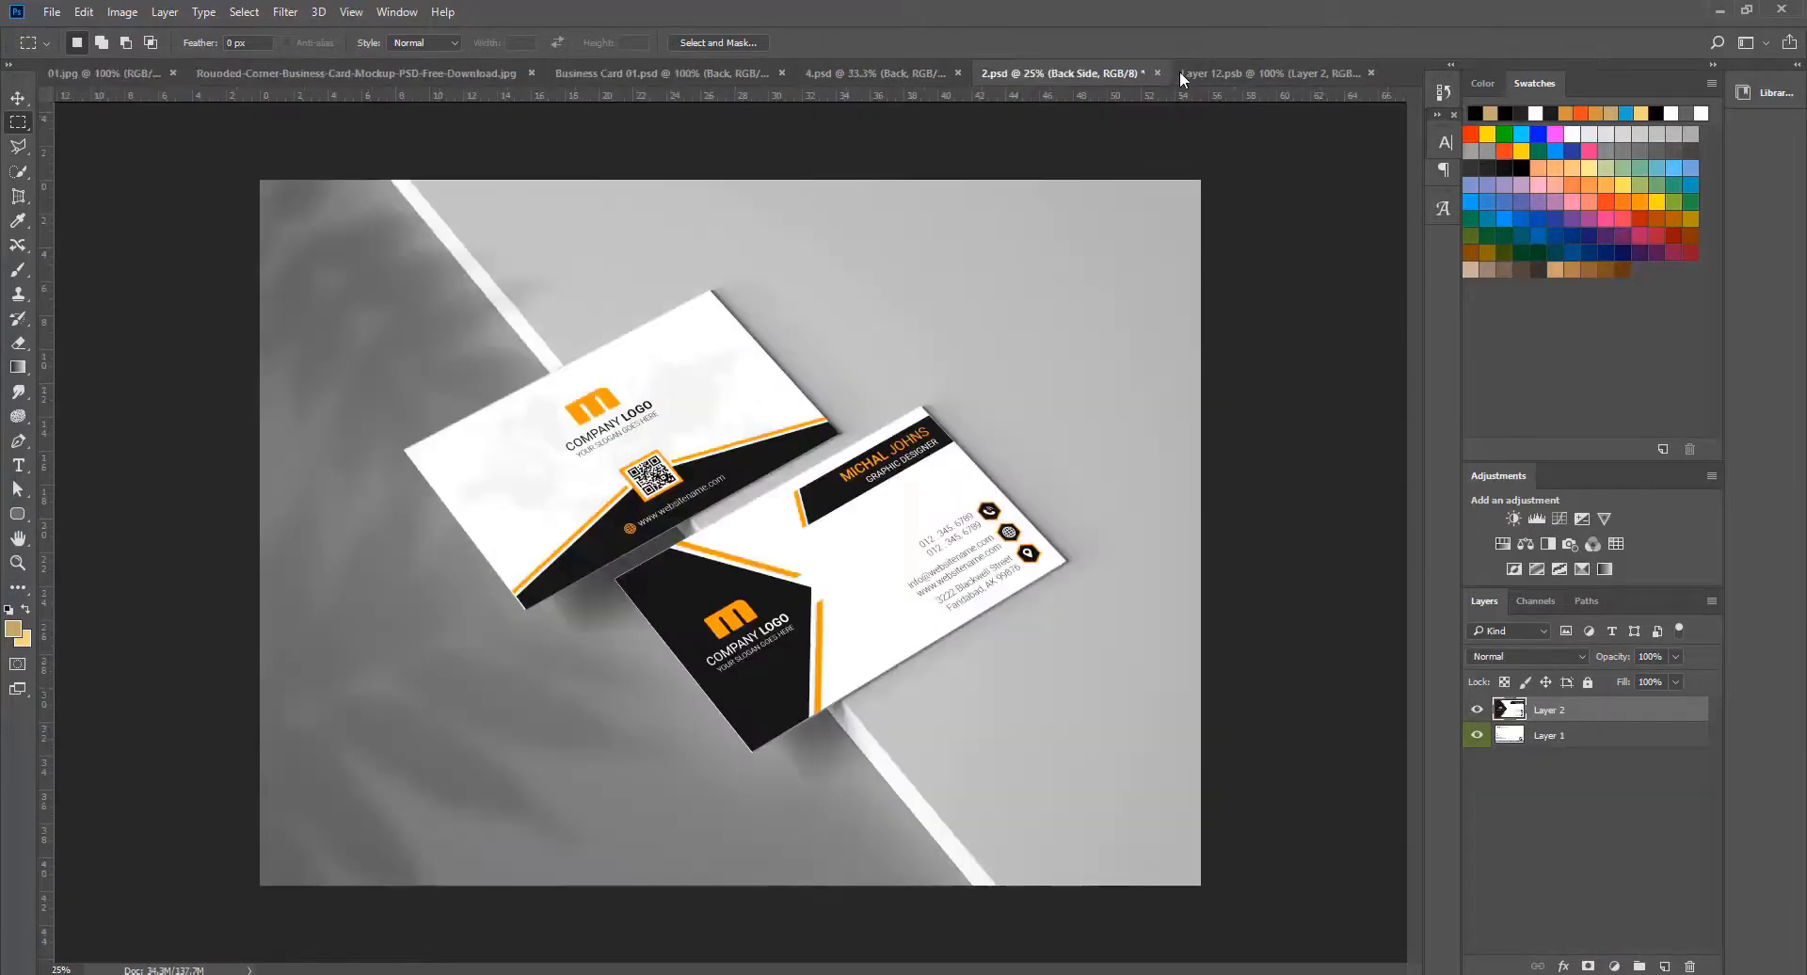
{"action": "left_click", "coordinate": [1268, 73]}
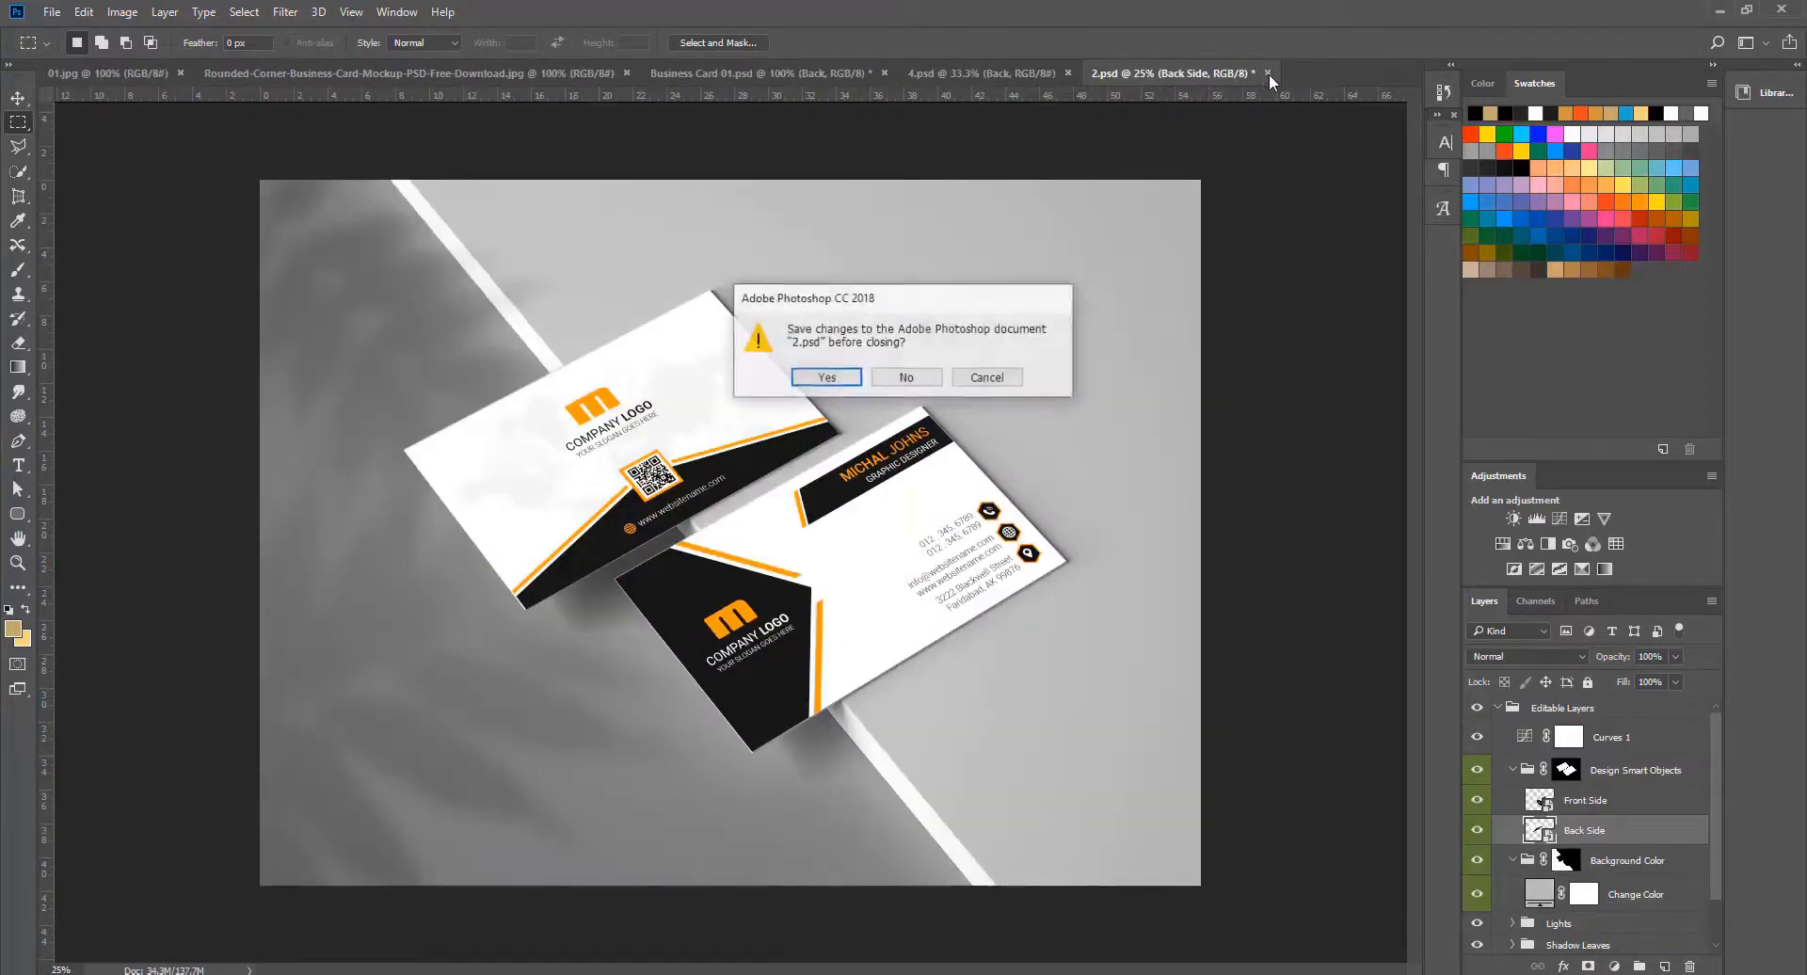
{"action": "left_click", "coordinate": [906, 377]}
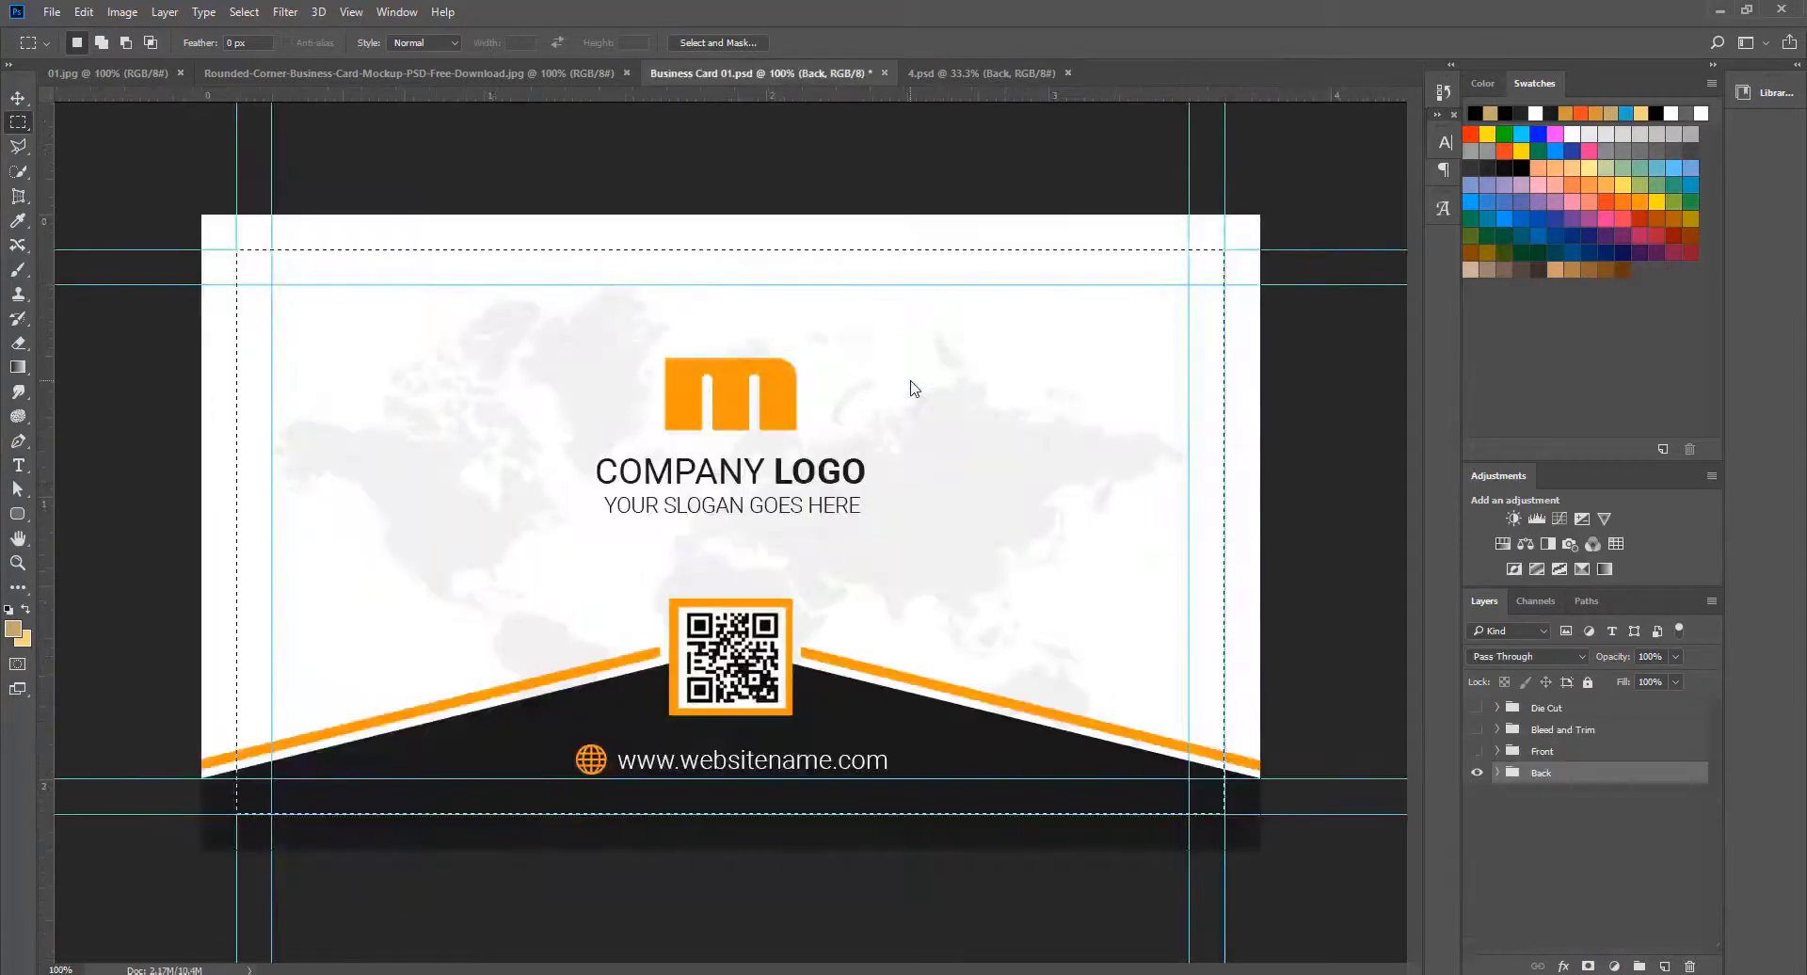
Step: Show the Front group in Business Card 01.psd and paste the merged front design into the Font smart object of 4.psd
{"action": "left_click", "coordinate": [958, 79]}
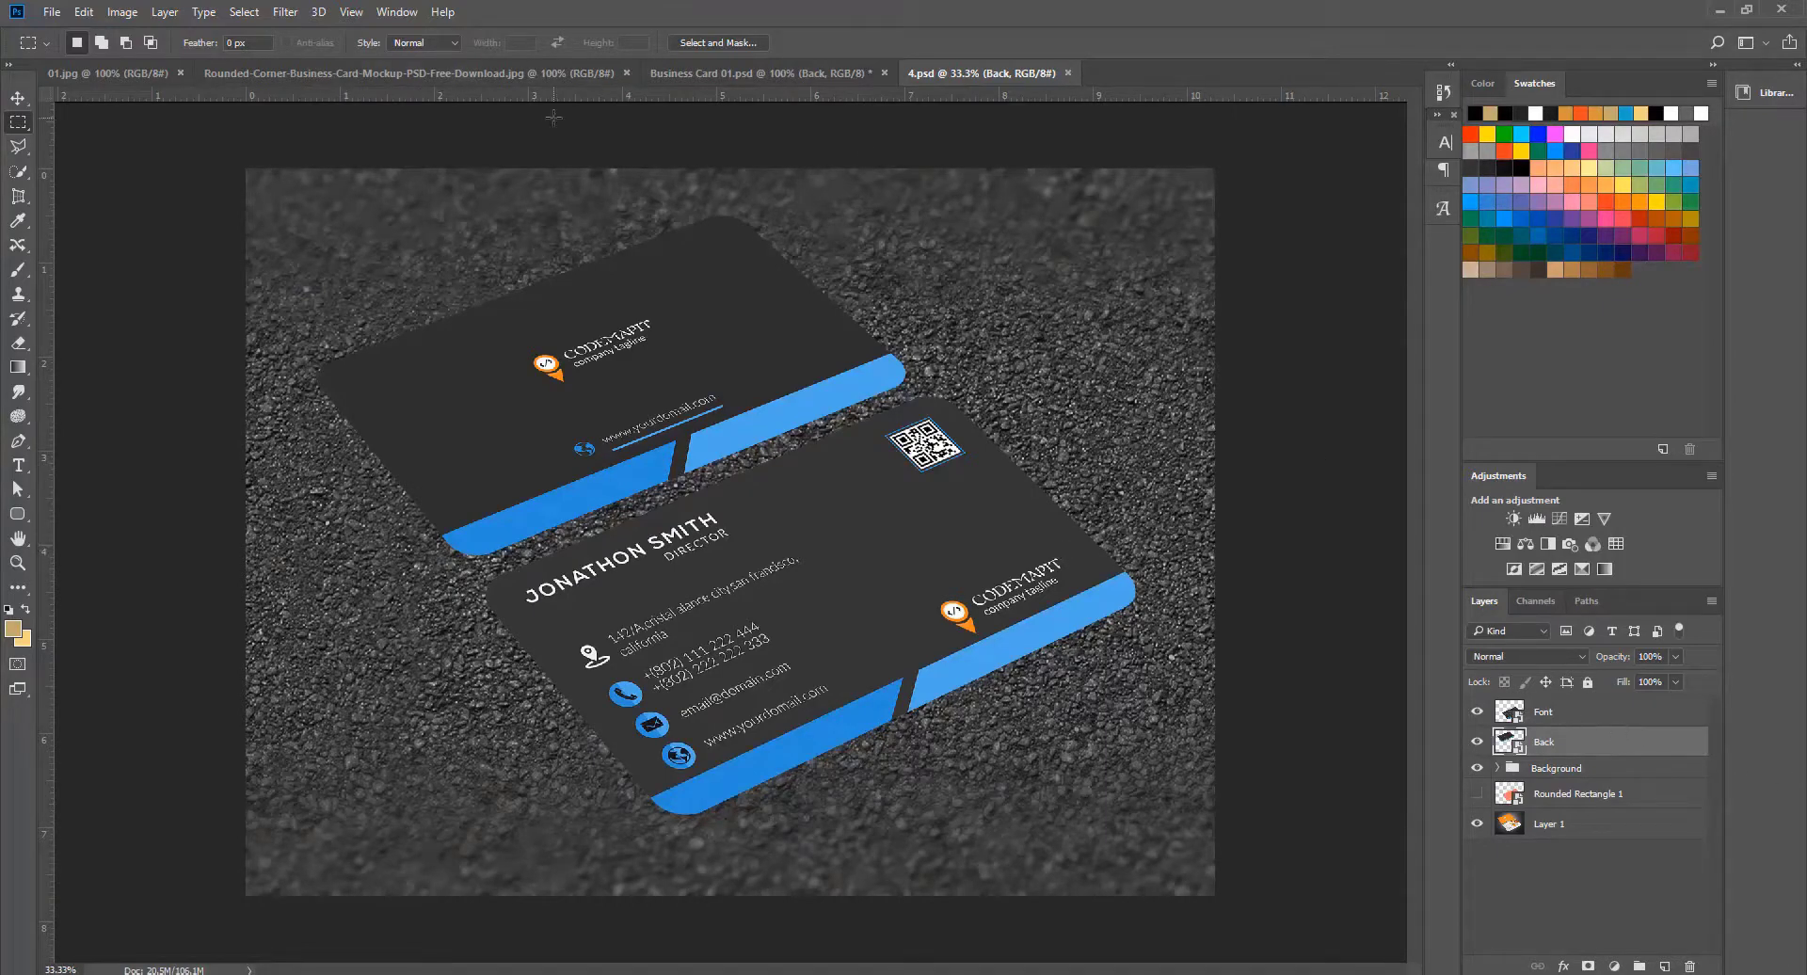
{"action": "left_click", "coordinate": [734, 73]}
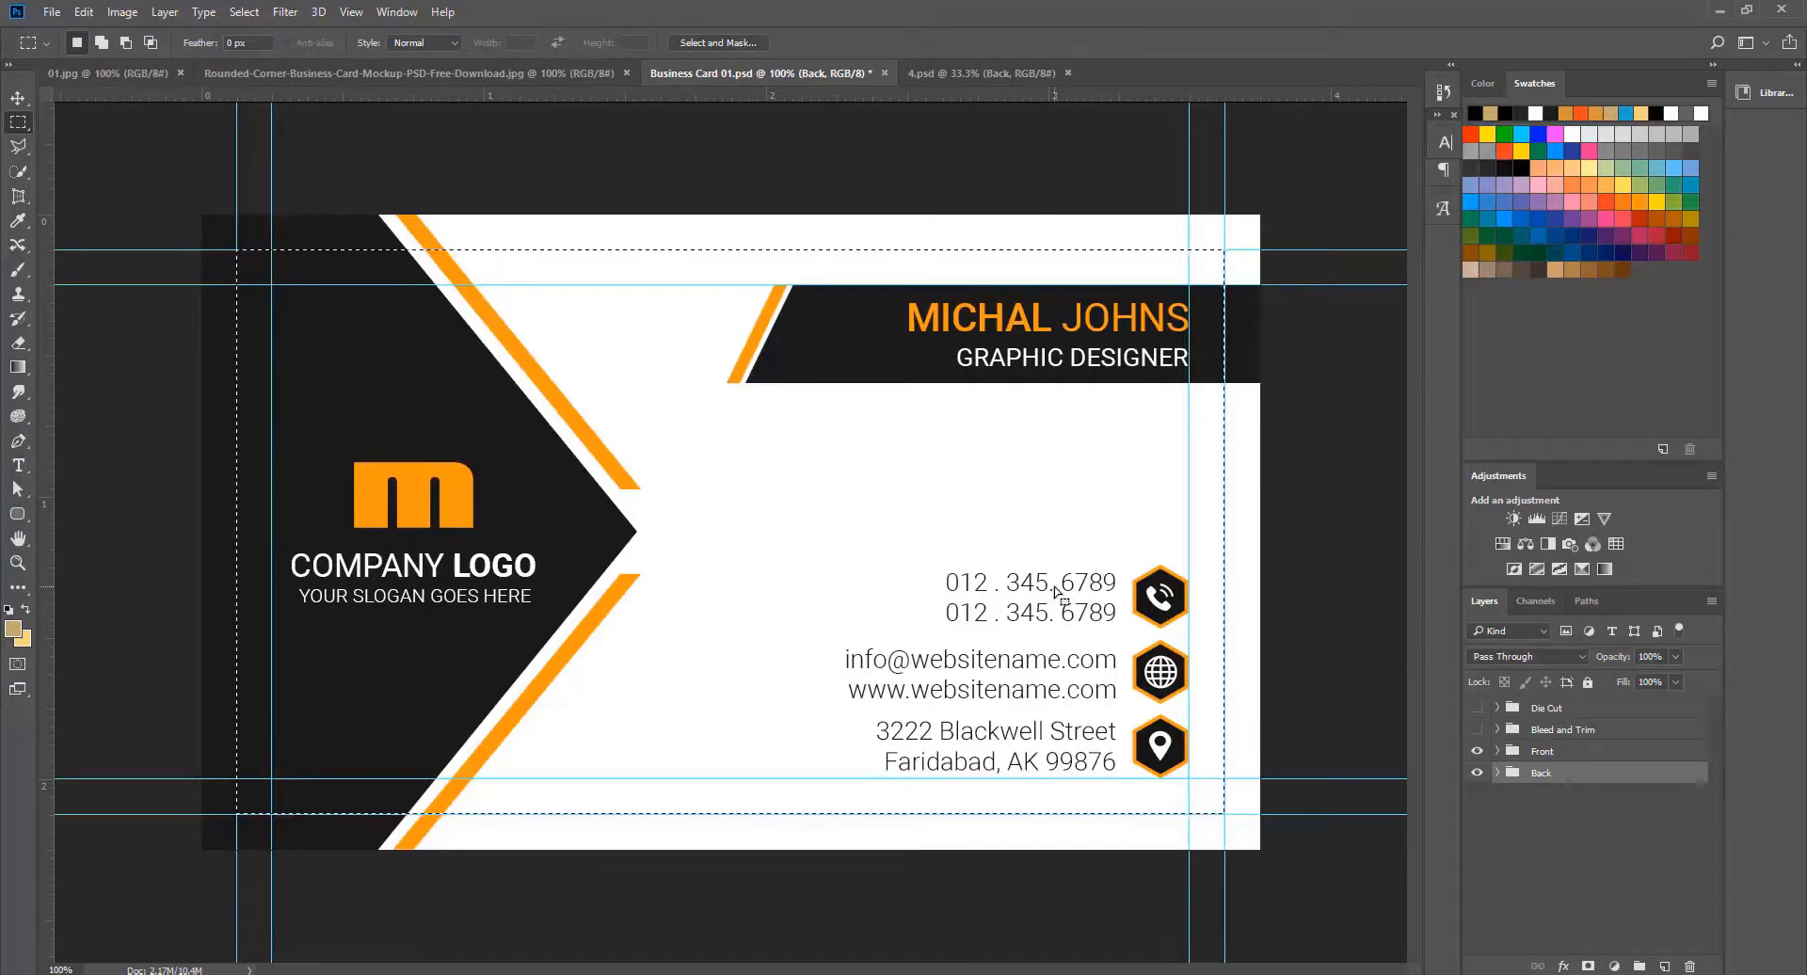
{"action": "left_click", "coordinate": [989, 73]}
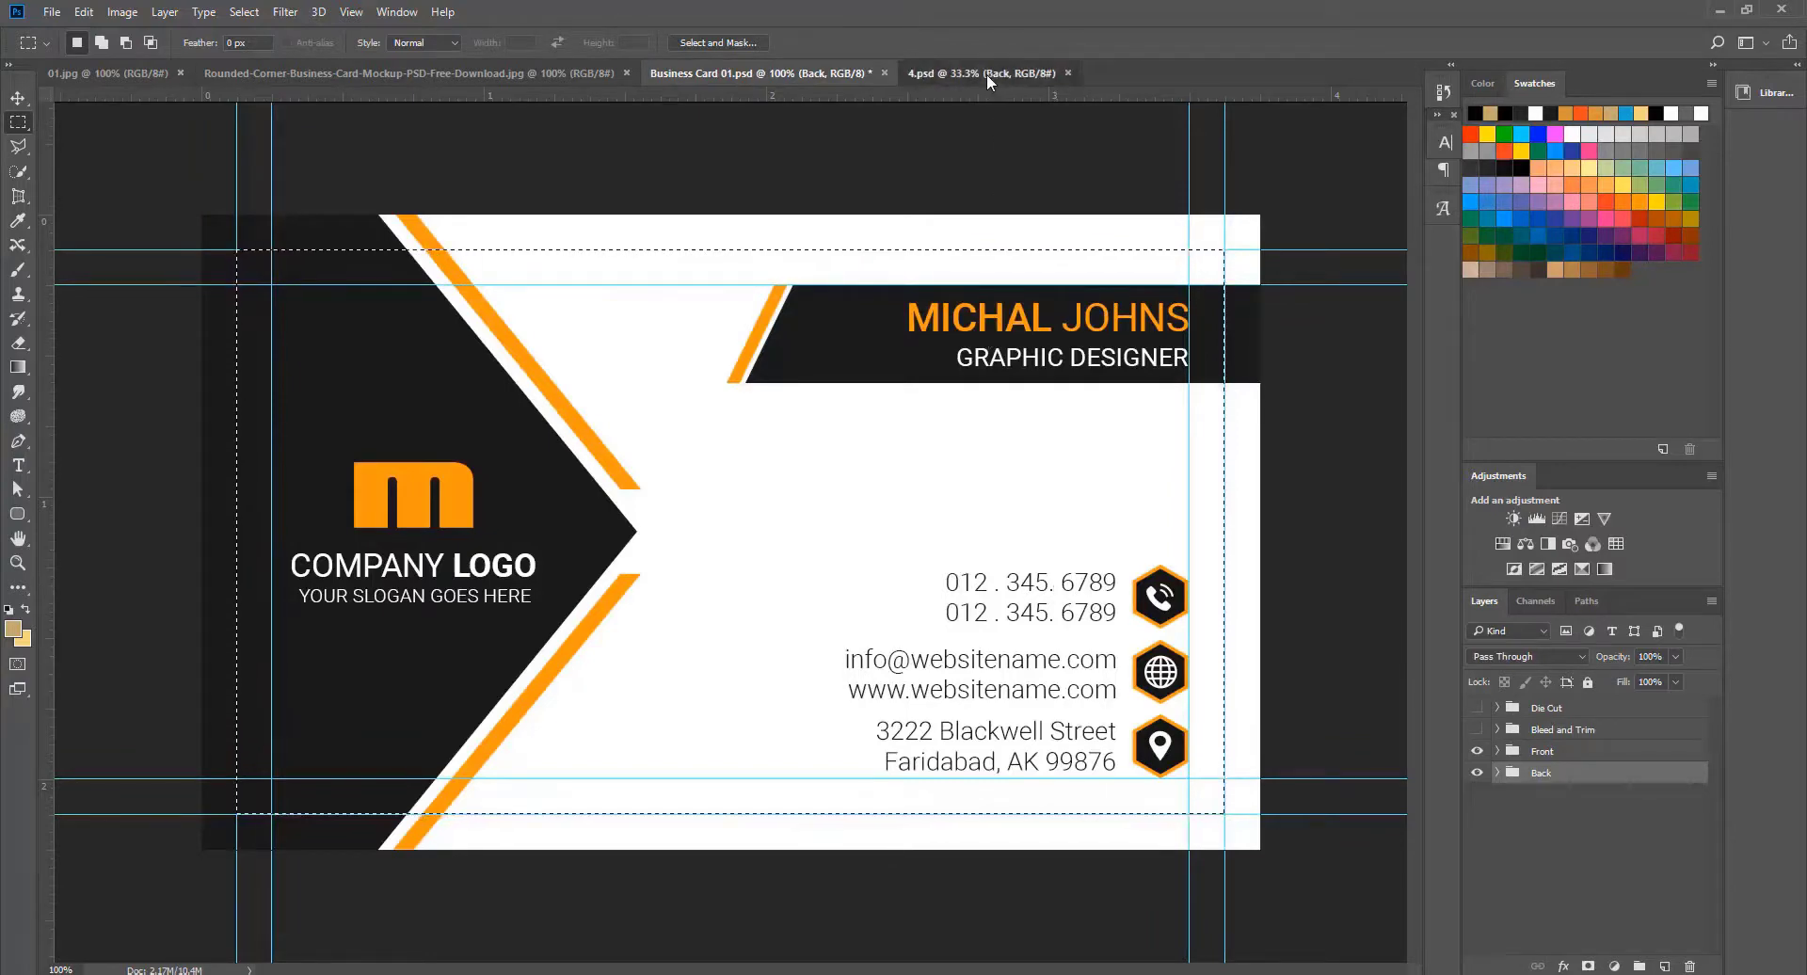
{"action": "double_click", "coordinate": [1509, 713]}
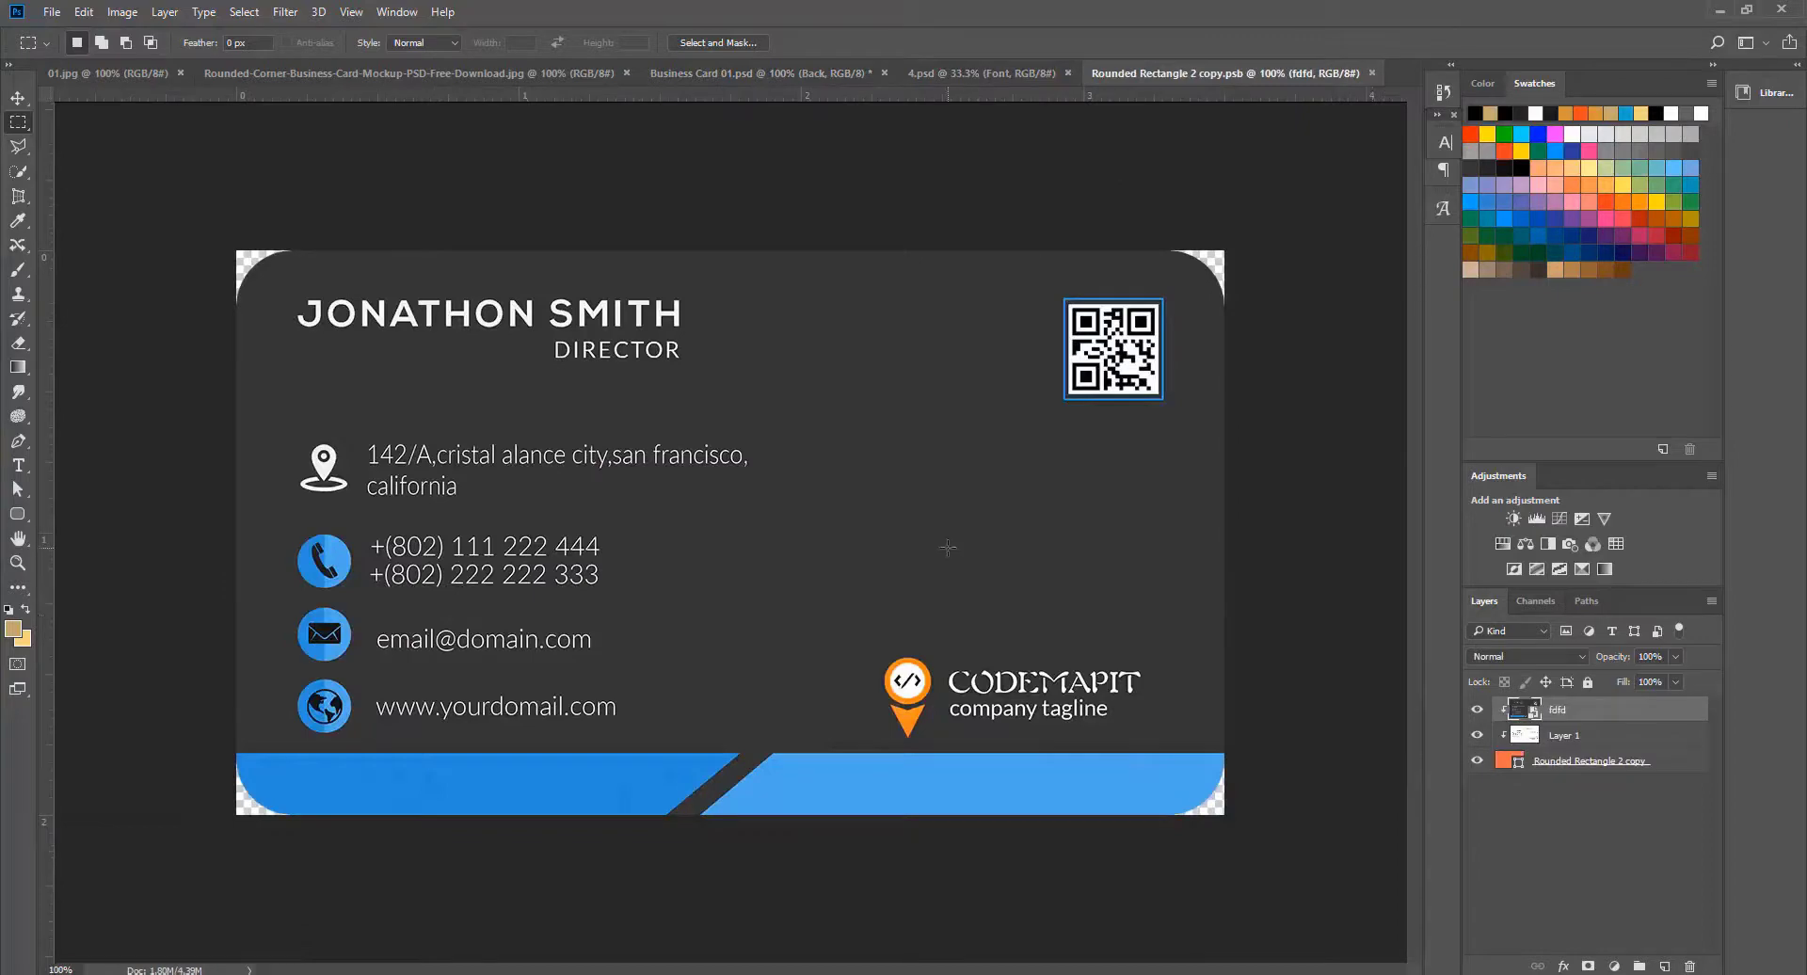
{"action": "key", "text": "ctrl+v"}
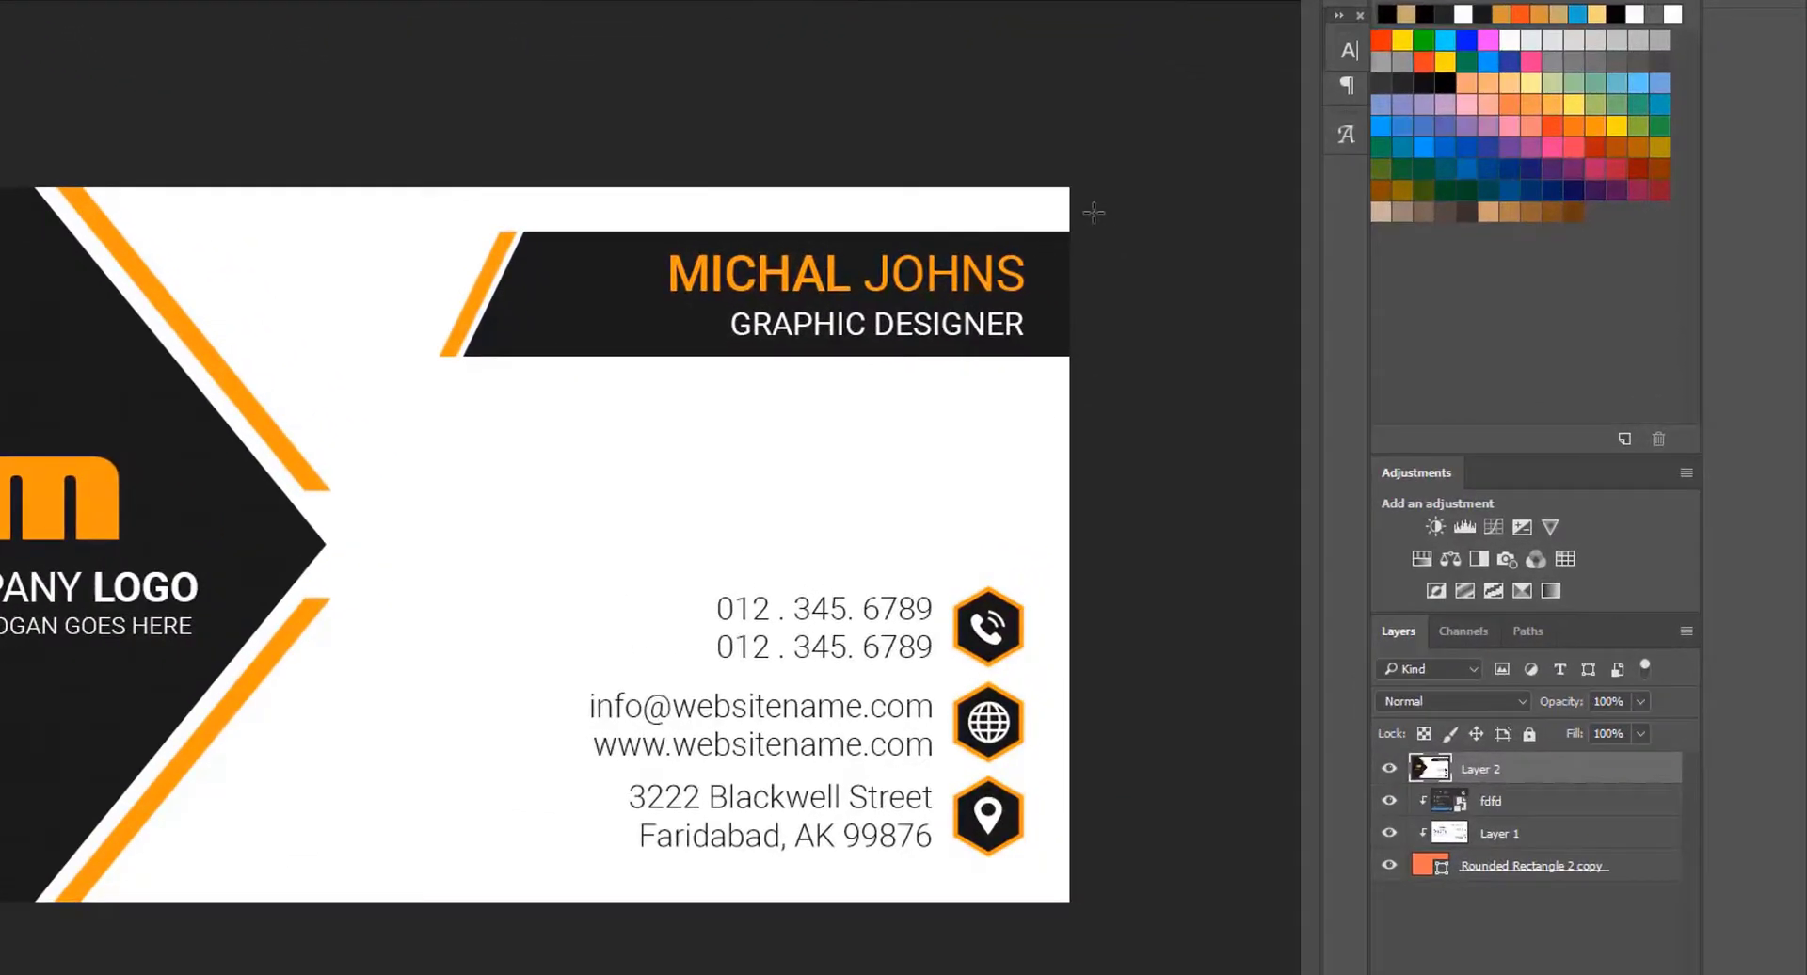
Step: Clip the pasted front design to the rounded rectangle with a clipping mask and save the smart object to update 4.psd
{"action": "left_click", "coordinate": [1546, 796]}
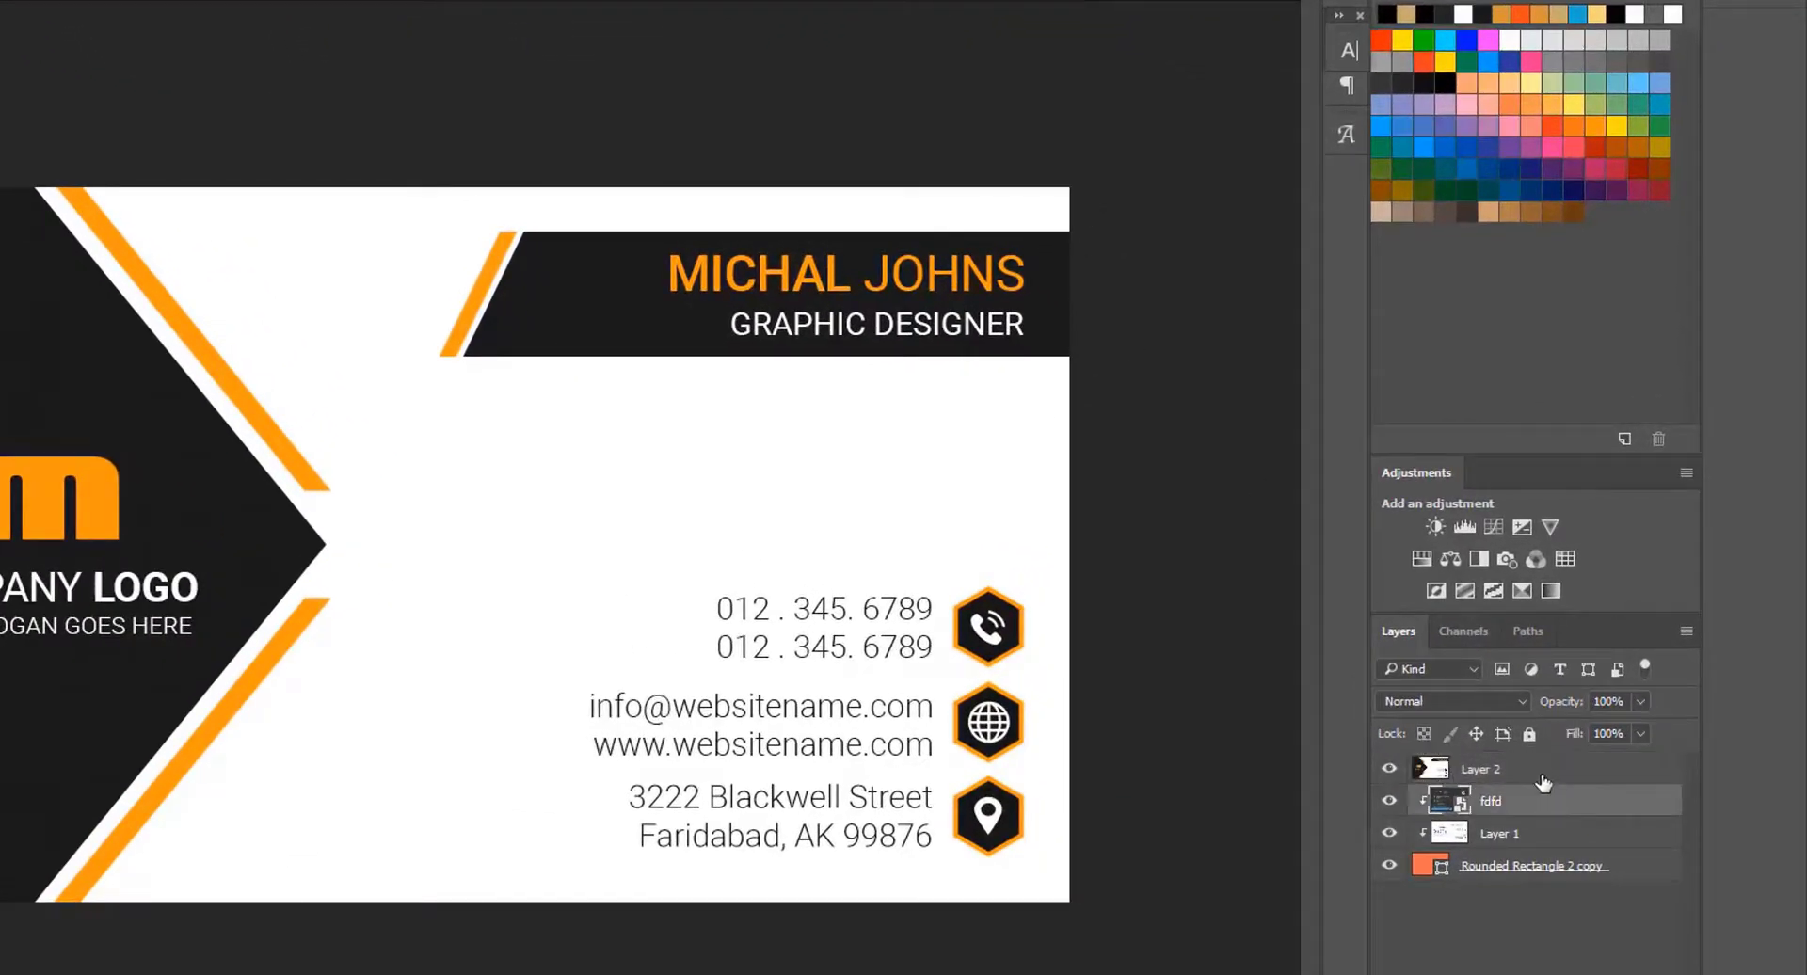
{"action": "left_click", "coordinate": [1541, 776]}
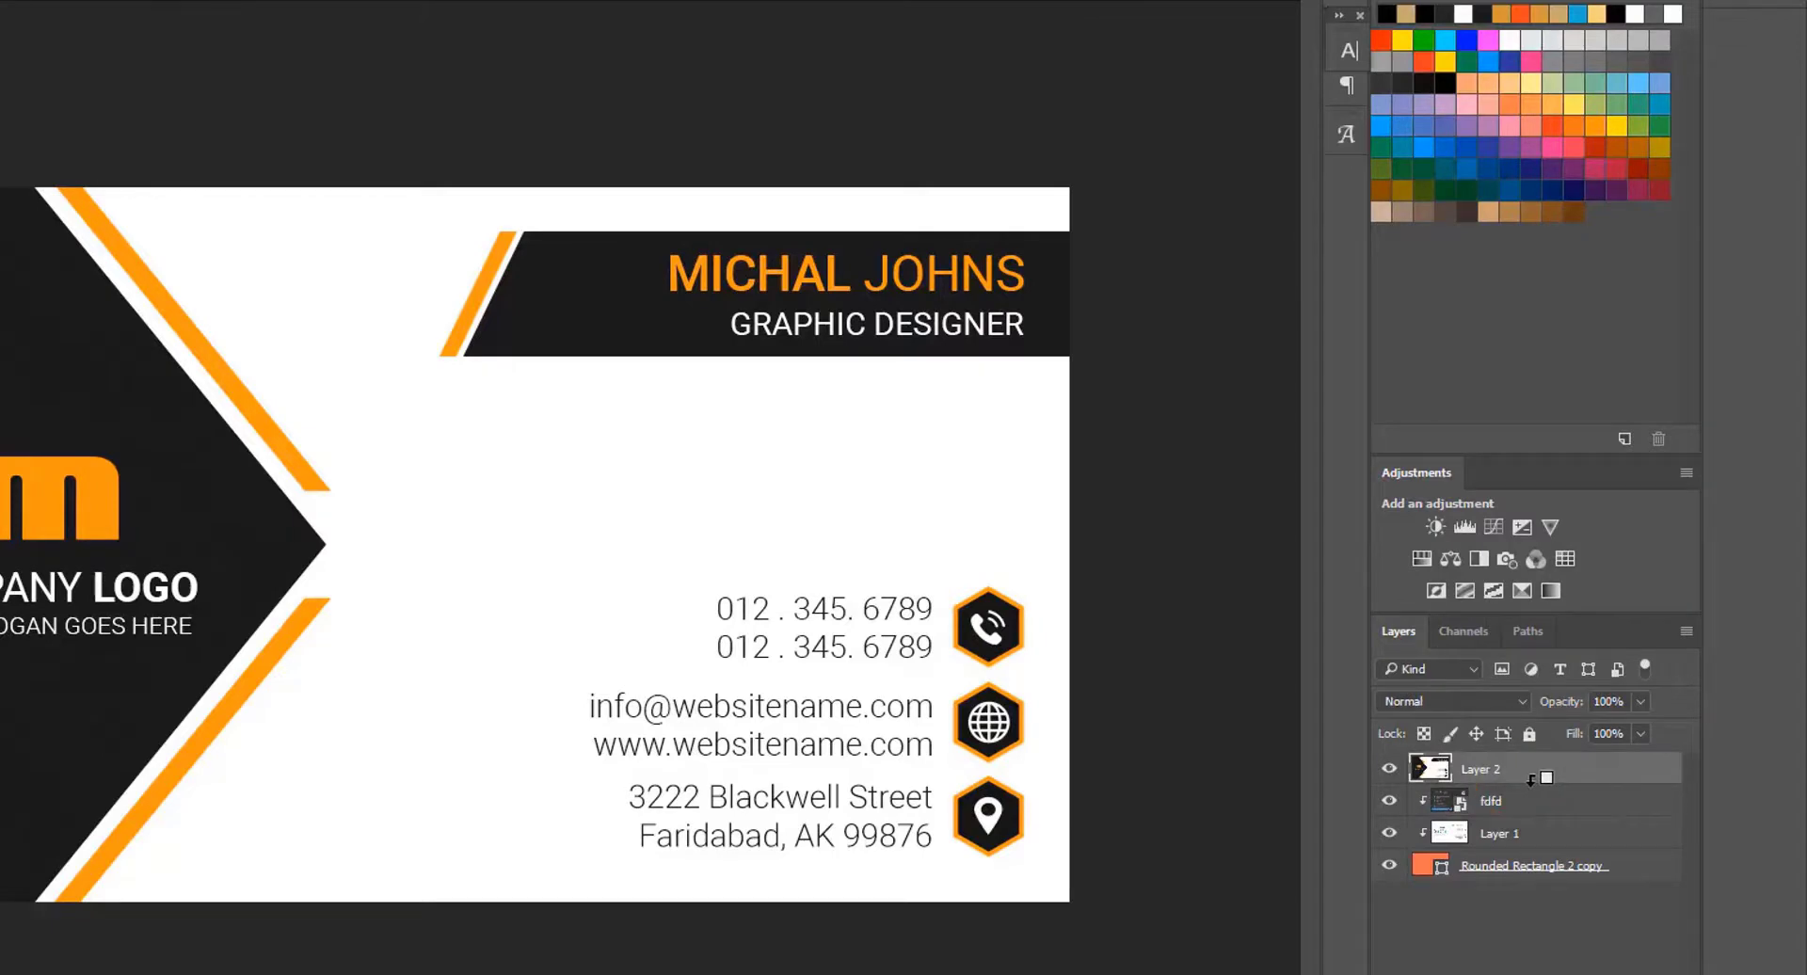
{"action": "left_click", "coordinate": [1532, 779], "text": "alt"}
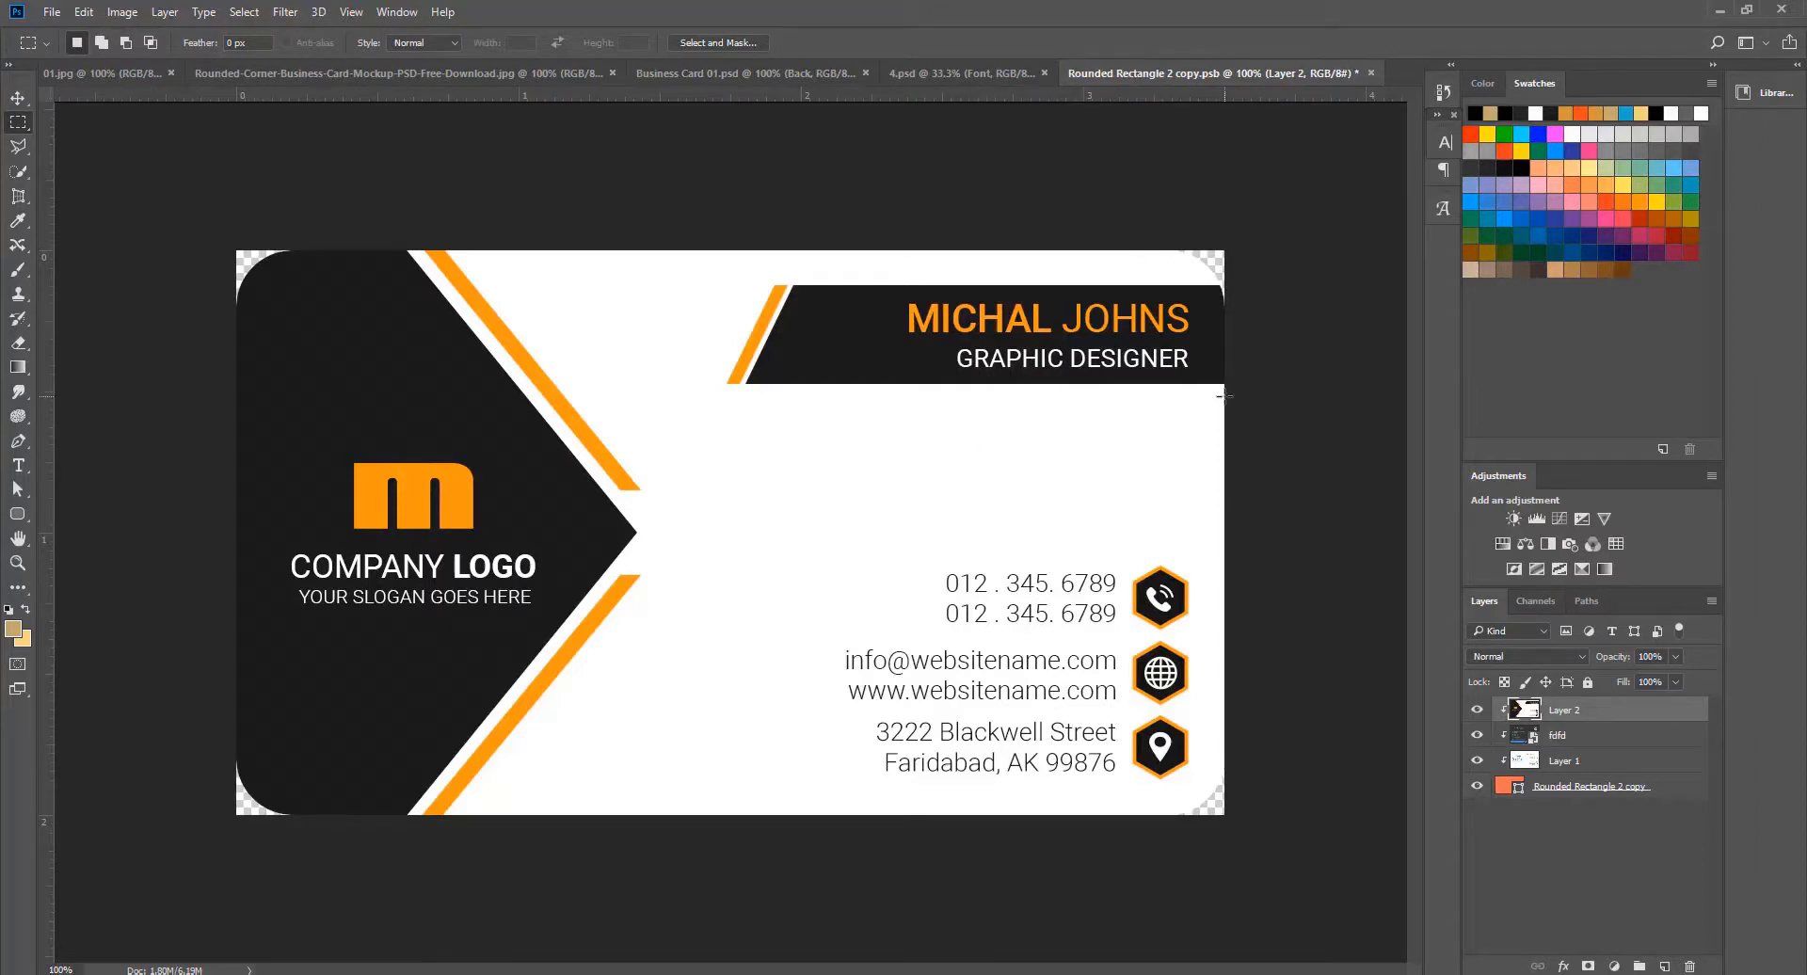
{"action": "key", "text": "ctrl+s"}
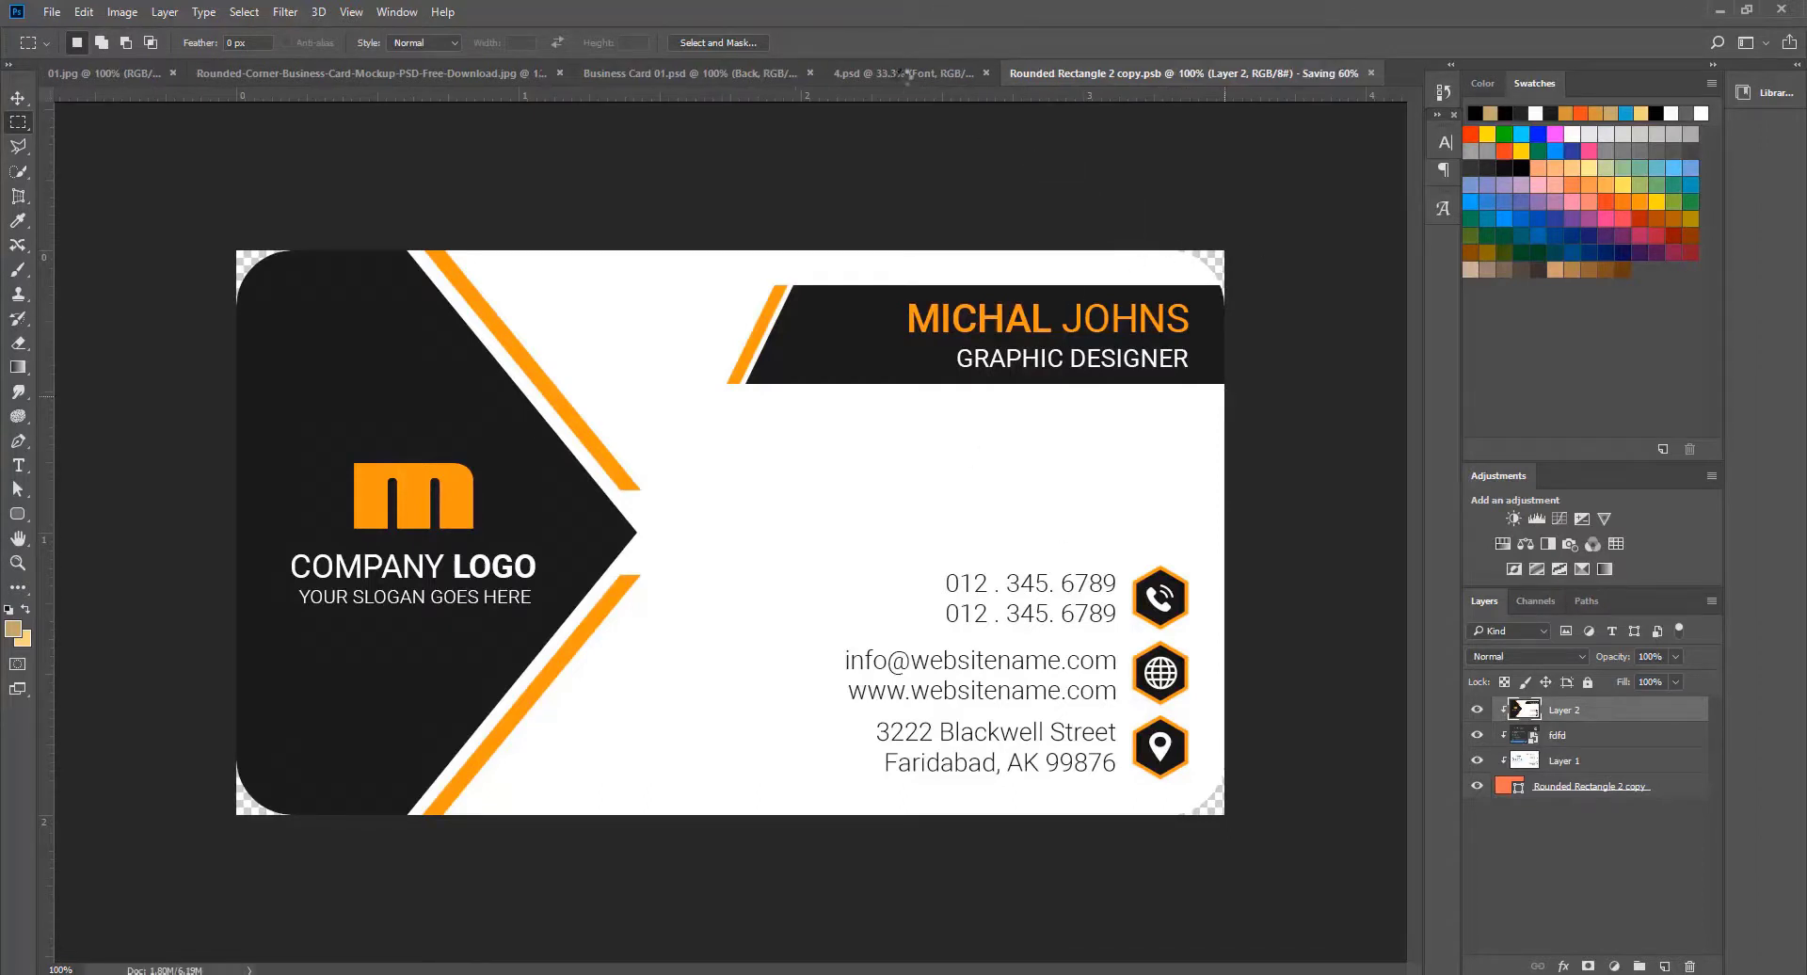
{"action": "left_click", "coordinate": [902, 76]}
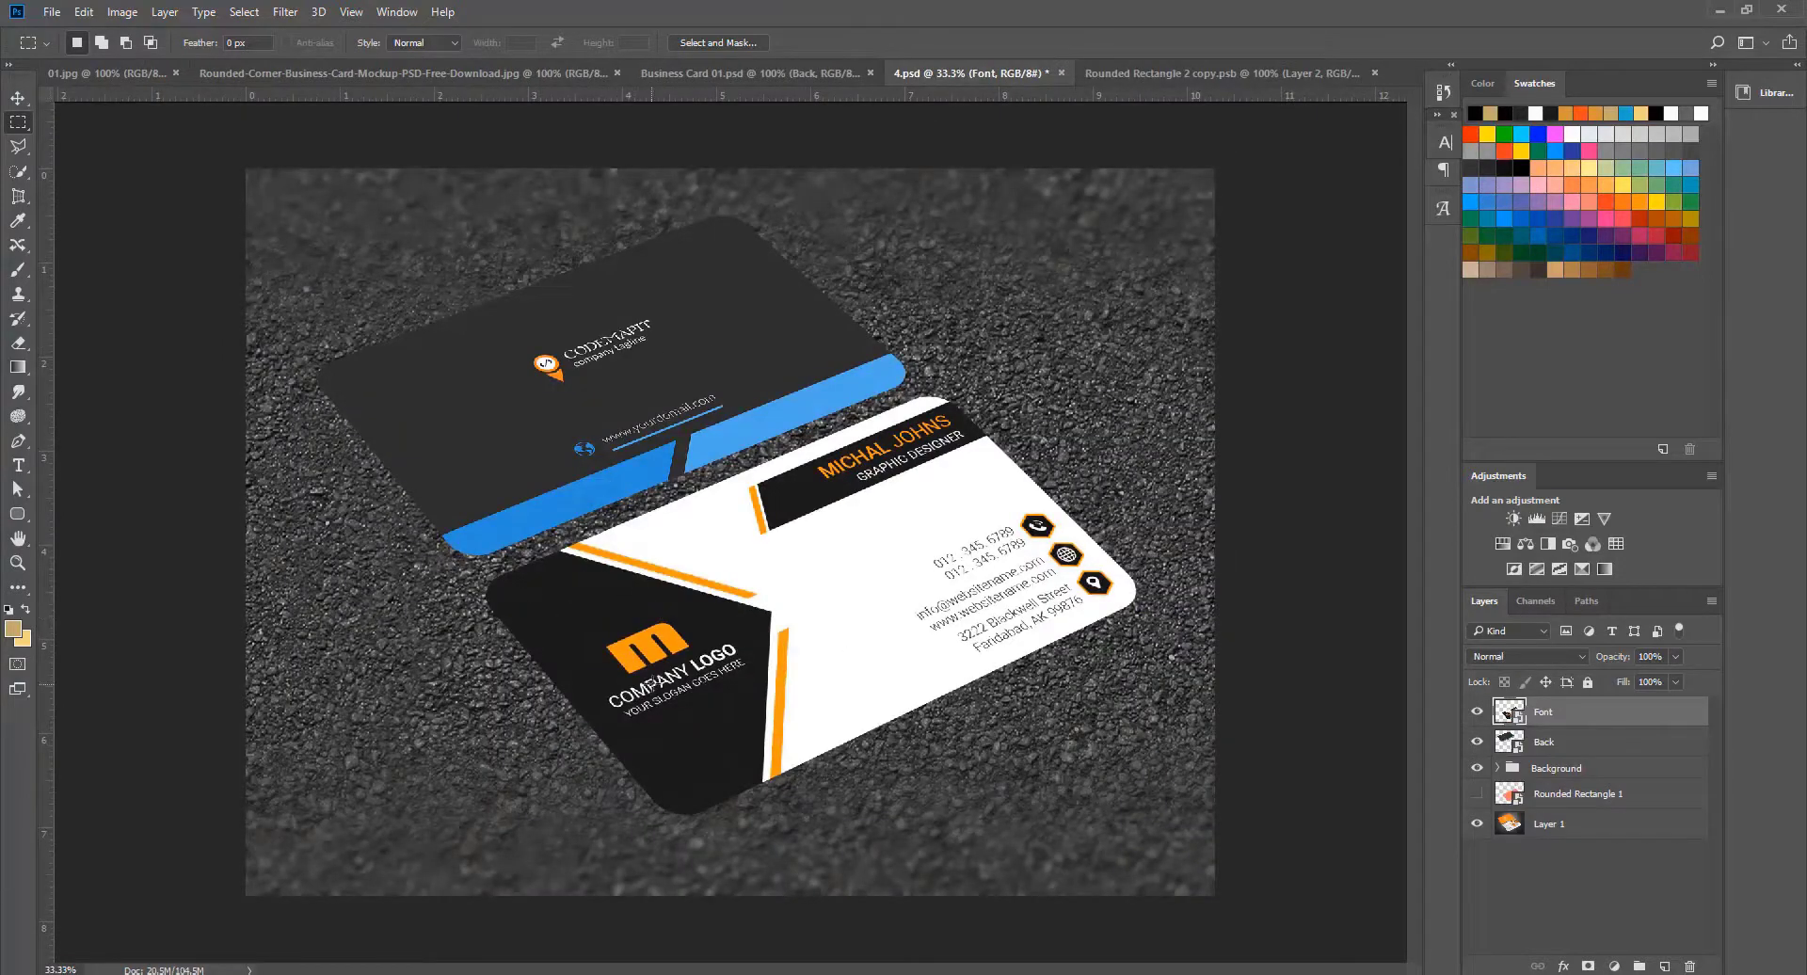
Step: Release the pasted front design from its clipping mask in the Font smart object and save the smart object
{"action": "left_click", "coordinate": [1229, 75]}
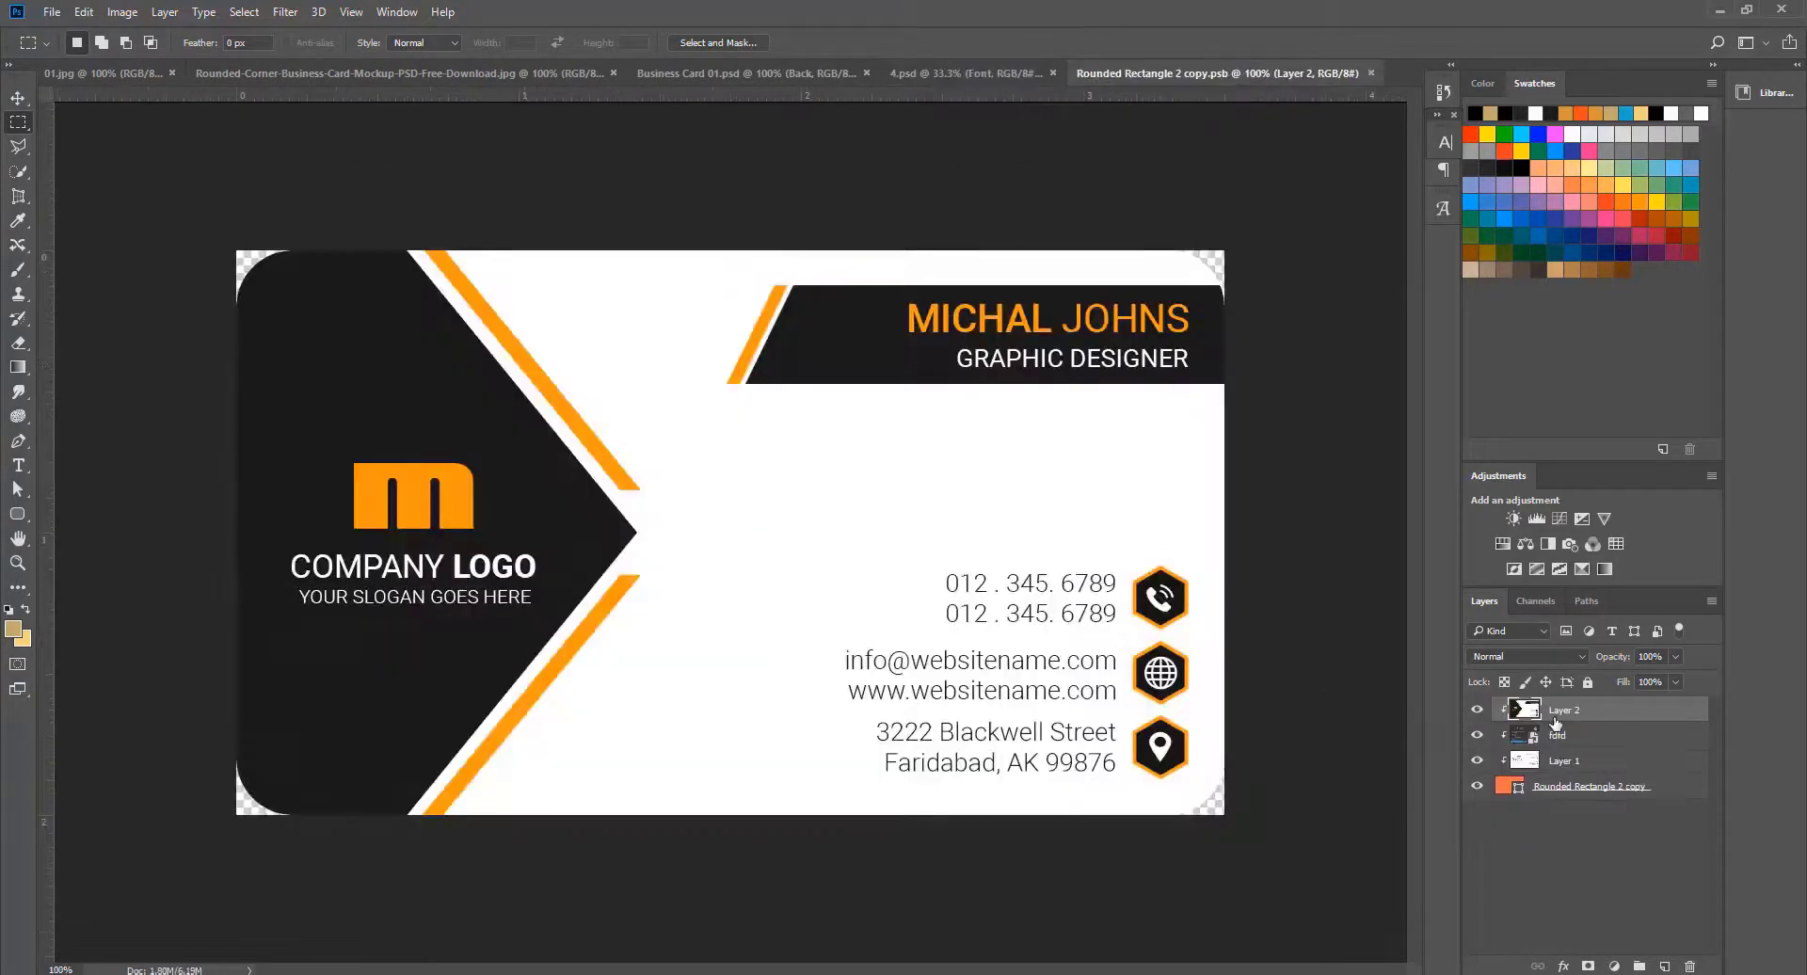
{"action": "left_click", "coordinate": [1551, 723], "text": "alt"}
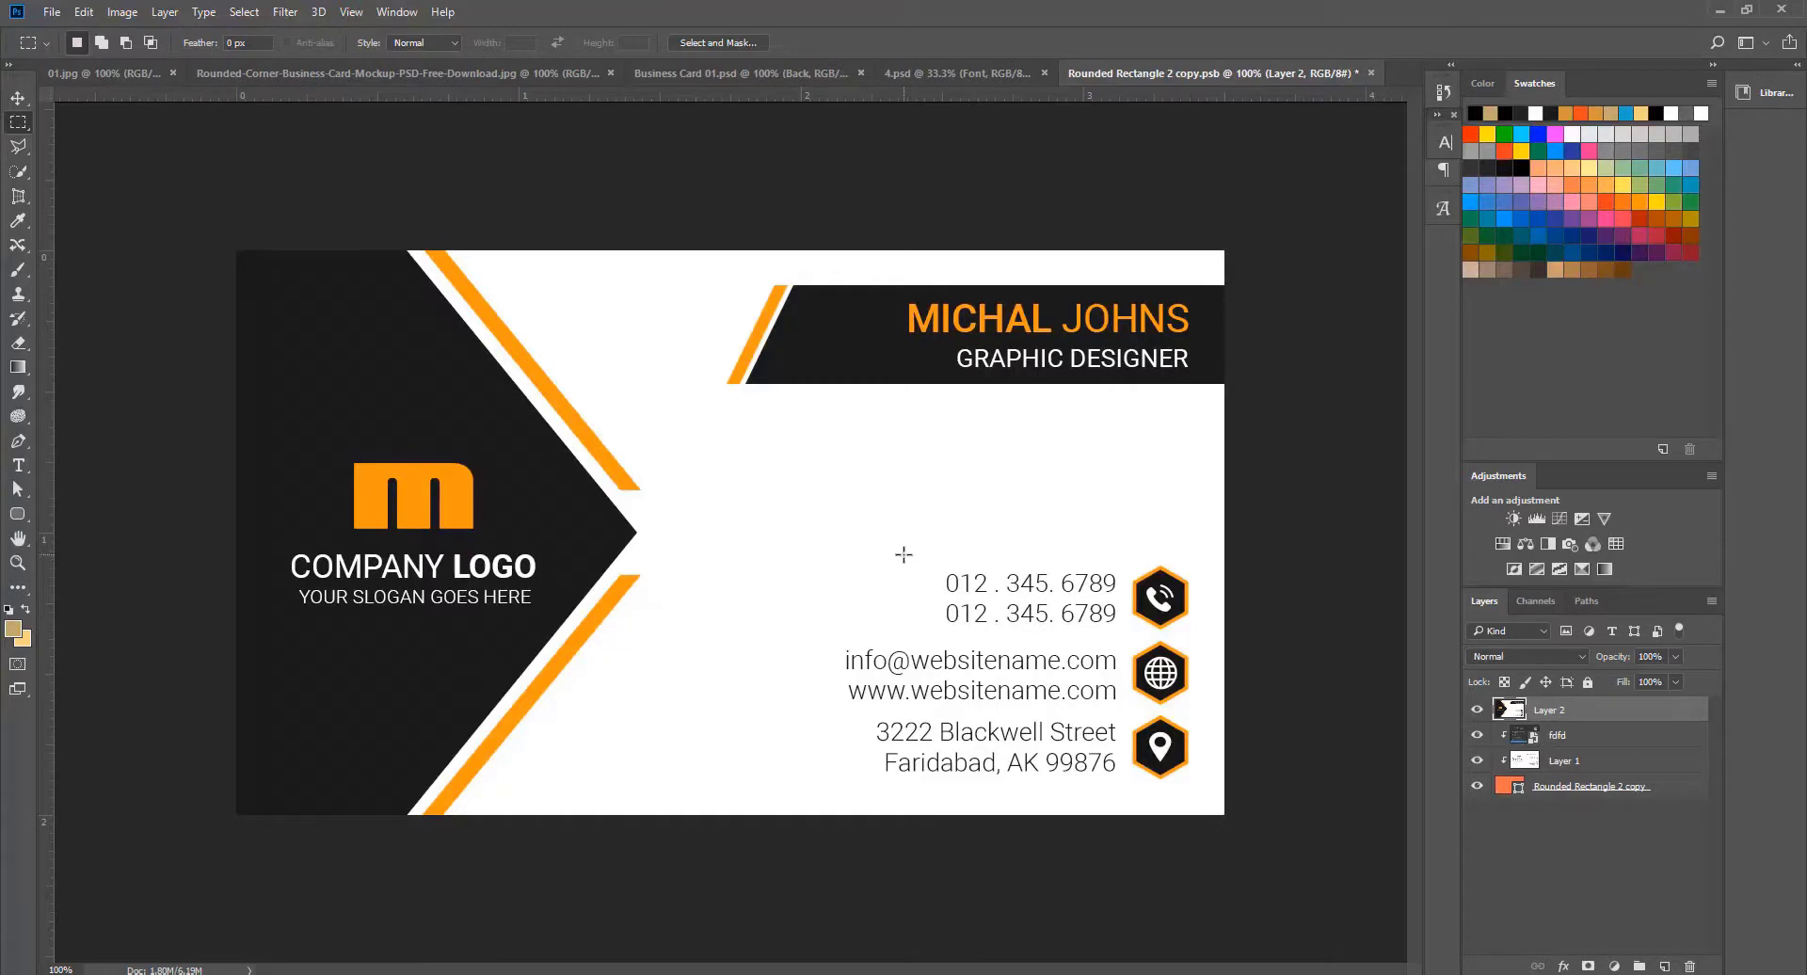
{"action": "key", "text": "ctrl+s"}
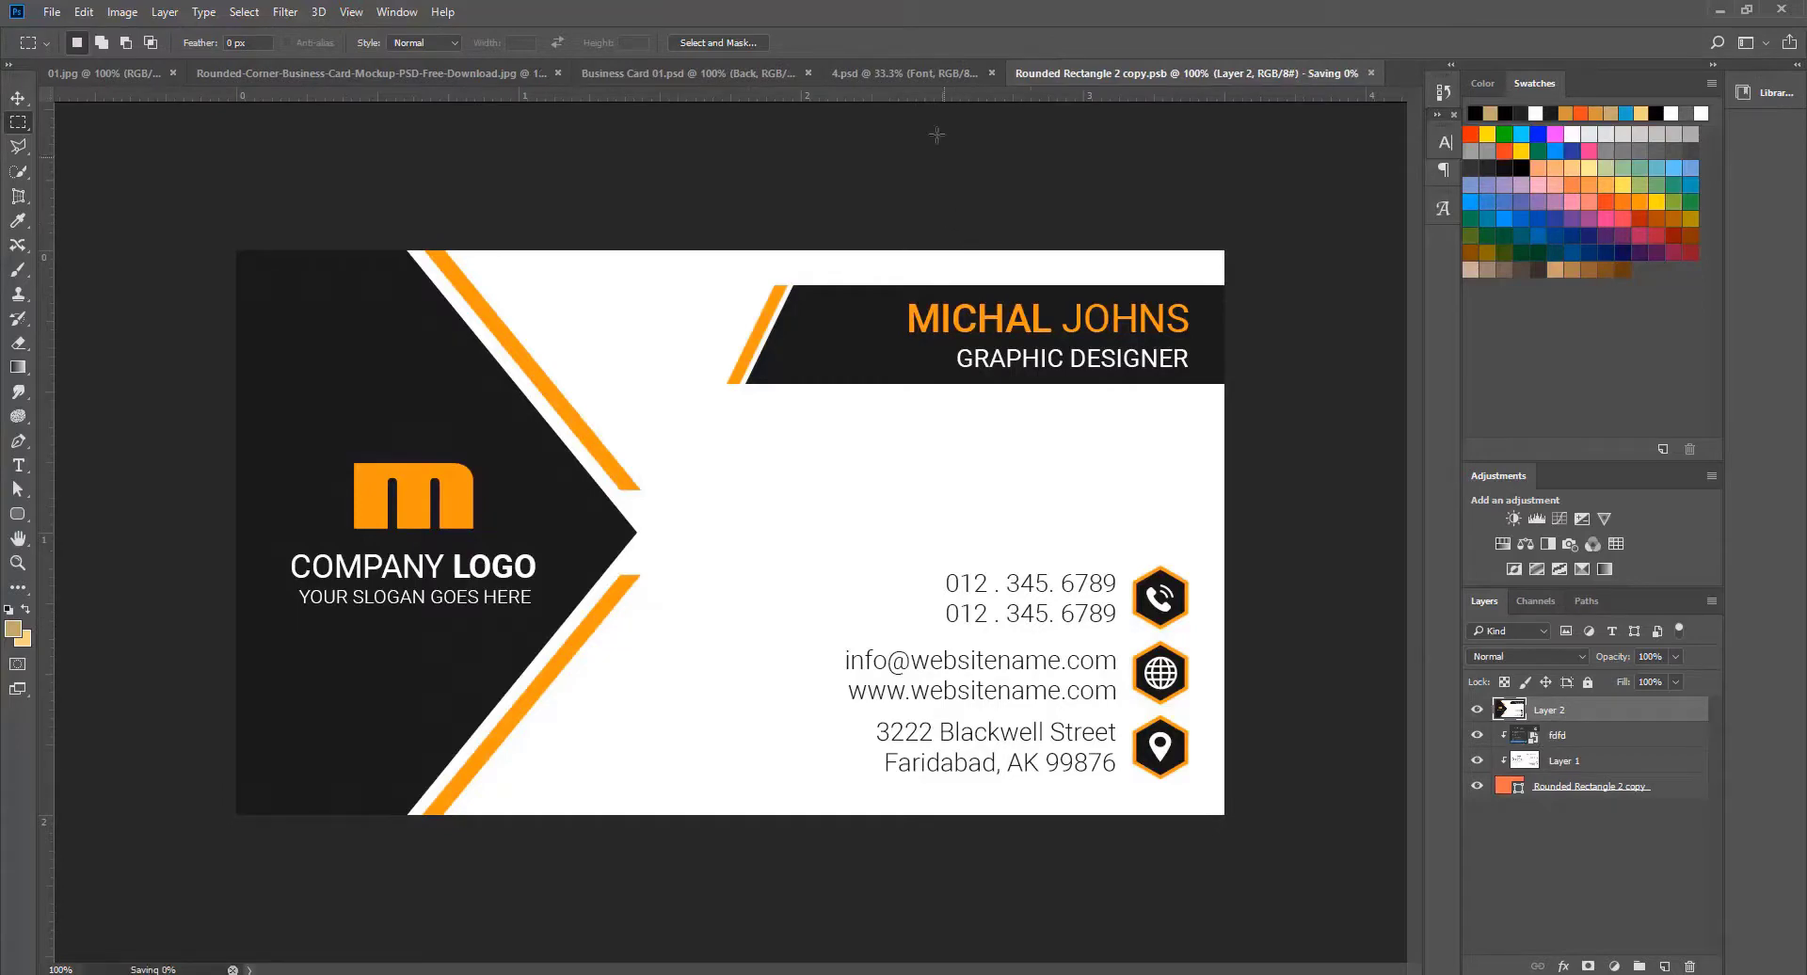
Step: Clip the pasted front design to the rounded rectangle again, then save and close the Font smart object
{"action": "left_click", "coordinate": [910, 76]}
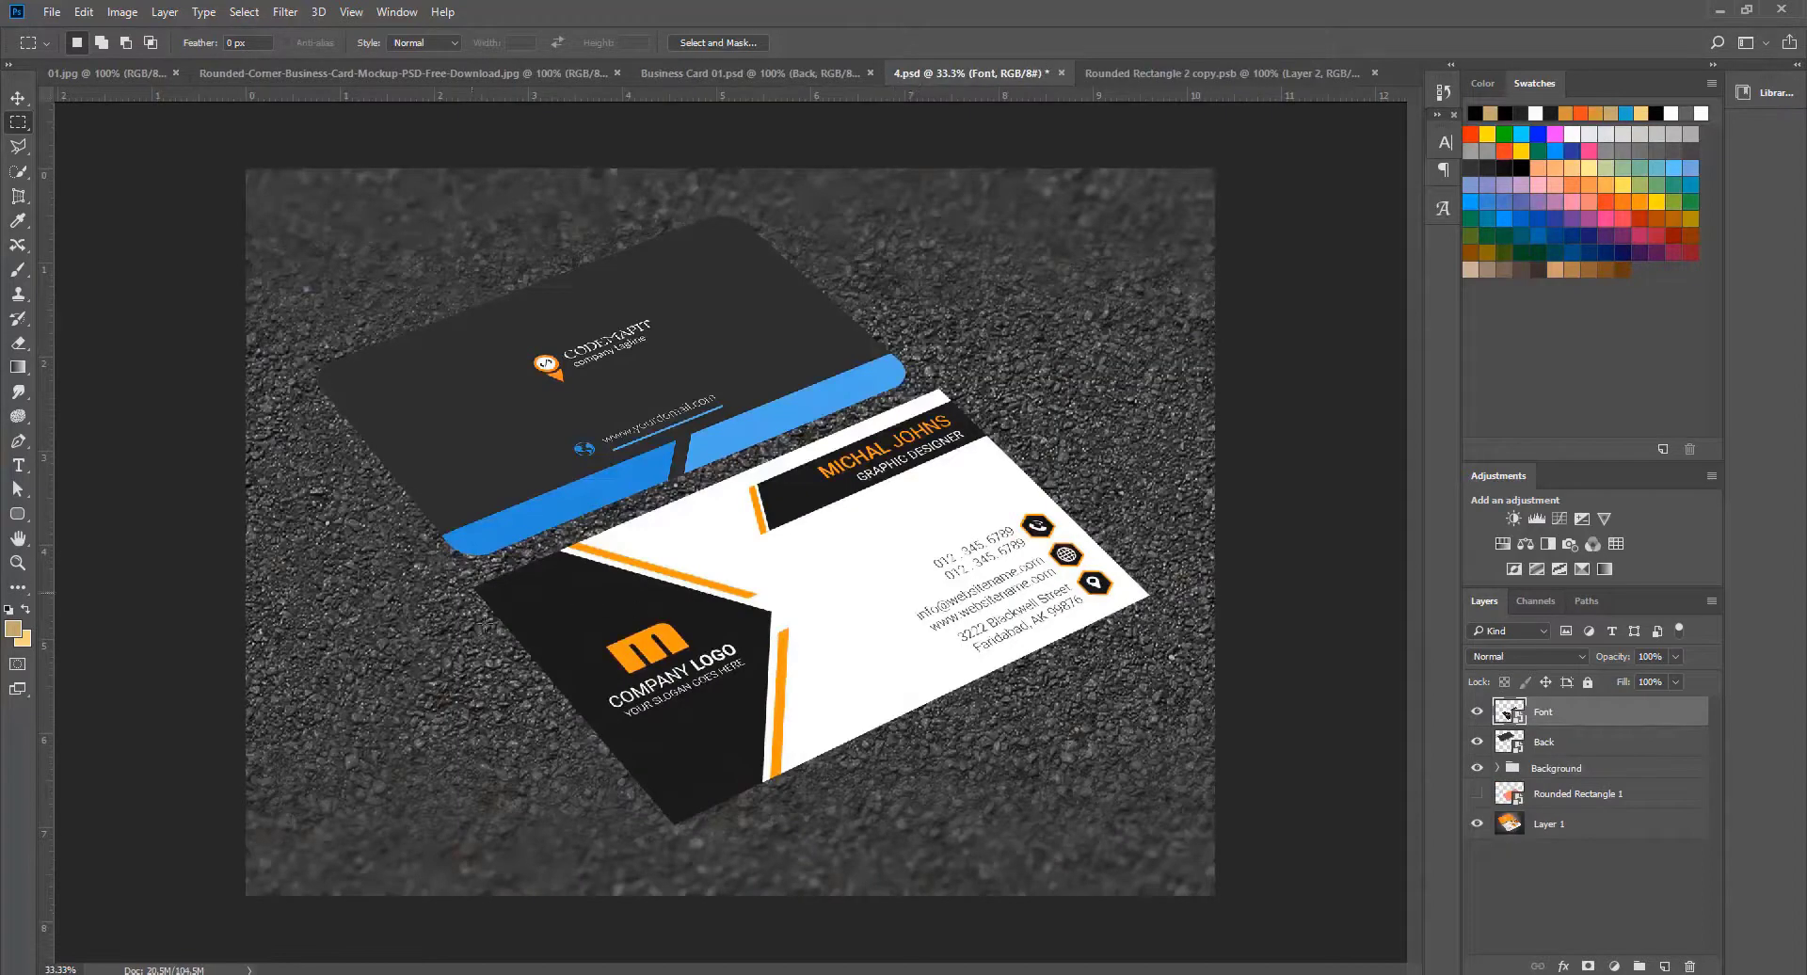
{"action": "left_click", "coordinate": [1200, 75]}
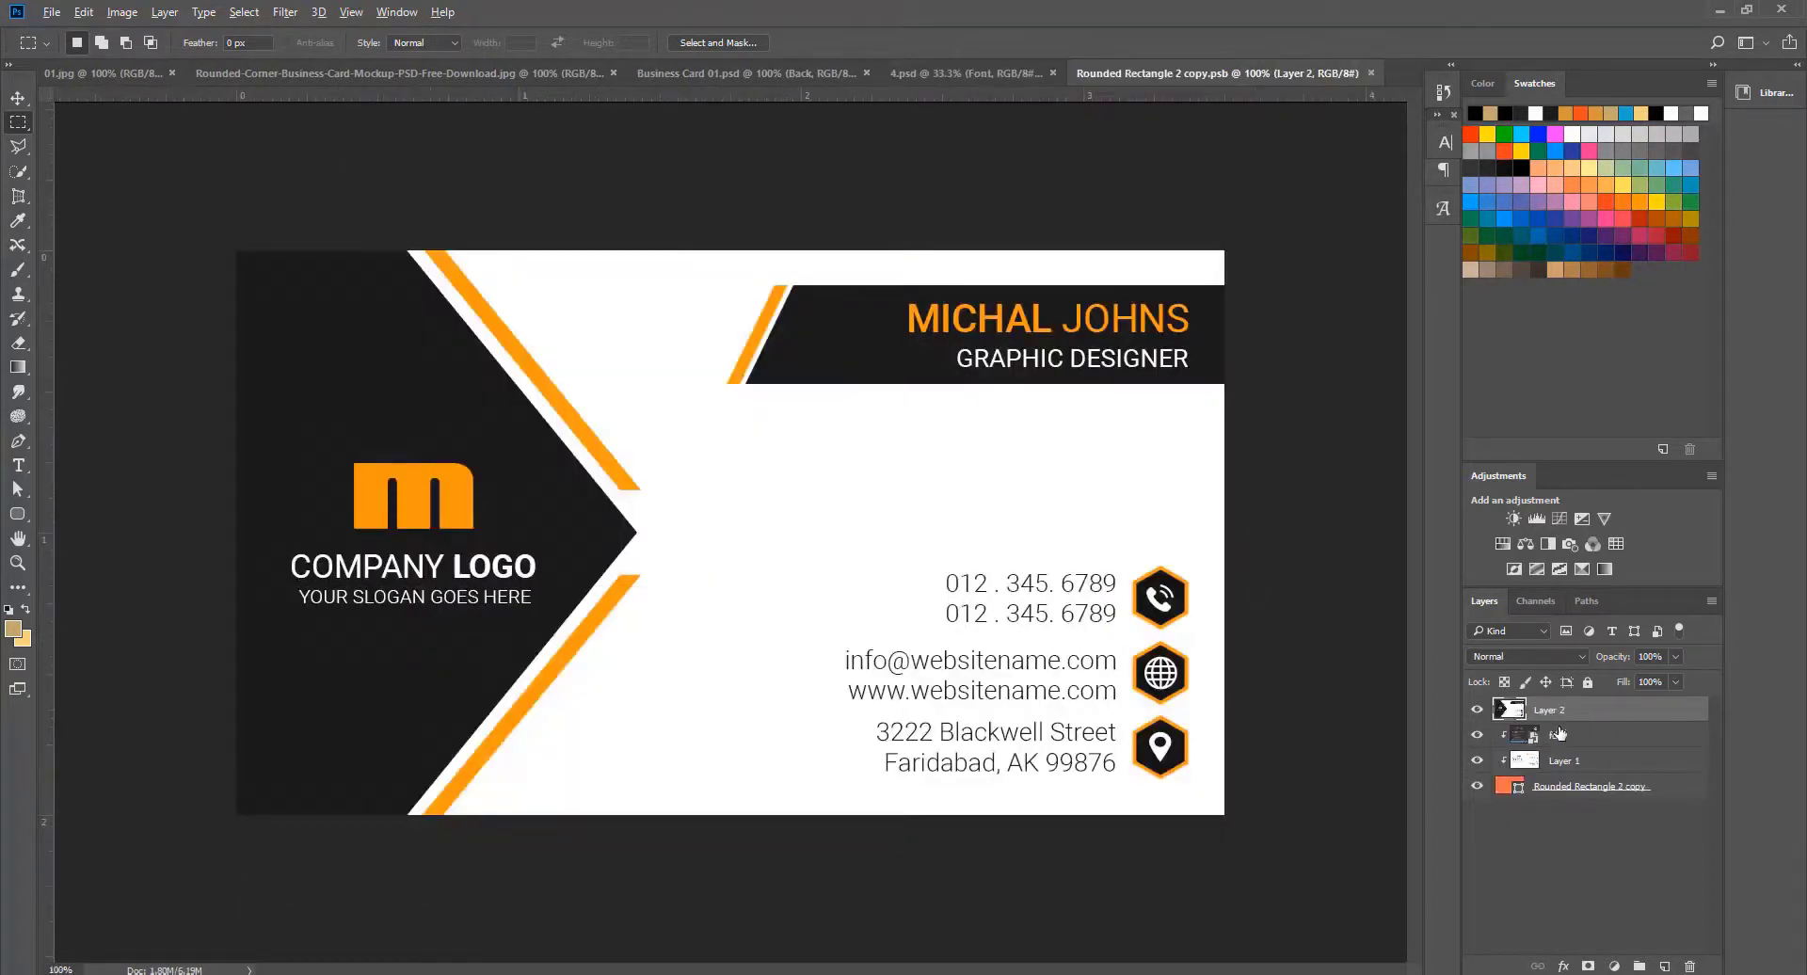
{"action": "left_click", "coordinate": [1563, 722], "text": "alt"}
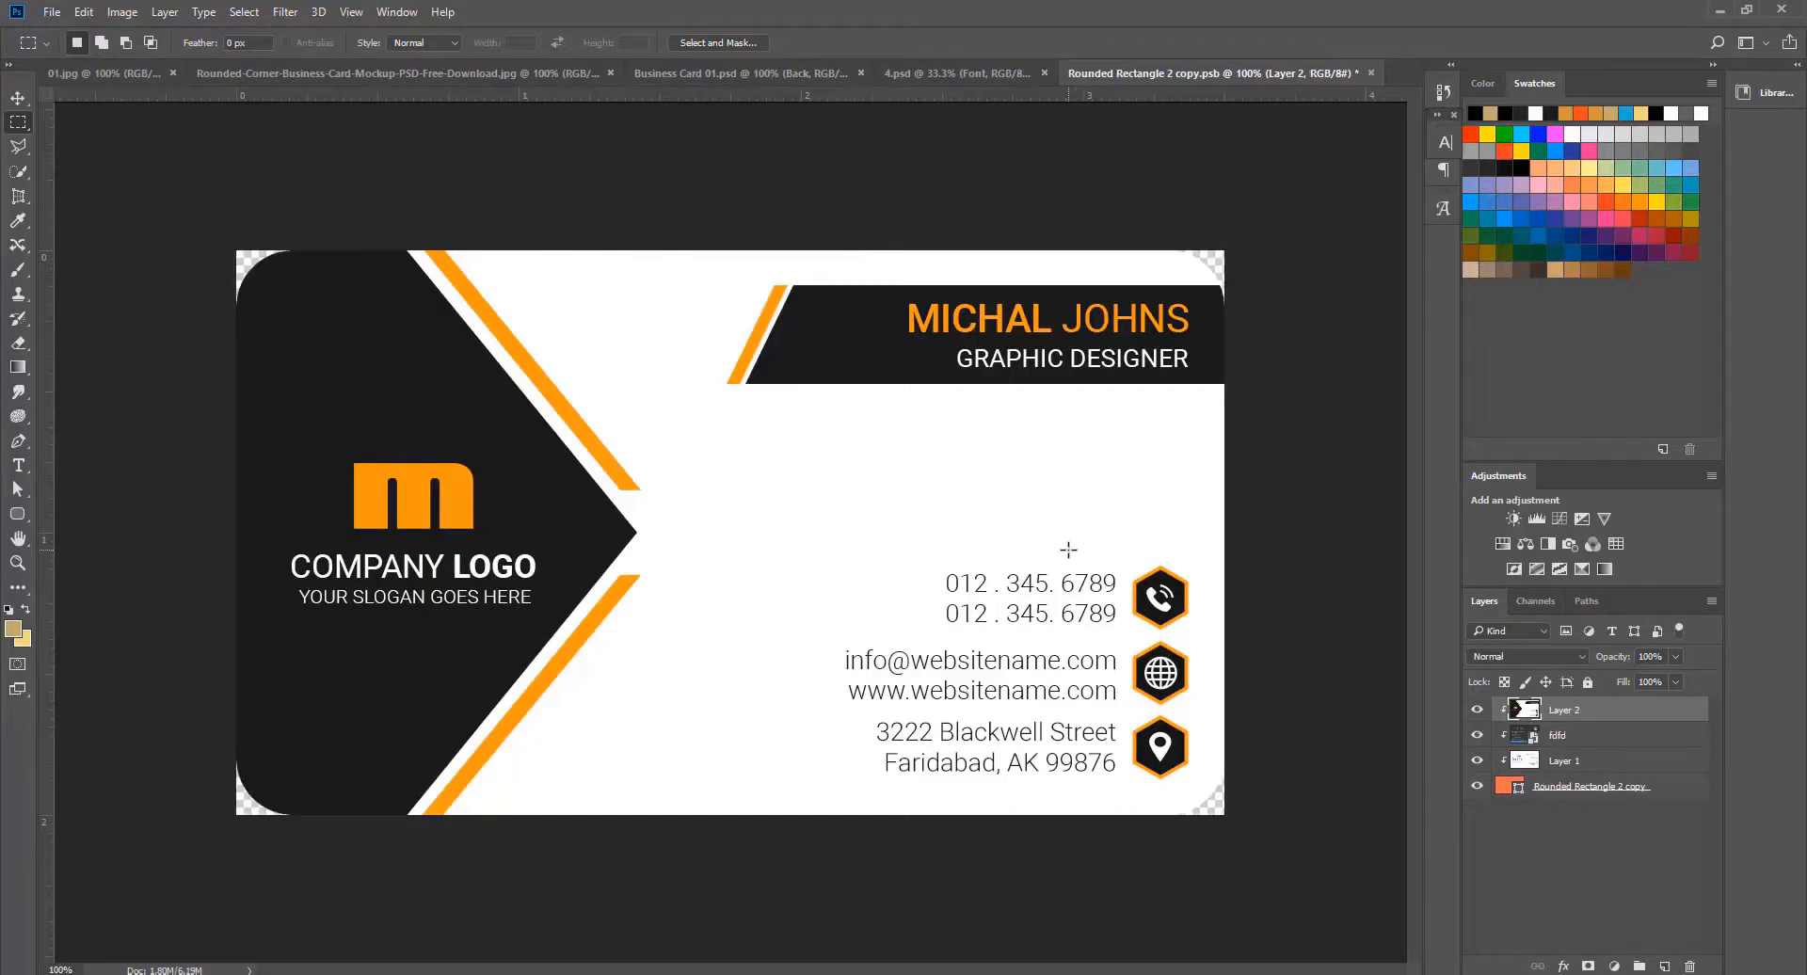
{"action": "key", "text": "ctrl+s"}
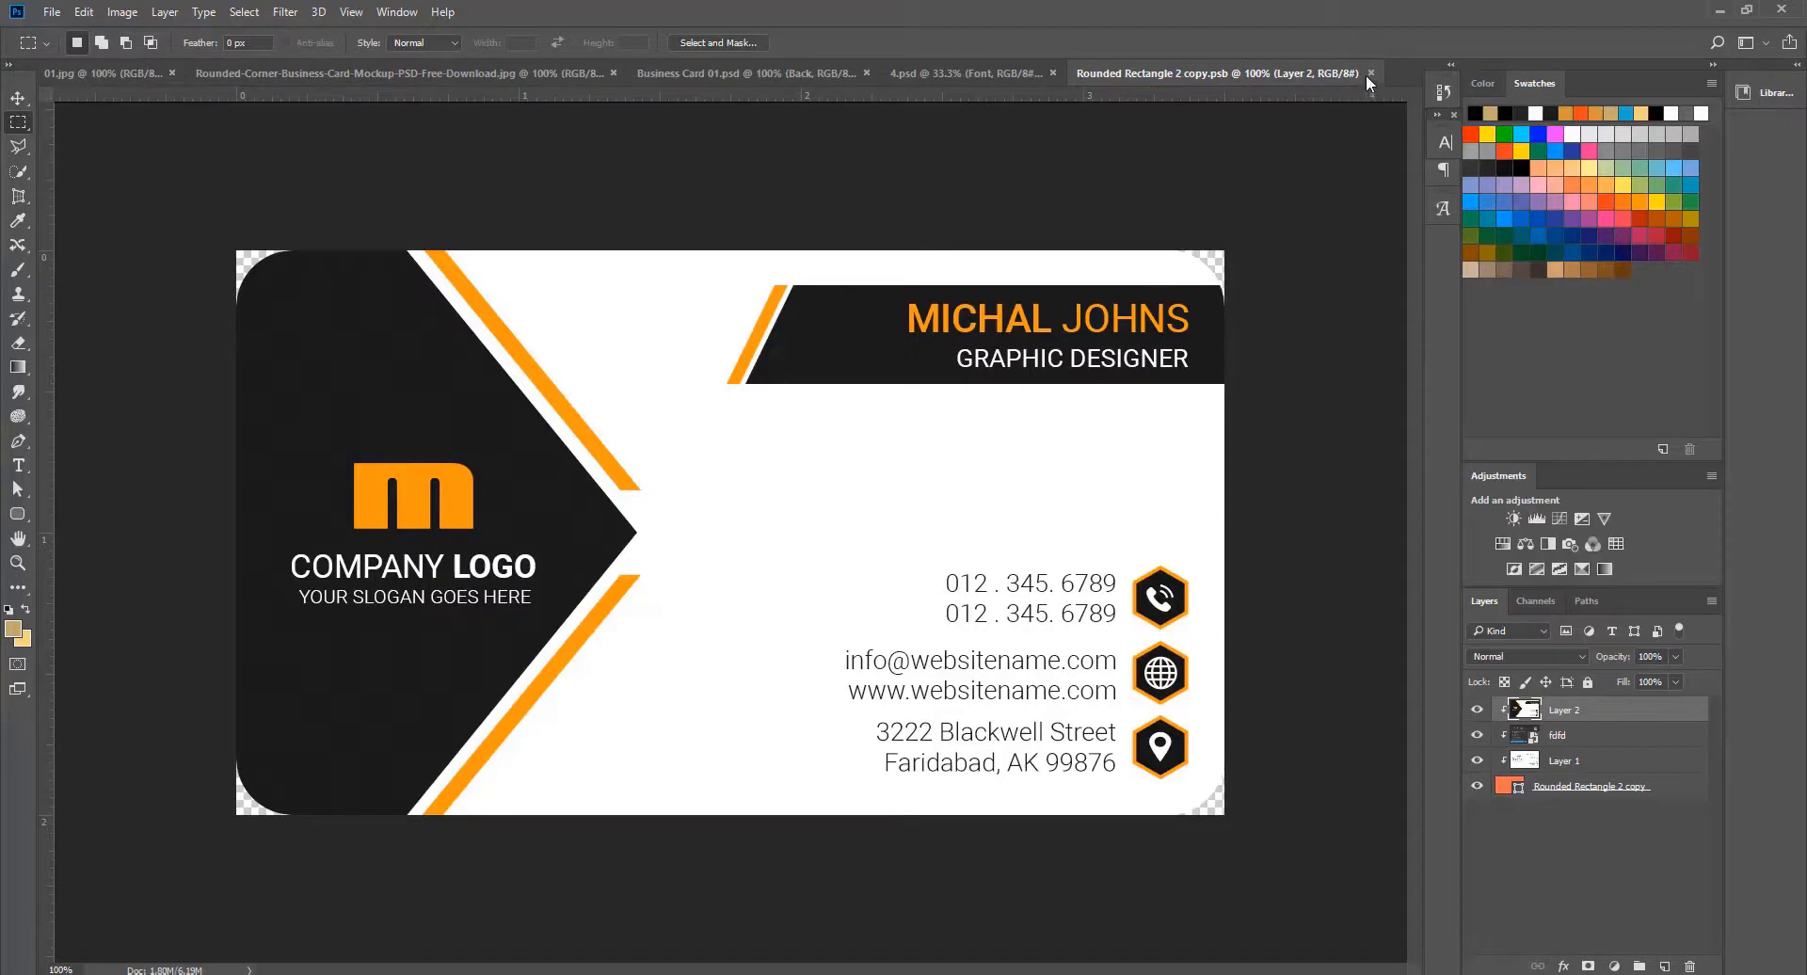
{"action": "left_click", "coordinate": [1371, 74]}
Step: Hide the Front group in Business Card 01.psd and paste the merged back design into the Back smart object of 4.psd
{"action": "left_click", "coordinate": [806, 76]}
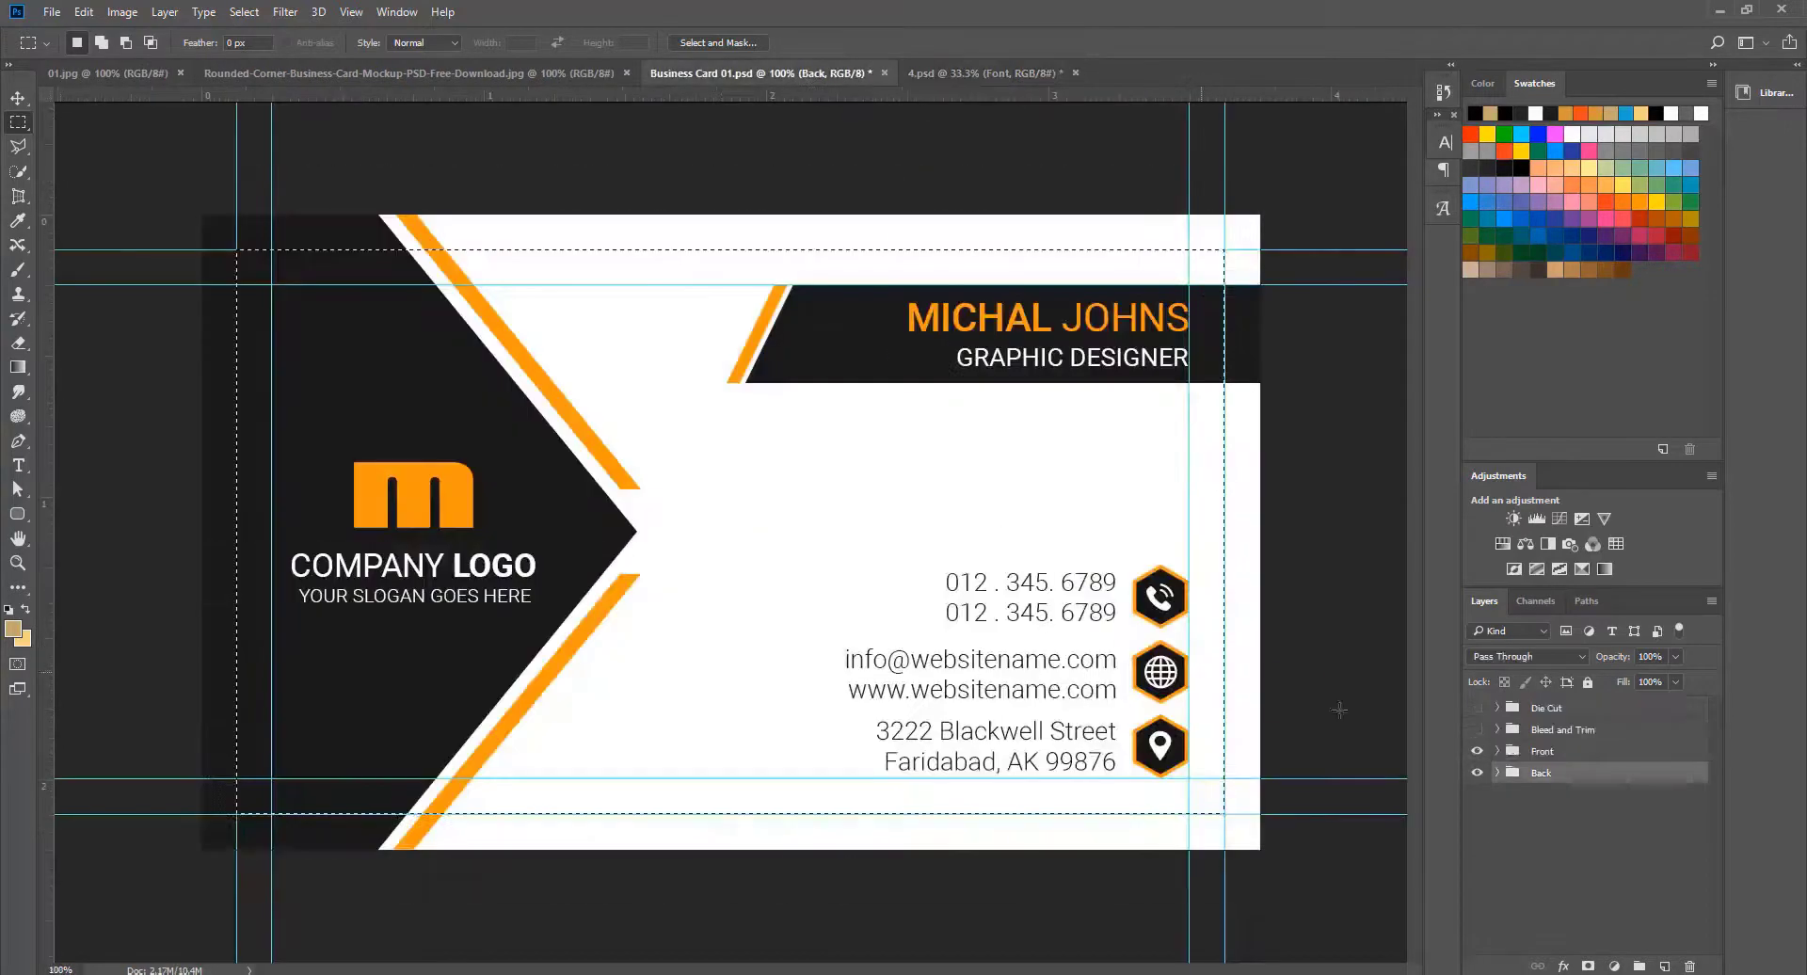
{"action": "left_click", "coordinate": [1477, 751]}
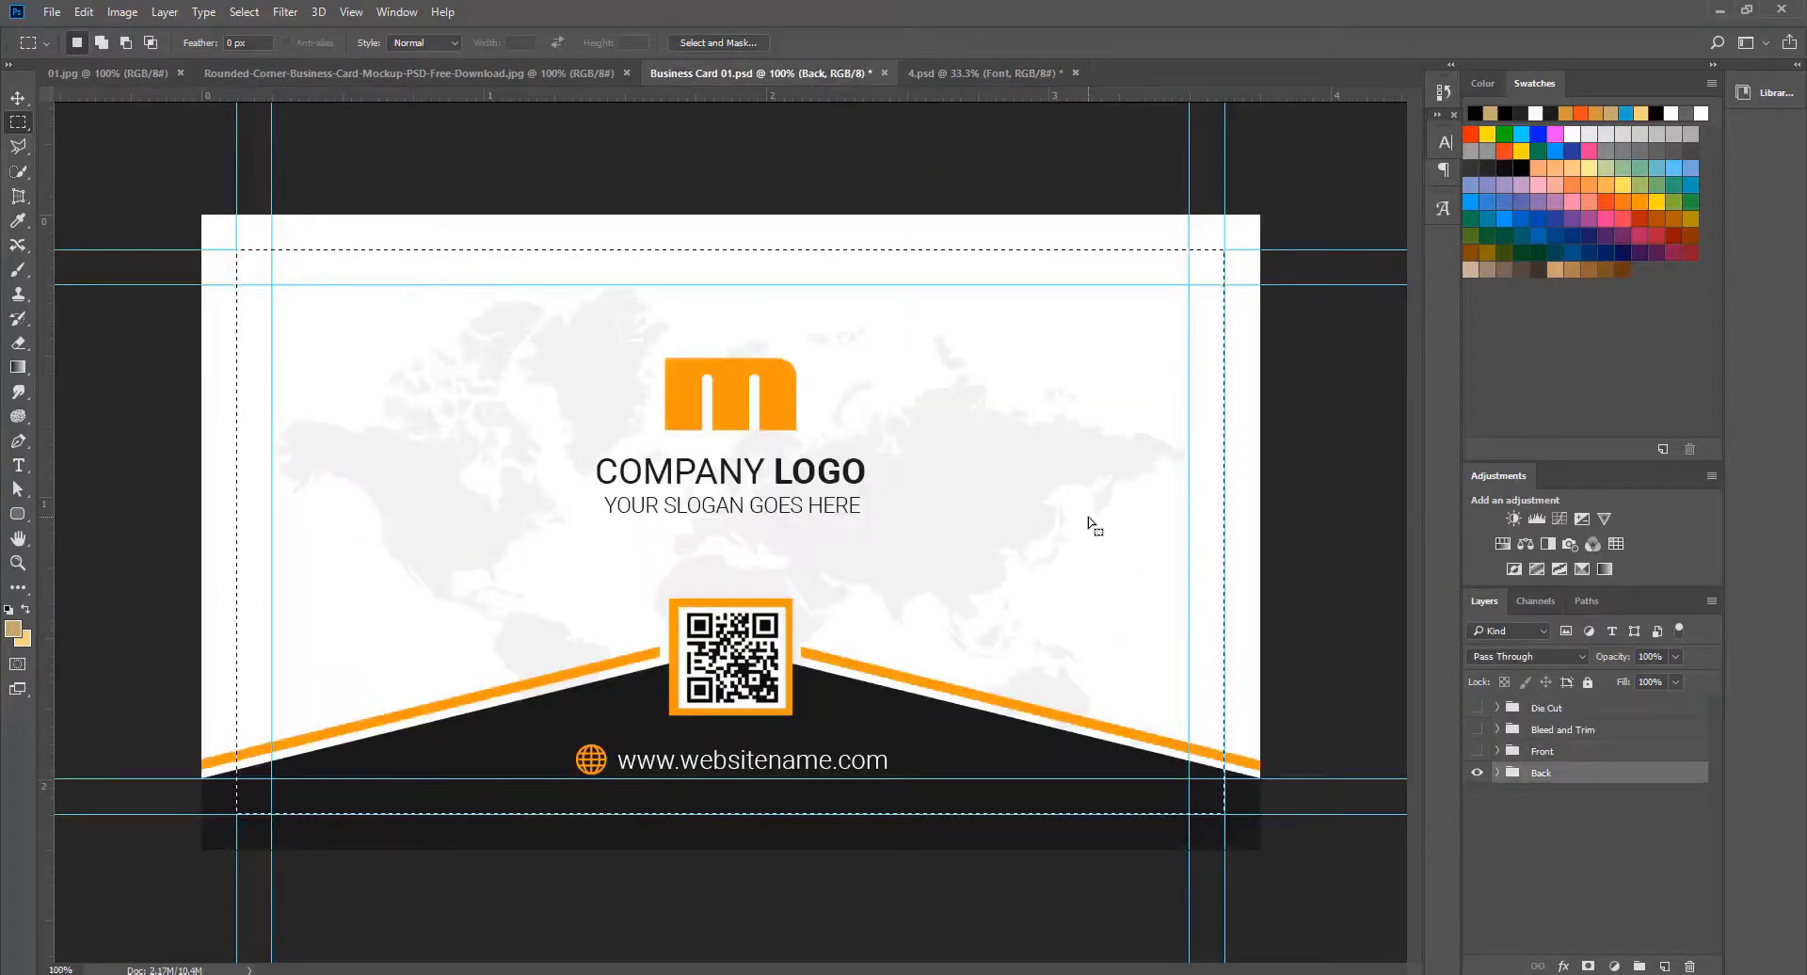
{"action": "left_click", "coordinate": [985, 68]}
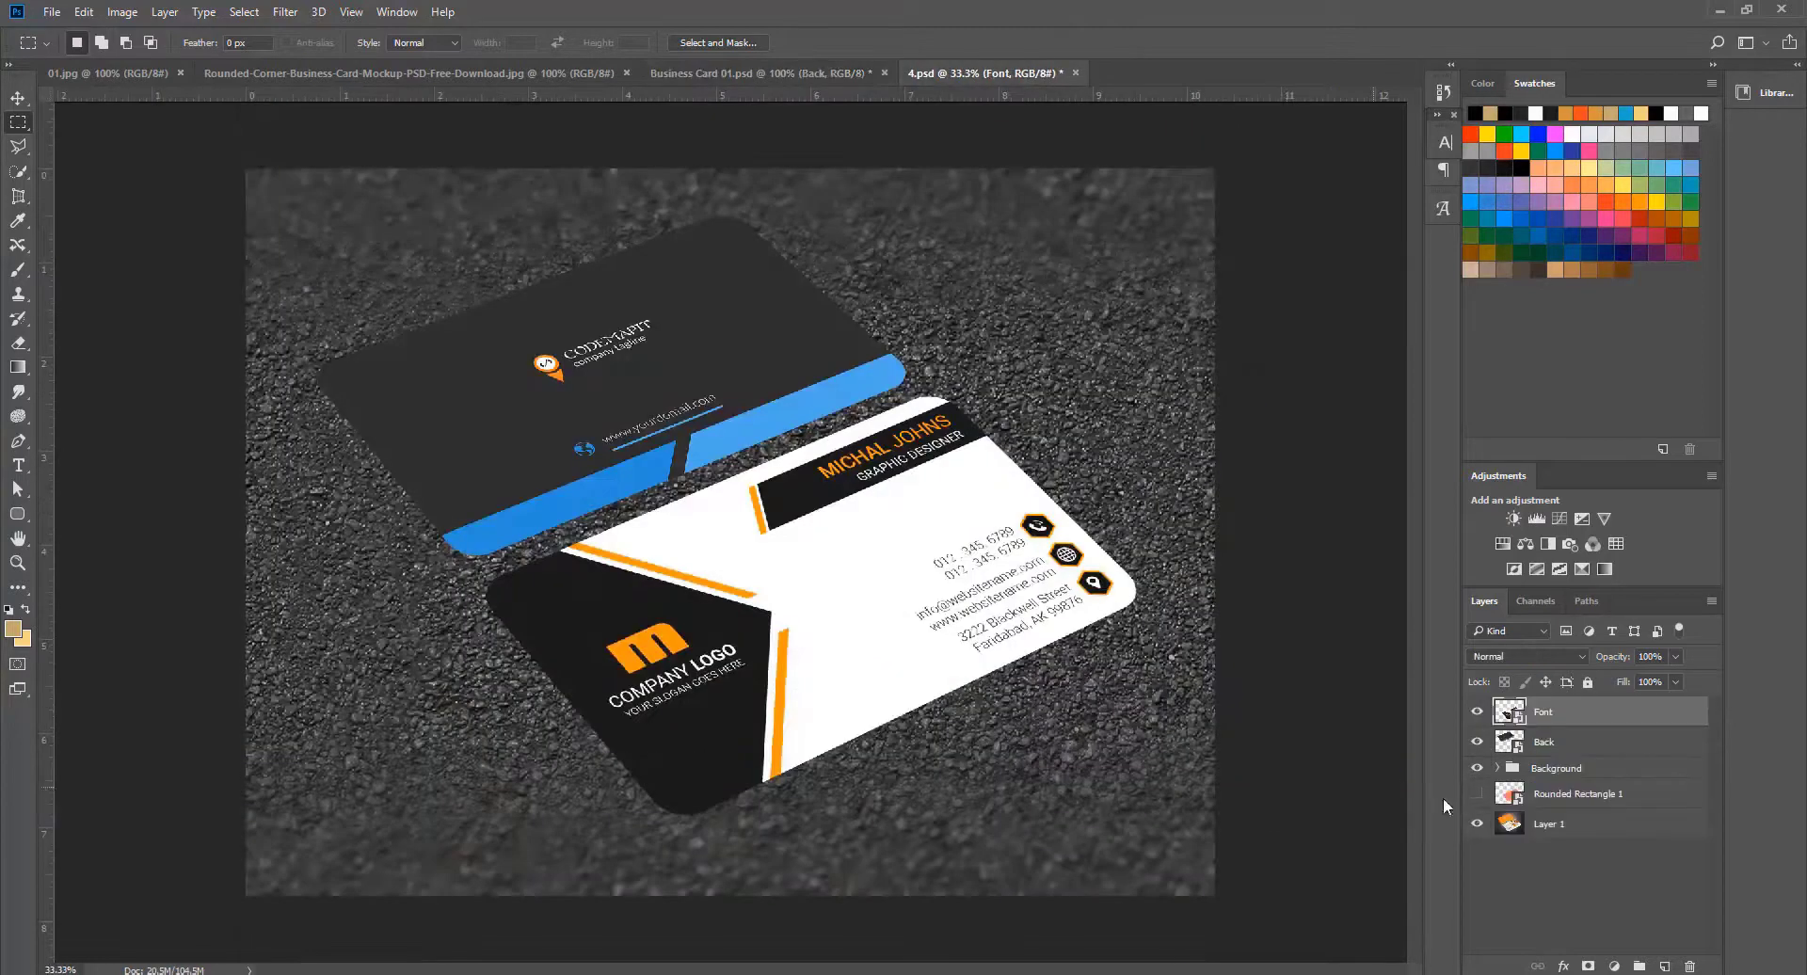
{"action": "double_click", "coordinate": [1510, 743]}
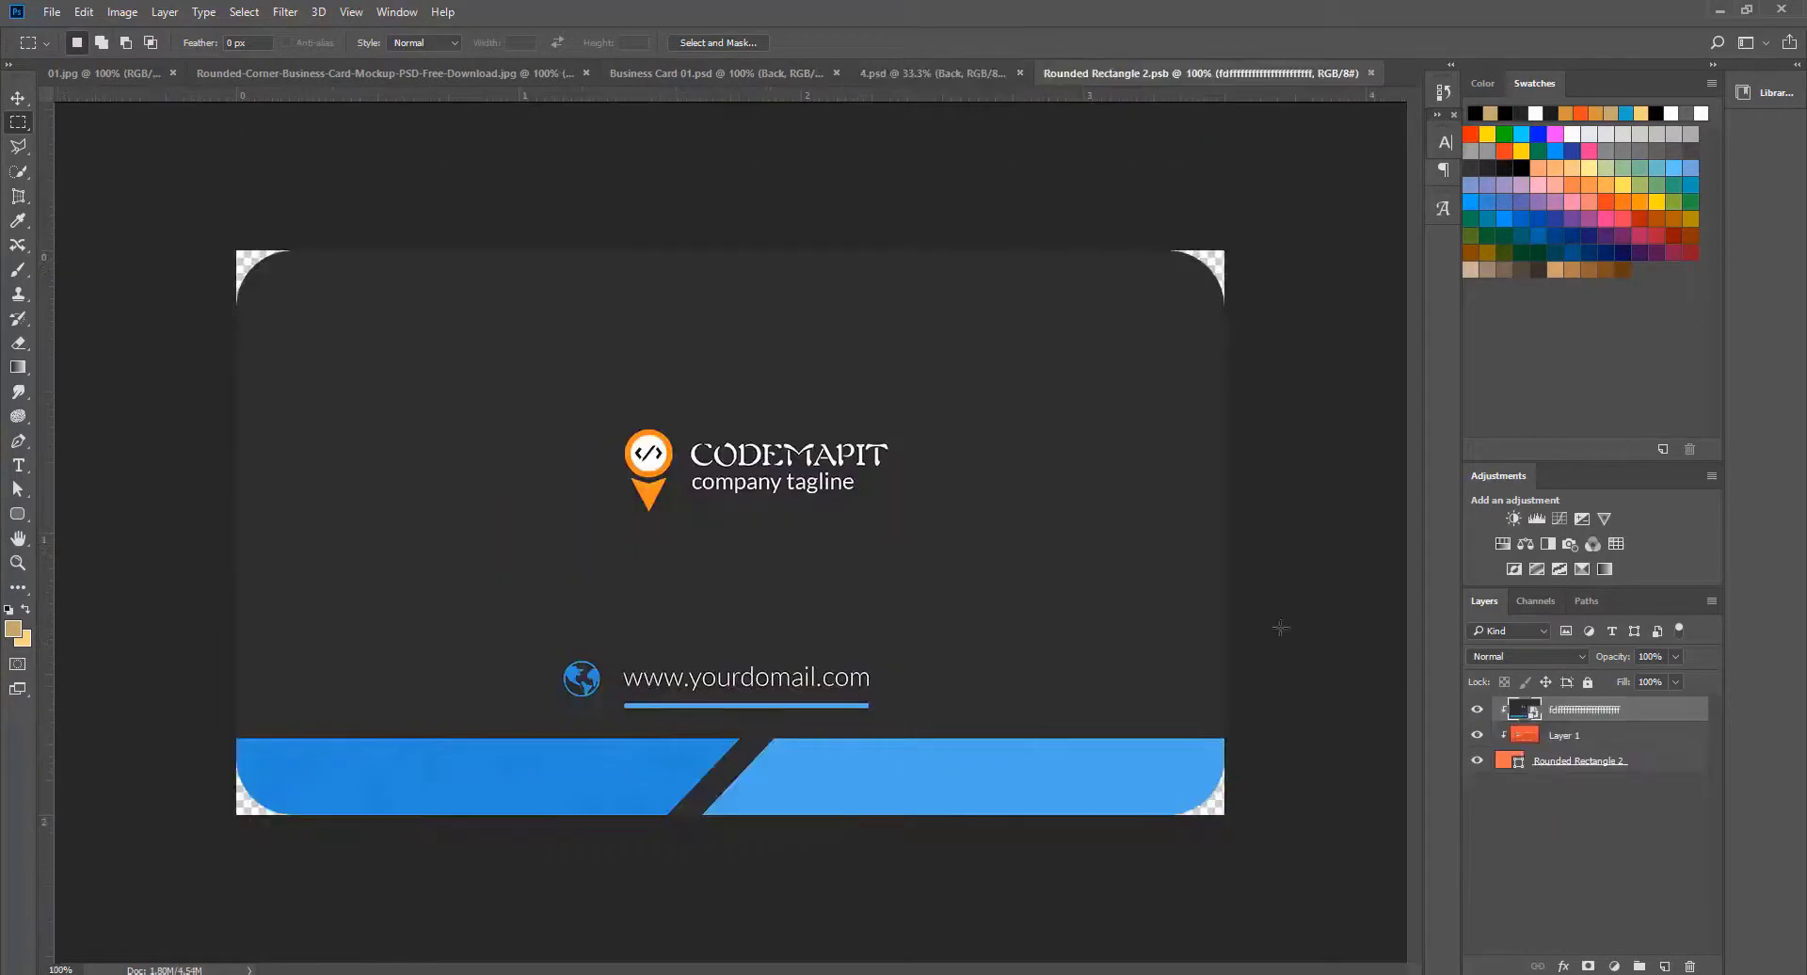
{"action": "key", "text": "ctrl+v"}
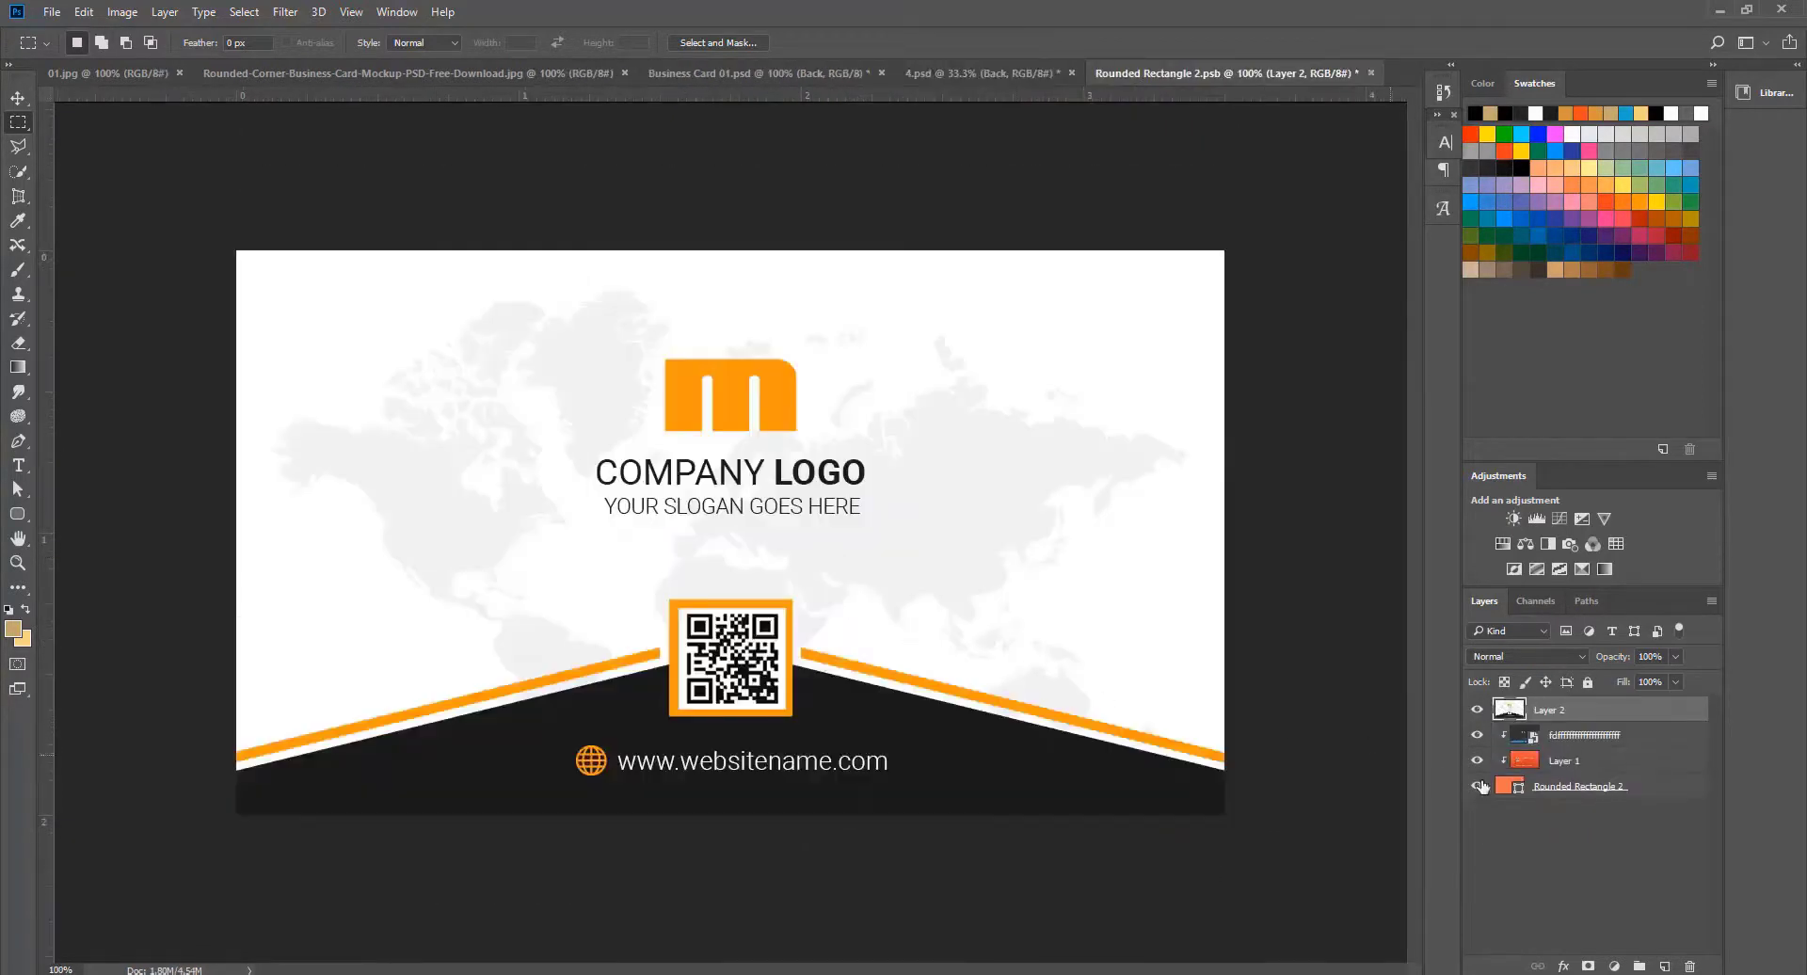
Step: Clip the pasted back design to the rounded rectangle, then save and close the Back smart object
{"action": "left_click", "coordinate": [1552, 714], "text": "alt"}
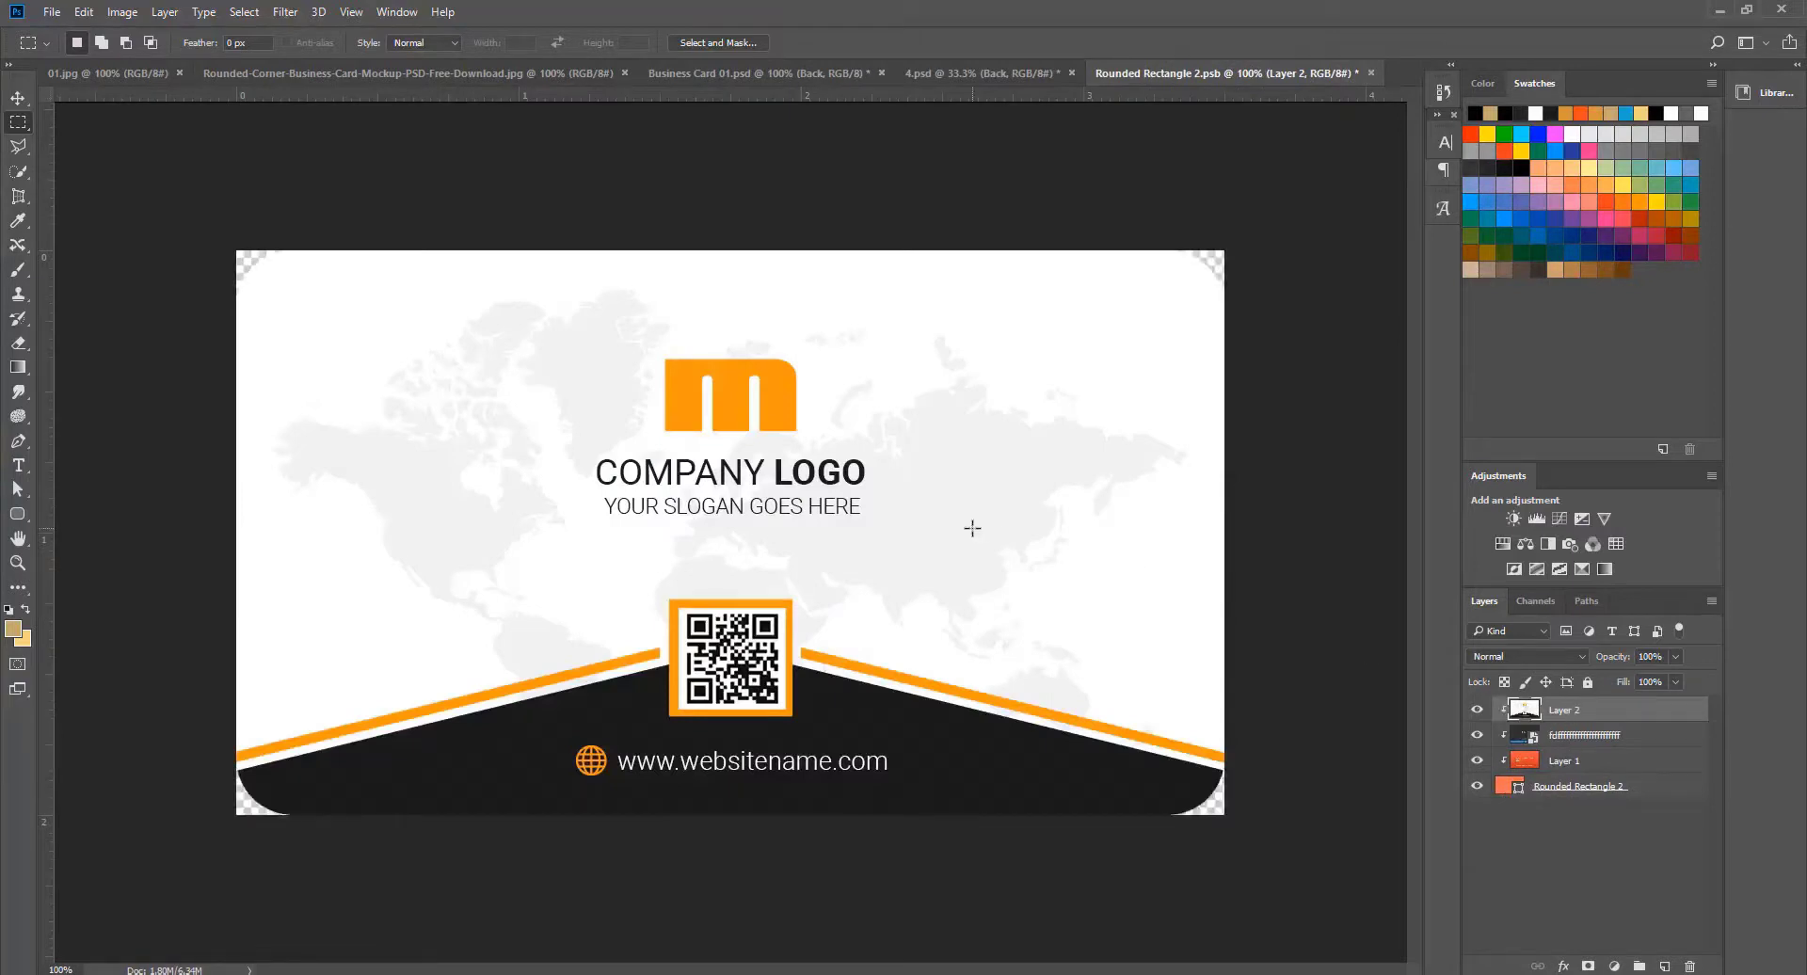
{"action": "key", "text": "ctrl+s"}
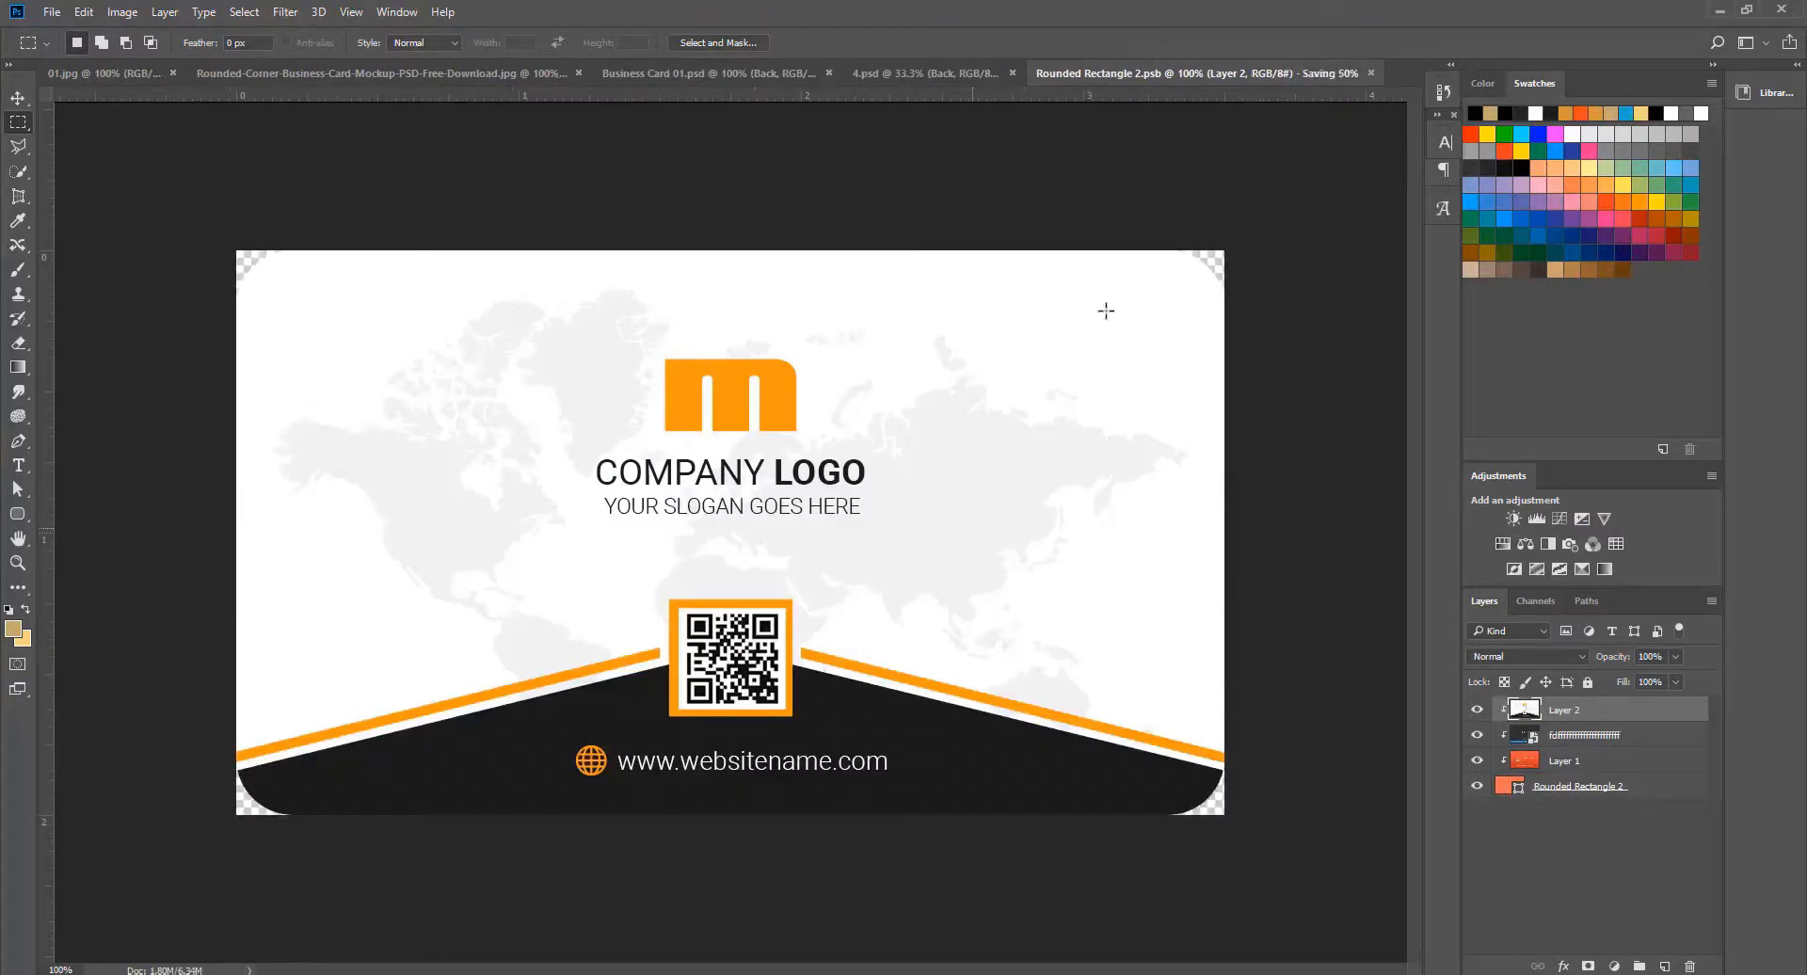
{"action": "left_click", "coordinate": [1371, 74]}
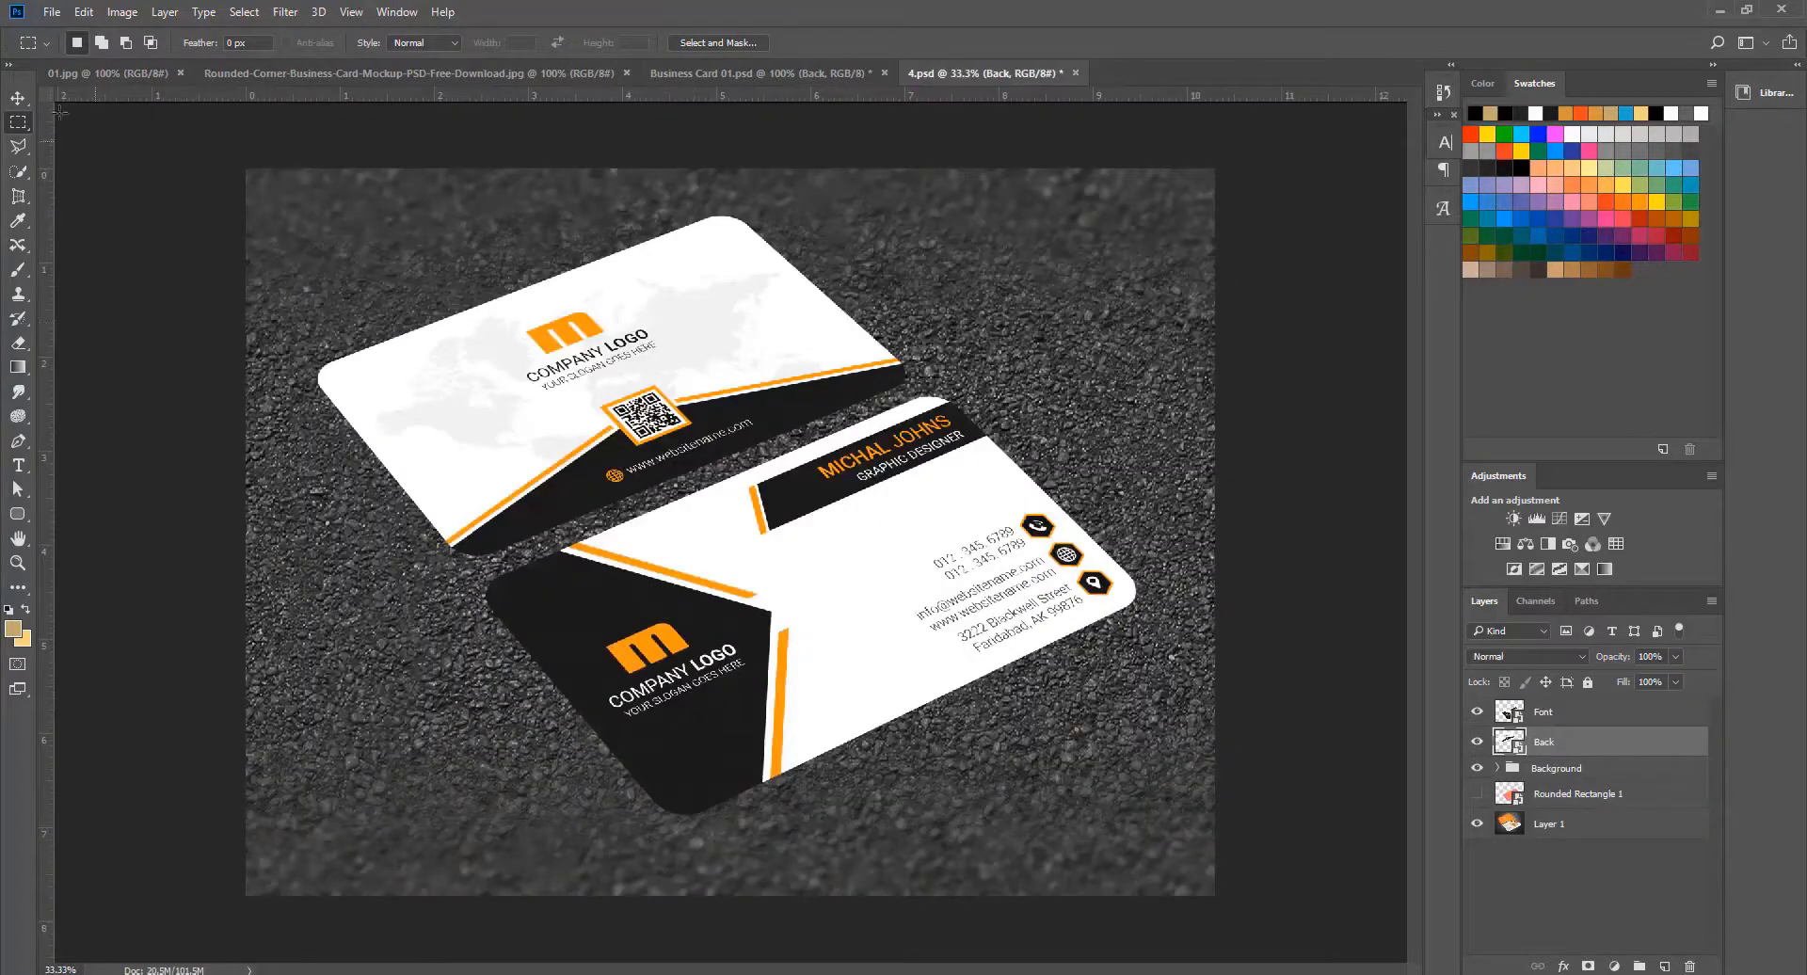
Step: Set up a Save for Web export of the 4.psd mockup as a Maximum quality JPEG and cancel it
{"action": "left_click", "coordinate": [18, 98]}
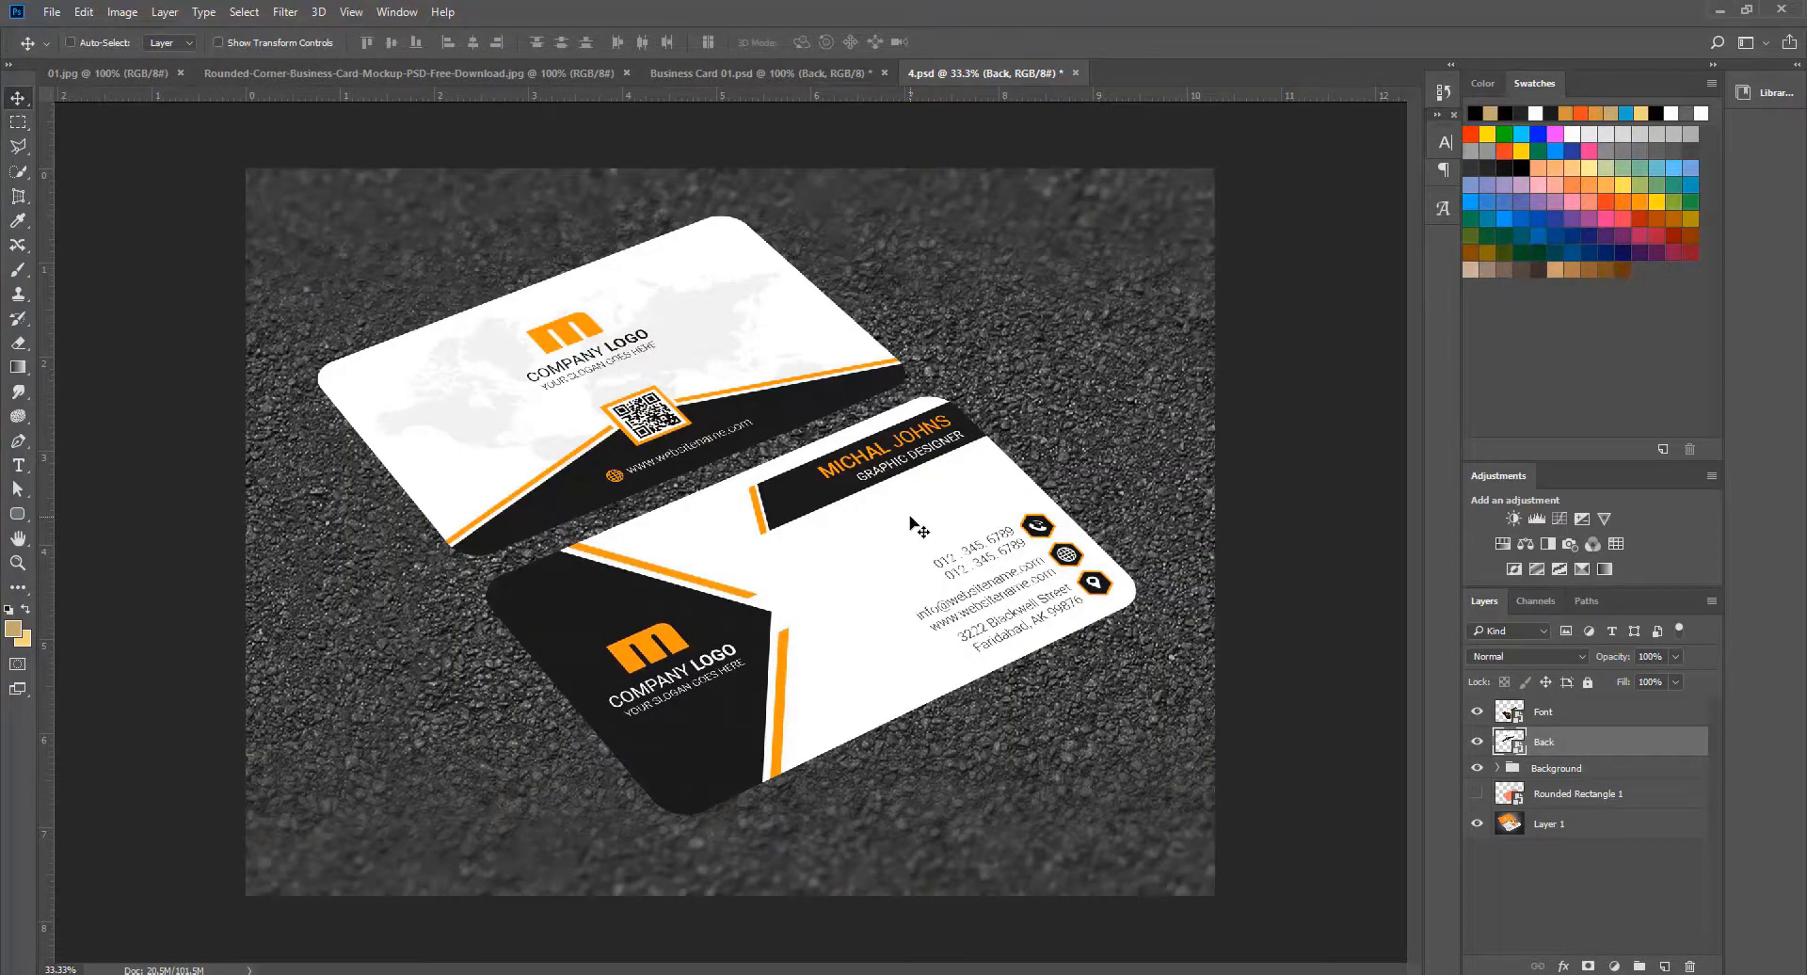
{"action": "key", "text": "ctrl+alt+shift+s"}
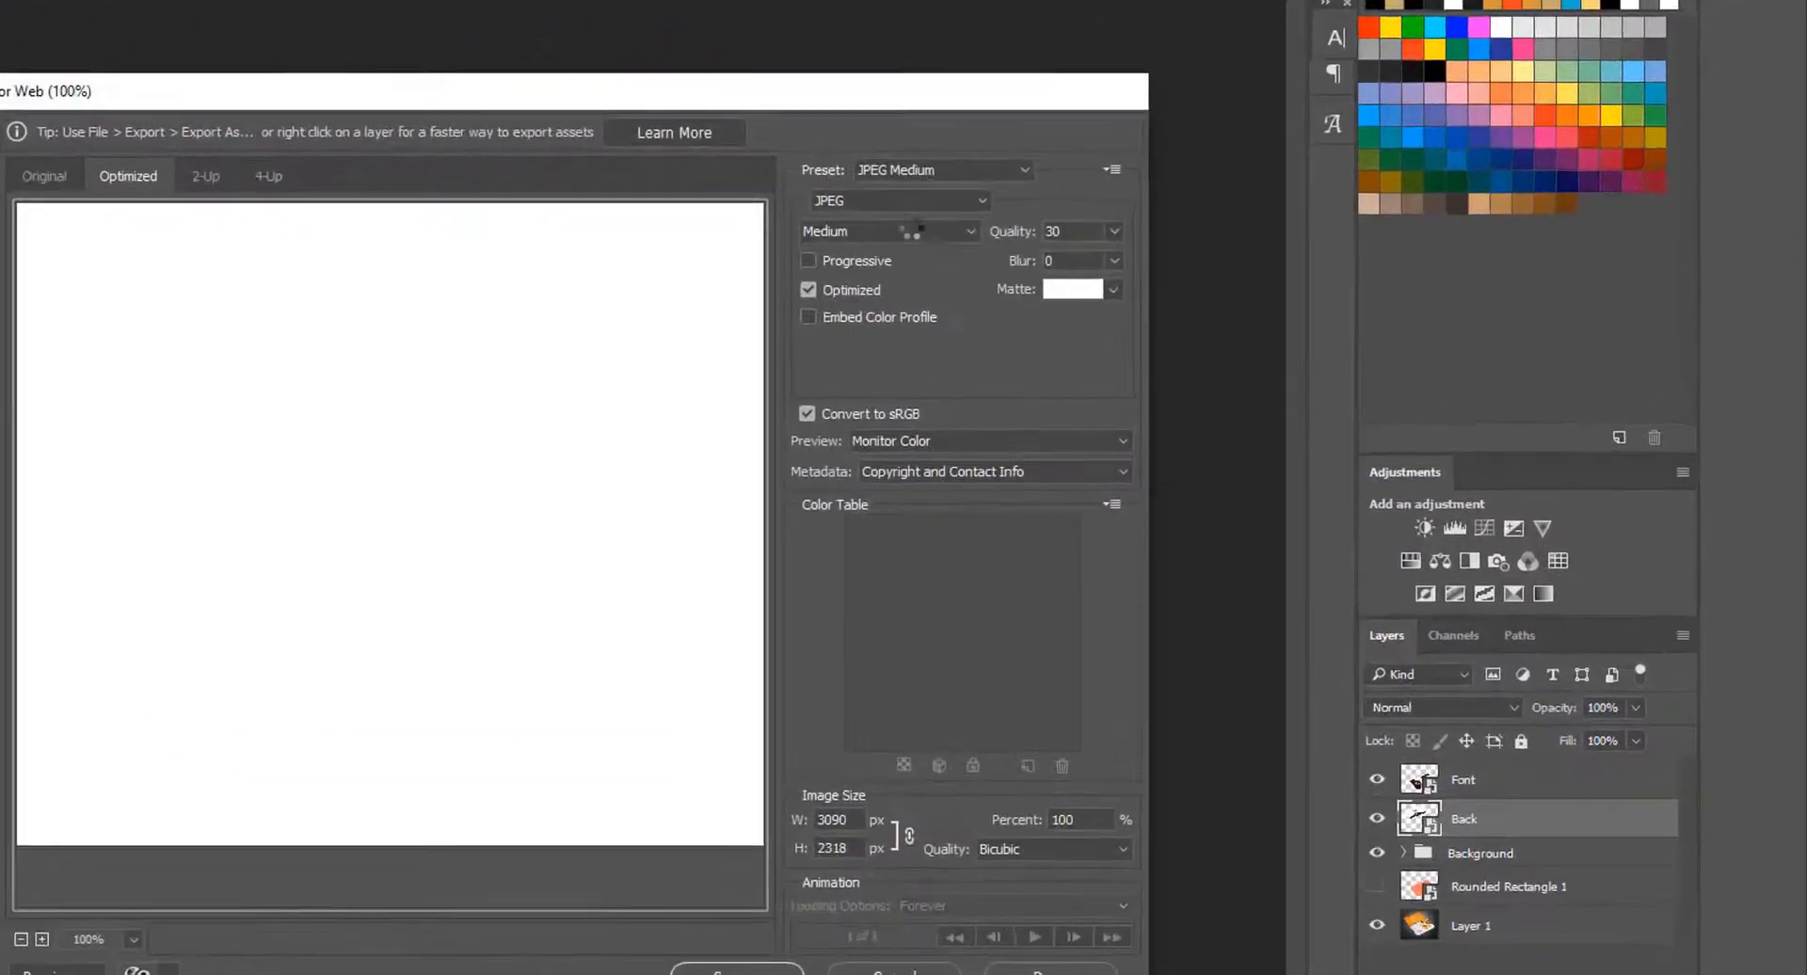
{"action": "left_click", "coordinate": [847, 231]}
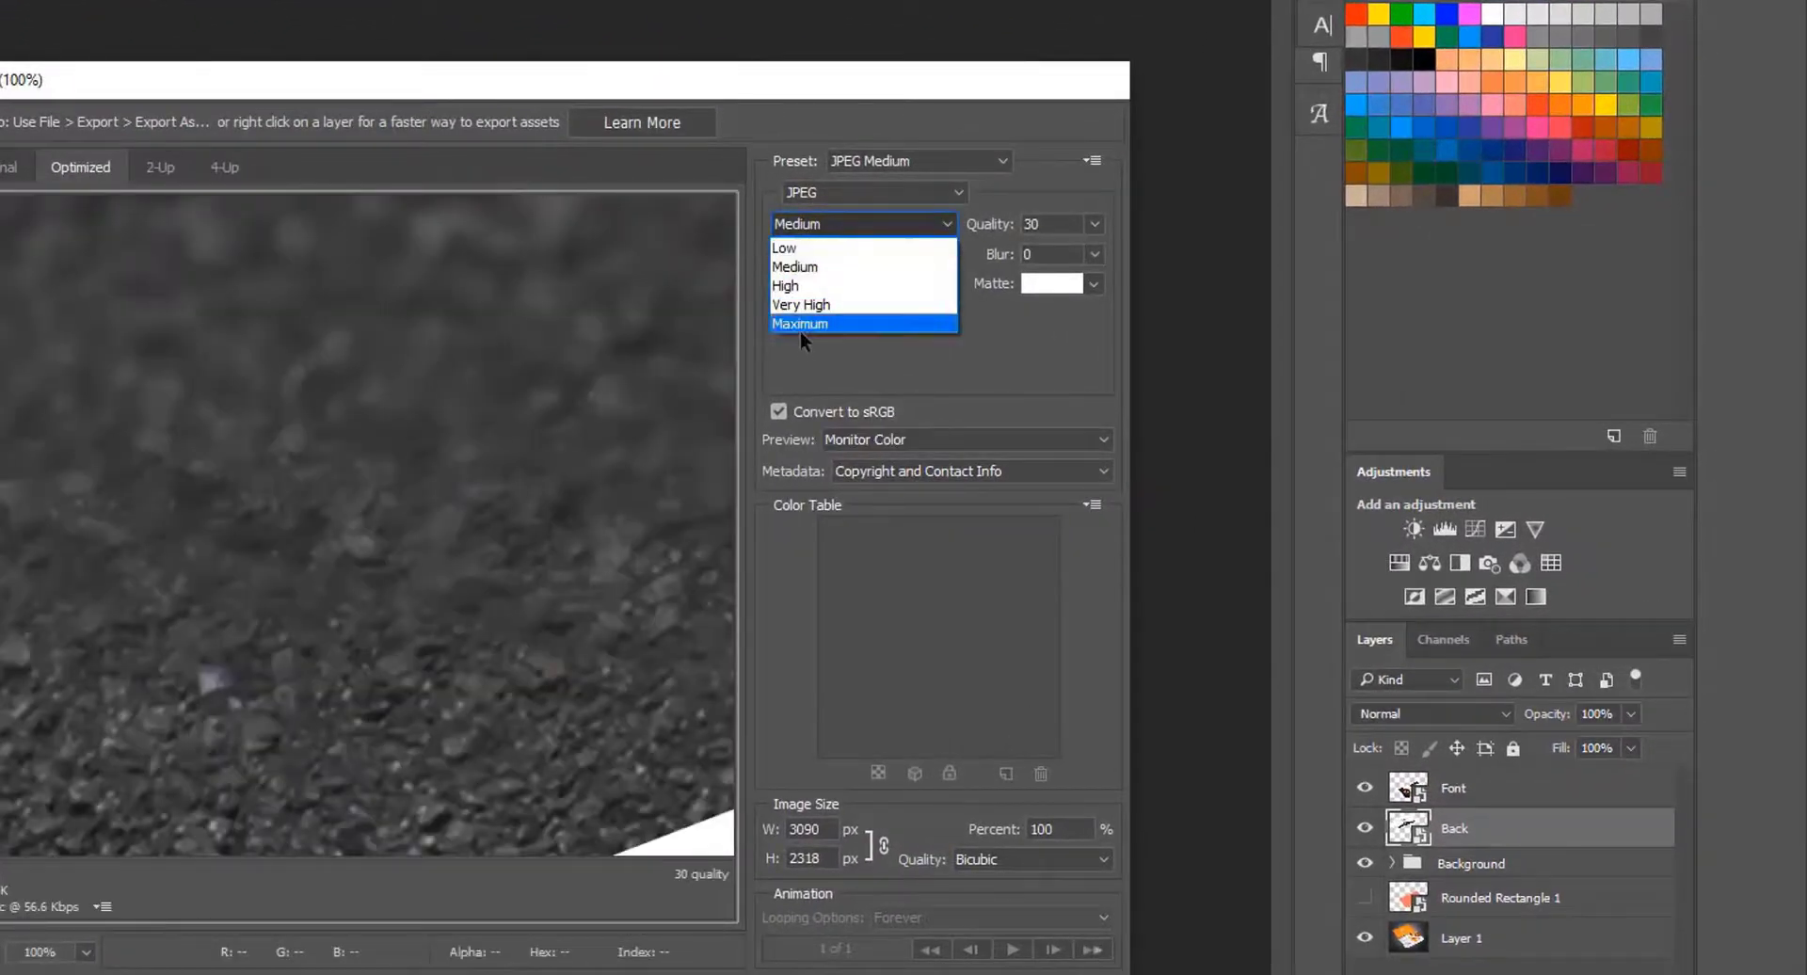
{"action": "left_click", "coordinate": [811, 327]}
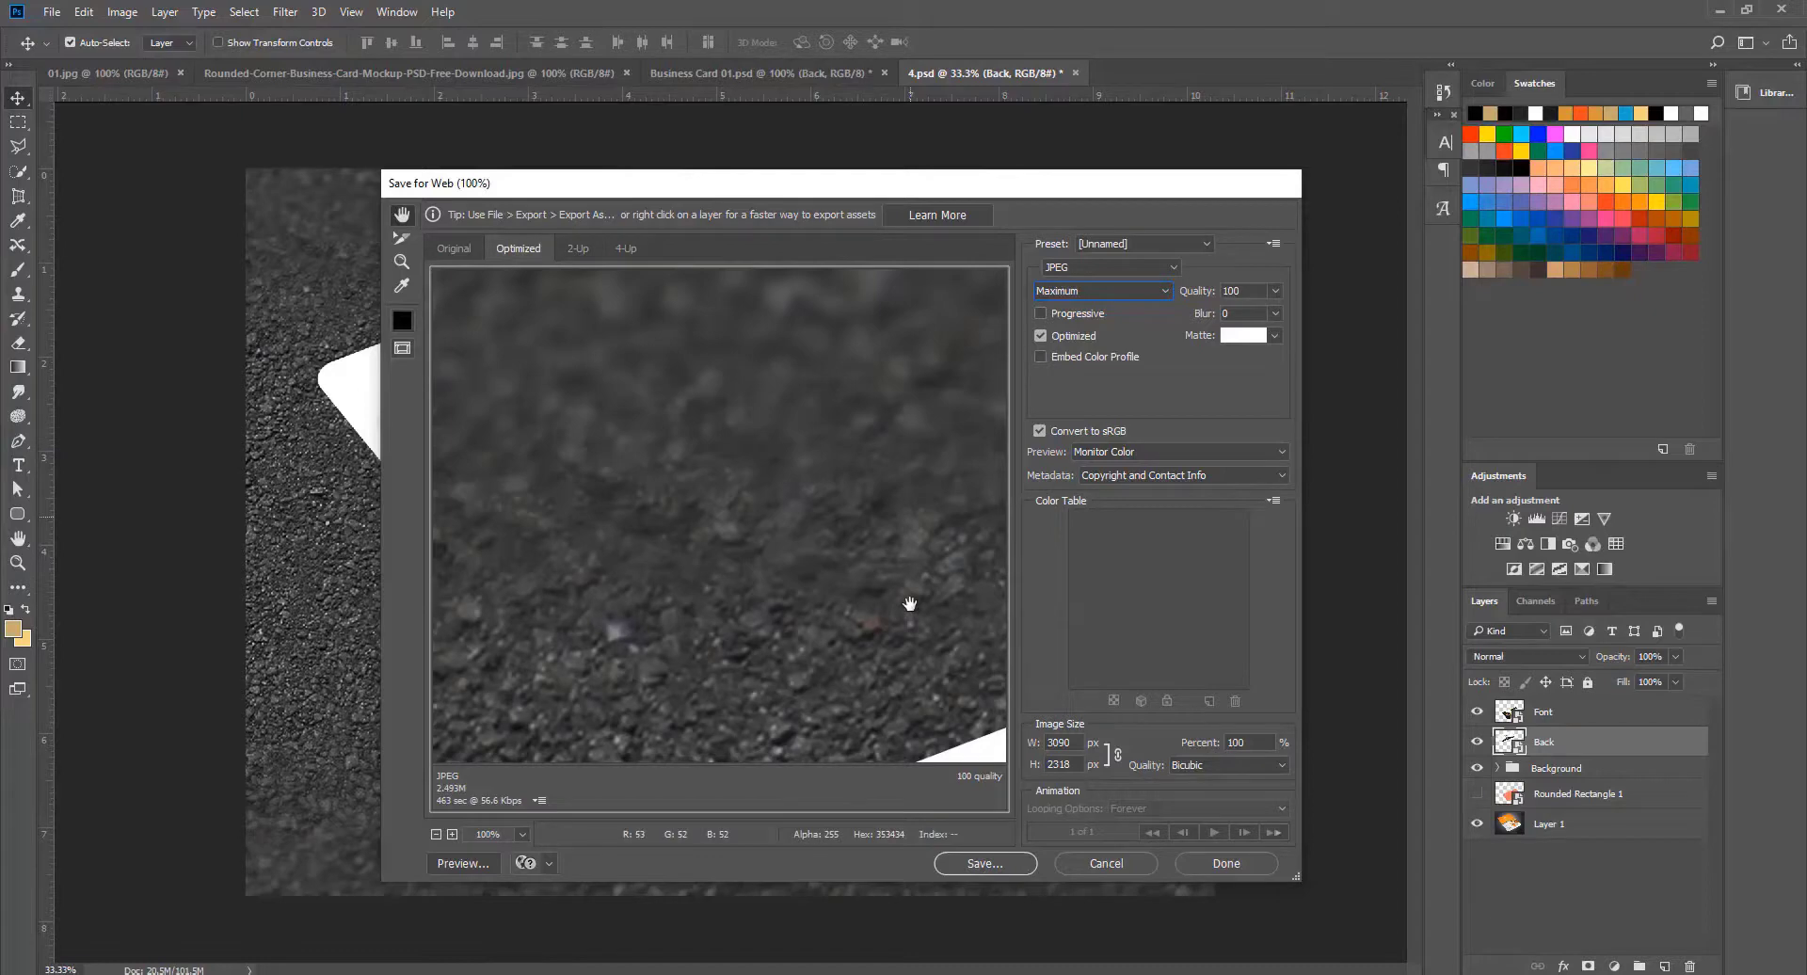
{"action": "left_click", "coordinate": [1121, 868]}
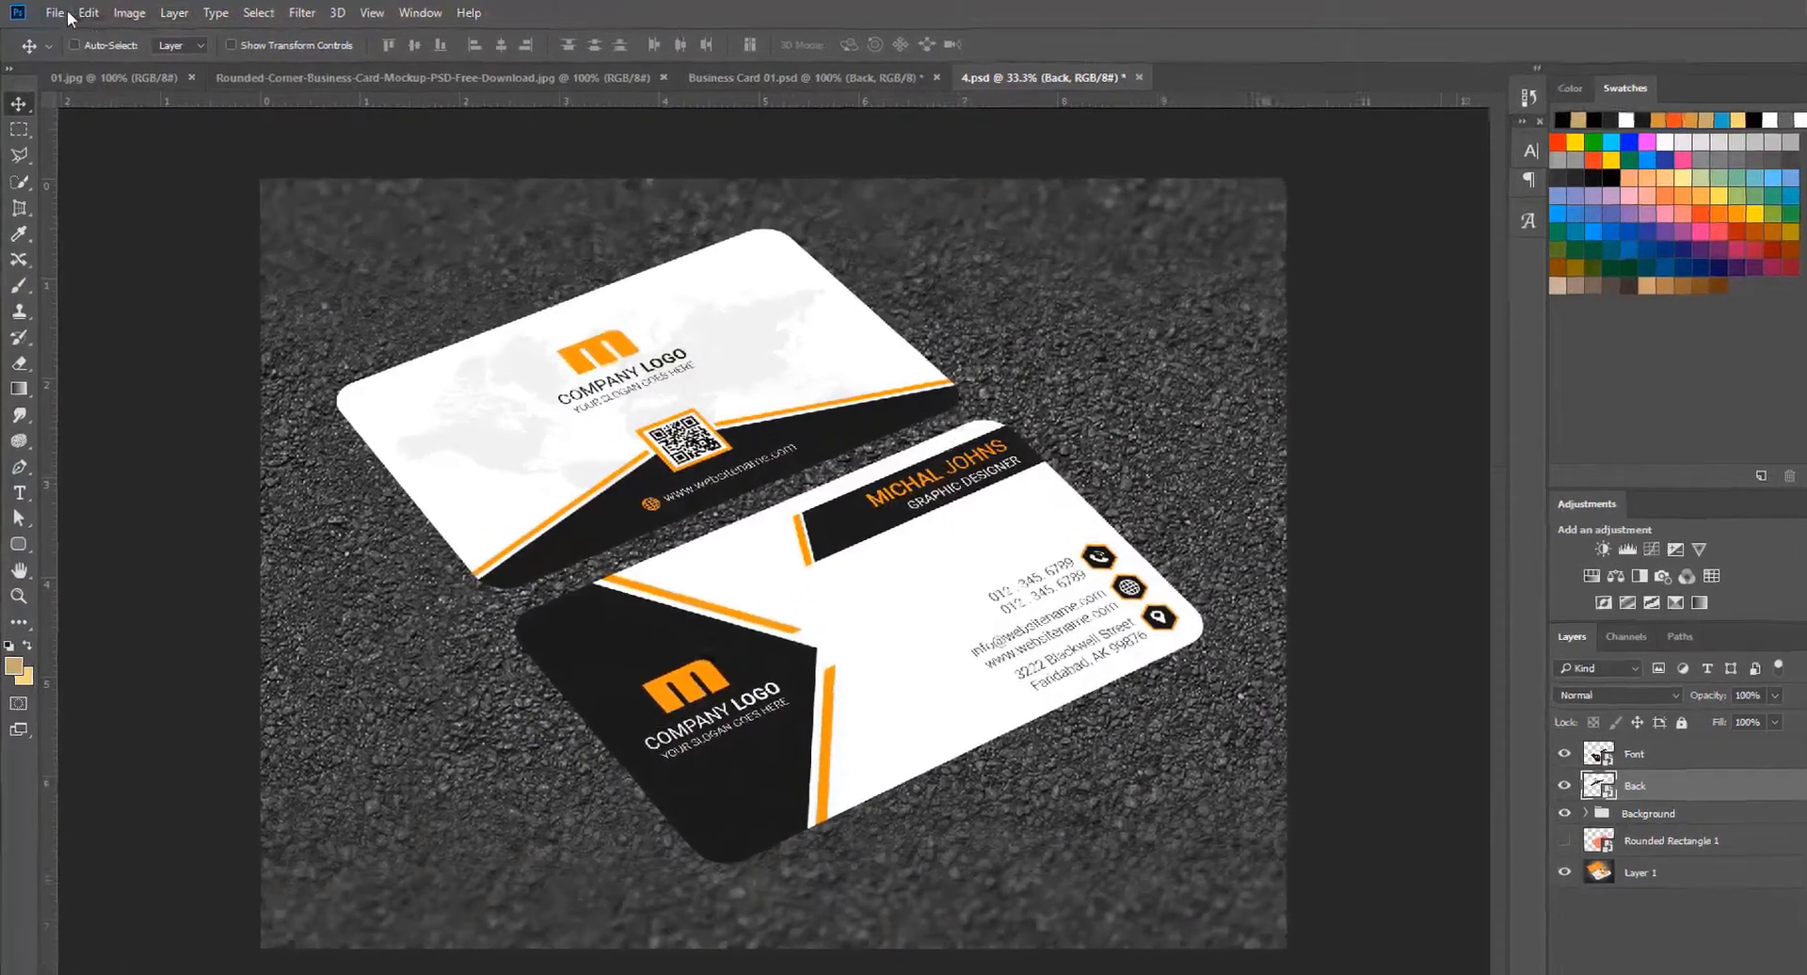
{"action": "left_click", "coordinate": [52, 11]}
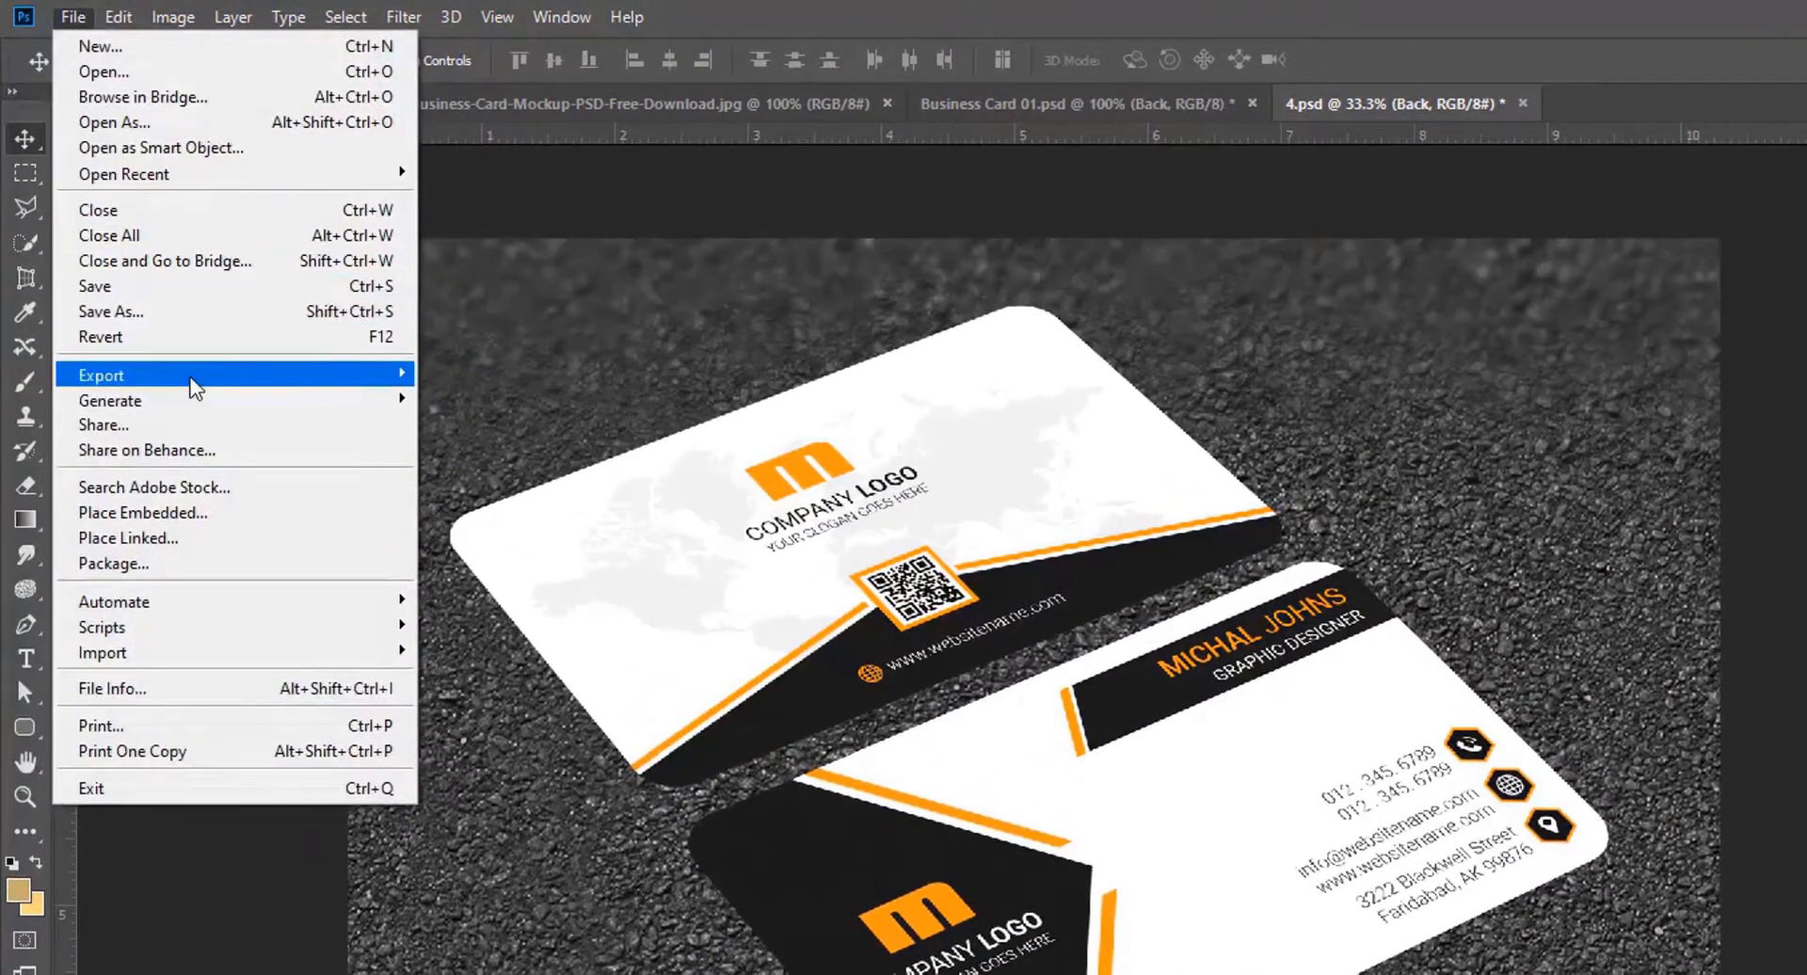
{"action": "mouse_move", "coordinate": [252, 387]}
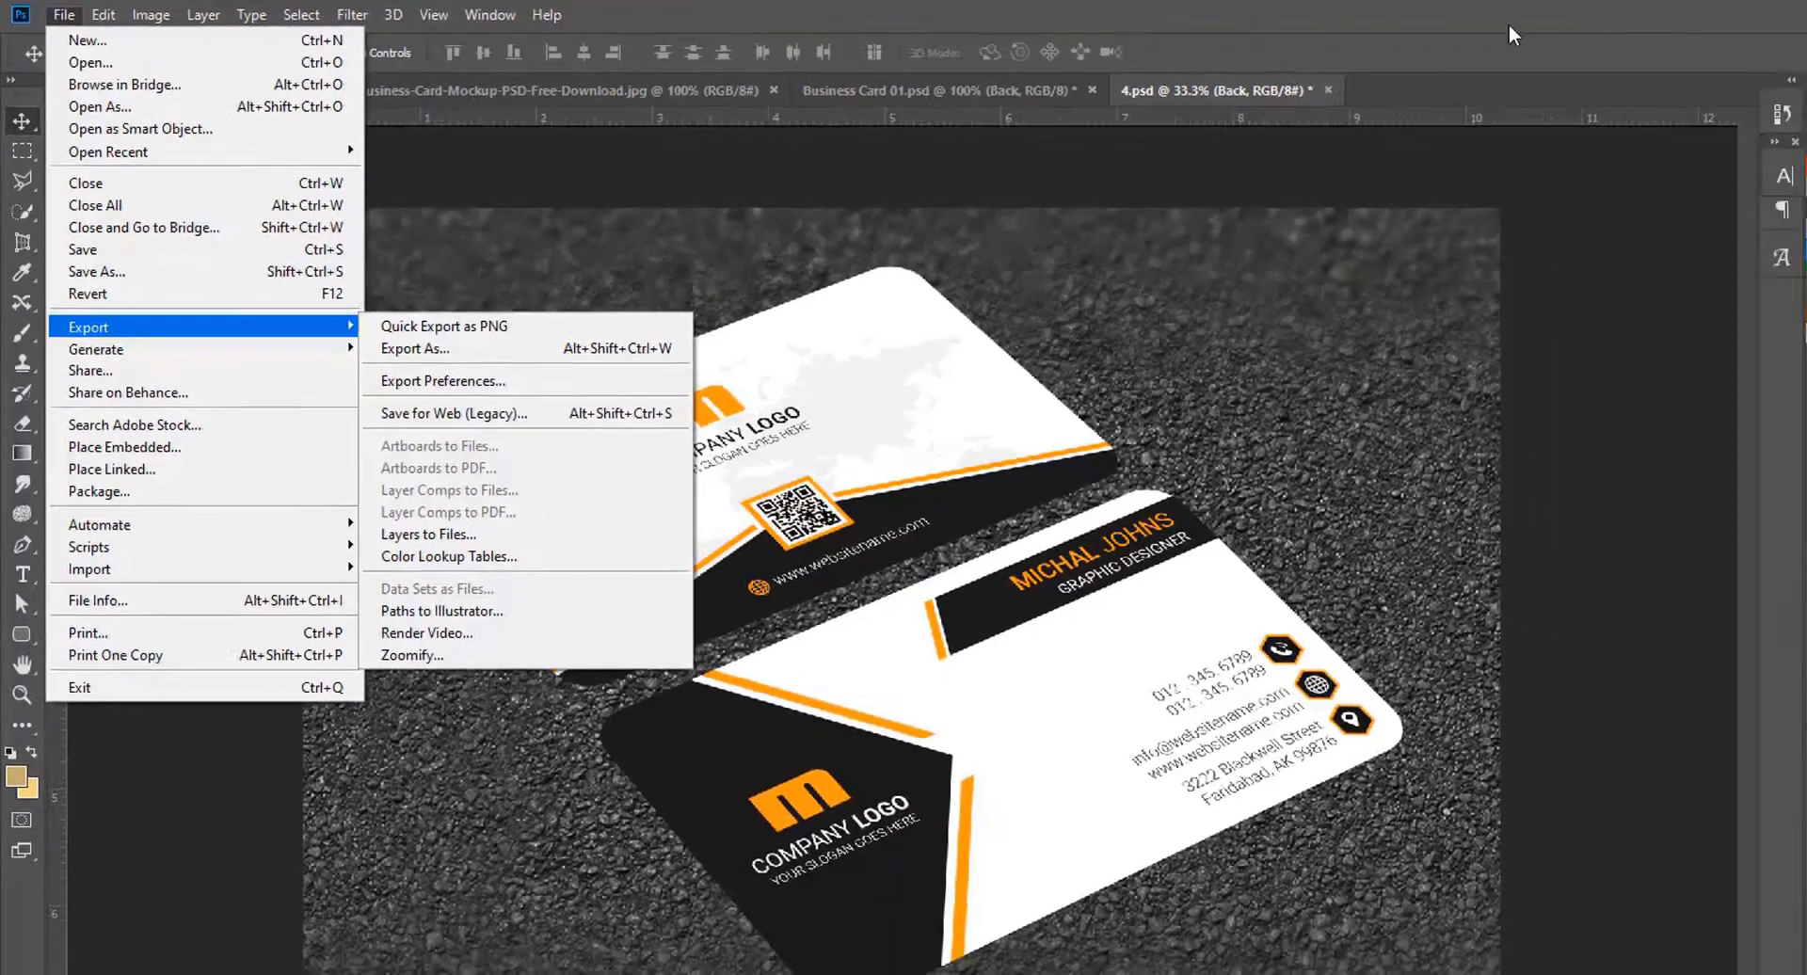
{"action": "key", "text": "Escape"}
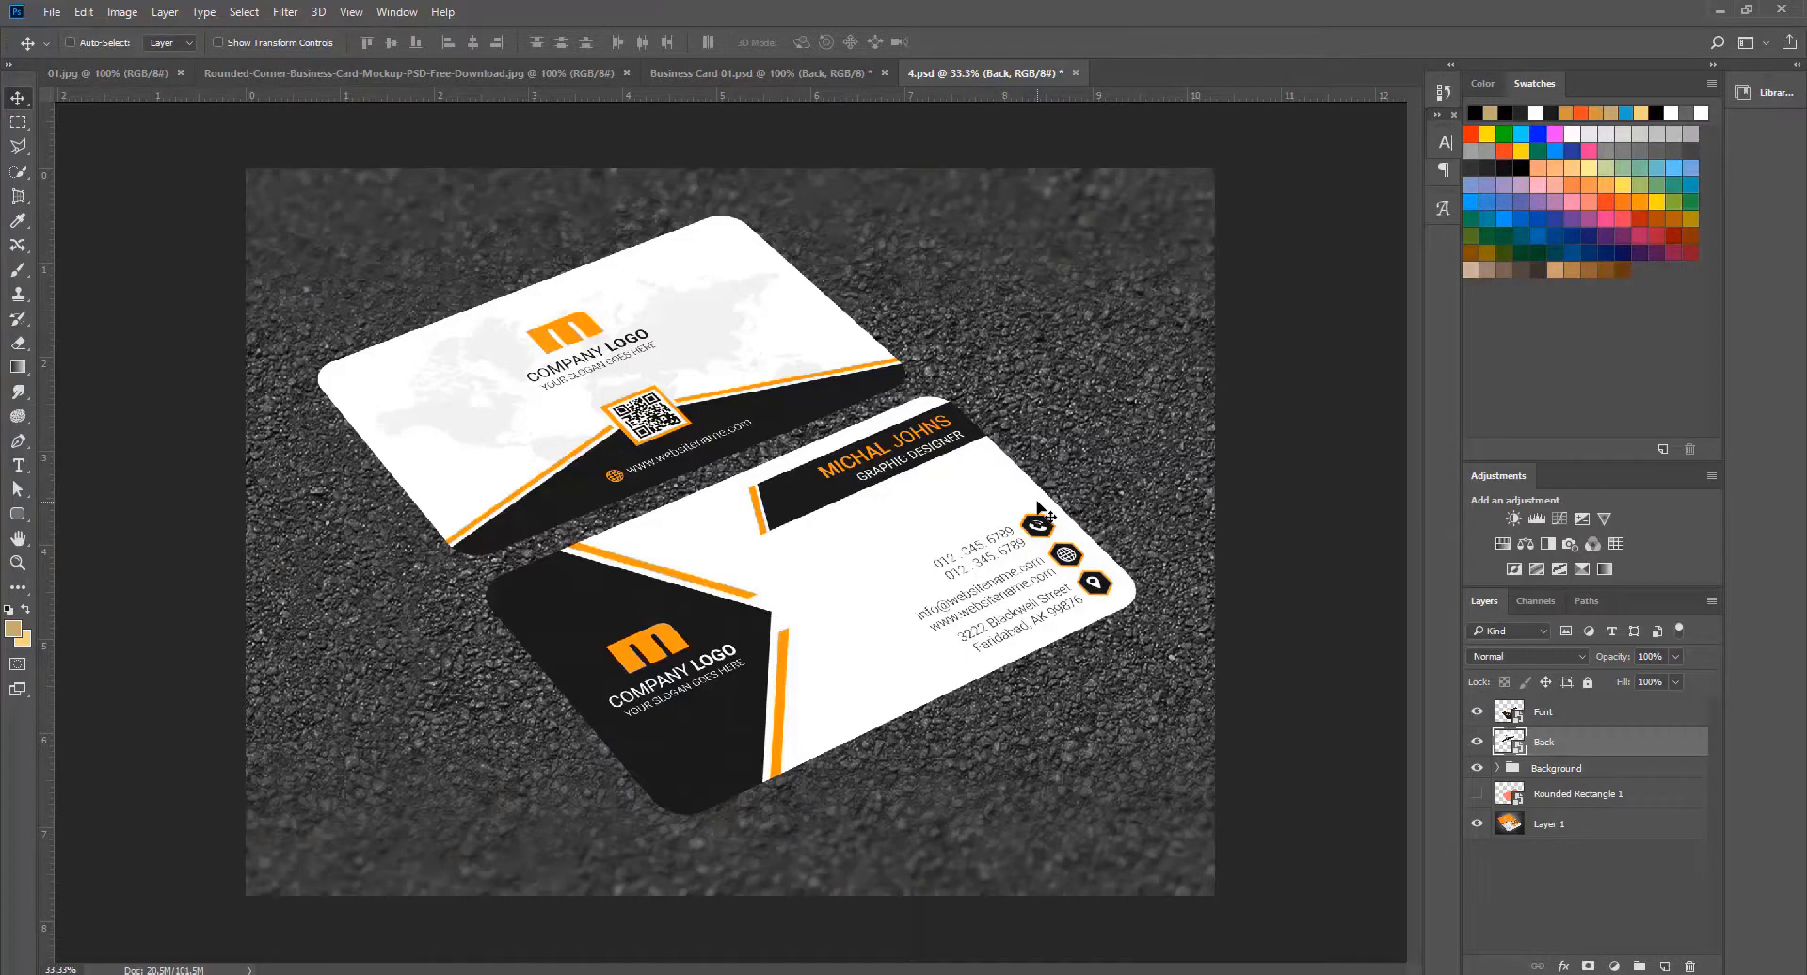
Step: Close the 4.psd mockup and save its changes
{"action": "left_click", "coordinate": [1075, 76]}
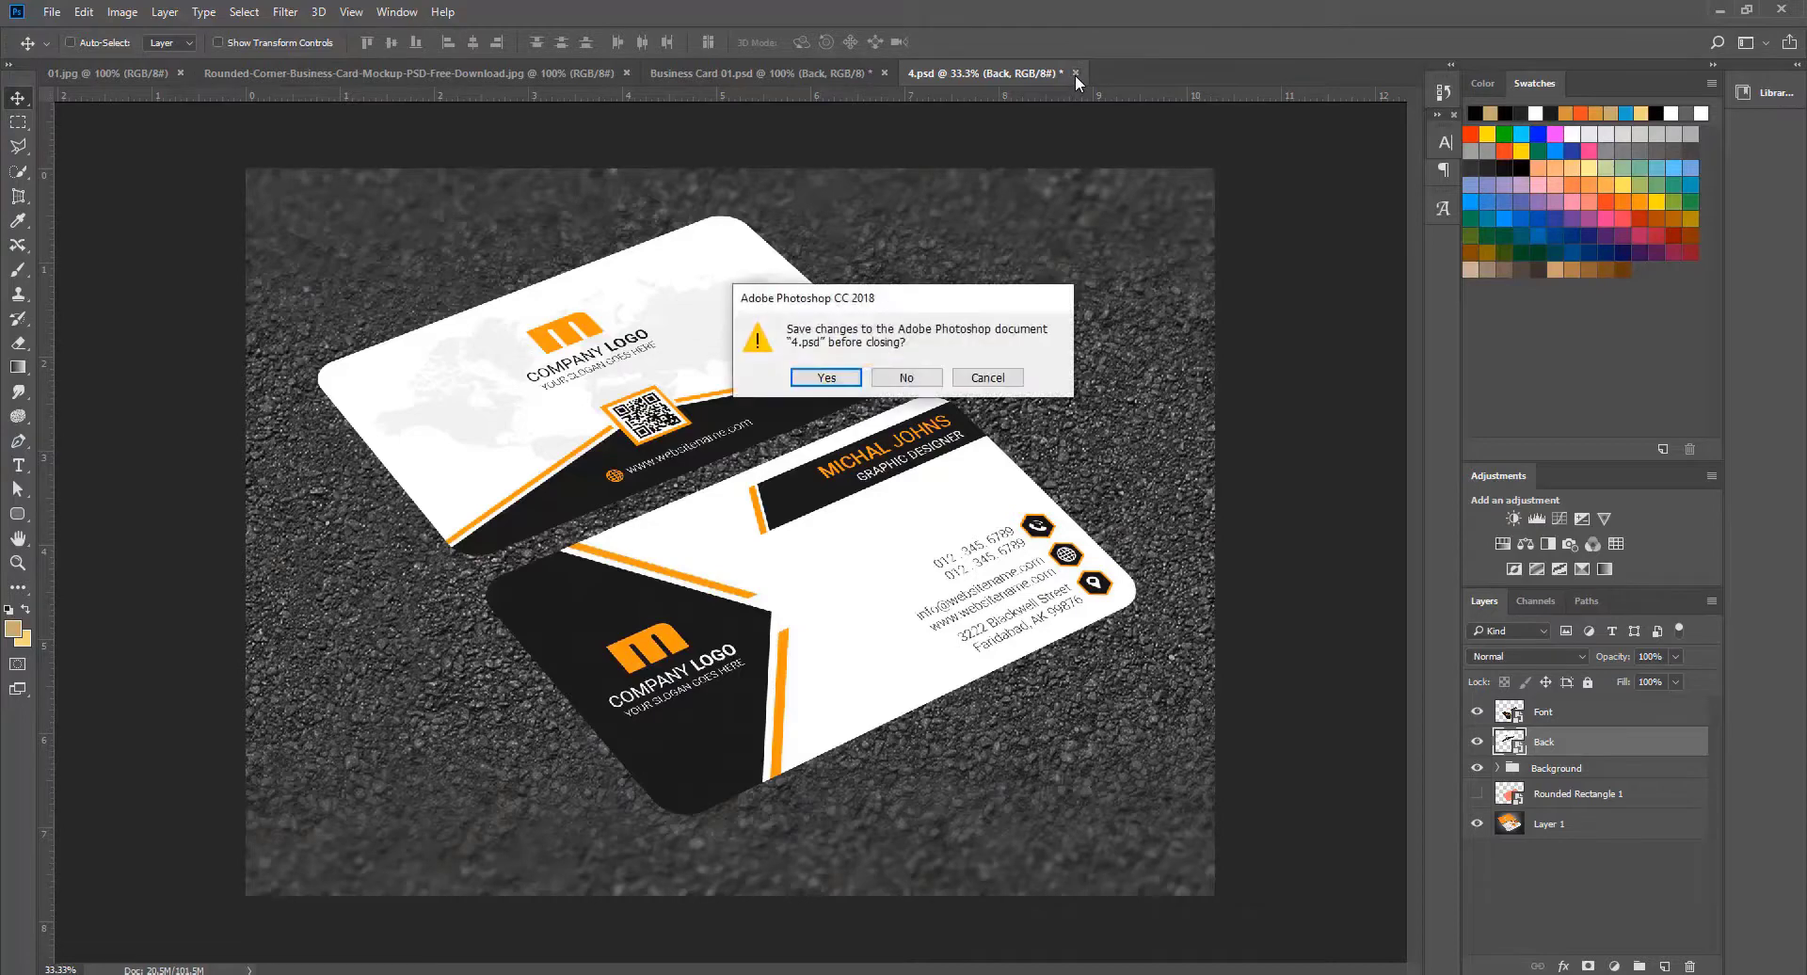
{"action": "left_click", "coordinate": [821, 382]}
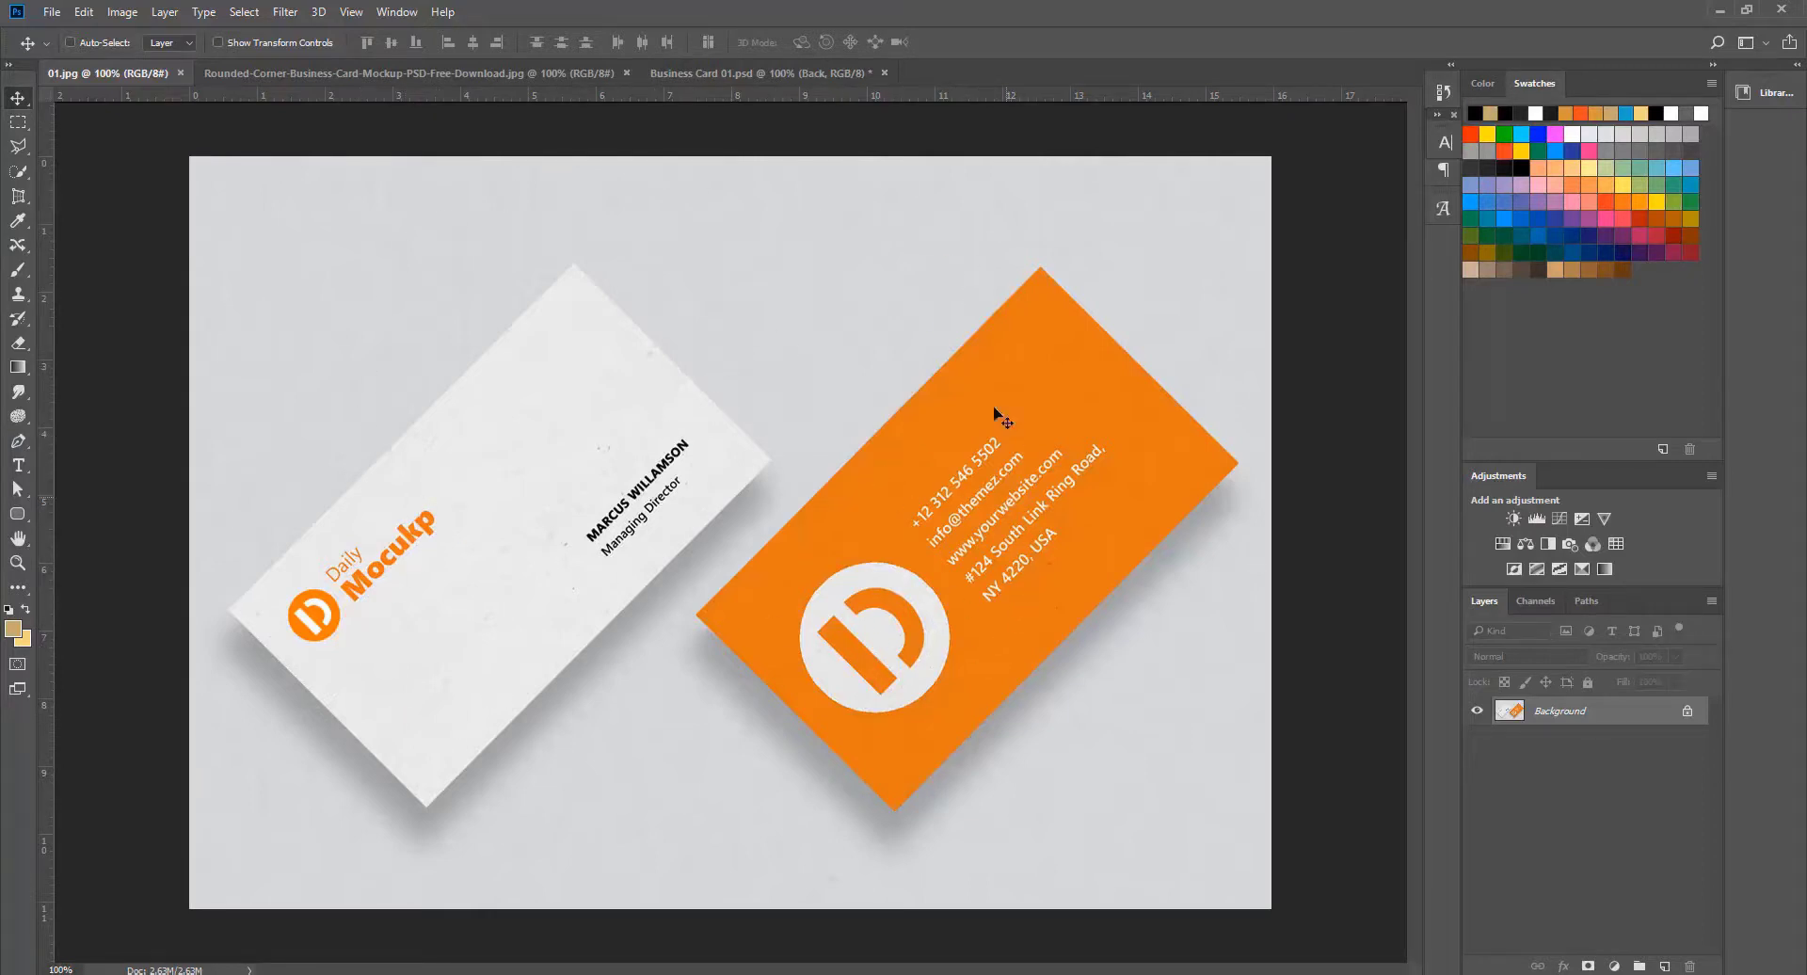
Step: Show the Front group in Business Card 01.psd, select the card area within the outer guides and copy it merged
{"action": "left_click", "coordinate": [738, 75]}
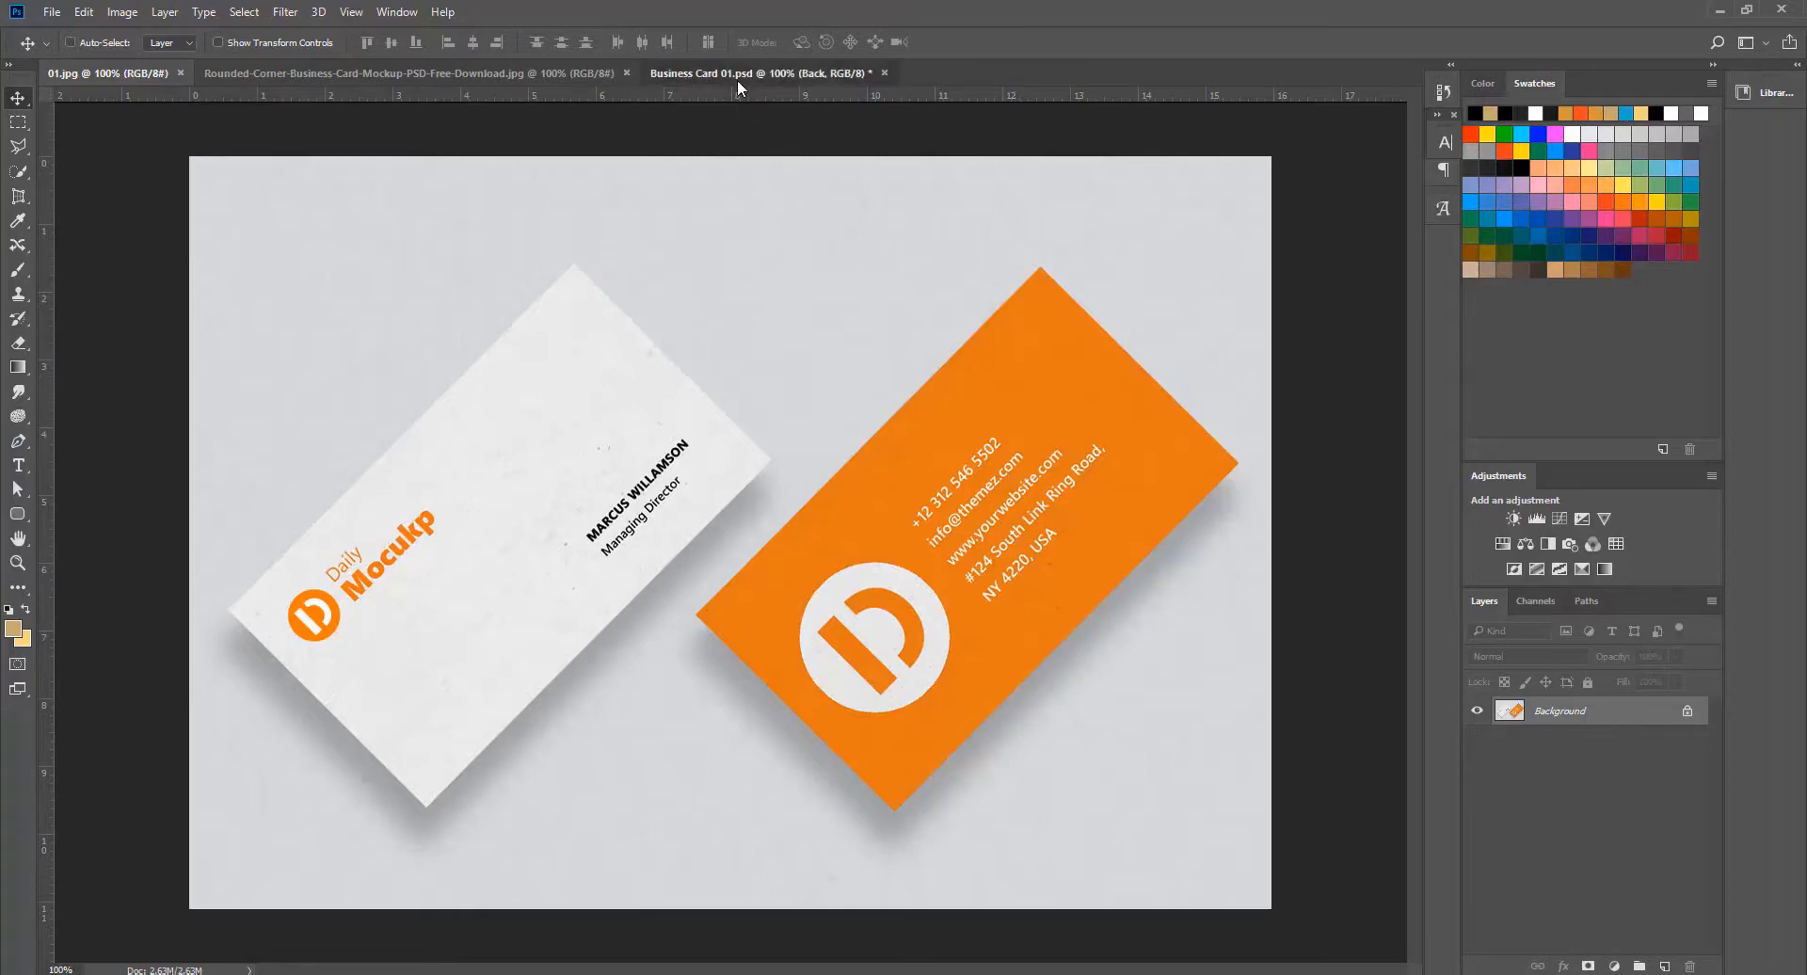
{"action": "left_click", "coordinate": [1477, 751]}
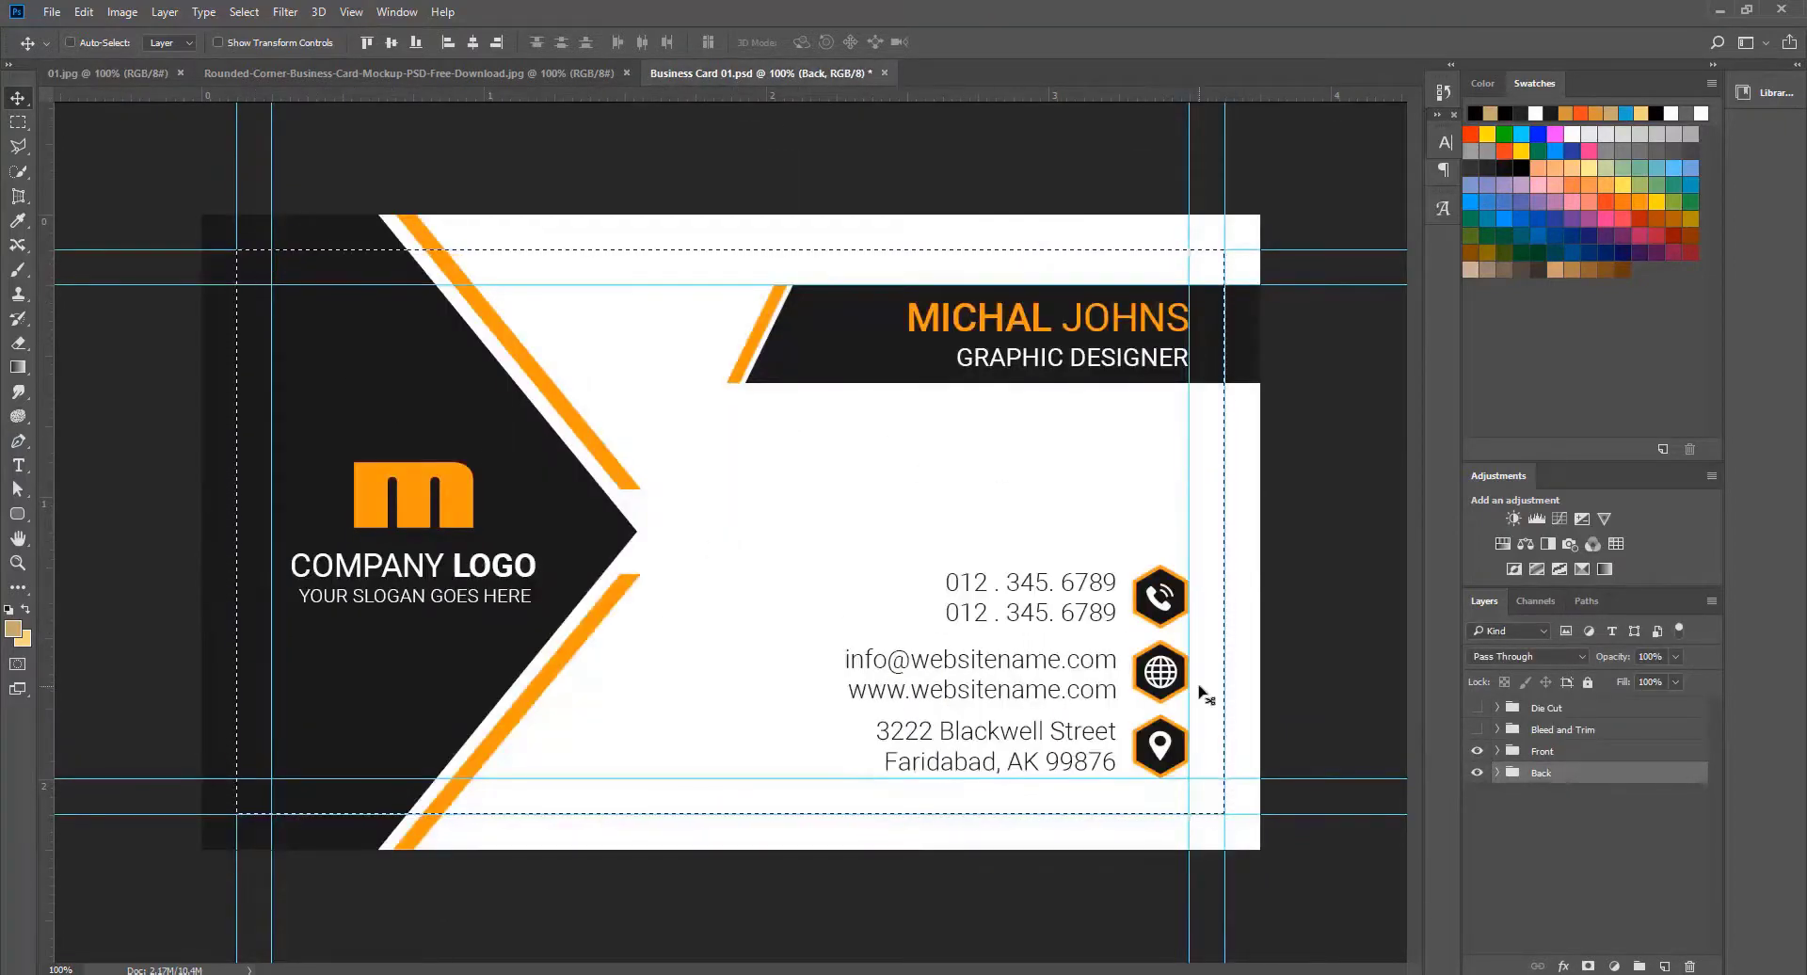
{"action": "key", "text": "ctrl+shift+c"}
{"action": "key", "text": "ctrl+d"}
{"action": "left_click", "coordinate": [18, 122]}
{"action": "left_click_drag", "start_coordinate": [242, 254], "coordinate": [1223, 813]}
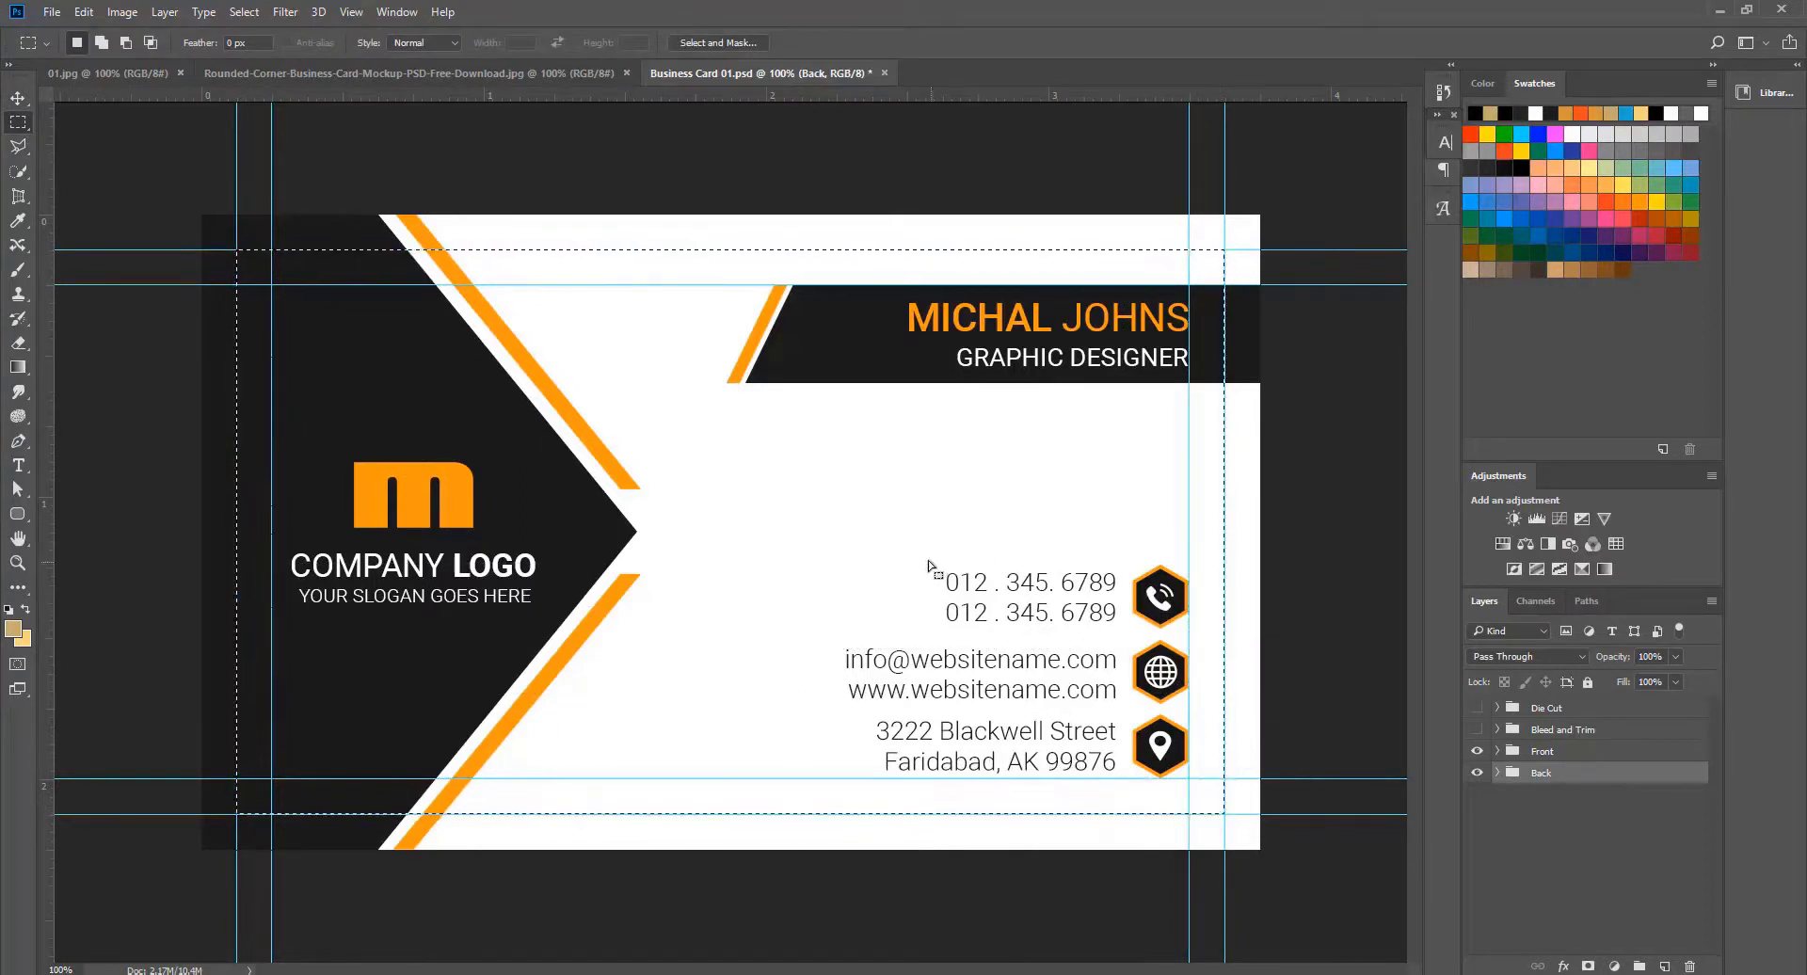
{"action": "key", "text": "ctrl+shift+c"}
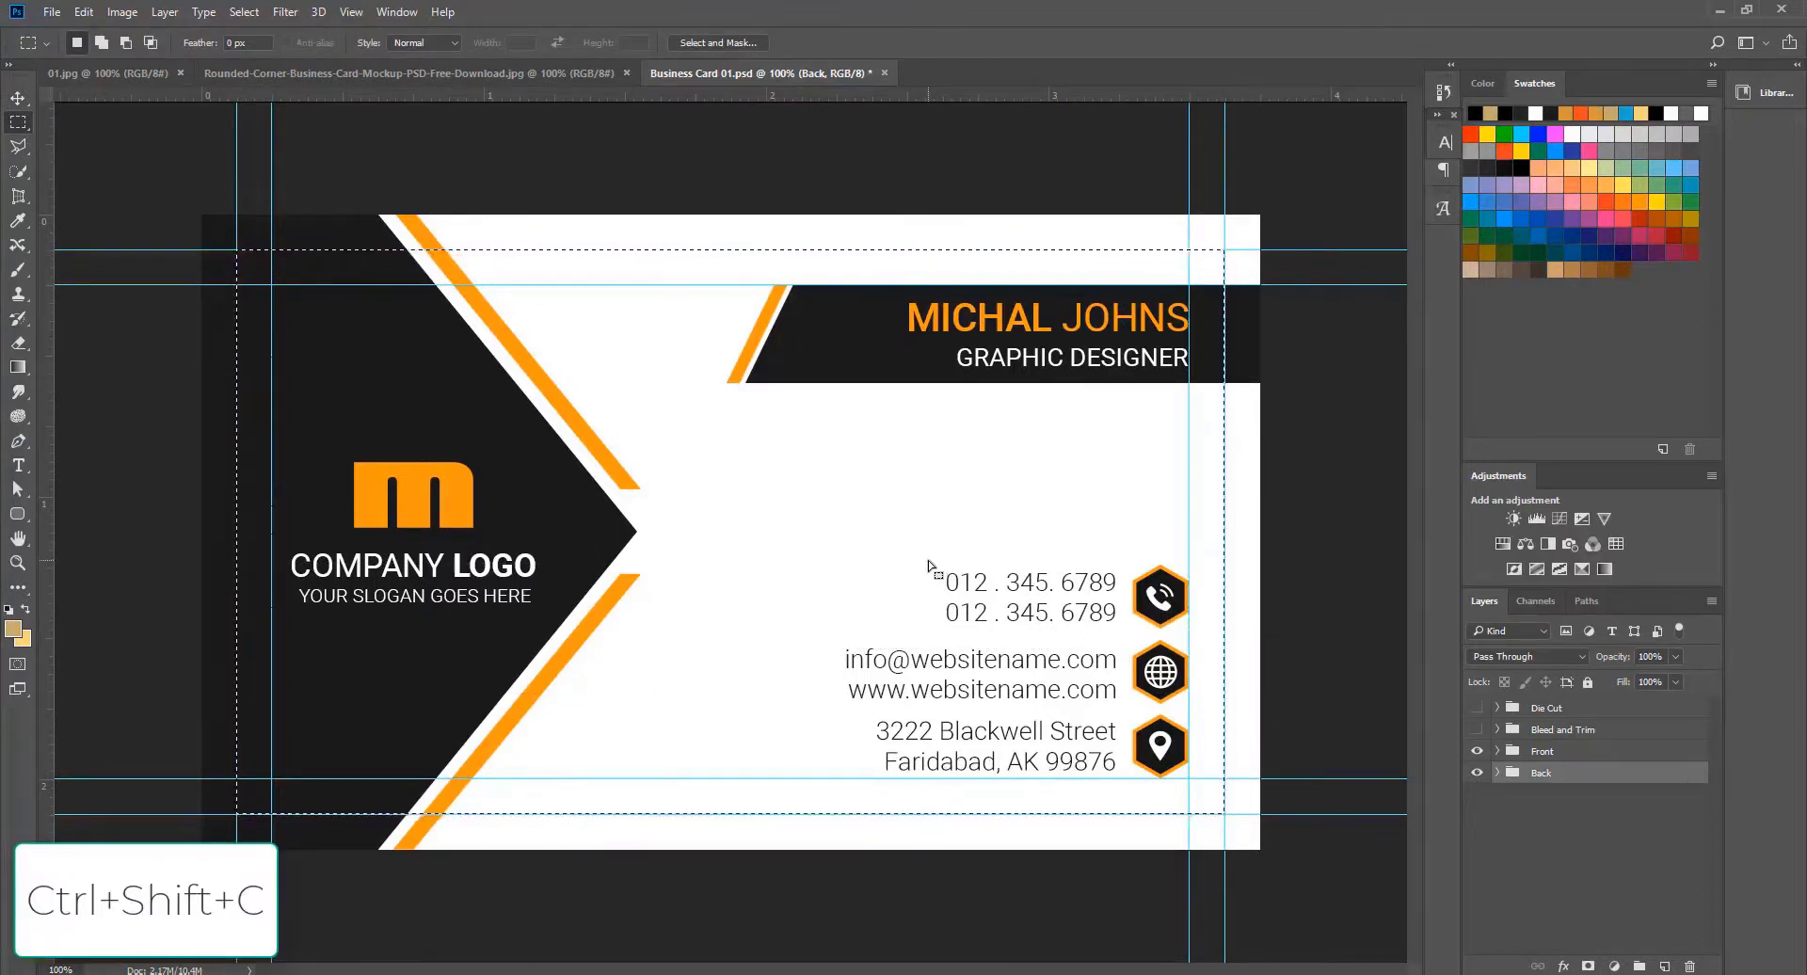
Step: Paste the merged front design into 01.jpg and convert the pasted layer to a smart object
{"action": "left_click", "coordinate": [144, 76]}
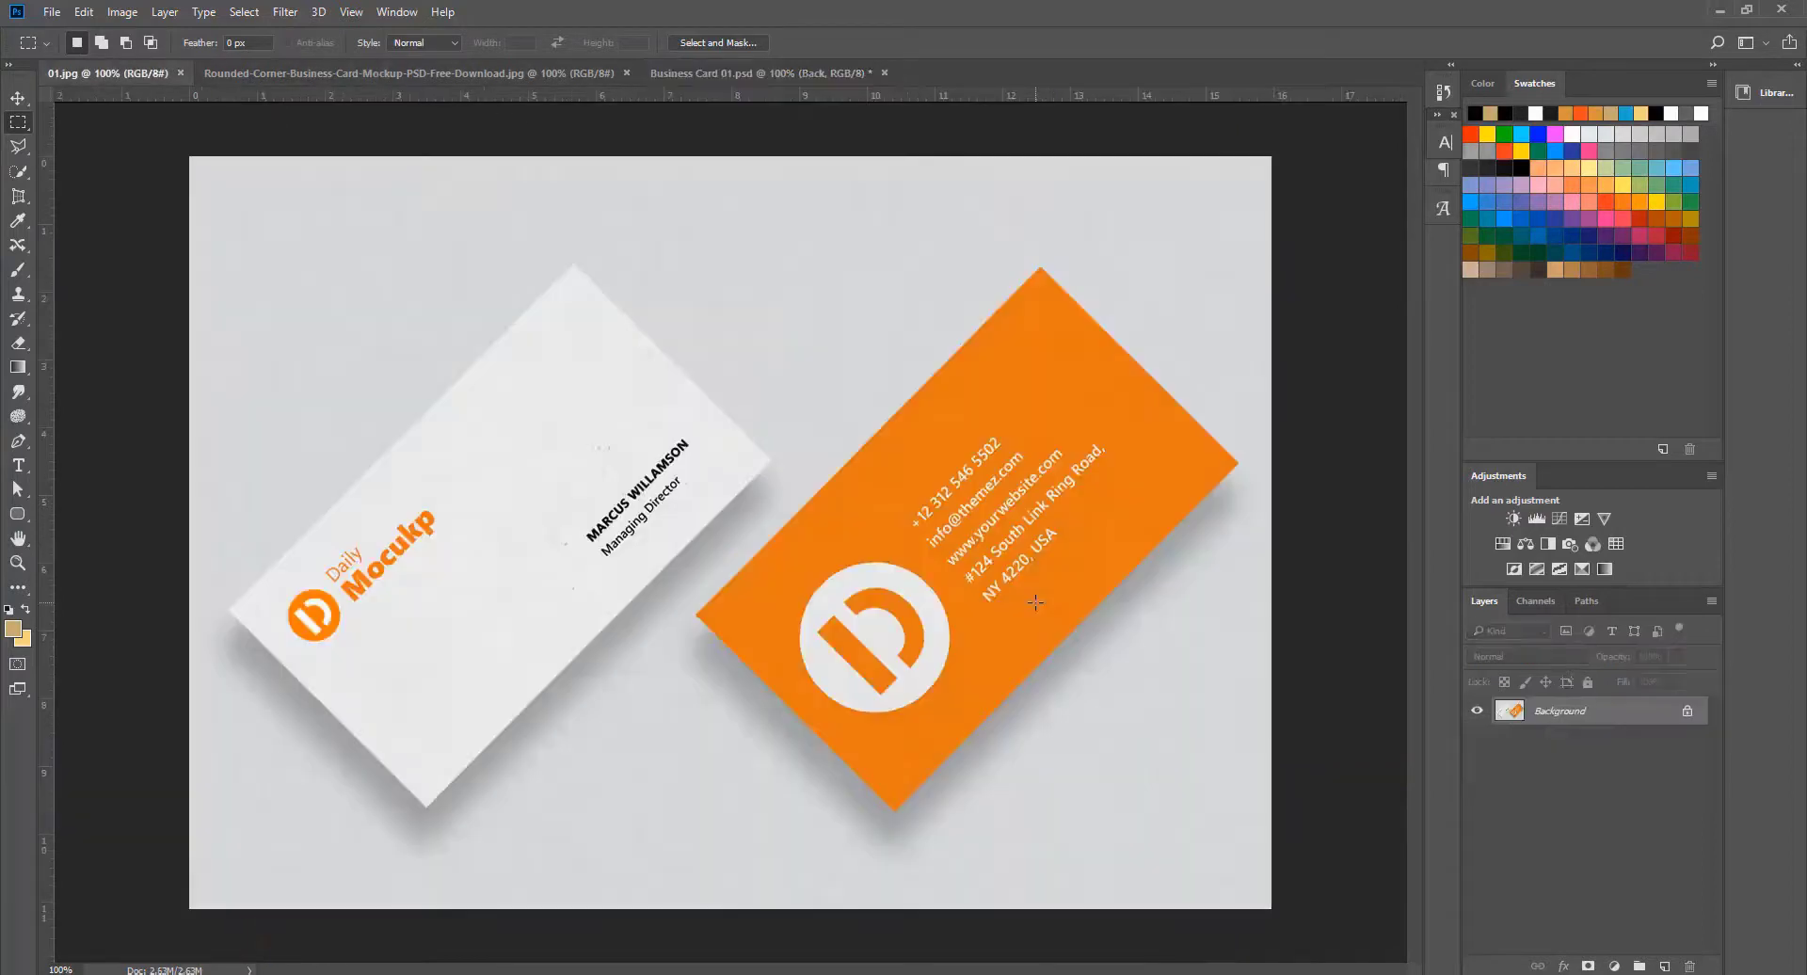
{"action": "key", "text": "ctrl+v"}
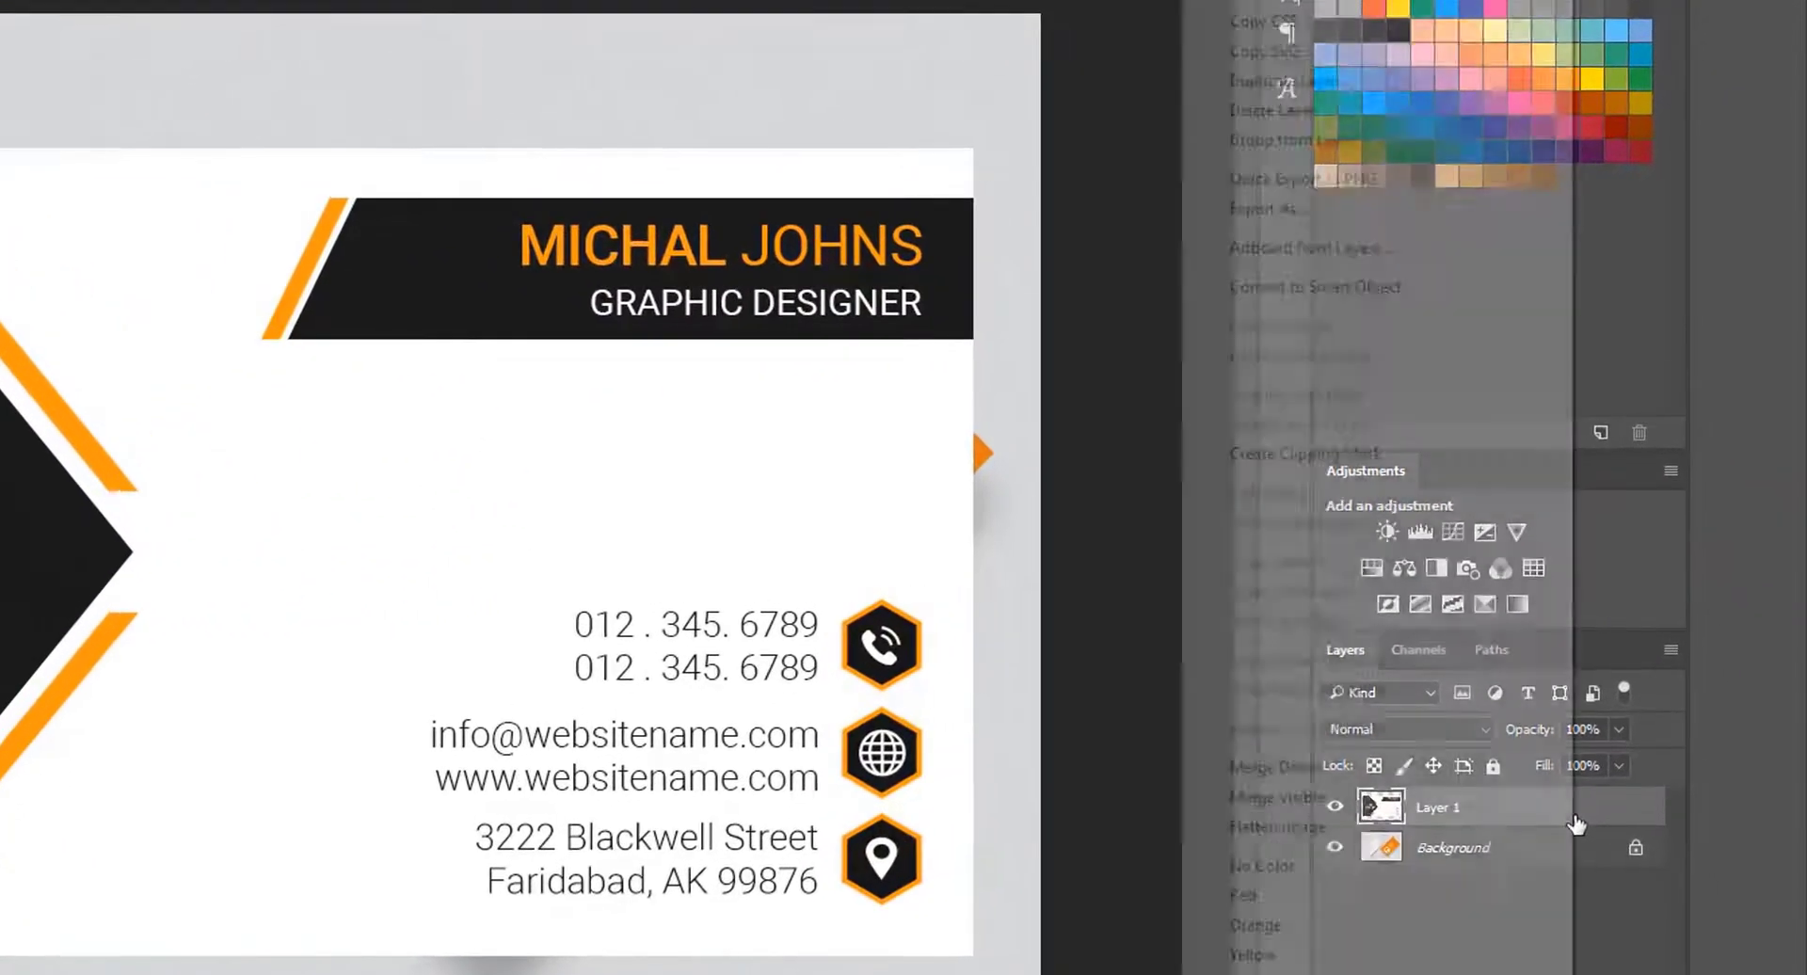
{"action": "right_click", "coordinate": [1646, 721]}
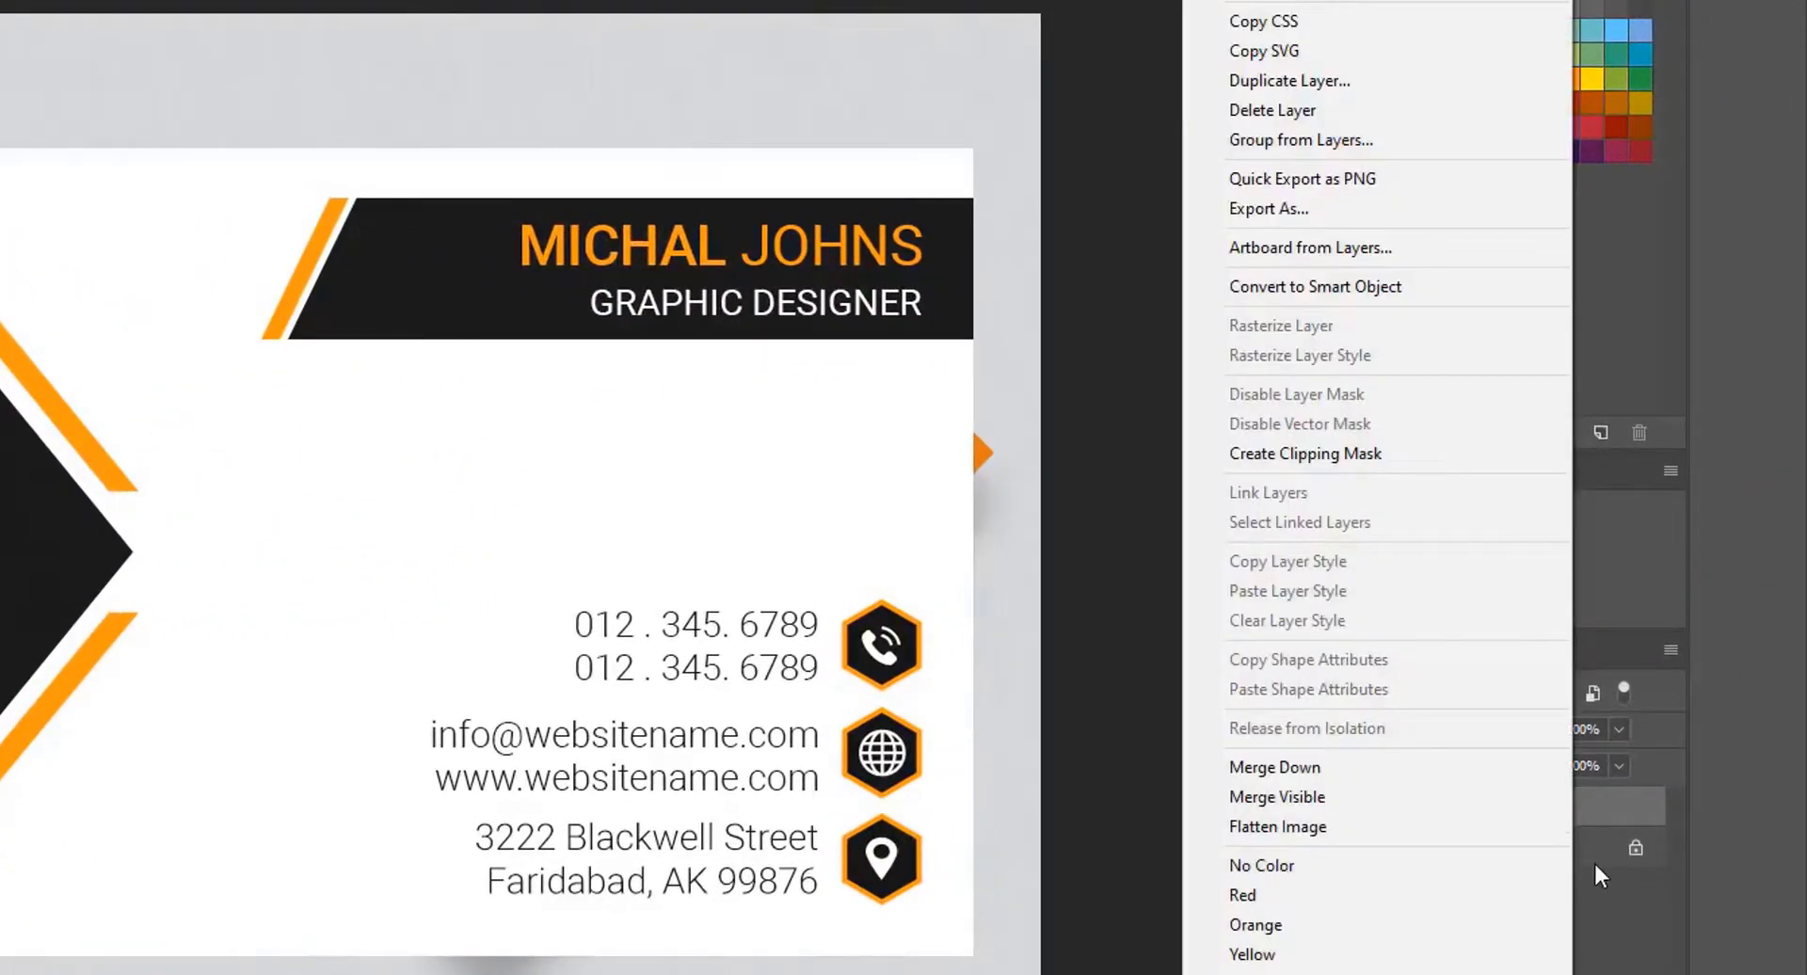
{"action": "left_click", "coordinate": [1595, 860]}
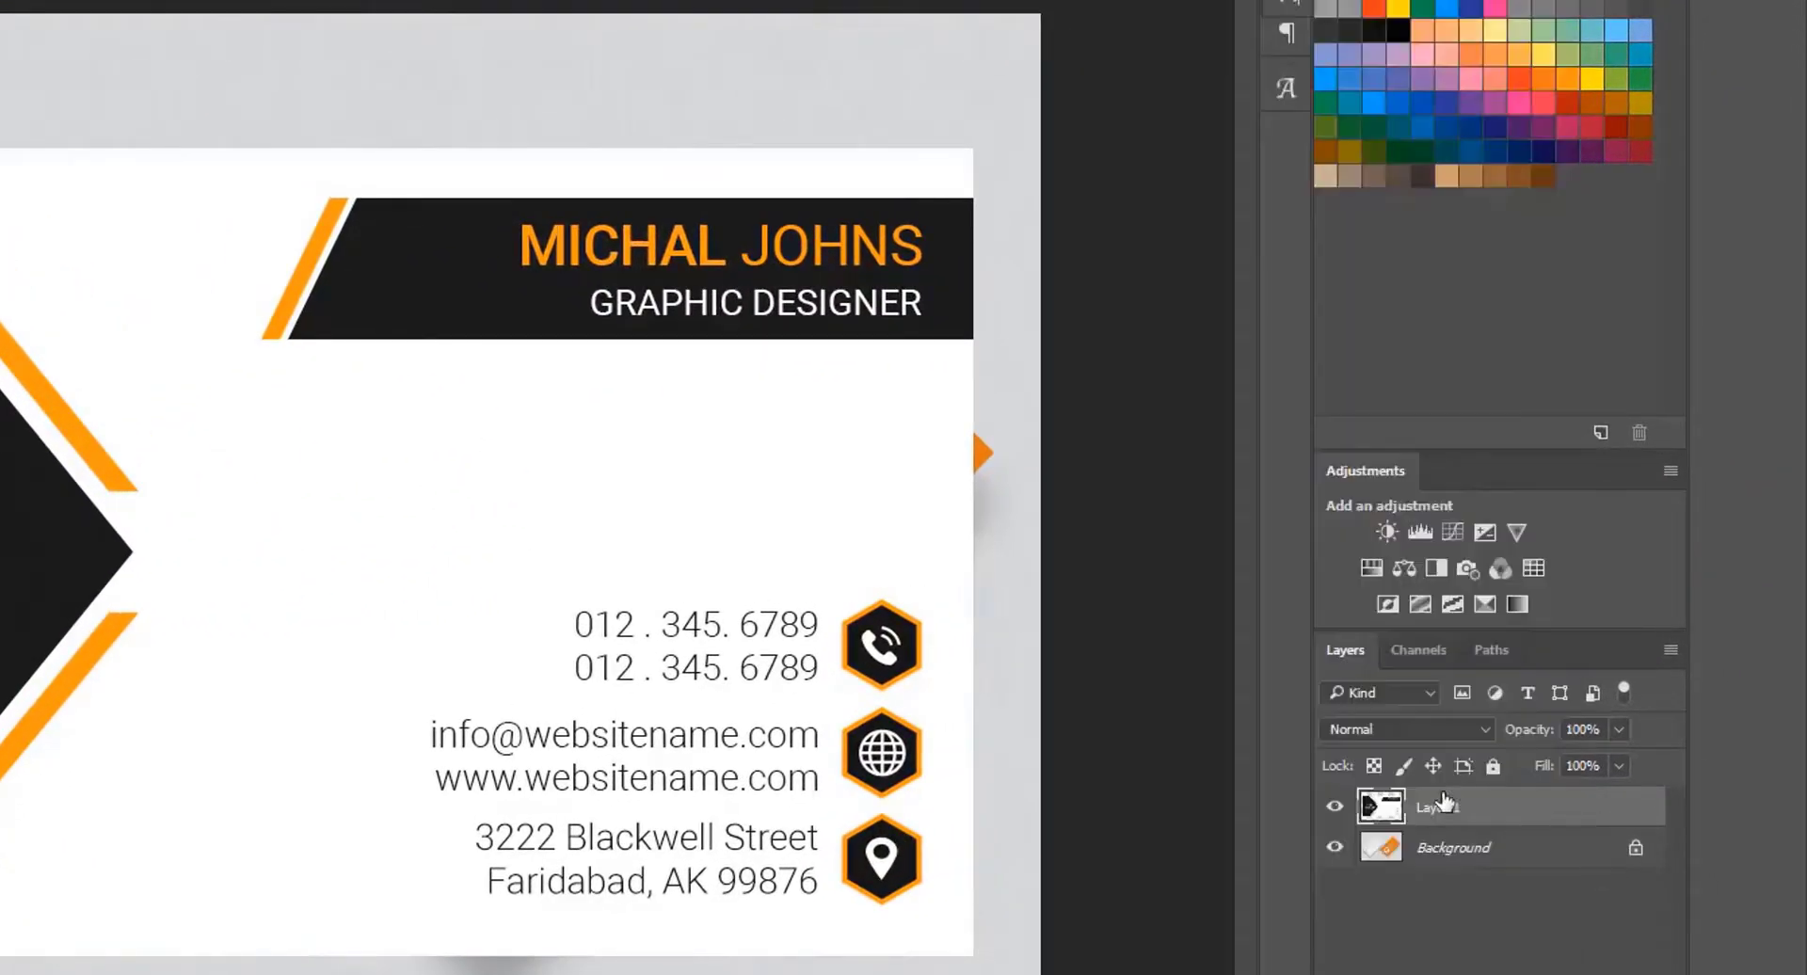
{"action": "right_click", "coordinate": [1510, 810]}
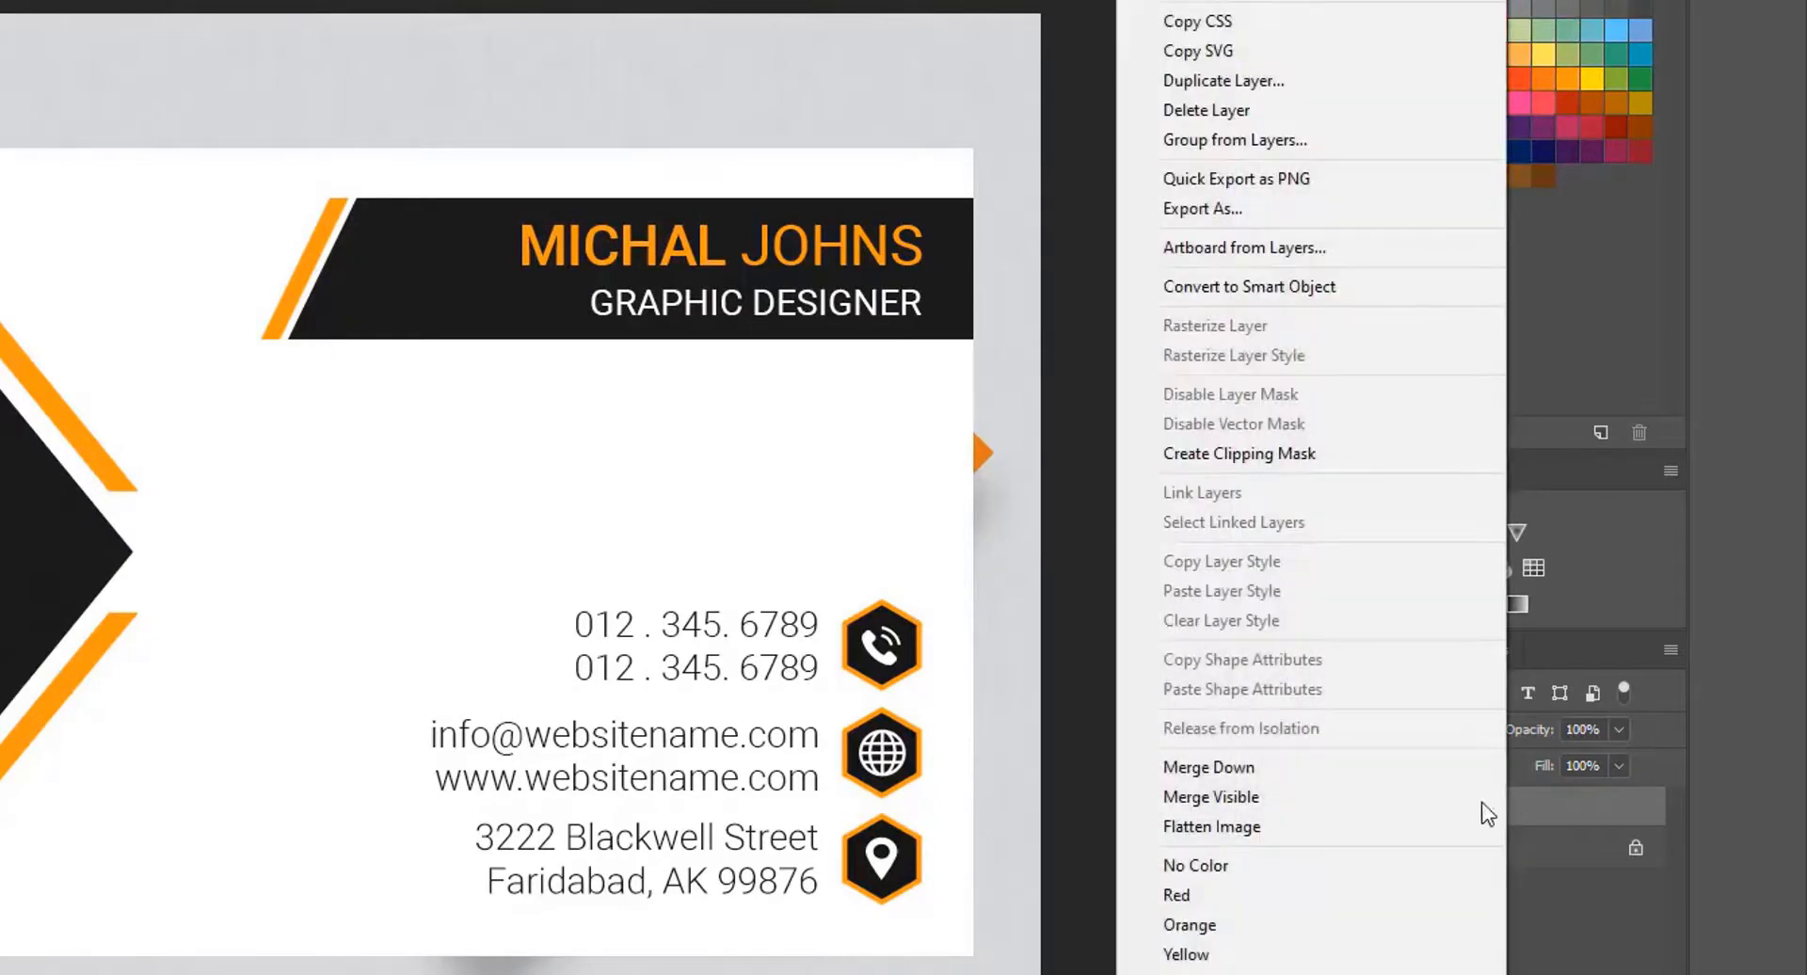
{"action": "left_click", "coordinate": [1258, 286]}
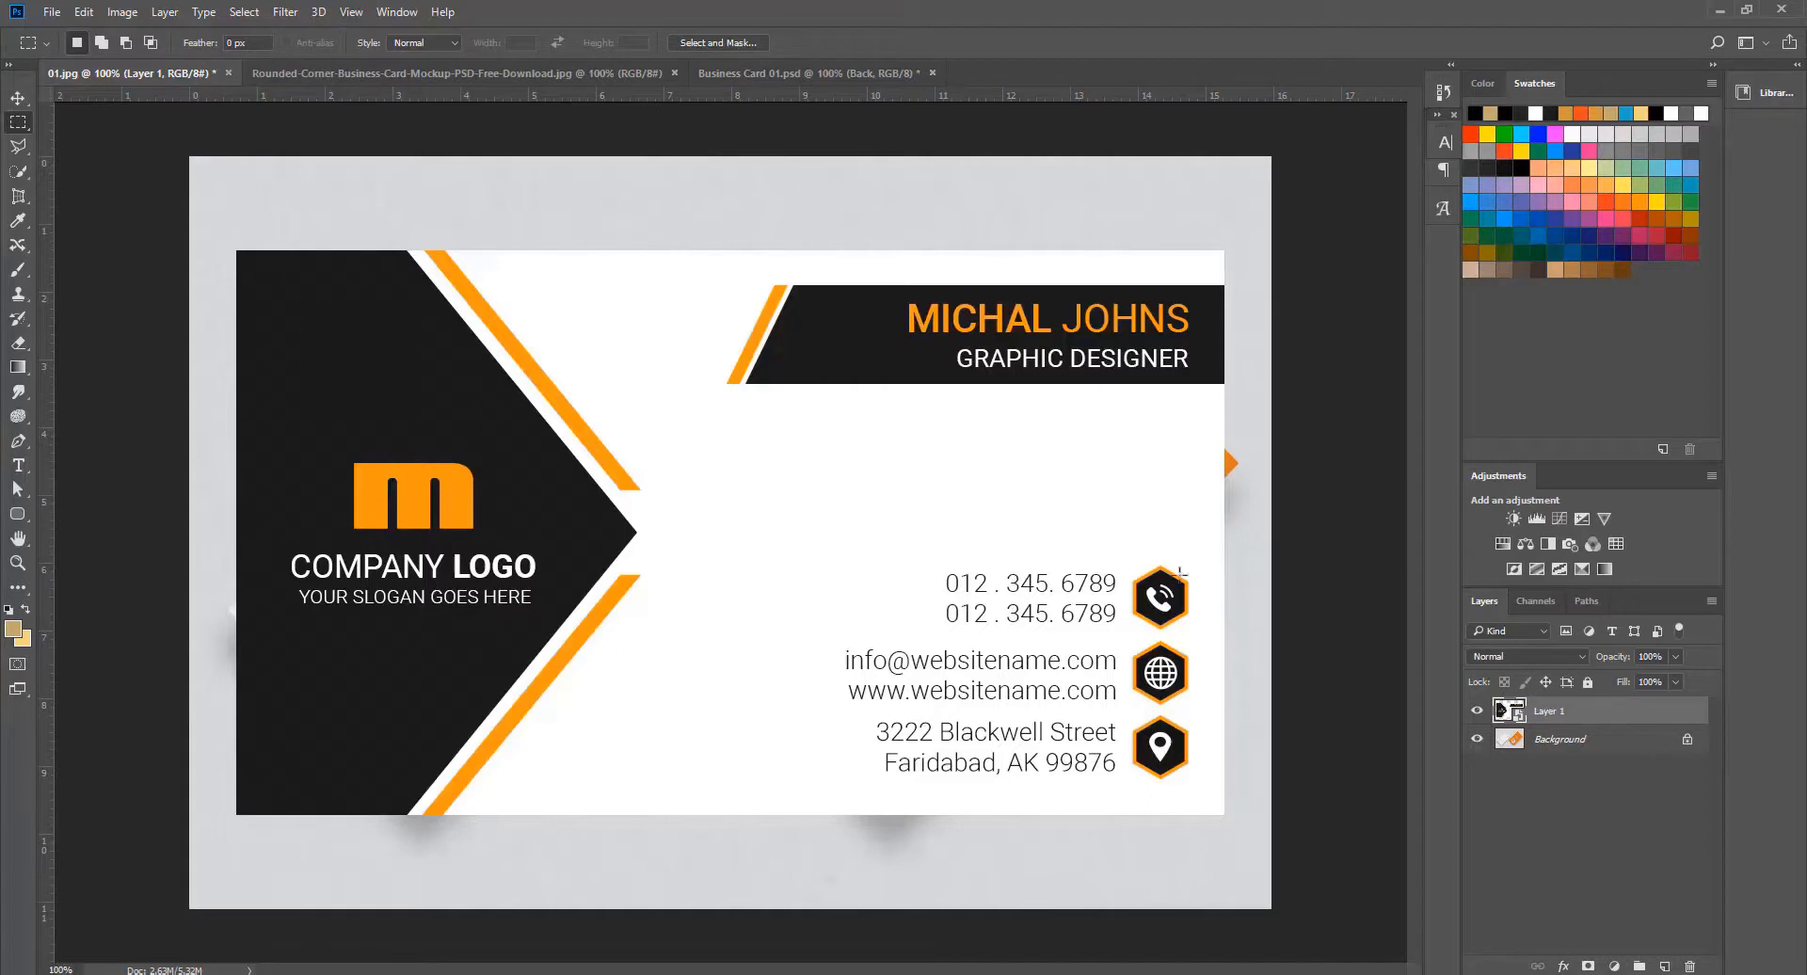
Step: Distort the pasted front design in 01.jpg so its corners roughly follow the corners of the white card
{"action": "key", "text": "ctrl+t"}
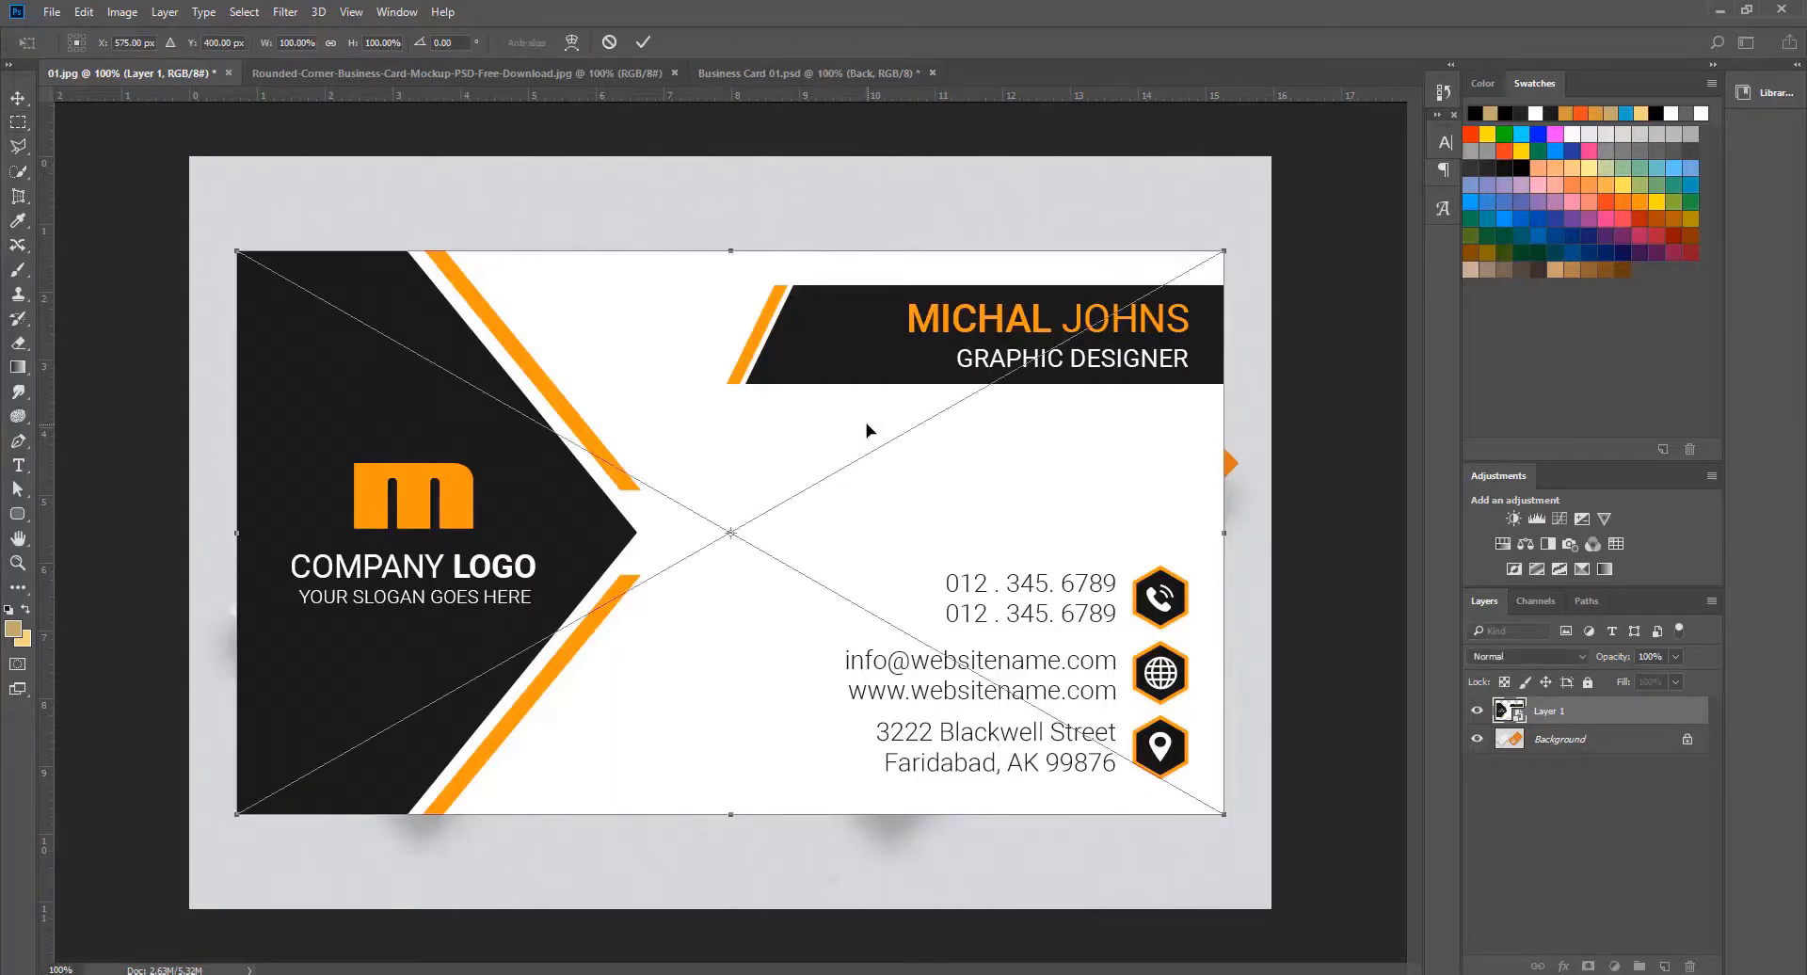
{"action": "left_click", "coordinate": [643, 42]}
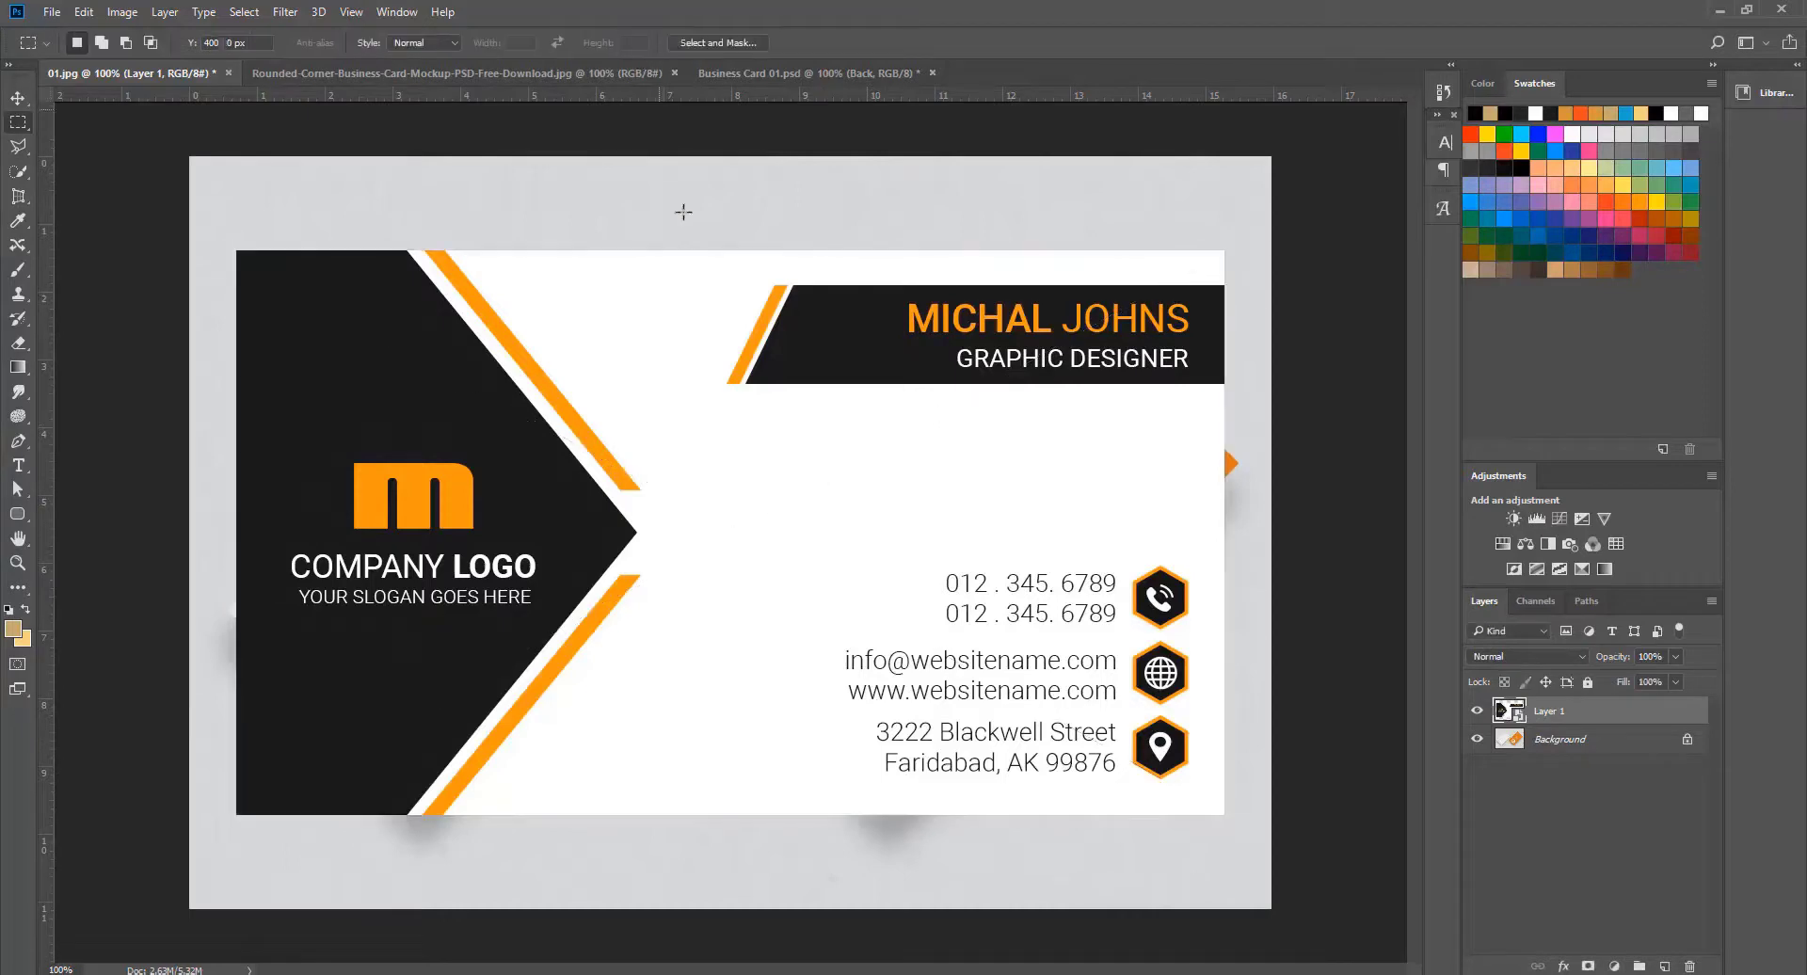
{"action": "right_click", "coordinate": [669, 384]}
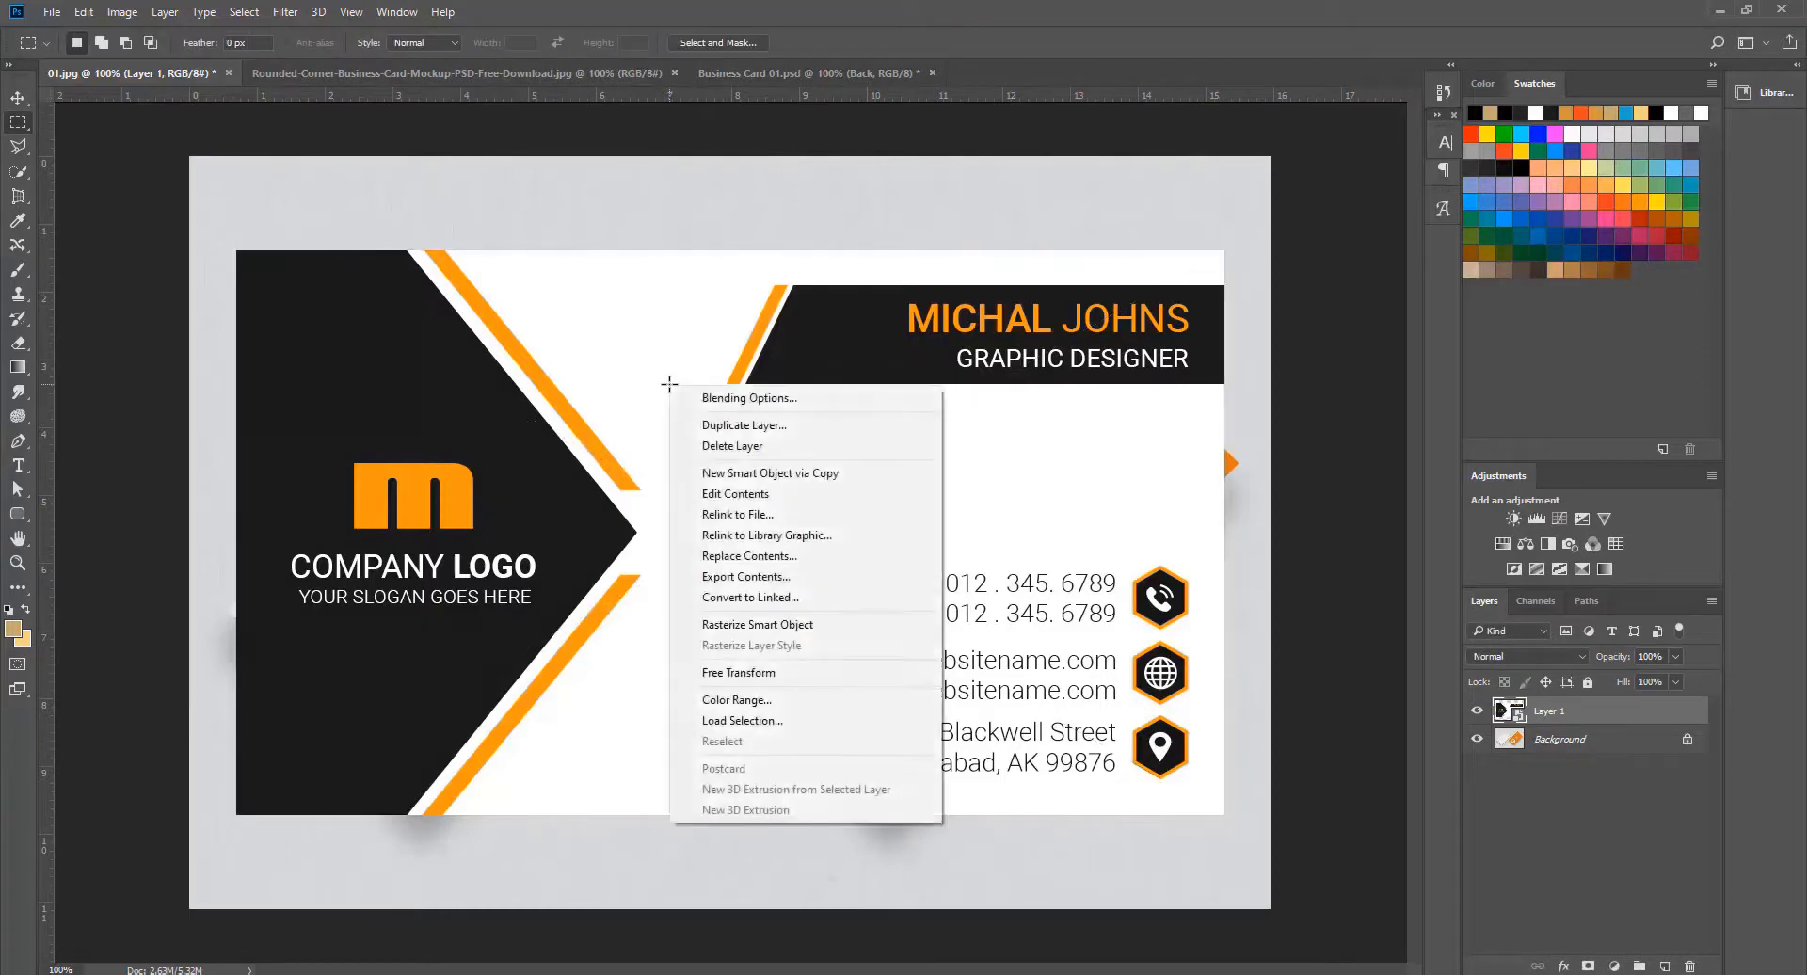
{"action": "left_click", "coordinate": [771, 675]}
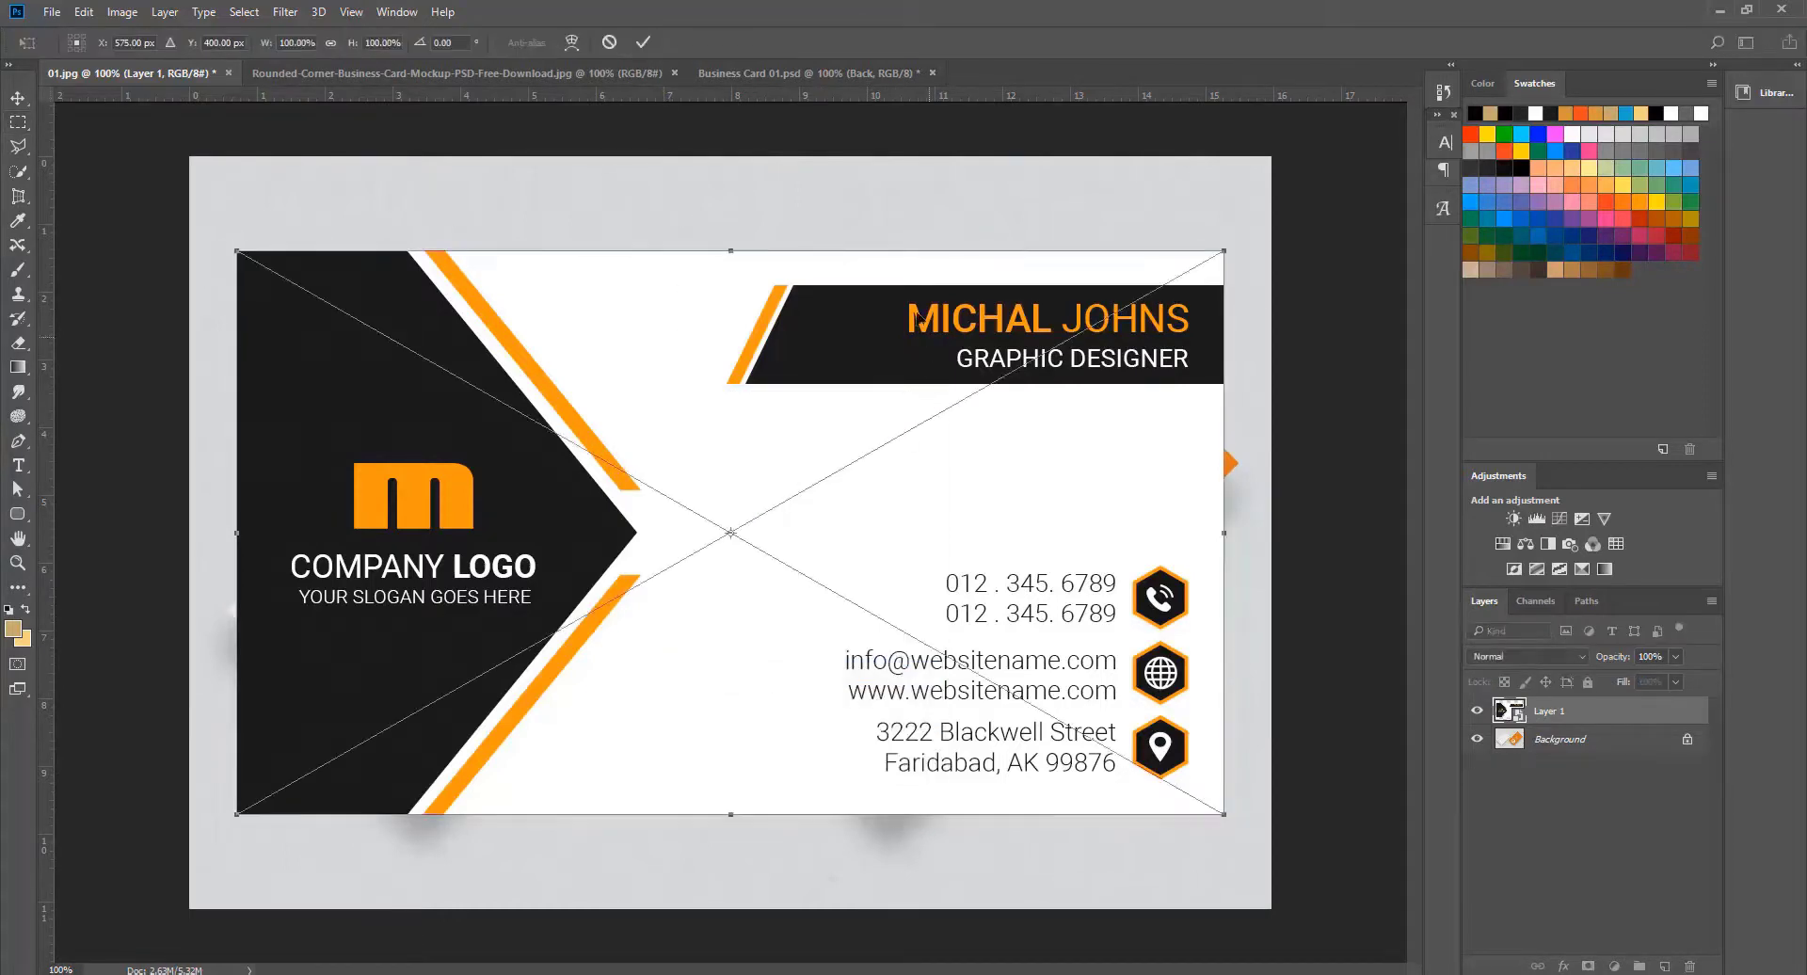
{"action": "right_click", "coordinate": [641, 354]}
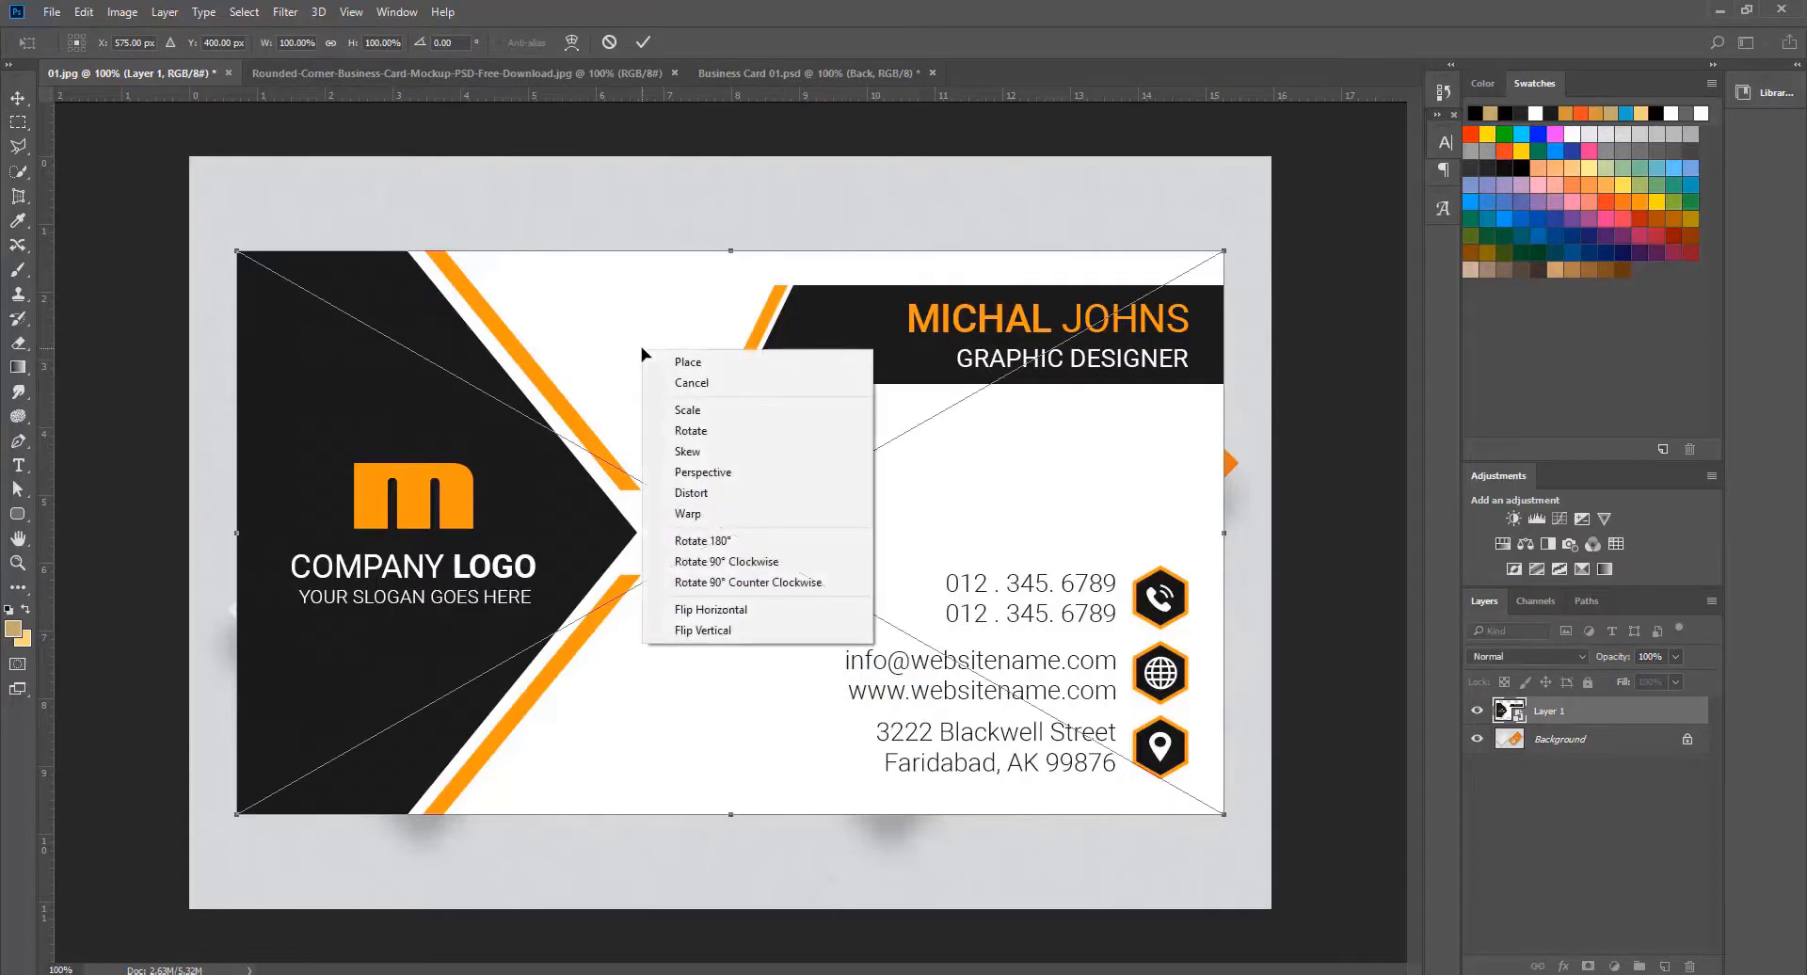
{"action": "left_click", "coordinate": [698, 499]}
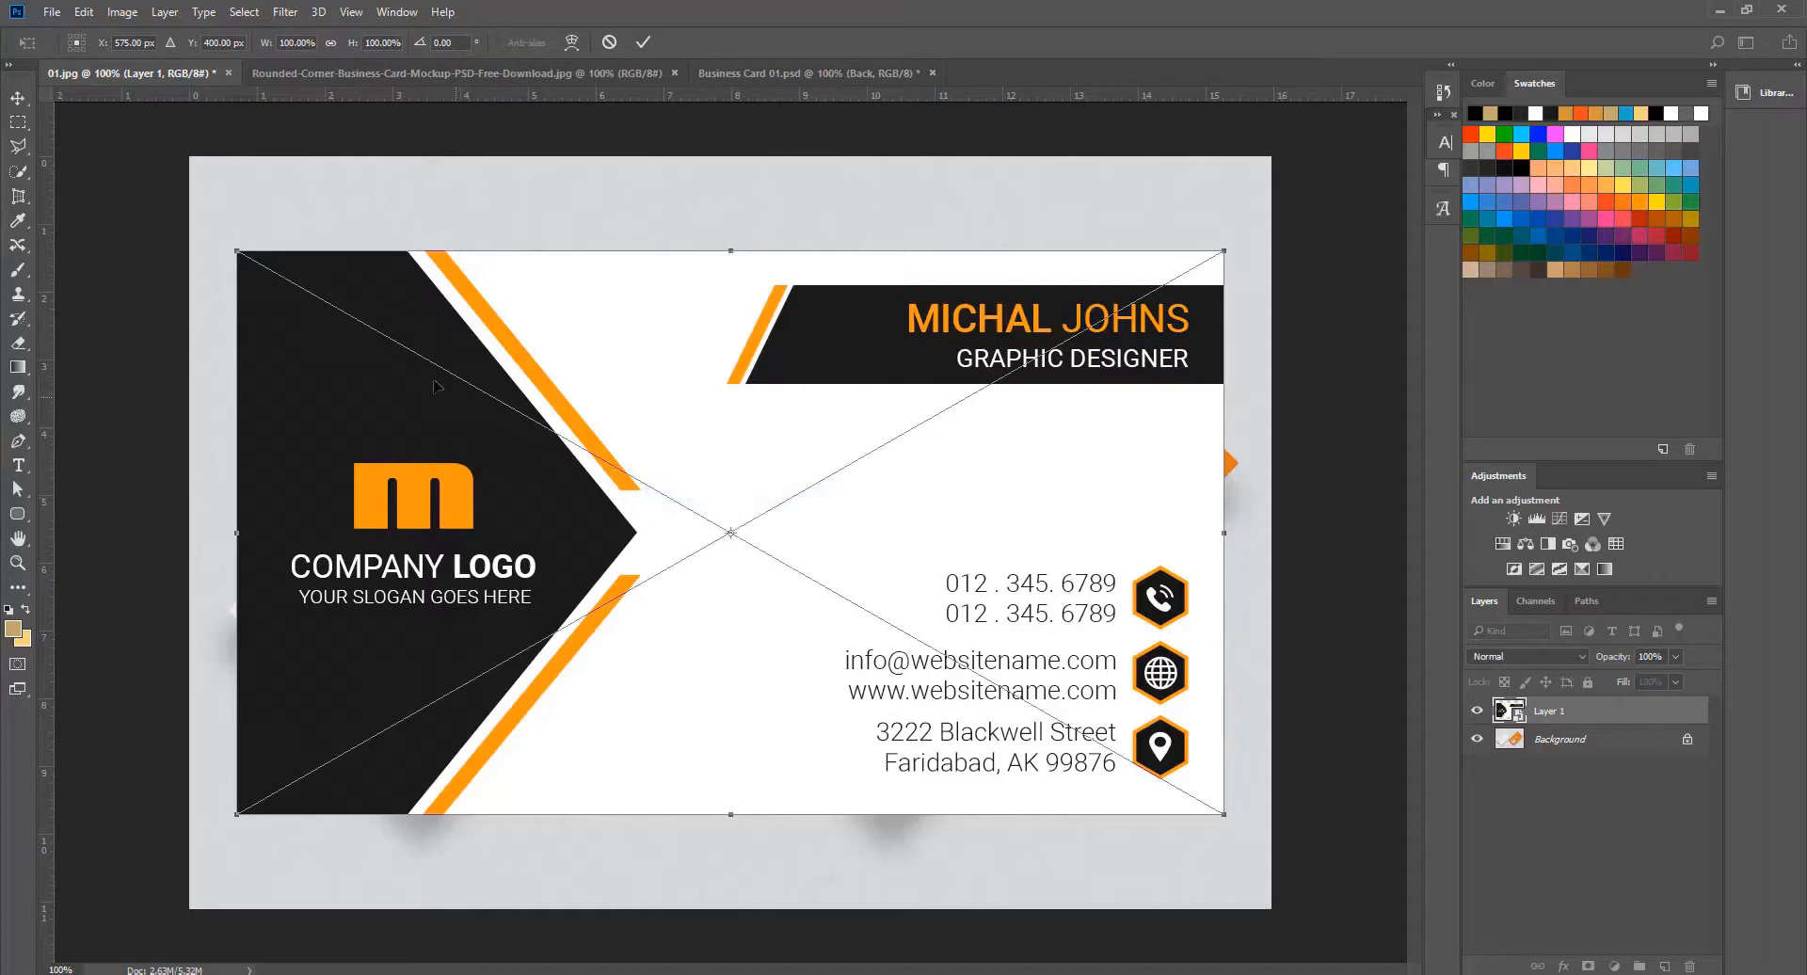
{"action": "left_click_drag", "start_coordinate": [240, 254], "coordinate": [275, 593]}
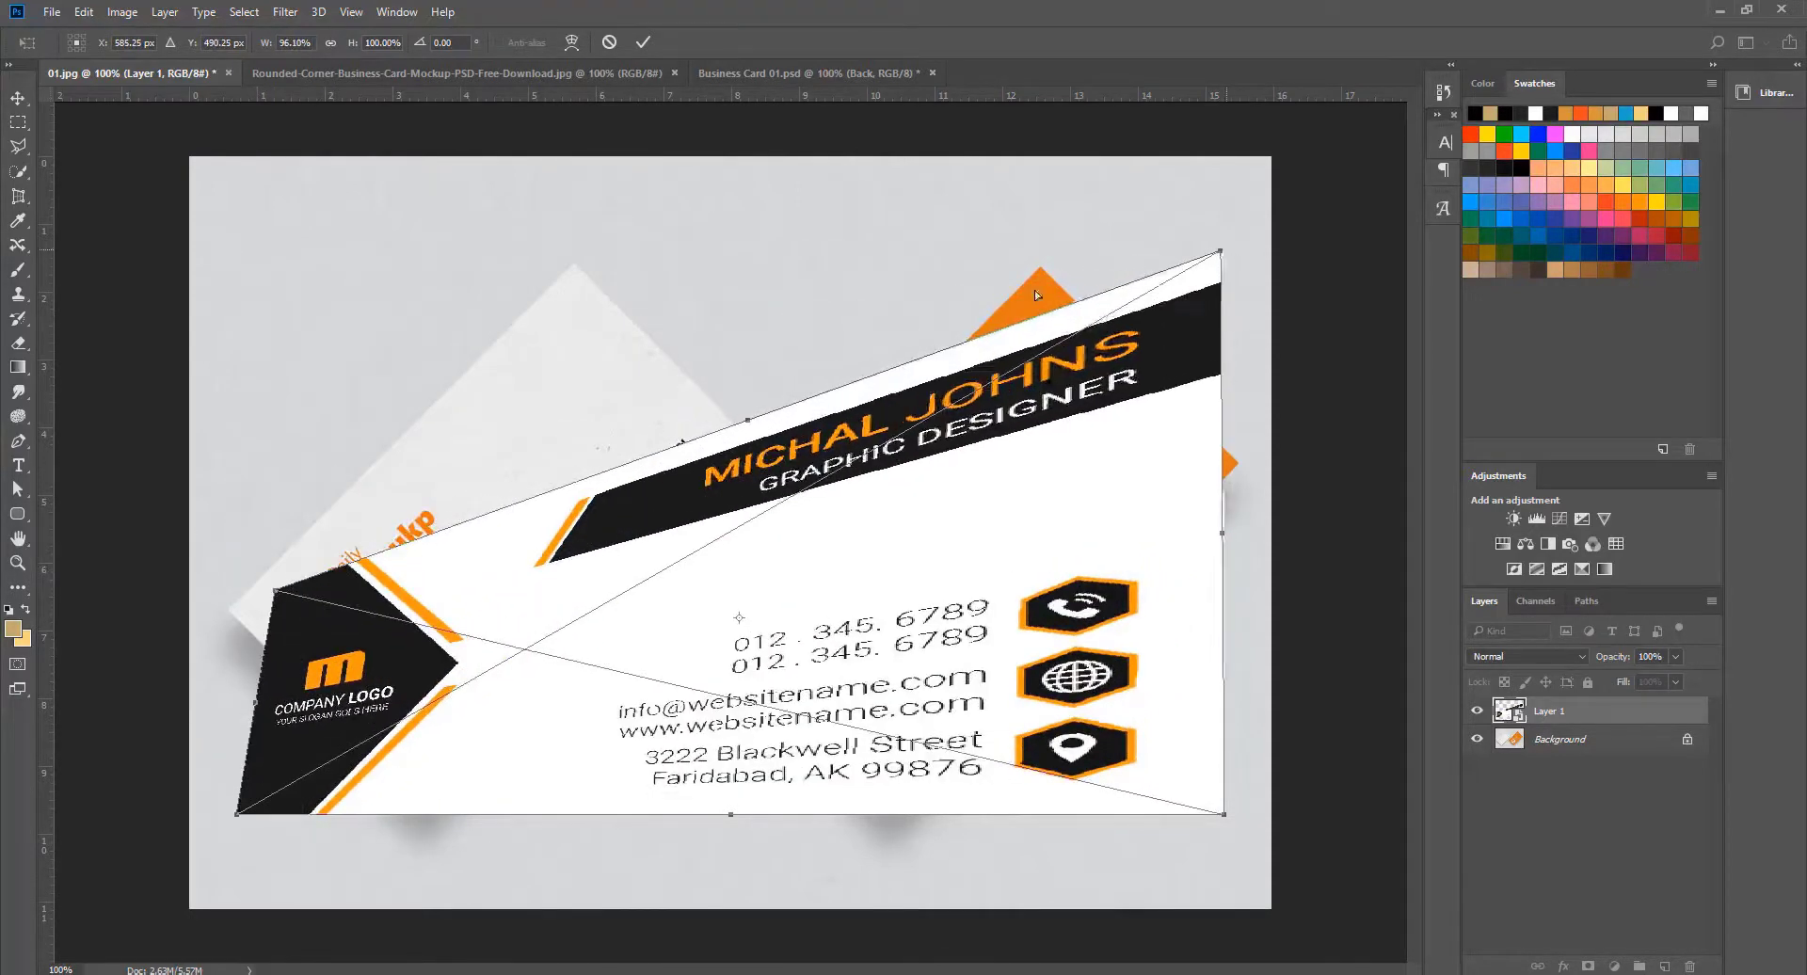
{"action": "left_click_drag", "start_coordinate": [1223, 250], "coordinate": [573, 271]}
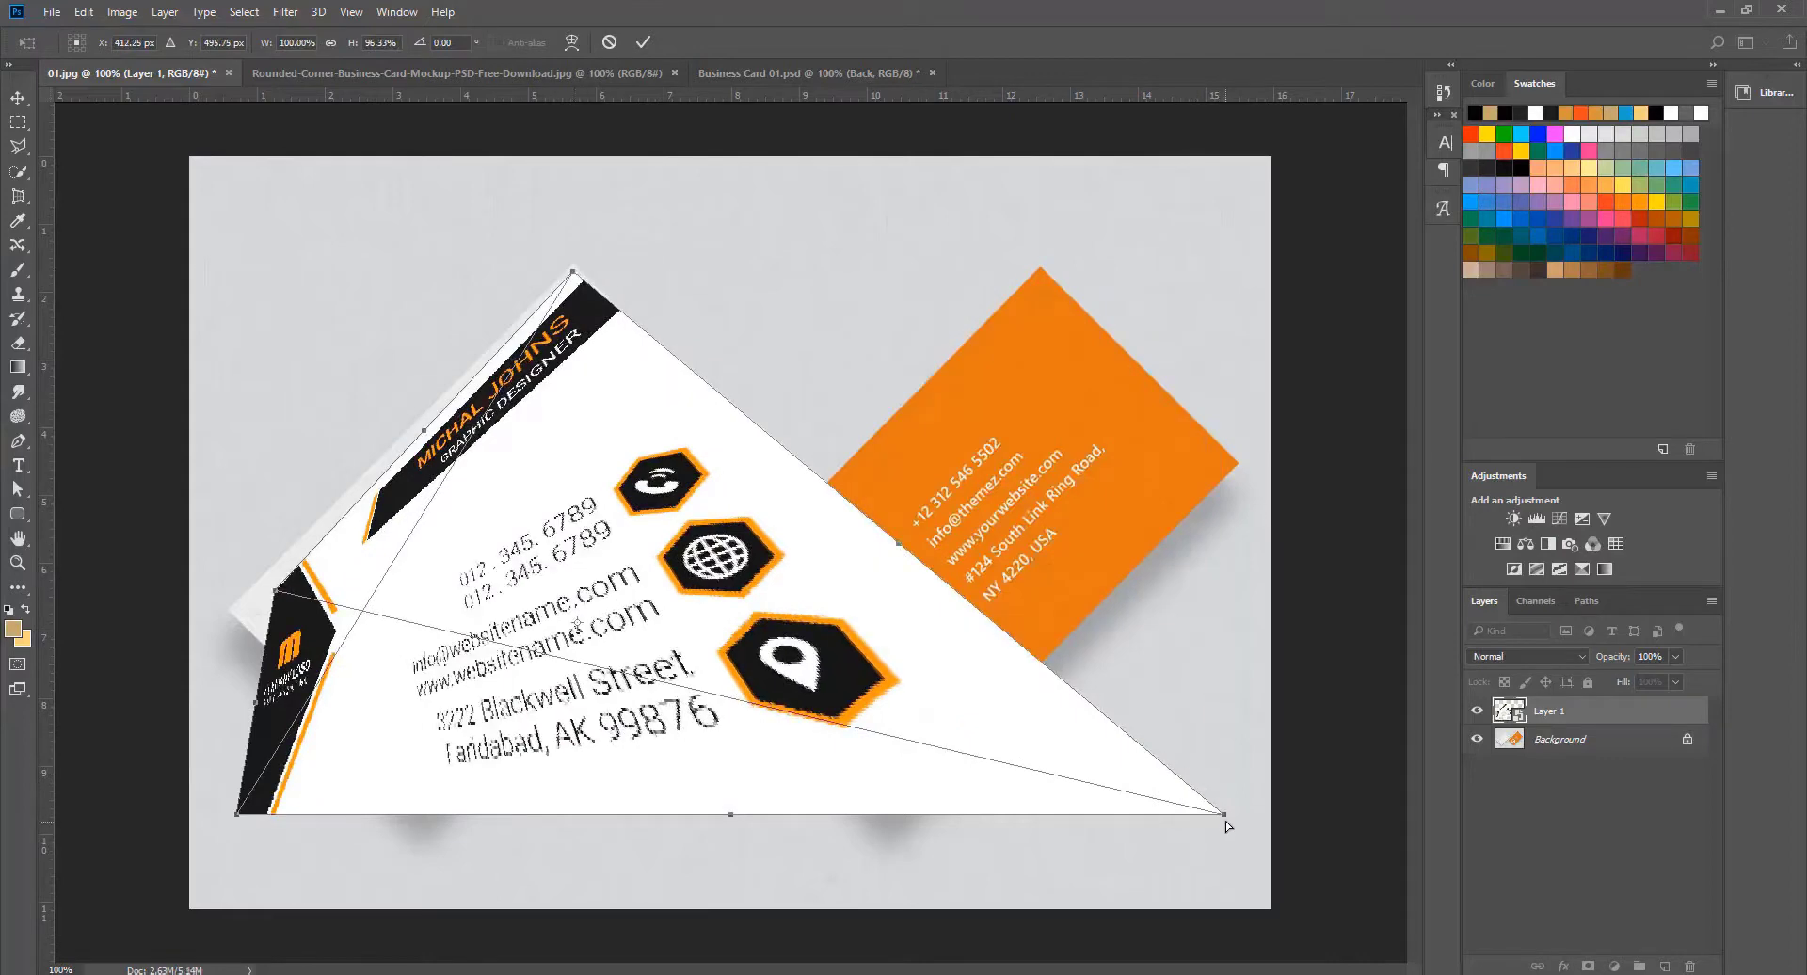
{"action": "left_click_drag", "start_coordinate": [1222, 815], "coordinate": [729, 431]}
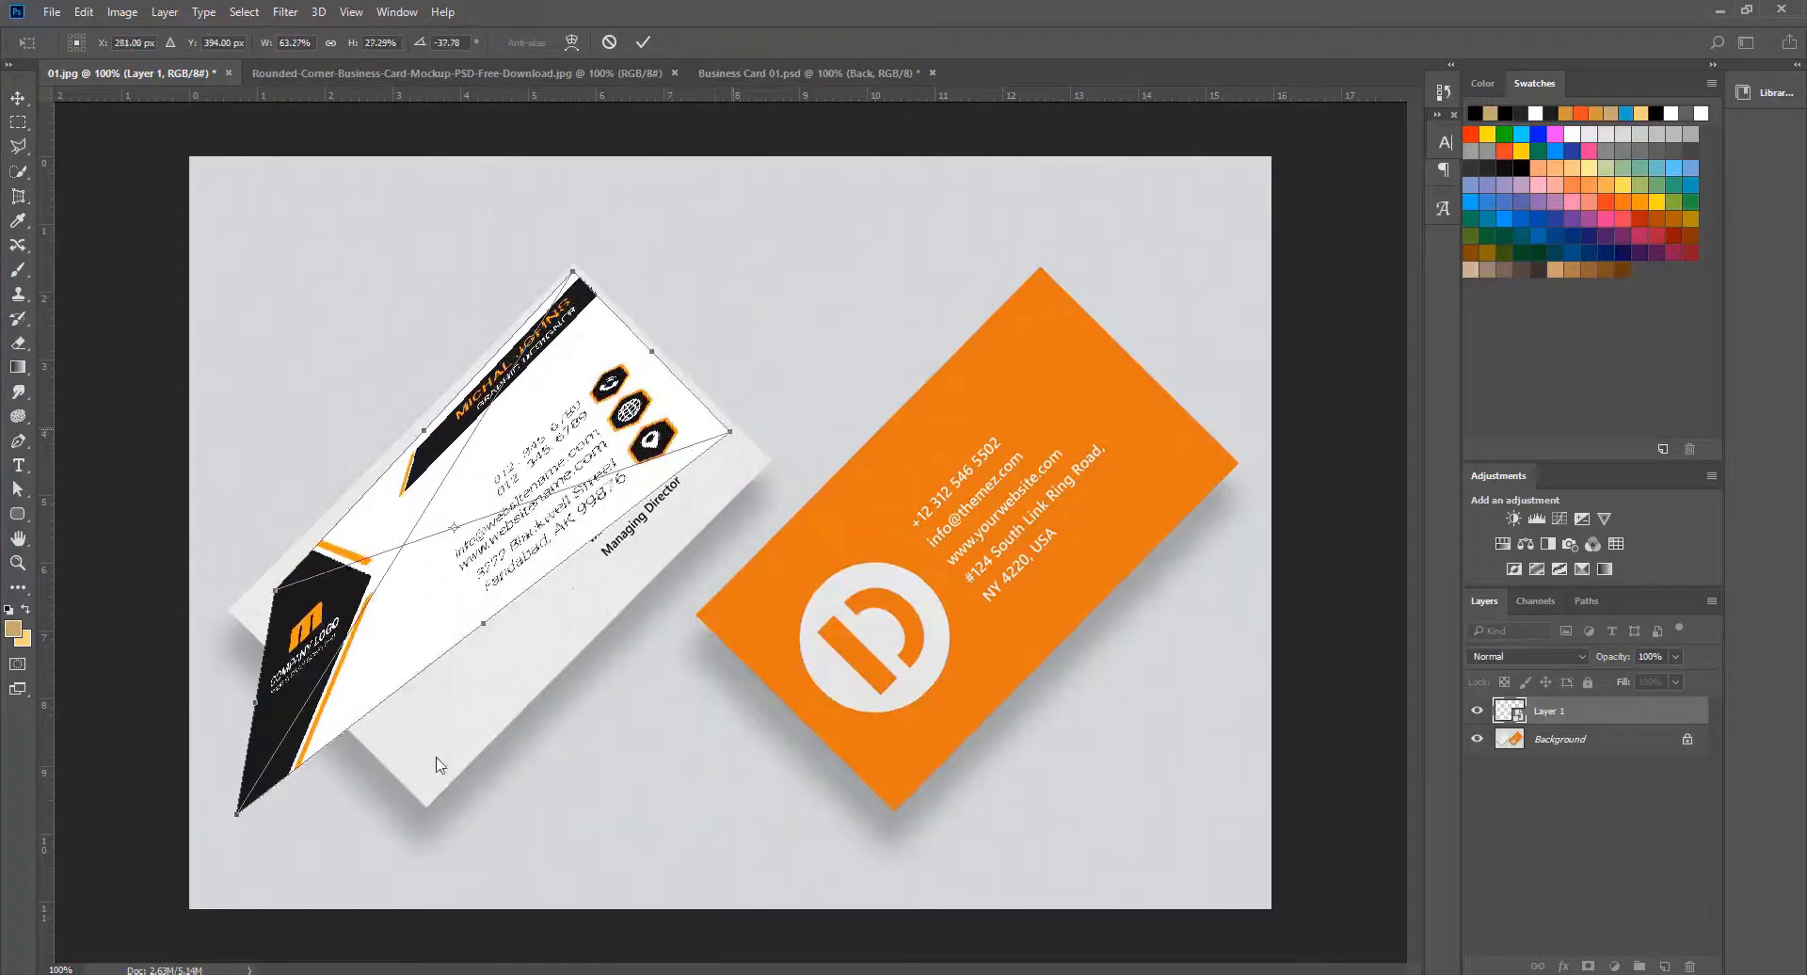
{"action": "left_click_drag", "start_coordinate": [230, 807], "coordinate": [429, 807]}
{"action": "left_click", "coordinate": [643, 41]}
Step: Refine the design's distortion up close so its corners line up exactly with the white card's corners
{"action": "key", "text": "z"}
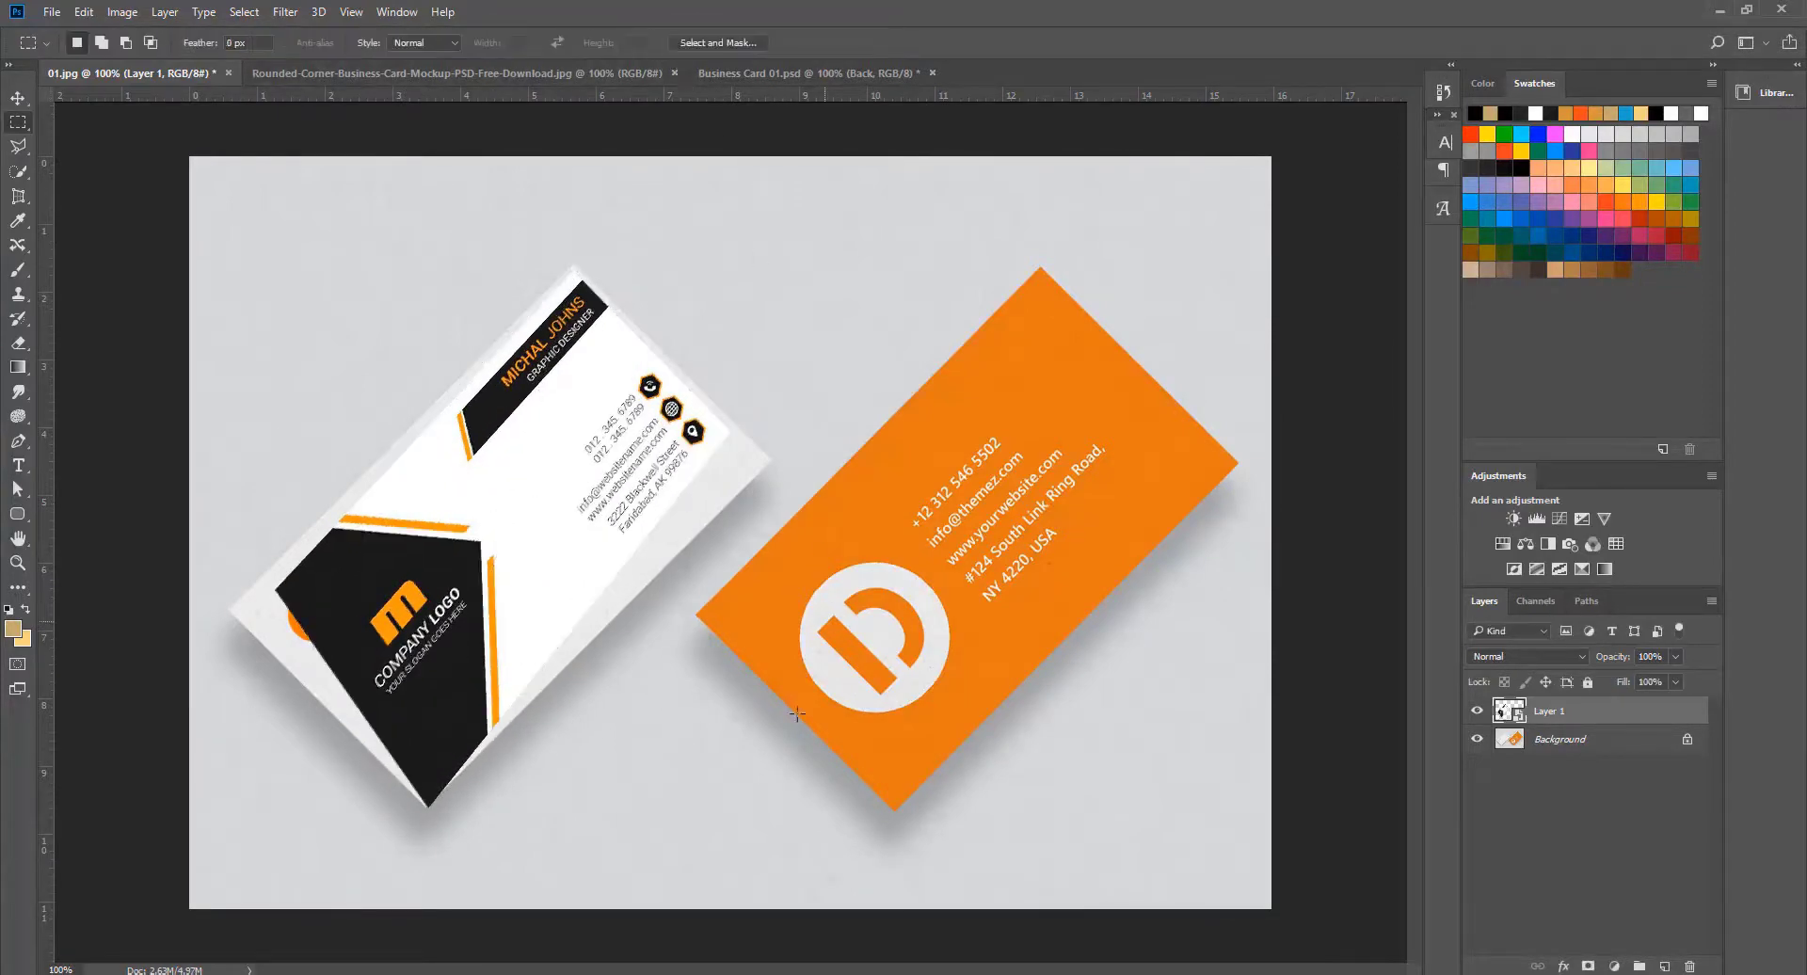
{"action": "left_click", "coordinate": [627, 510]}
{"action": "left_click_drag", "start_coordinate": [481, 548], "coordinate": [944, 365]}
{"action": "key", "text": "ctrl+t"}
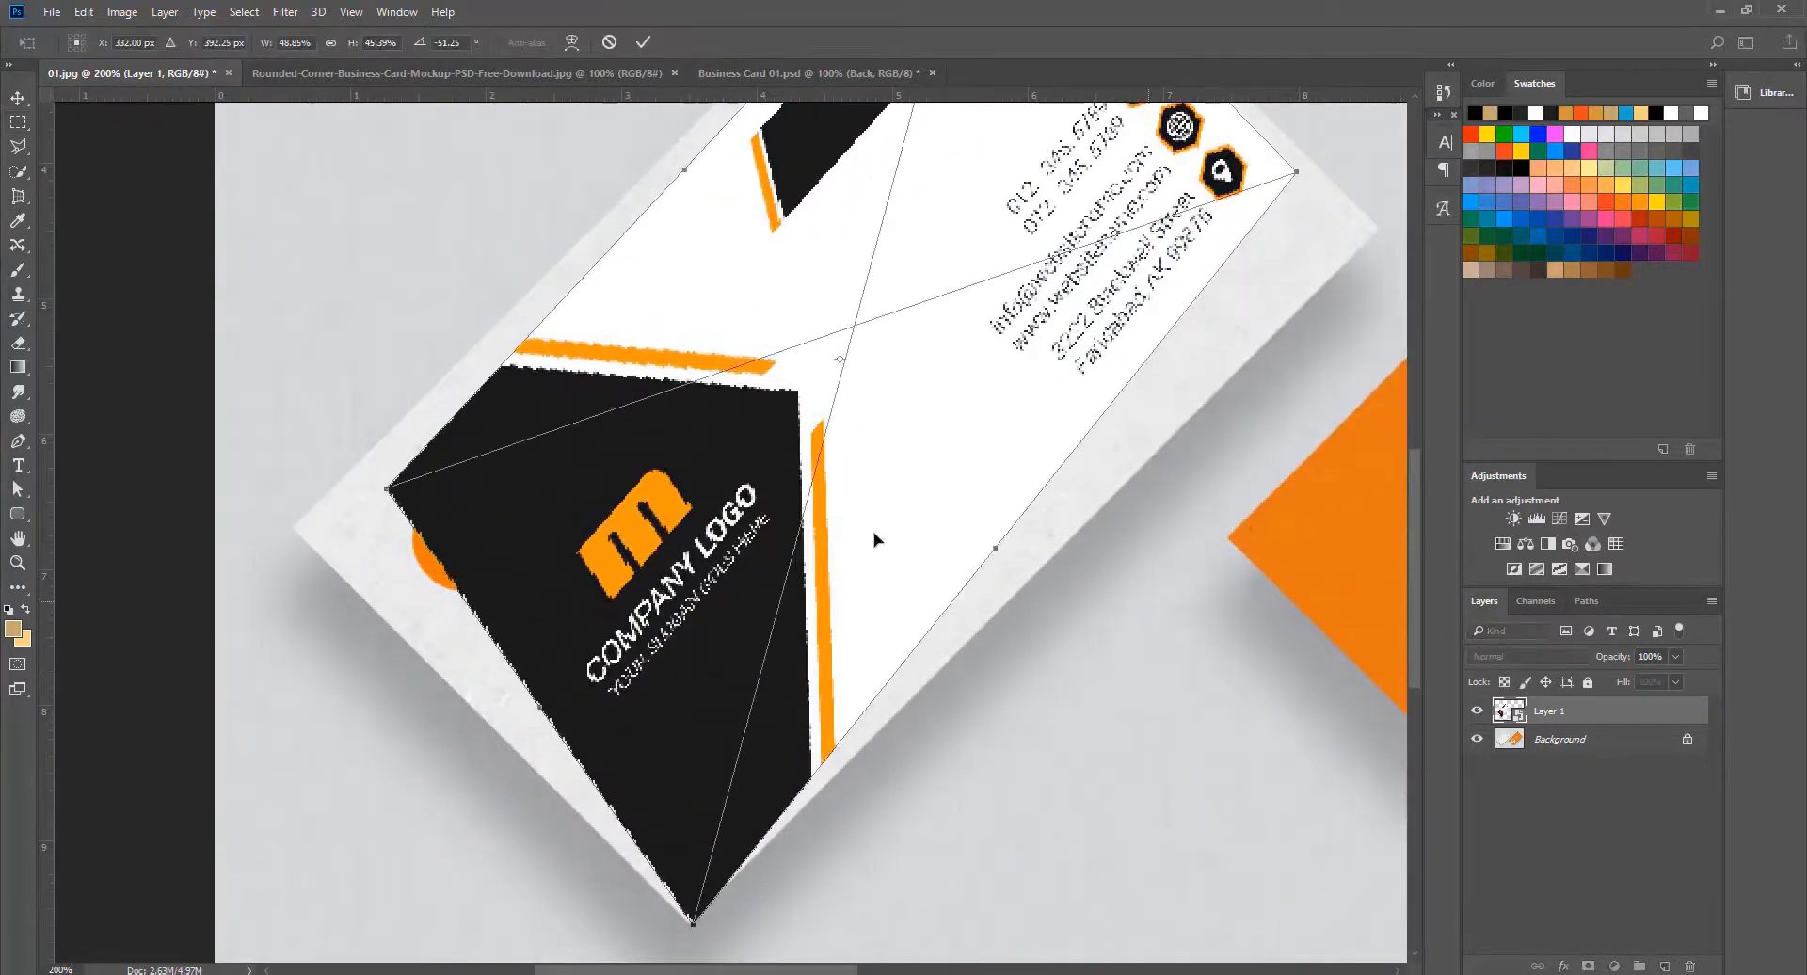
{"action": "right_click", "coordinate": [743, 491]}
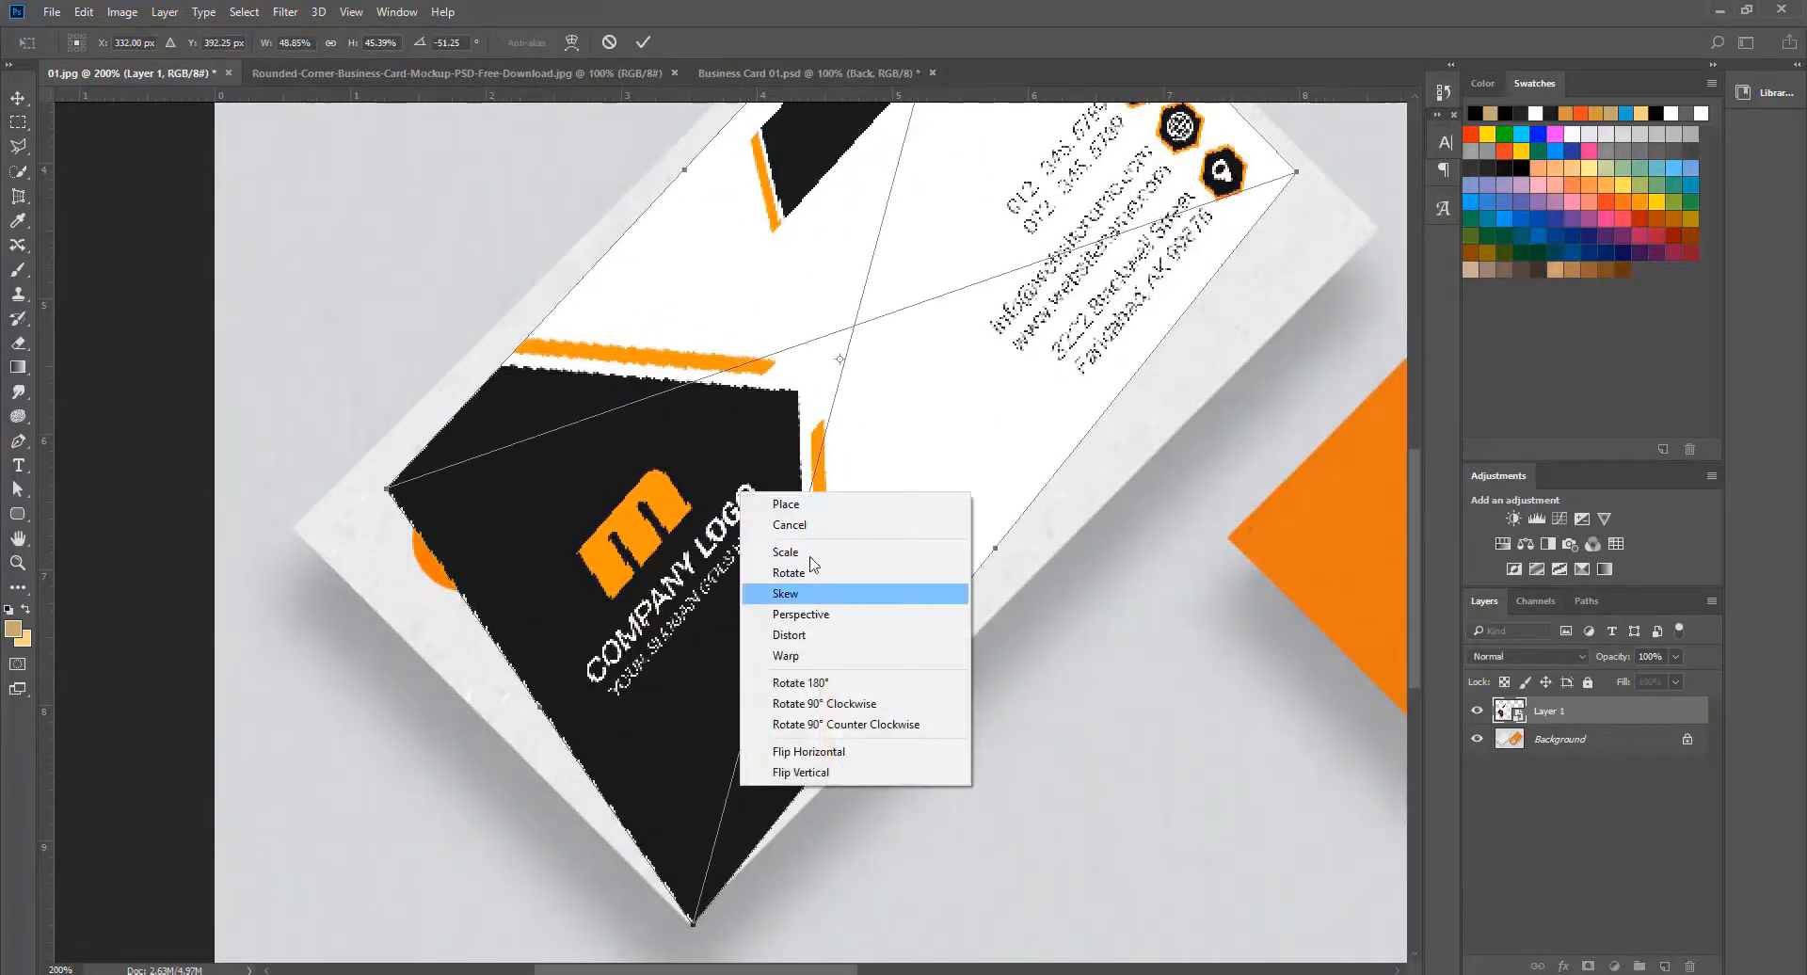
{"action": "left_click", "coordinate": [791, 635]}
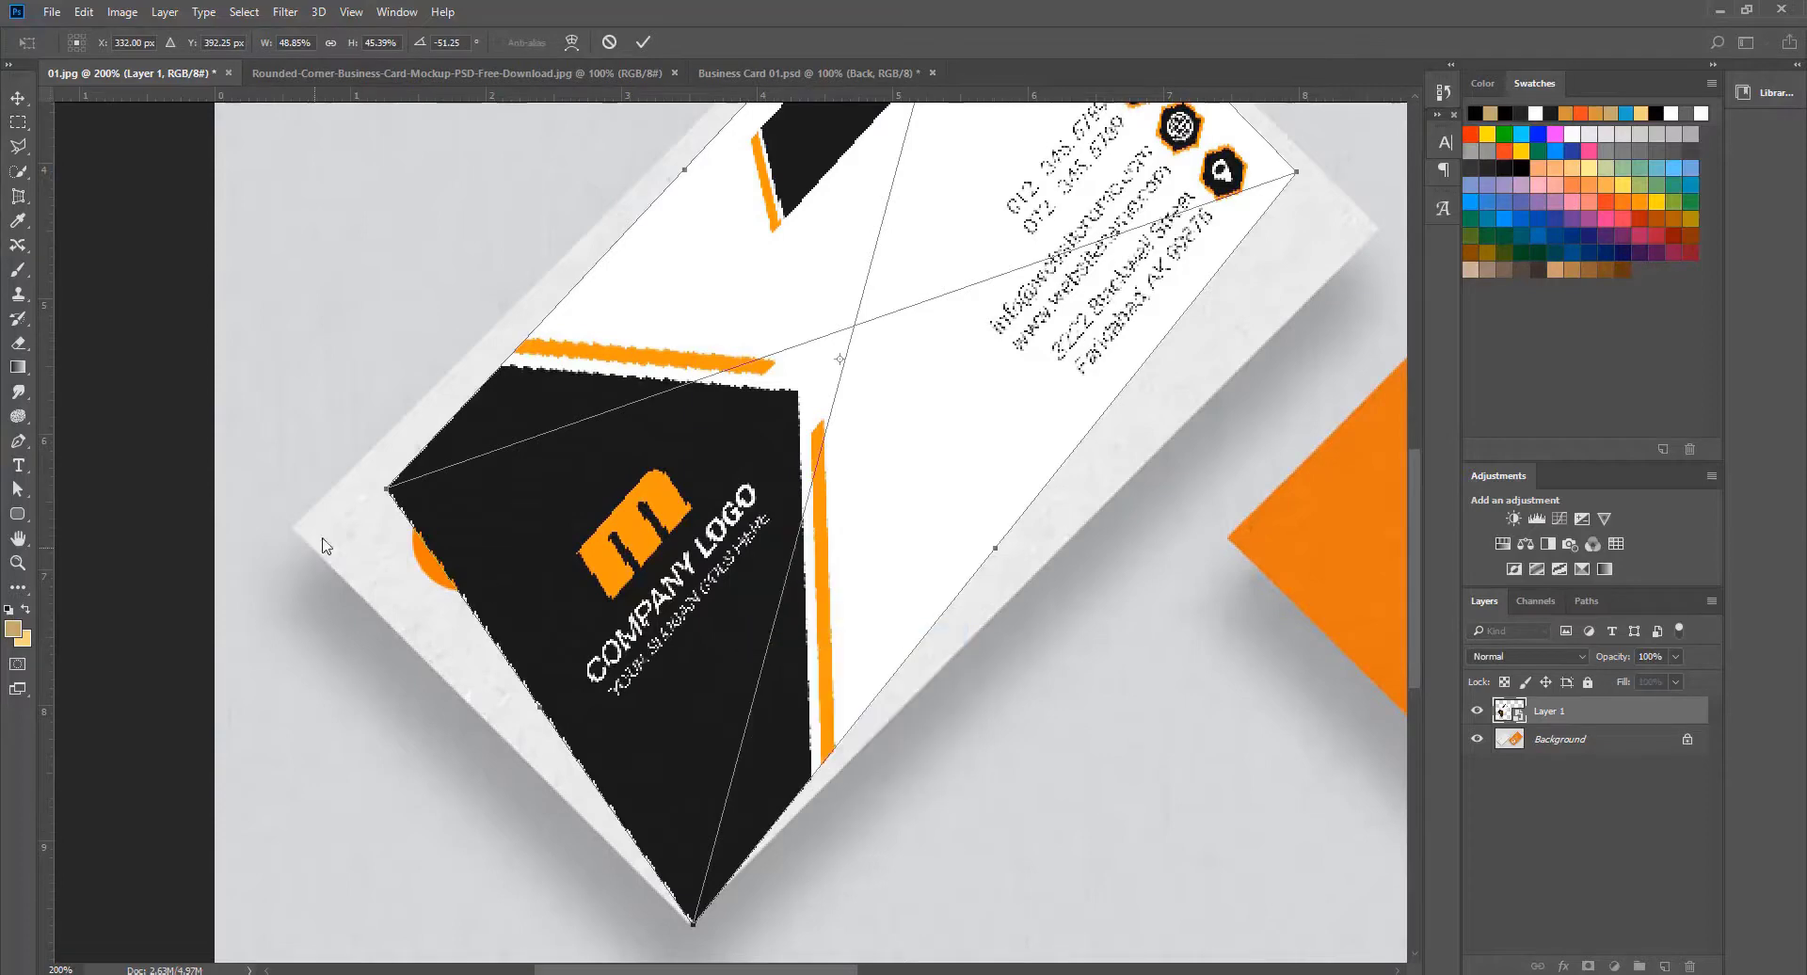
{"action": "left_click_drag", "start_coordinate": [385, 493], "coordinate": [275, 544]}
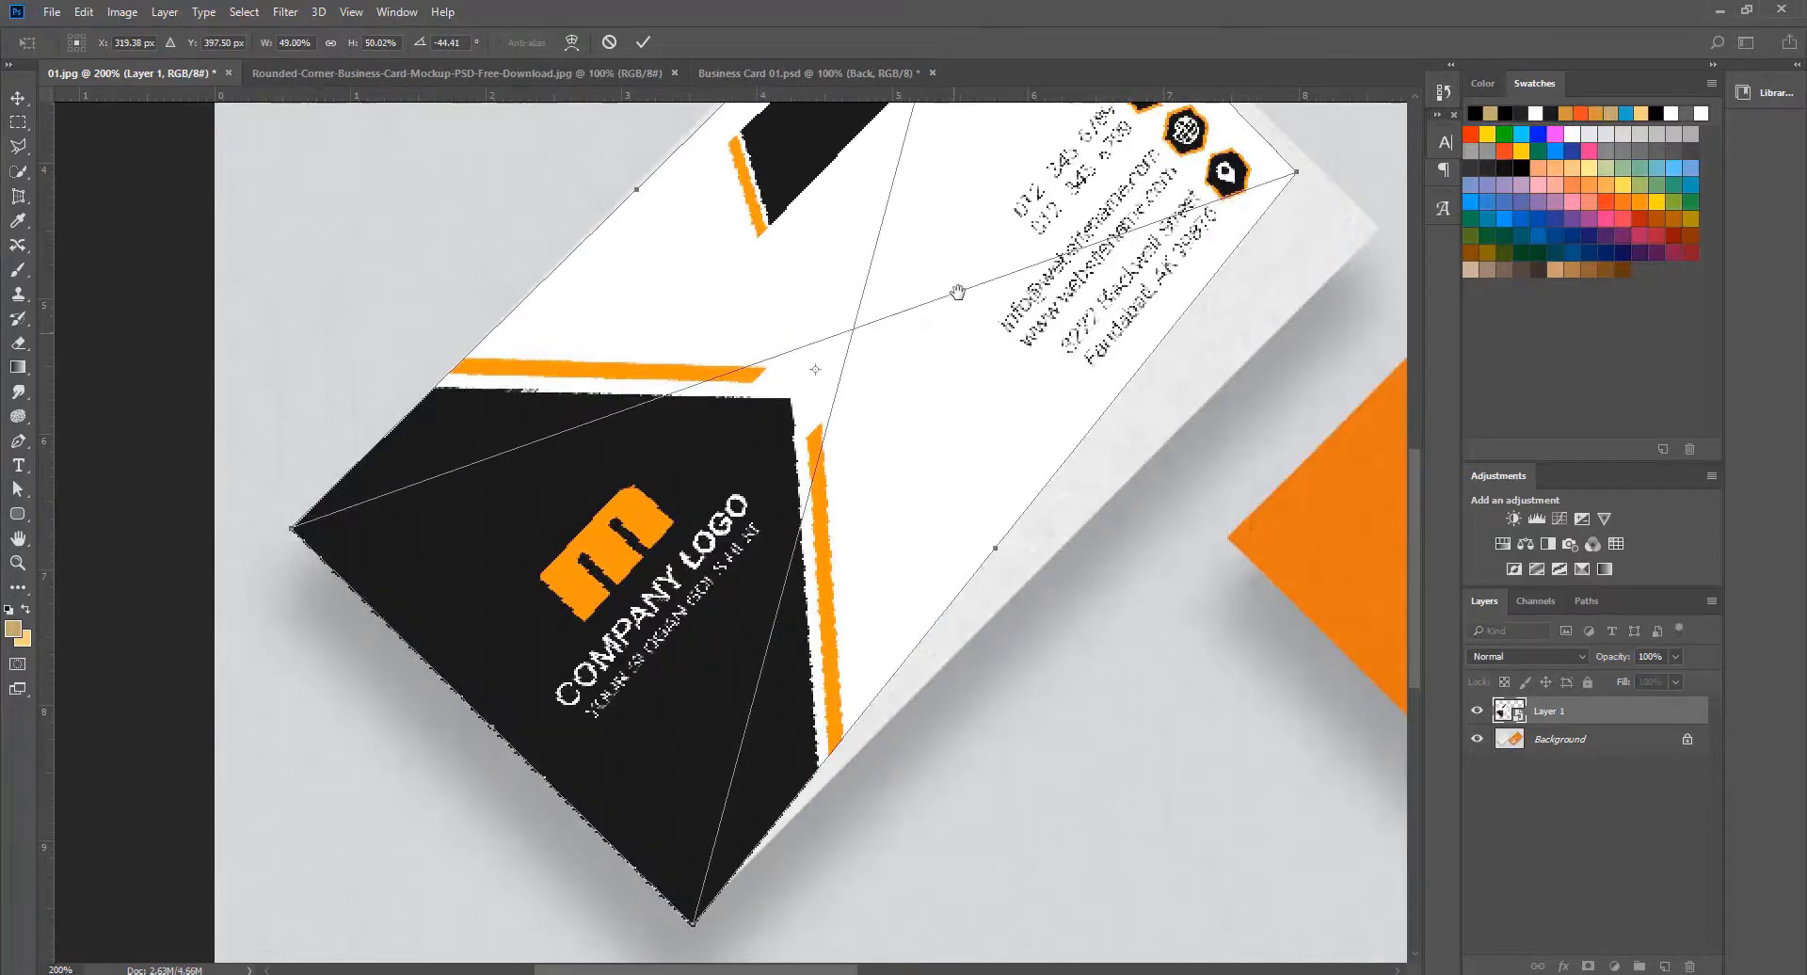
{"action": "scroll", "coordinate": [852, 513], "scroll_direction": "up", "scroll_amount": 5}
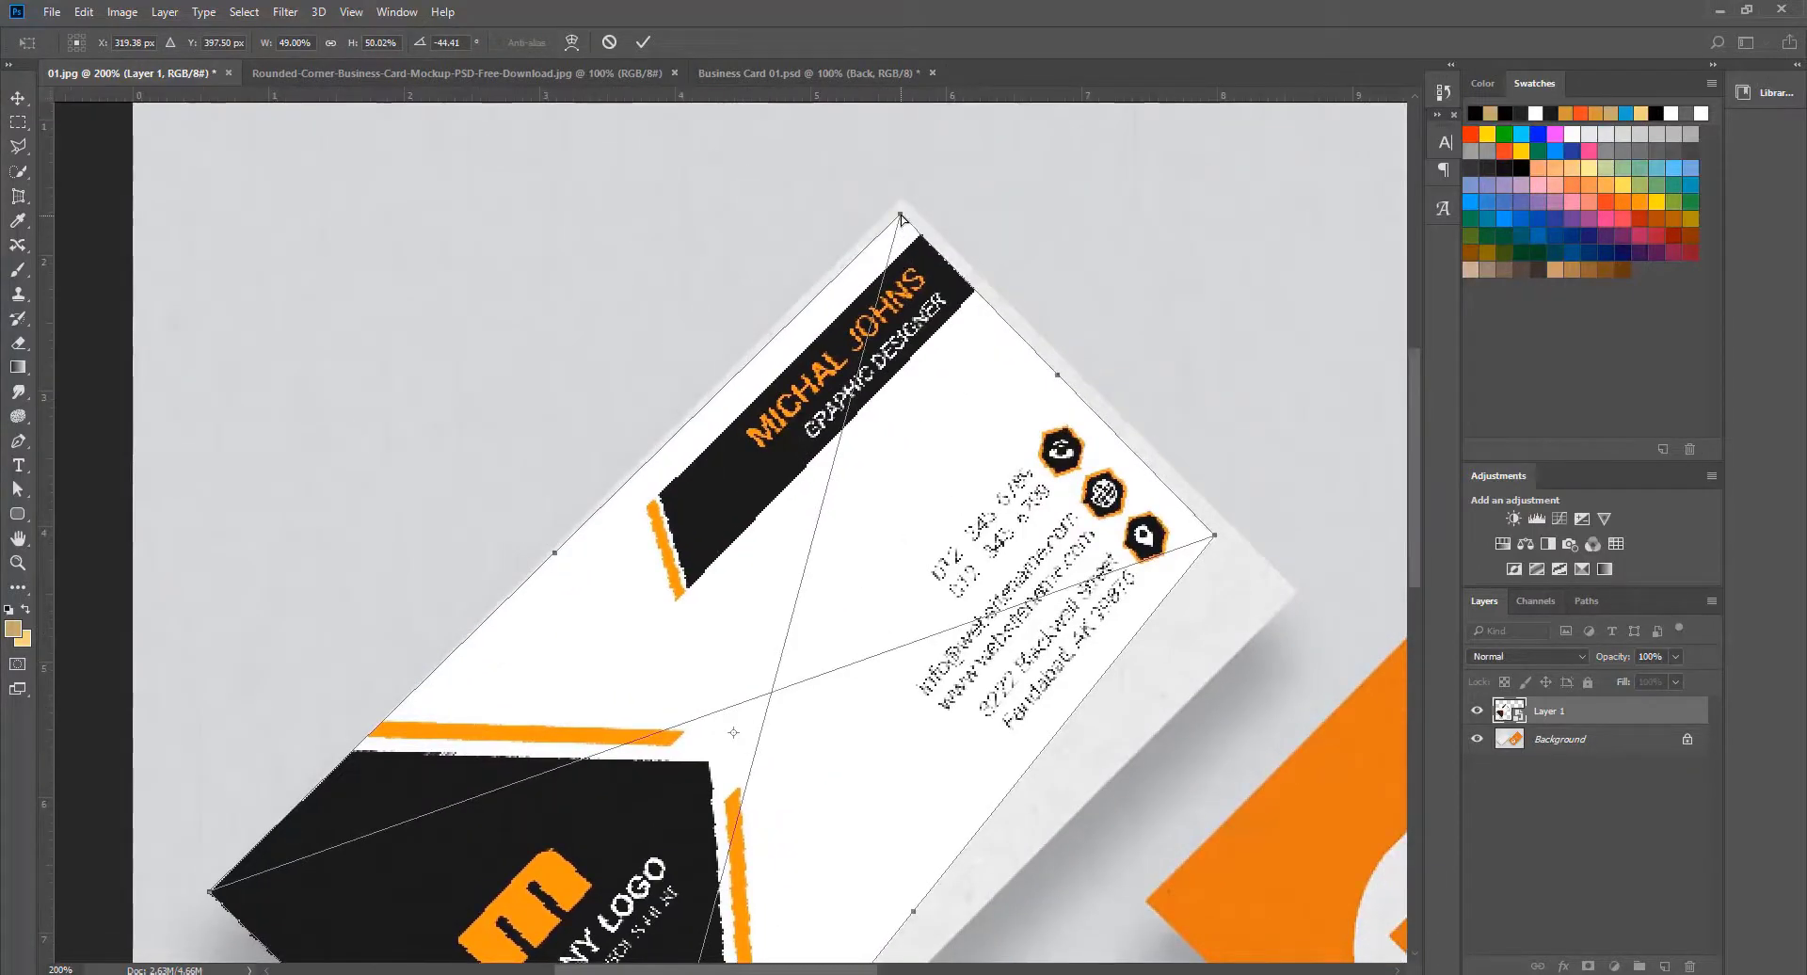
{"action": "left_click_drag", "start_coordinate": [903, 224], "coordinate": [904, 209]}
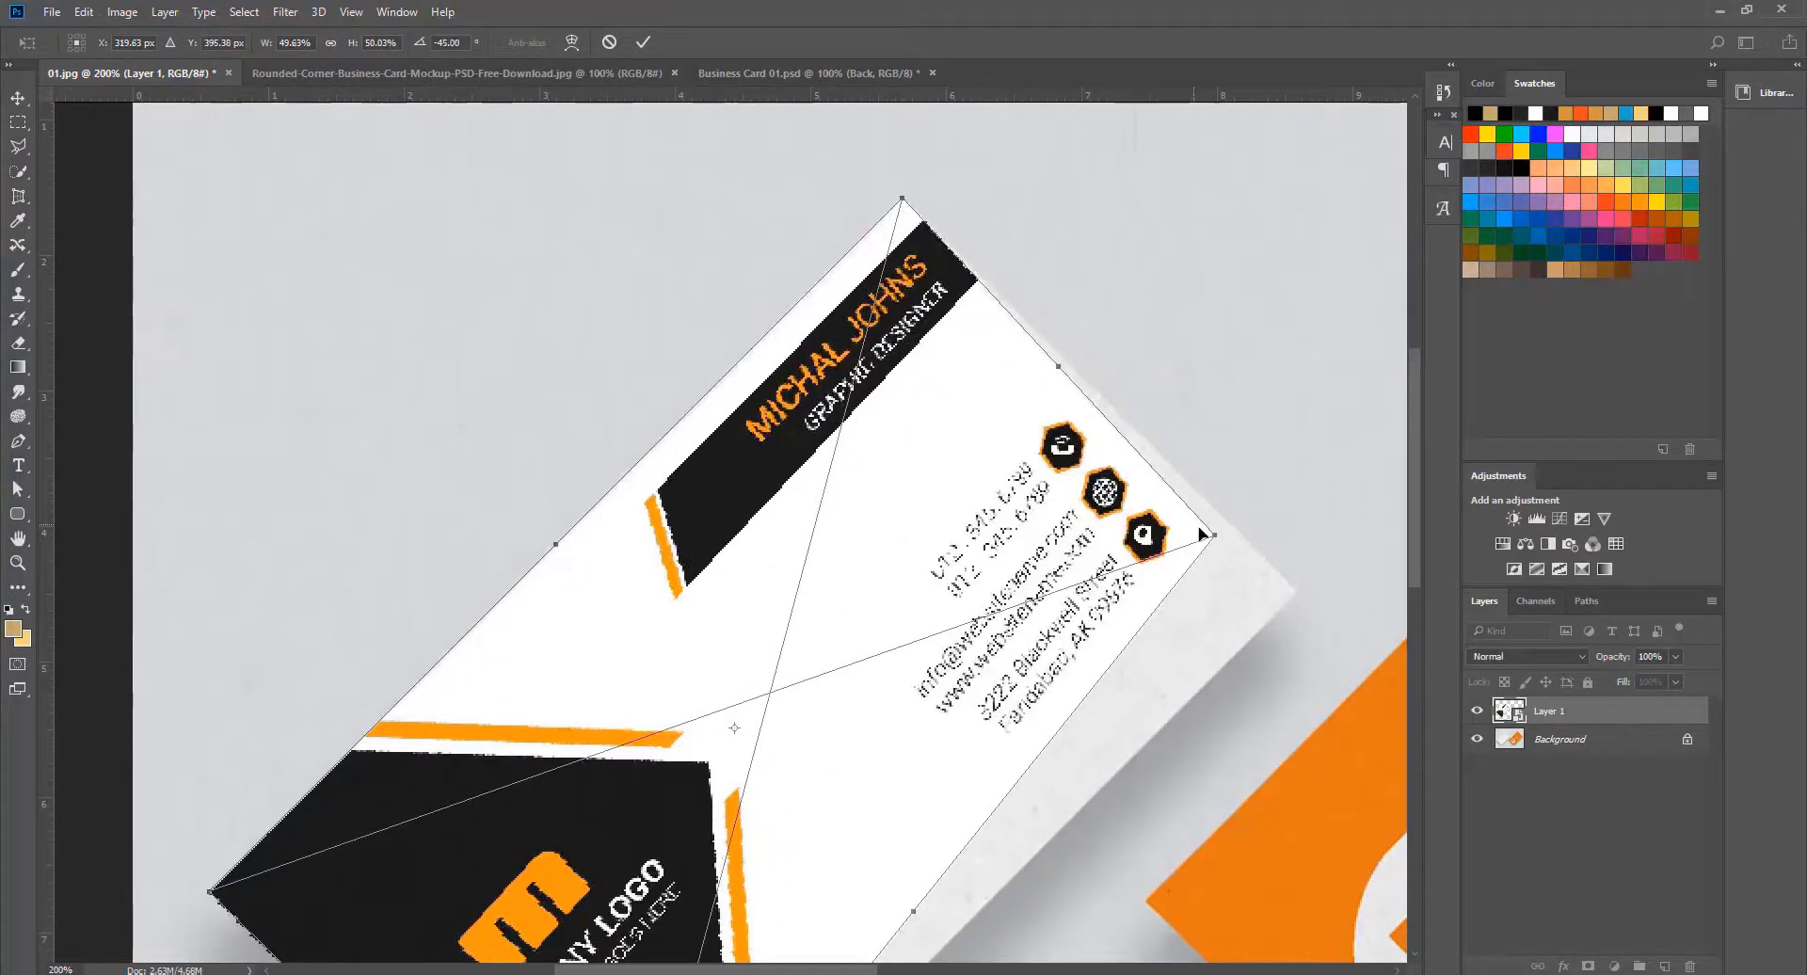
{"action": "left_click_drag", "start_coordinate": [1215, 538], "coordinate": [1295, 570]}
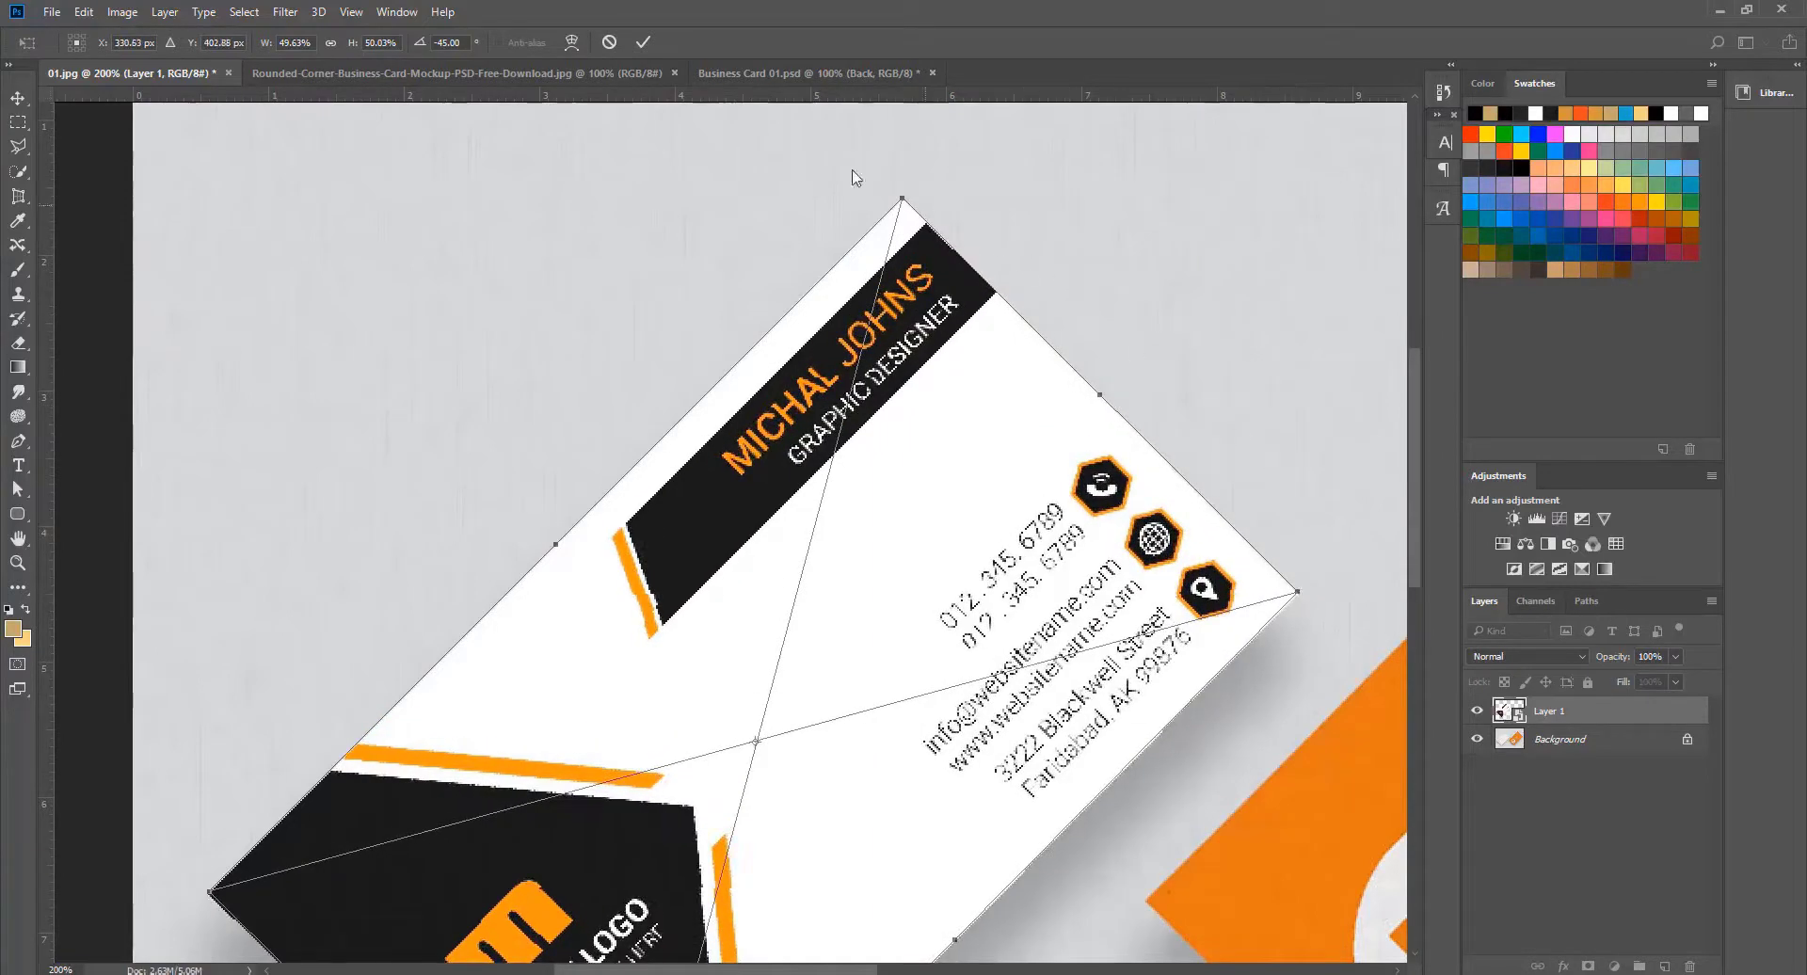
{"action": "left_click", "coordinate": [642, 42]}
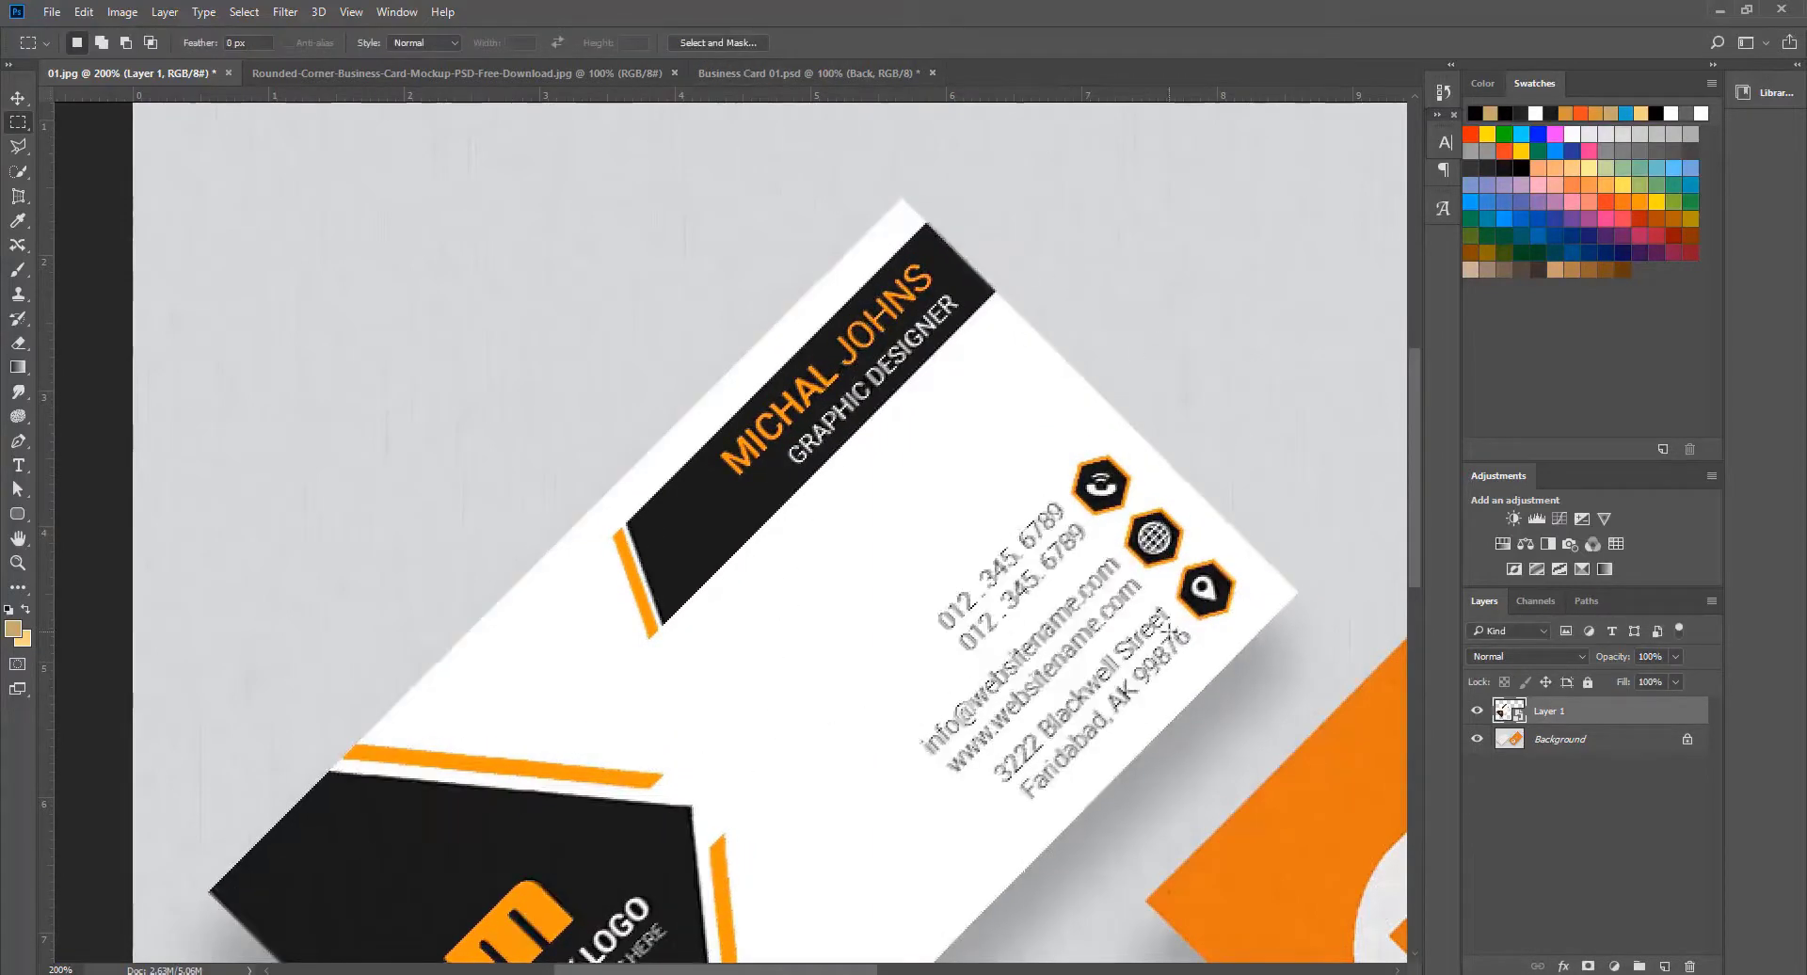
Step: Compare the placed design with the original card by toggling its visibility, and rename its layer Back Side
{"action": "left_click", "coordinate": [900, 476], "text": "alt"}
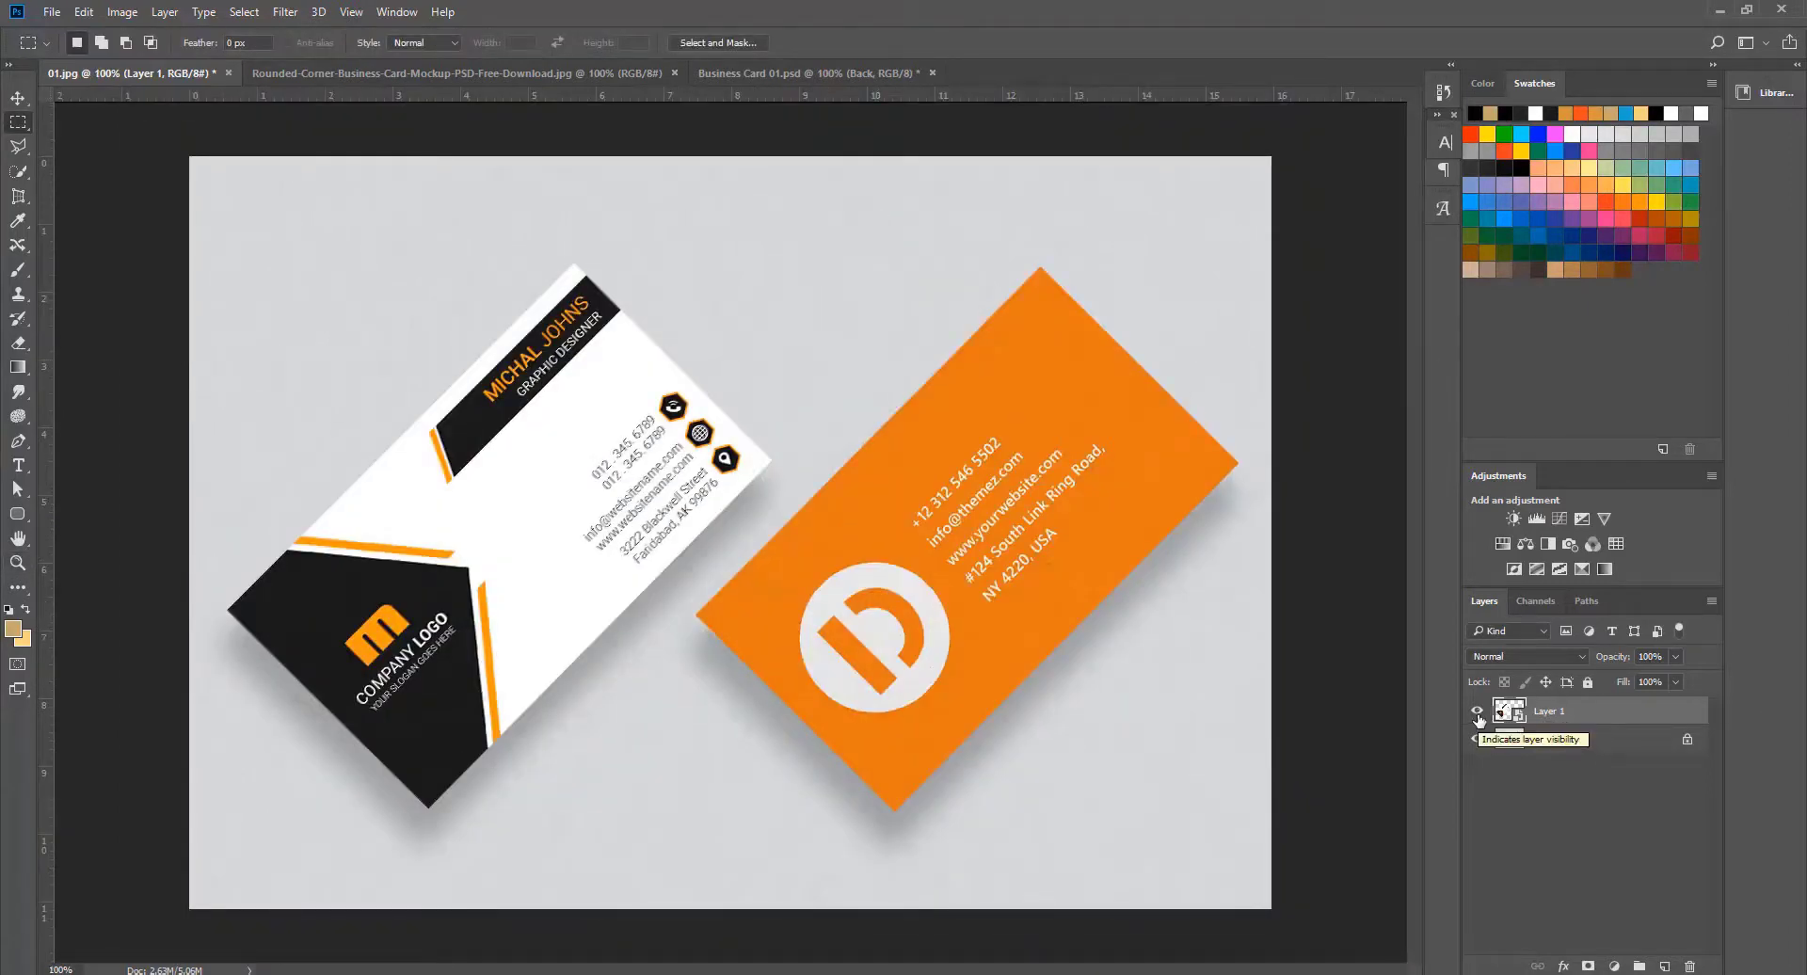
{"action": "left_click", "coordinate": [1477, 716]}
{"action": "left_click", "coordinate": [1477, 712]}
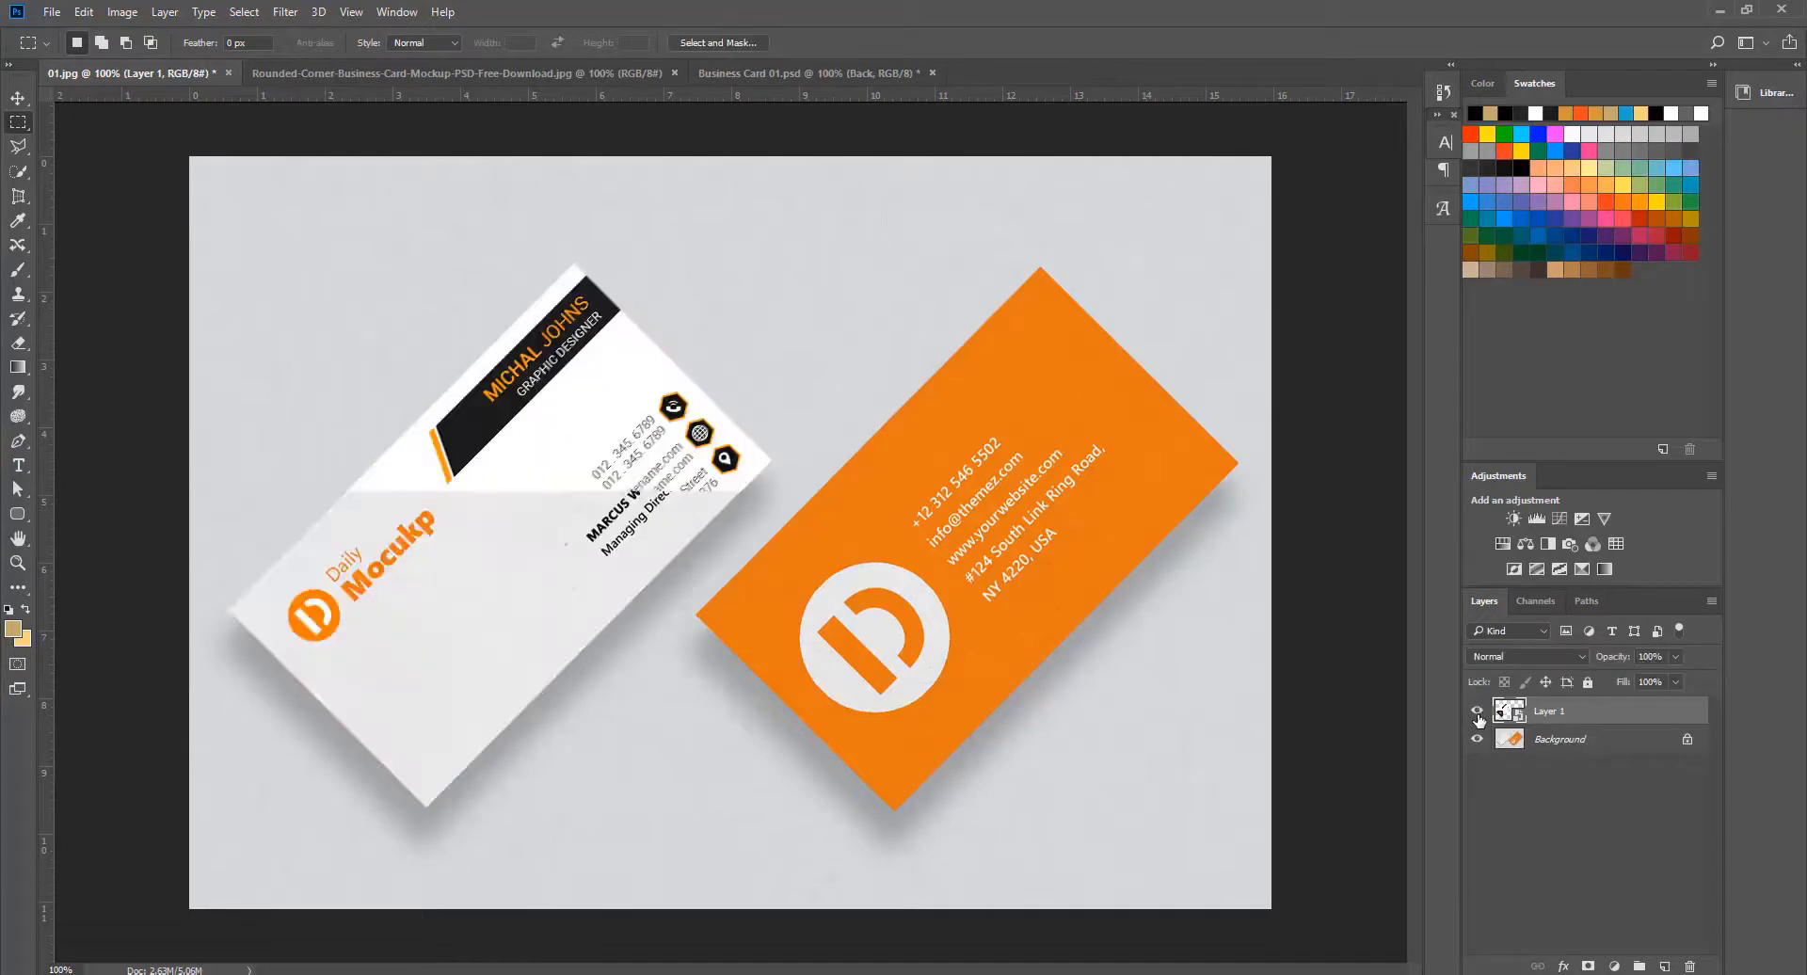
{"action": "double_click", "coordinate": [1557, 713]}
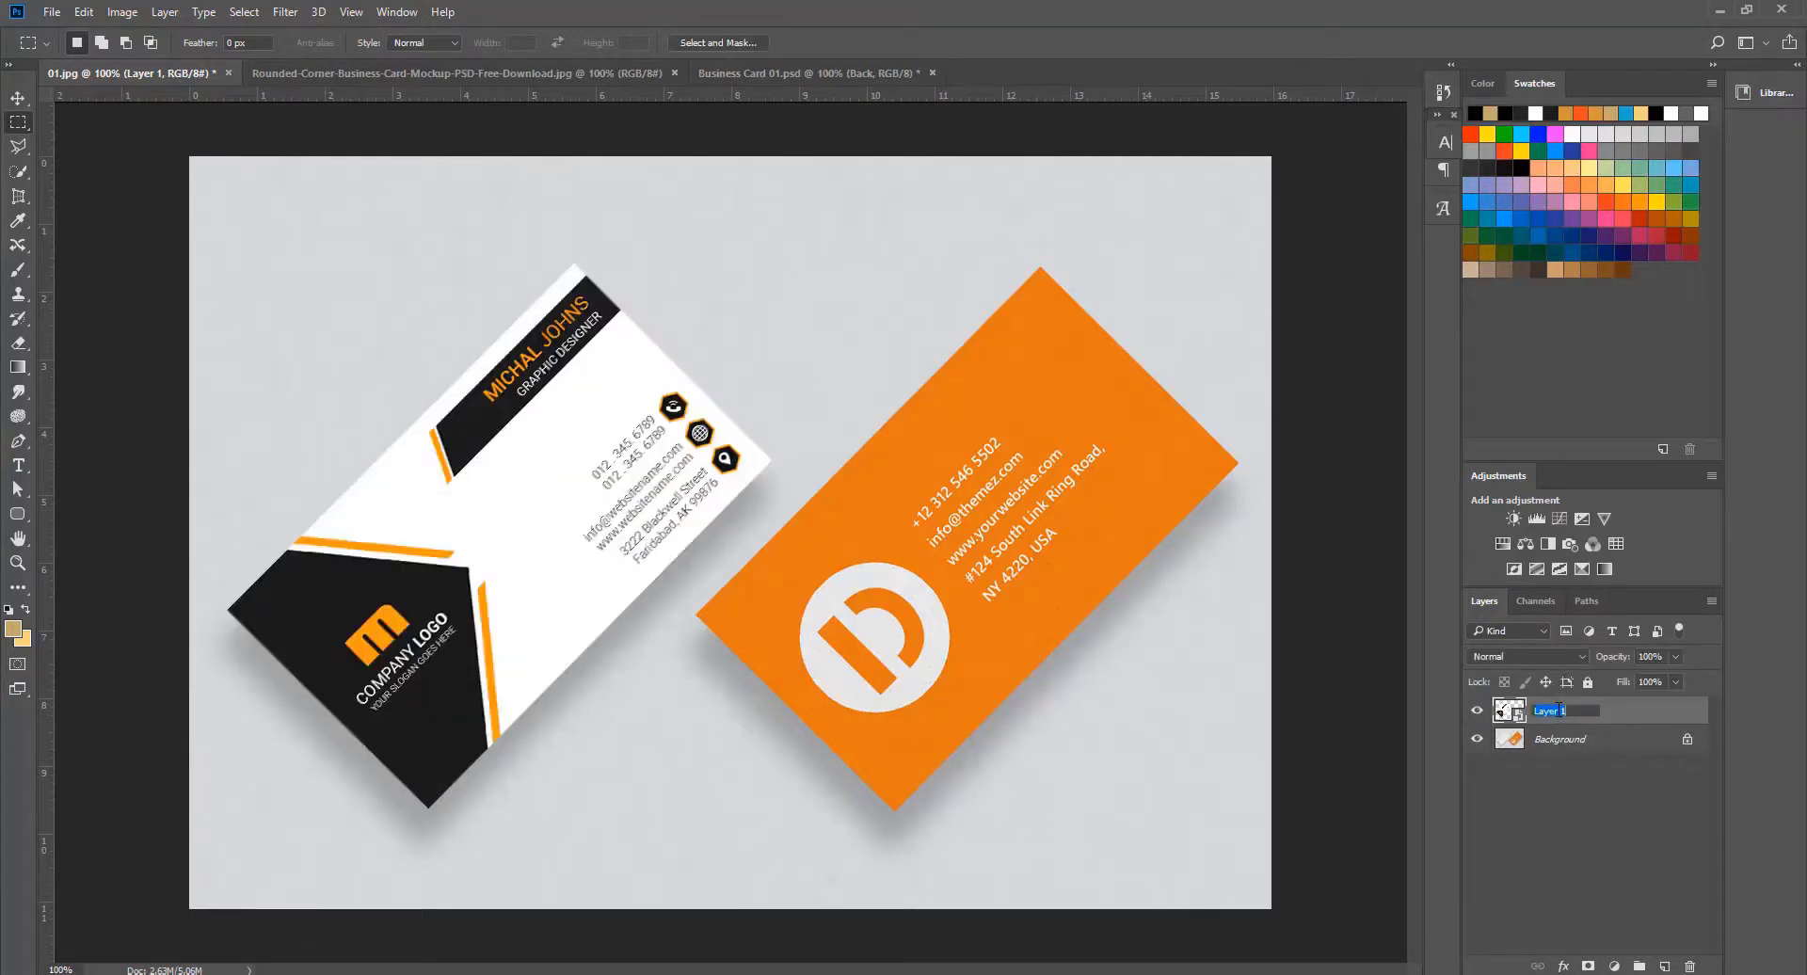
{"action": "type", "text": "Back Side"}
{"action": "key", "text": "Return"}
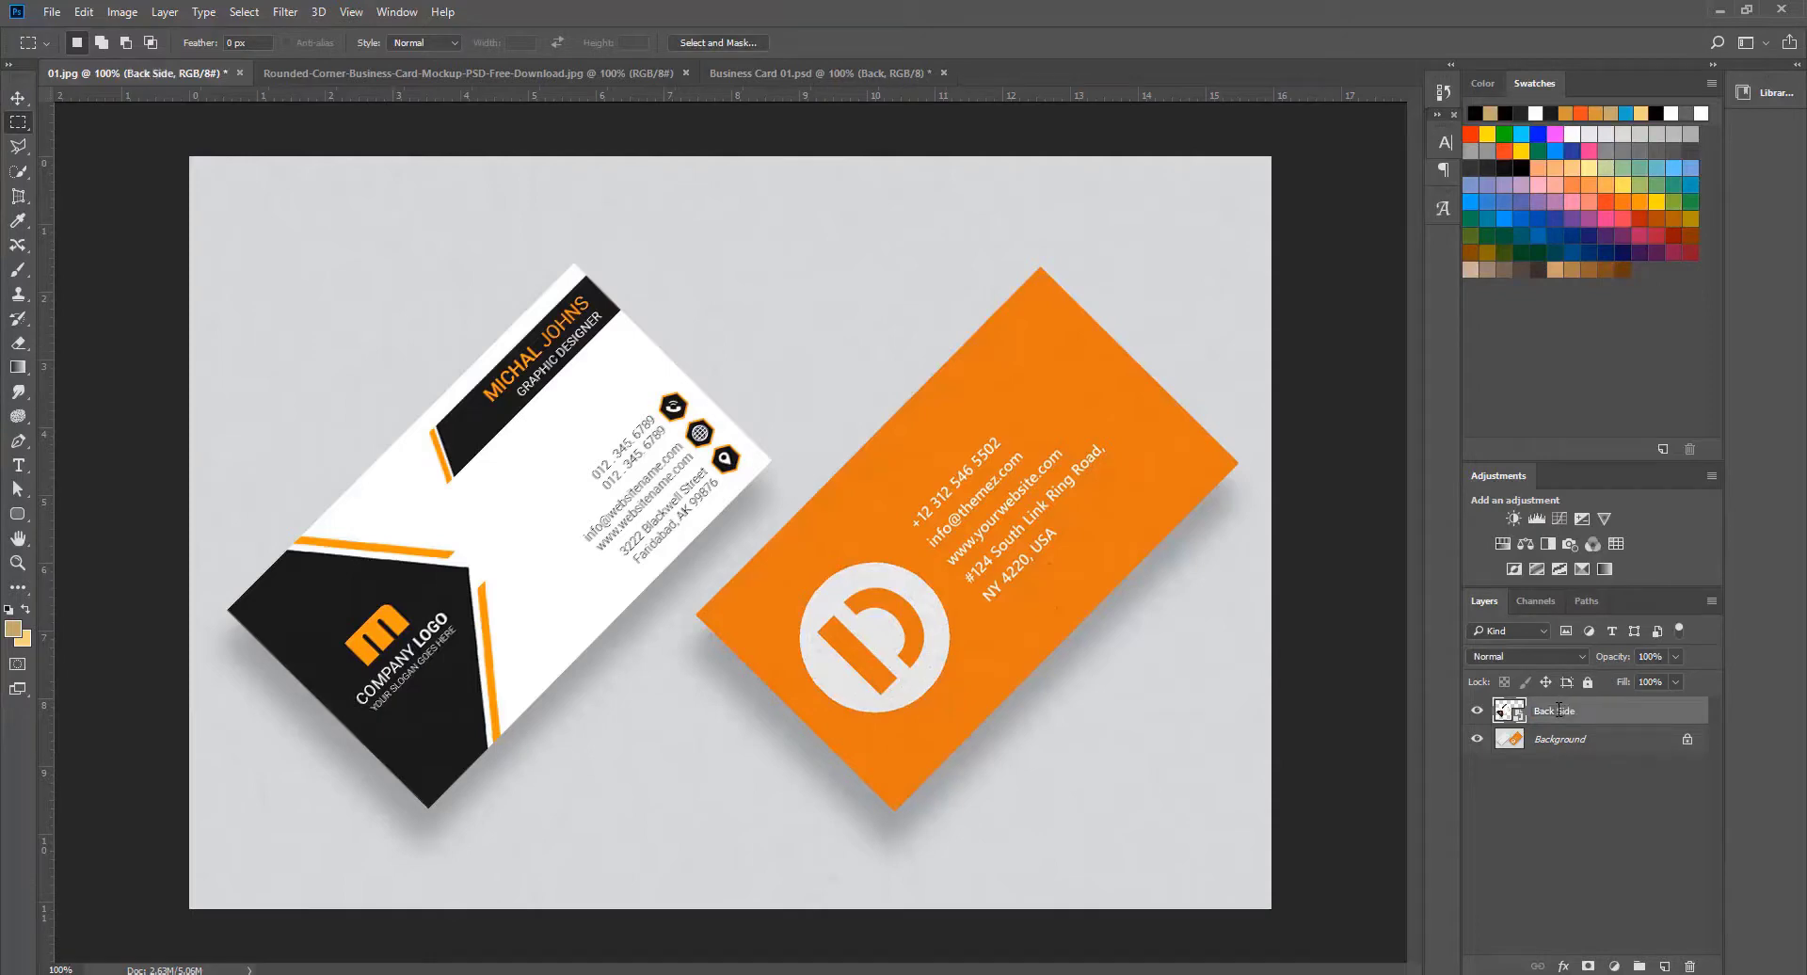
Step: Copy the merged back design from Business Card 01.psd, paste it into the Back Side smart object, save the contents and close them
{"action": "left_click", "coordinate": [778, 74]}
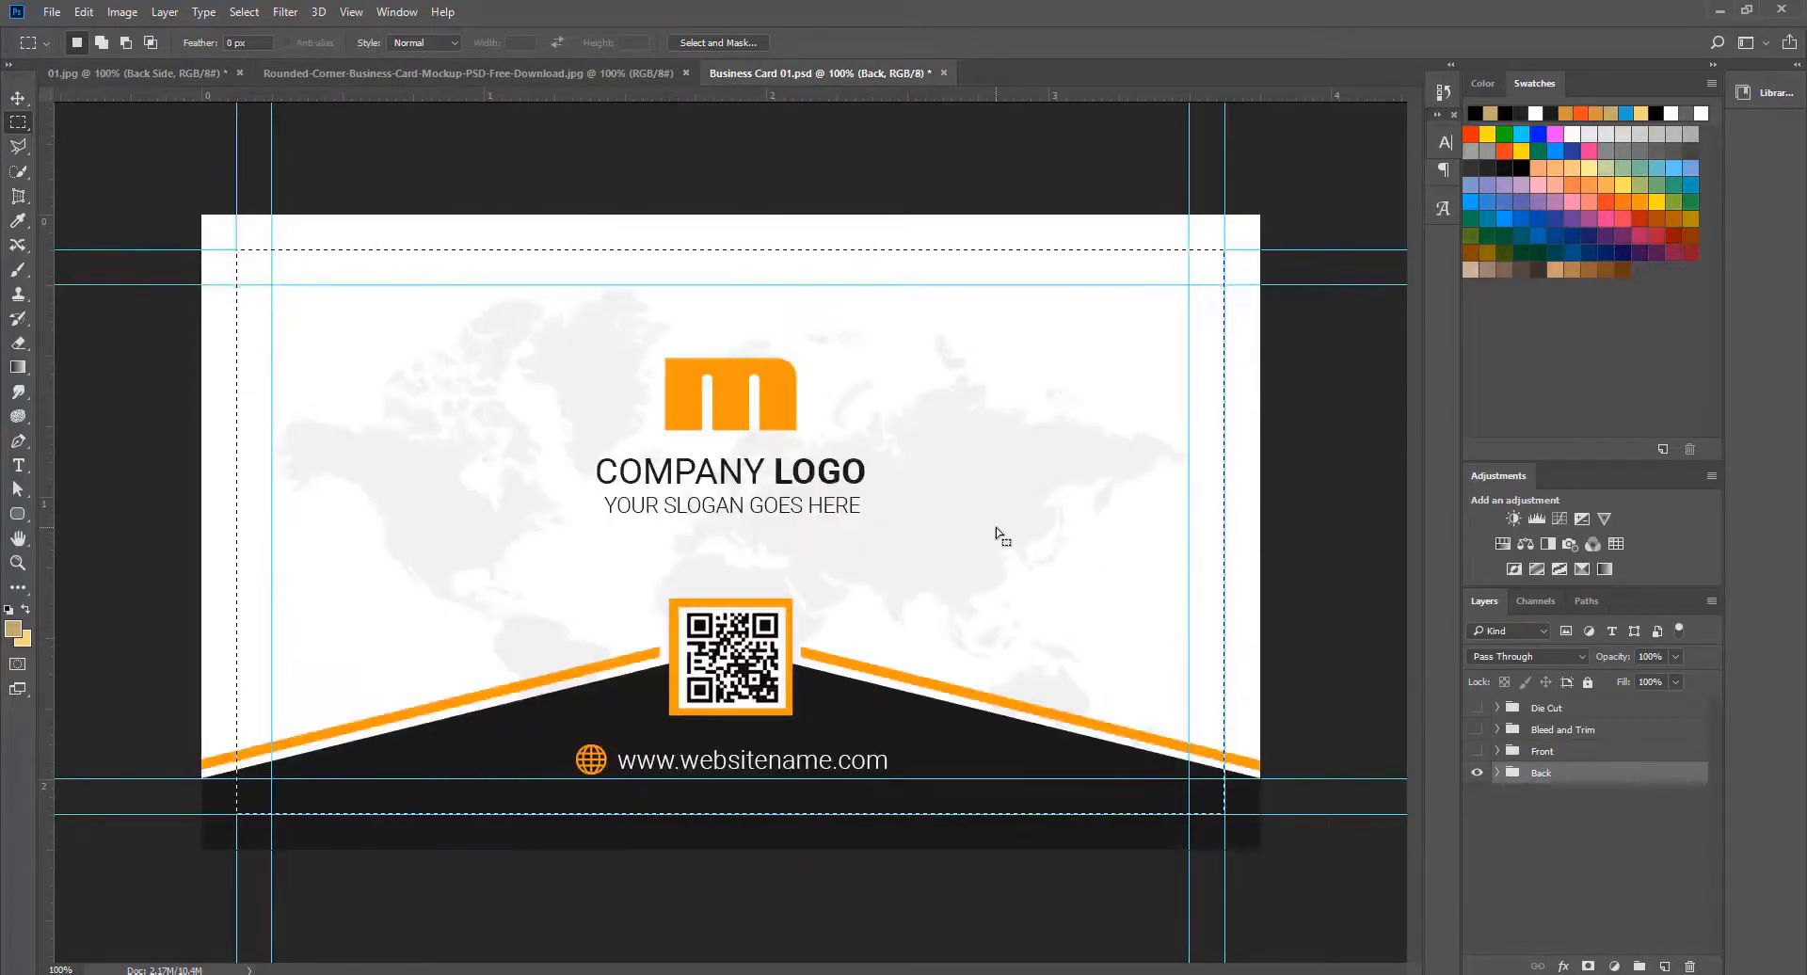
{"action": "left_click", "coordinate": [150, 73]}
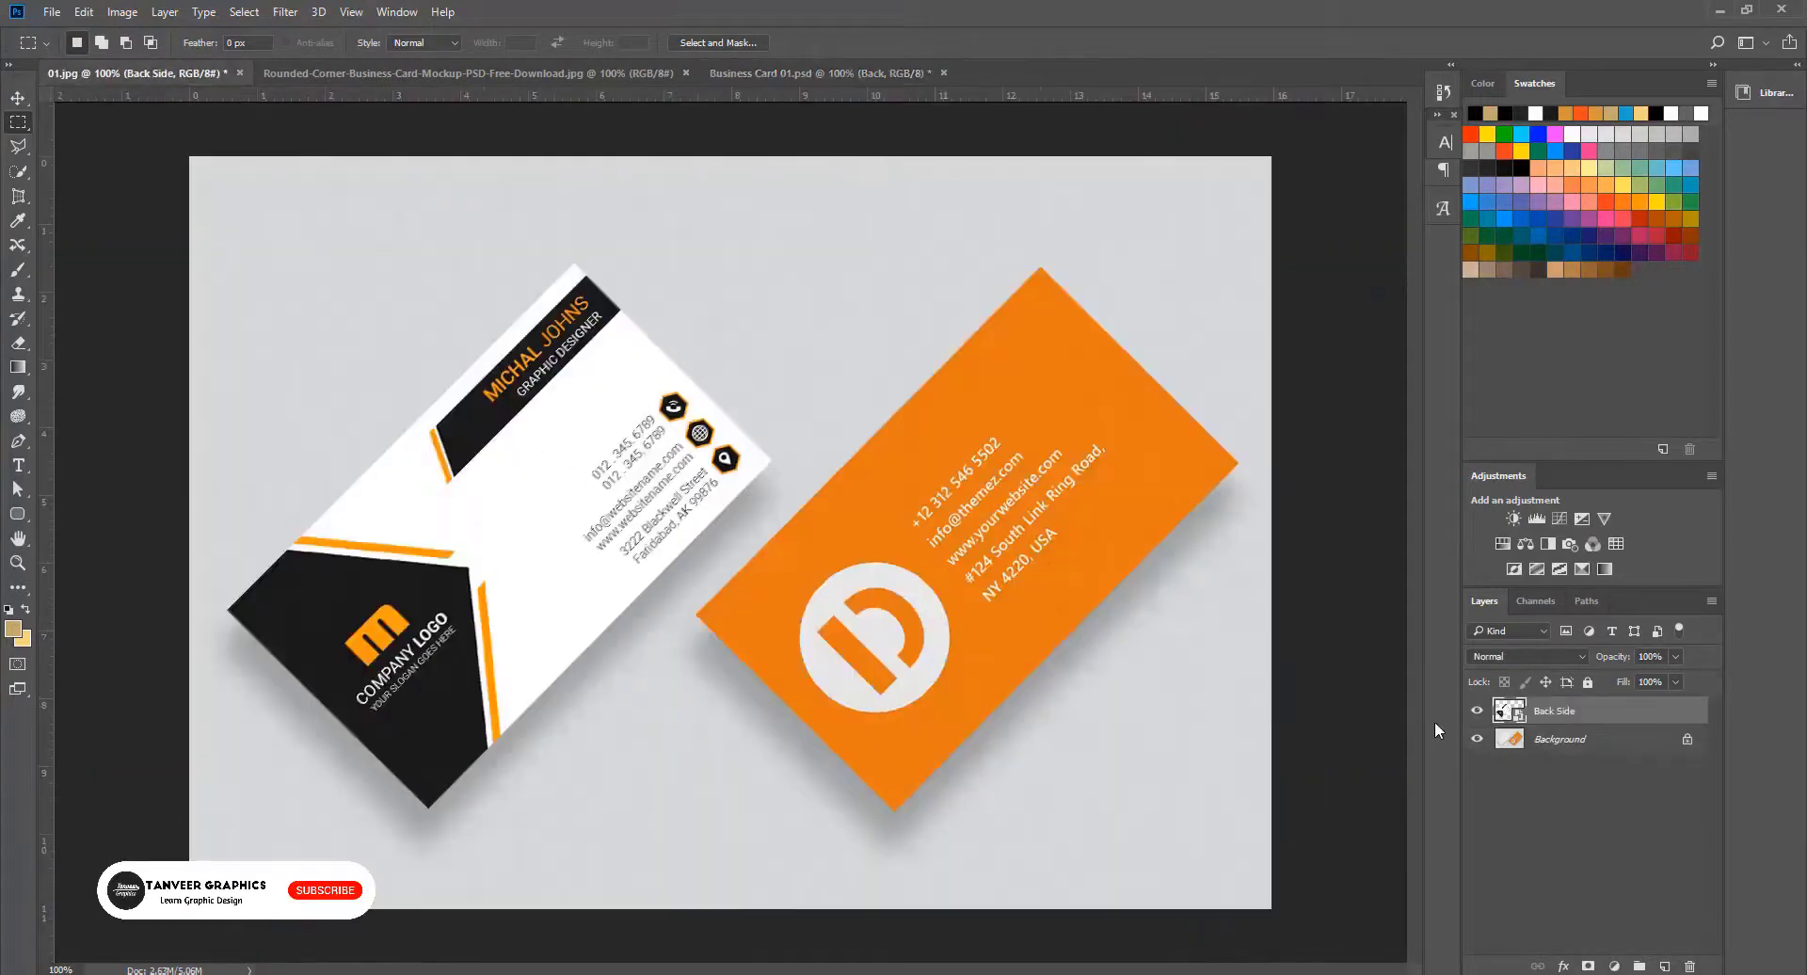
{"action": "double_click", "coordinate": [1509, 712]}
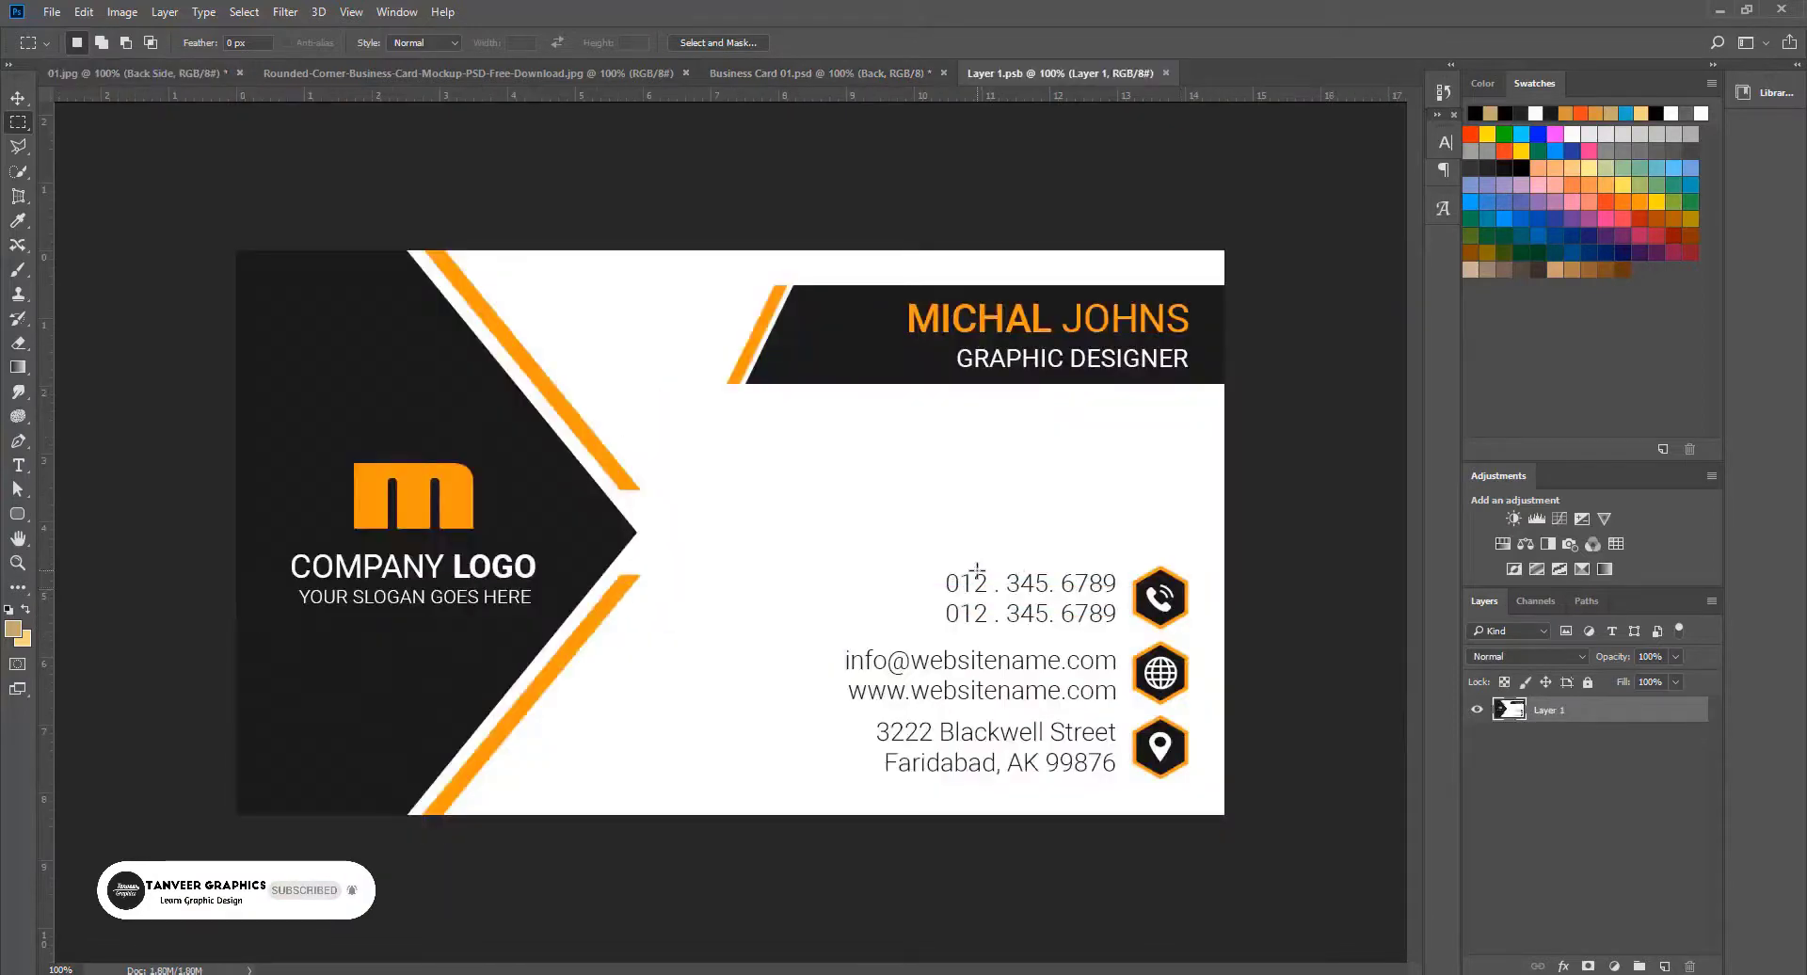
{"action": "key", "text": "ctrl+v"}
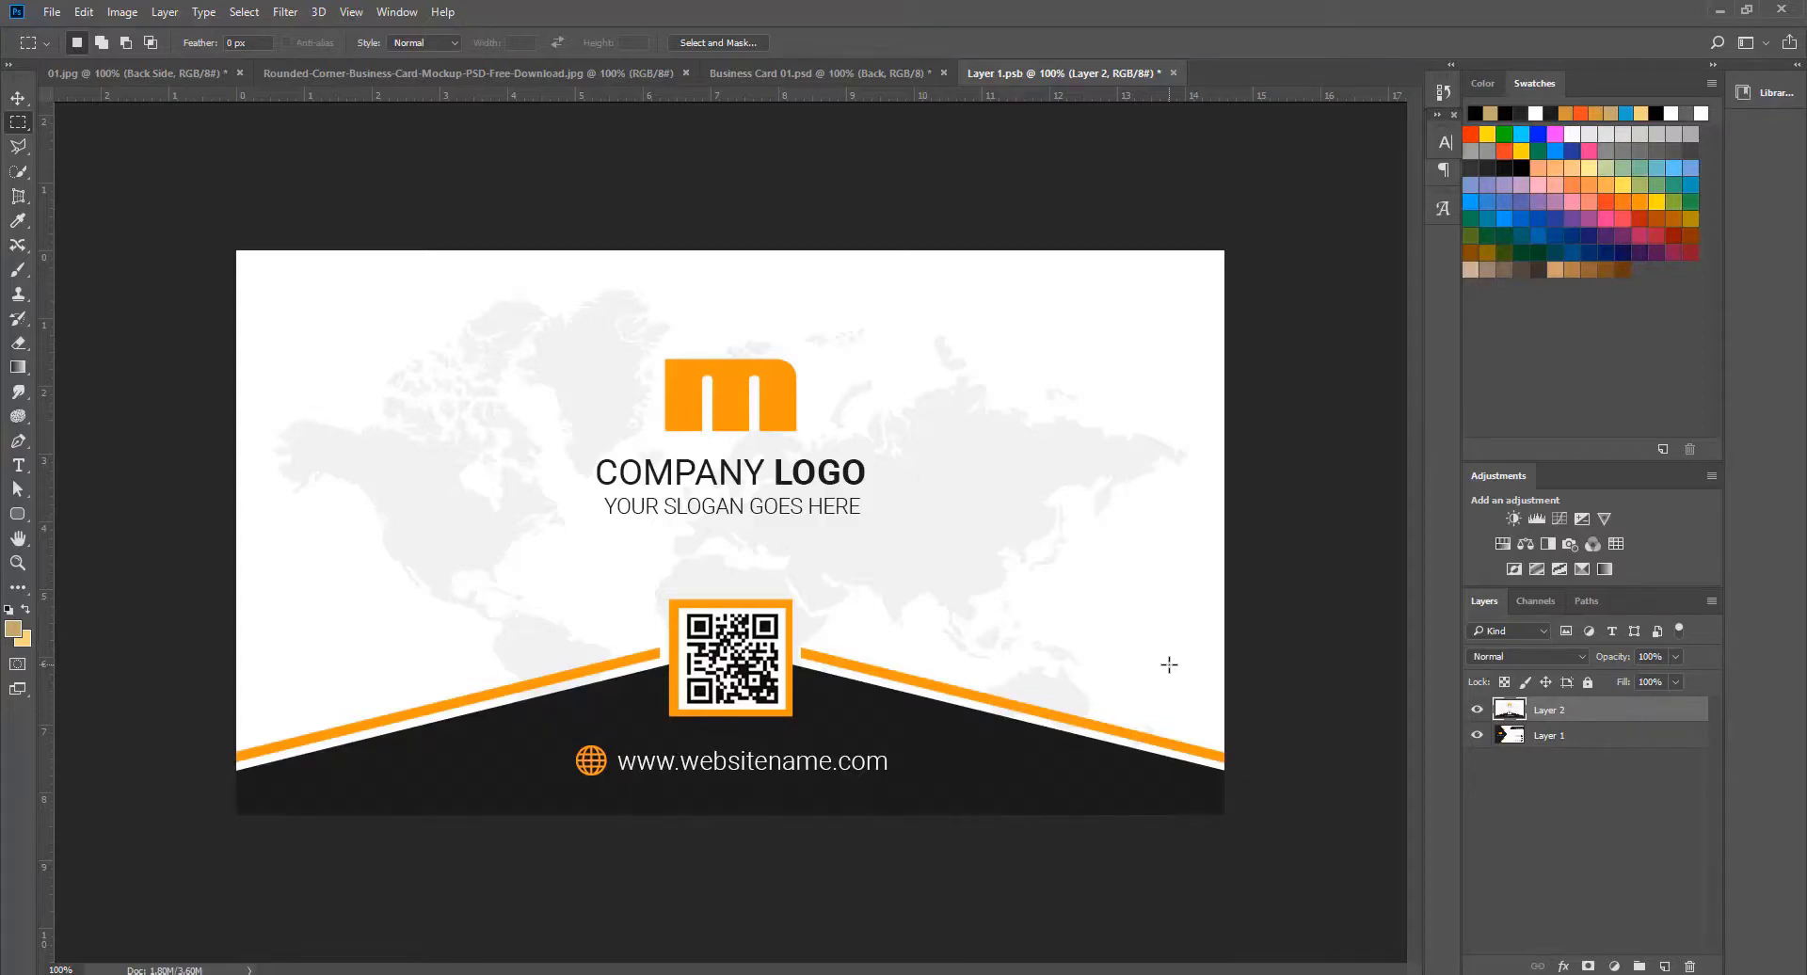
{"action": "key", "text": "ctrl+s"}
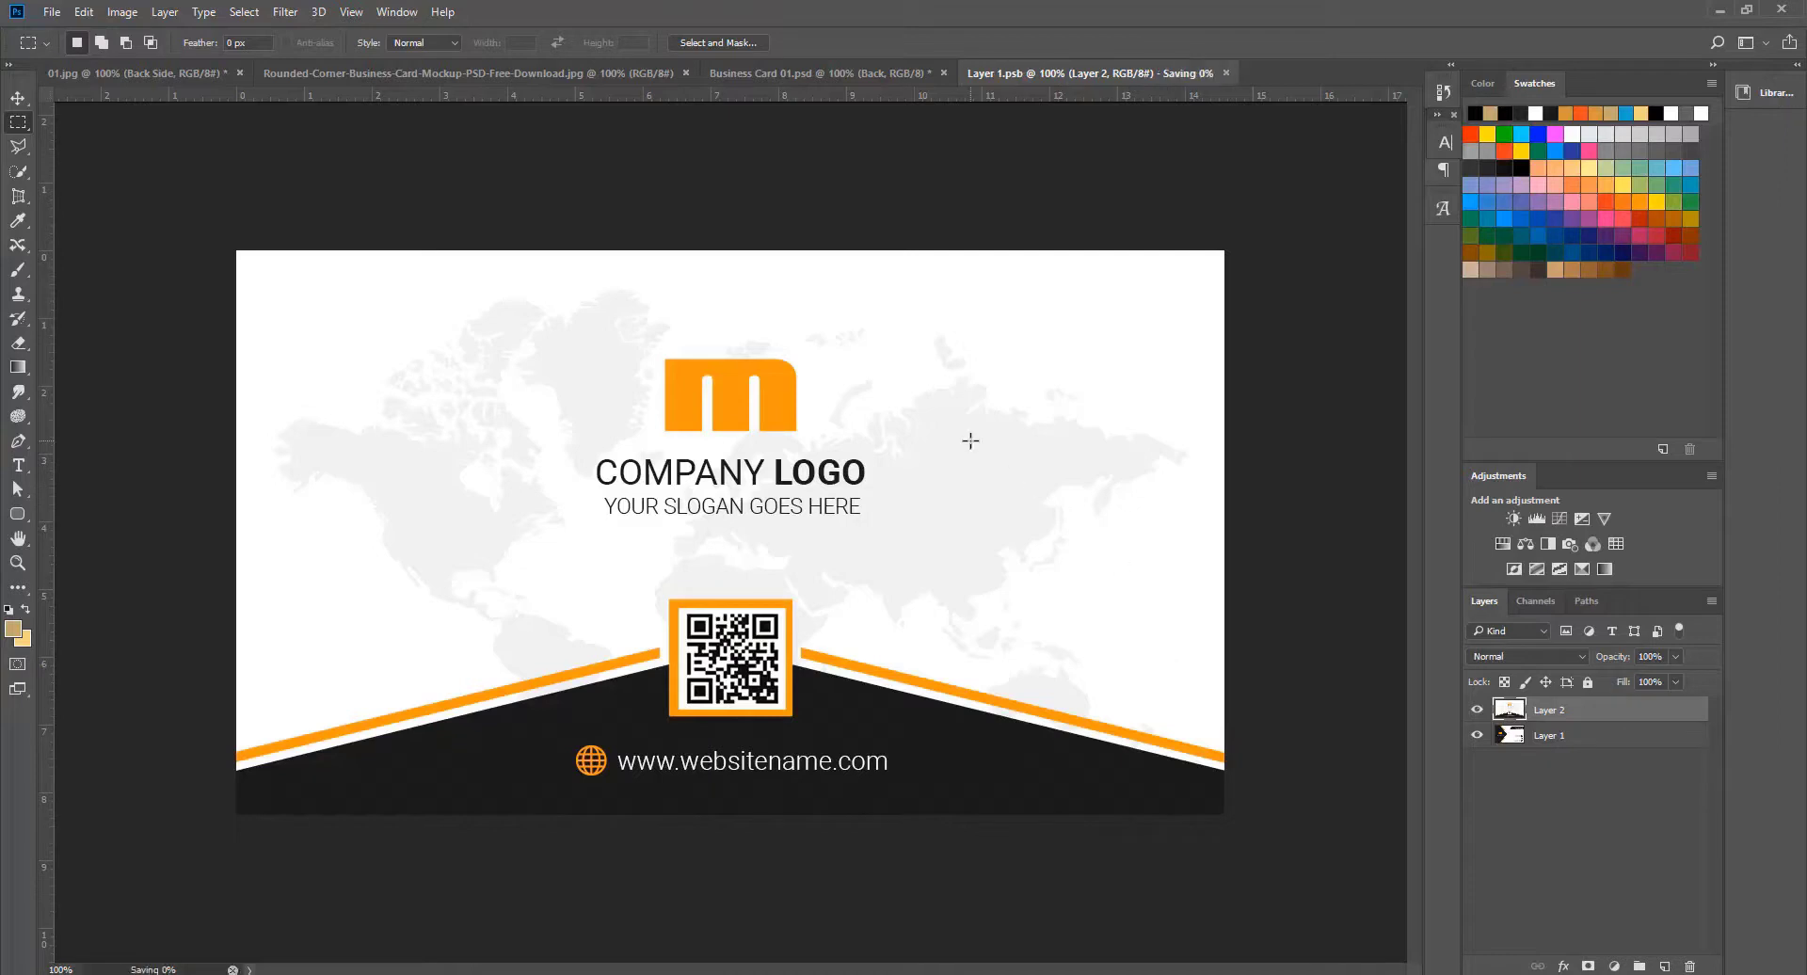
{"action": "left_click", "coordinate": [145, 75]}
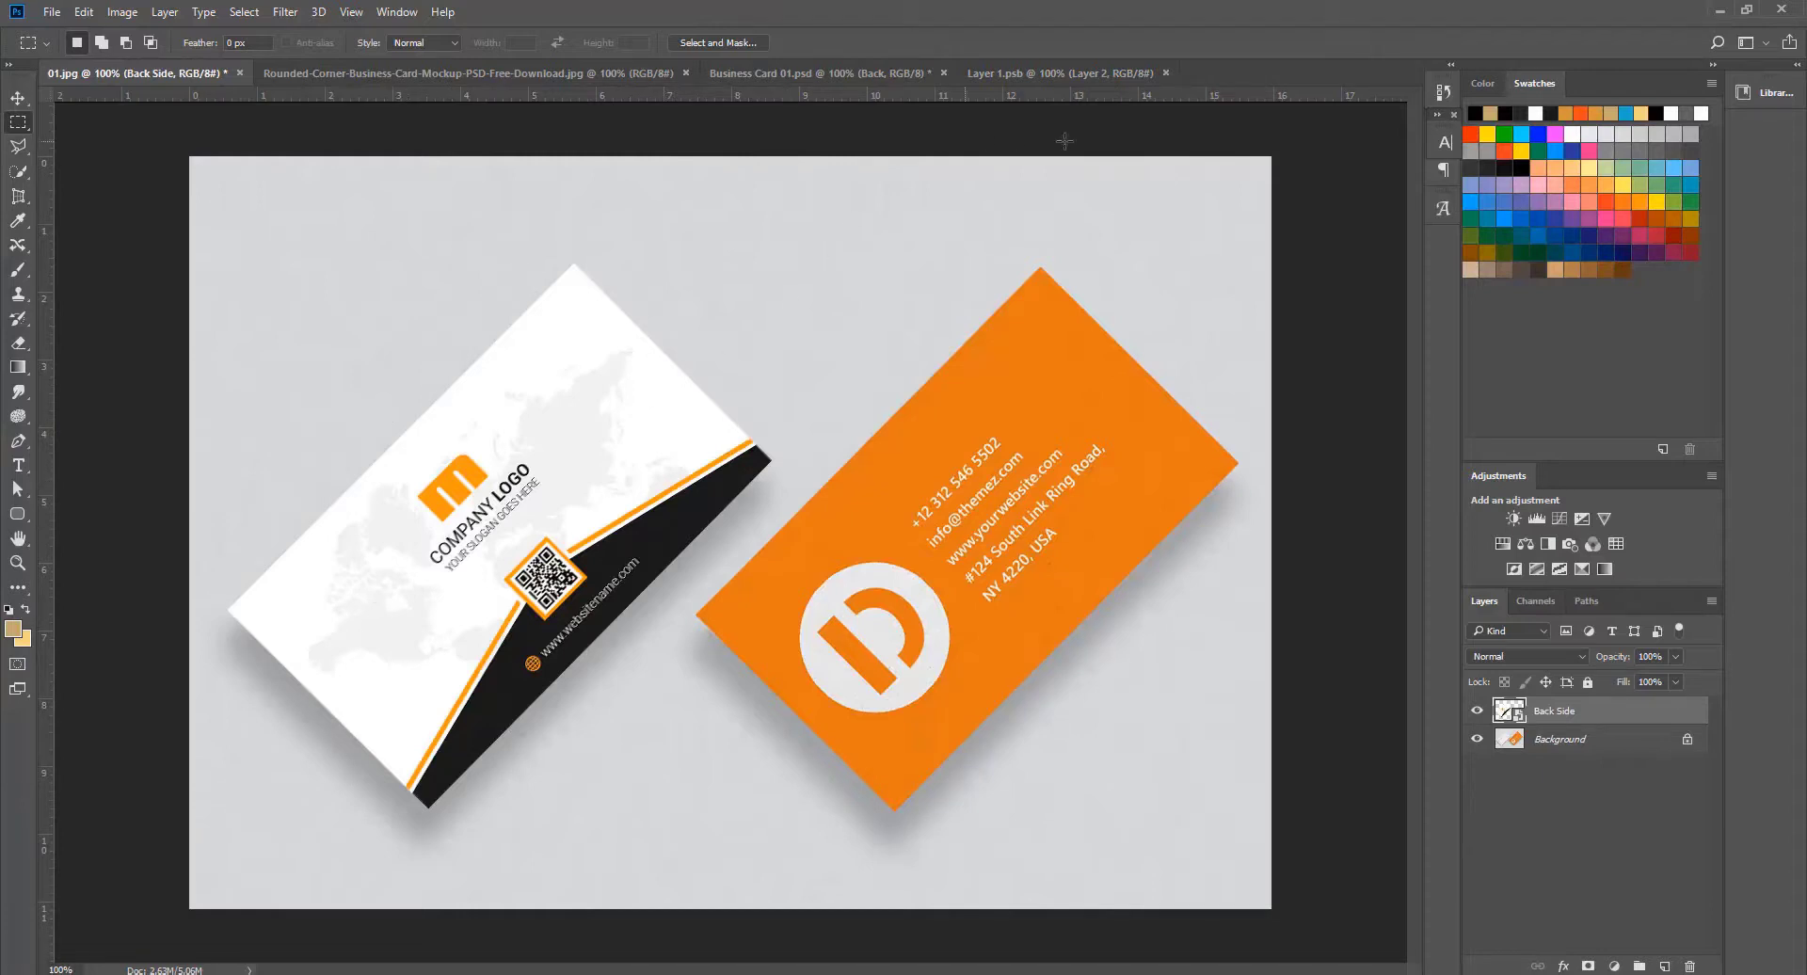
{"action": "left_click", "coordinate": [1165, 73]}
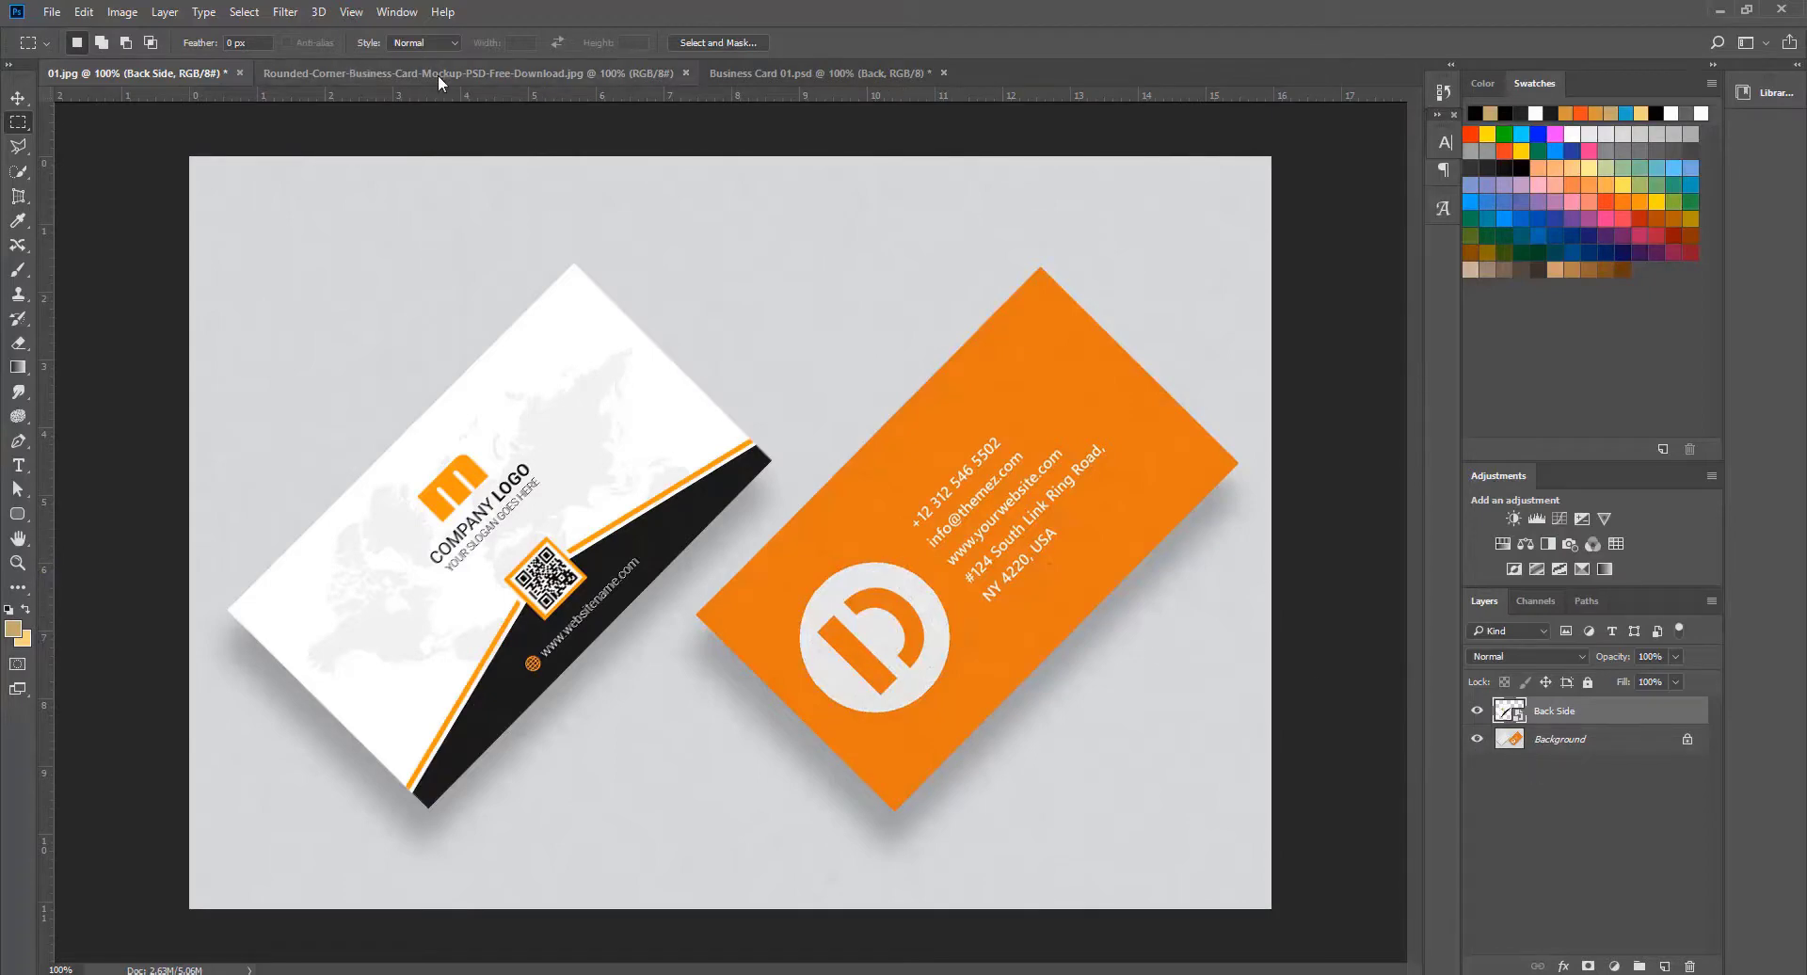
Step: Make the Front group visible in Business Card 01.psd and copy the selected card area merged
{"action": "left_click", "coordinate": [828, 73]}
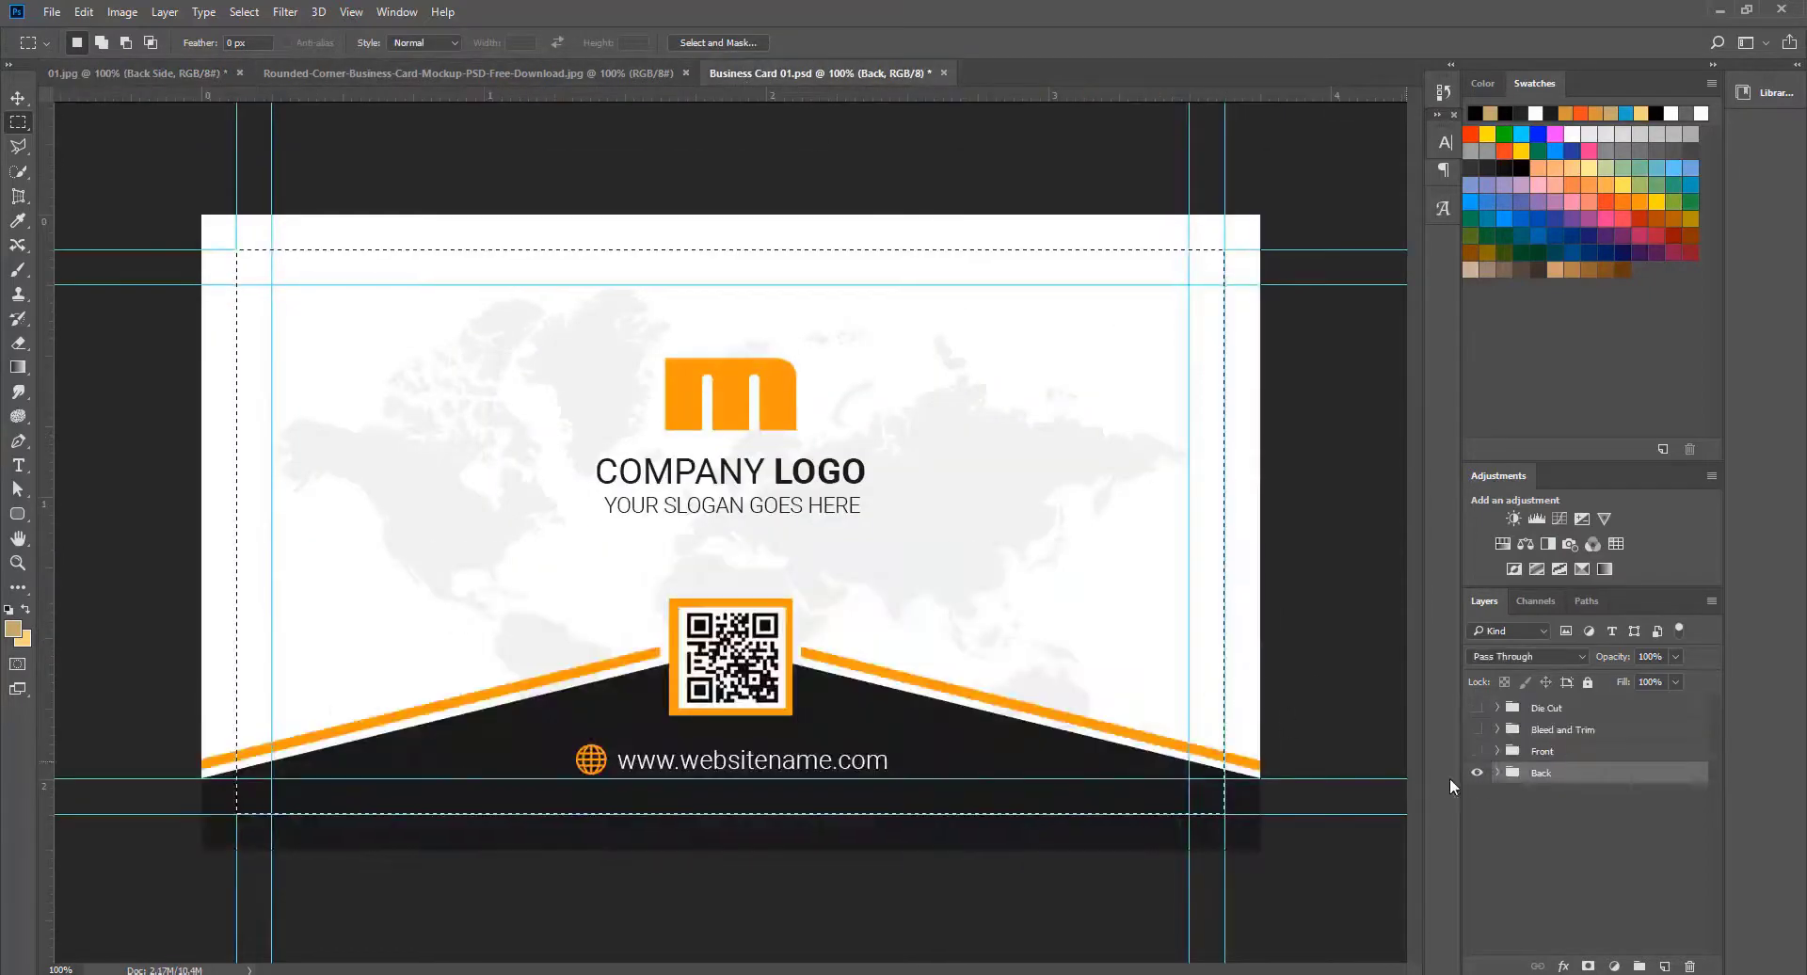
{"action": "left_click", "coordinate": [1477, 751]}
{"action": "key", "text": "ctrl+shift+c"}
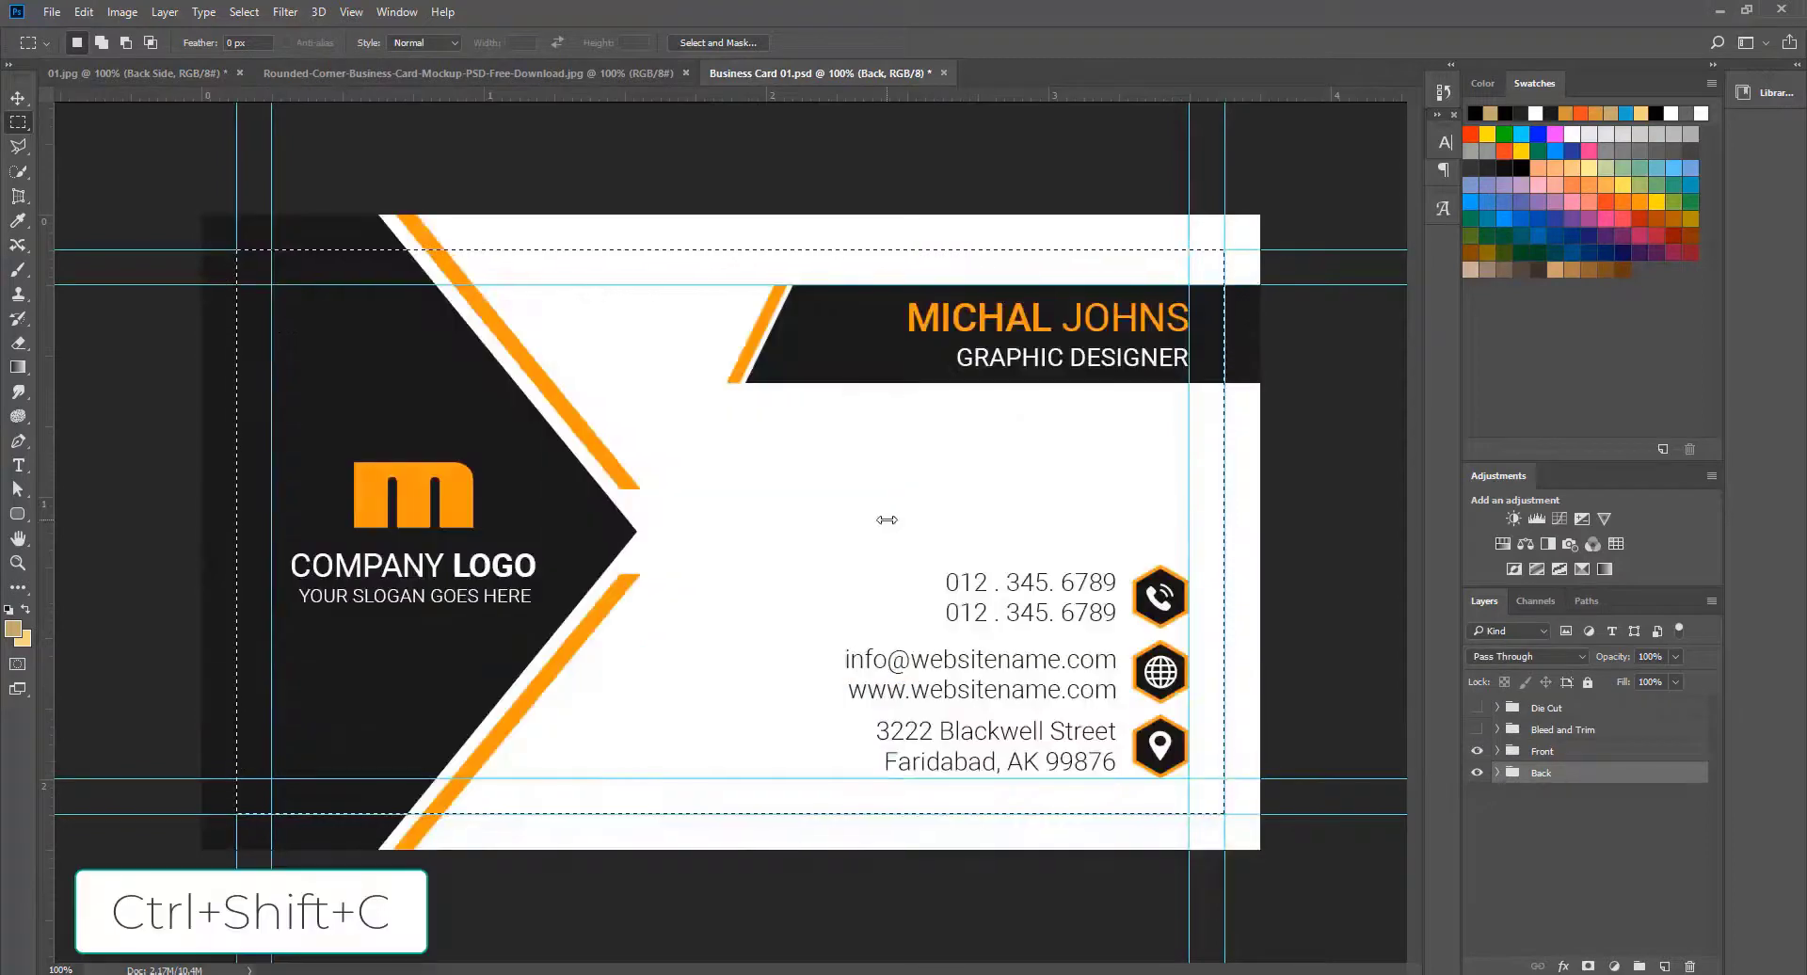
Step: Paste the front design above the Back Side layer in 01.jpg and convert the new layer to a smart object
{"action": "left_click", "coordinate": [155, 81]}
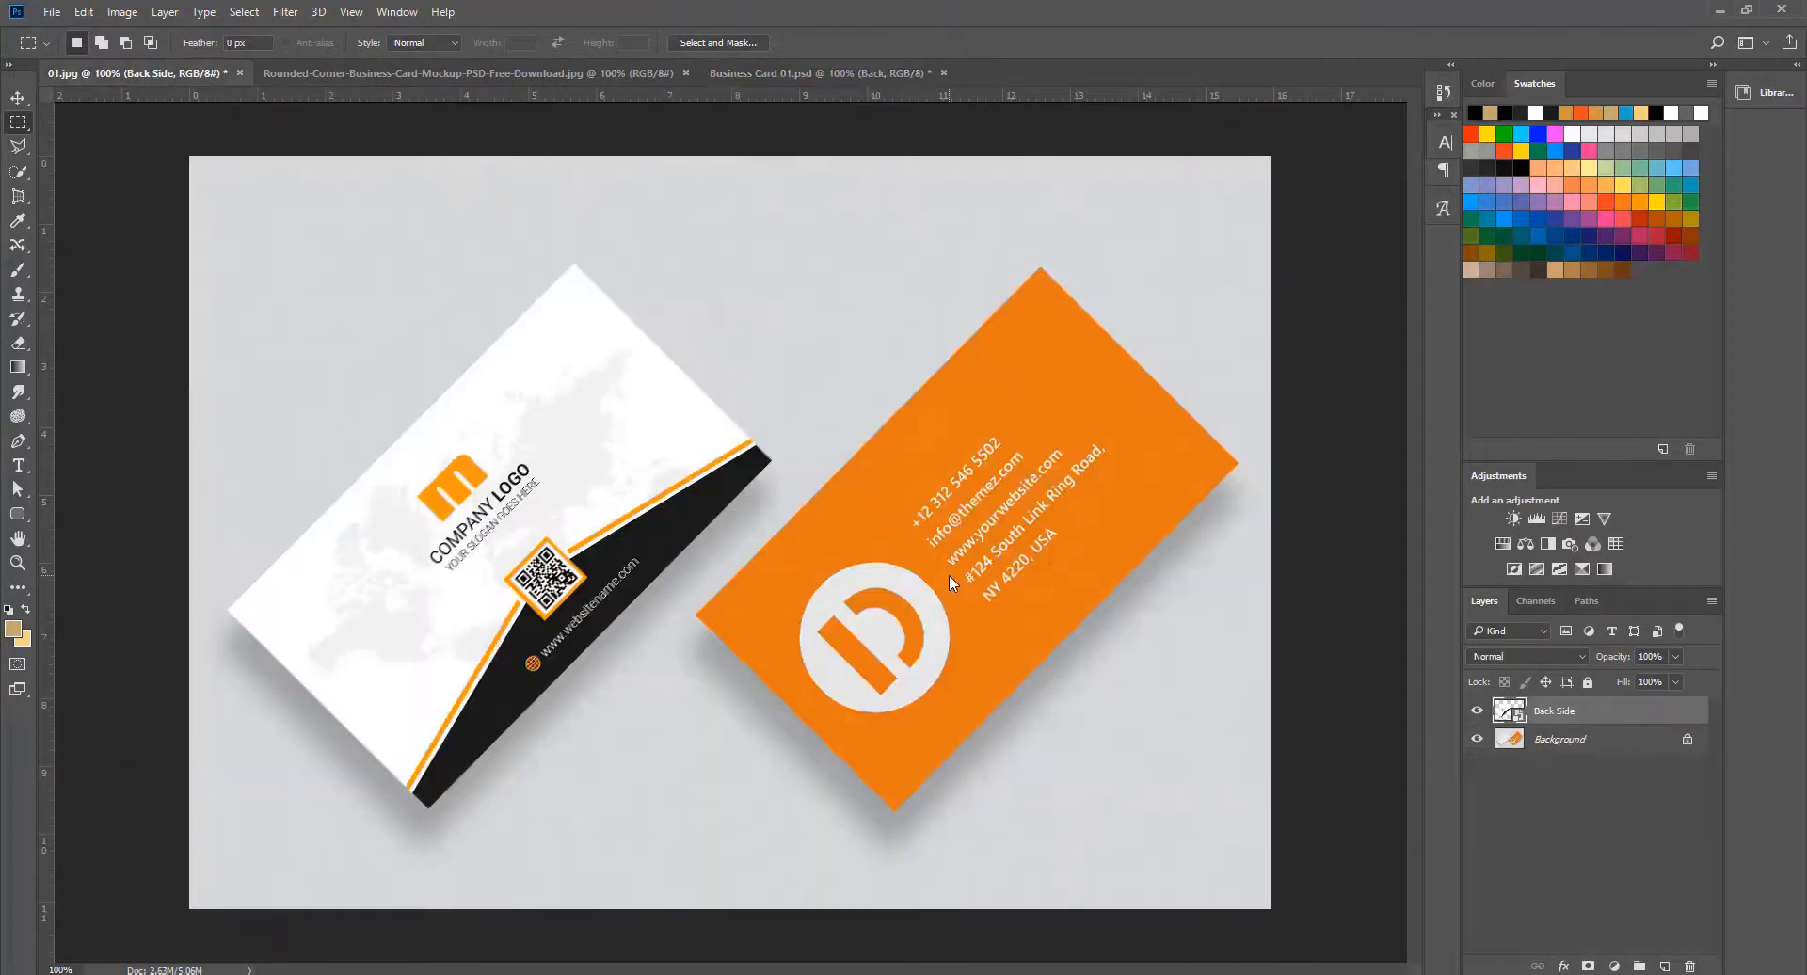
{"action": "key", "text": "ctrl+v"}
{"action": "right_click", "coordinate": [1592, 718]}
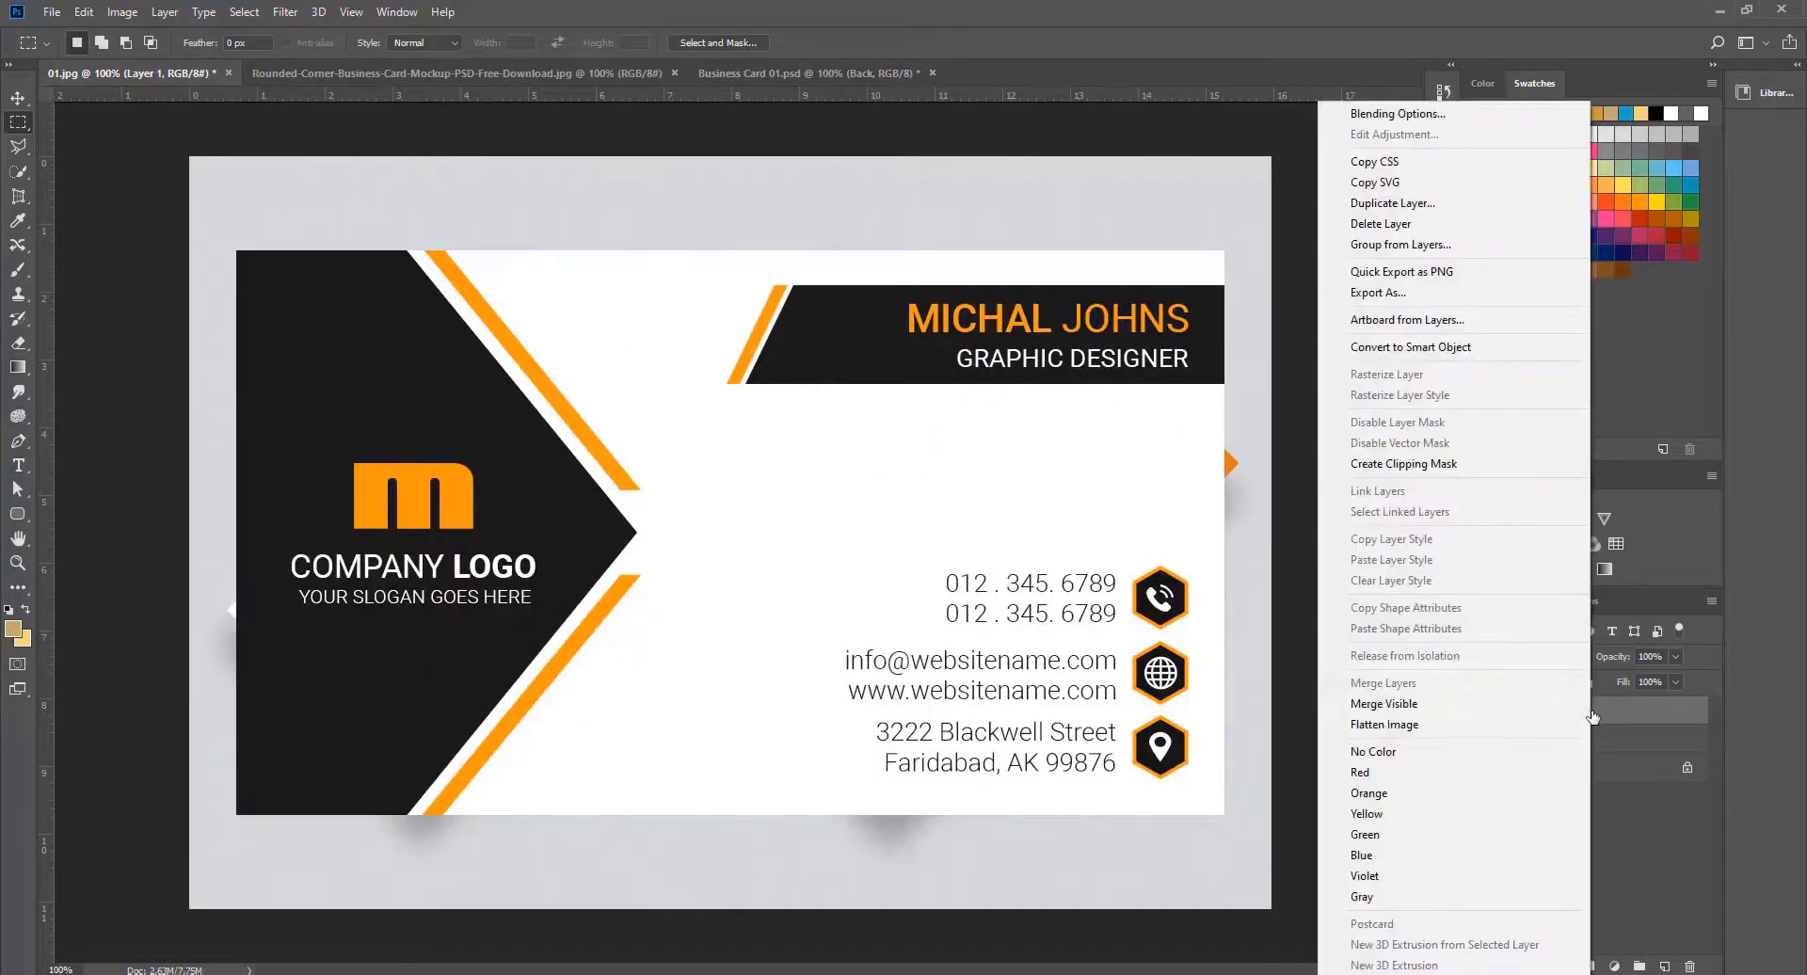
{"action": "left_click", "coordinate": [1455, 353]}
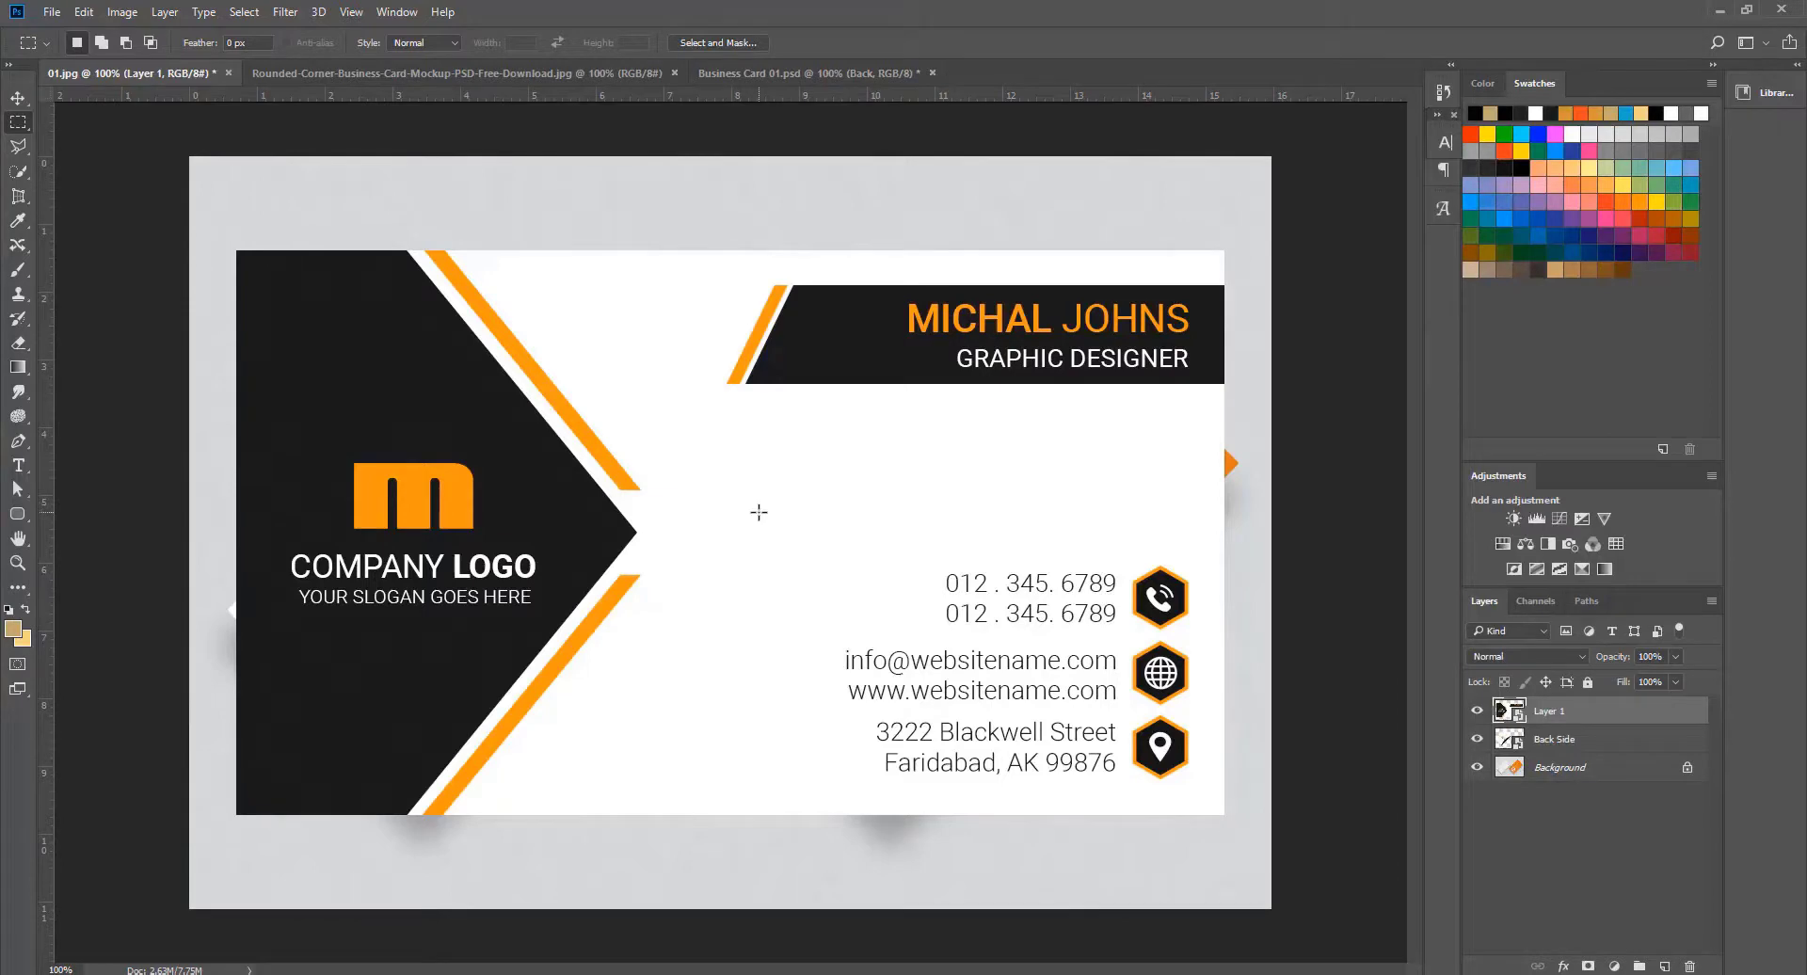
Step: Distort the front design smart object so its four corners sit on the corners of the orange card
{"action": "key", "text": "ctrl+t"}
{"action": "right_click", "coordinate": [730, 425]}
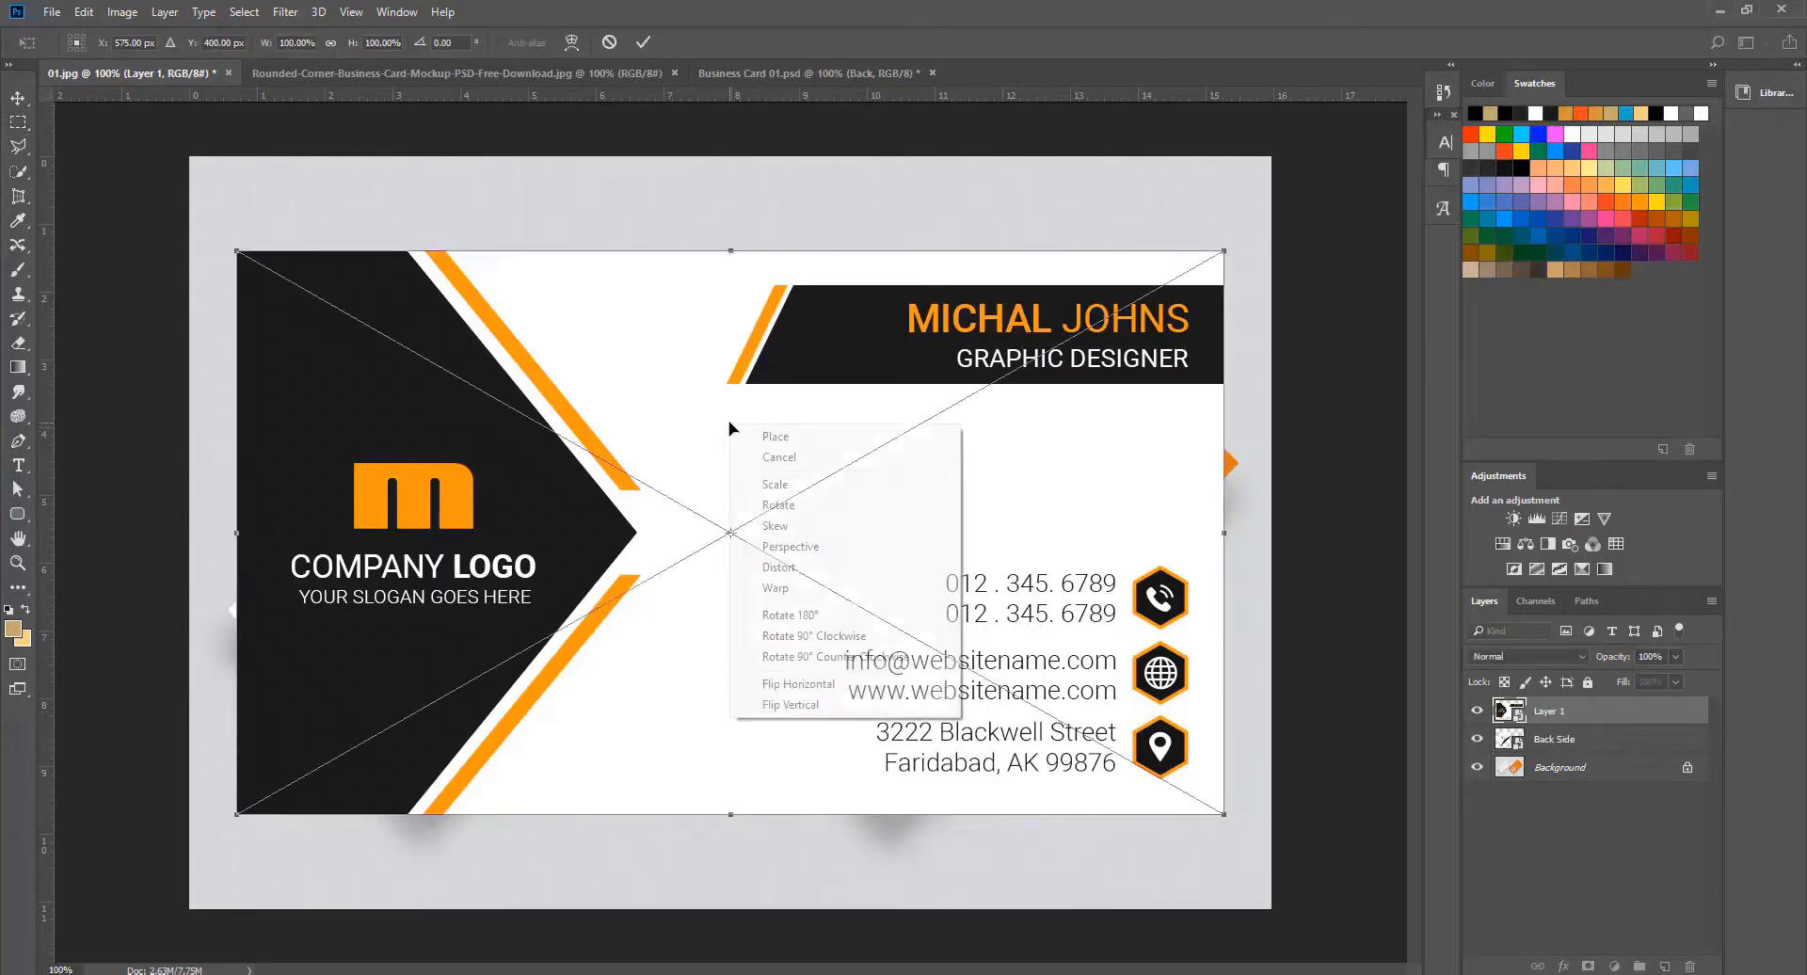
{"action": "left_click", "coordinate": [788, 525]}
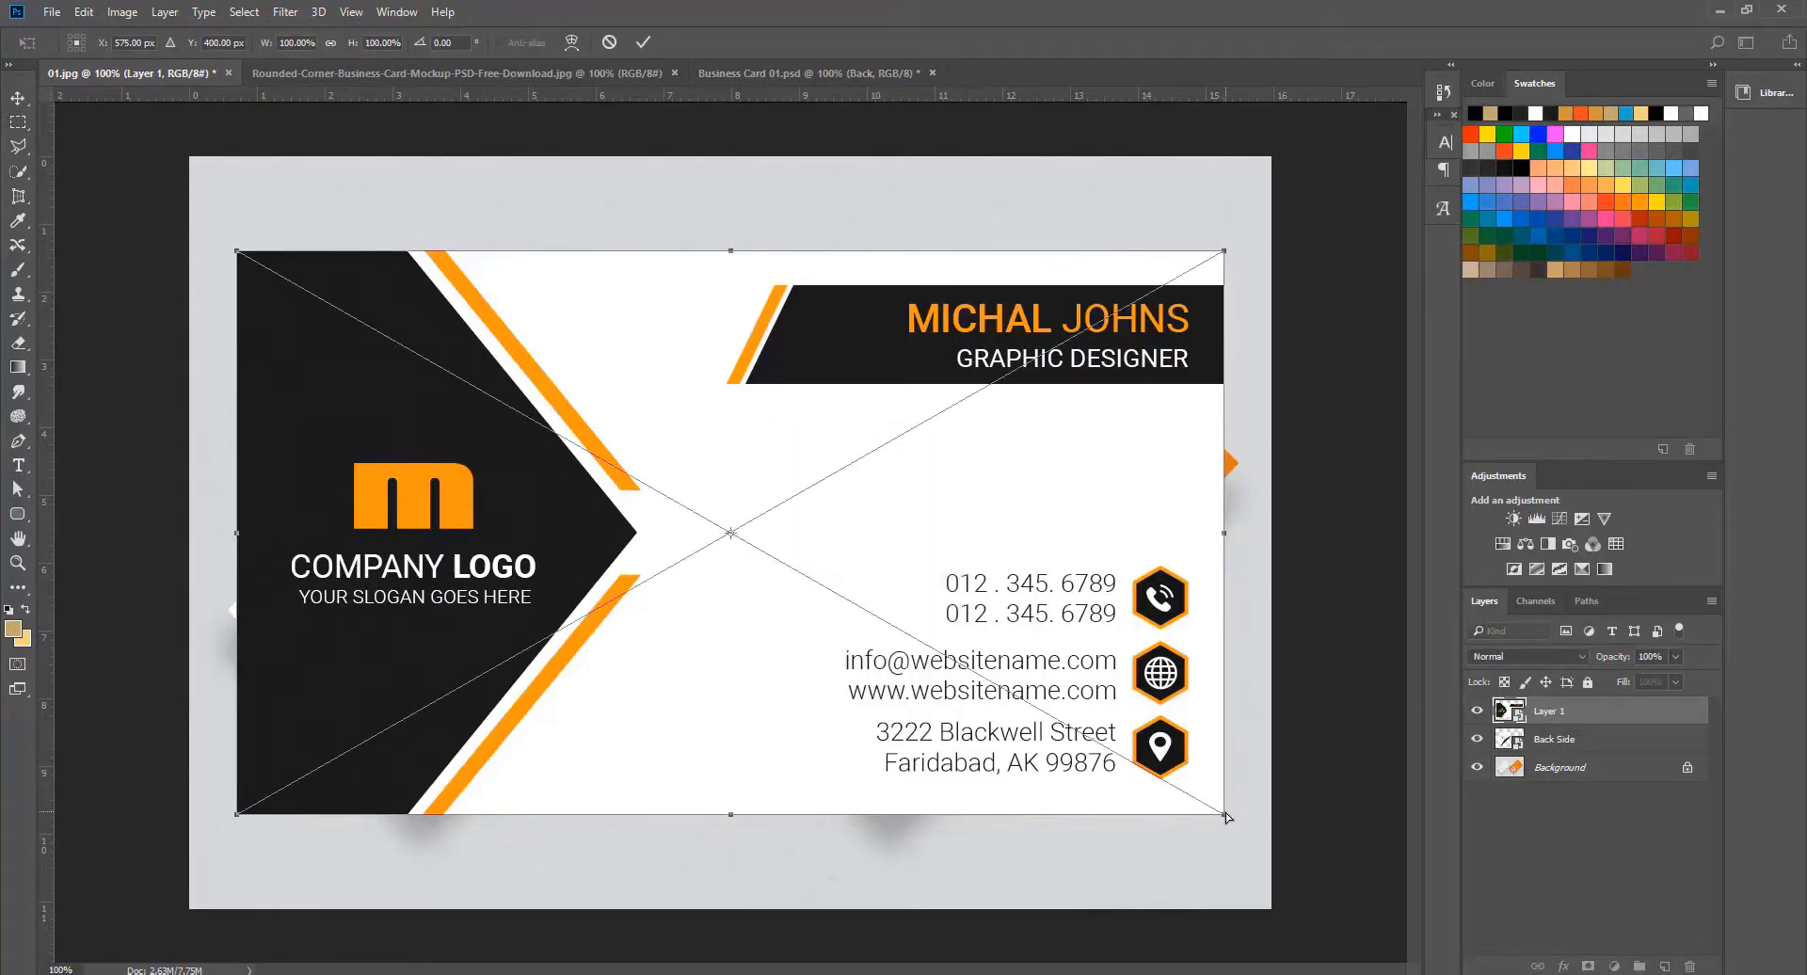
{"action": "left_click_drag", "start_coordinate": [1227, 816], "coordinate": [1237, 464]}
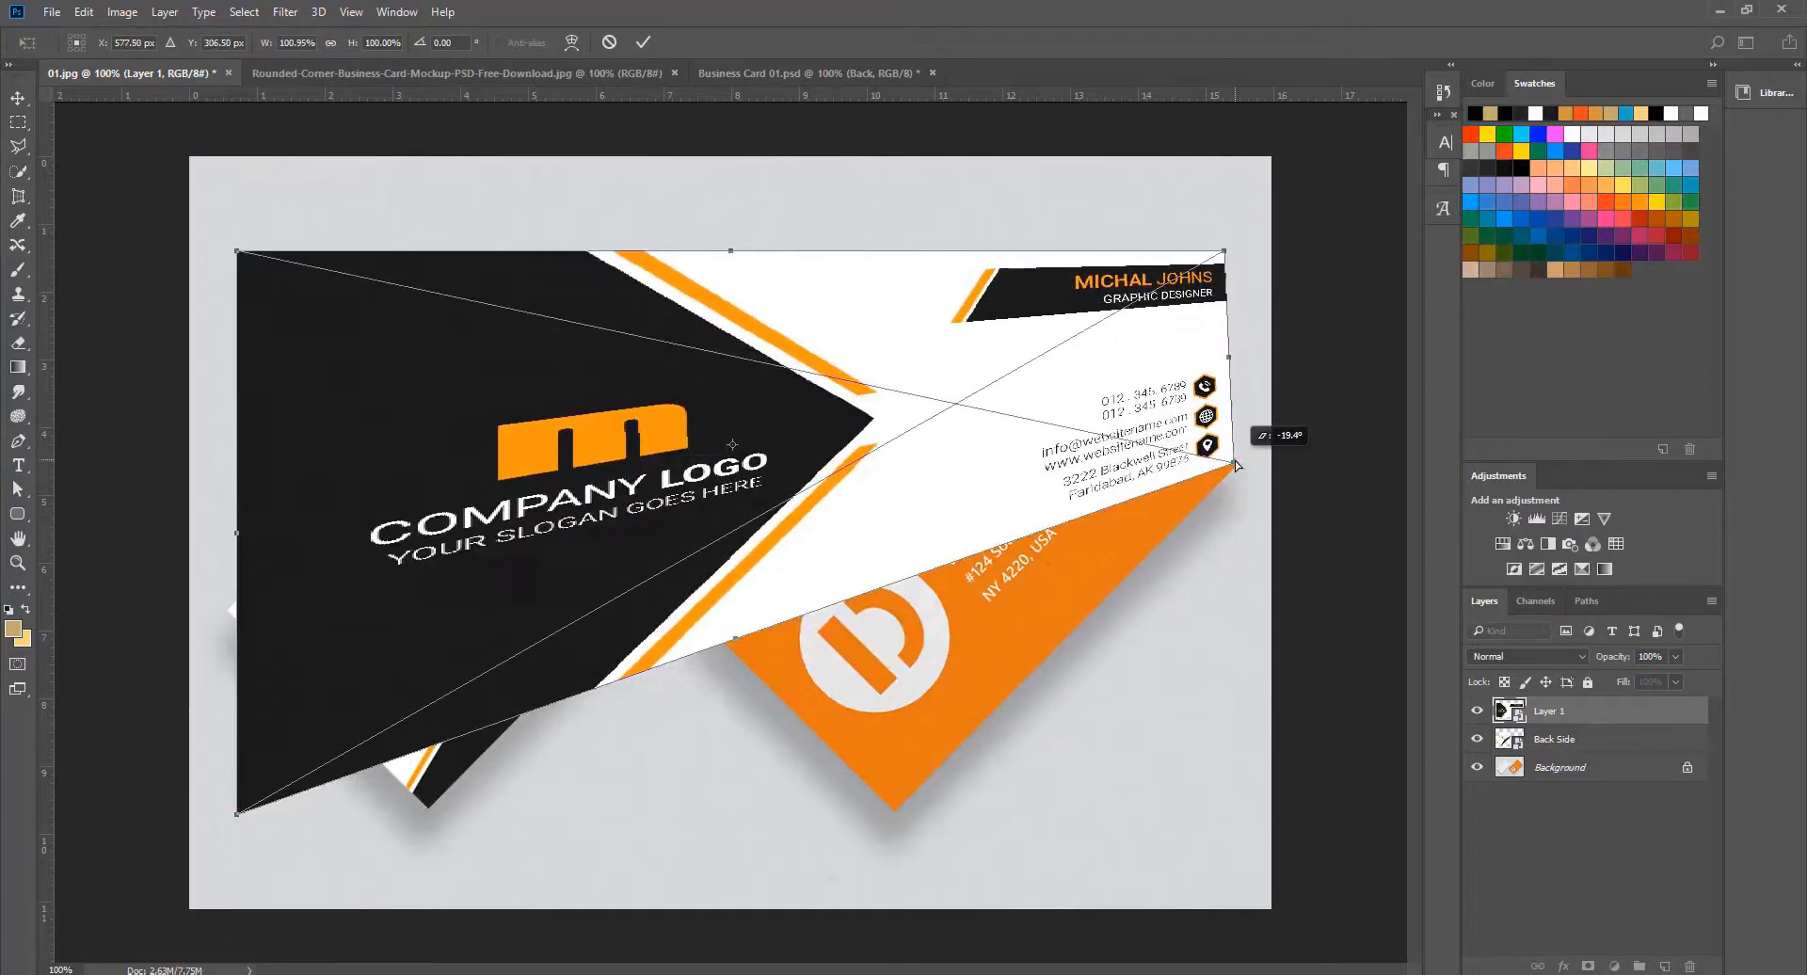
{"action": "left_click_drag", "start_coordinate": [298, 813], "coordinate": [895, 808]}
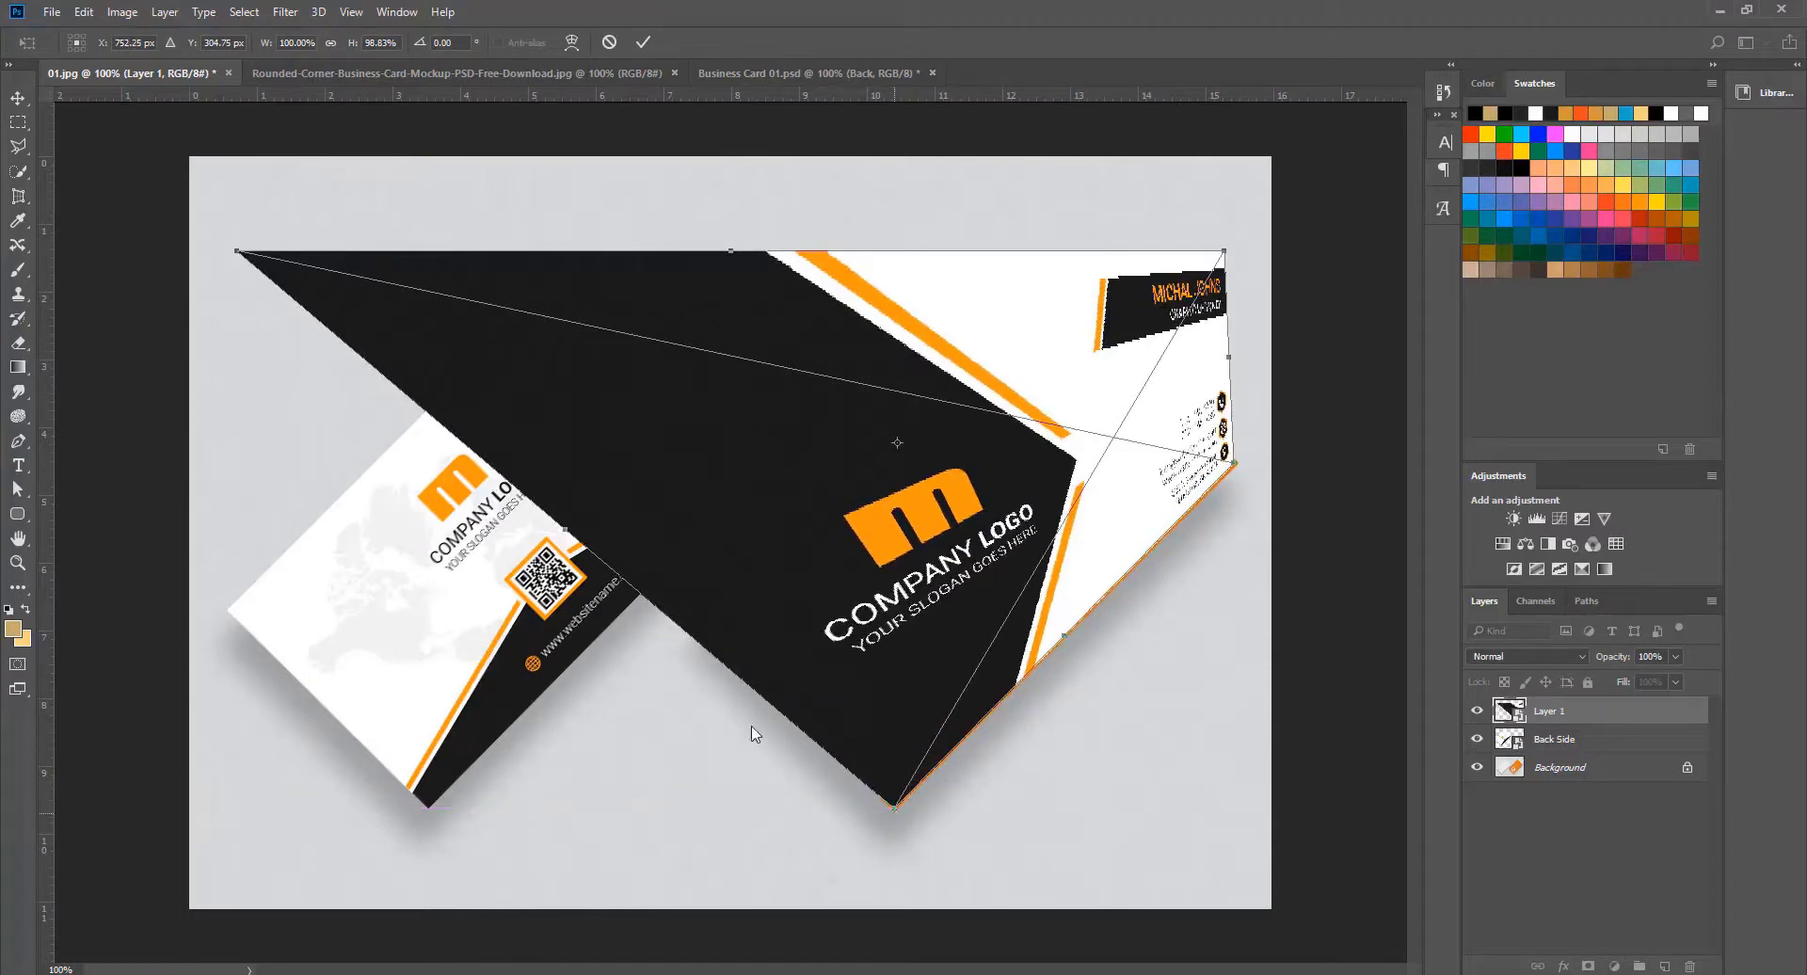
{"action": "left_click_drag", "start_coordinate": [240, 256], "coordinate": [717, 617]}
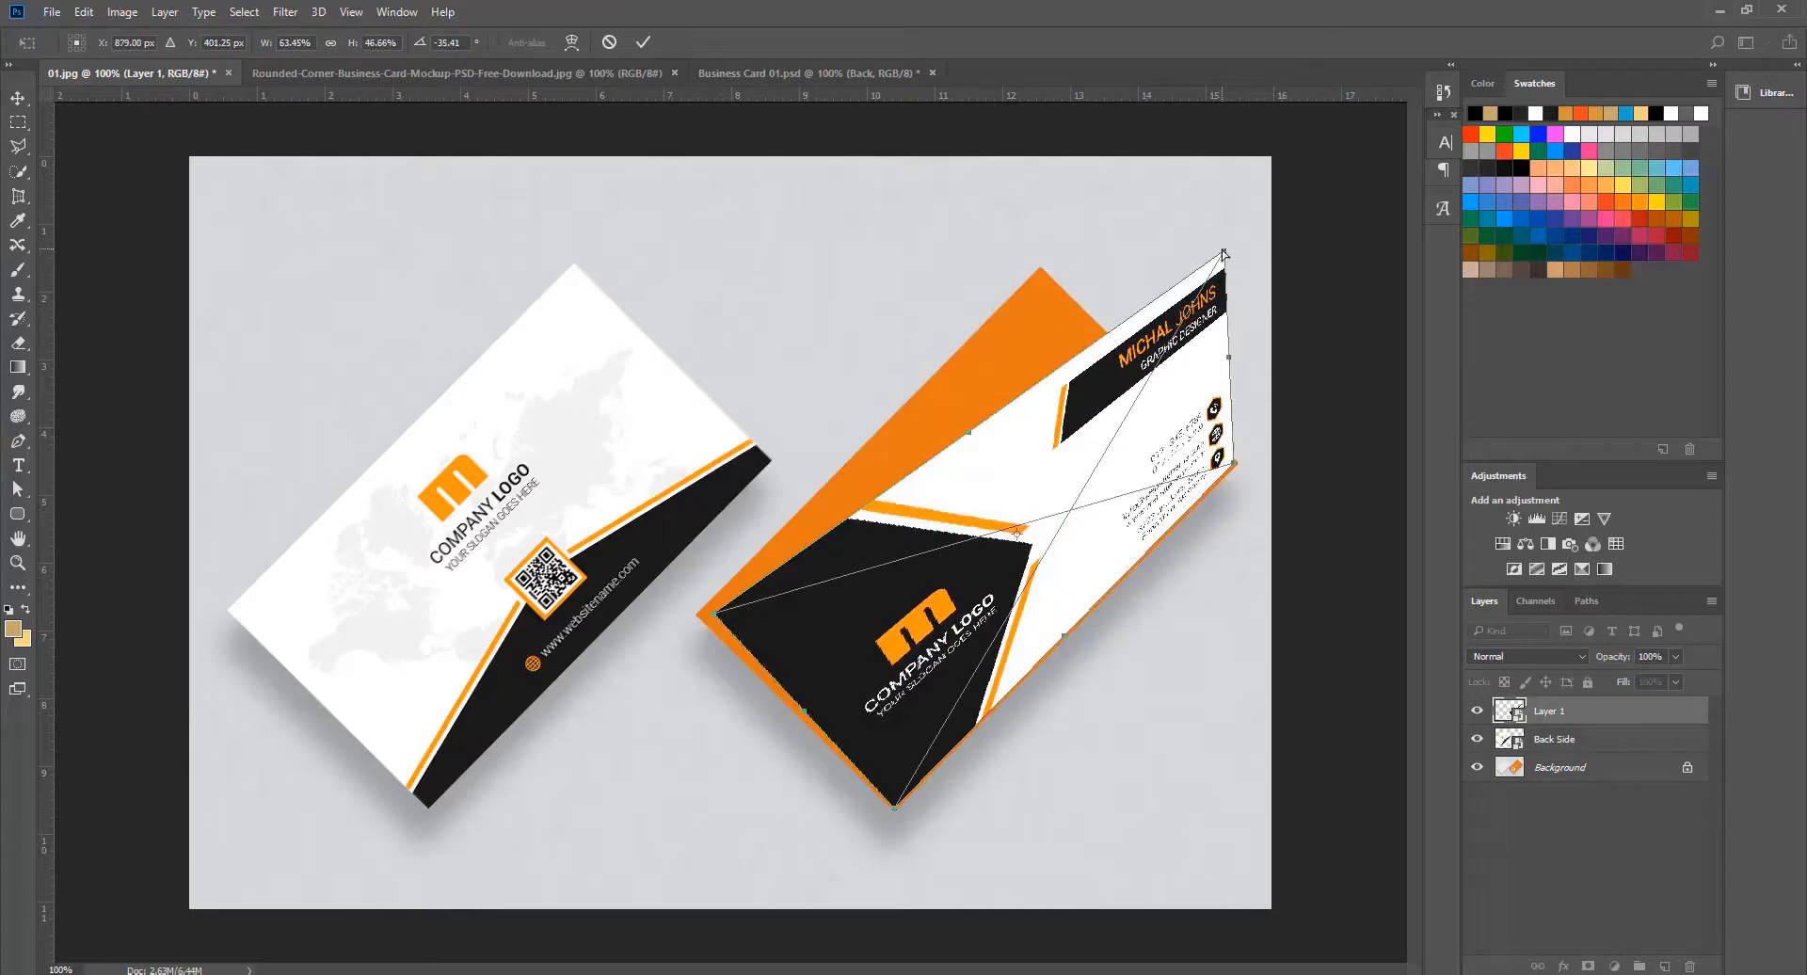
{"action": "left_click_drag", "start_coordinate": [1224, 250], "coordinate": [1041, 271]}
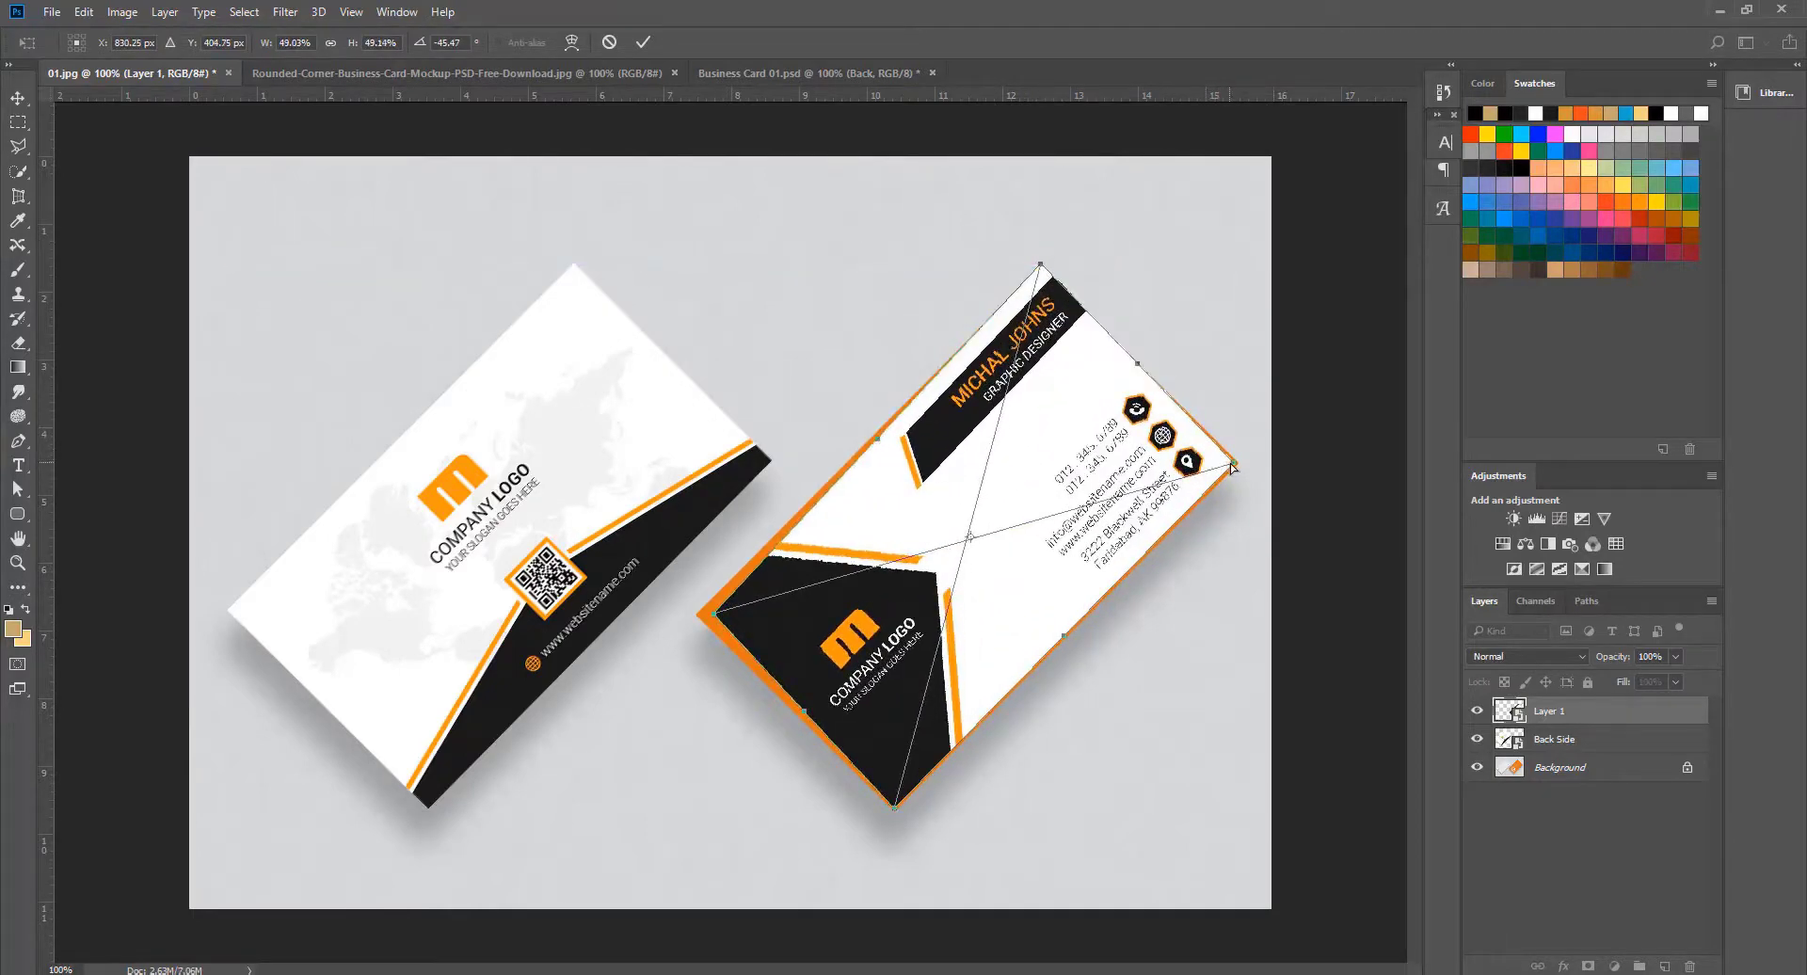
Step: Fine-tune the front design's corners until no orange edge of the original card shows, and apply the transformation
{"action": "left_click_drag", "start_coordinate": [1234, 464], "coordinate": [1242, 463]}
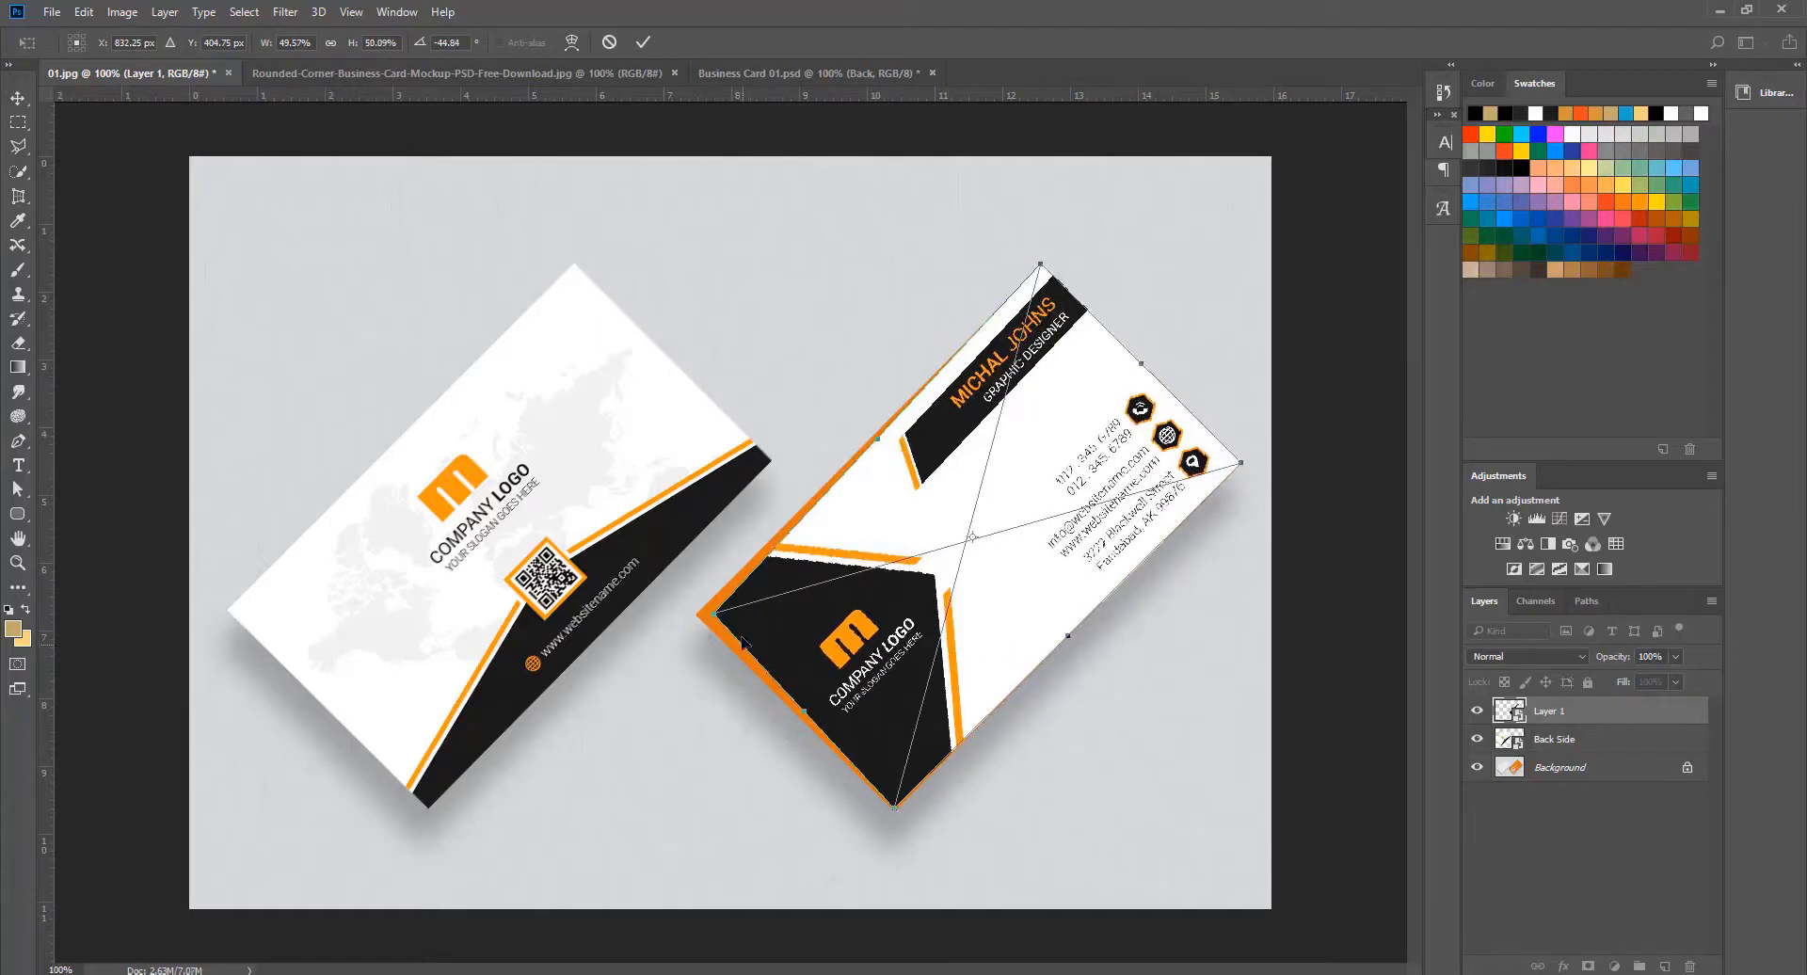
{"action": "left_click_drag", "start_coordinate": [714, 616], "coordinate": [696, 622]}
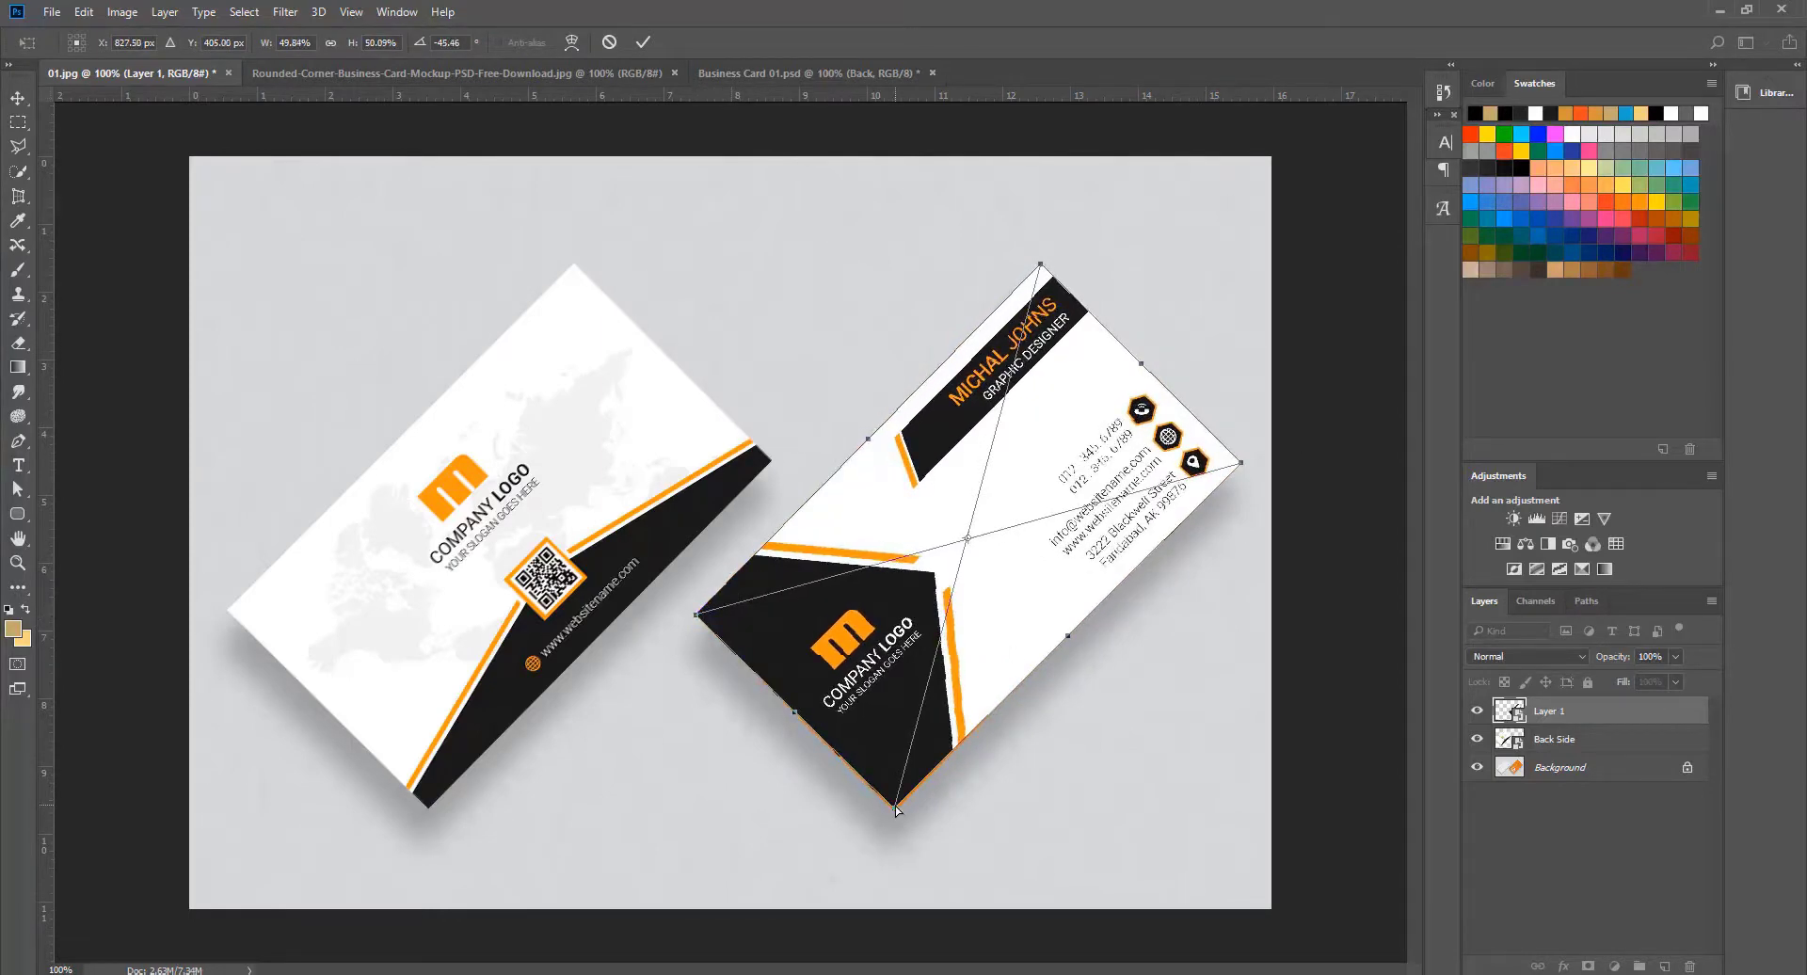
{"action": "left_click_drag", "start_coordinate": [895, 811], "coordinate": [895, 815]}
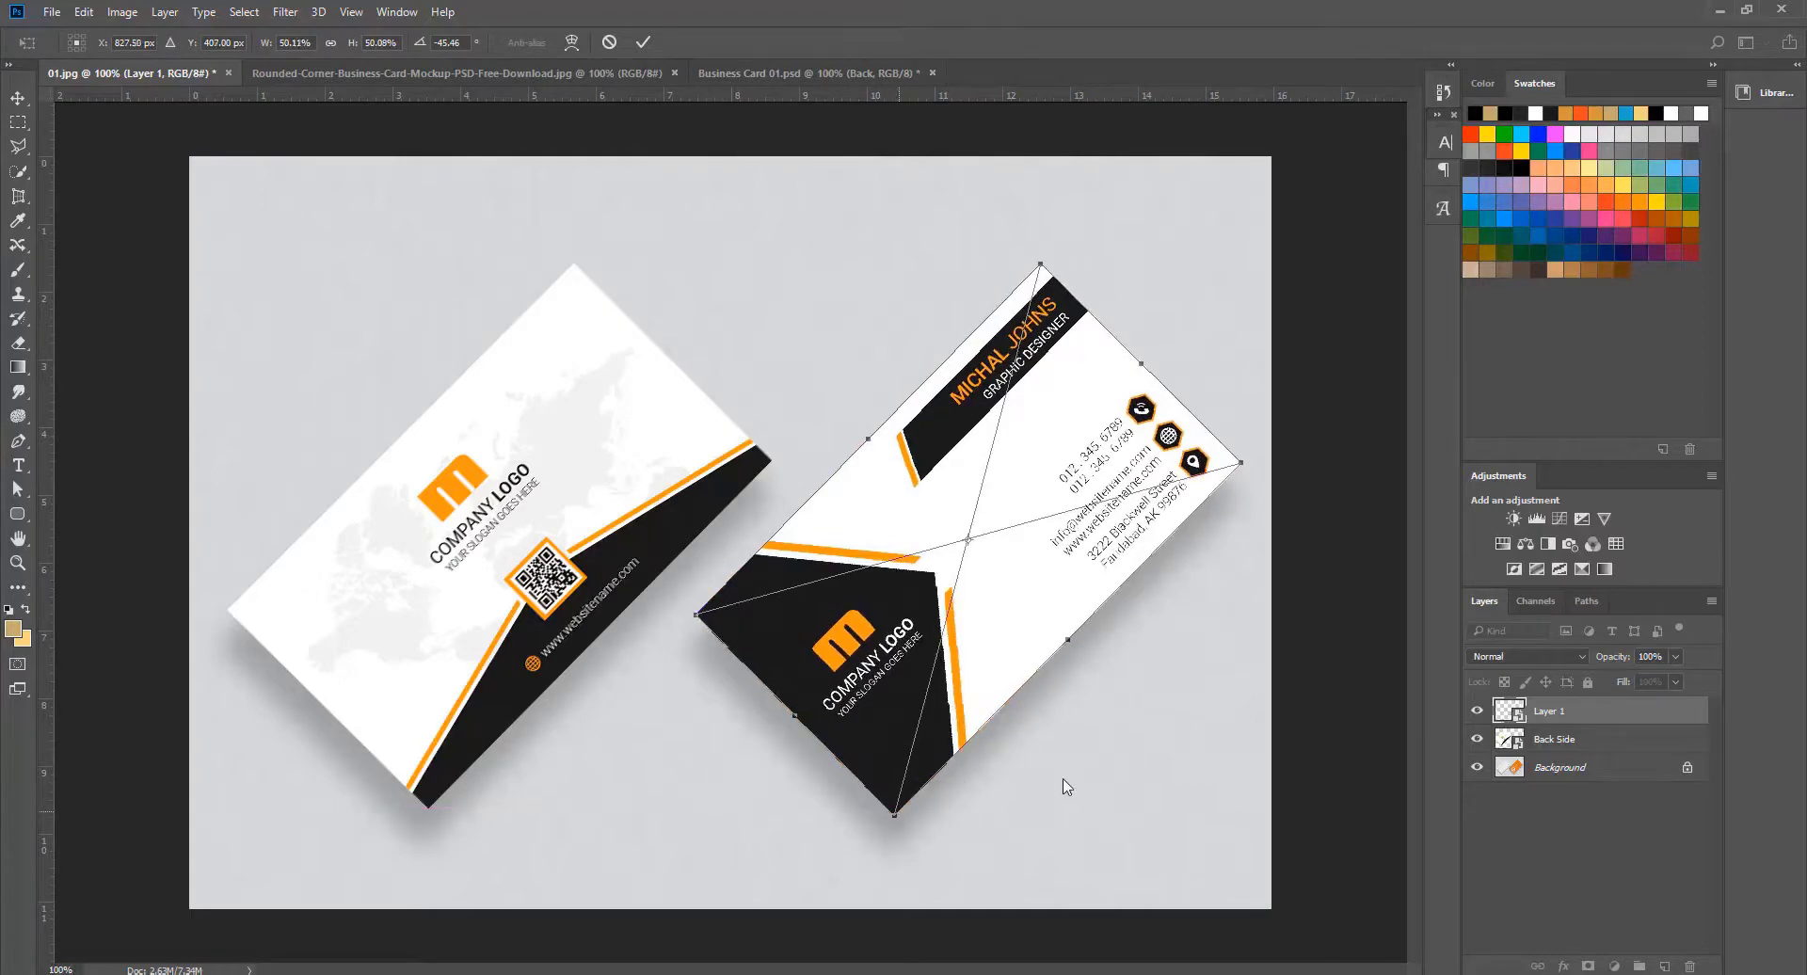
{"action": "left_click", "coordinate": [644, 42]}
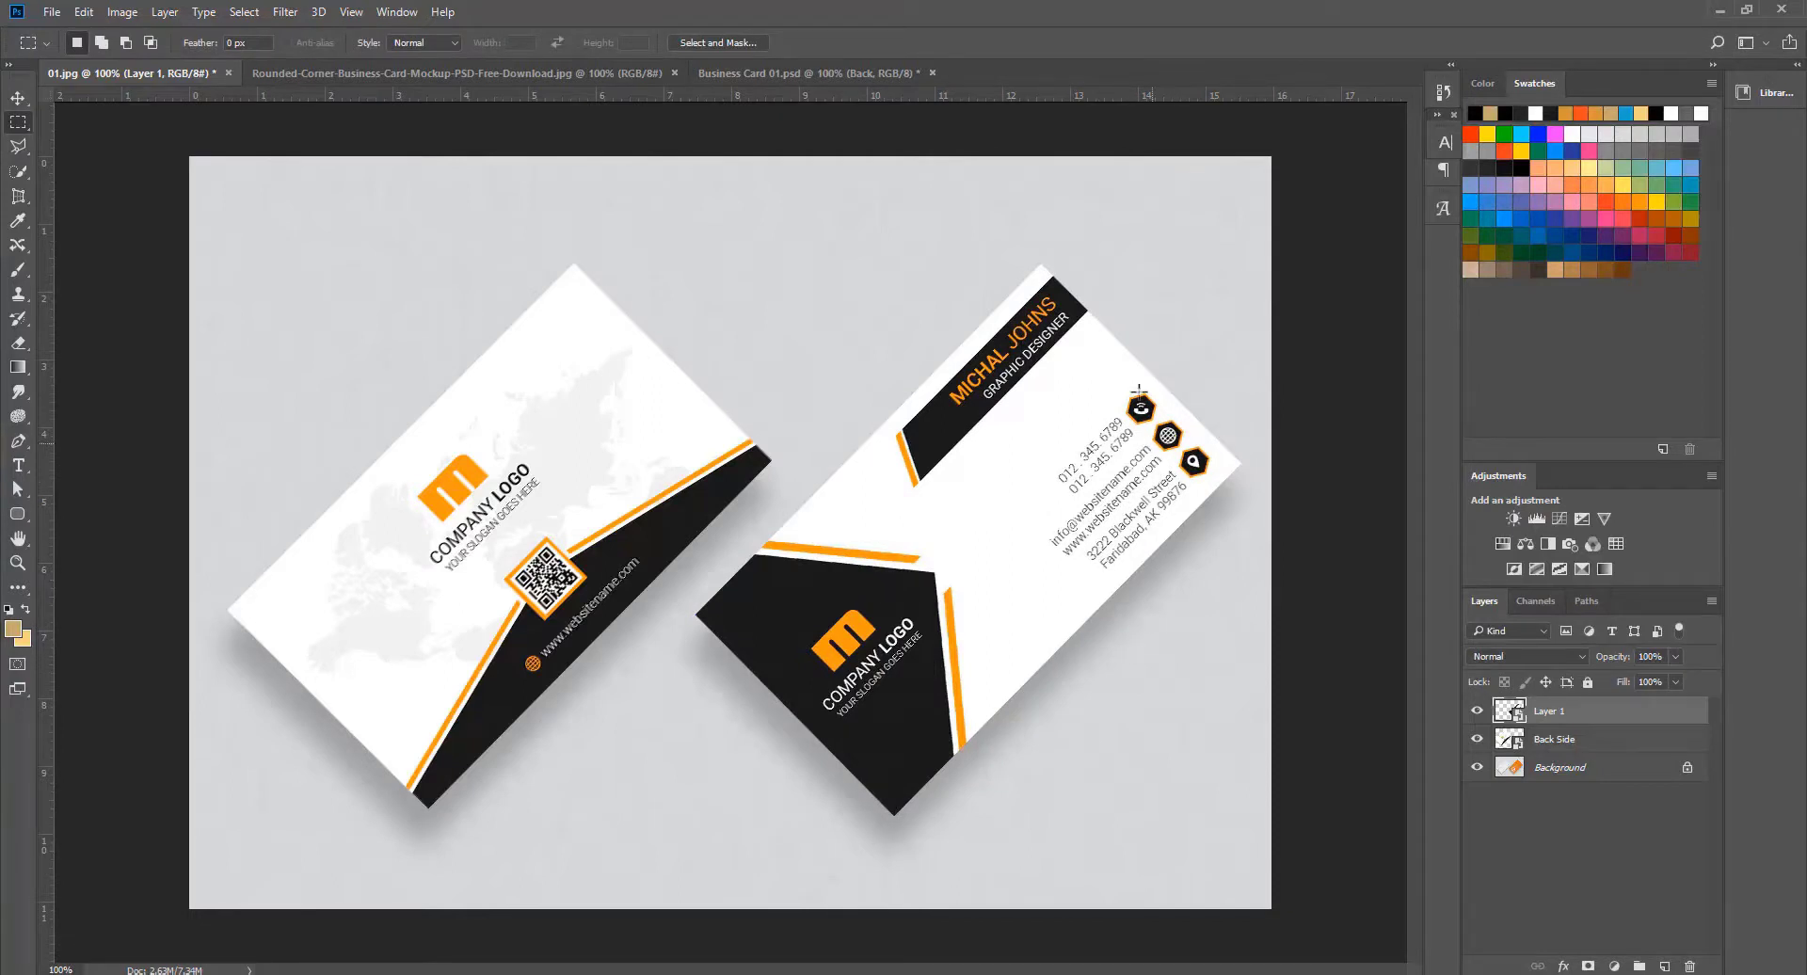
Step: Rename the front design's layer Front Side
{"action": "double_click", "coordinate": [1550, 712]}
{"action": "type", "text": "Front Side"}
{"action": "key", "text": "Return"}
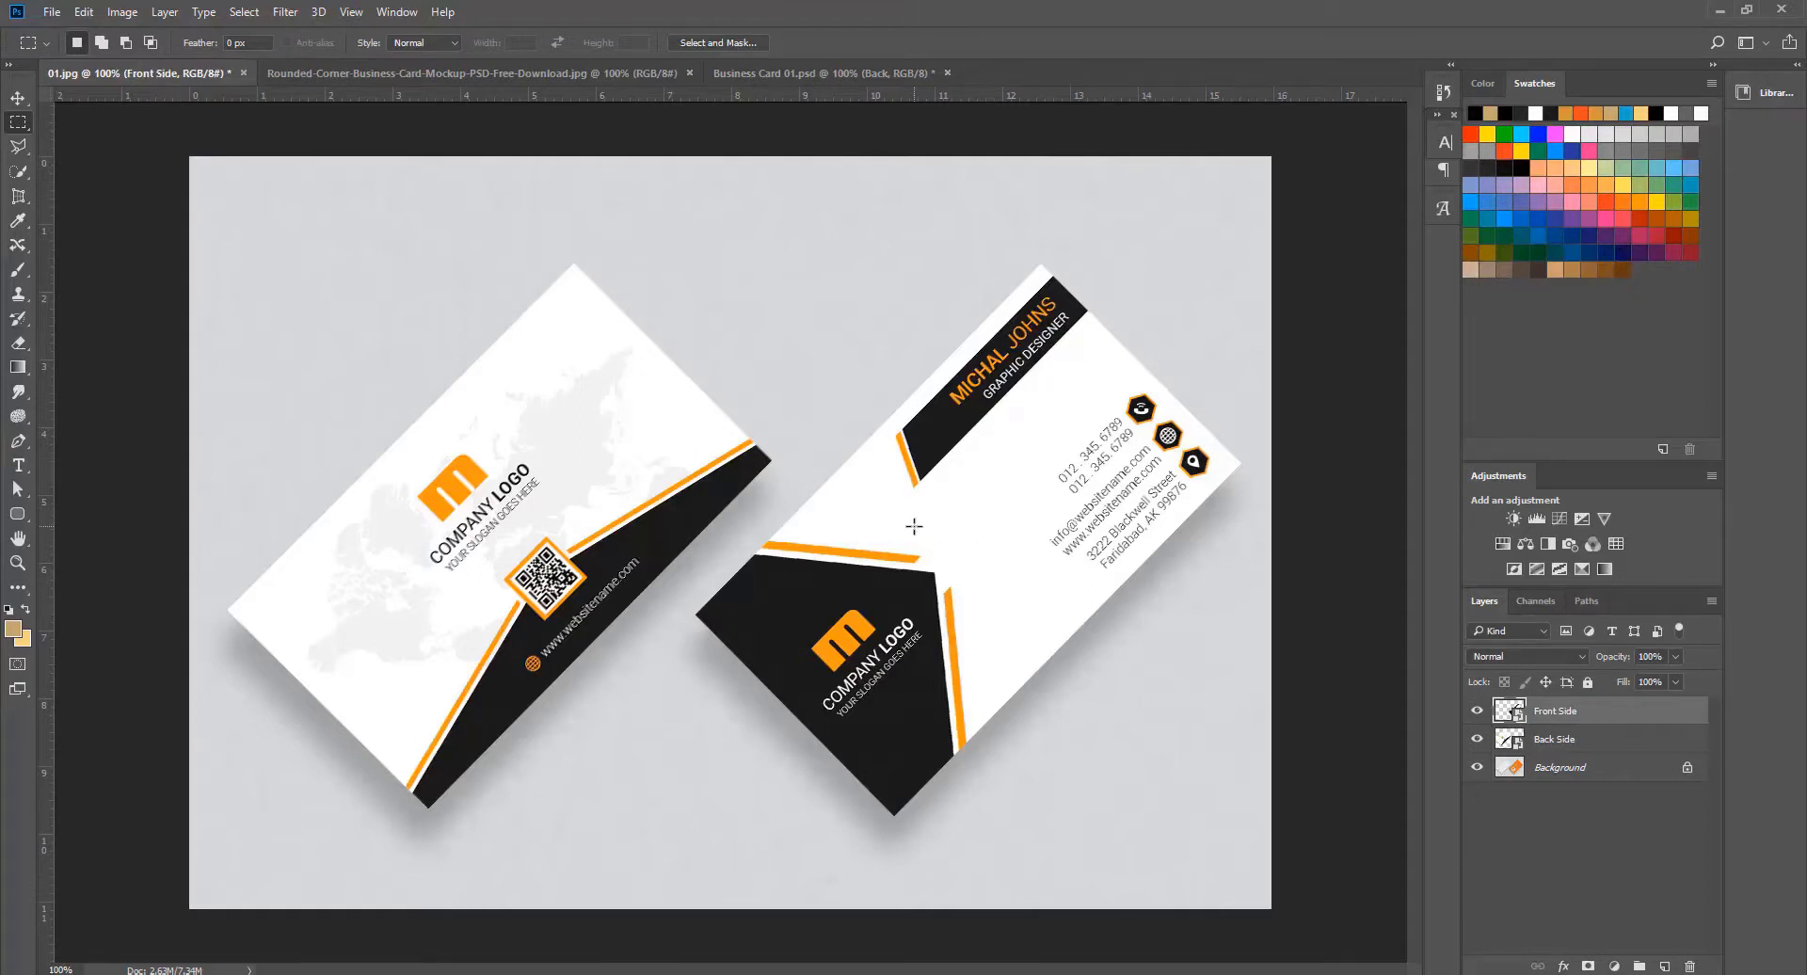
{"action": "key", "text": "ctrl+shift+s"}
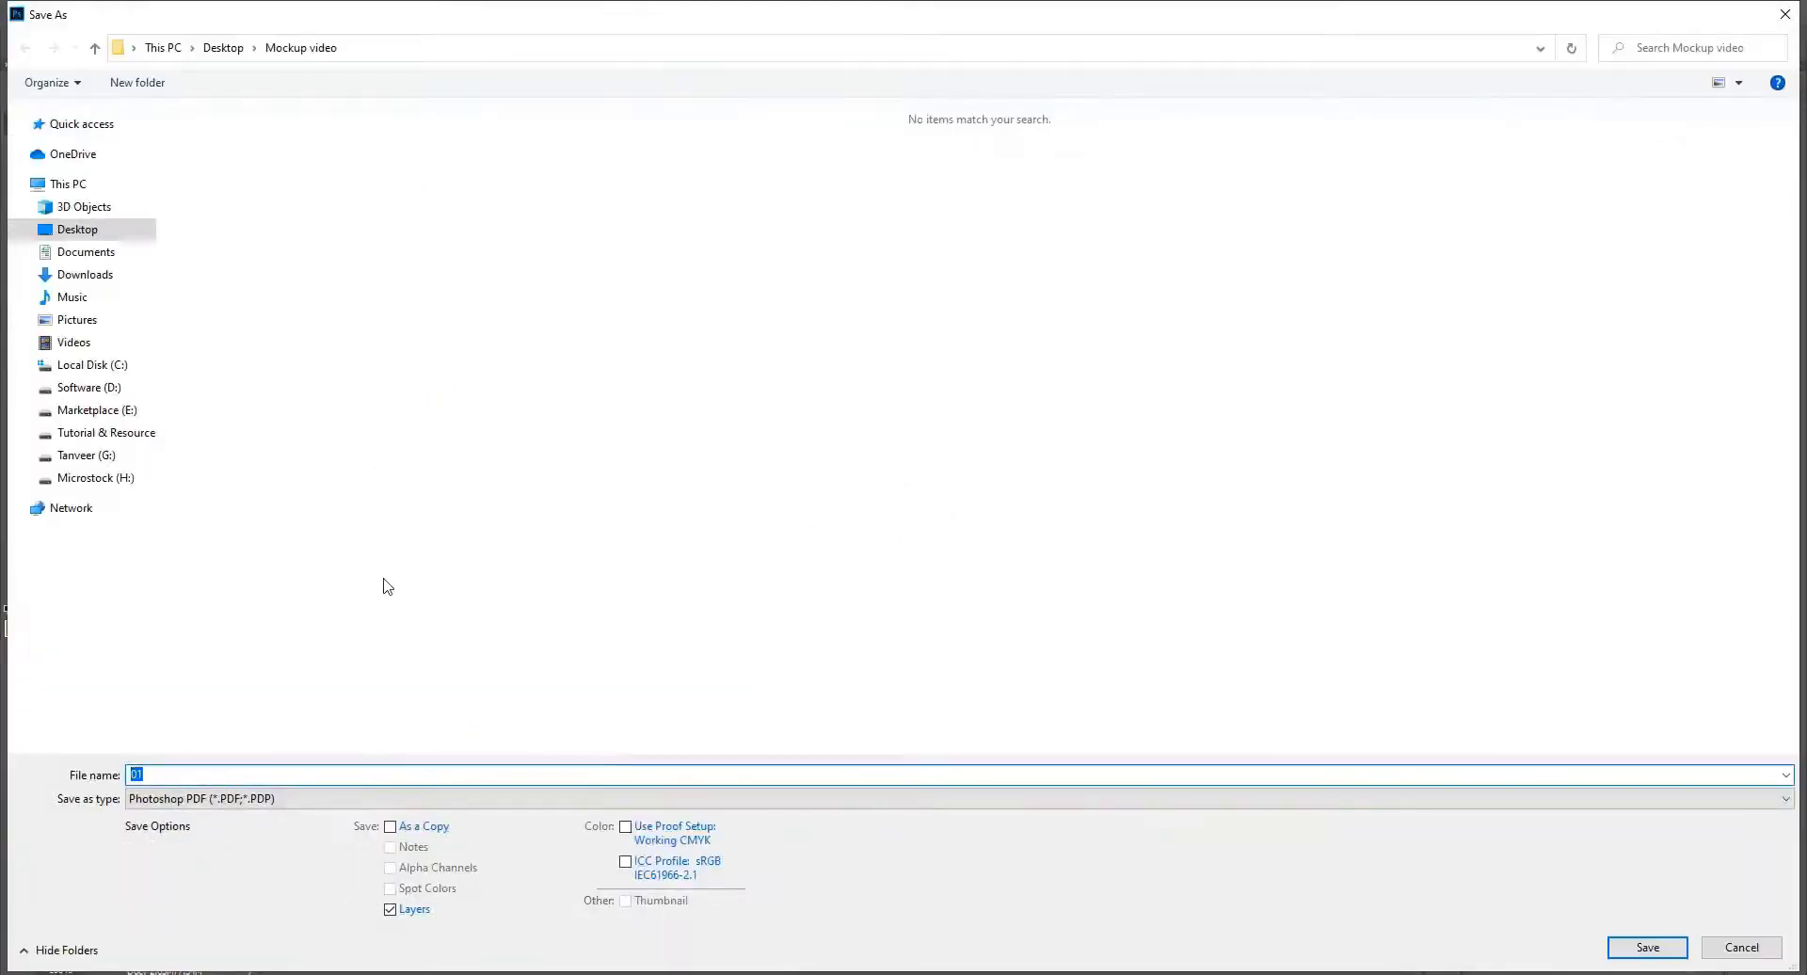
{"action": "left_click", "coordinate": [279, 807]}
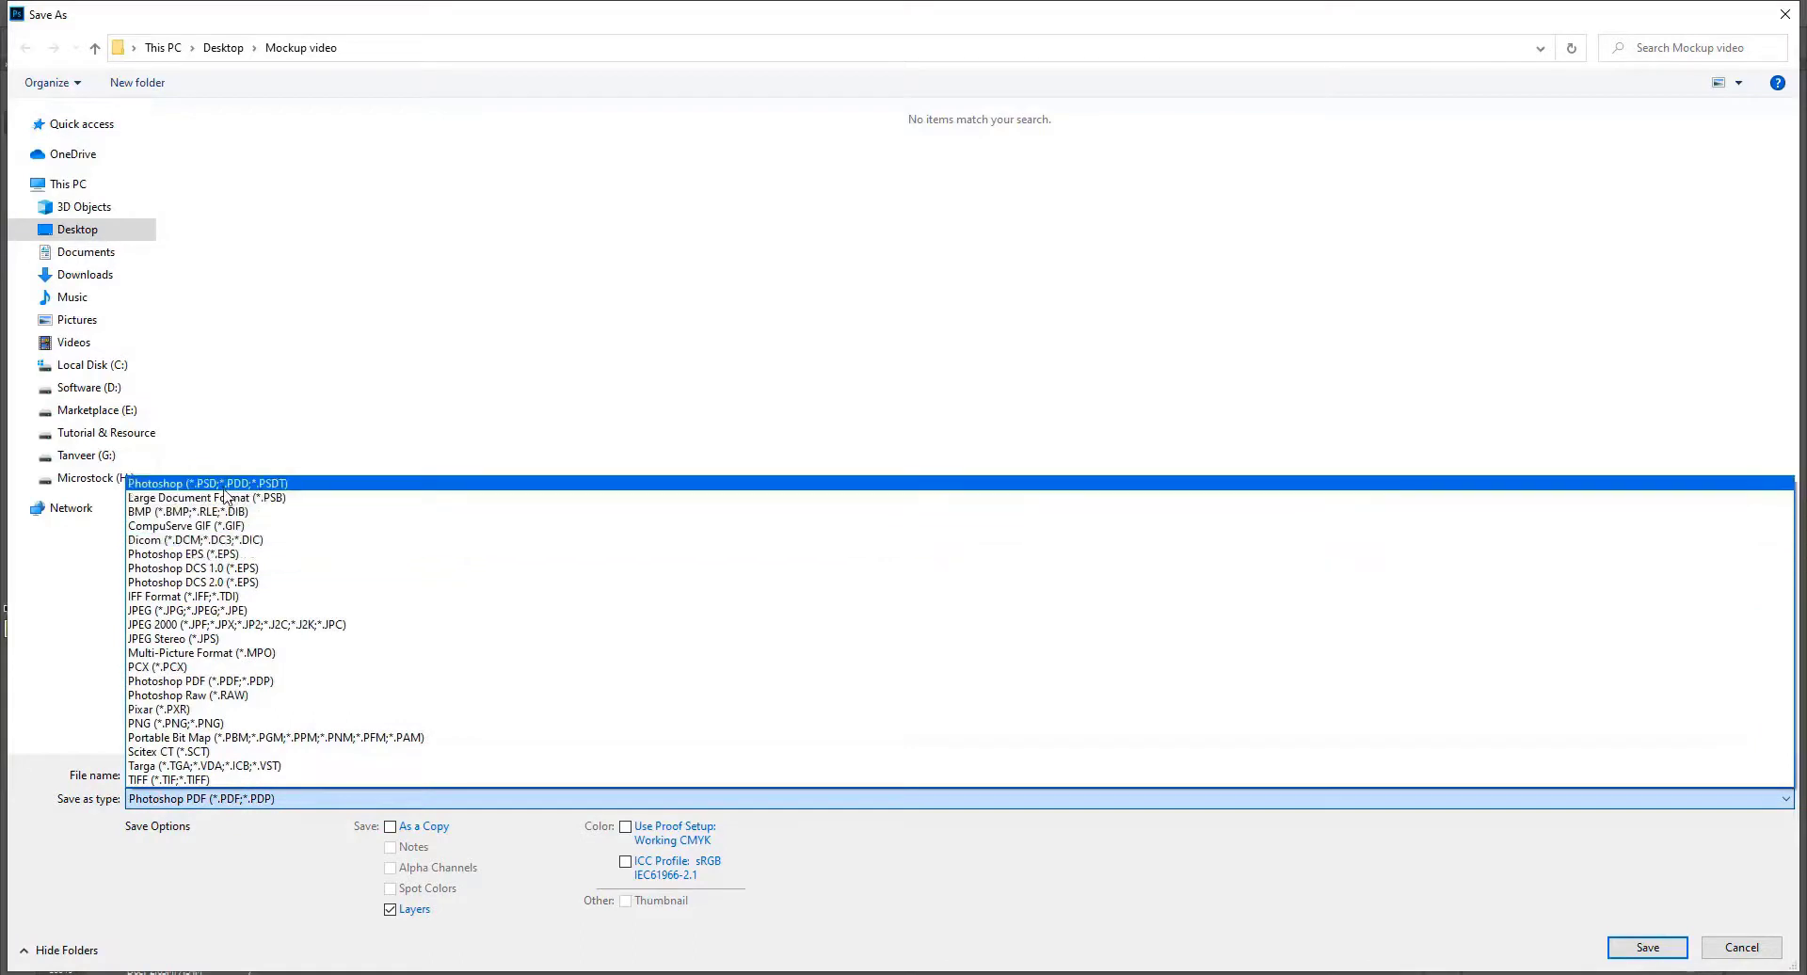
{"action": "left_click", "coordinate": [1742, 953]}
{"action": "left_click", "coordinate": [1743, 951]}
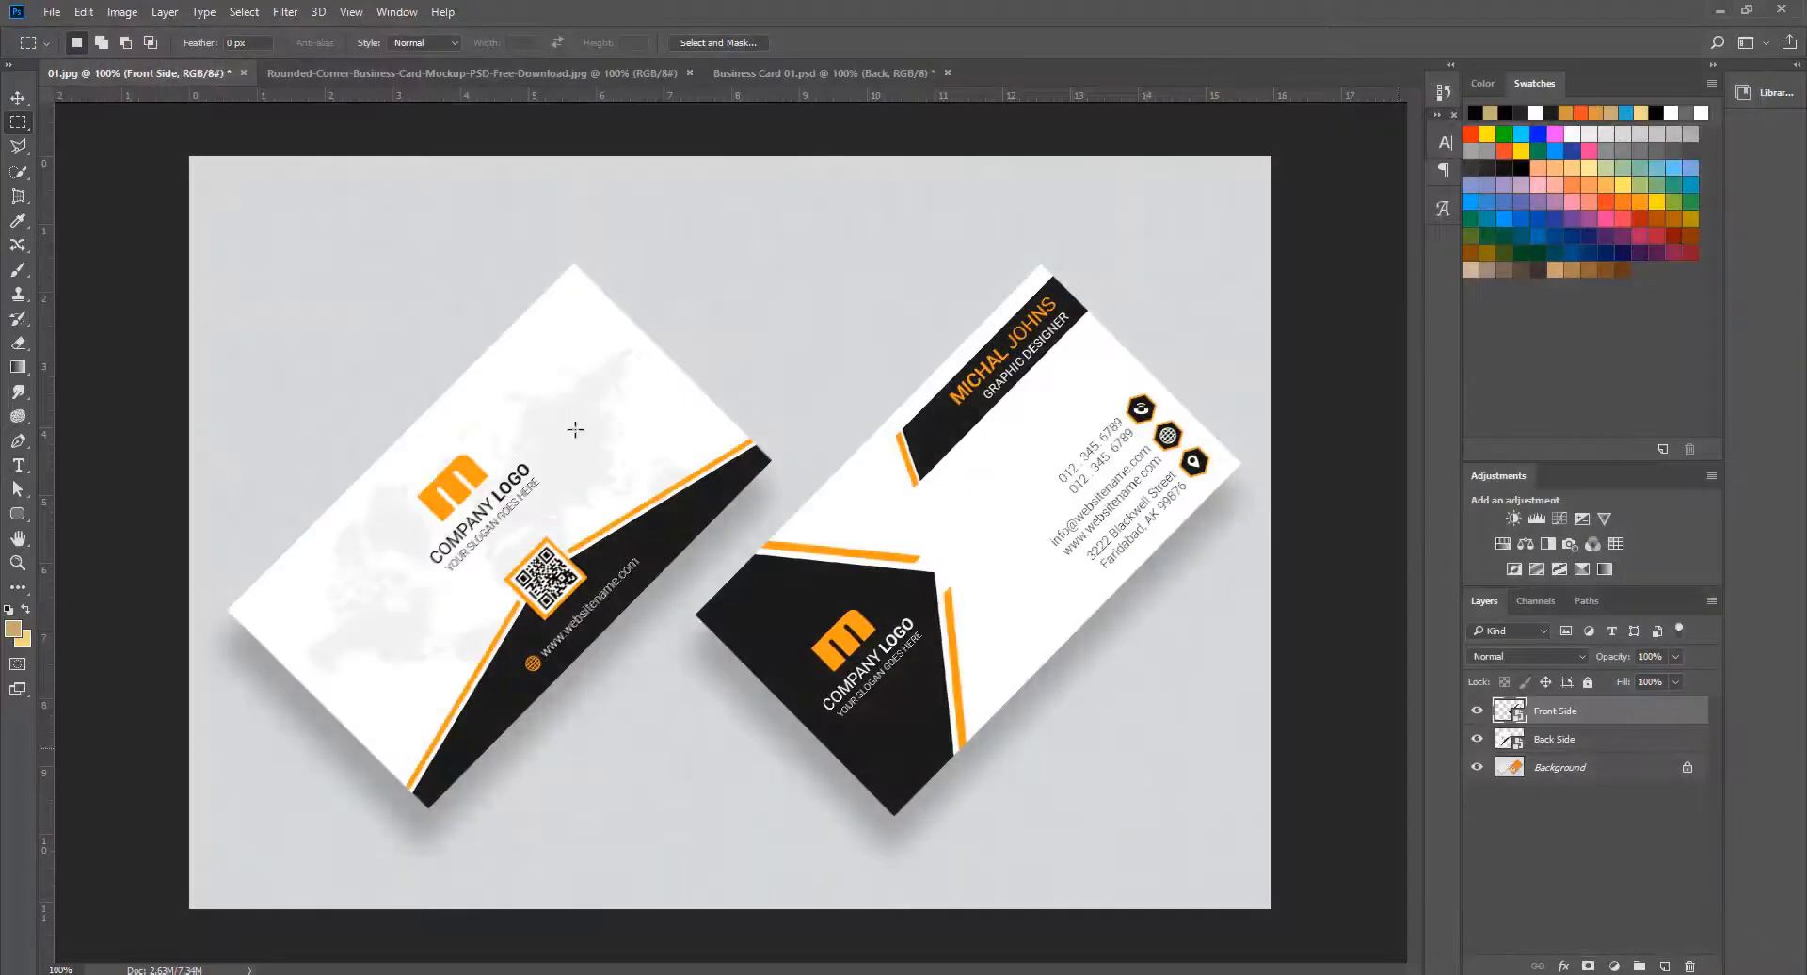
{"action": "left_click", "coordinate": [47, 12]}
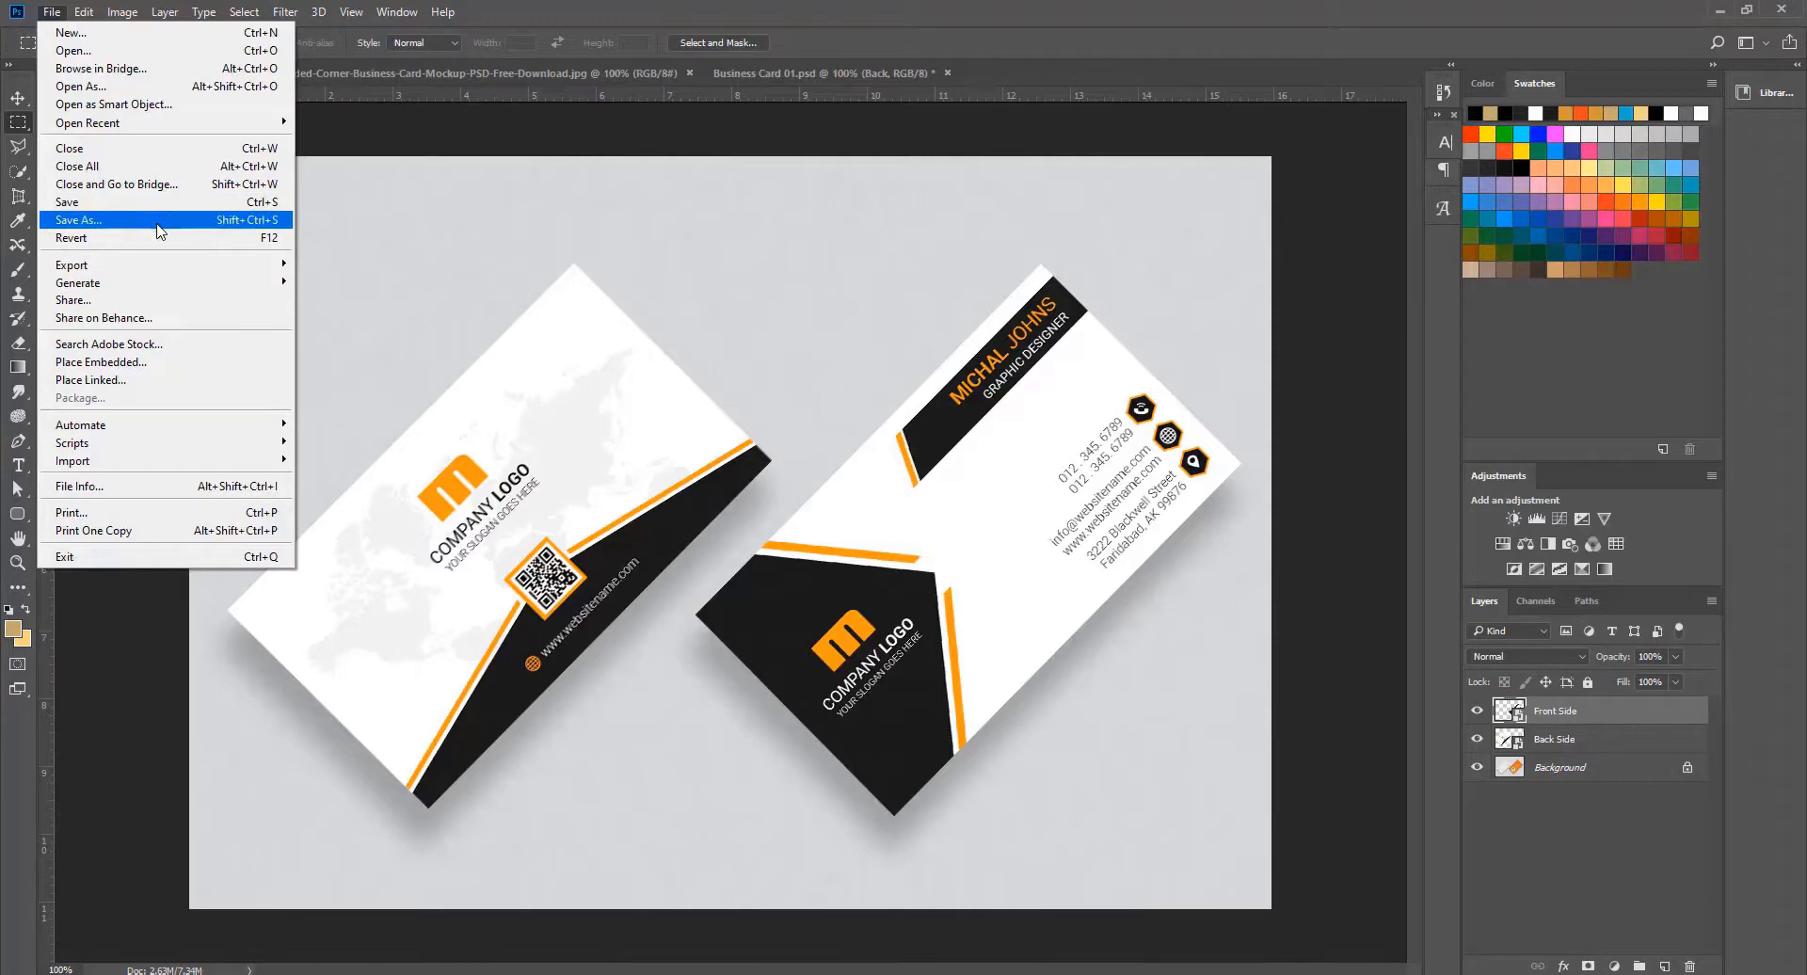
{"action": "left_click", "coordinate": [845, 9]}
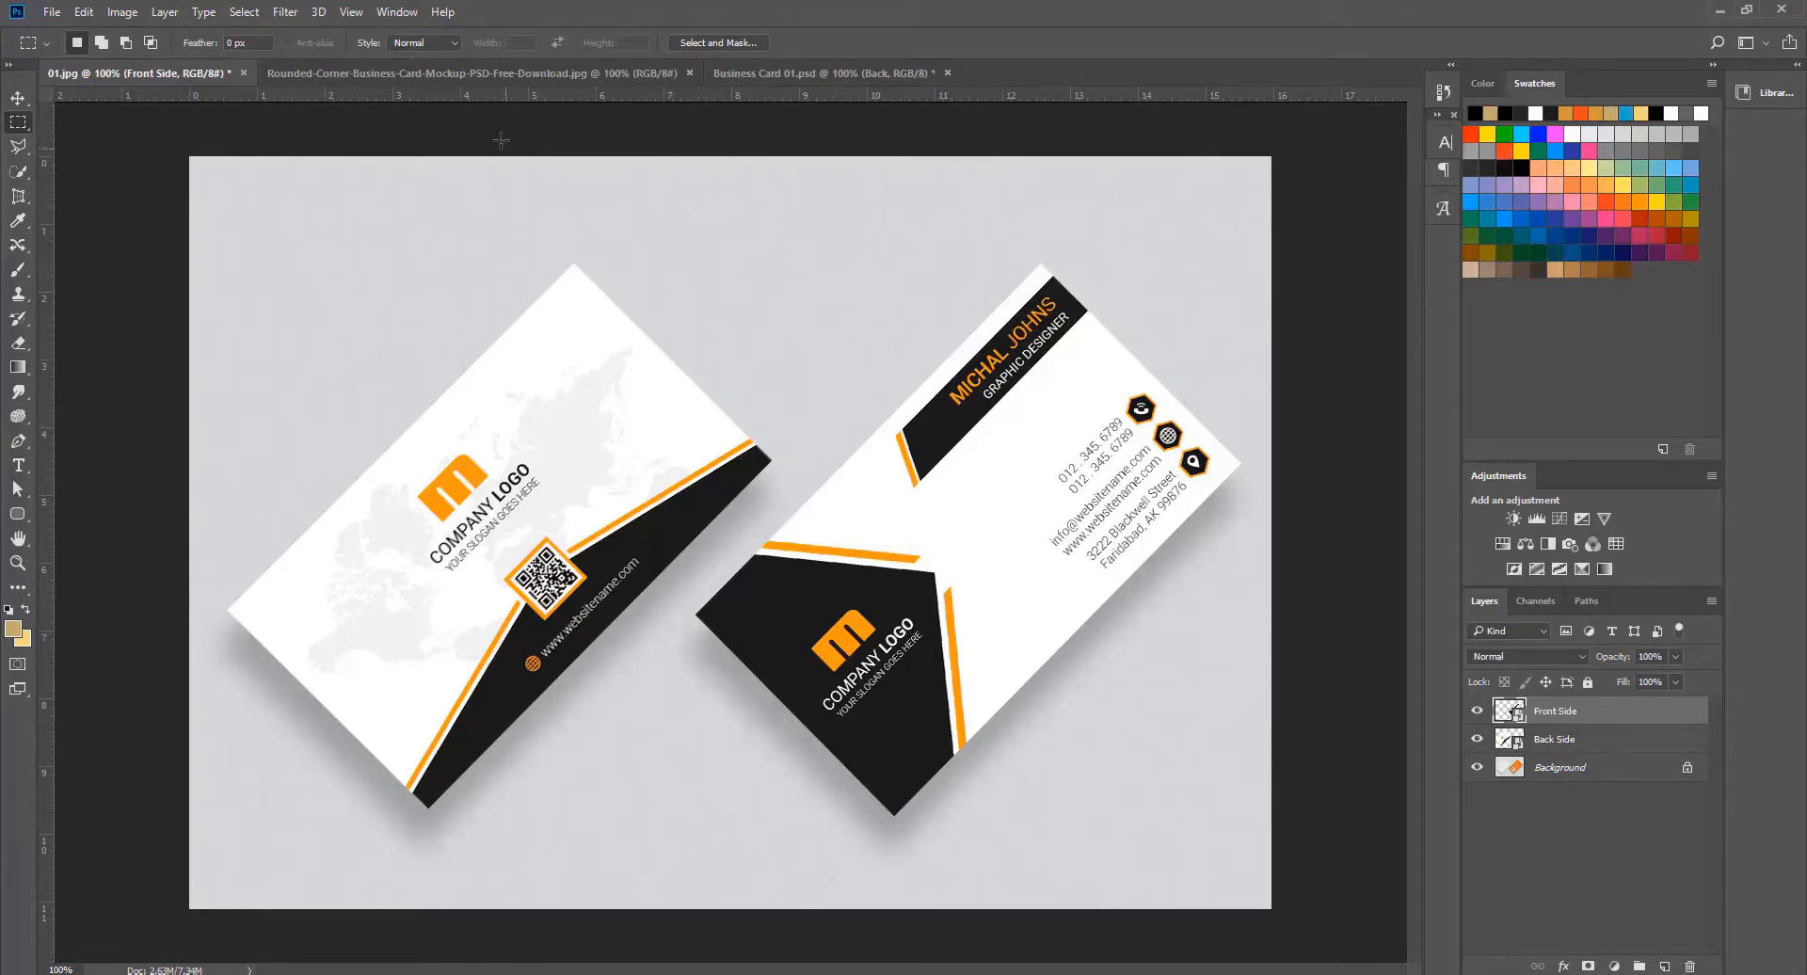
Step: In Rounded-Corner-Business-Card-Mockup-PSD-Free-Download.jpg, cover the "Provided By Graphic Wallet" caption with a tan rounded rectangle shape about 313 × 51 px
{"action": "left_click", "coordinate": [459, 74]}
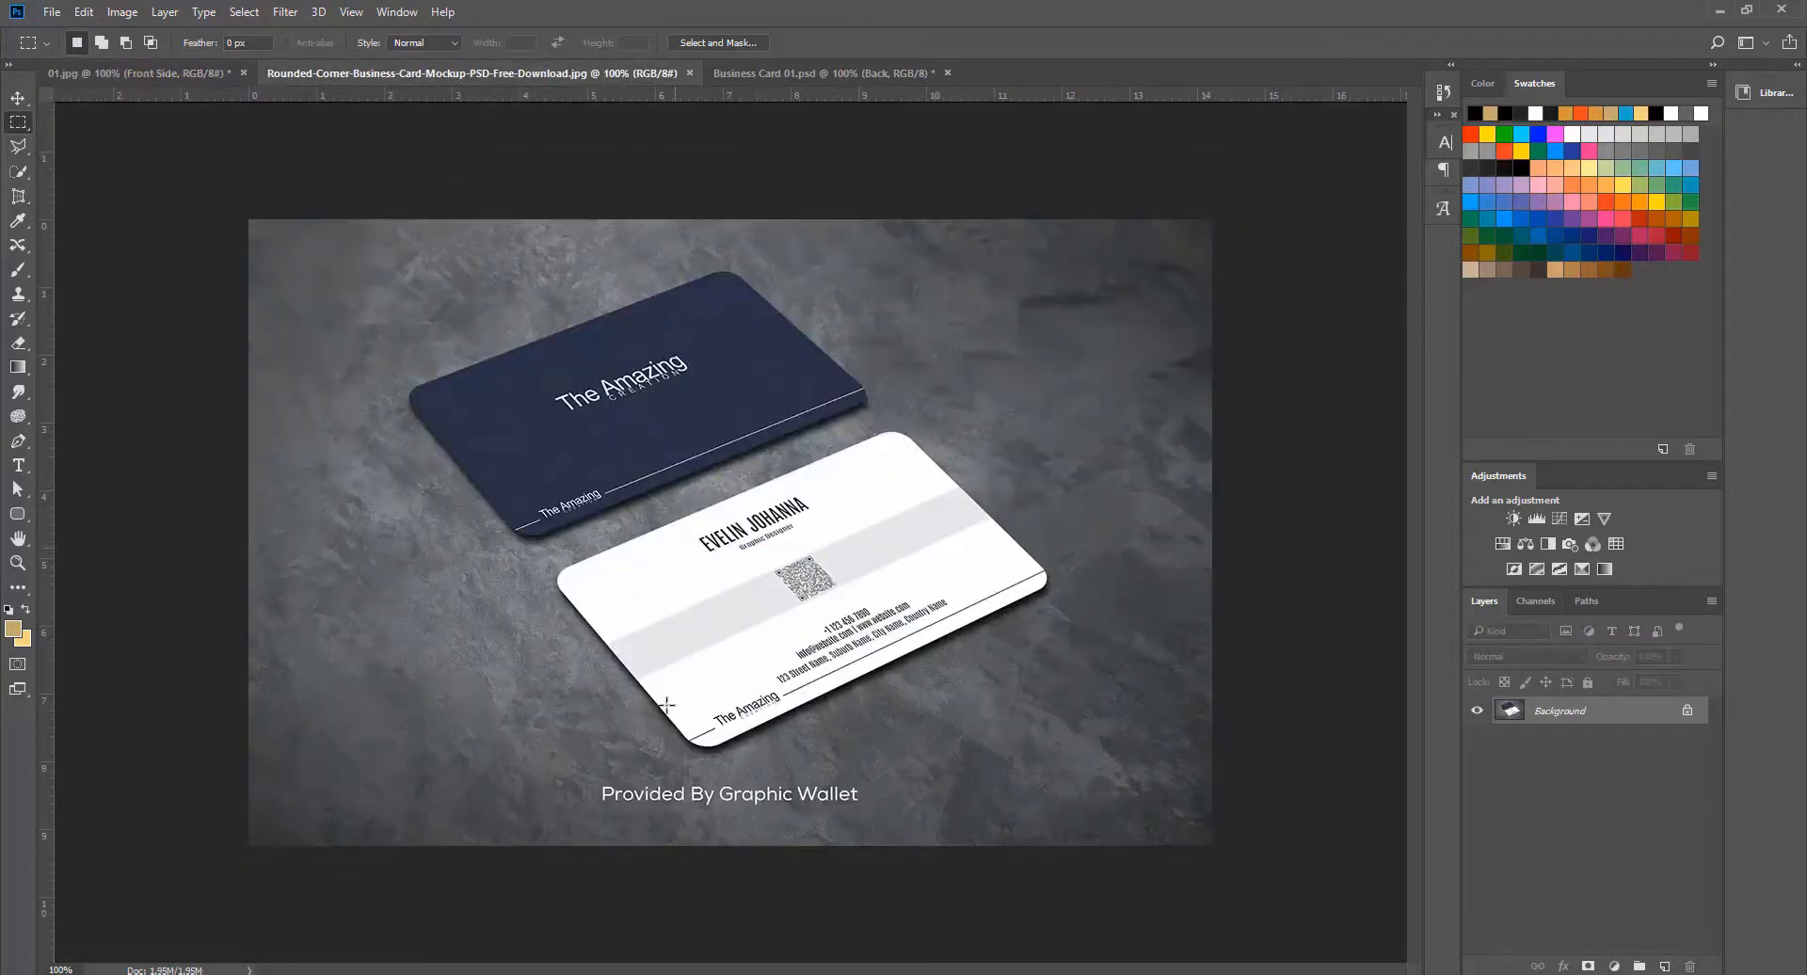
{"action": "left_click", "coordinate": [20, 514]}
{"action": "left_click_drag", "start_coordinate": [588, 779], "coordinate": [871, 819]}
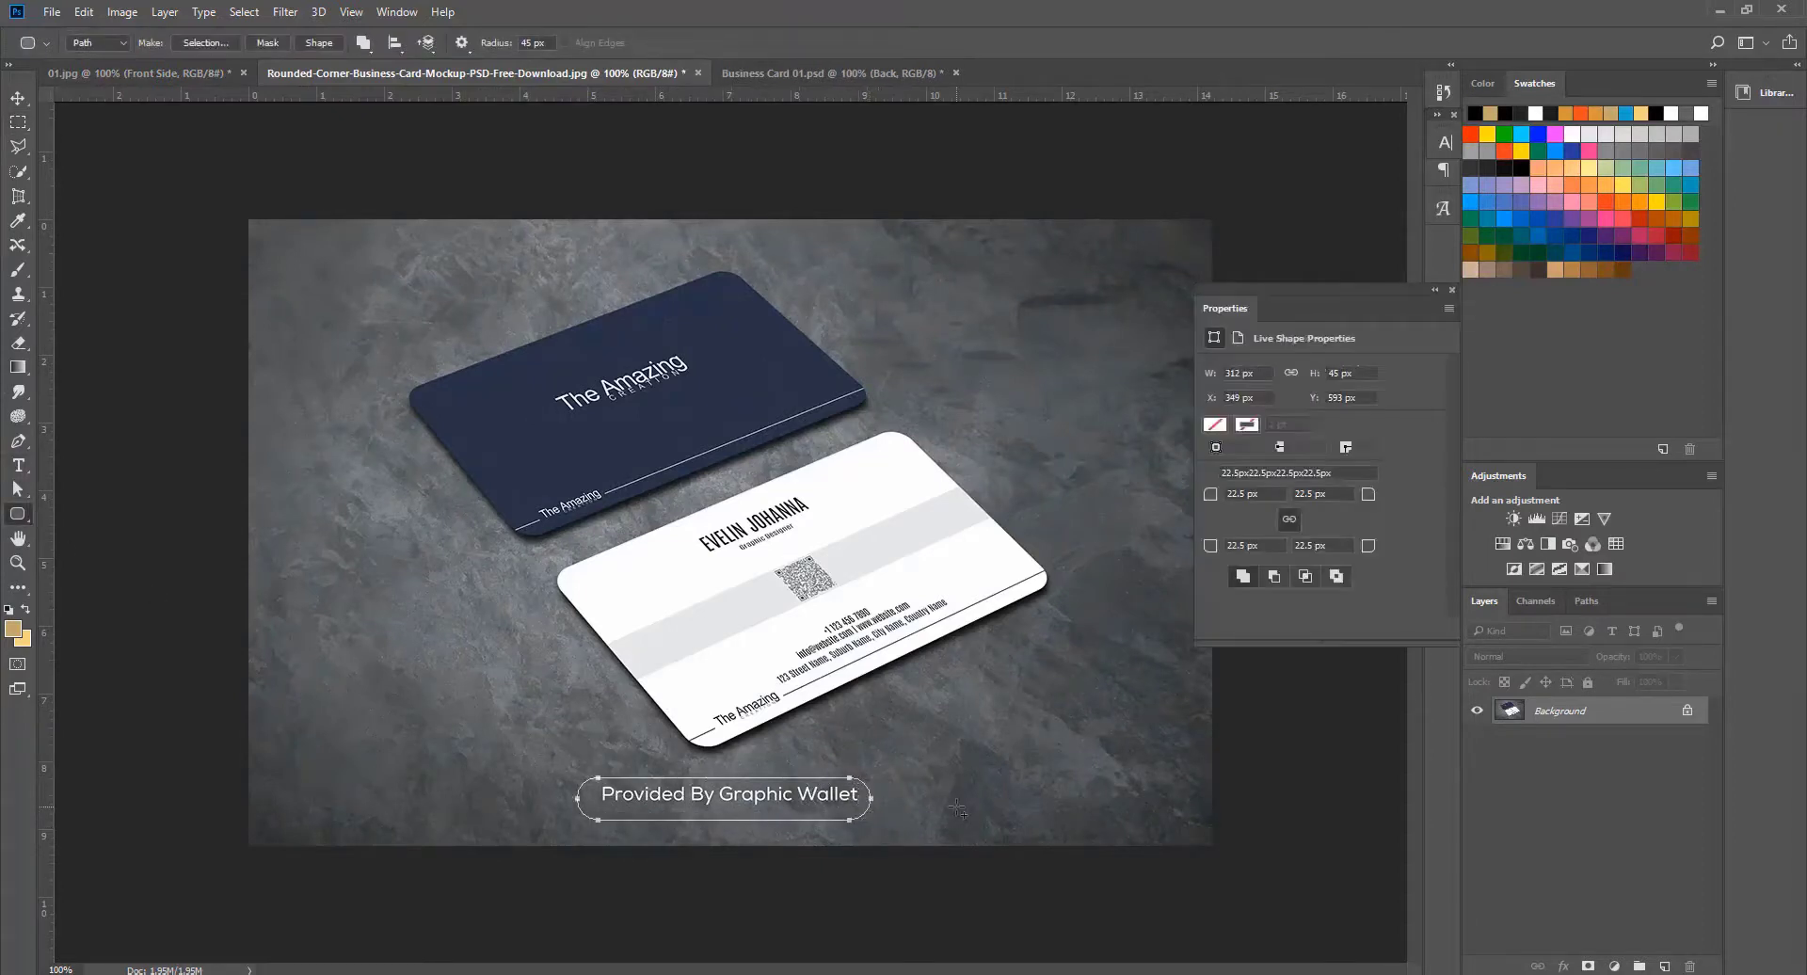
{"action": "left_click", "coordinate": [113, 43]}
{"action": "left_click", "coordinate": [103, 62]}
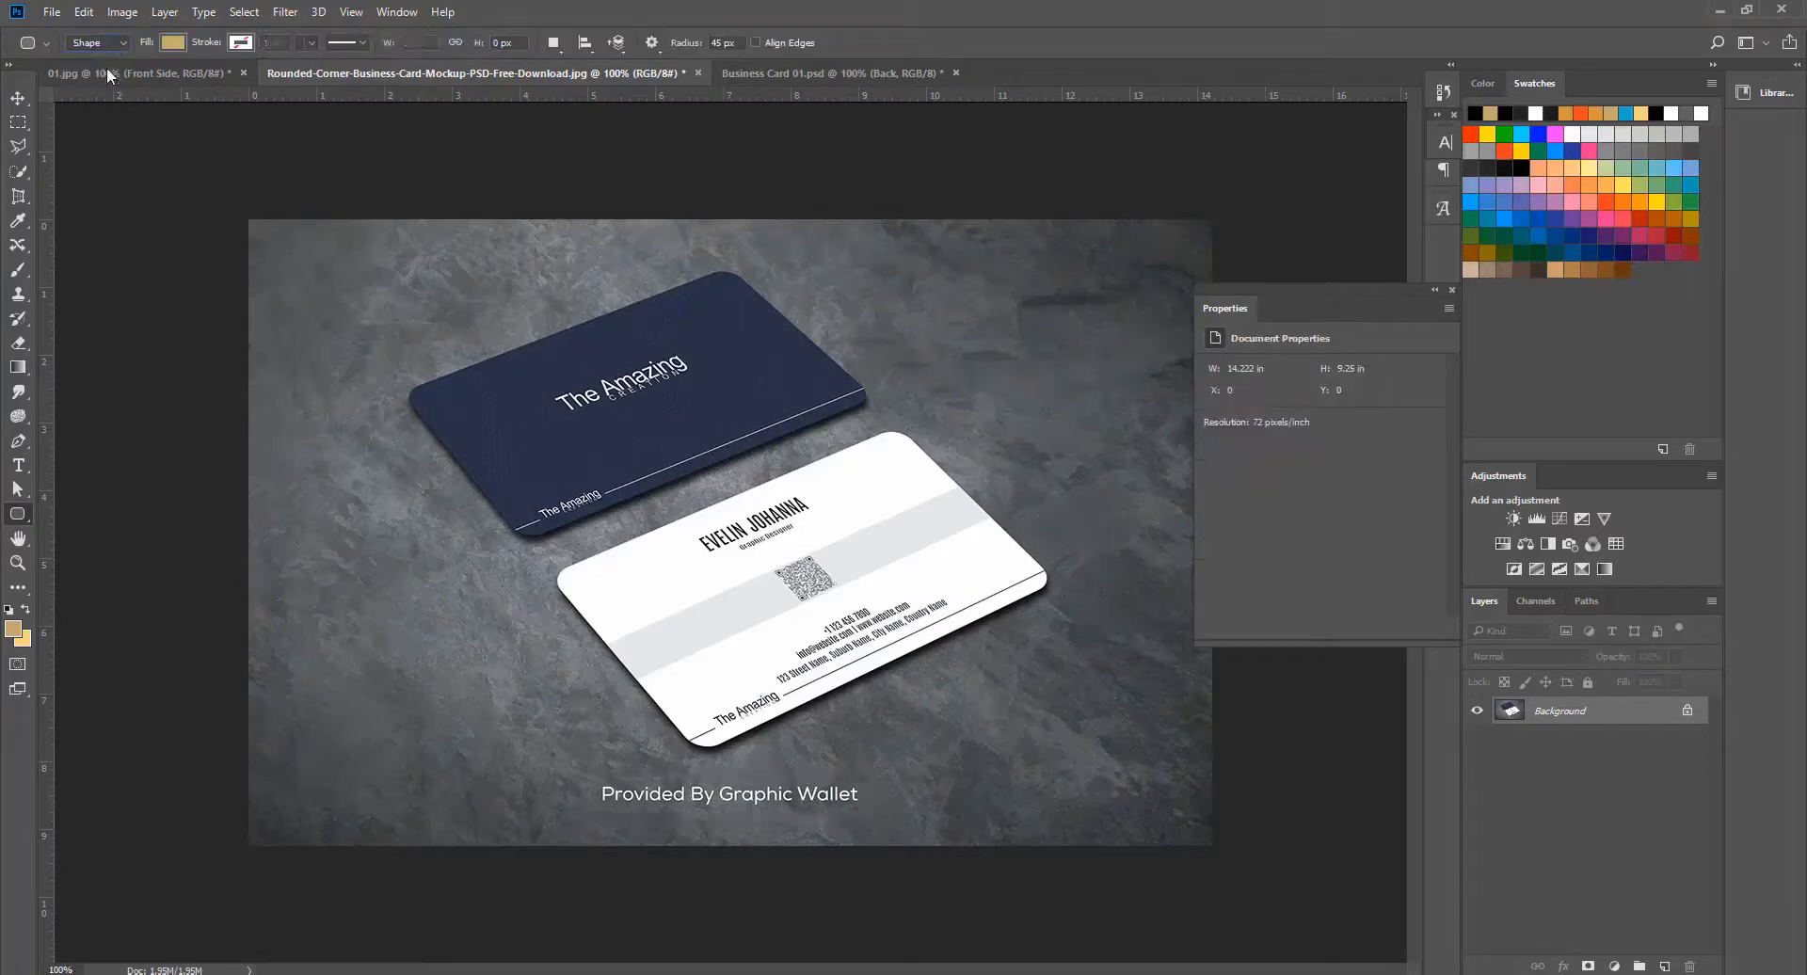
{"action": "left_click_drag", "start_coordinate": [579, 776], "coordinate": [873, 825]}
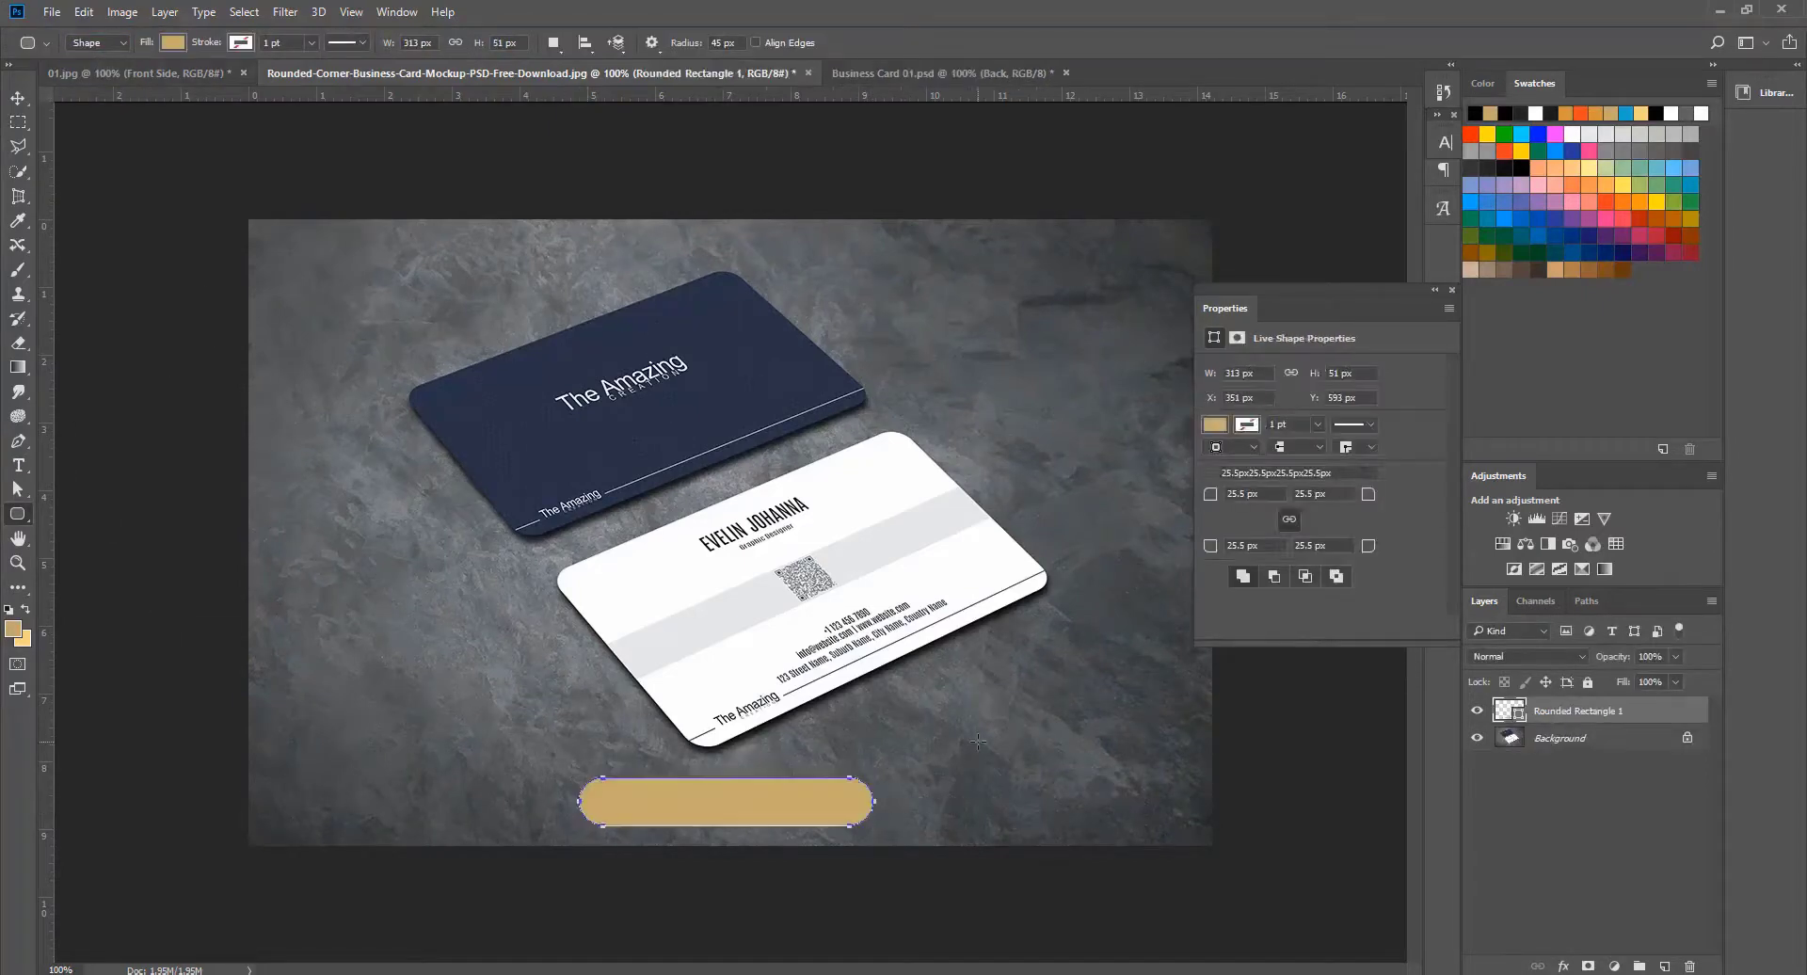
{"action": "left_click", "coordinate": [1453, 290]}
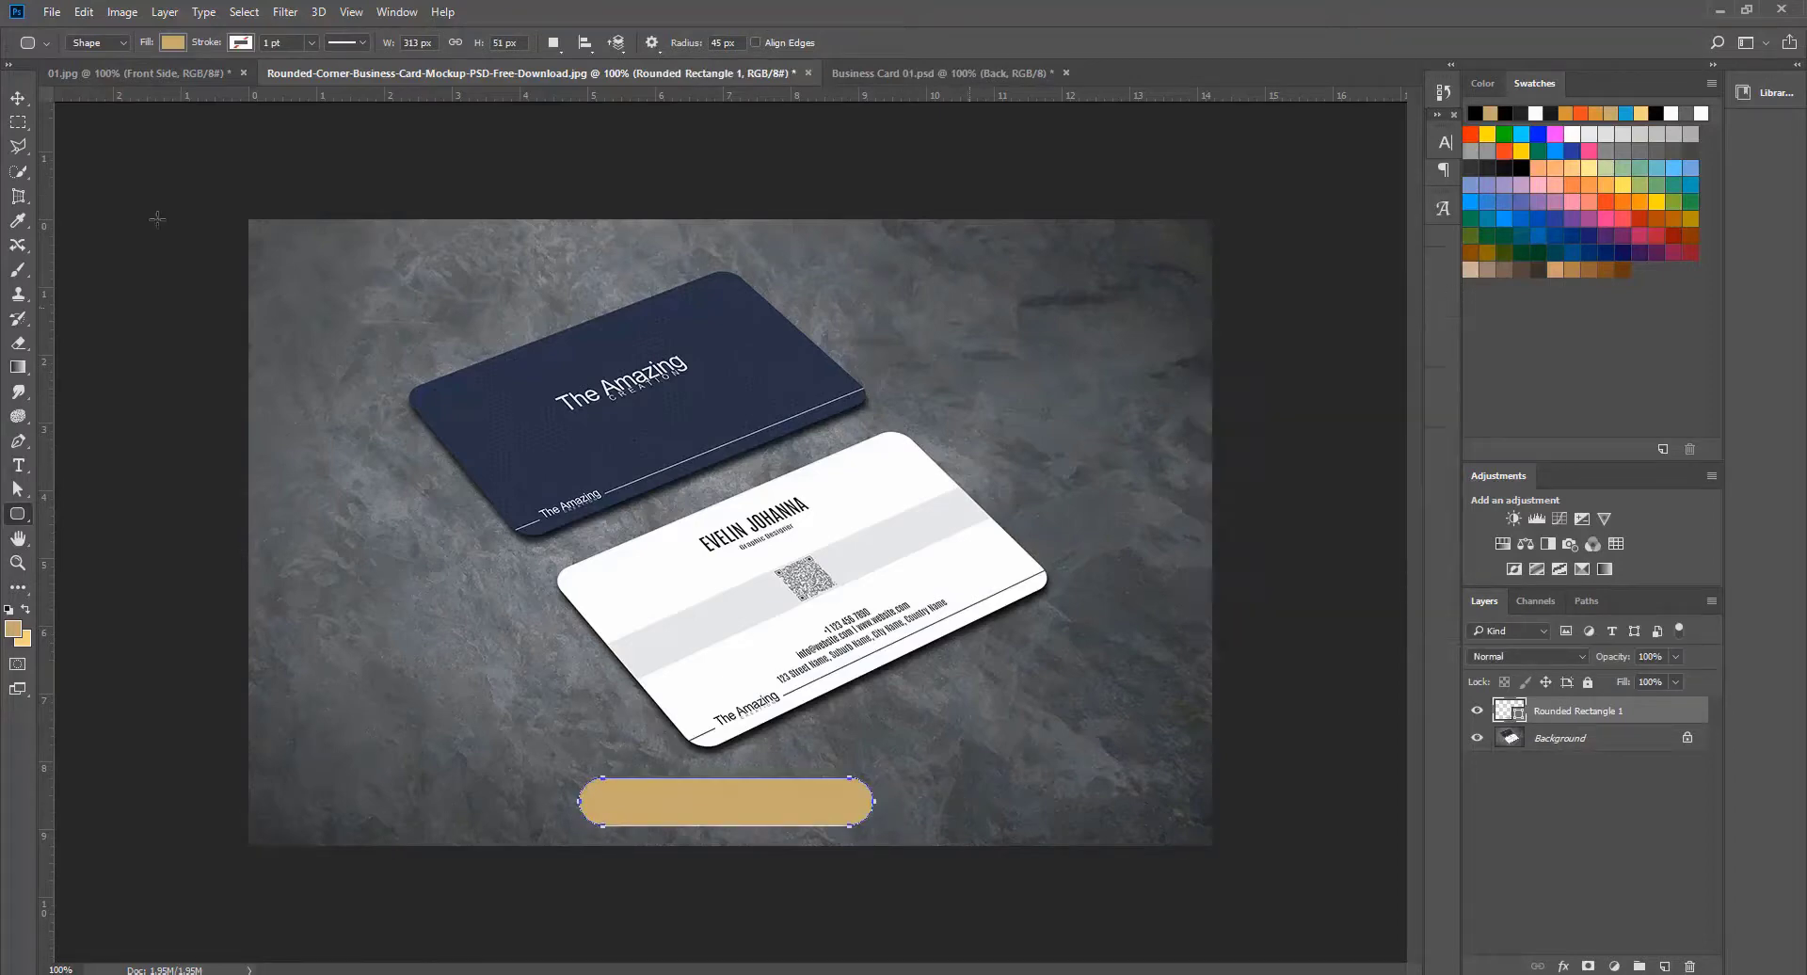
{"action": "left_click", "coordinate": [18, 98]}
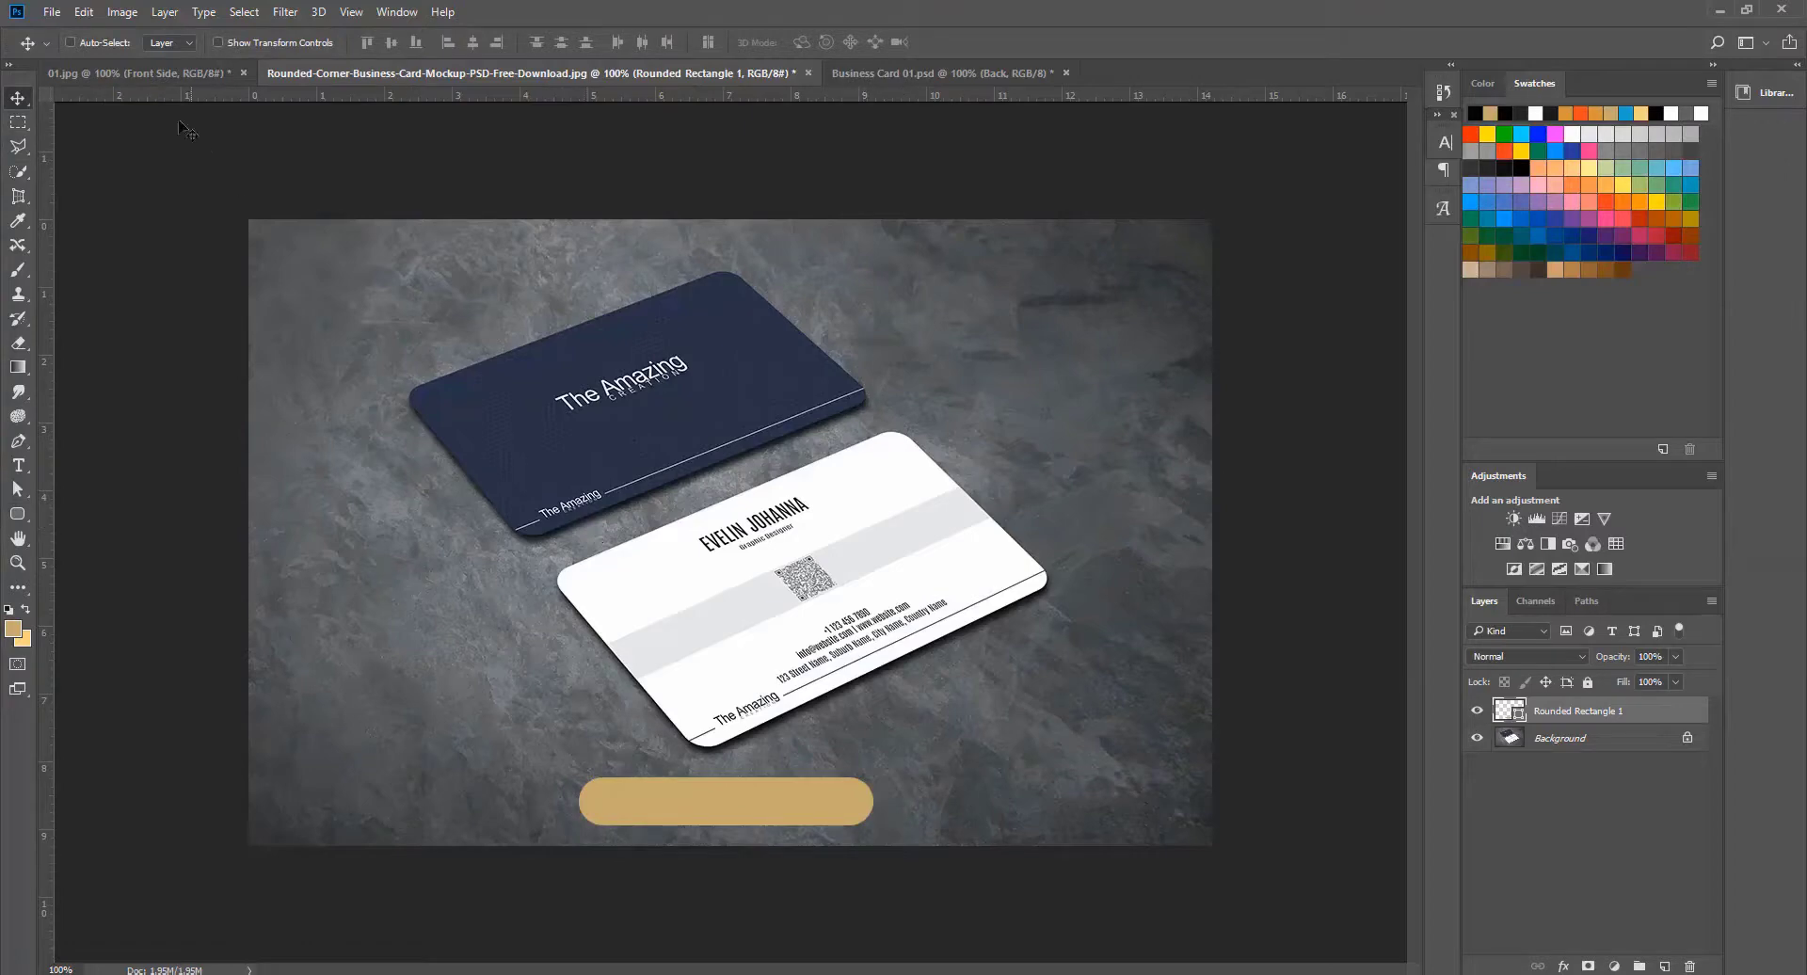
Step: In 01.jpg, try a duplicate of Back Side on the orange card with Front Side hidden, and revert to the original layers
{"action": "left_click", "coordinate": [145, 73]}
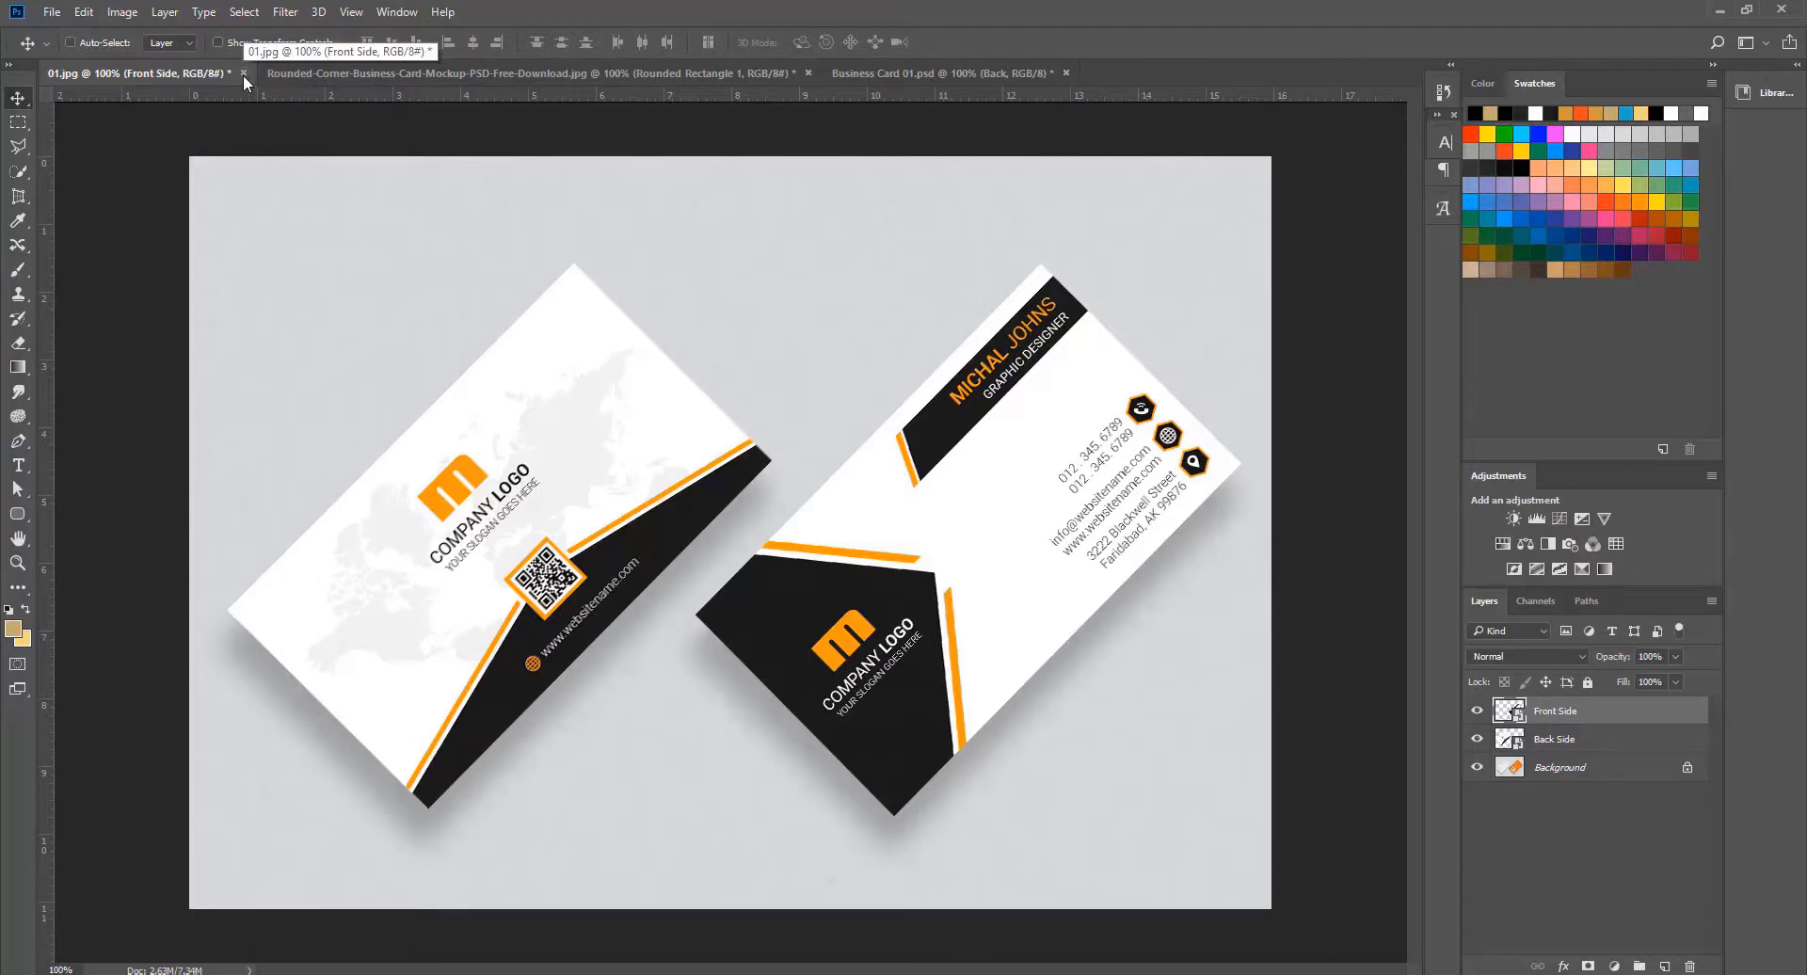
{"action": "left_click", "coordinate": [1477, 711]}
{"action": "left_click", "coordinate": [1551, 741]}
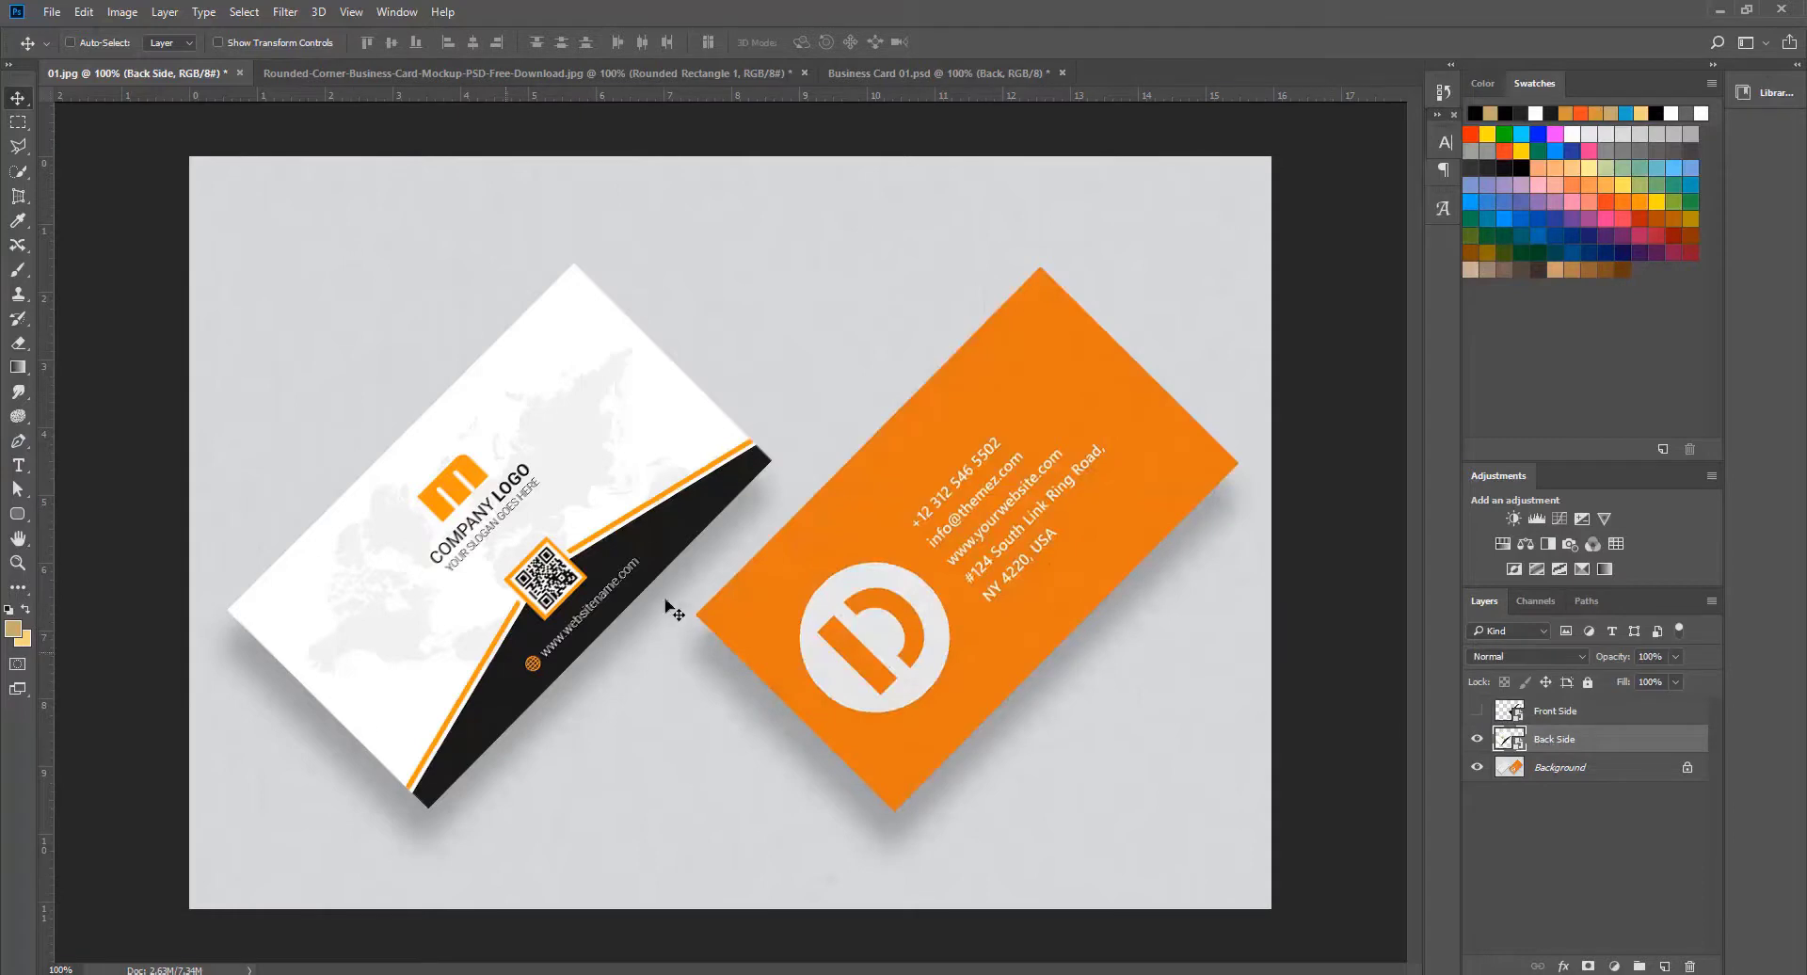
{"action": "left_click_drag", "start_coordinate": [488, 595], "coordinate": [956, 595]}
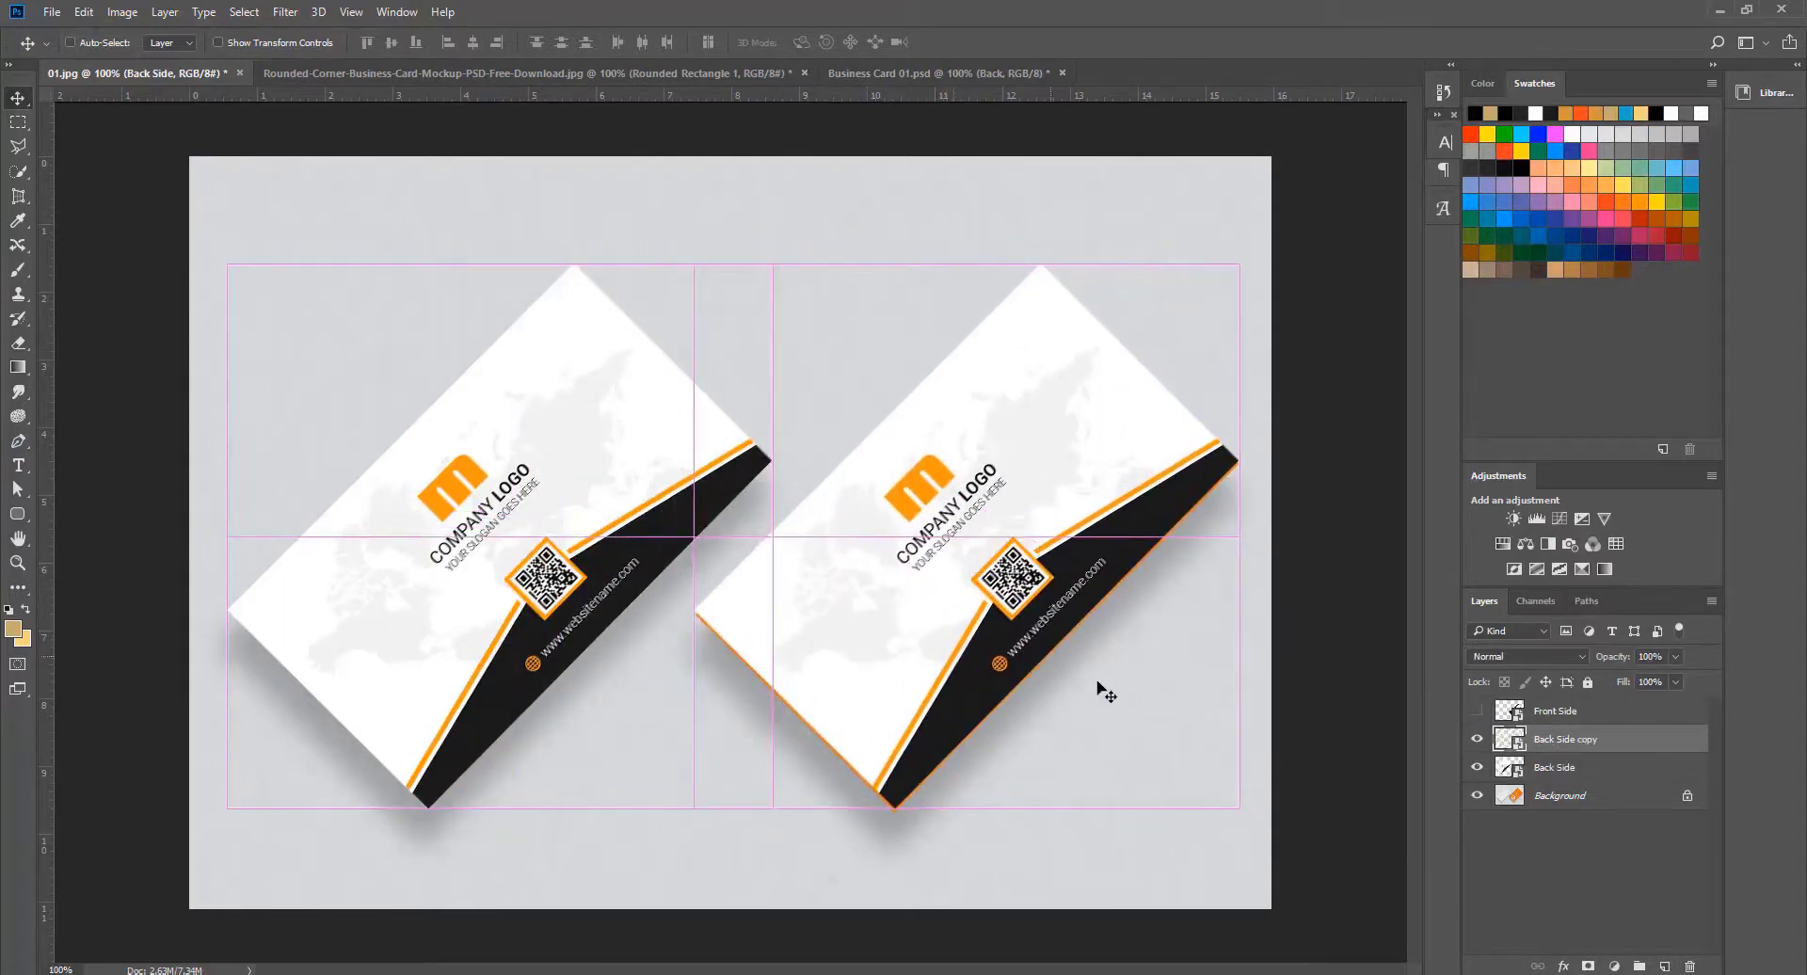
{"action": "key", "text": "Down"}
{"action": "key", "text": "Down"}
{"action": "key", "text": "Down"}
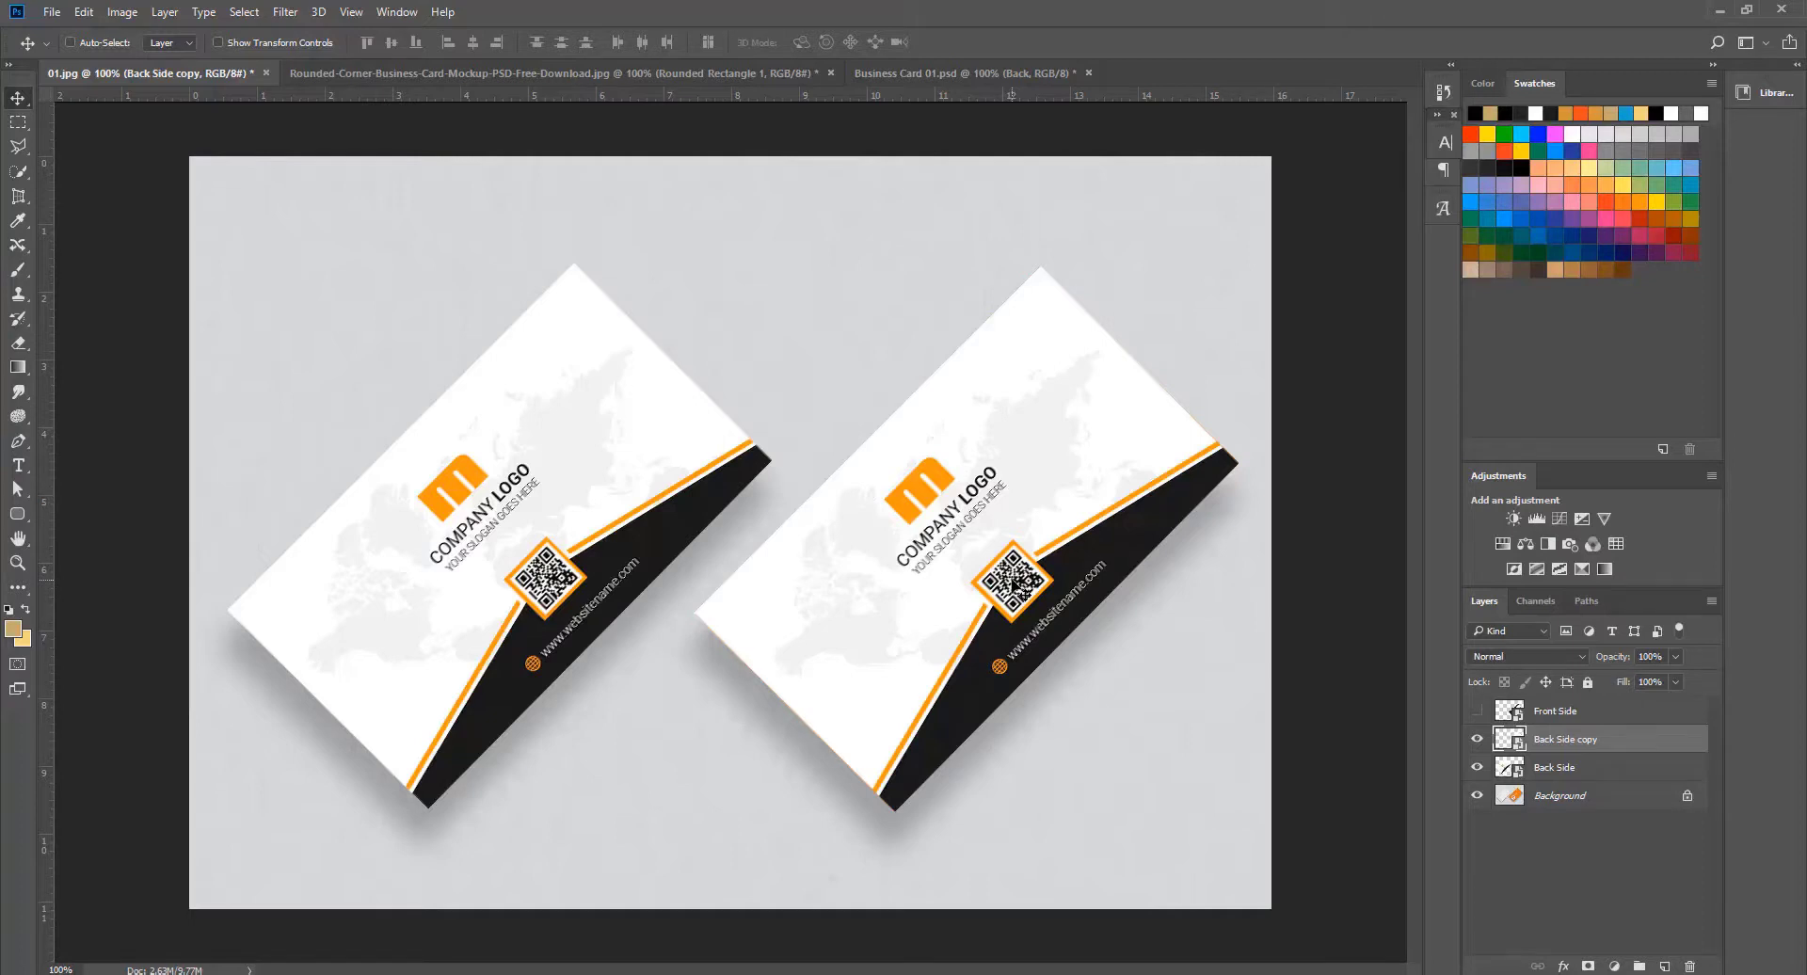
{"action": "key", "text": "Delete"}
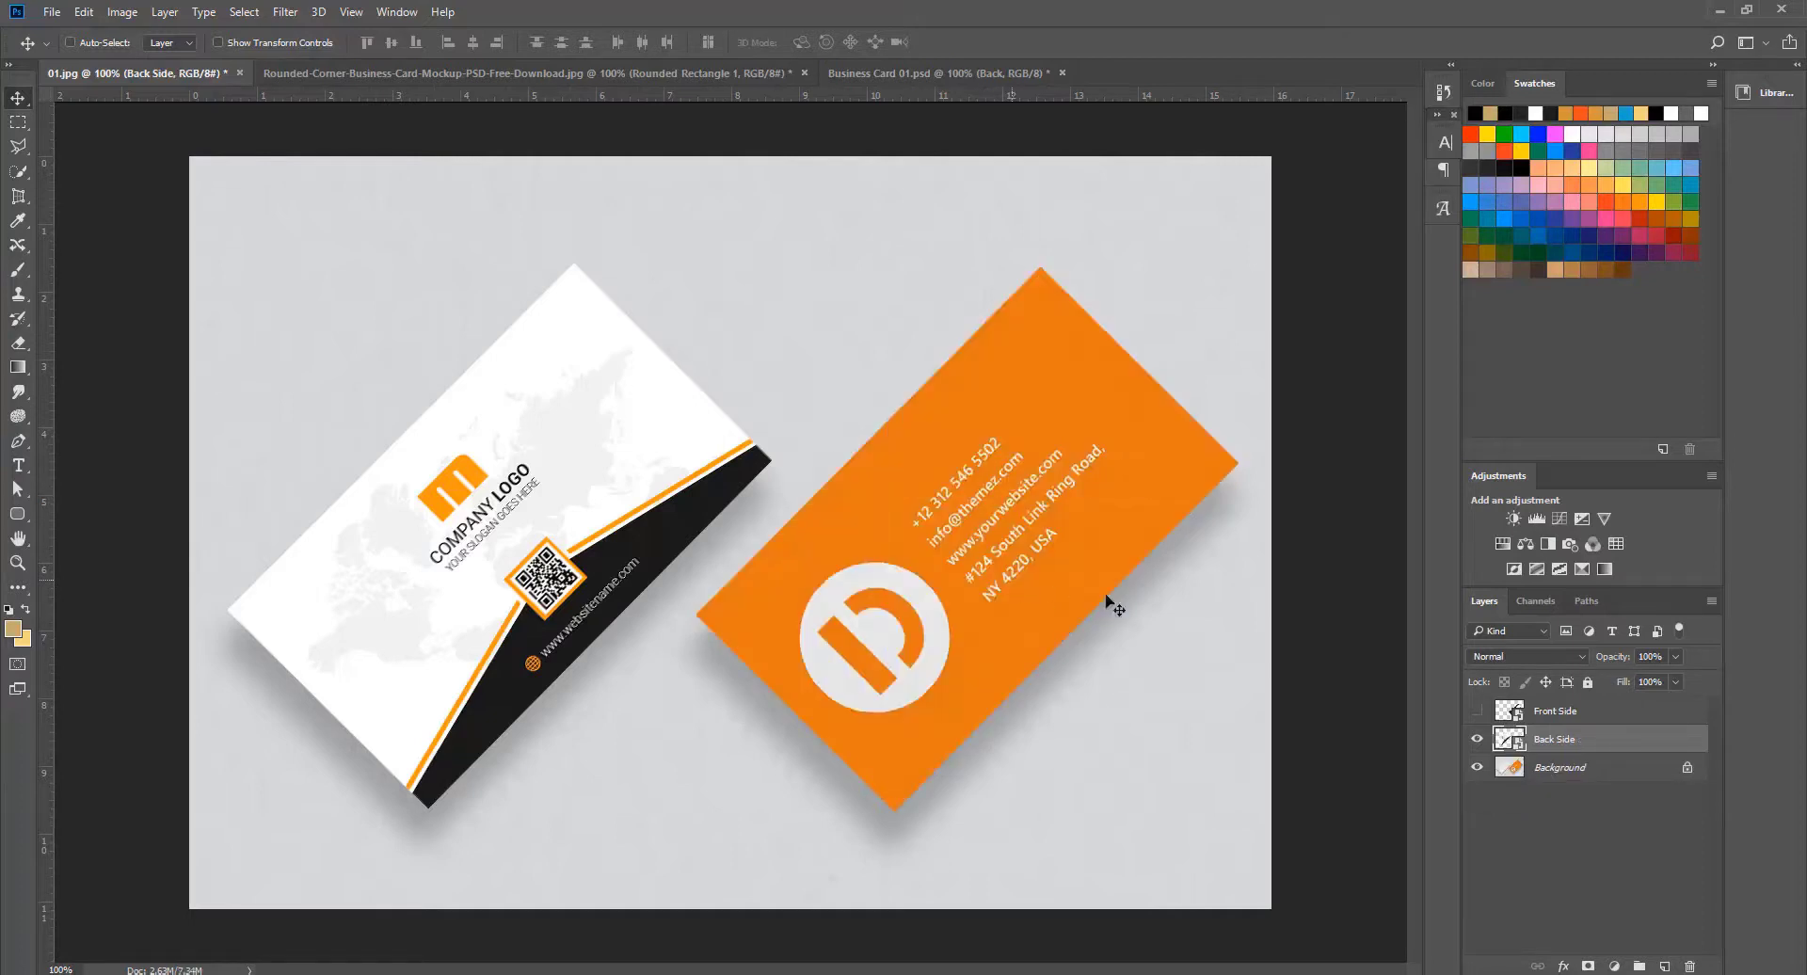
{"action": "left_click", "coordinate": [1477, 711]}
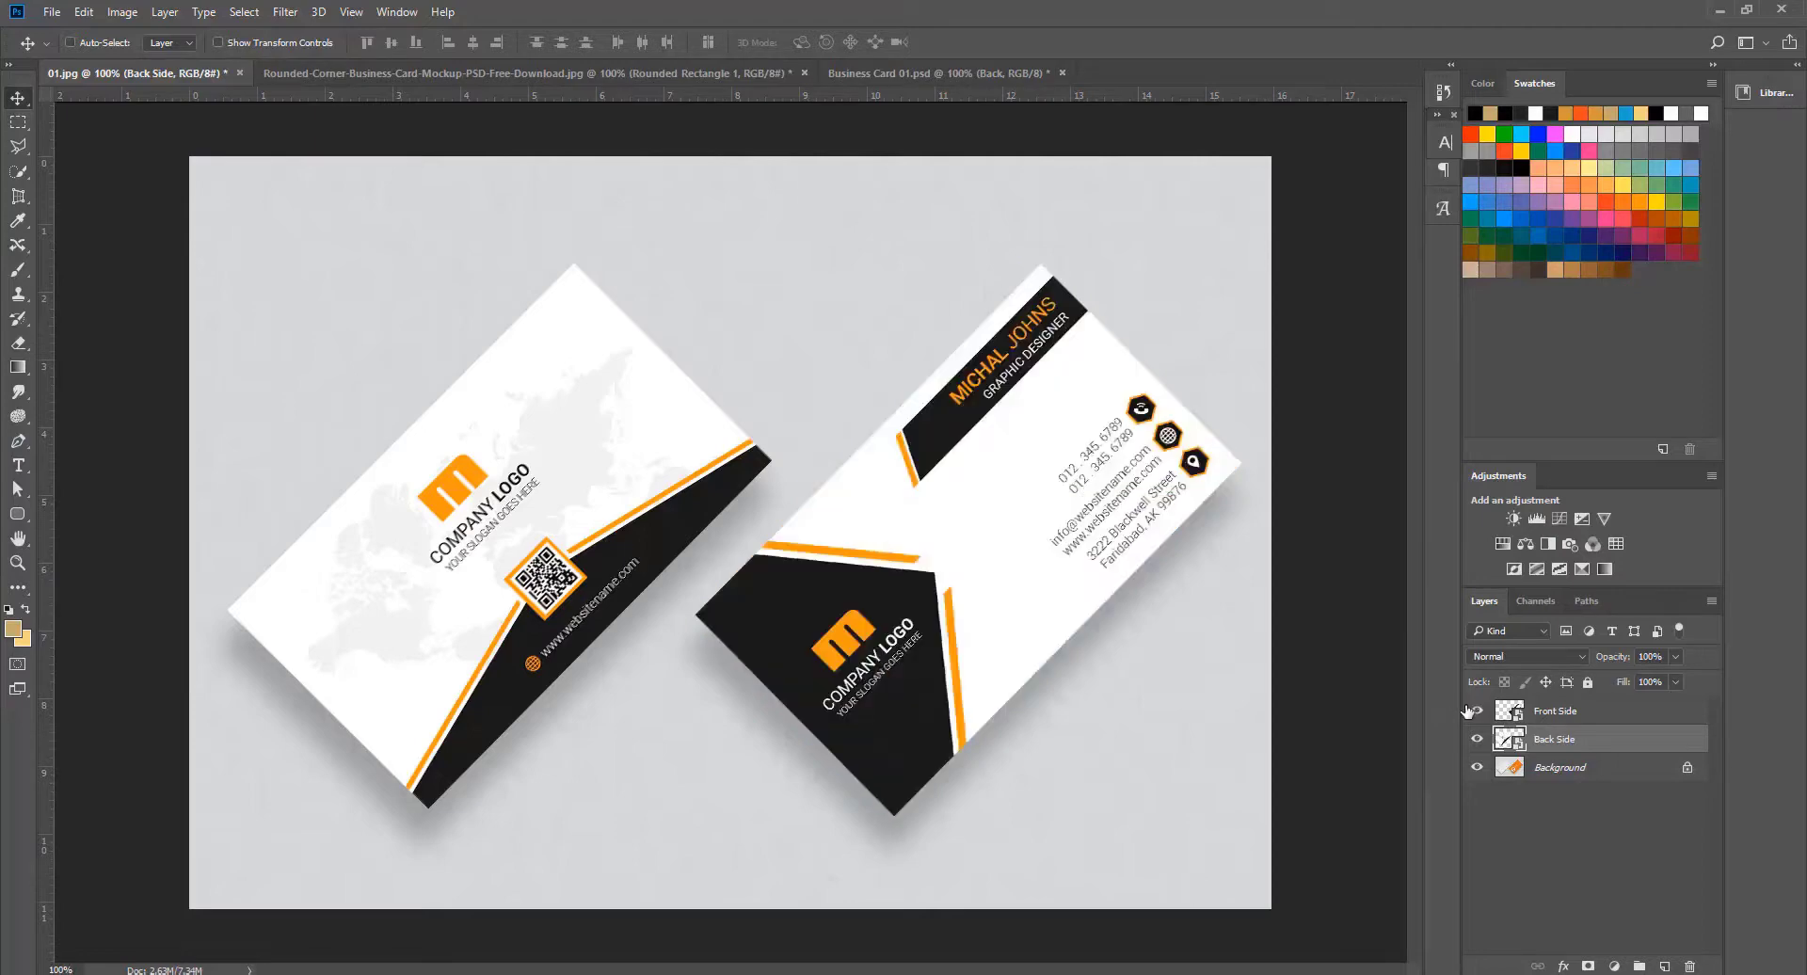
Step: Close 01.jpg without saving its changes and examine the rounded corners of the blue card in the remaining mockup
{"action": "left_click", "coordinate": [239, 72]}
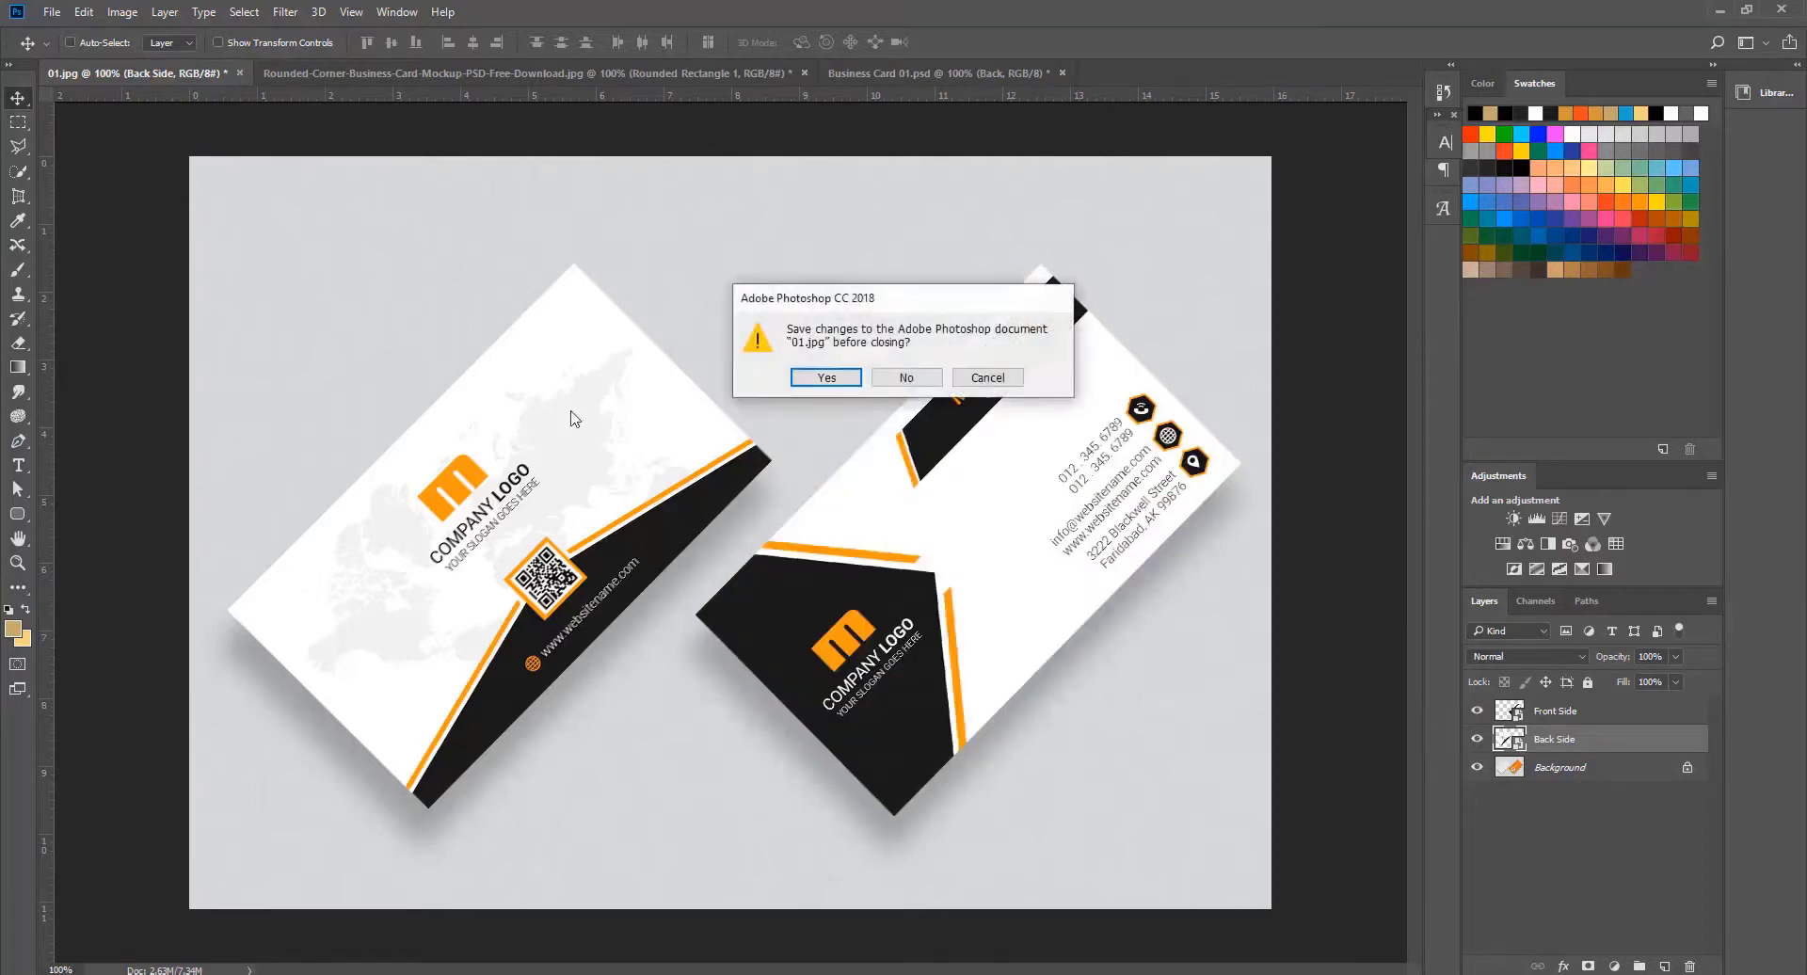
{"action": "left_click", "coordinate": [917, 378]}
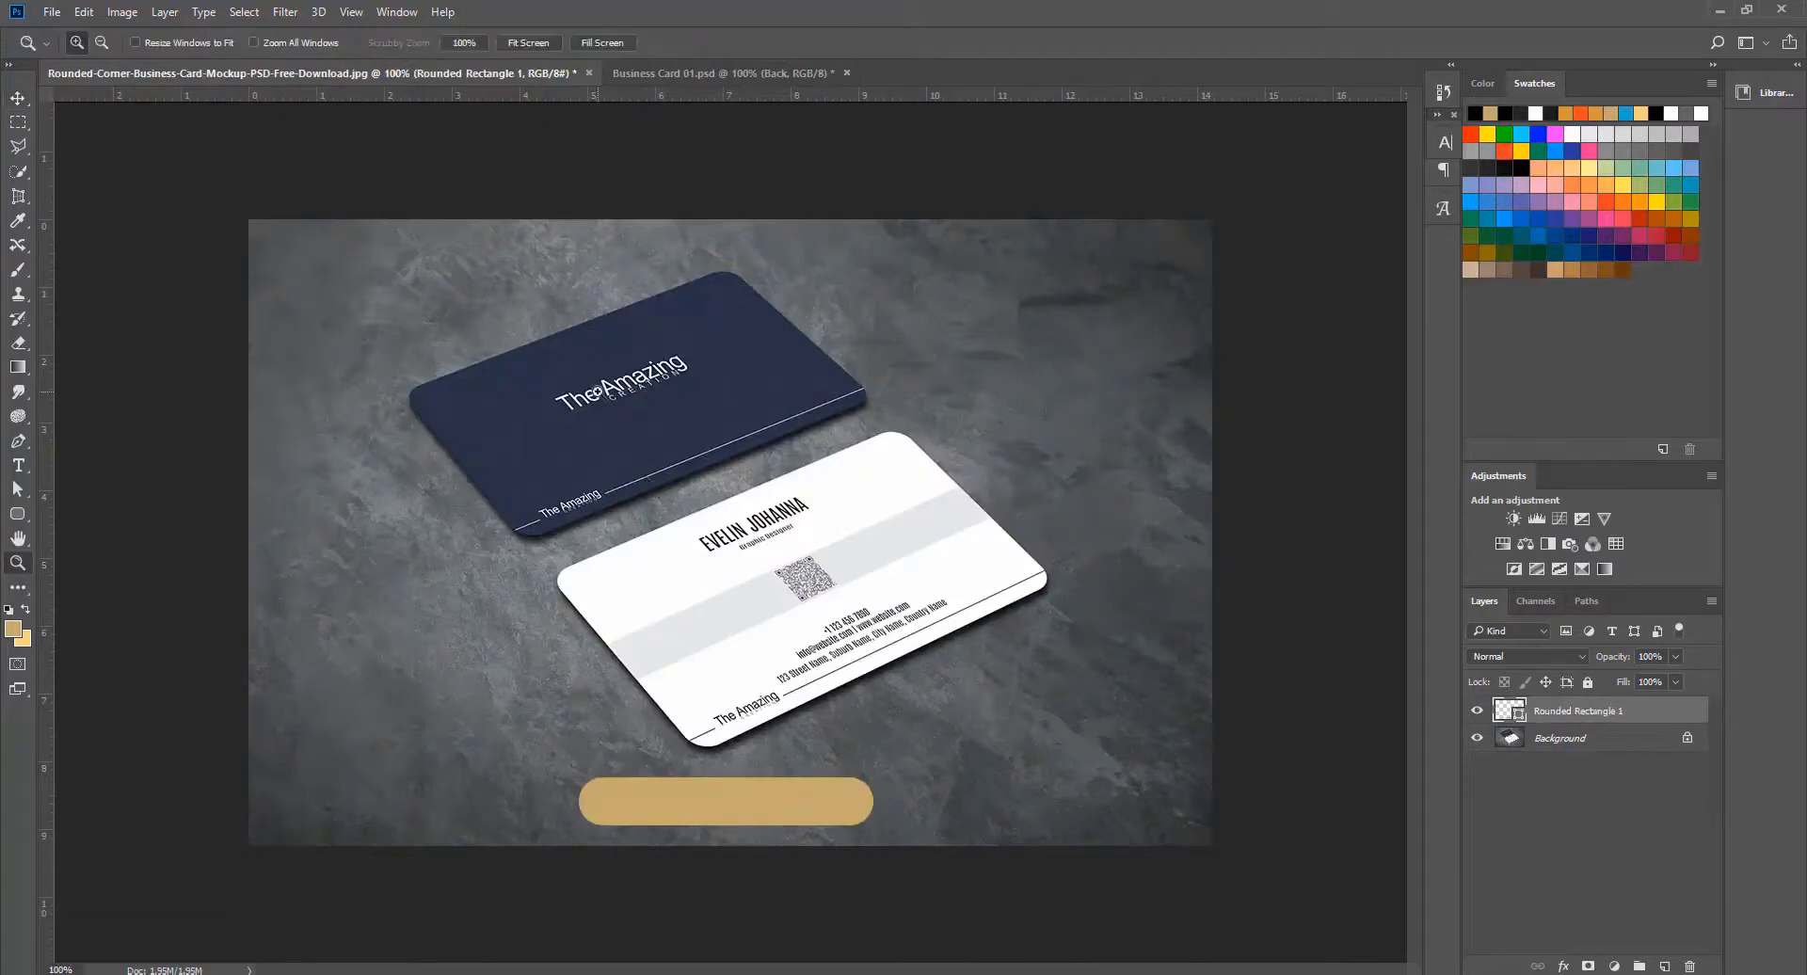
{"action": "left_click", "coordinate": [601, 394], "text": "ctrl"}
{"action": "left_click_drag", "start_coordinate": [979, 524], "coordinate": [948, 604]}
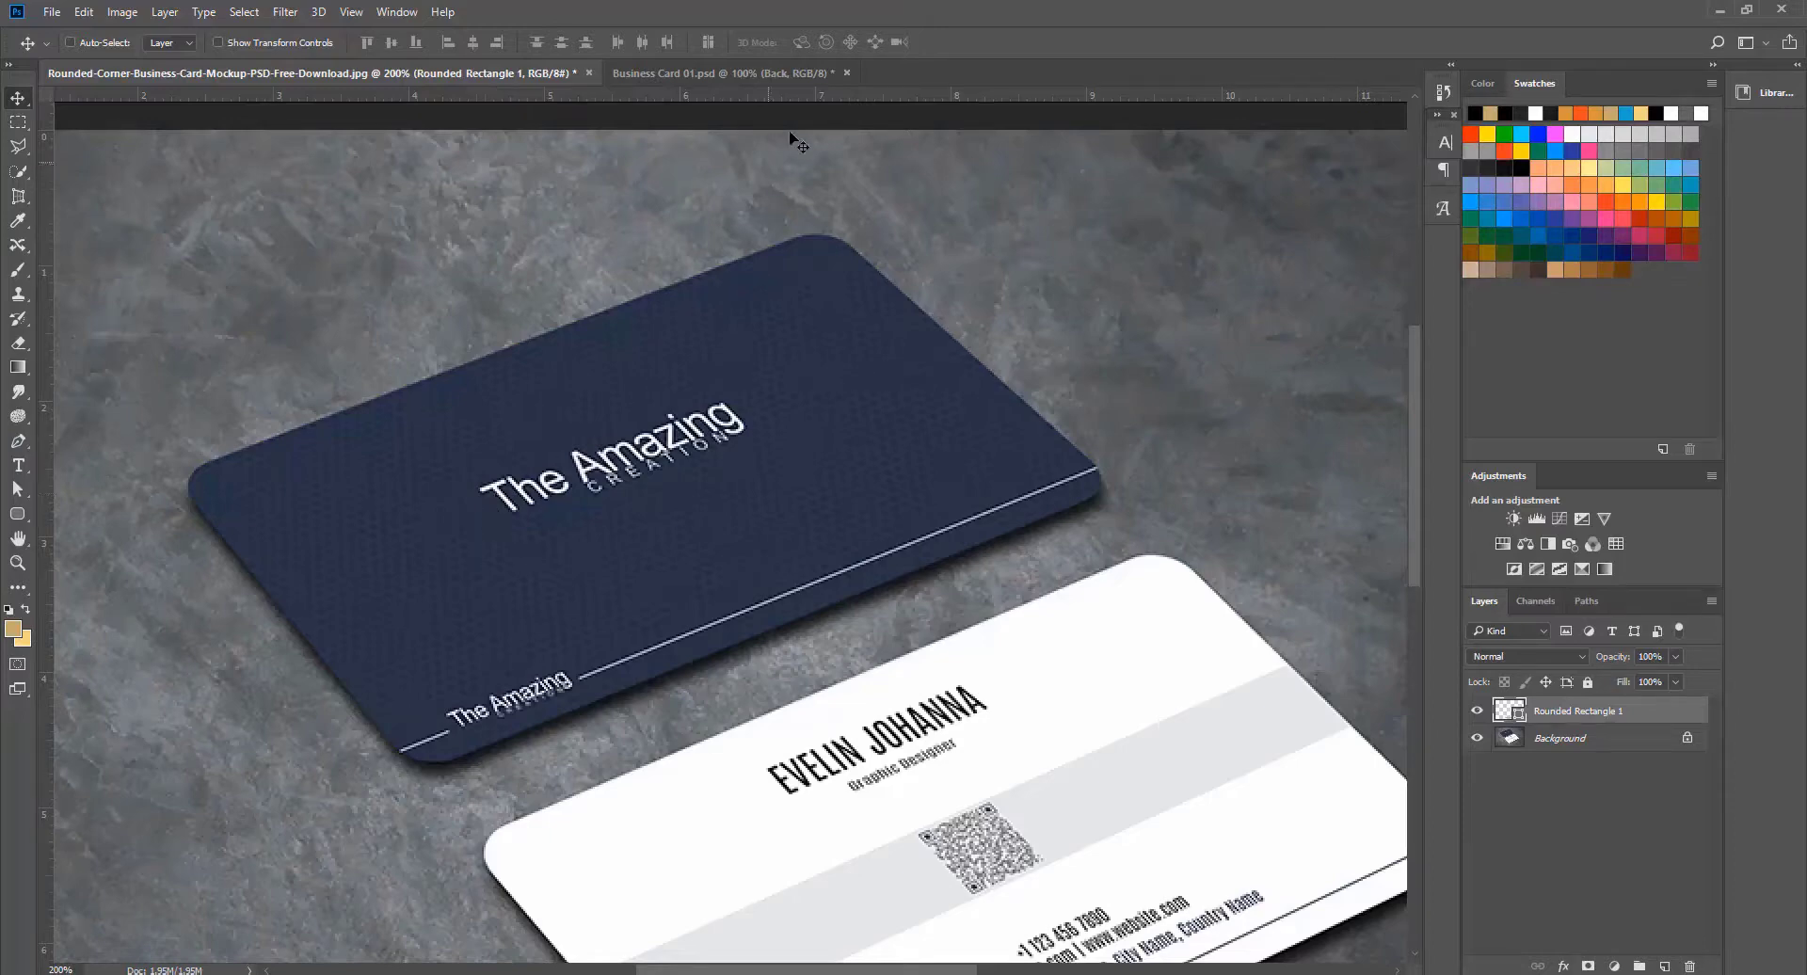
Step: In Business Card 01.psd, clear the selection and draw a rounded rectangle path with a 45 px radius along the card's outer guides
{"action": "left_click", "coordinate": [771, 75]}
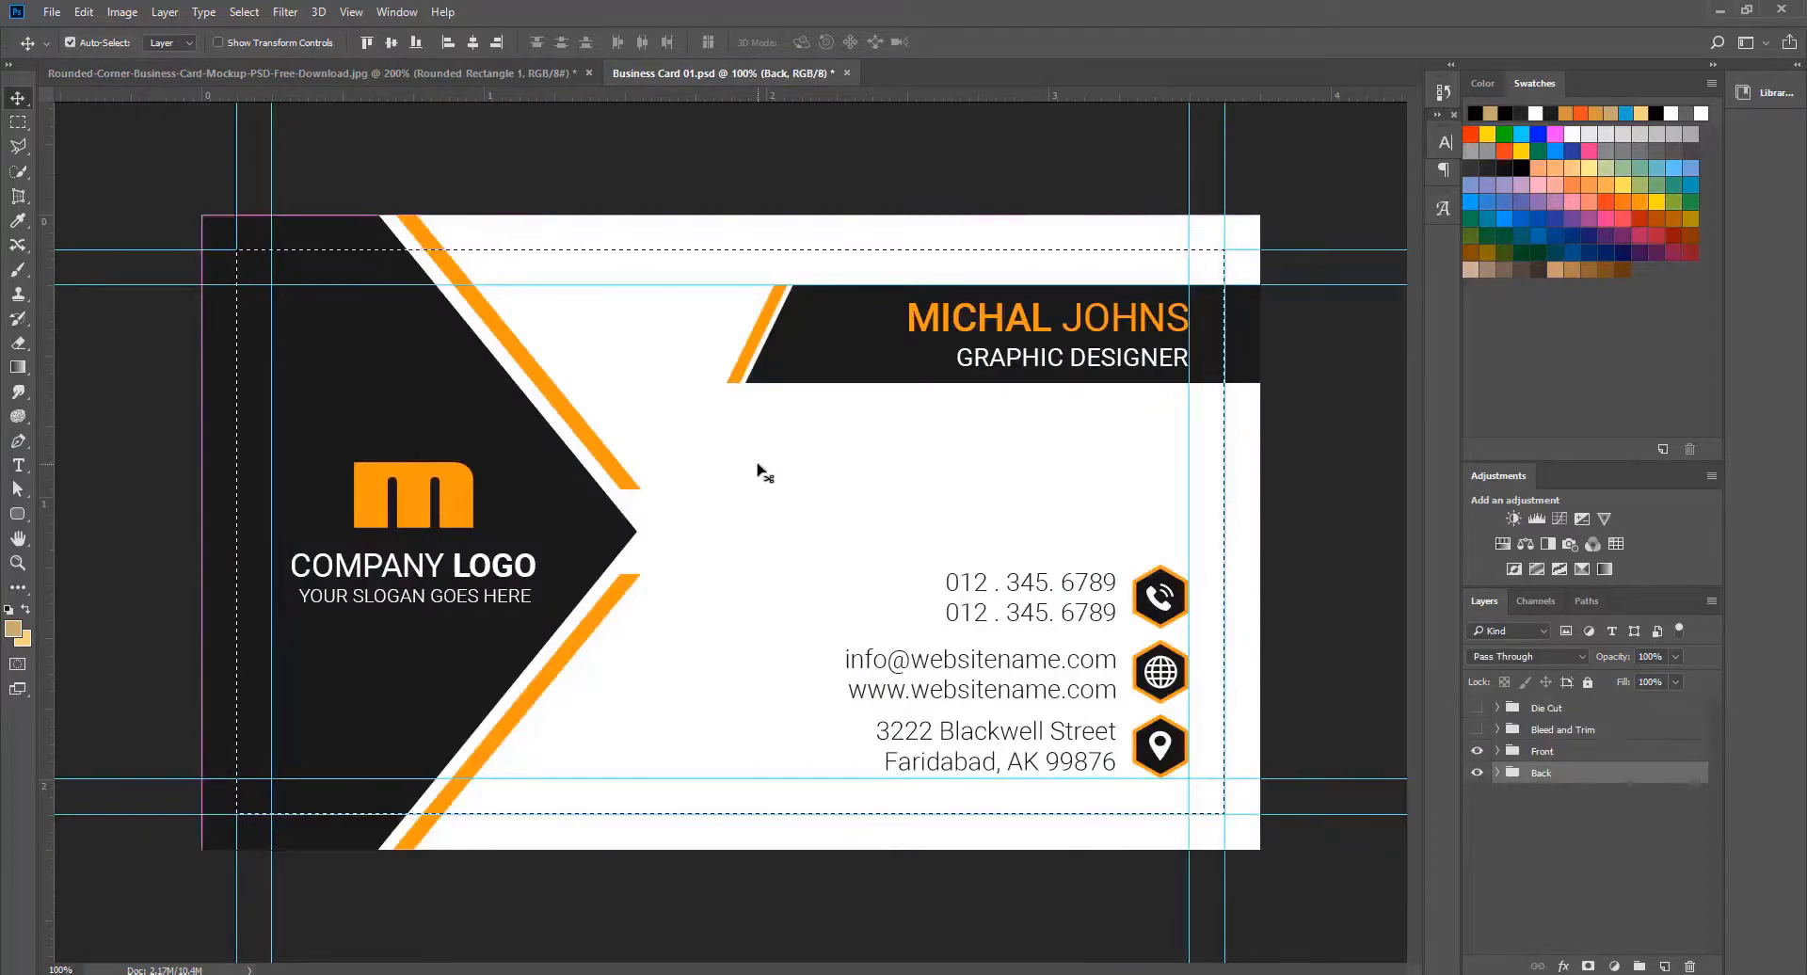
{"action": "key", "text": "ctrl+d"}
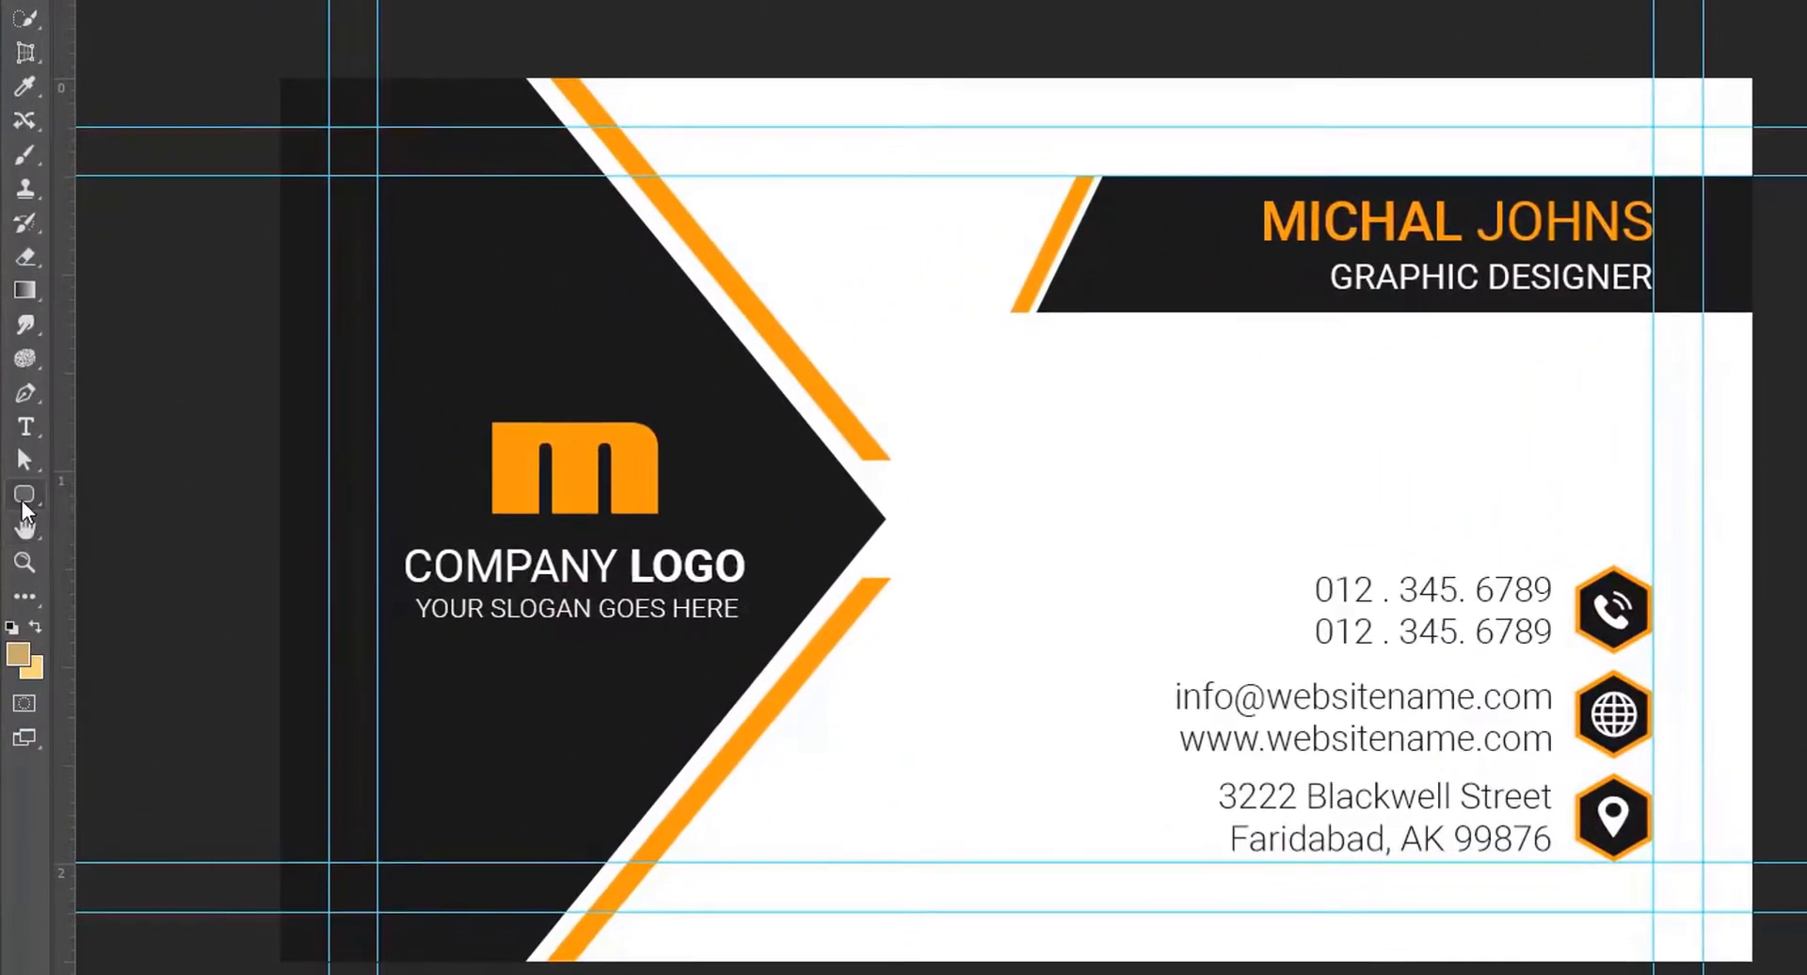
{"action": "right_click", "coordinate": [21, 499]}
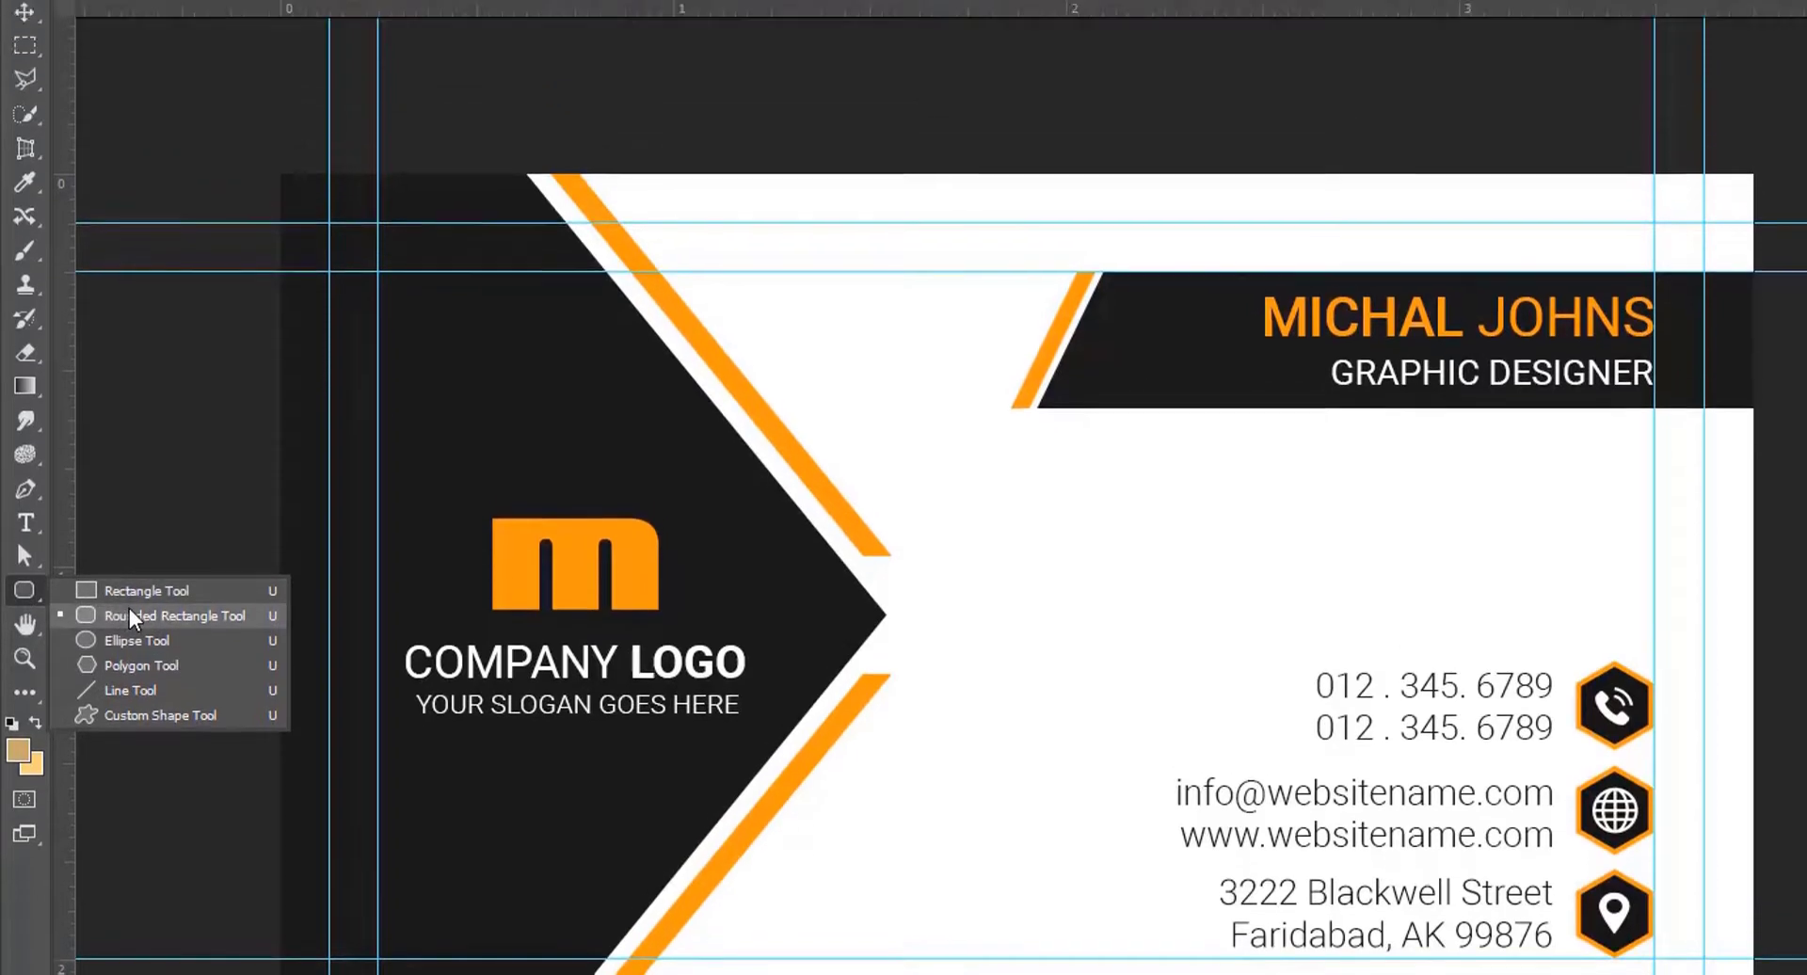
{"action": "left_click", "coordinate": [131, 617]}
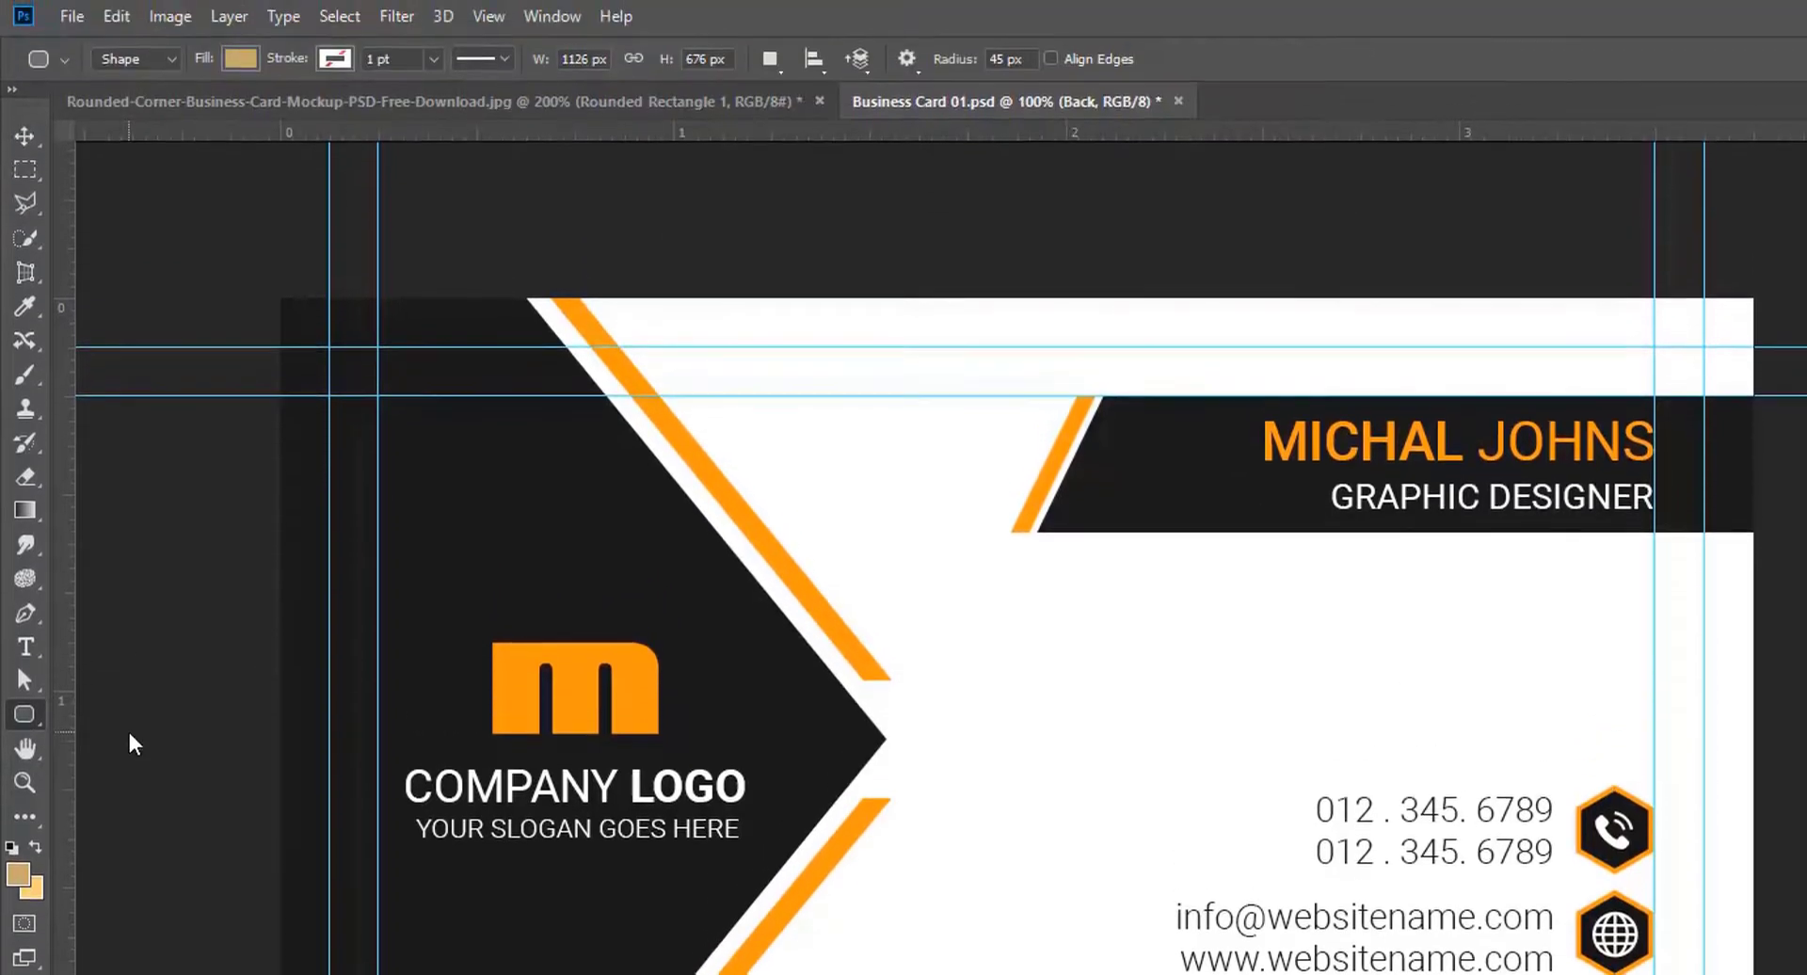
{"action": "left_click", "coordinate": [172, 59]}
{"action": "left_click", "coordinate": [154, 105]}
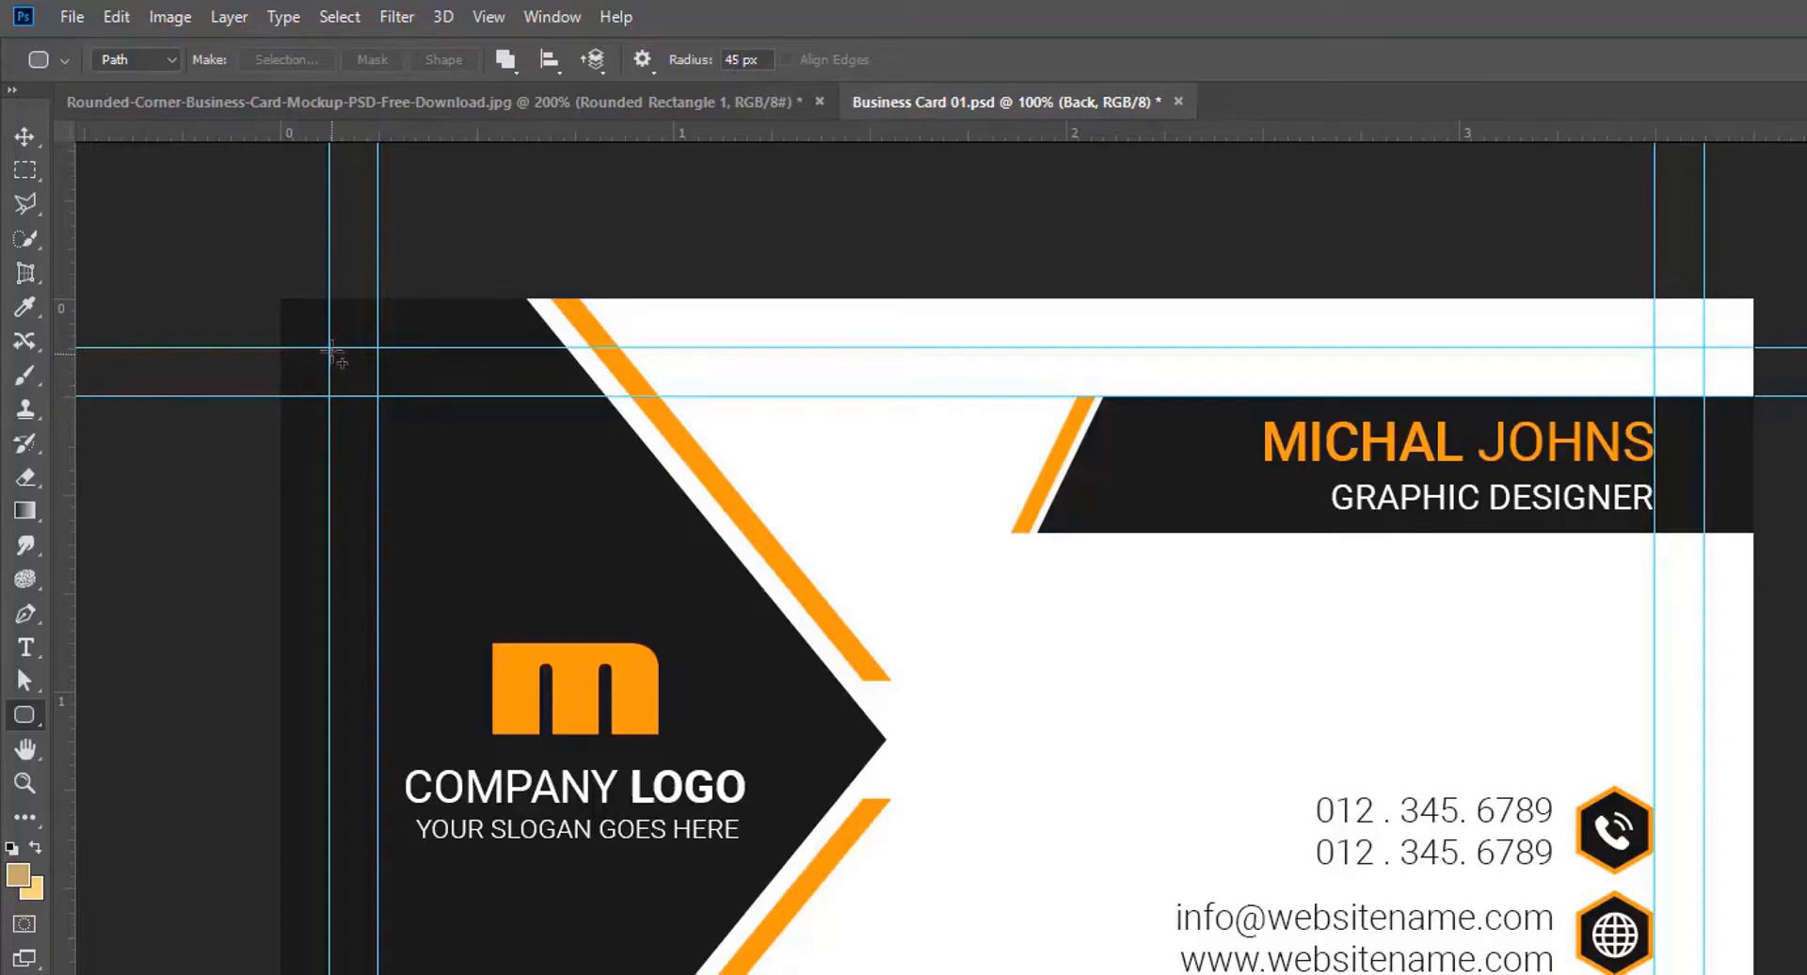
{"action": "left_click_drag", "start_coordinate": [329, 347], "coordinate": [1551, 938]}
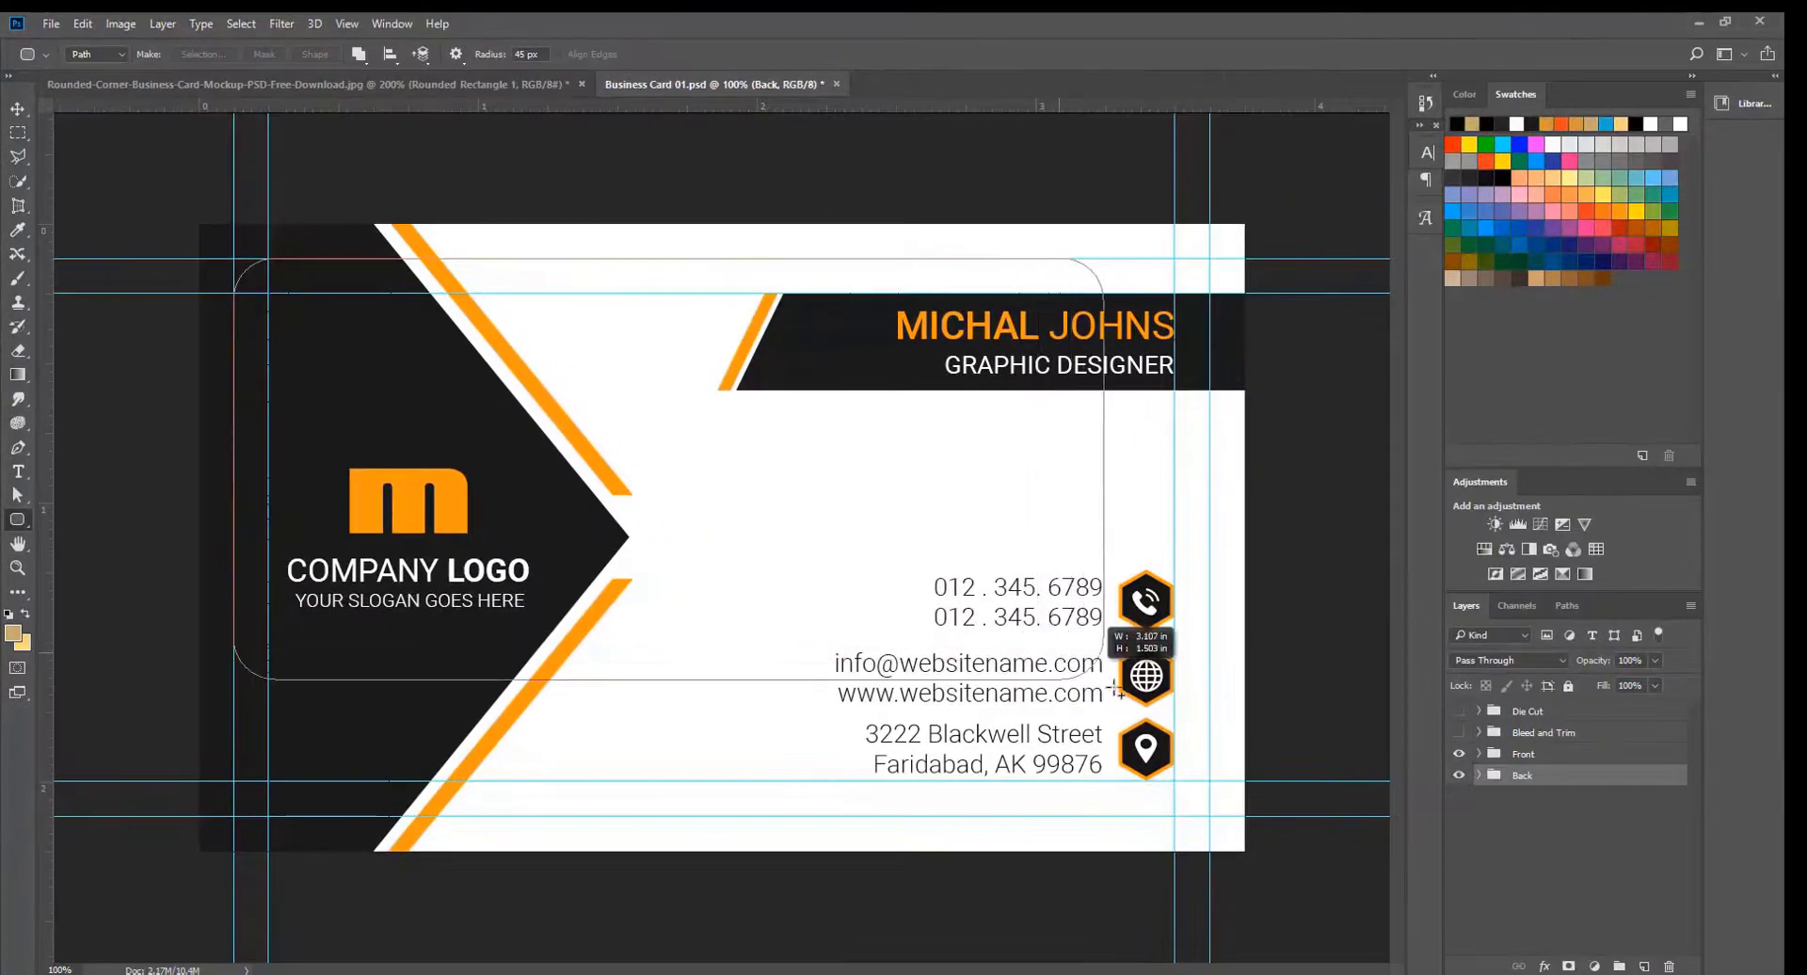
{"action": "left_click_drag", "start_coordinate": [1115, 690], "coordinate": [1211, 815]}
{"action": "left_click", "coordinate": [1434, 298]}
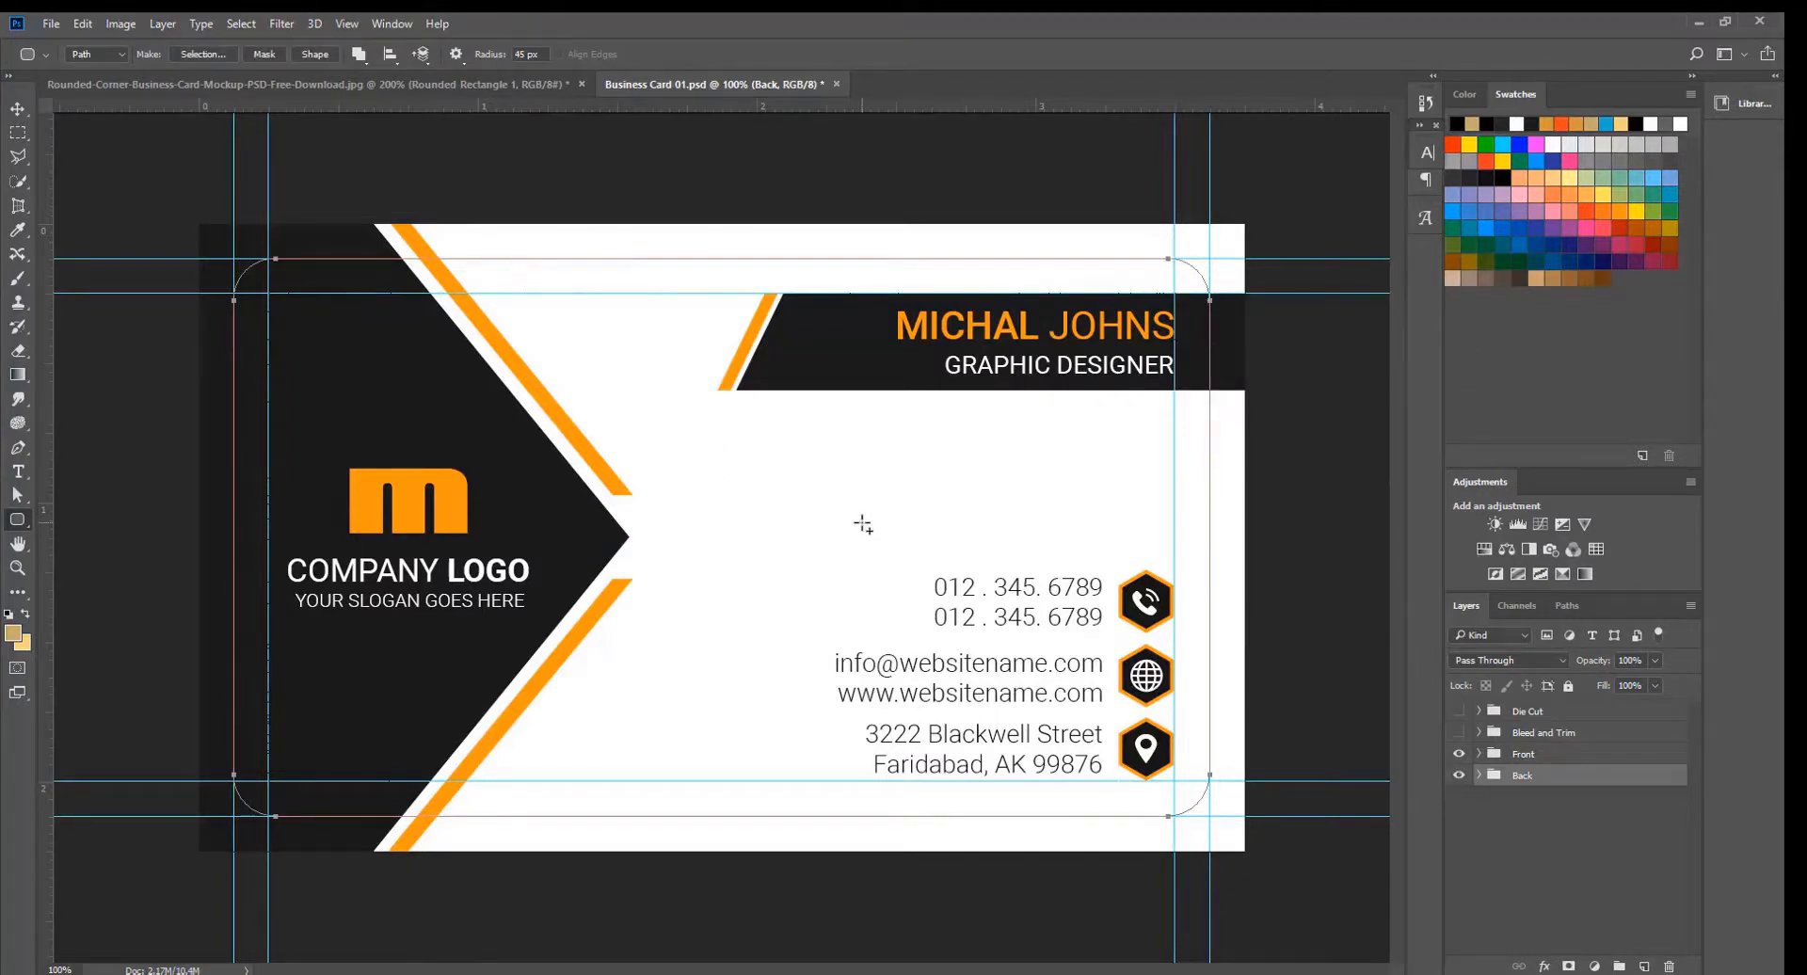
Step: Turn the path into a selection, copy the merged card design, and paste it into Rounded-Corner-Business-Card-Mockup-PSD-Free-Download.jpg
{"action": "key", "text": "ctrl+Return"}
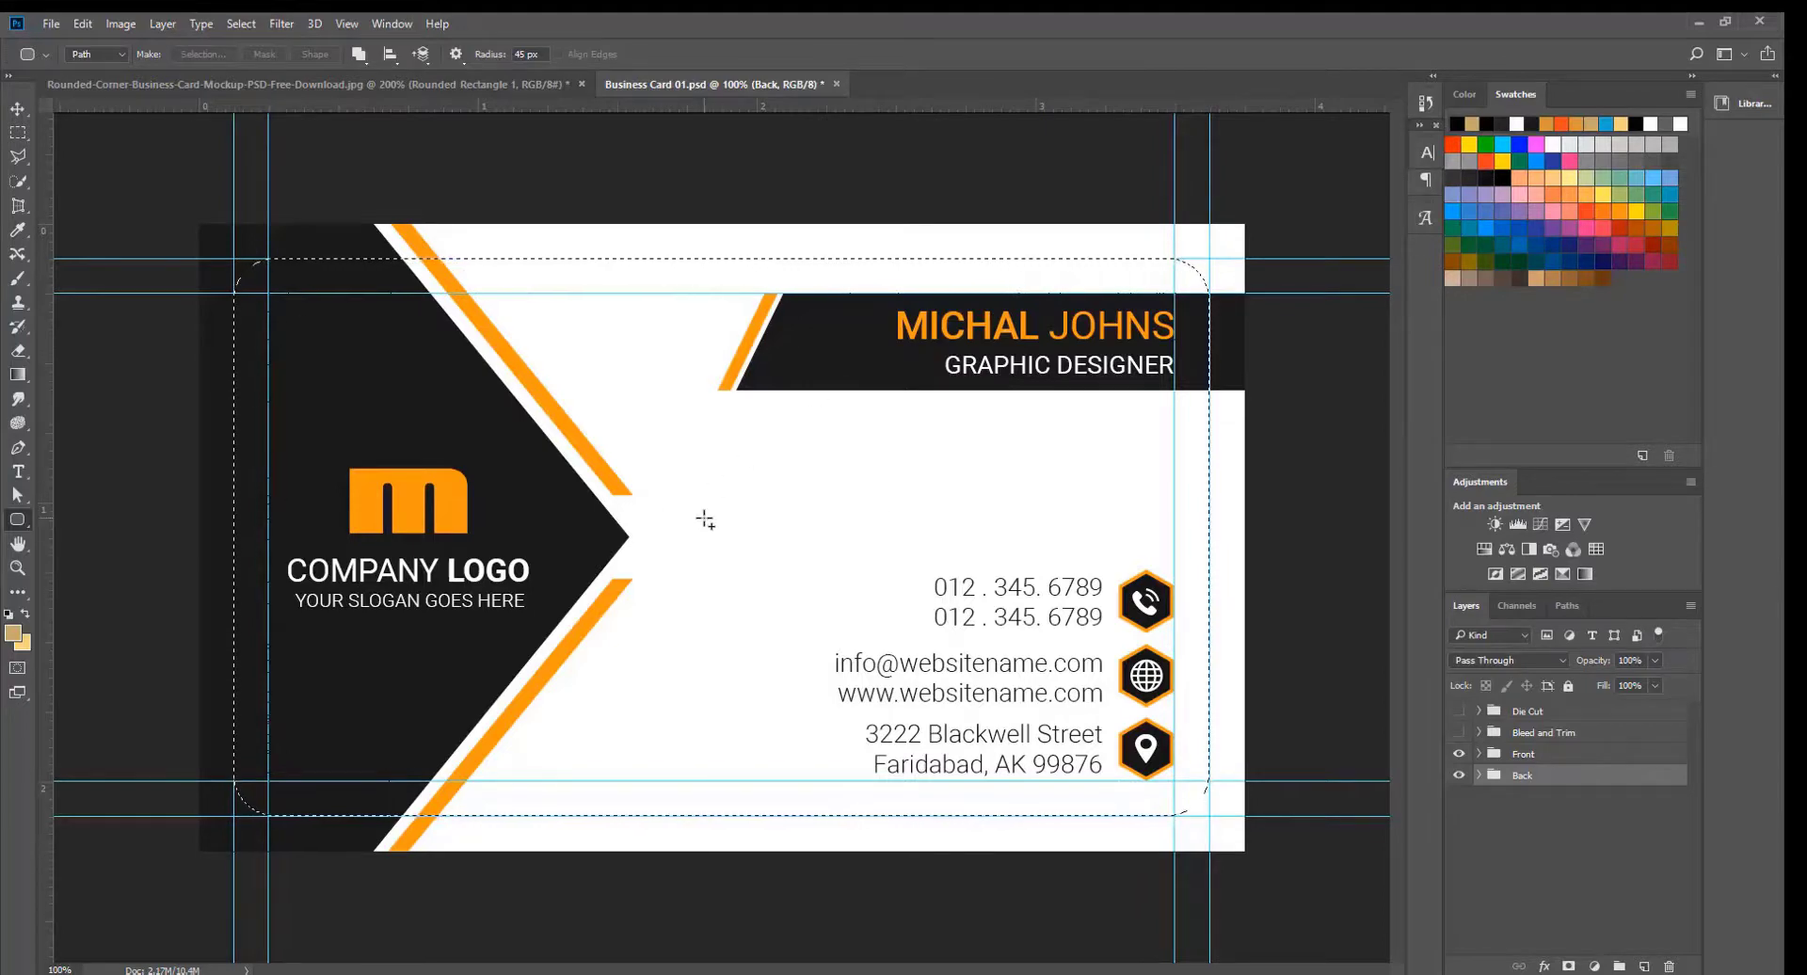
{"action": "key", "text": "ctrl+shift+c"}
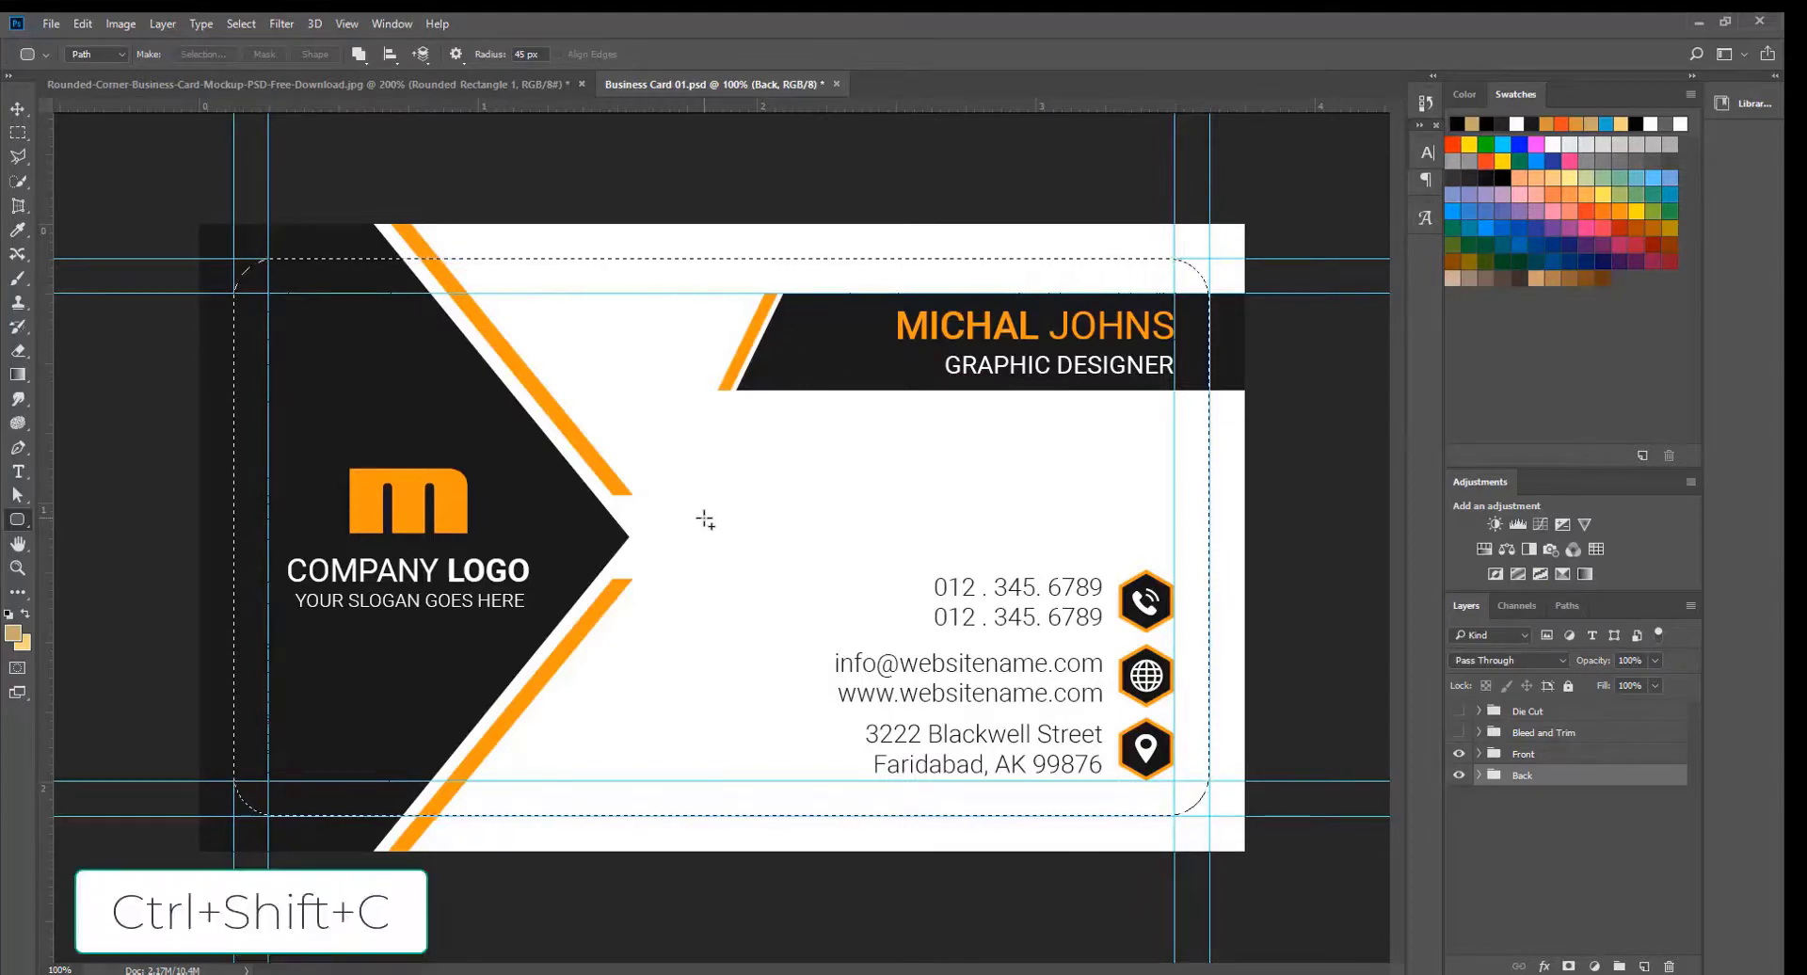
{"action": "left_click", "coordinate": [391, 86]}
{"action": "key", "text": "ctrl+v"}
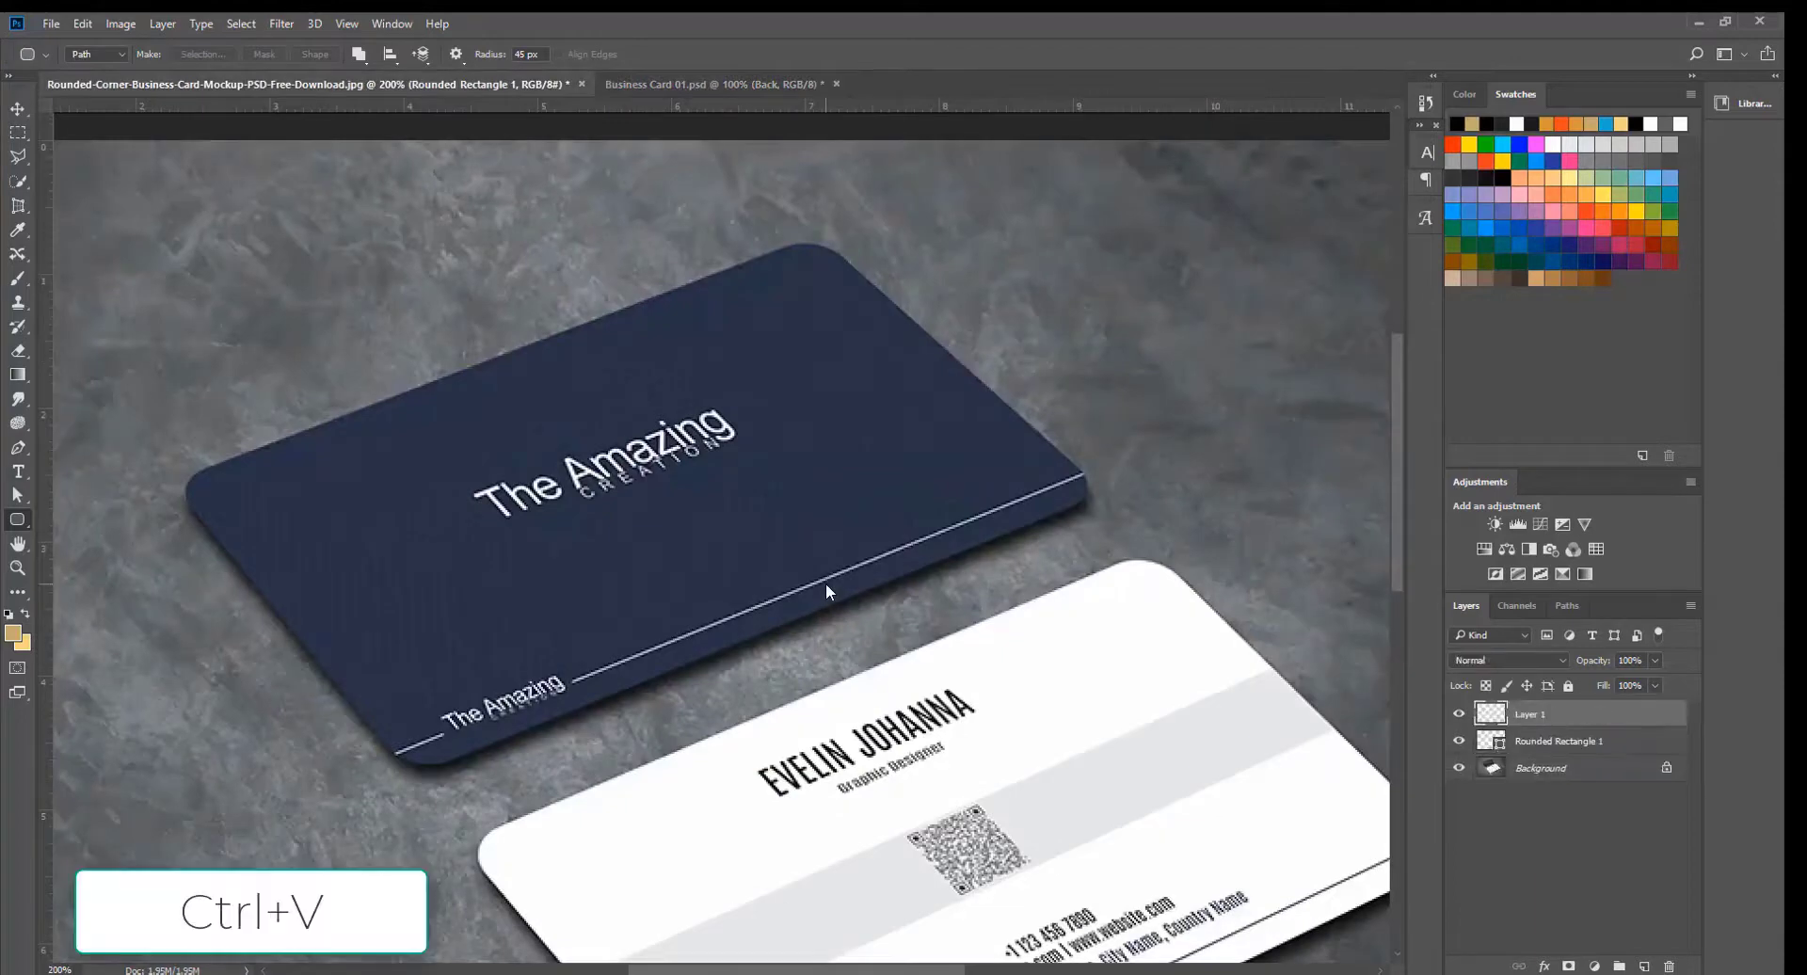
Step: Convert the pasted rounded-corner card layer to a smart object
{"action": "key", "text": "z"}
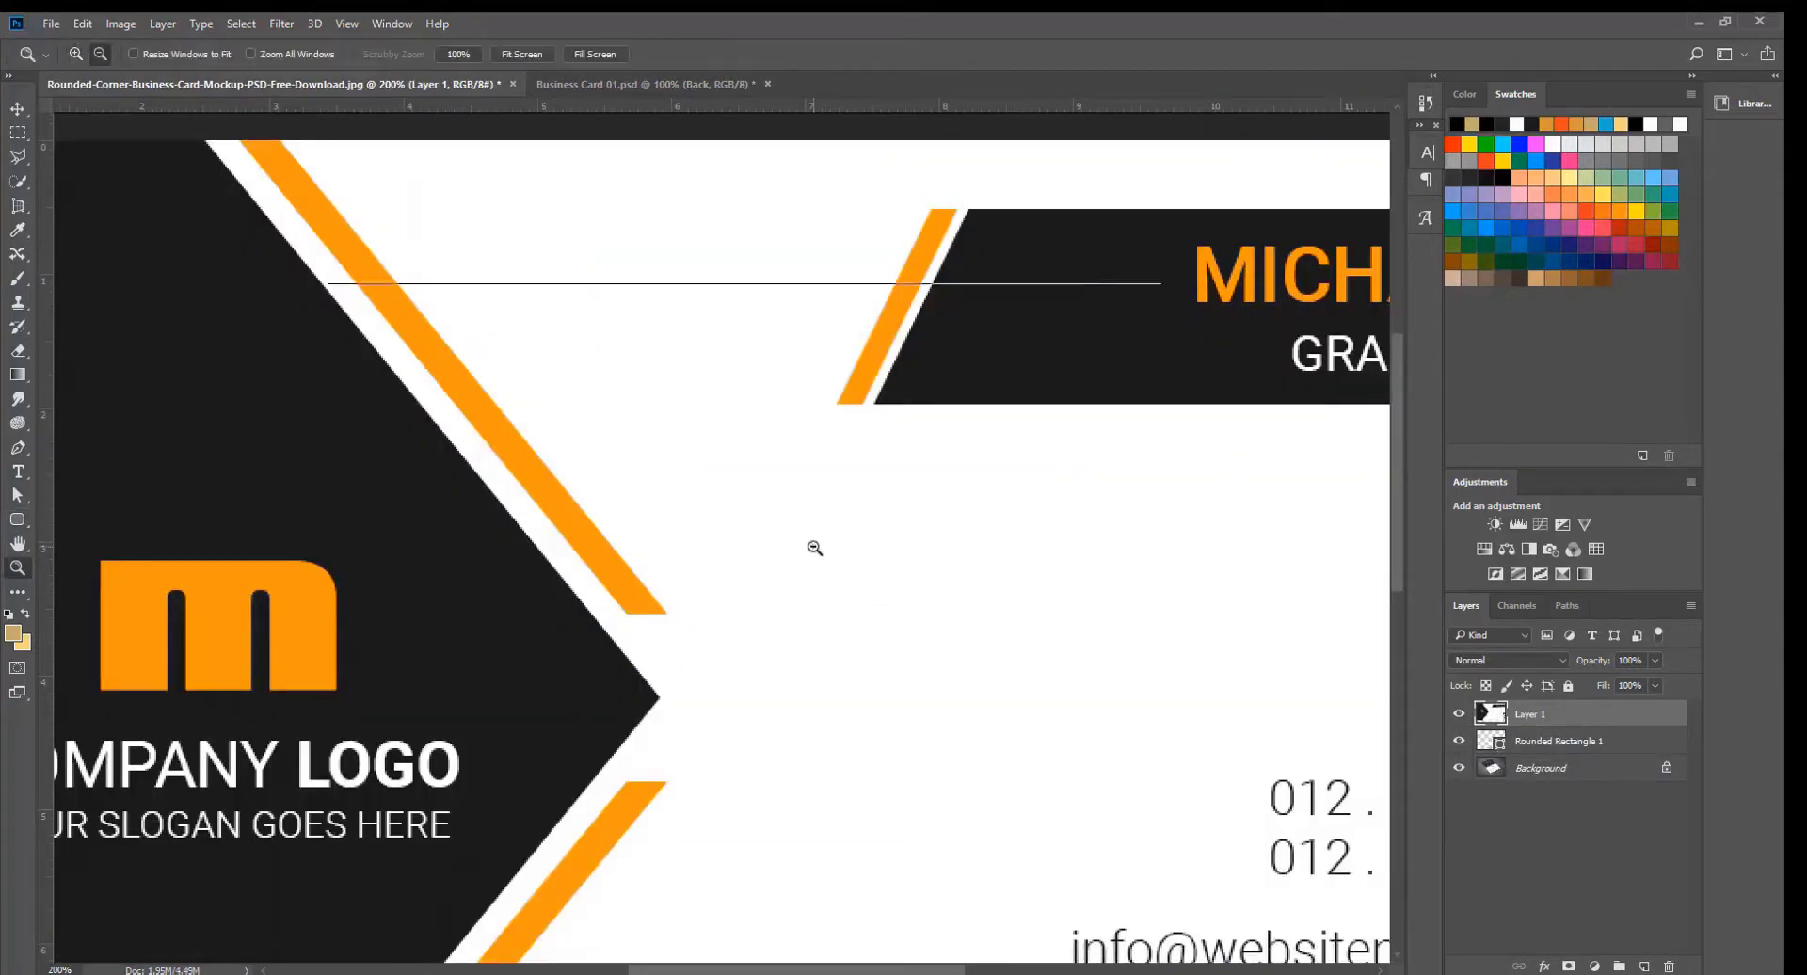
{"action": "left_click", "coordinate": [814, 547], "text": "alt"}
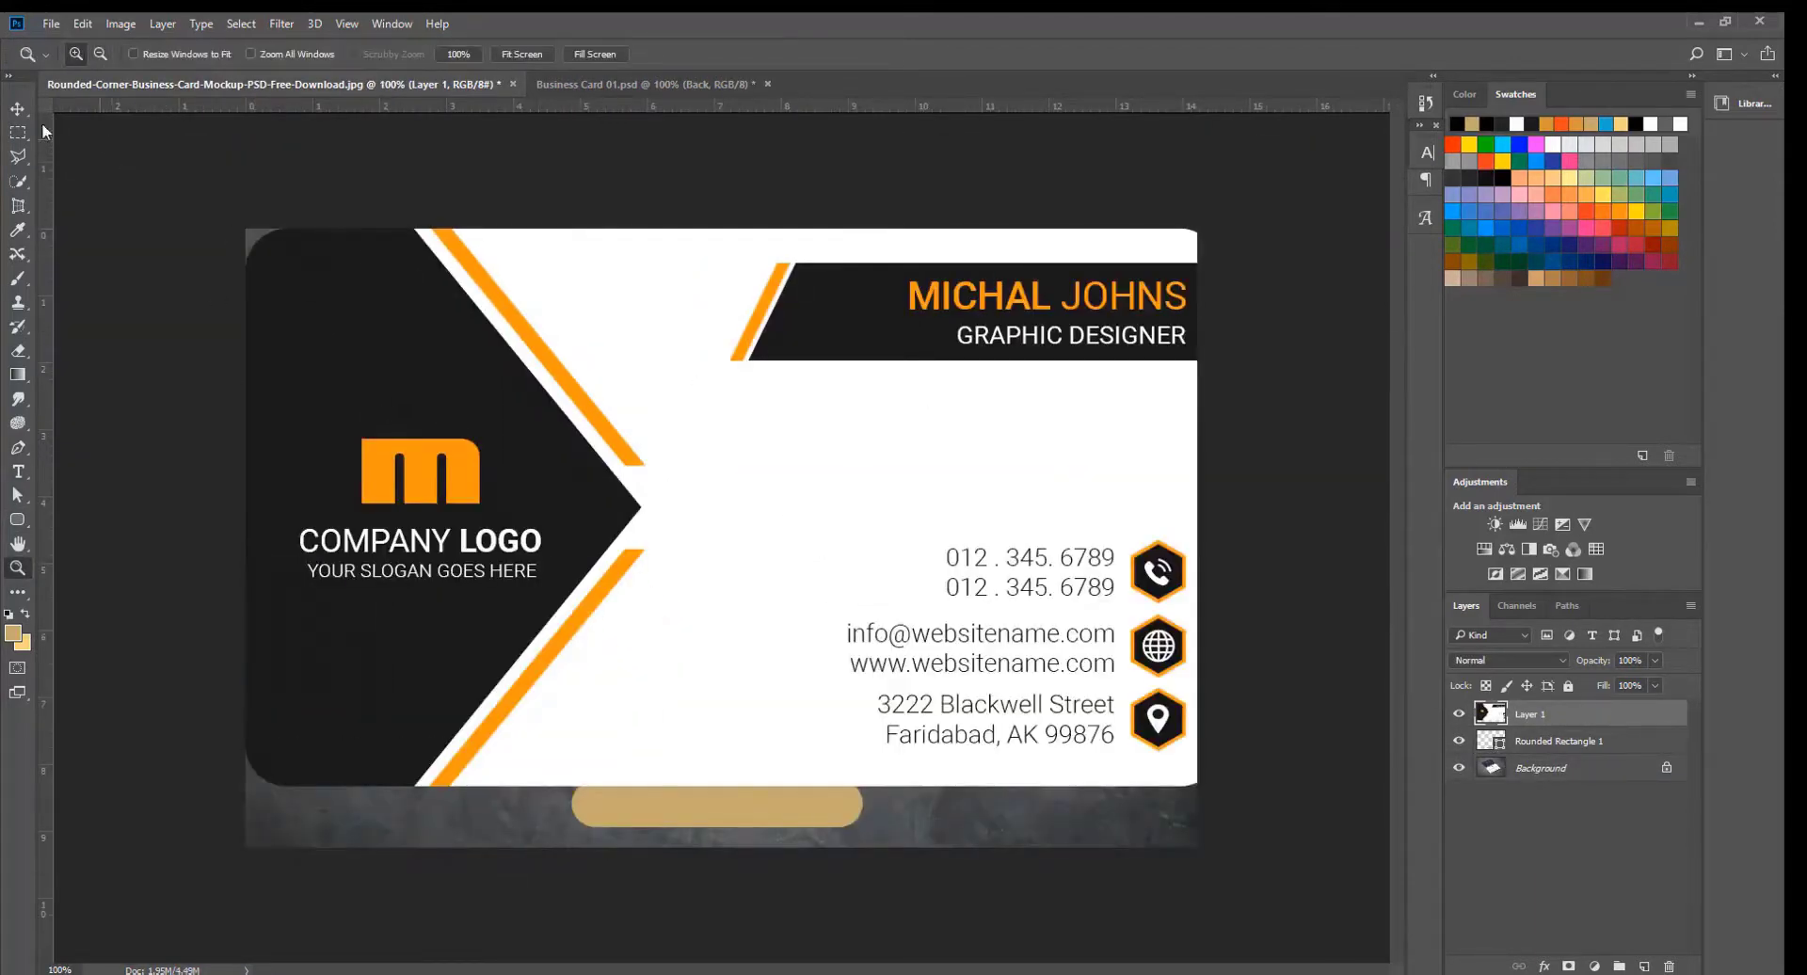
{"action": "key", "text": "v"}
{"action": "right_click", "coordinate": [1629, 719]}
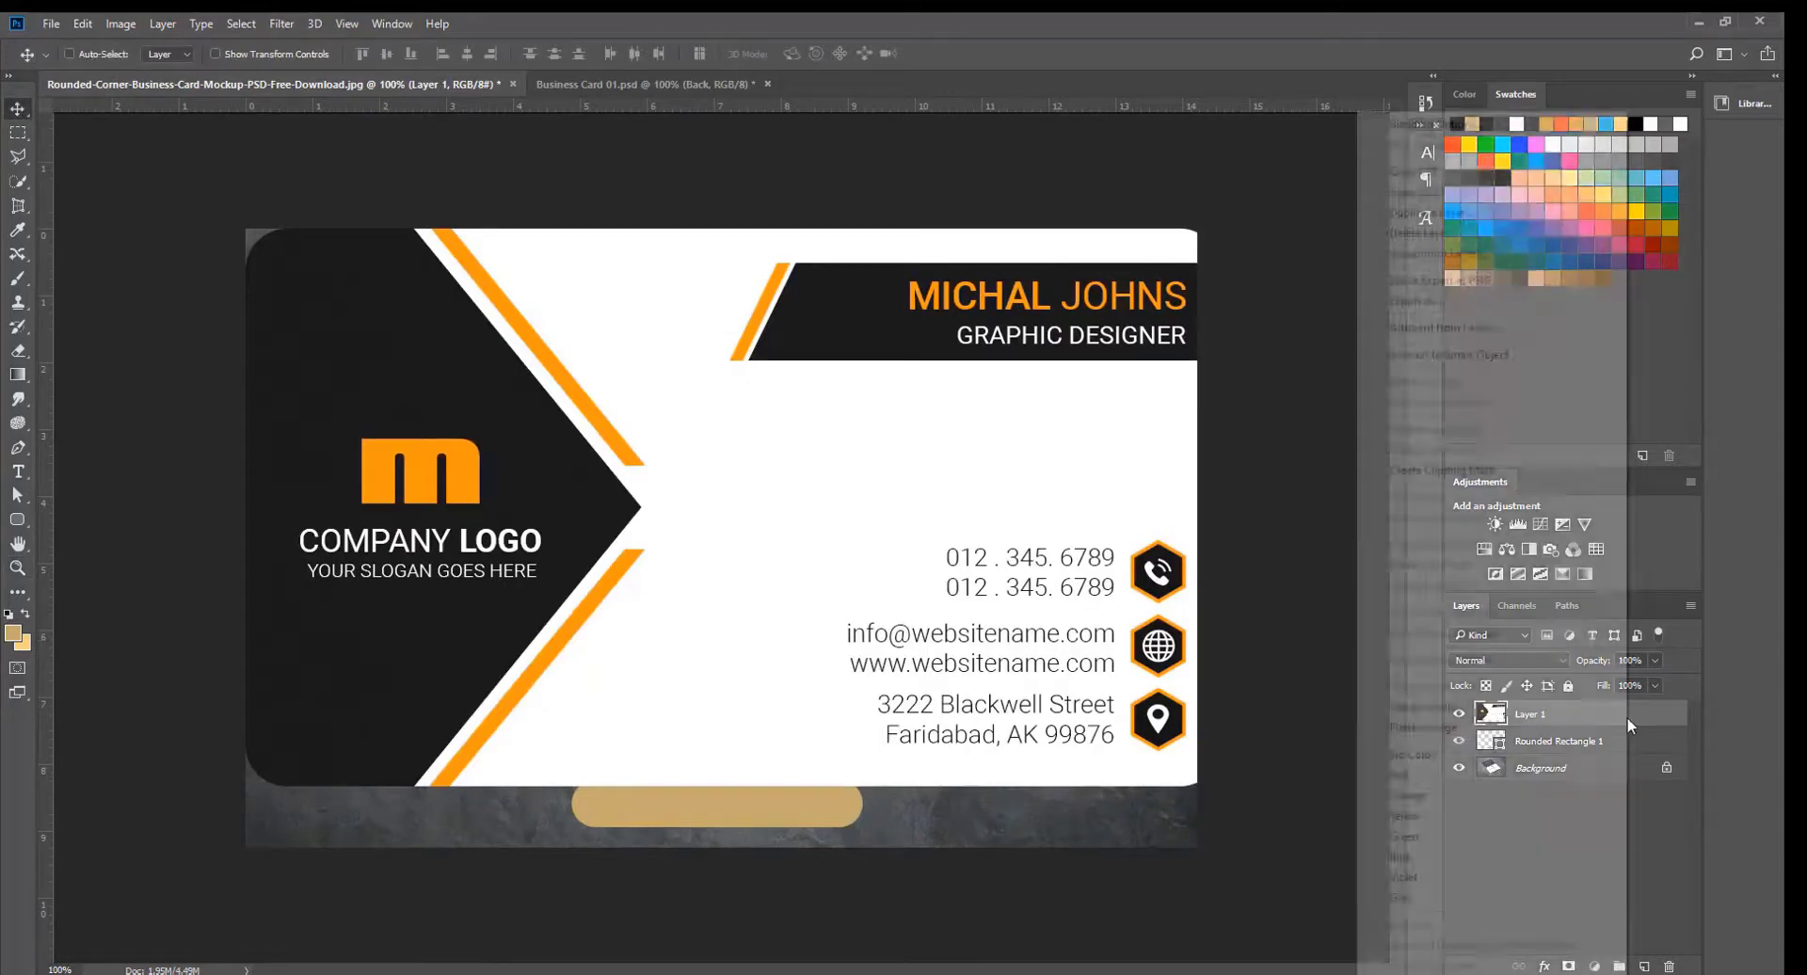
{"action": "left_click", "coordinate": [1455, 355]}
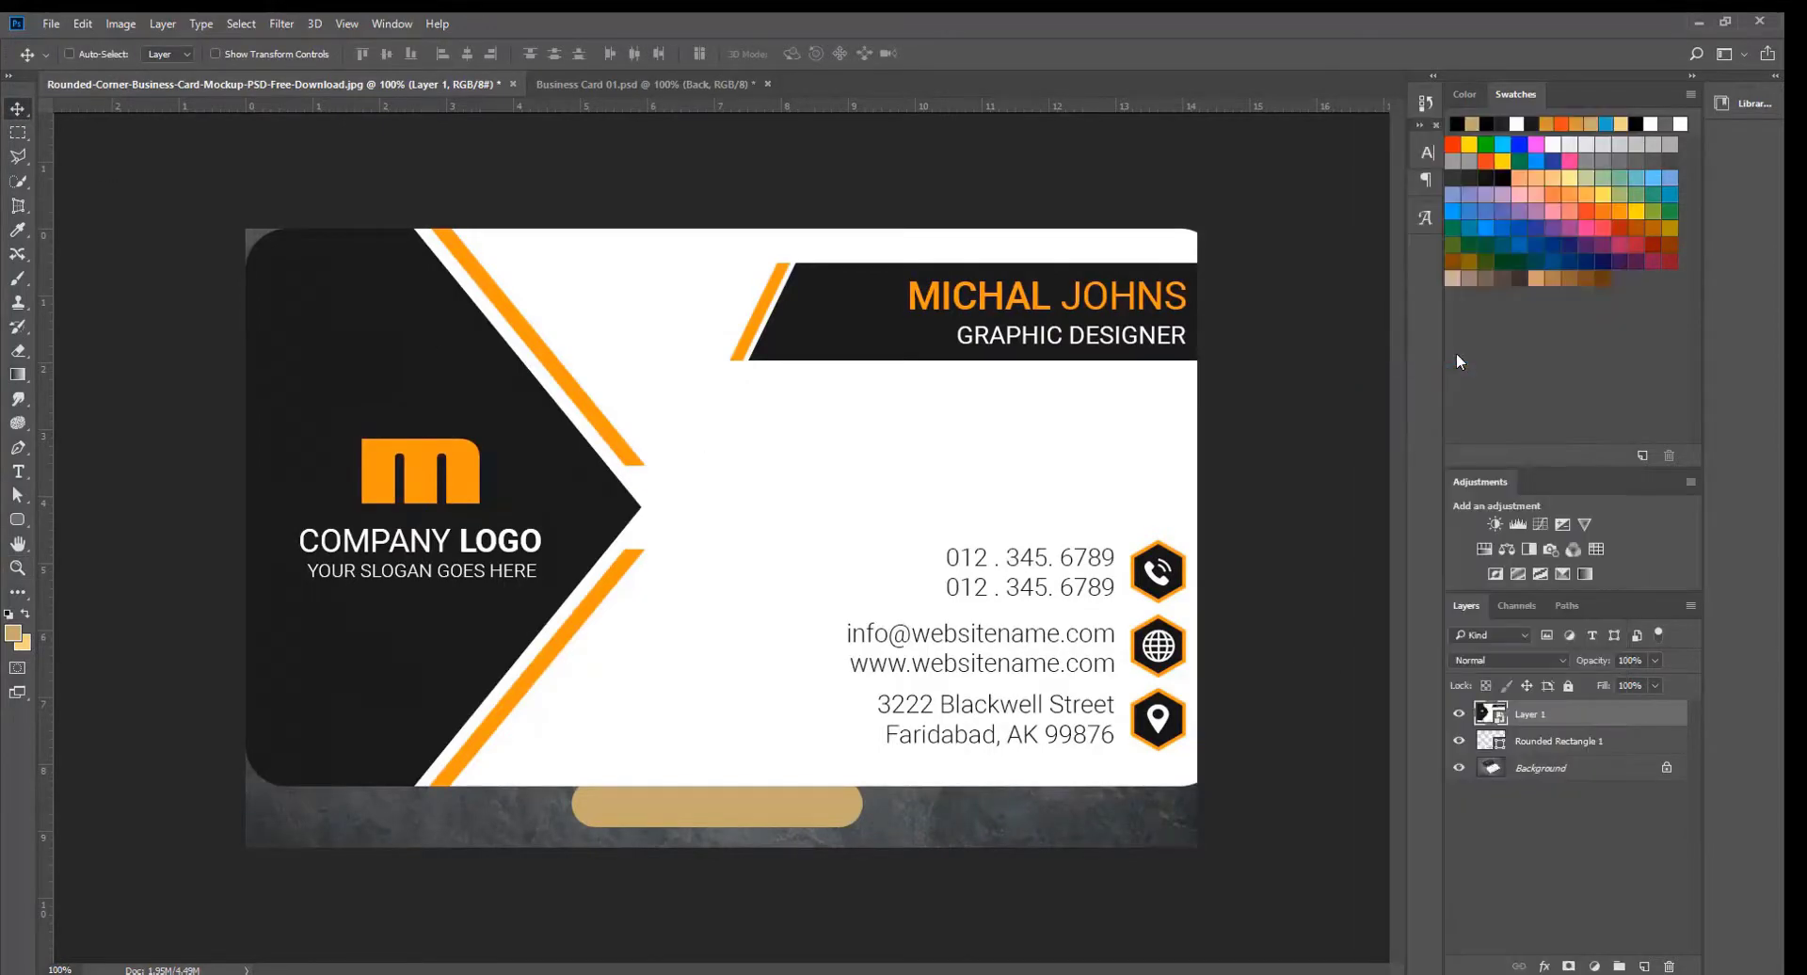
{"action": "key", "text": "ctrl+t"}
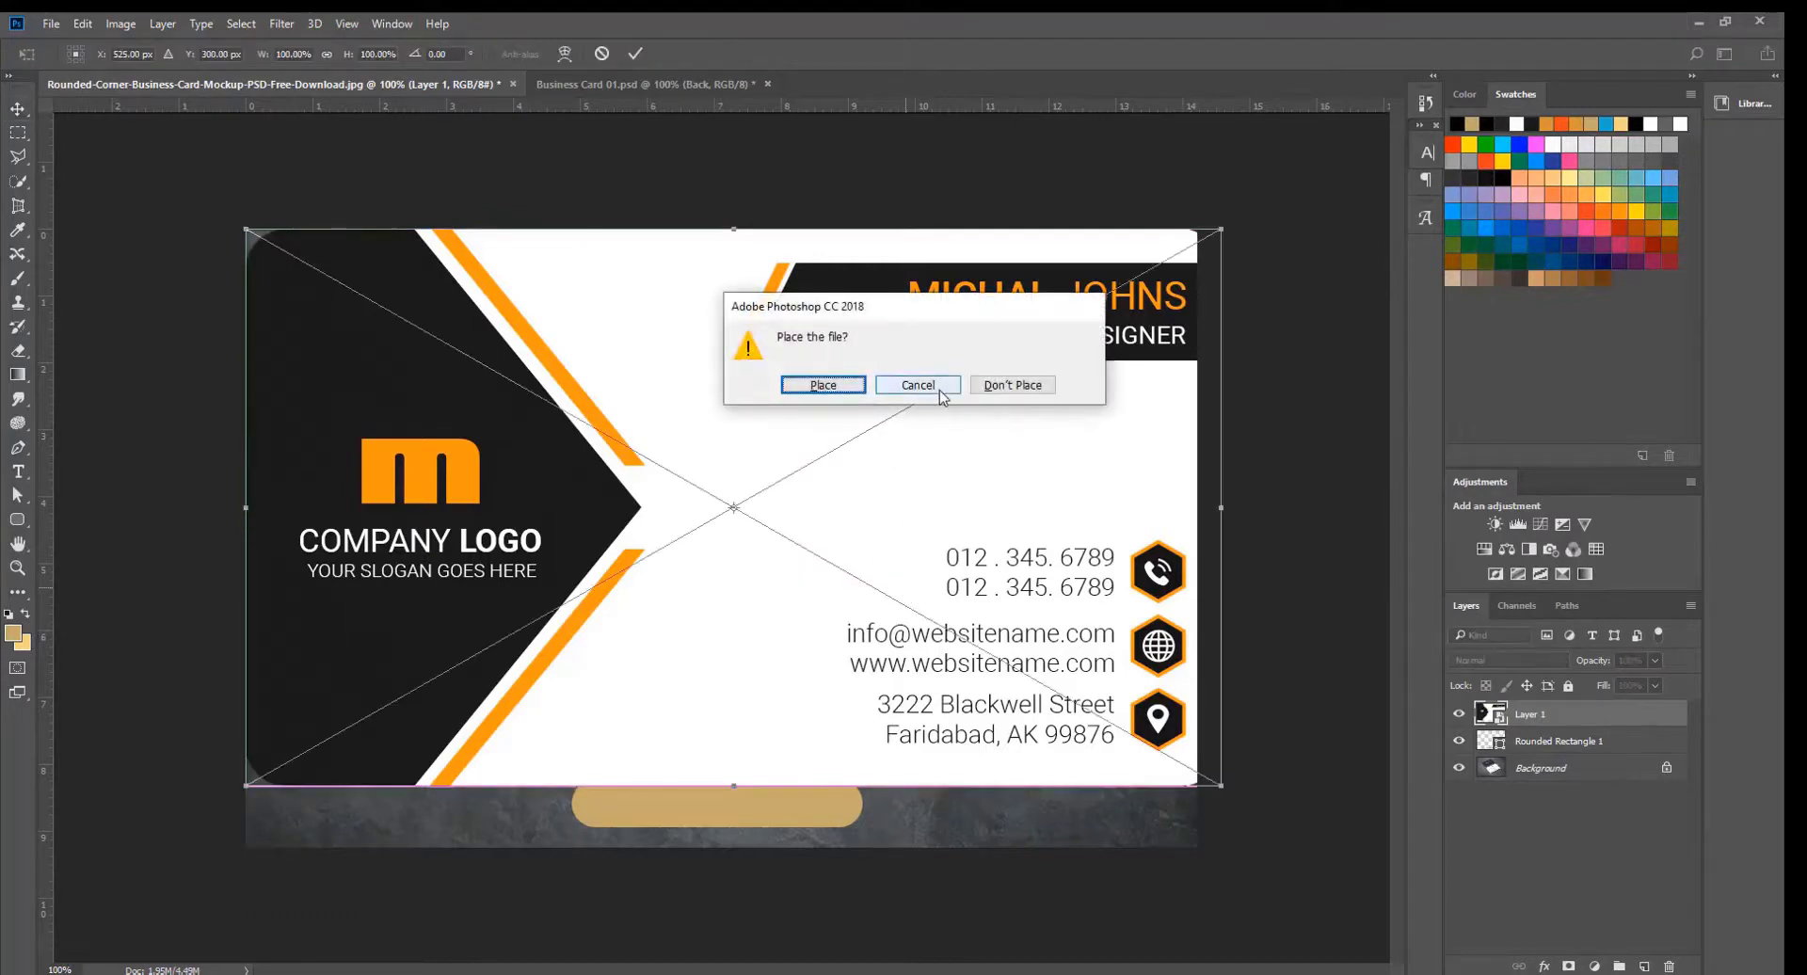
{"action": "left_click", "coordinate": [940, 391]}
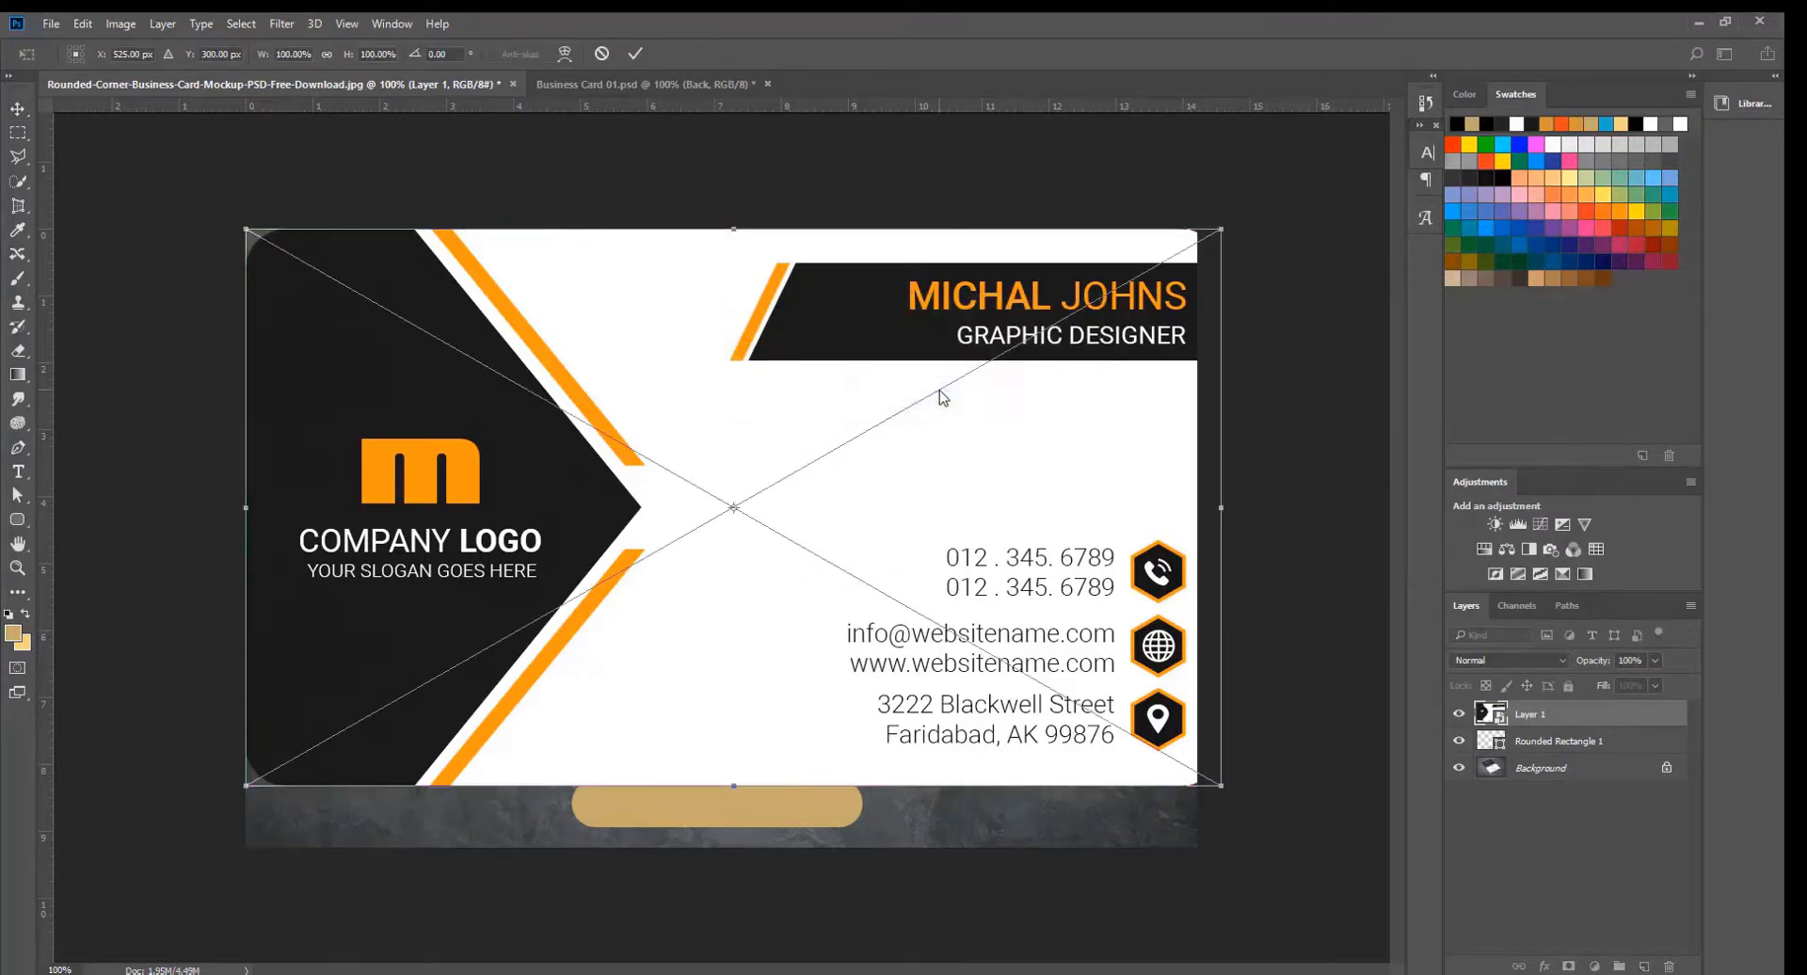
{"action": "left_click", "coordinate": [637, 54]}
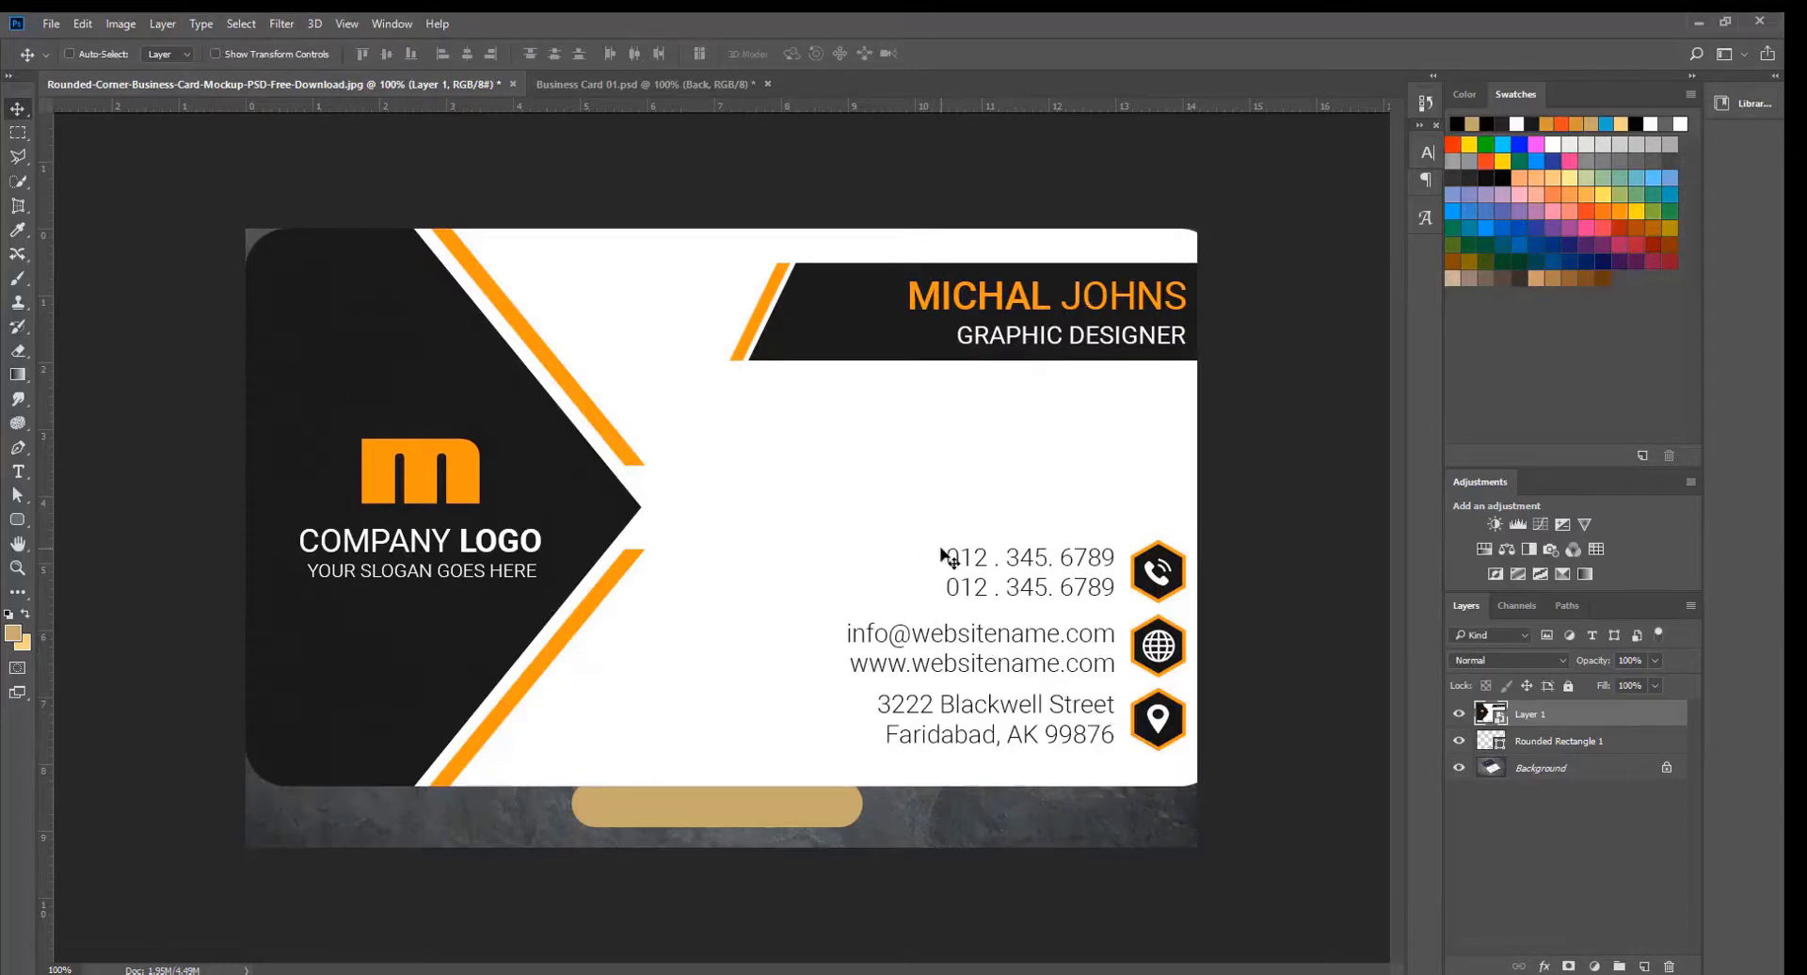
Step: Distort the card smart object so its four corners roughly match the blue card in the mockup, and apply the transform
{"action": "key", "text": "ctrl+t"}
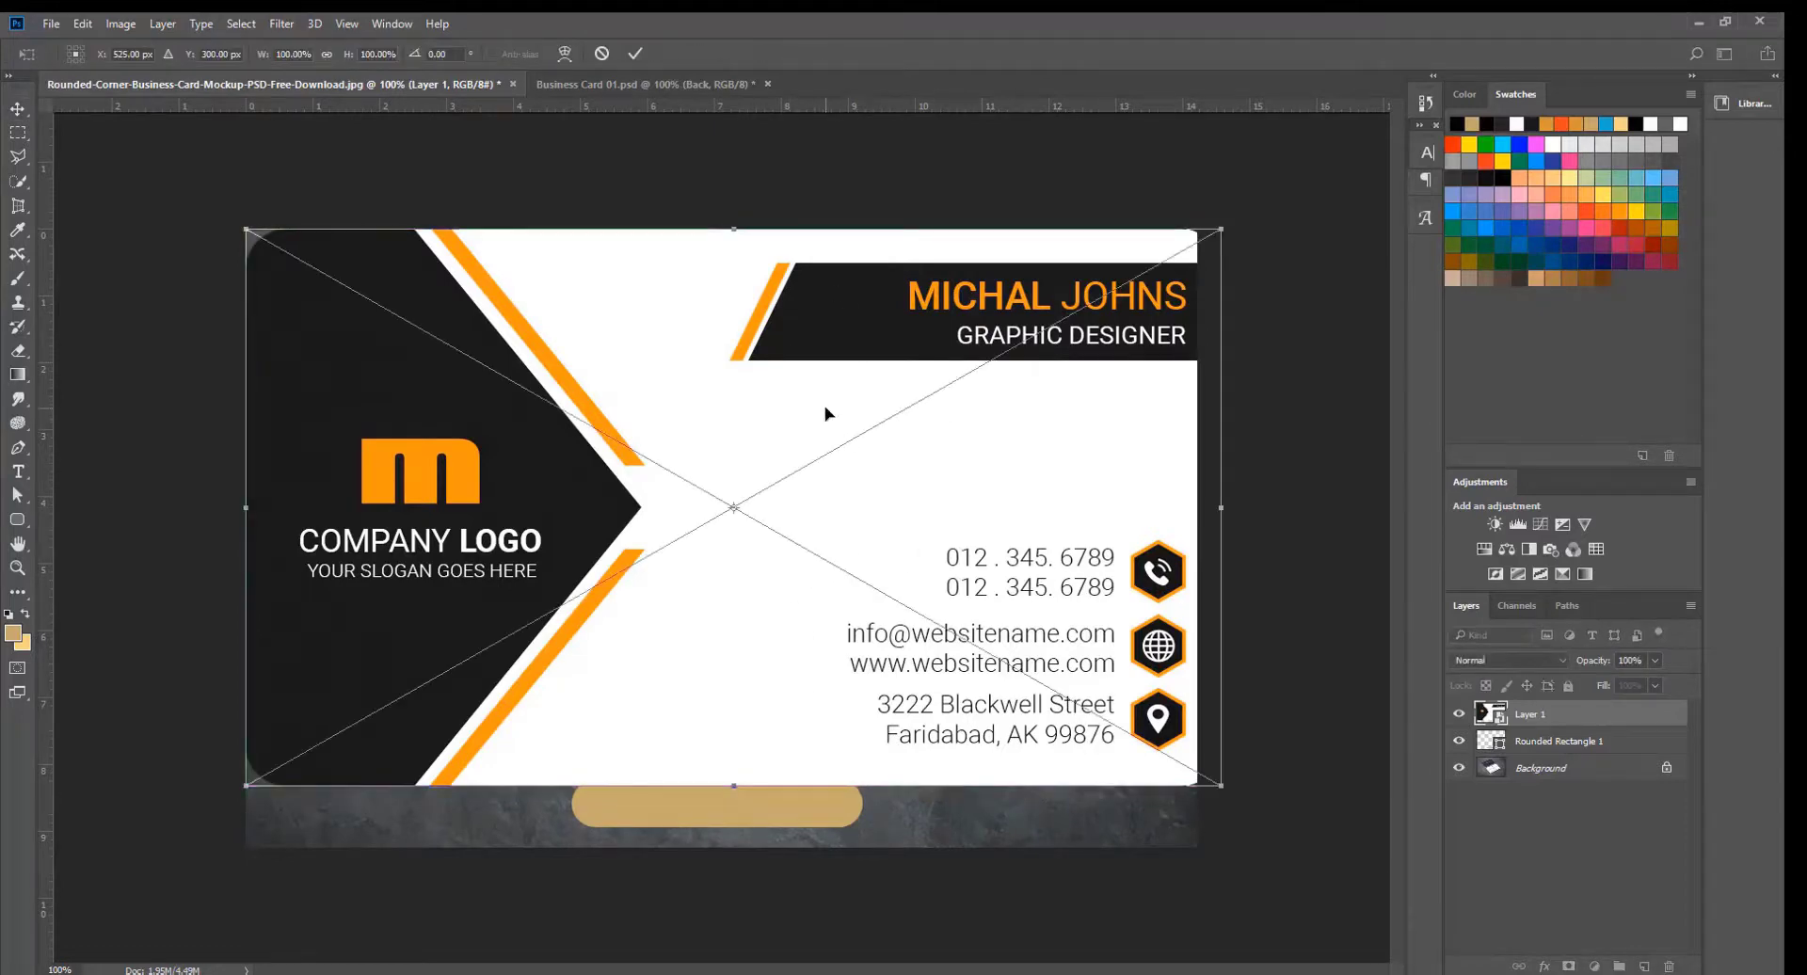
{"action": "right_click", "coordinate": [825, 414]}
{"action": "left_click", "coordinate": [909, 552]}
{"action": "left_click_drag", "start_coordinate": [256, 241], "coordinate": [402, 402]}
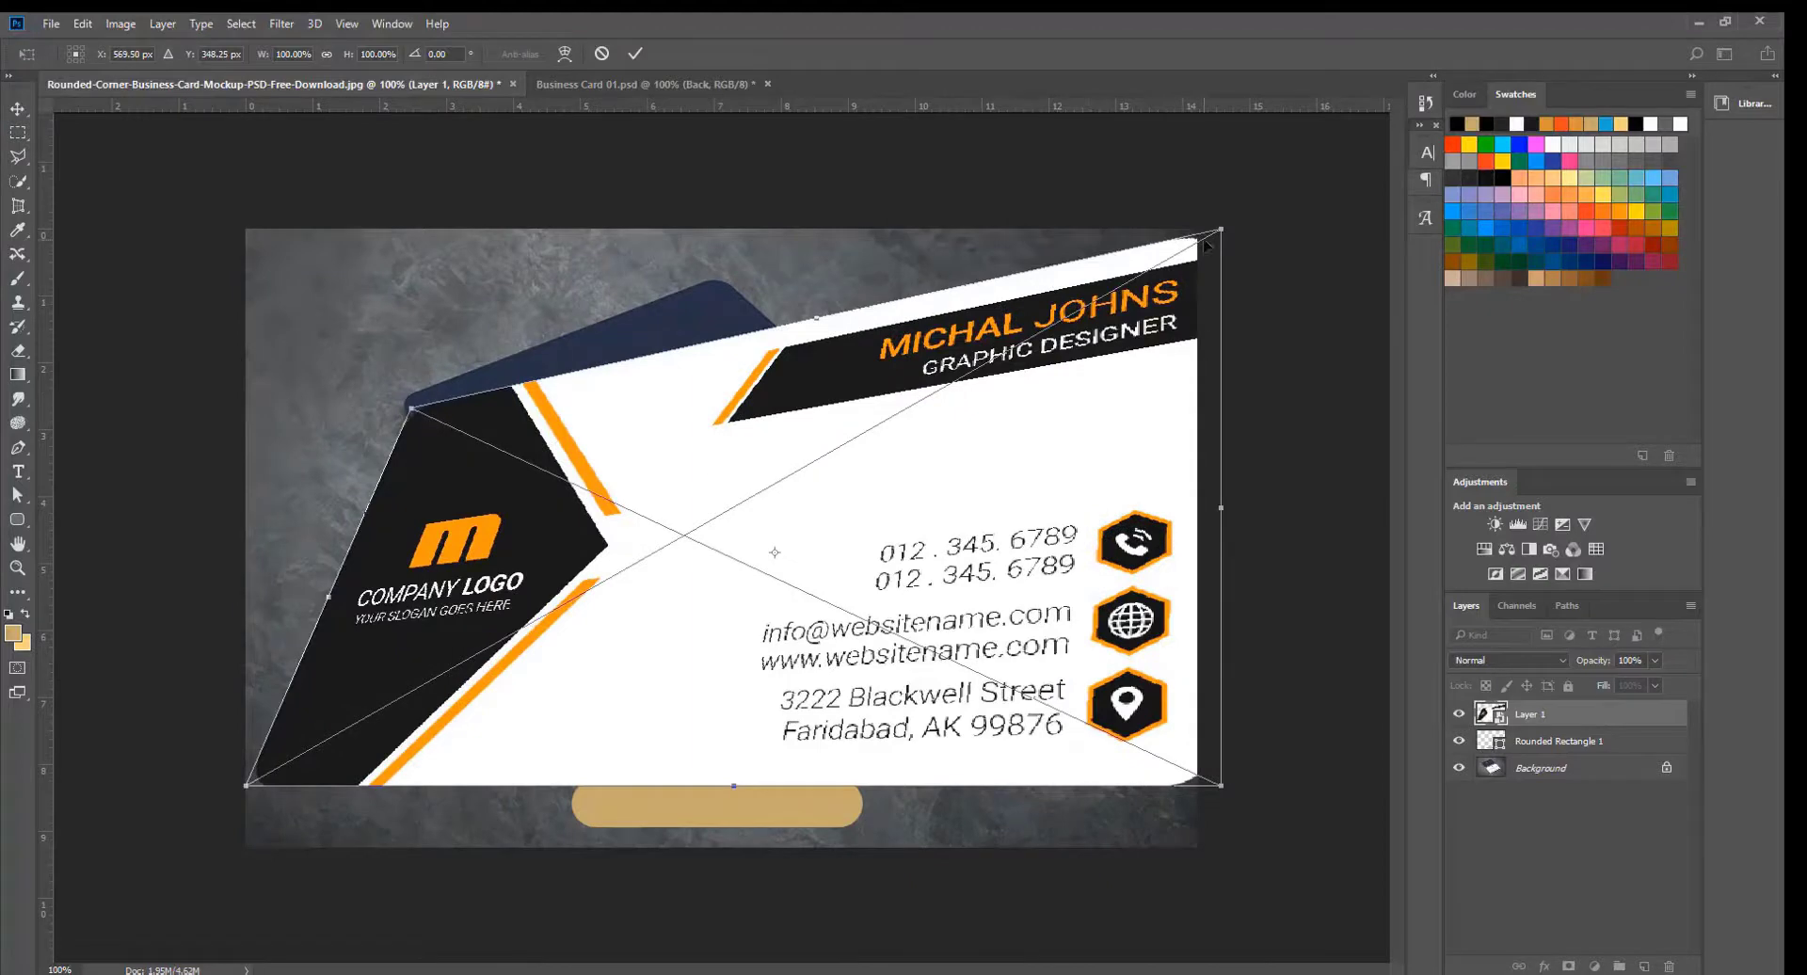
{"action": "left_click_drag", "start_coordinate": [1222, 230], "coordinate": [719, 281]}
{"action": "left_click_drag", "start_coordinate": [1222, 786], "coordinate": [864, 404]}
{"action": "left_click_drag", "start_coordinate": [246, 785], "coordinate": [520, 551]}
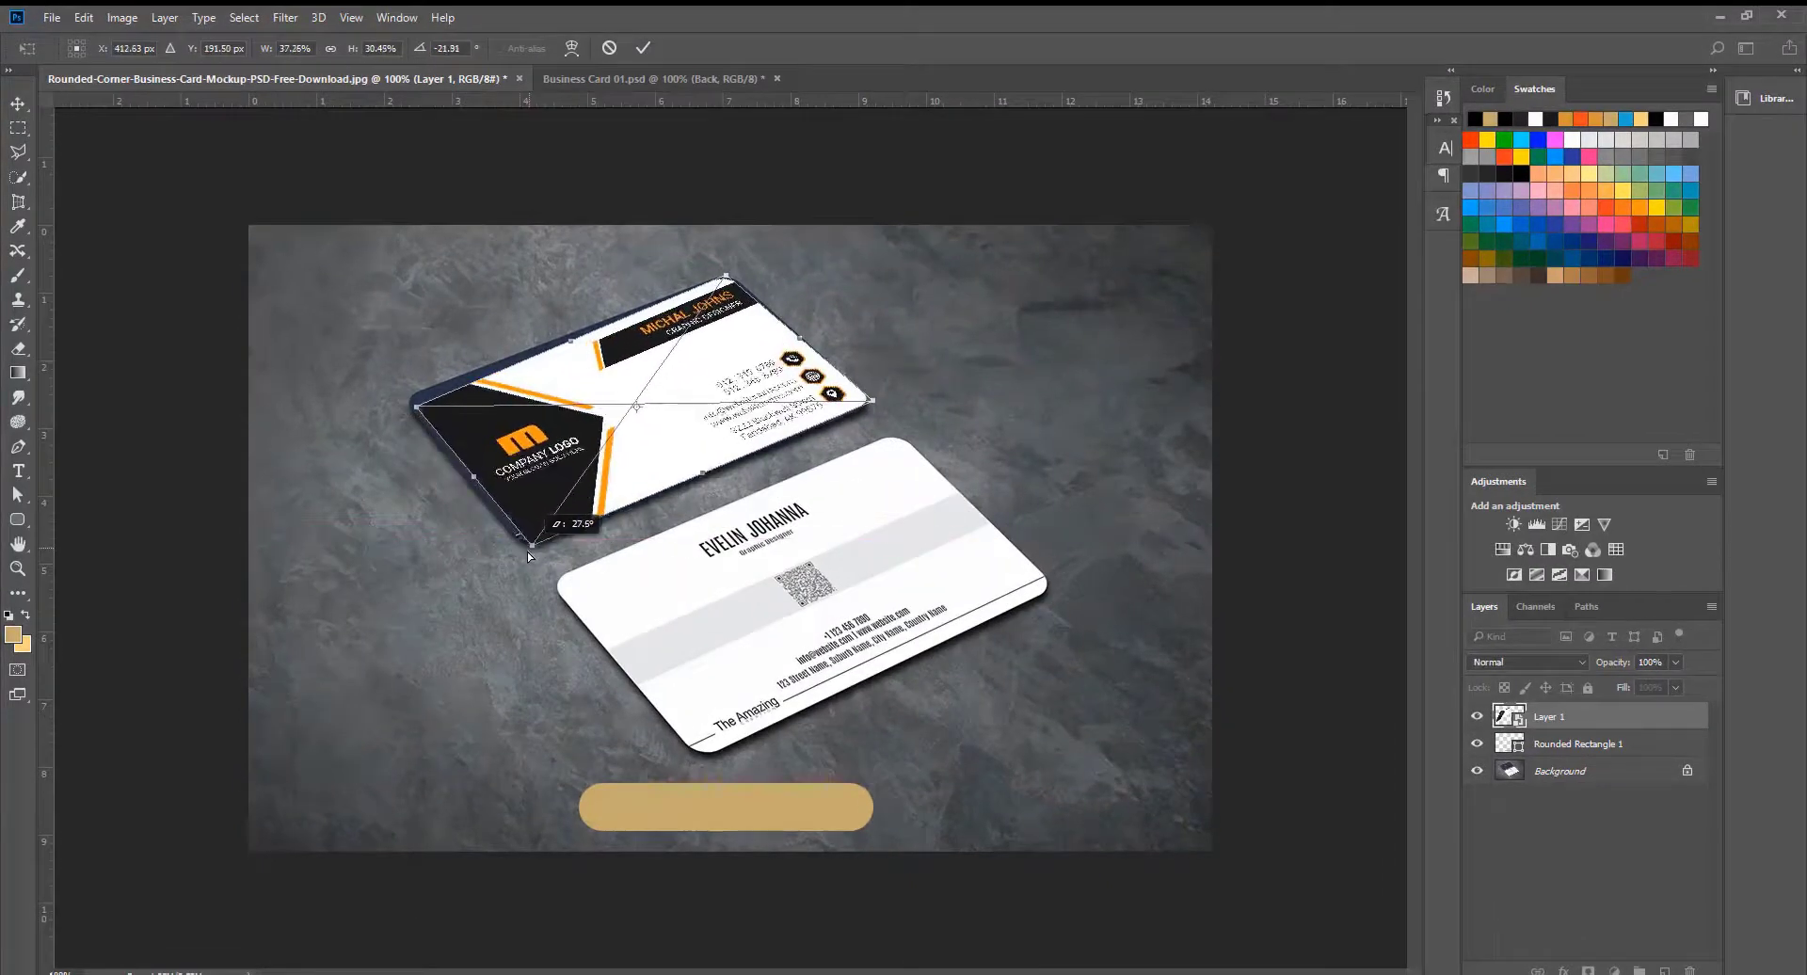
{"action": "left_click", "coordinate": [643, 47]}
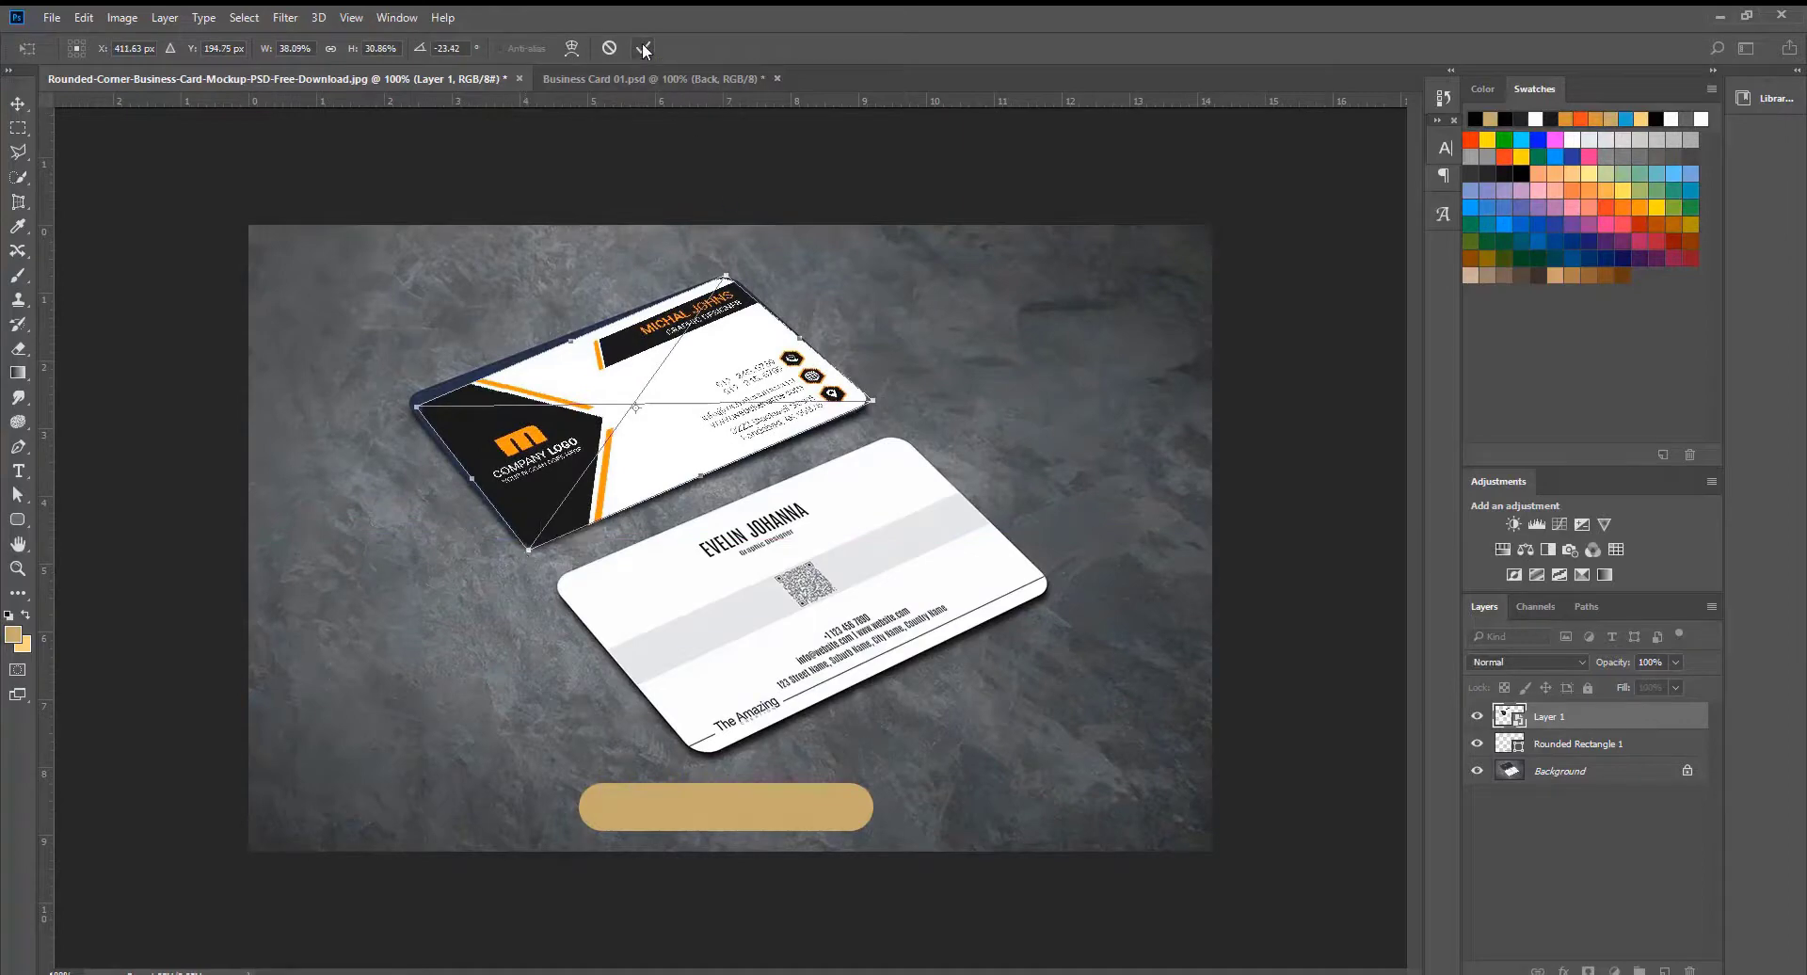
Step: Reopen the card's distortion and pull its leftmost corner outward to cover the blue card's exposed edge
{"action": "key", "text": "ctrl+space"}
{"action": "left_click", "coordinate": [696, 408], "text": "ctrl"}
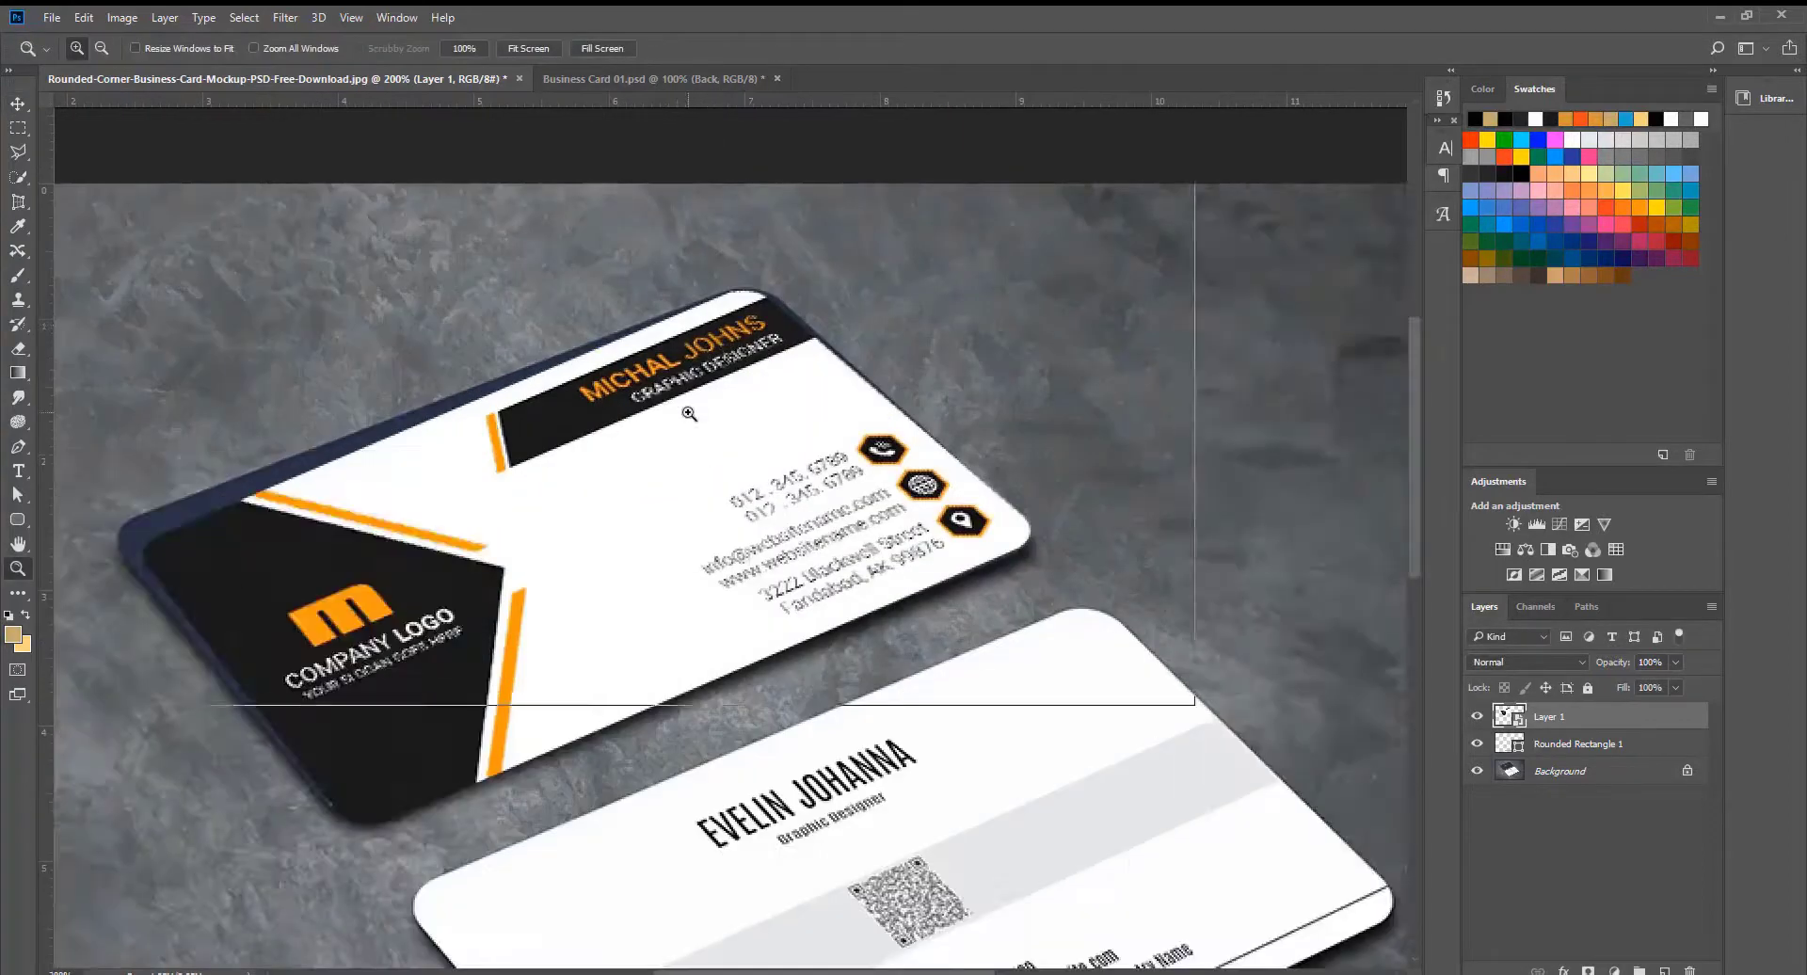
{"action": "left_click", "coordinate": [689, 412], "text": "ctrl"}
{"action": "left_click_drag", "start_coordinate": [623, 608], "coordinate": [879, 515]}
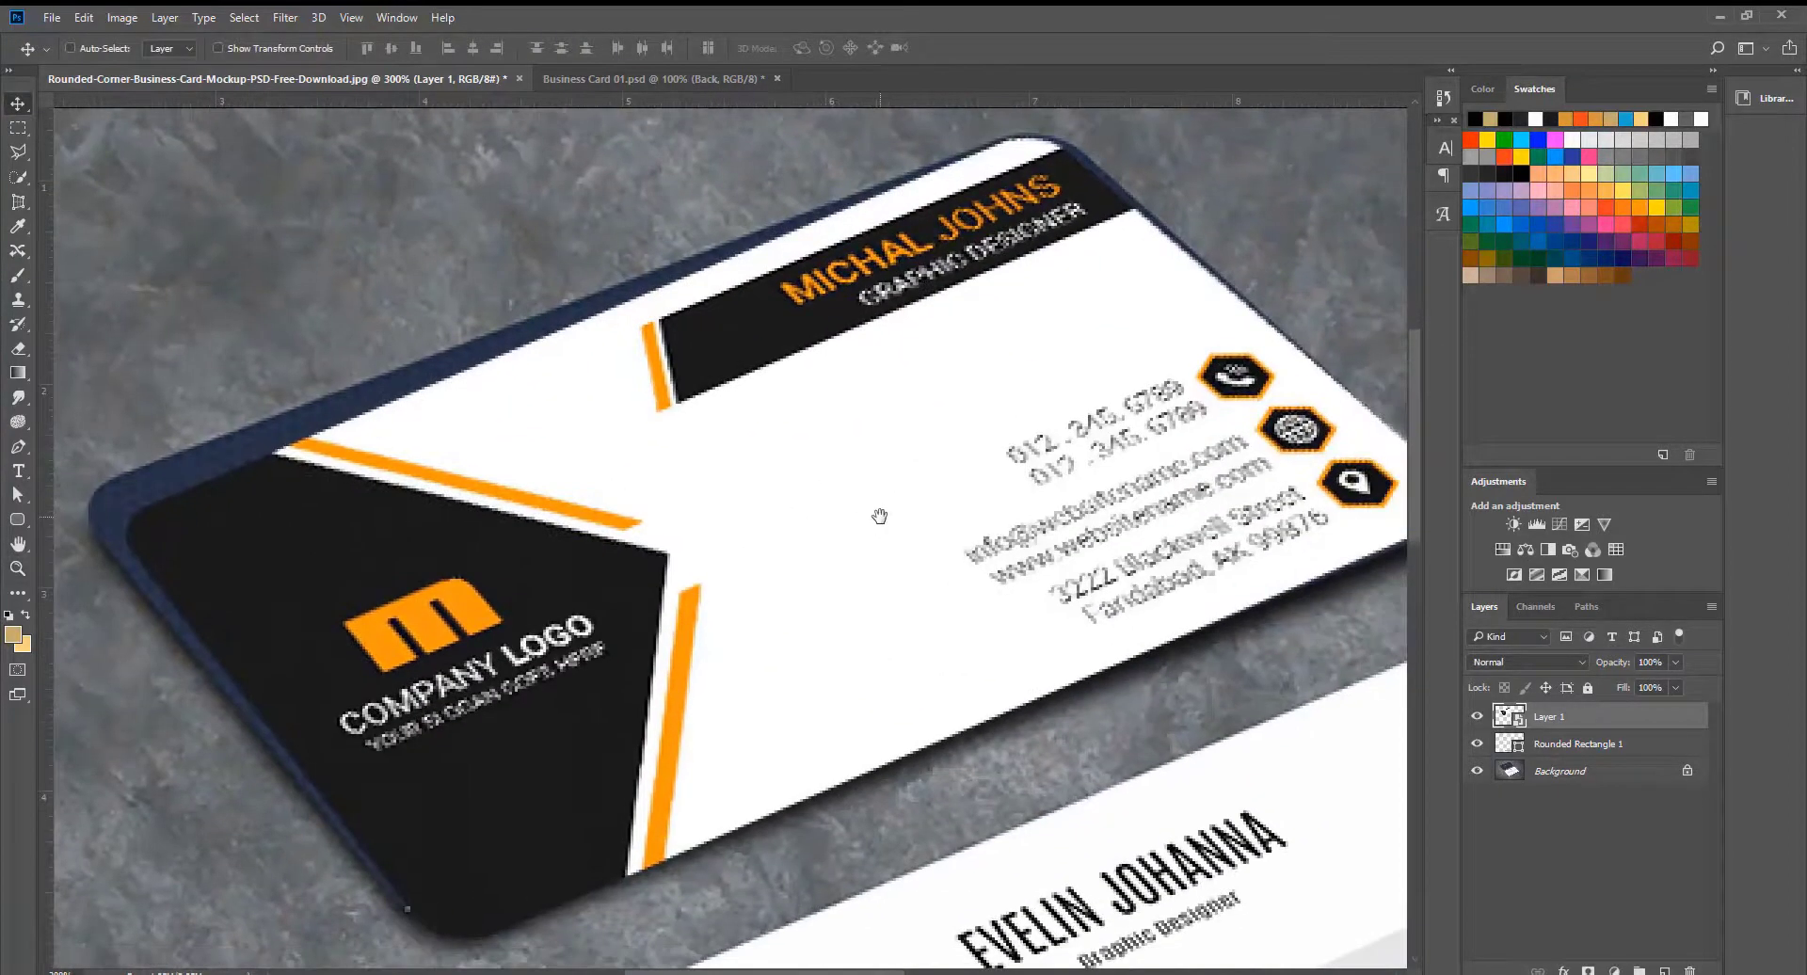
{"action": "key", "text": "ctrl+t"}
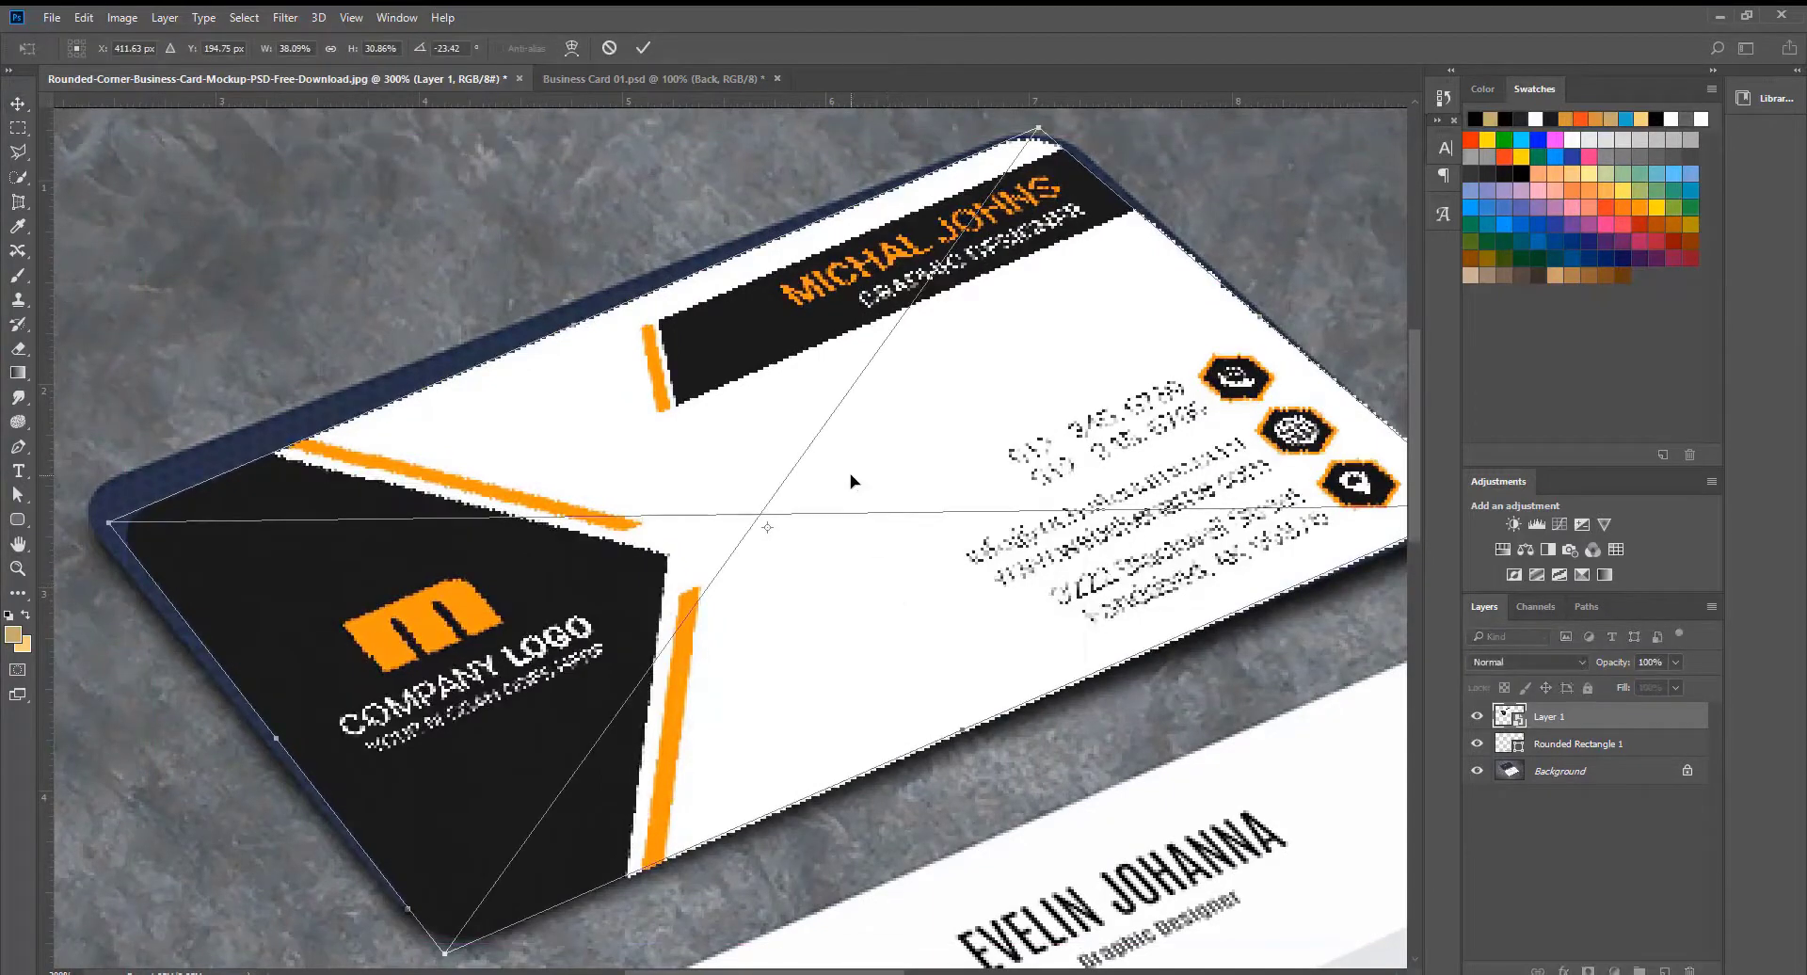
{"action": "right_click", "coordinate": [852, 481]}
{"action": "left_click", "coordinate": [917, 619]}
{"action": "left_click_drag", "start_coordinate": [110, 523], "coordinate": [68, 499]}
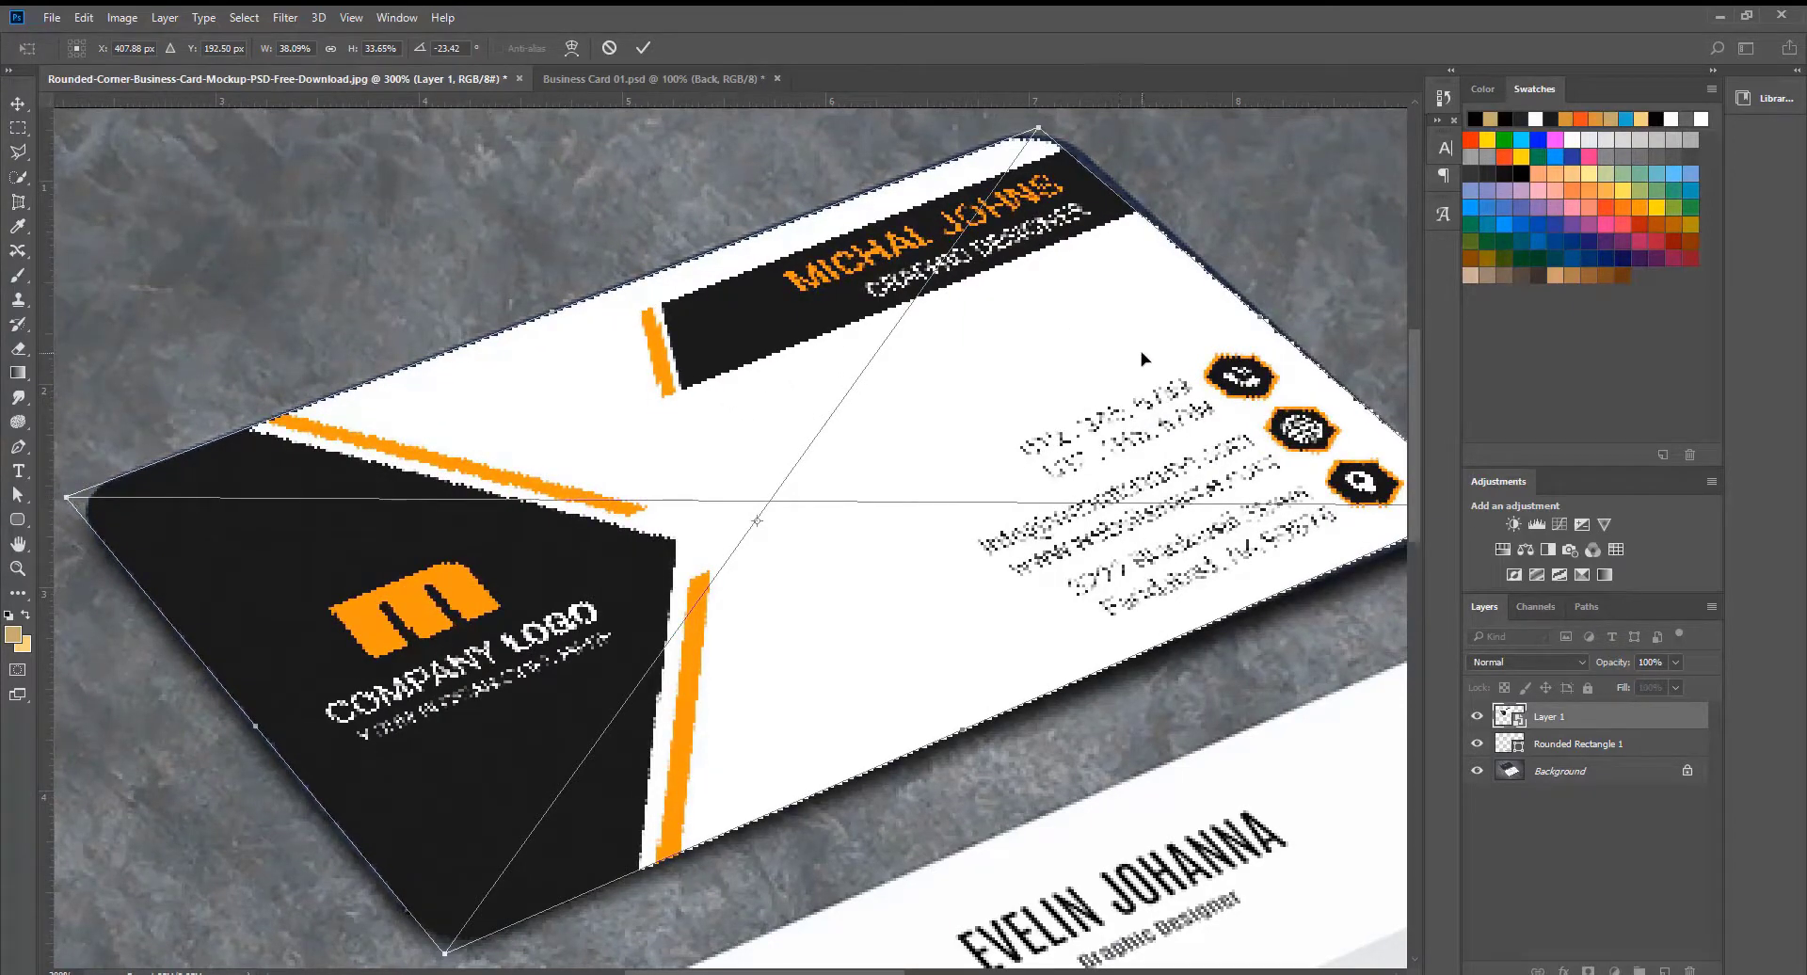
Step: Fine-tune the distorted card's uppermost and lowest corners to follow the outline of the blue card
{"action": "left_click_drag", "start_coordinate": [1067, 386], "coordinate": [969, 439]}
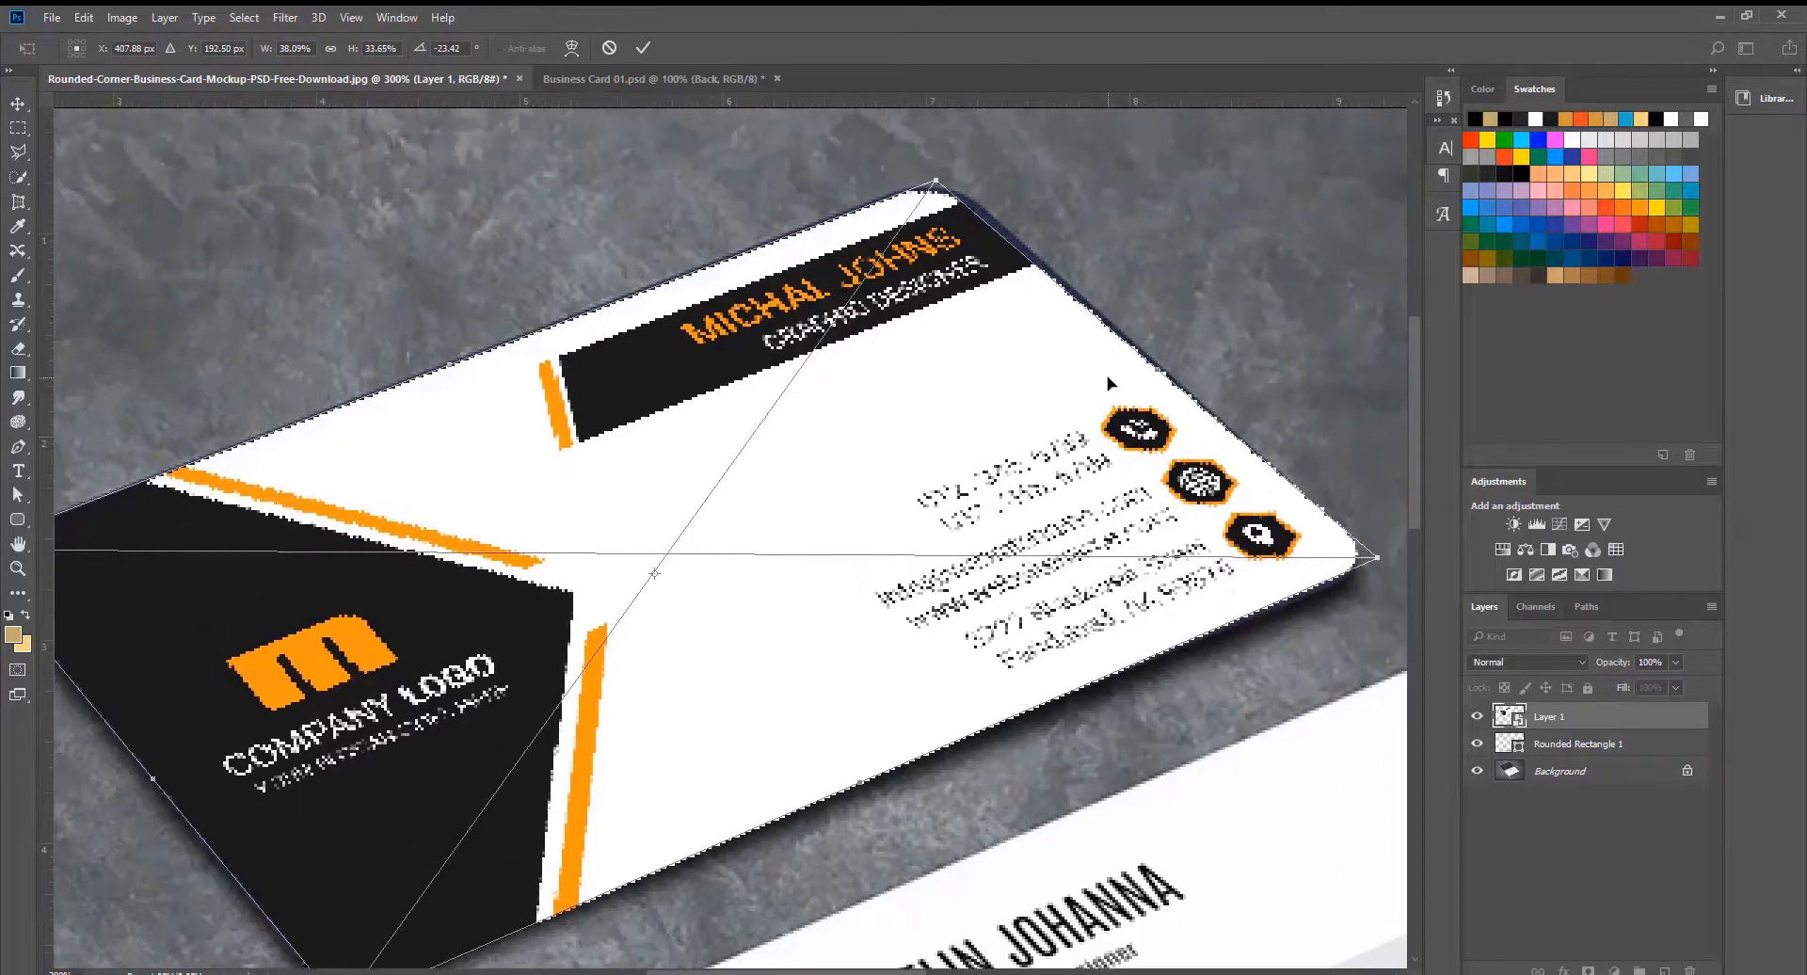
{"action": "mouse_move", "coordinate": [937, 182]}
{"action": "left_mouse_down"}
{"action": "mouse_move", "coordinate": [953, 183]}
{"action": "mouse_move", "coordinate": [936, 175]}
{"action": "left_mouse_up"}
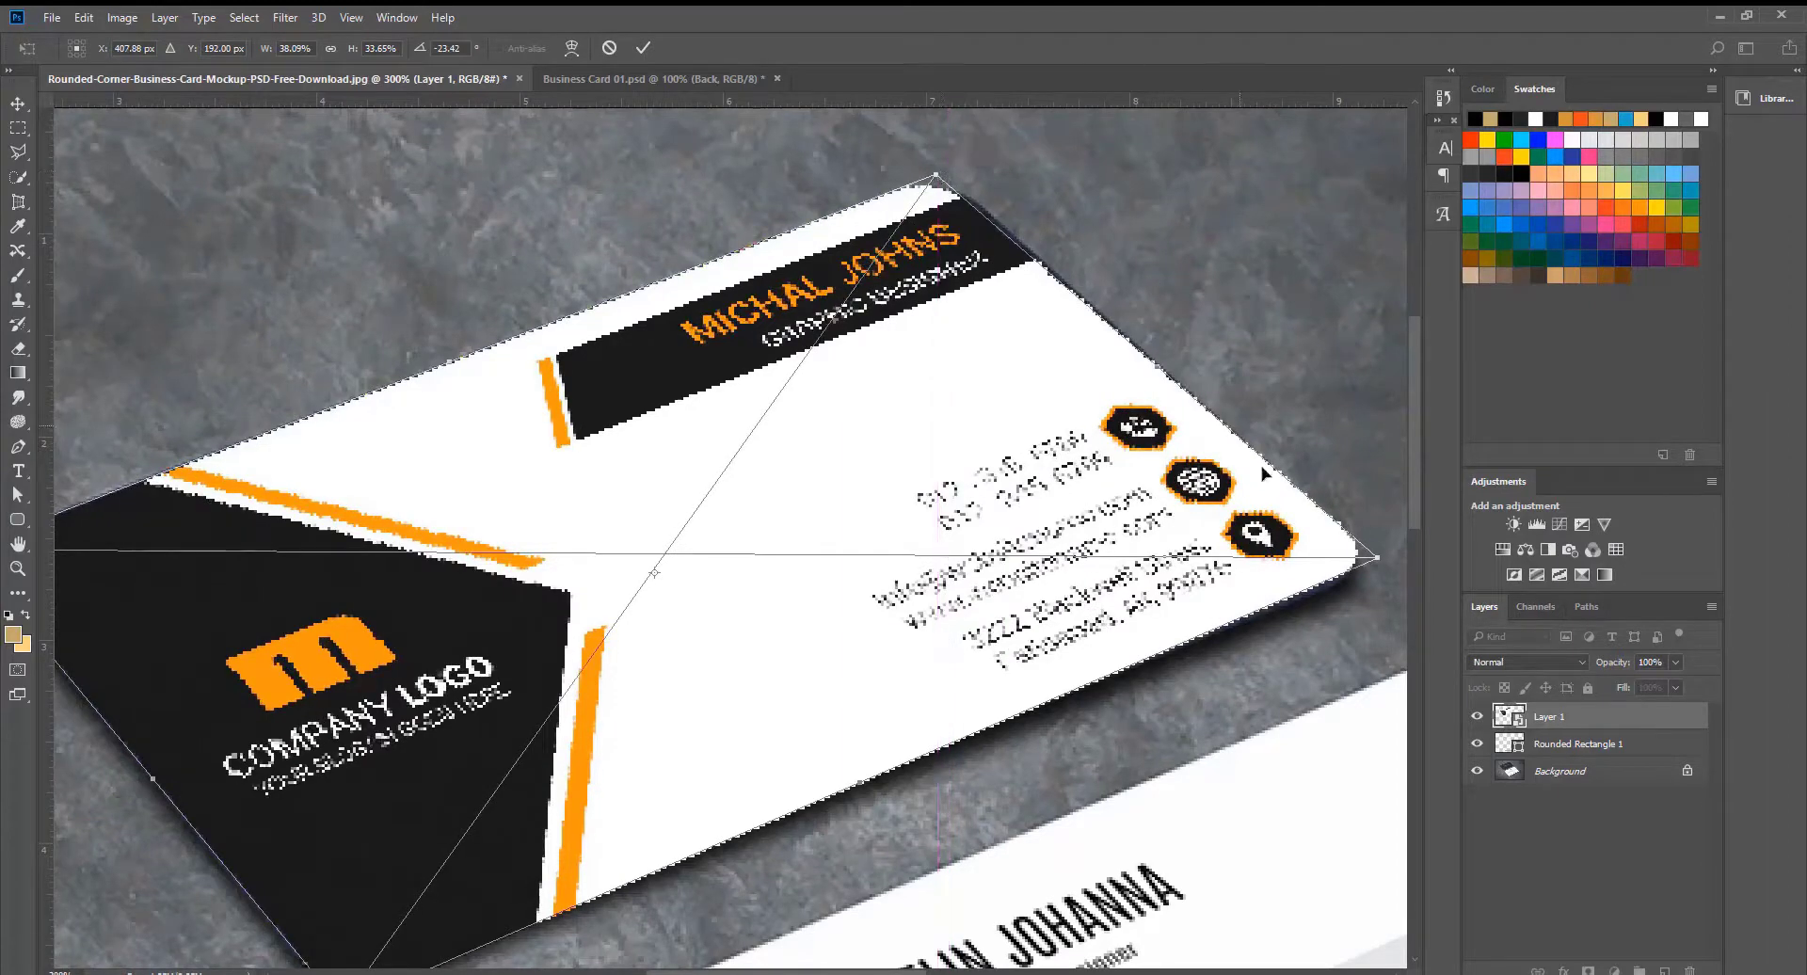
{"action": "scroll", "coordinate": [687, 586], "scroll_direction": "down", "scroll_amount": 3}
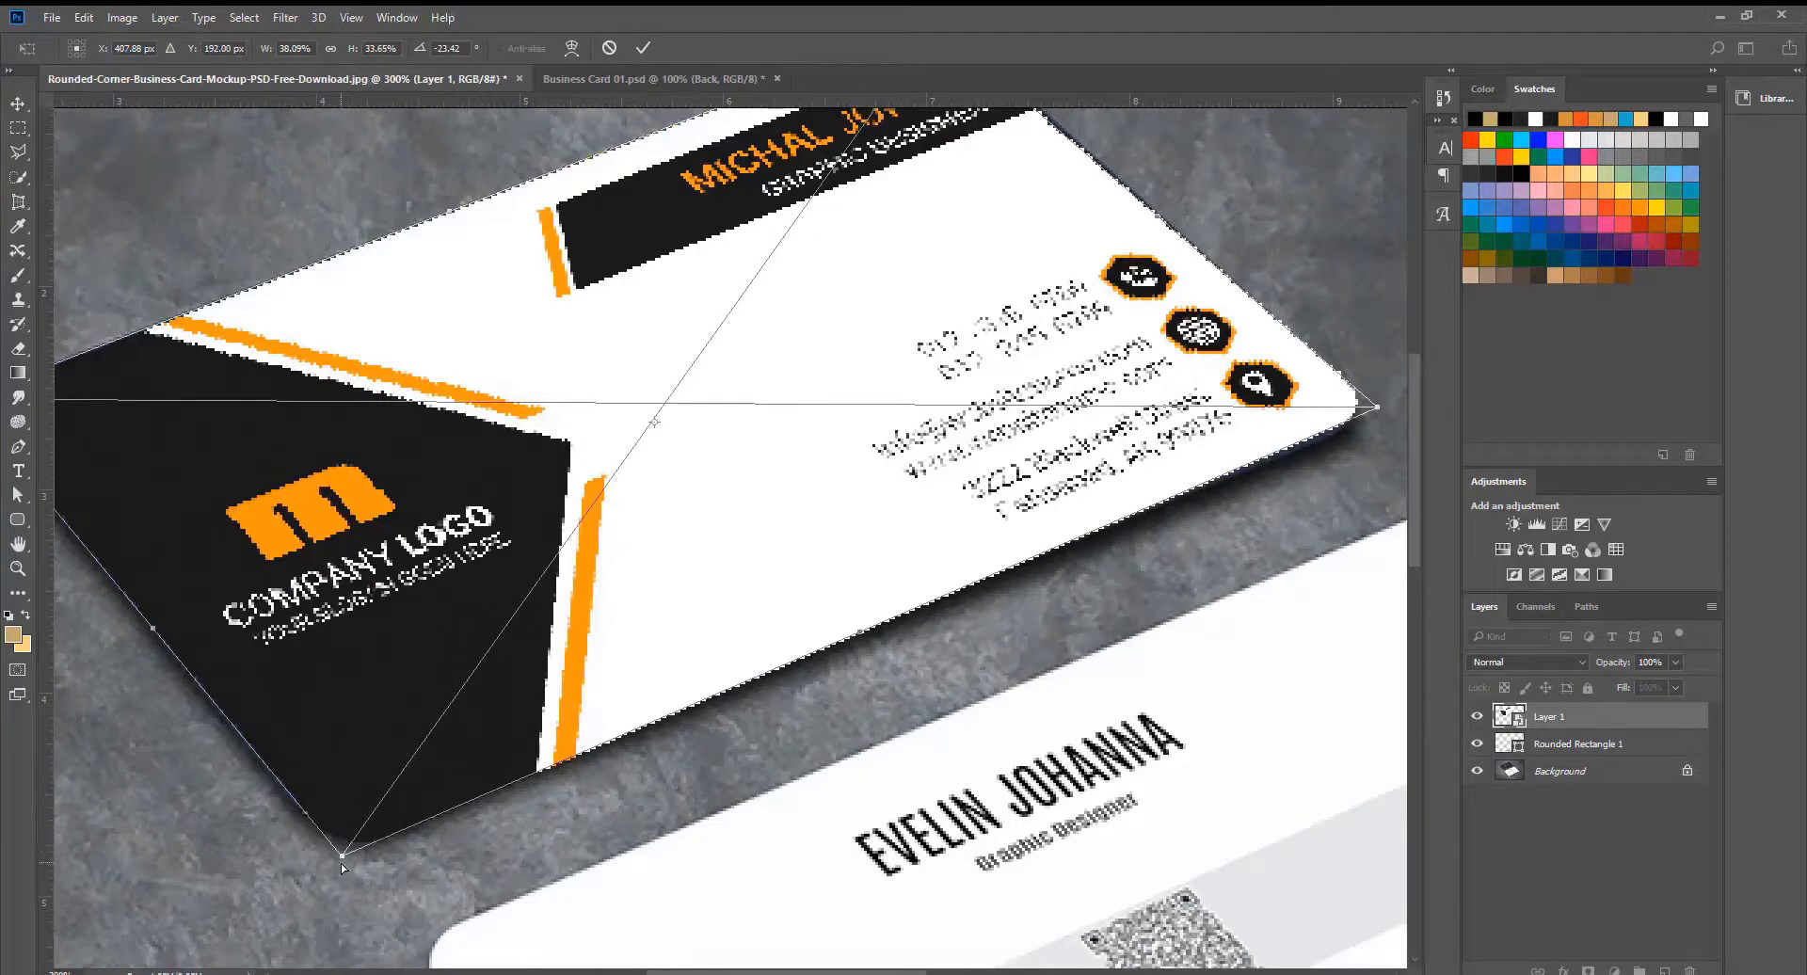
{"action": "left_click_drag", "start_coordinate": [343, 859], "coordinate": [328, 839]}
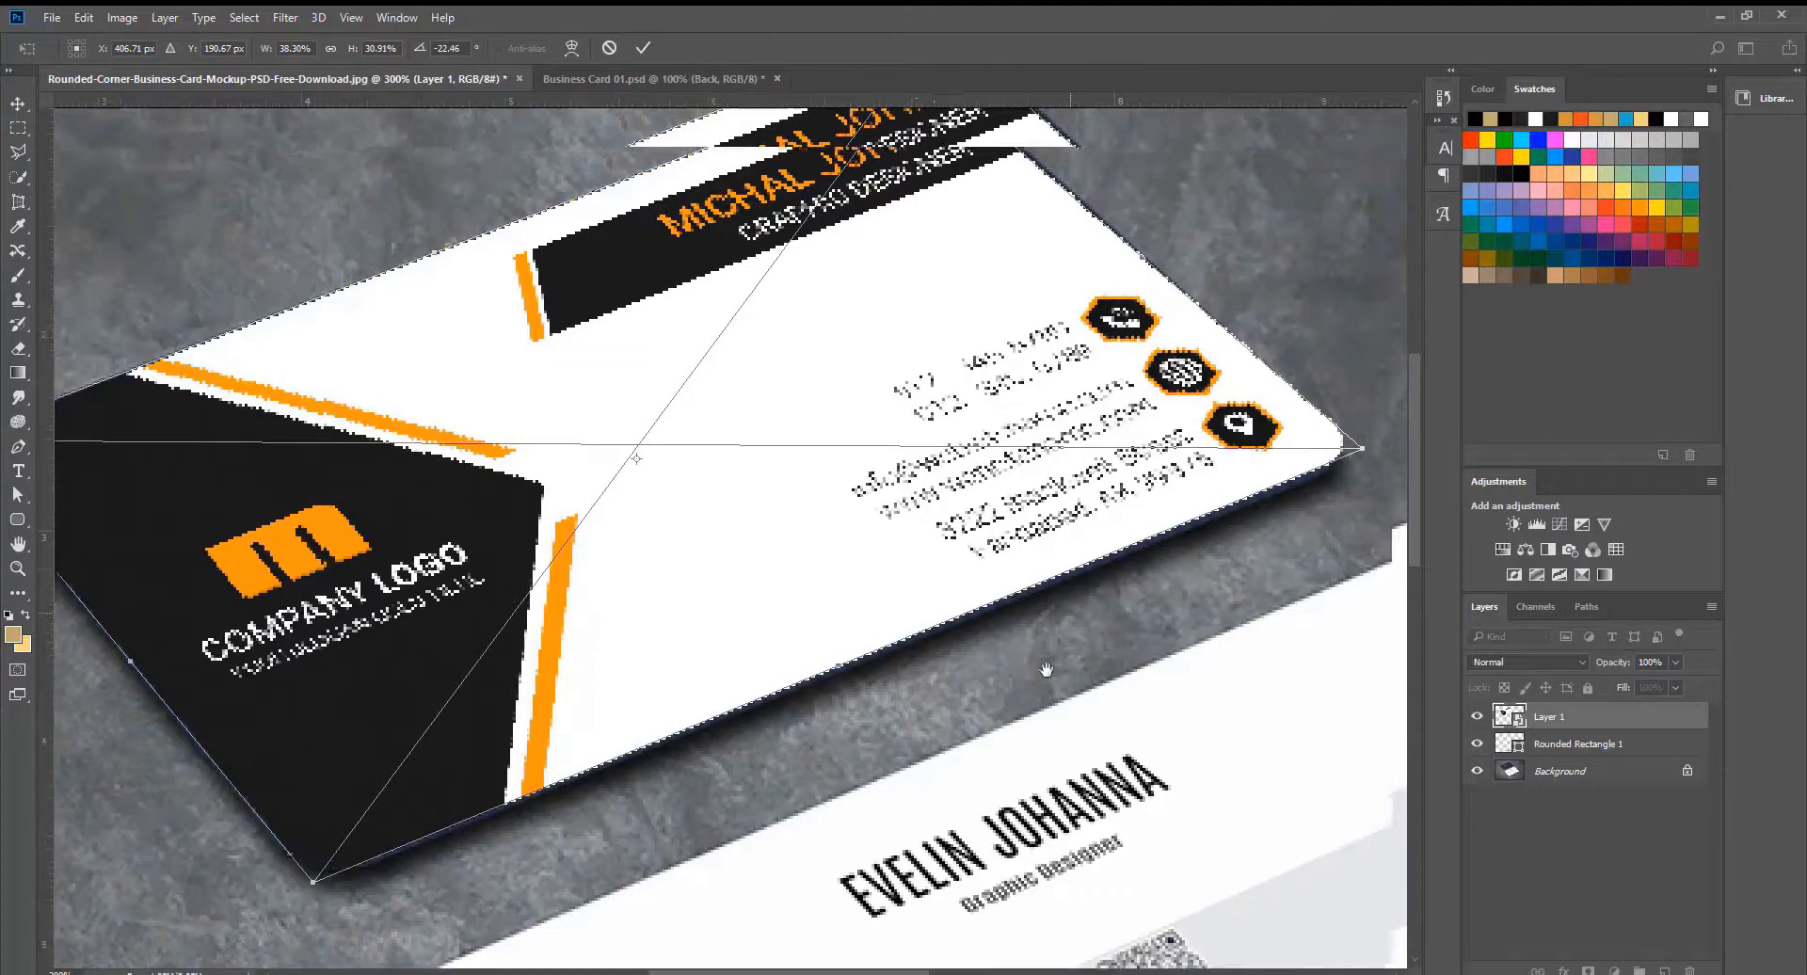
Step: Adjust the card's rightmost and uppermost corners to hide the remaining blue edge, and apply the distortion
{"action": "scroll", "coordinate": [862, 757], "scroll_direction": "up", "scroll_amount": 3}
{"action": "scroll", "coordinate": [862, 757], "scroll_direction": "right", "scroll_amount": 3}
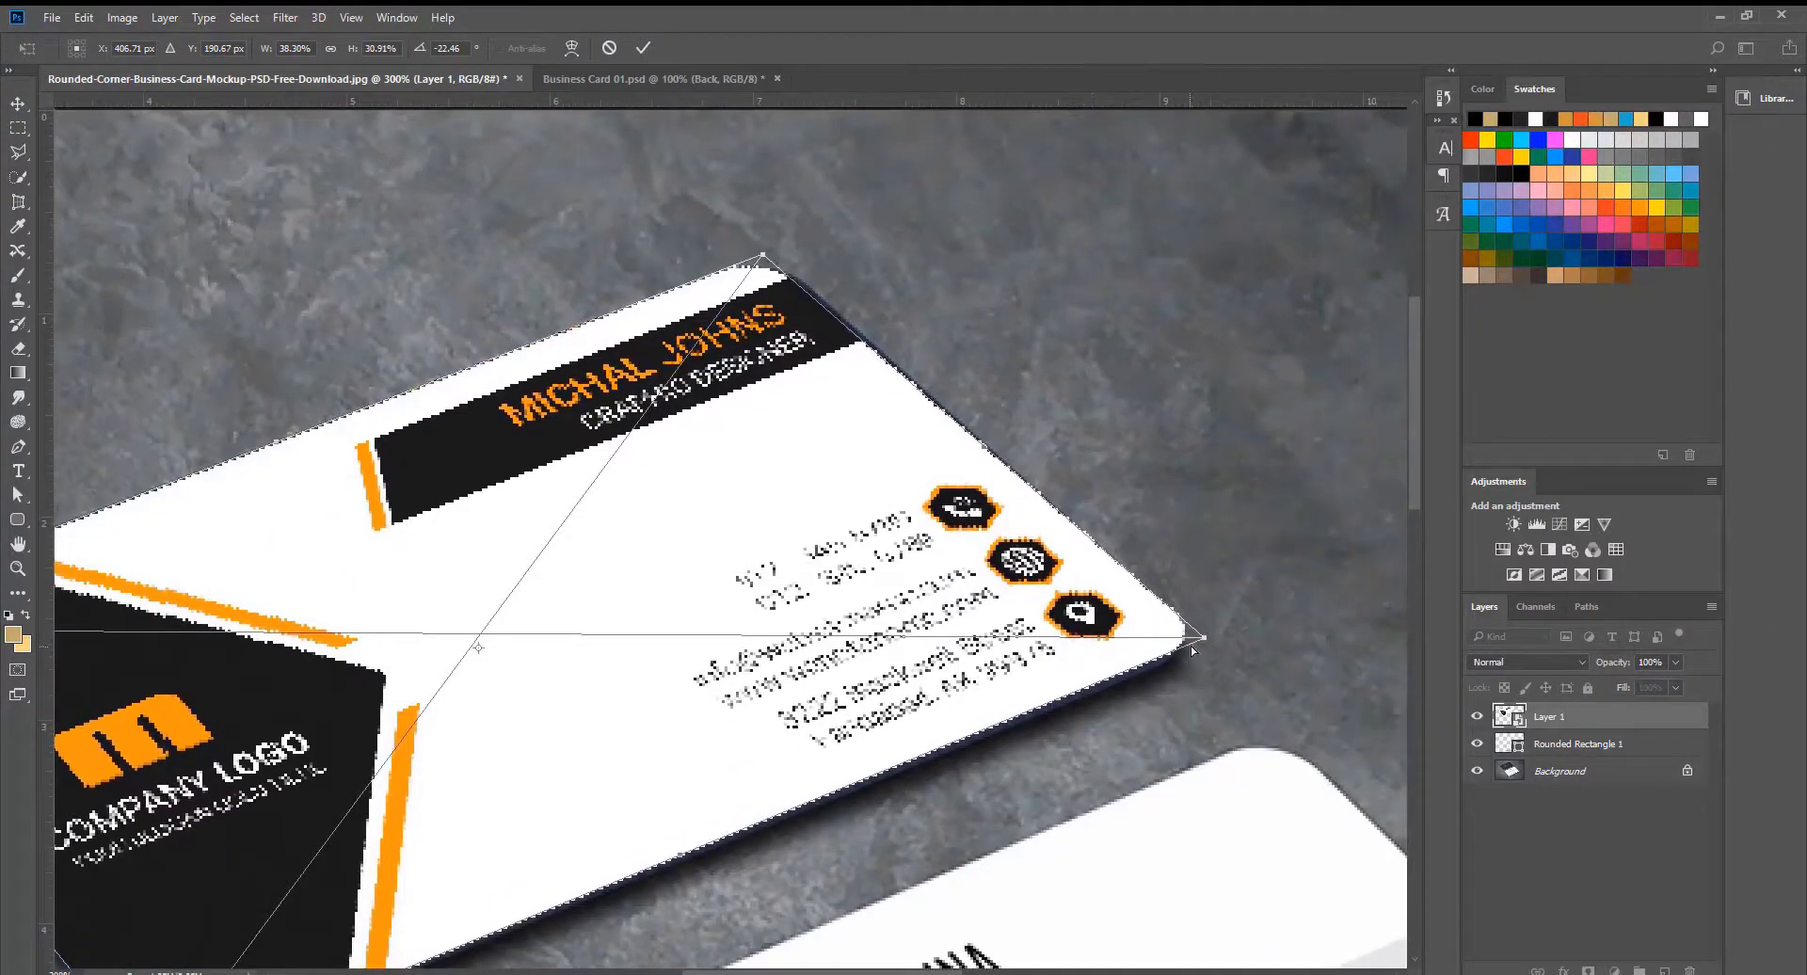
{"action": "left_click_drag", "start_coordinate": [1203, 642], "coordinate": [1203, 648]}
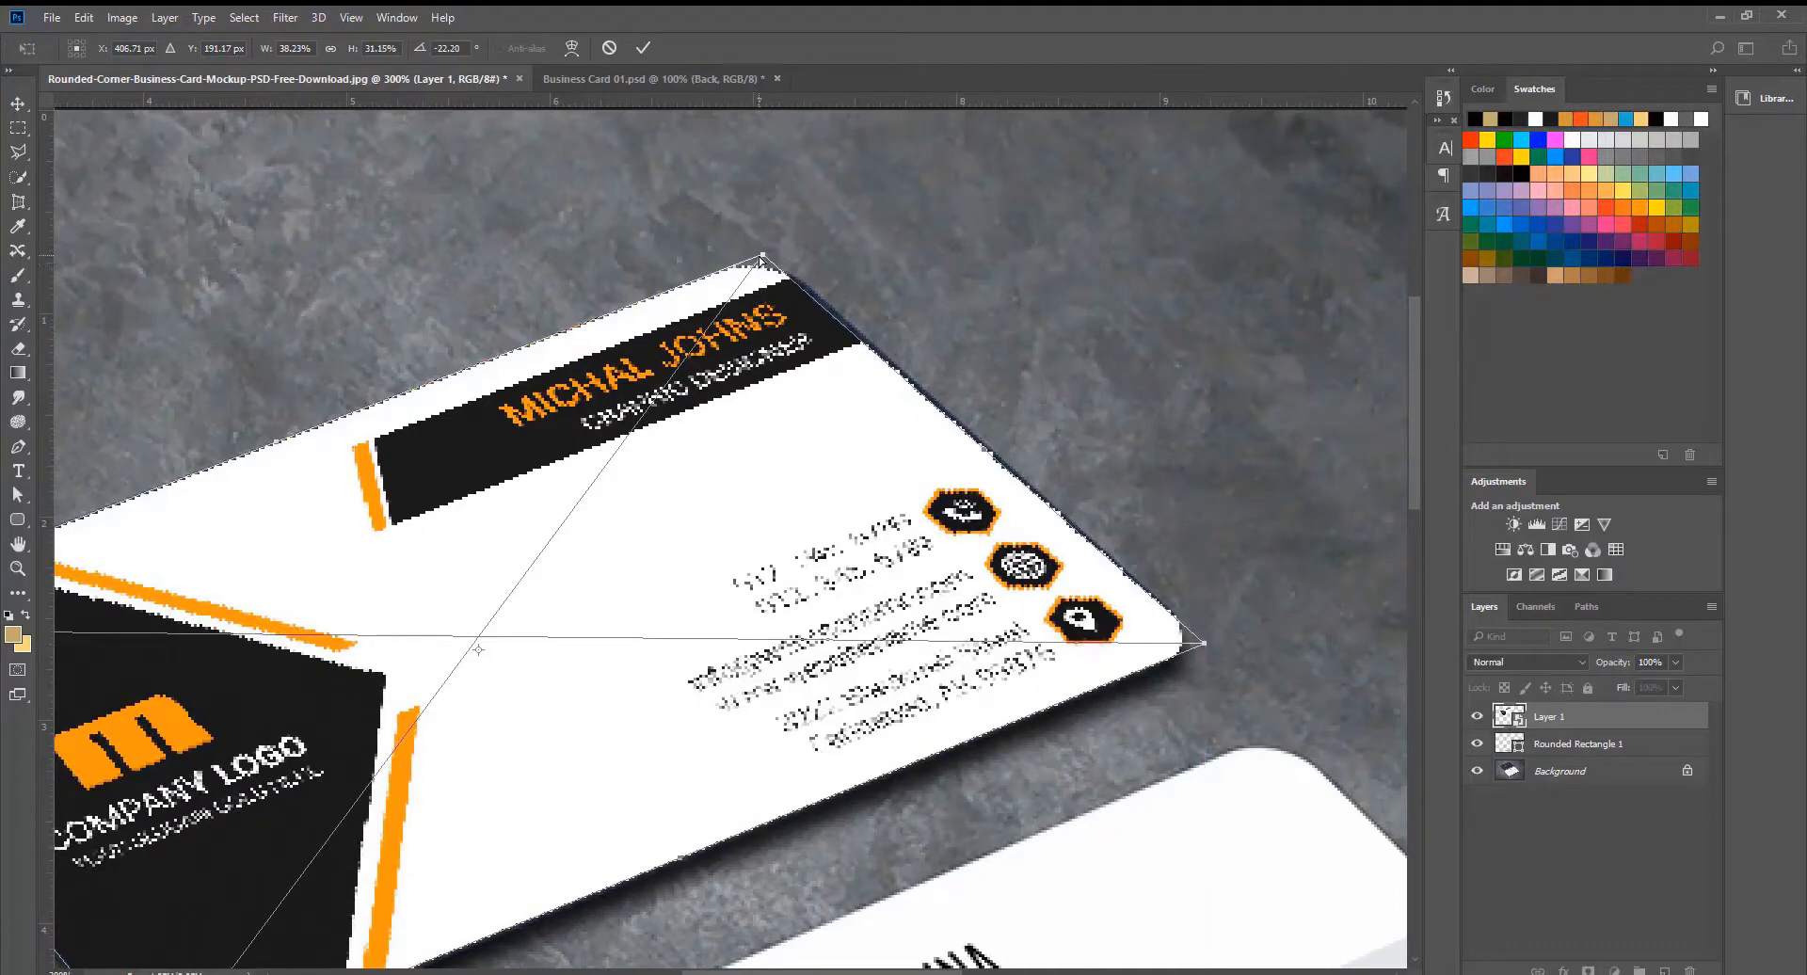
{"action": "left_click_drag", "start_coordinate": [764, 256], "coordinate": [775, 252]}
{"action": "left_click", "coordinate": [647, 46]}
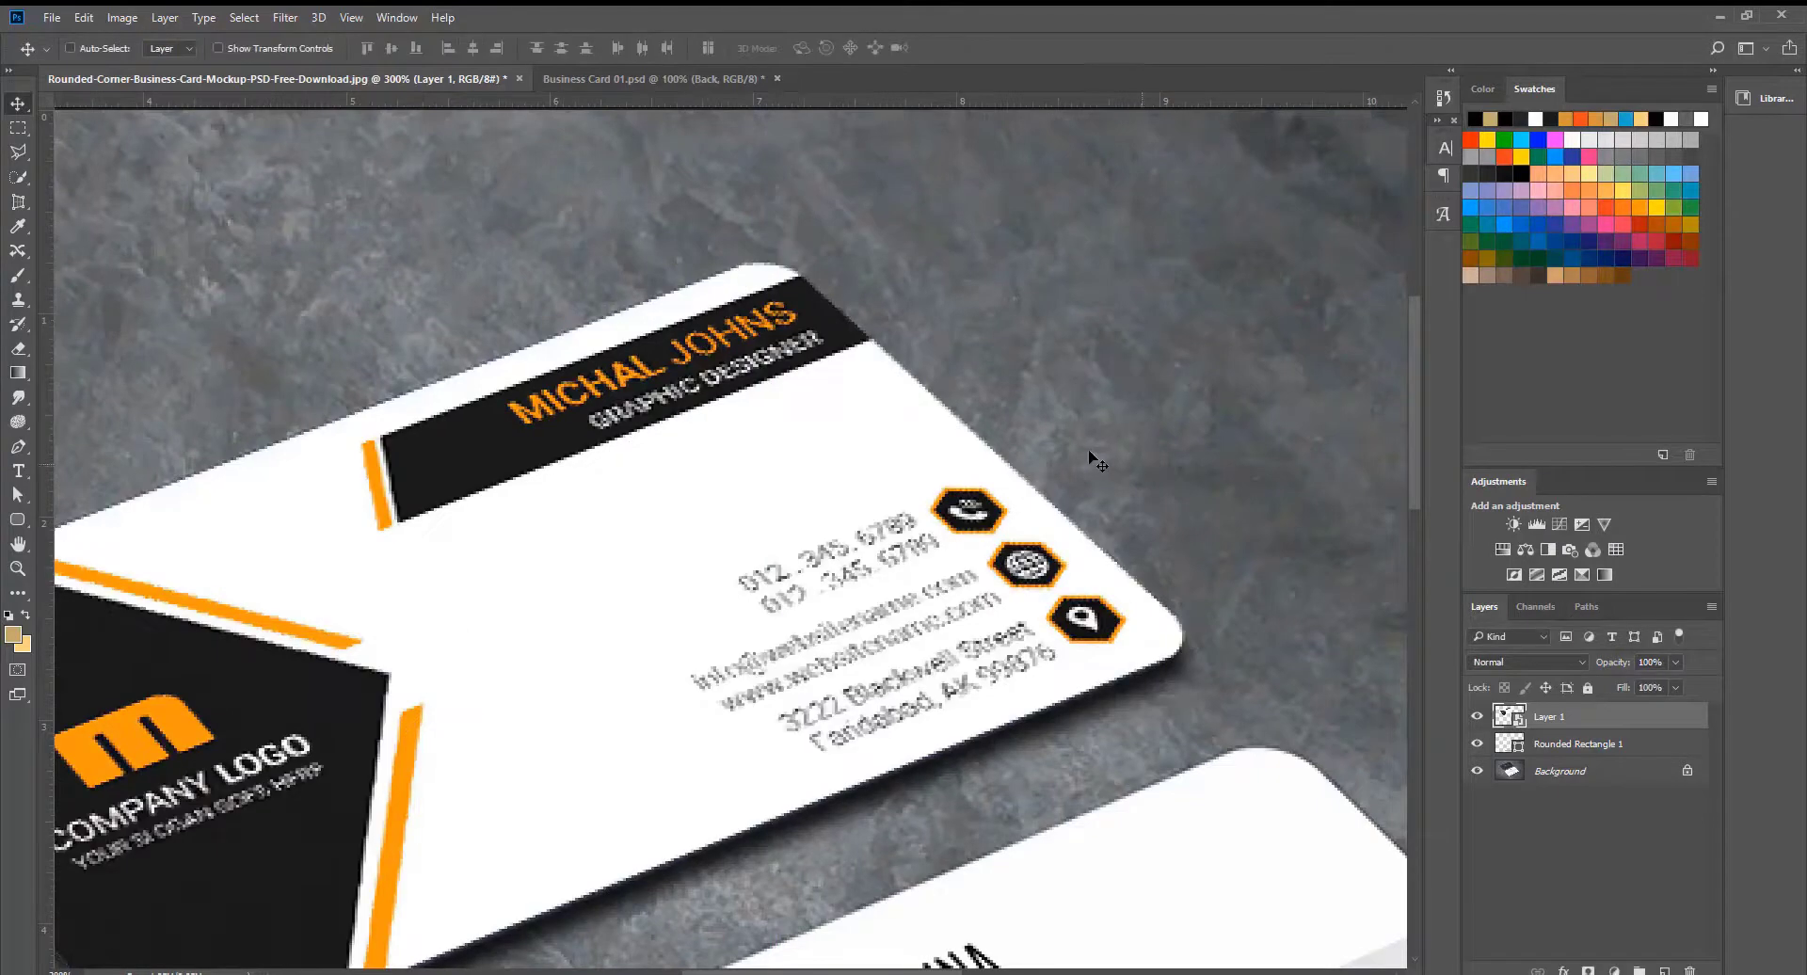
{"action": "left_click", "coordinate": [832, 377], "text": "alt"}
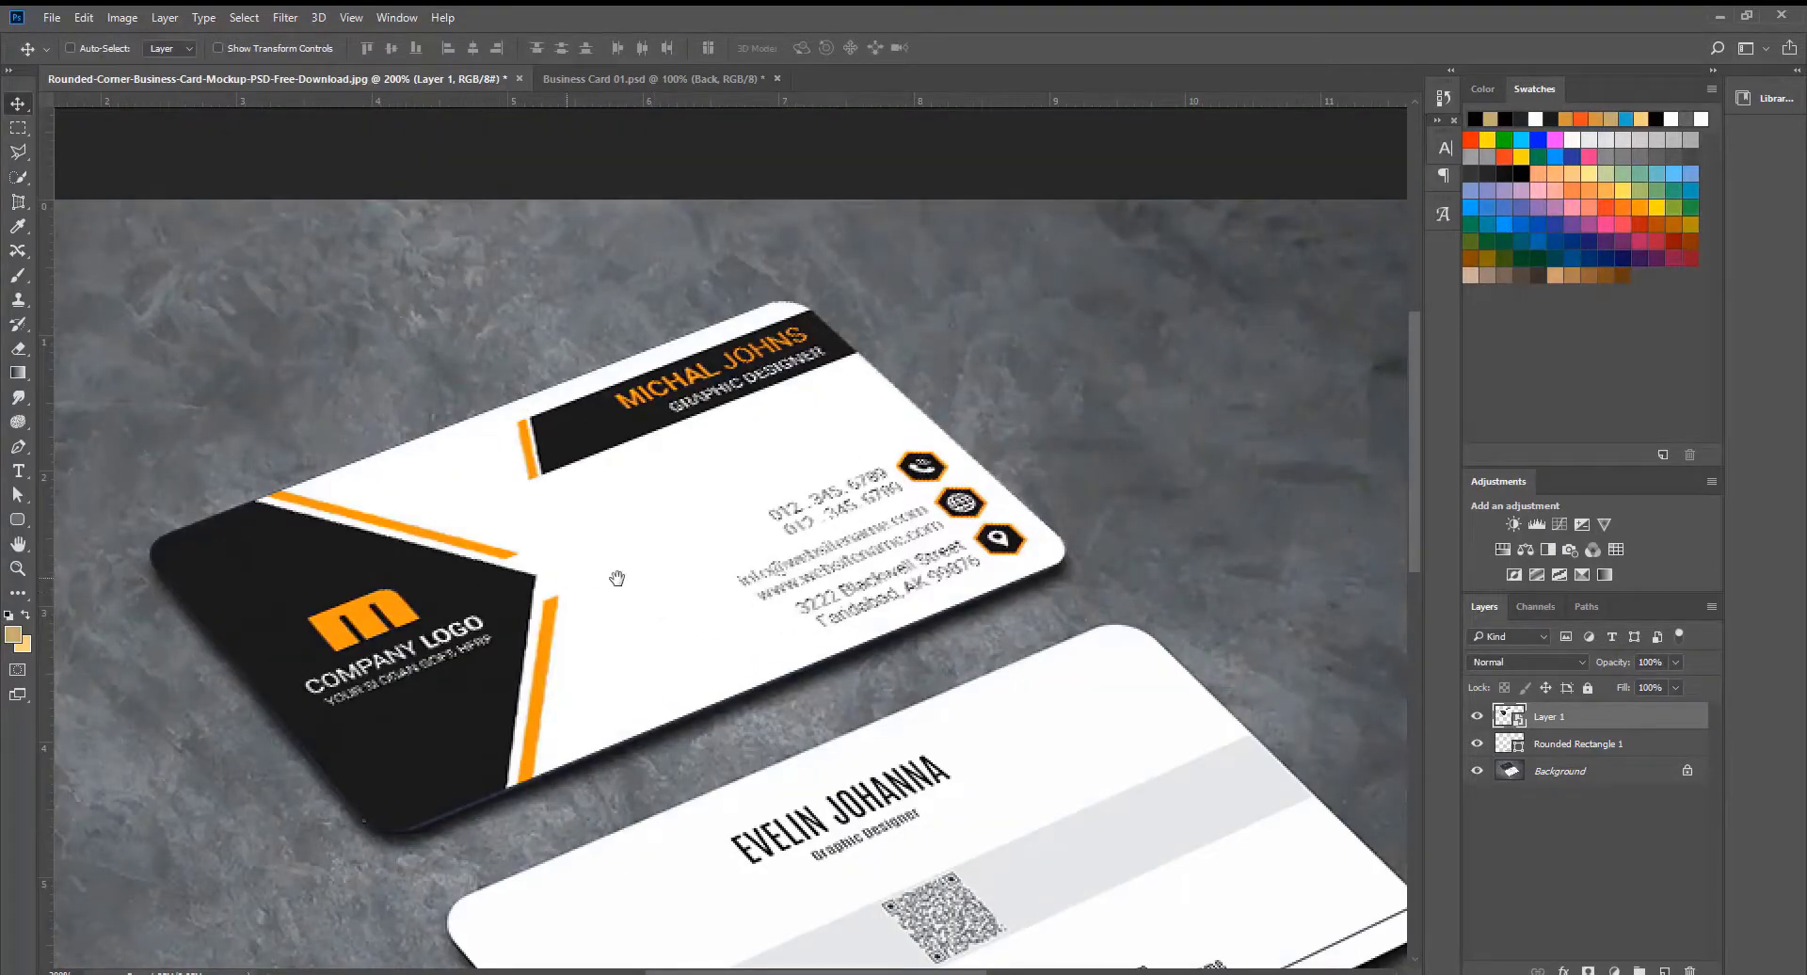
{"action": "left_click_drag", "start_coordinate": [566, 577], "coordinate": [696, 590]}
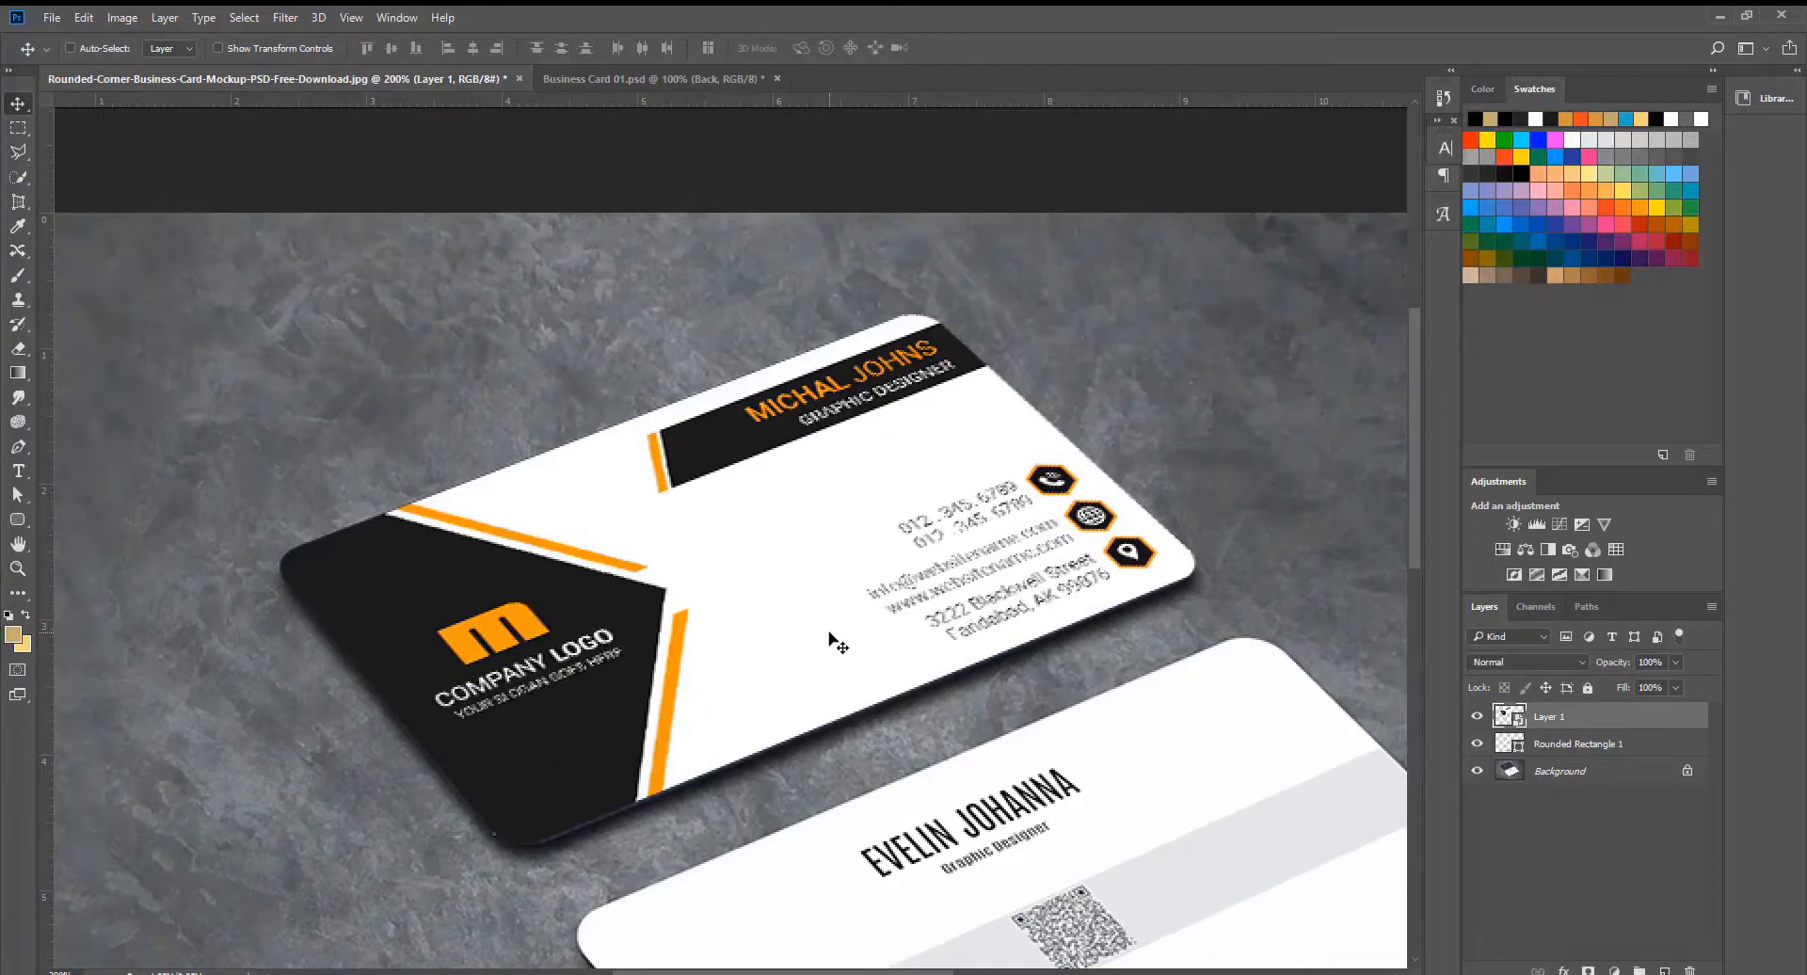
{"action": "left_click", "coordinate": [803, 557], "text": "alt"}
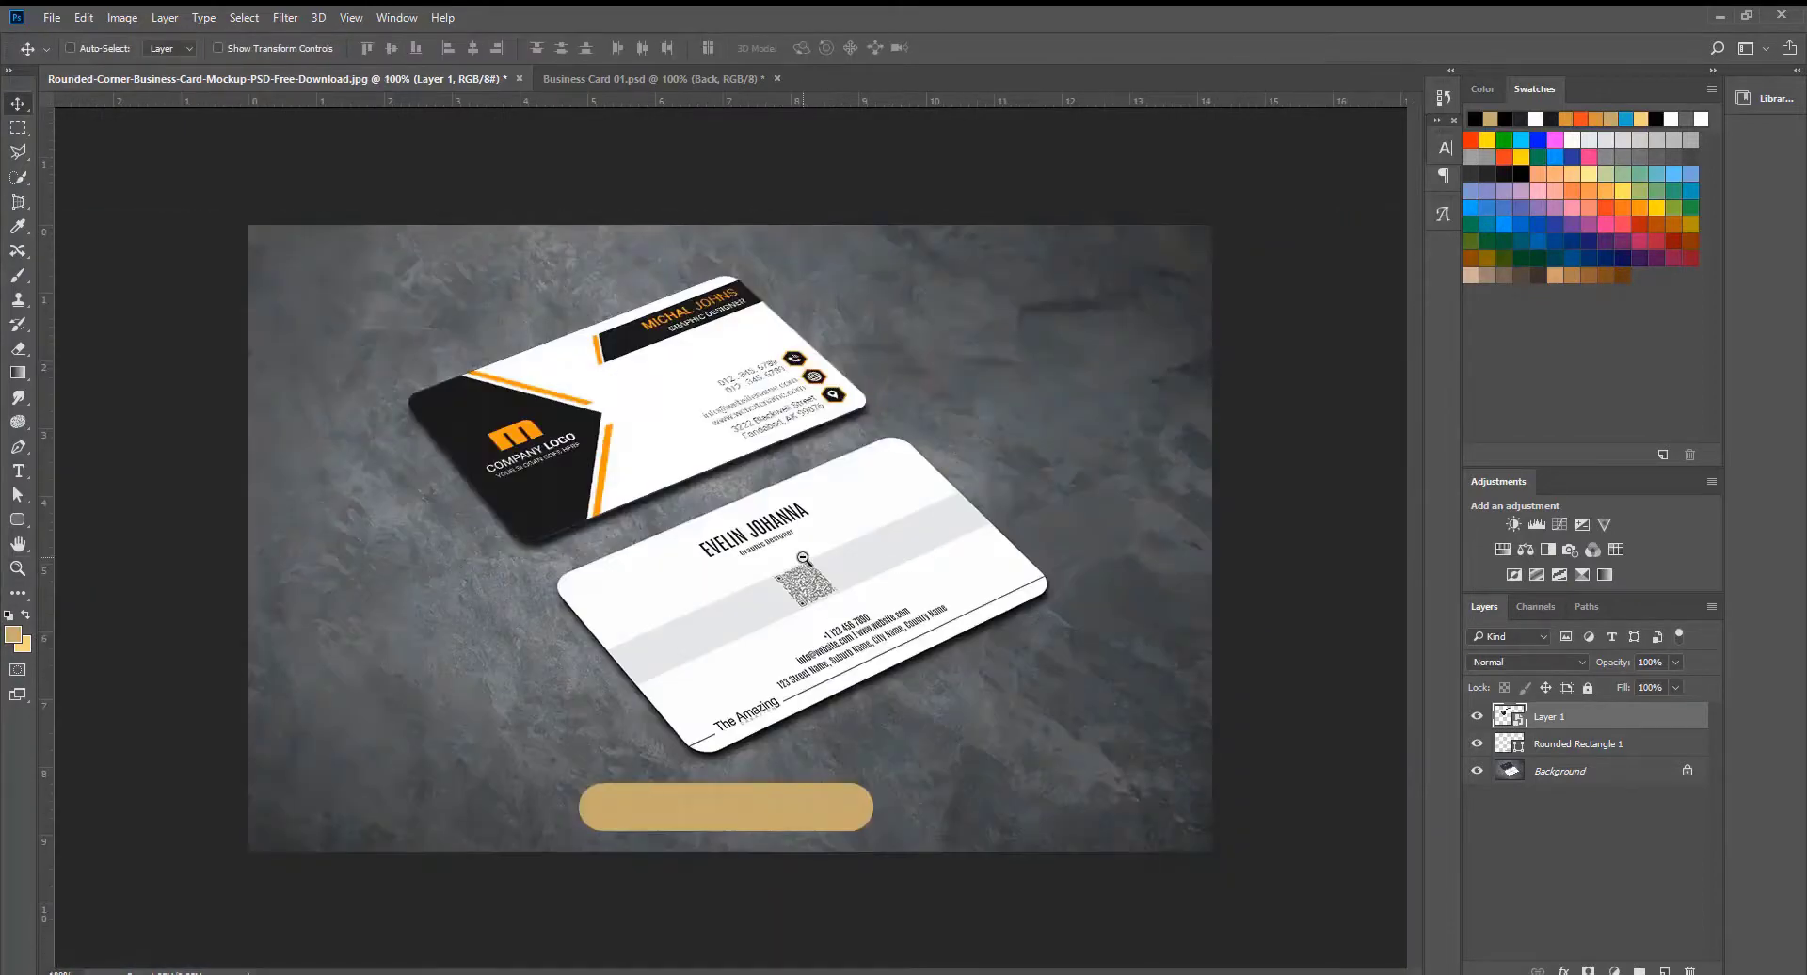
Step: Examine the placed front card's edges up close against the blue card underneath
{"action": "key", "text": "z"}
{"action": "left_click", "coordinate": [664, 401]}
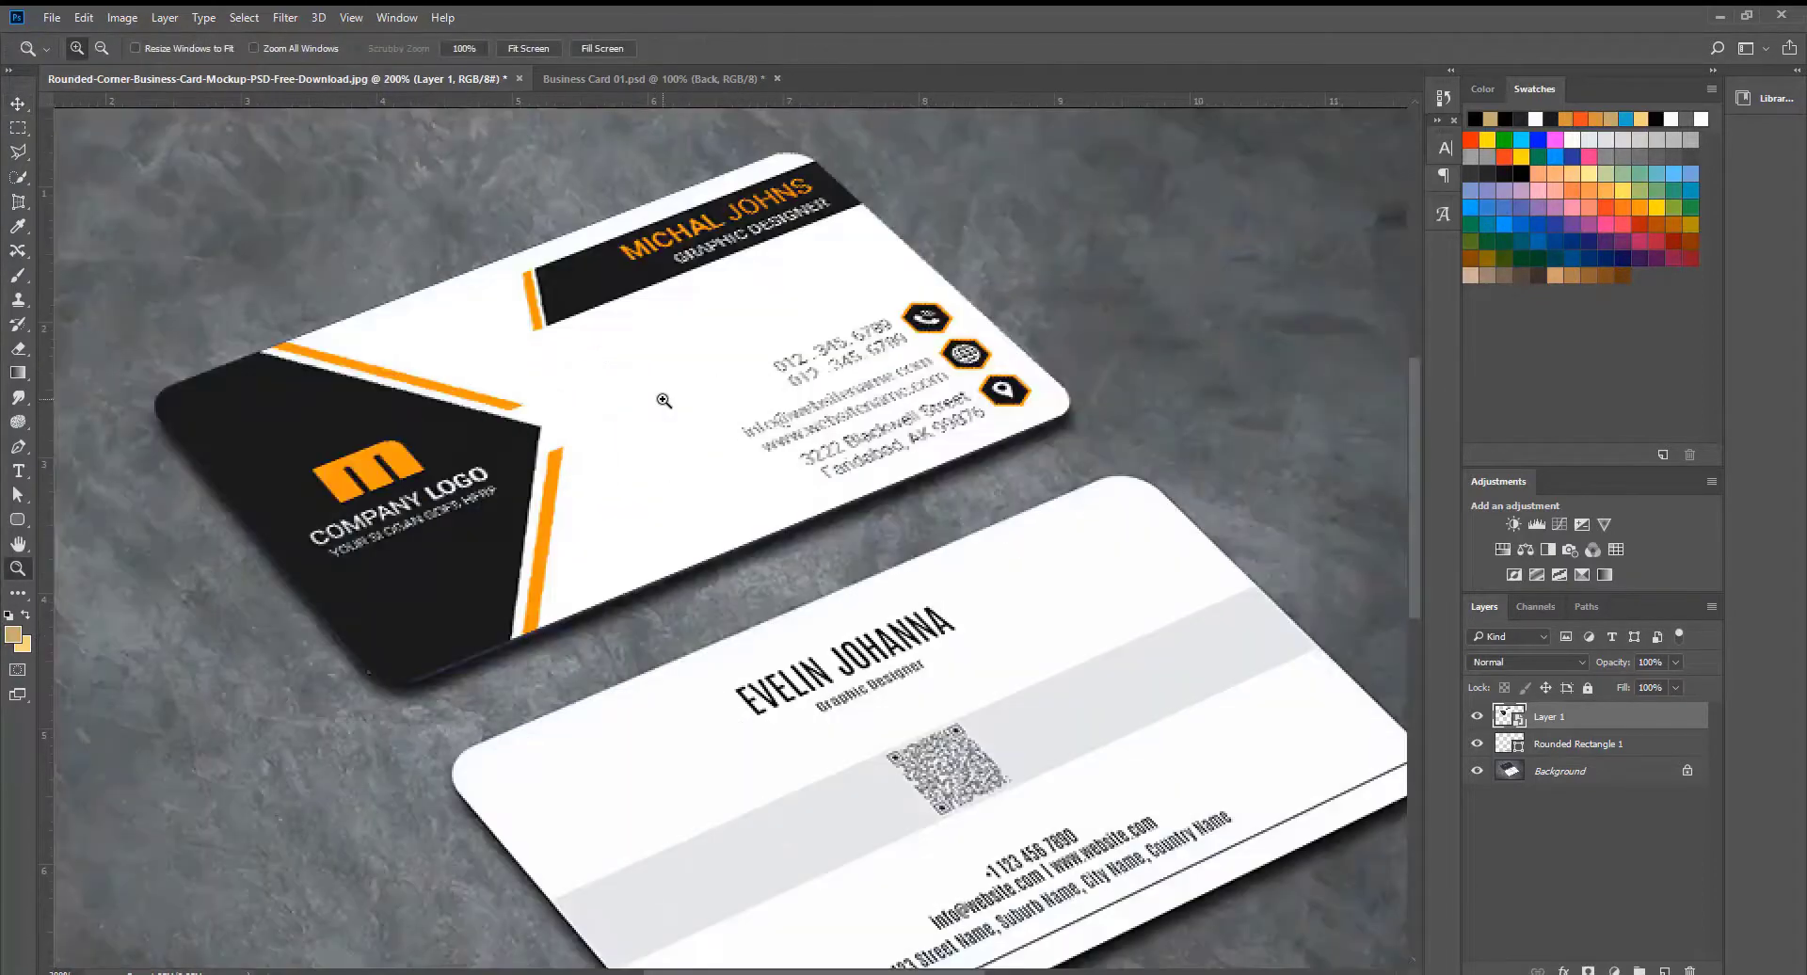
{"action": "key", "text": "v"}
{"action": "left_click_drag", "start_coordinate": [582, 429], "coordinate": [650, 524]}
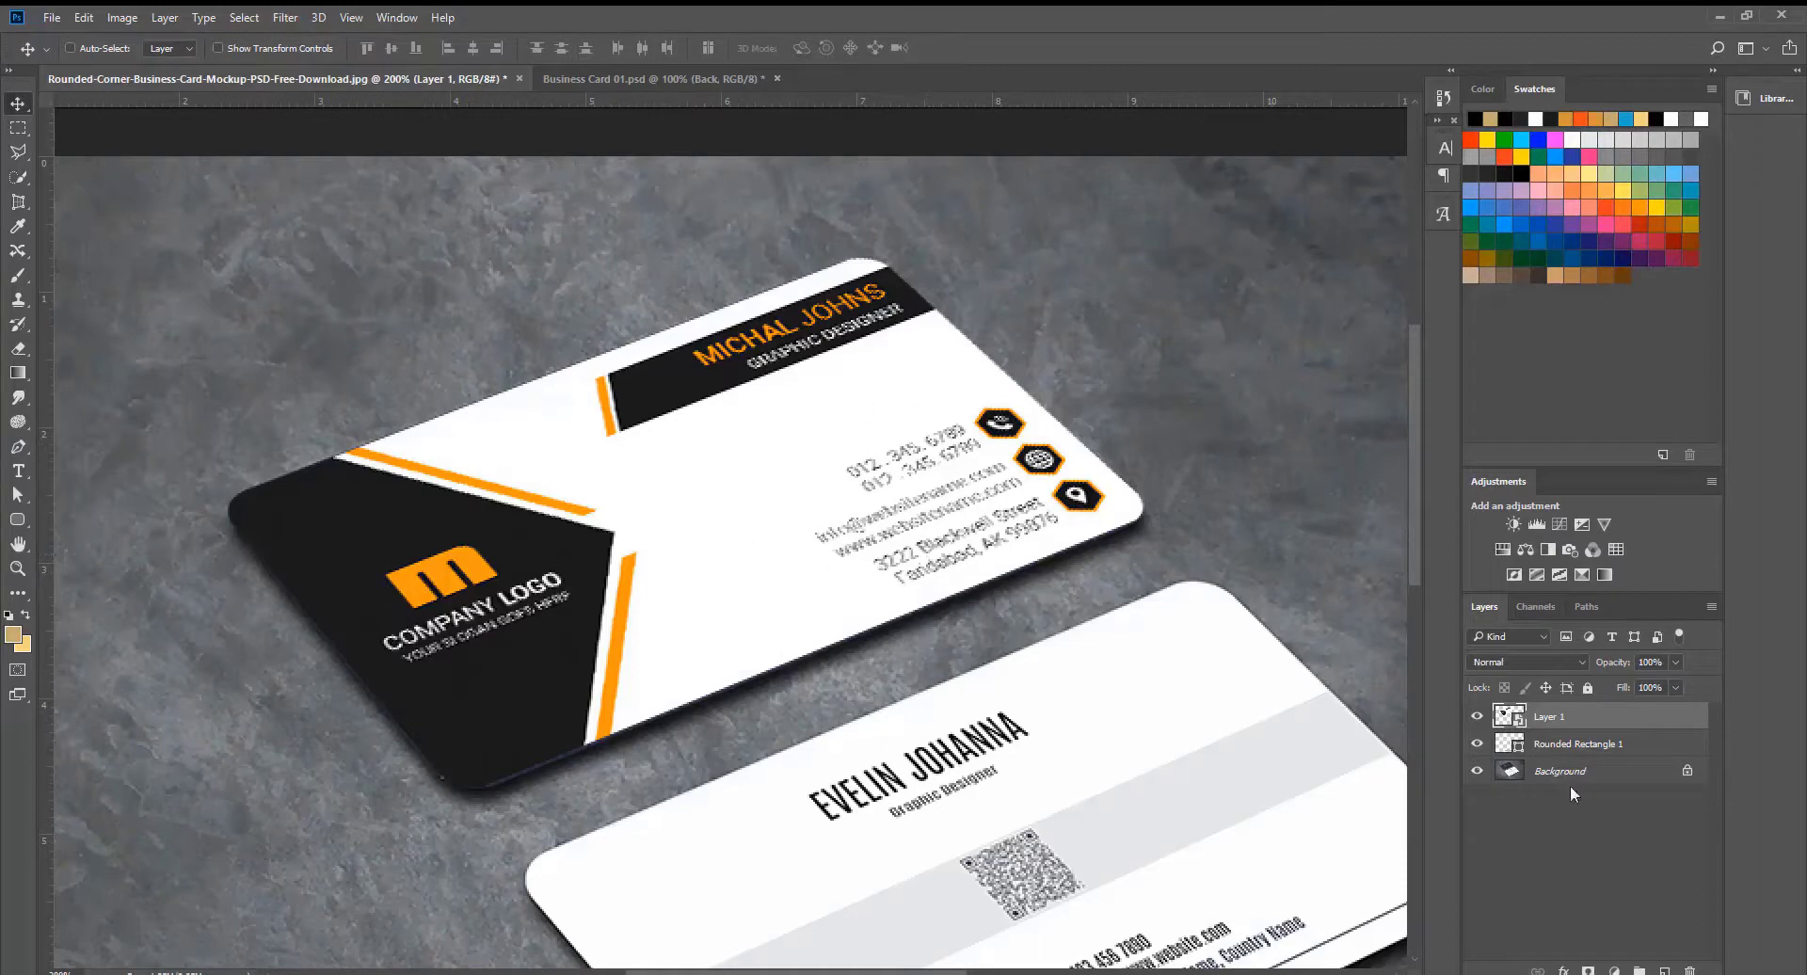
{"action": "left_click", "coordinate": [1479, 721]}
{"action": "key", "text": "ctrl"}
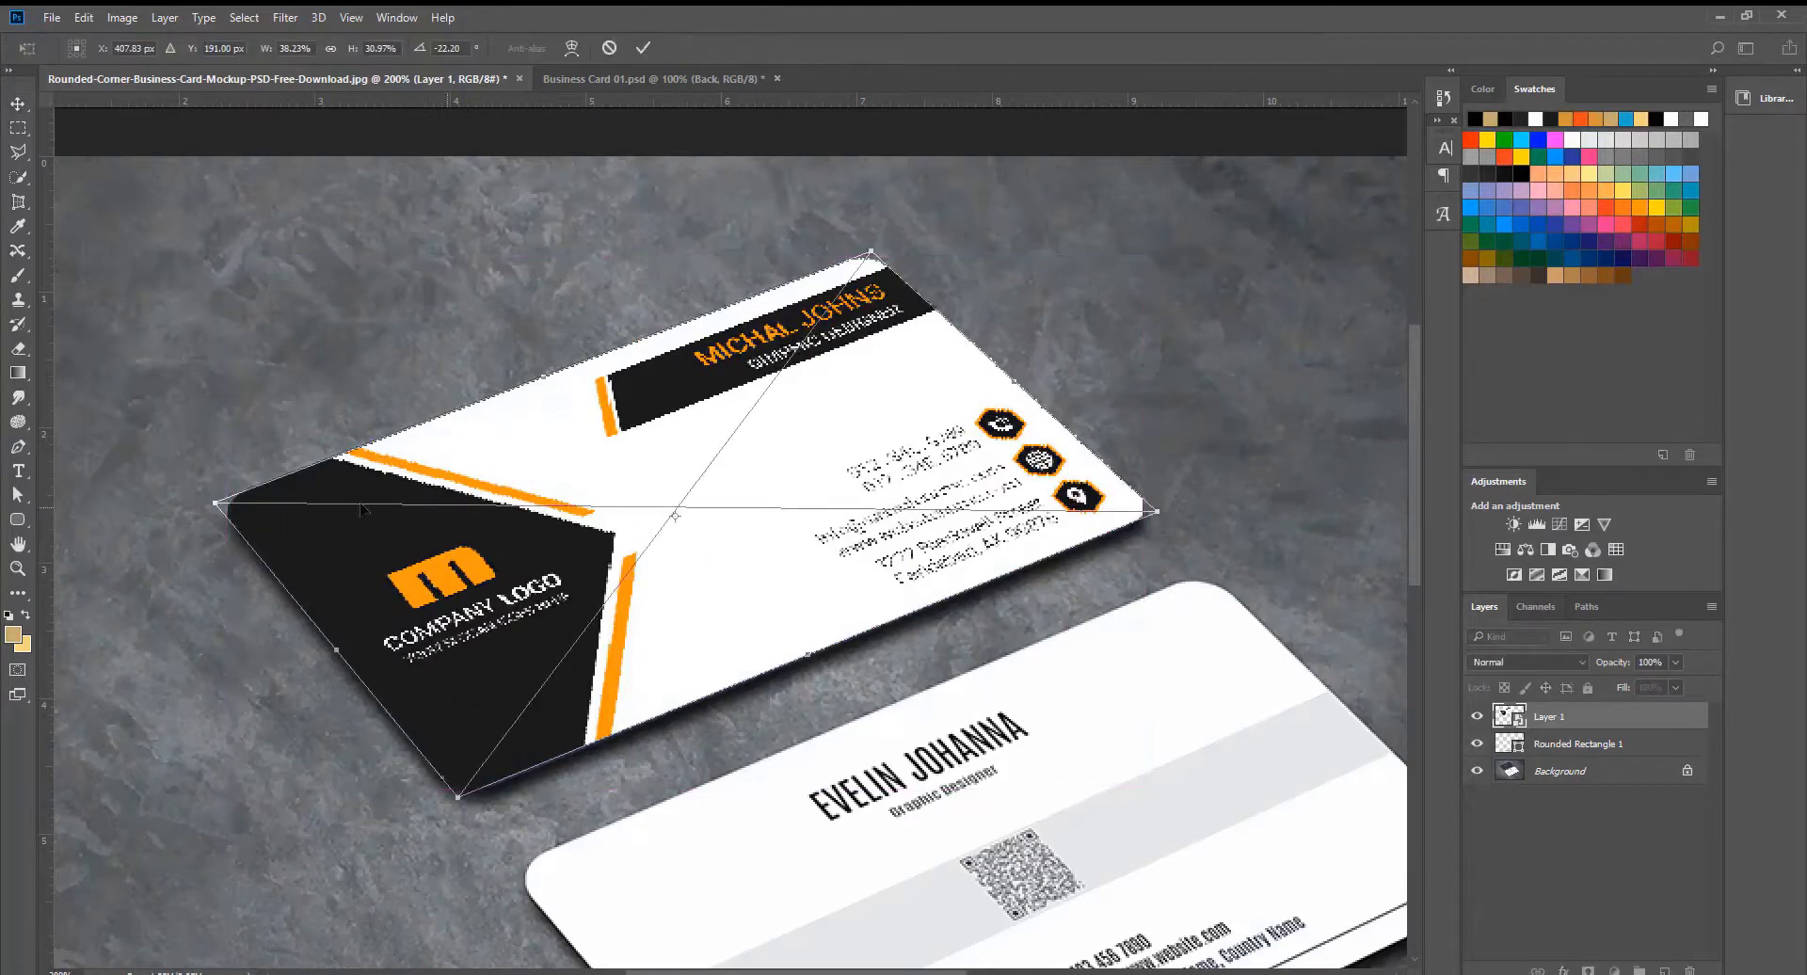
{"action": "left_click", "coordinate": [643, 47]}
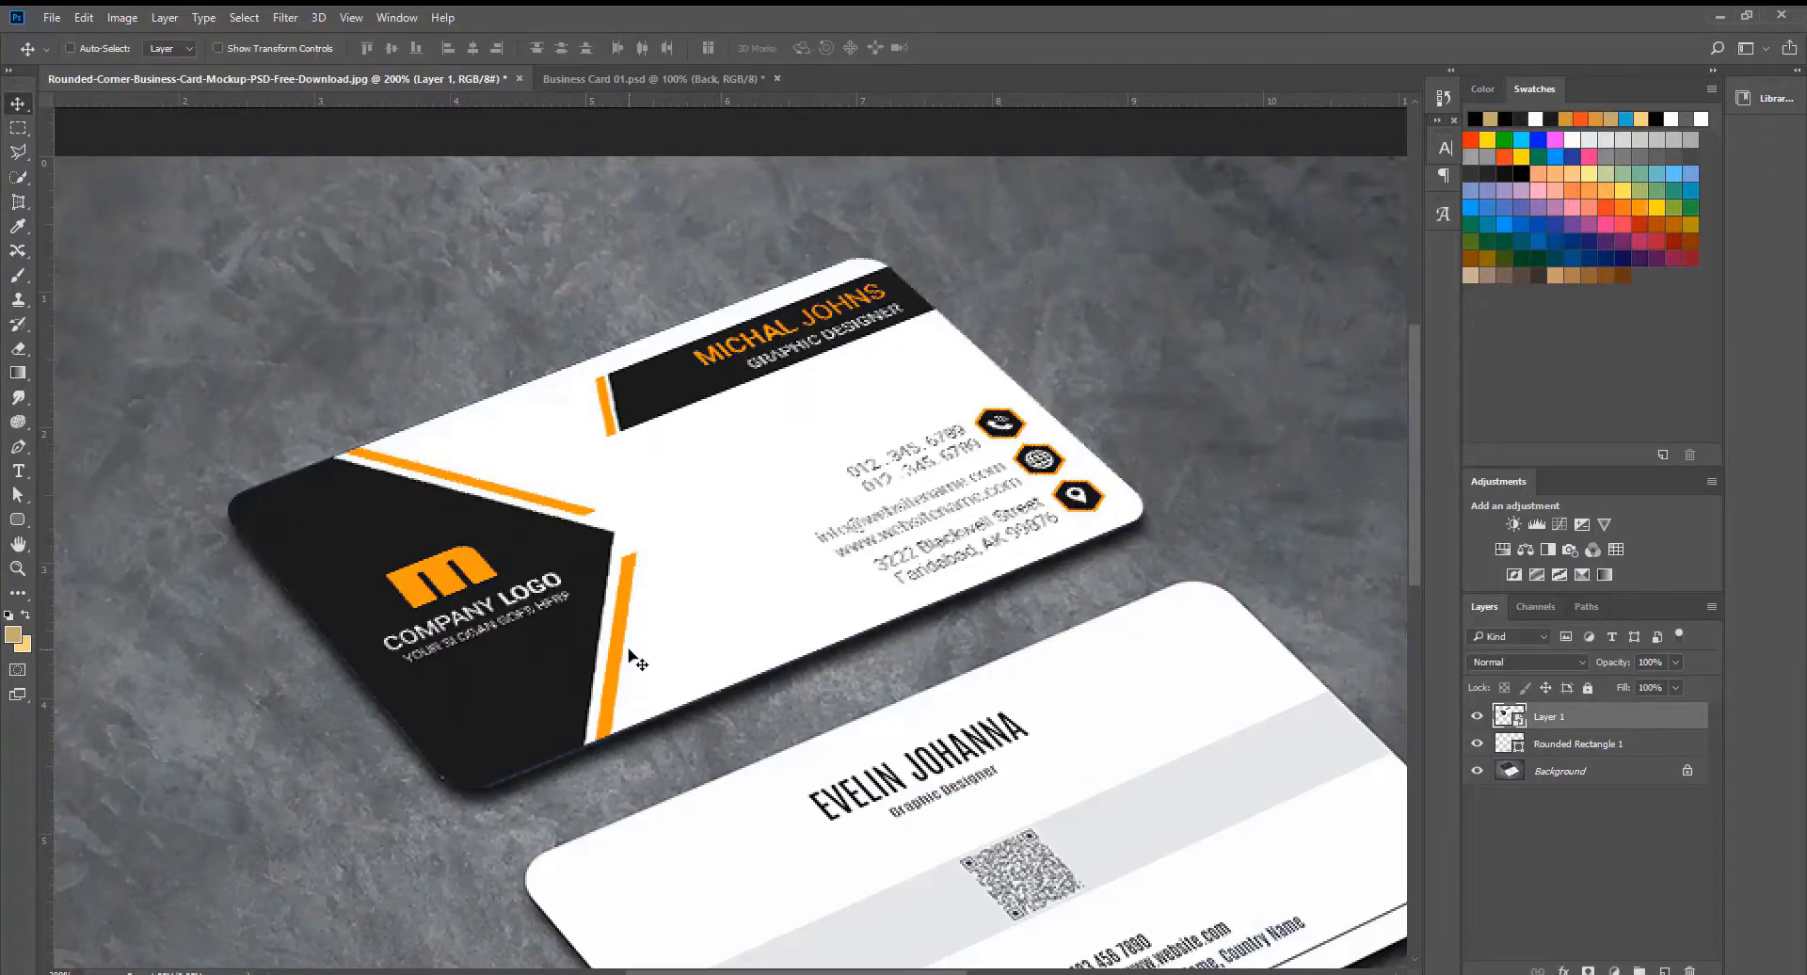
Step: Distort the front card again, pulling its lowest corner slightly outward to cover the remaining blue edge, and apply the transform
{"action": "scroll", "coordinate": [634, 669], "scroll_direction": "down", "scroll_amount": 1}
{"action": "right_click", "coordinate": [533, 604]}
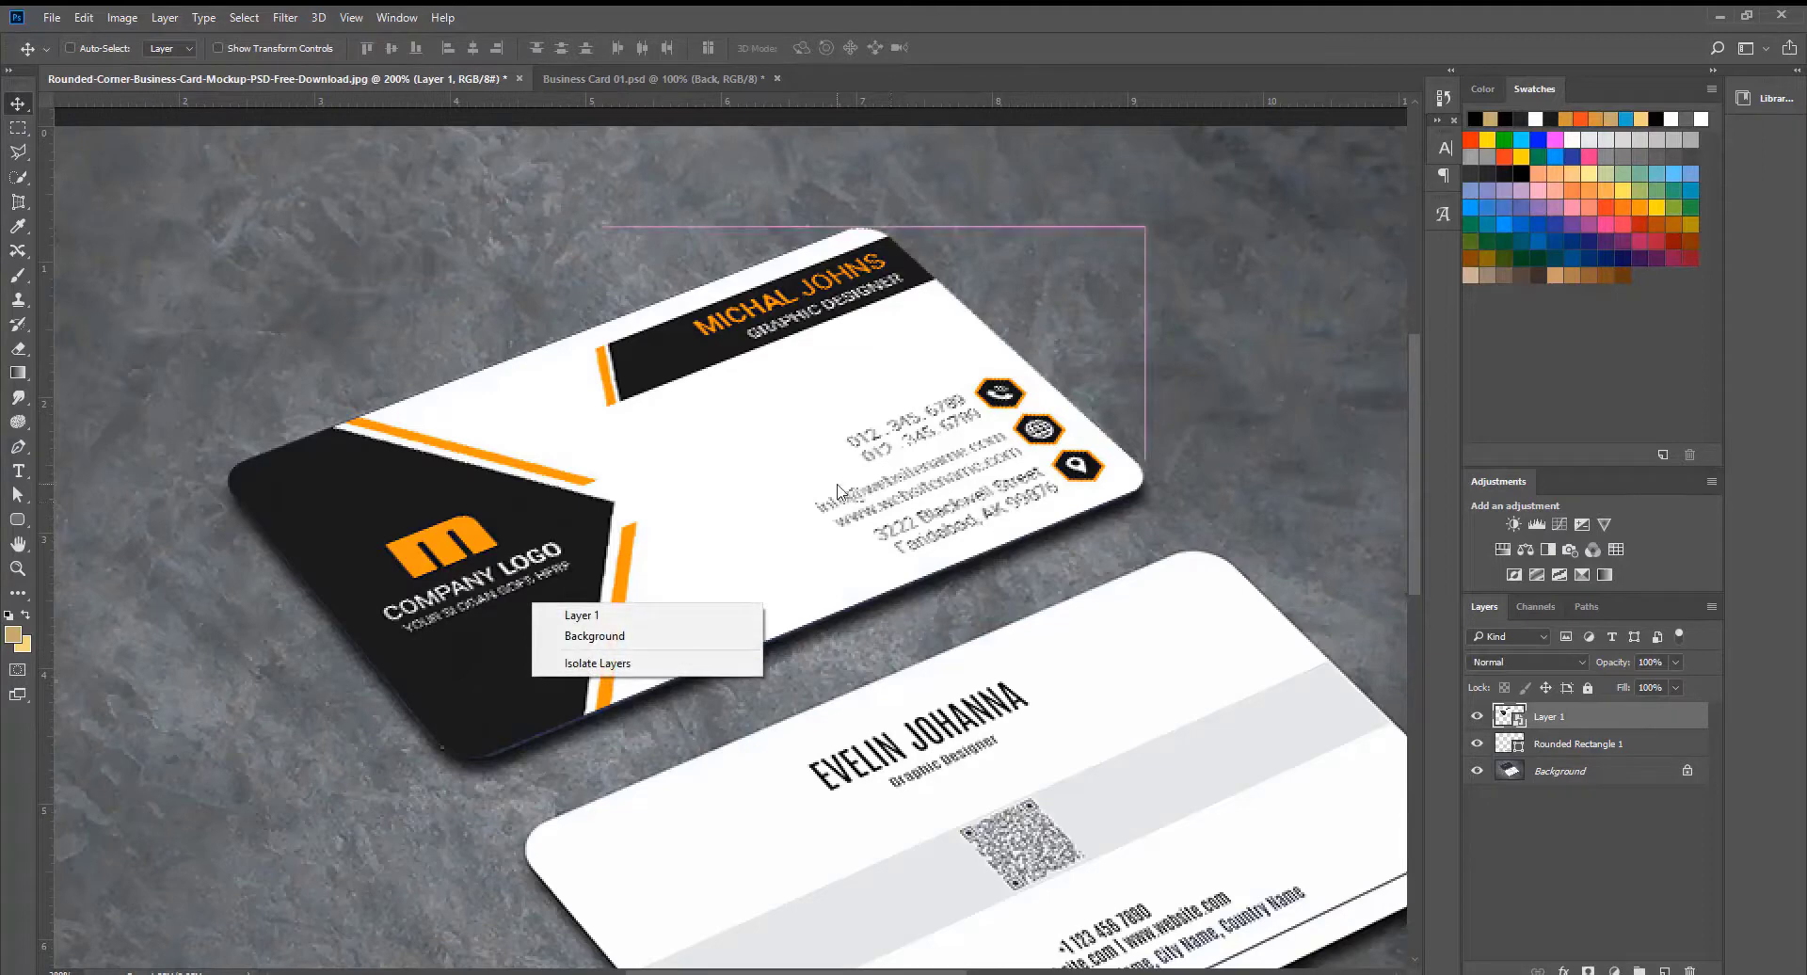
{"action": "left_click", "coordinate": [273, 545]}
{"action": "key", "text": "ctrl+t"}
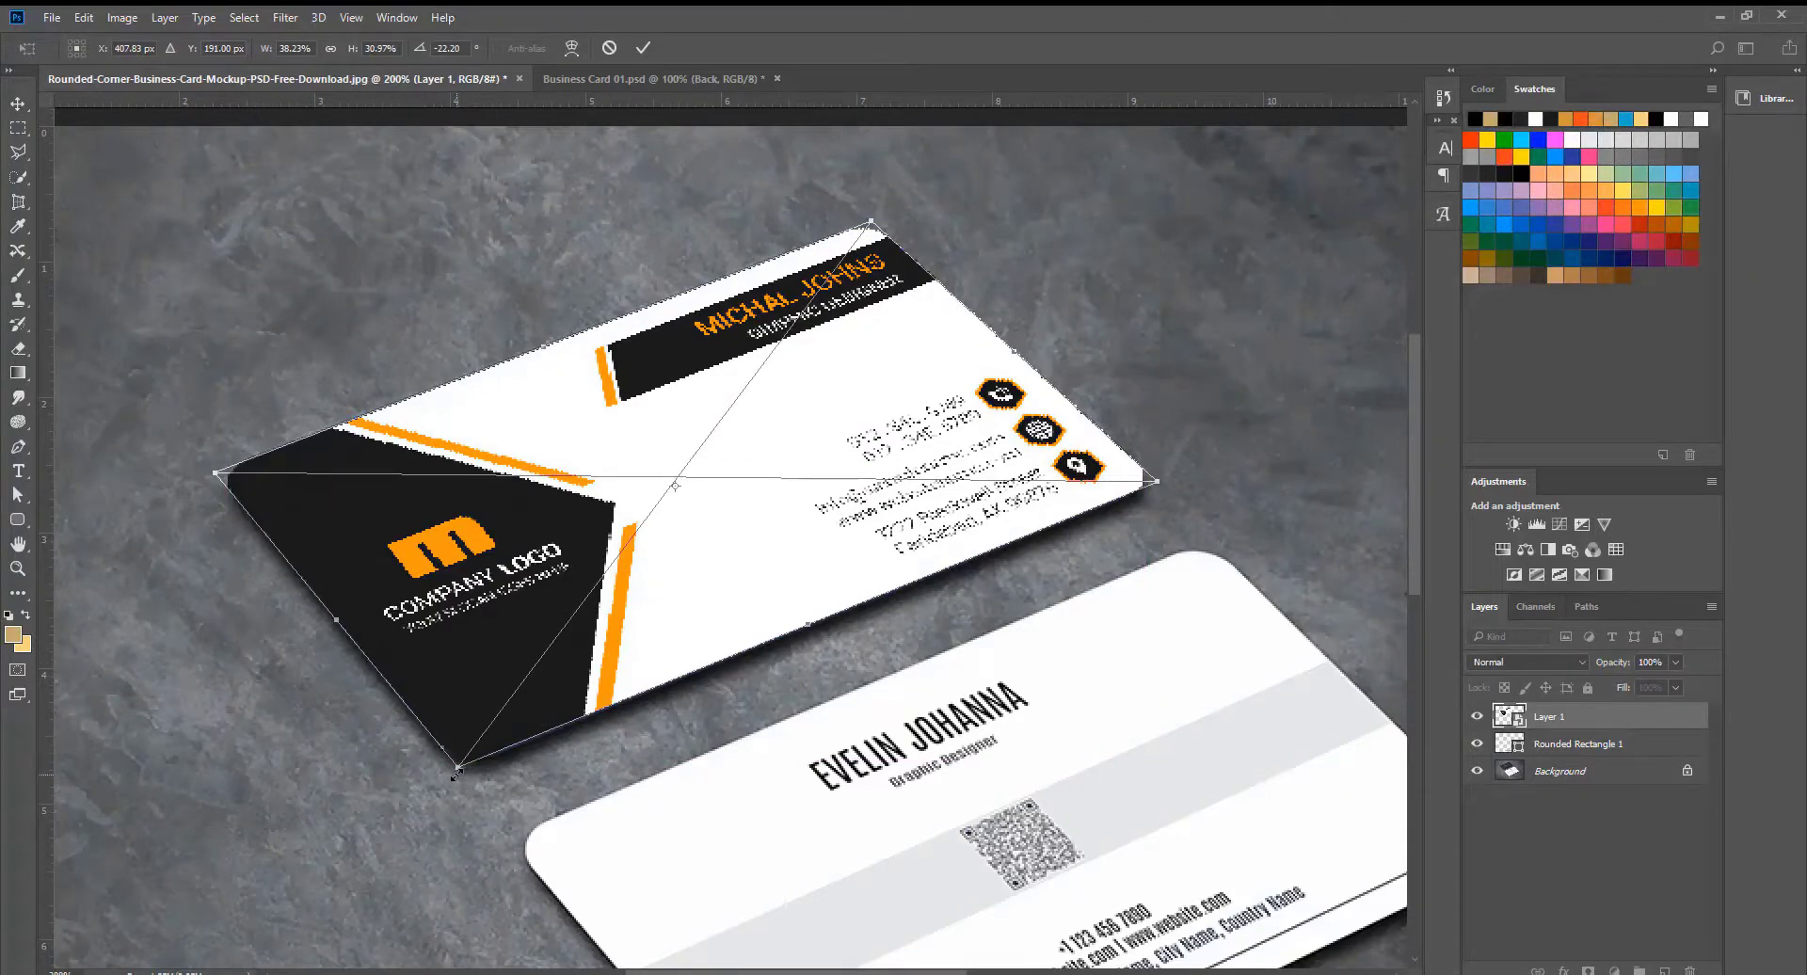
{"action": "right_click", "coordinate": [743, 411]}
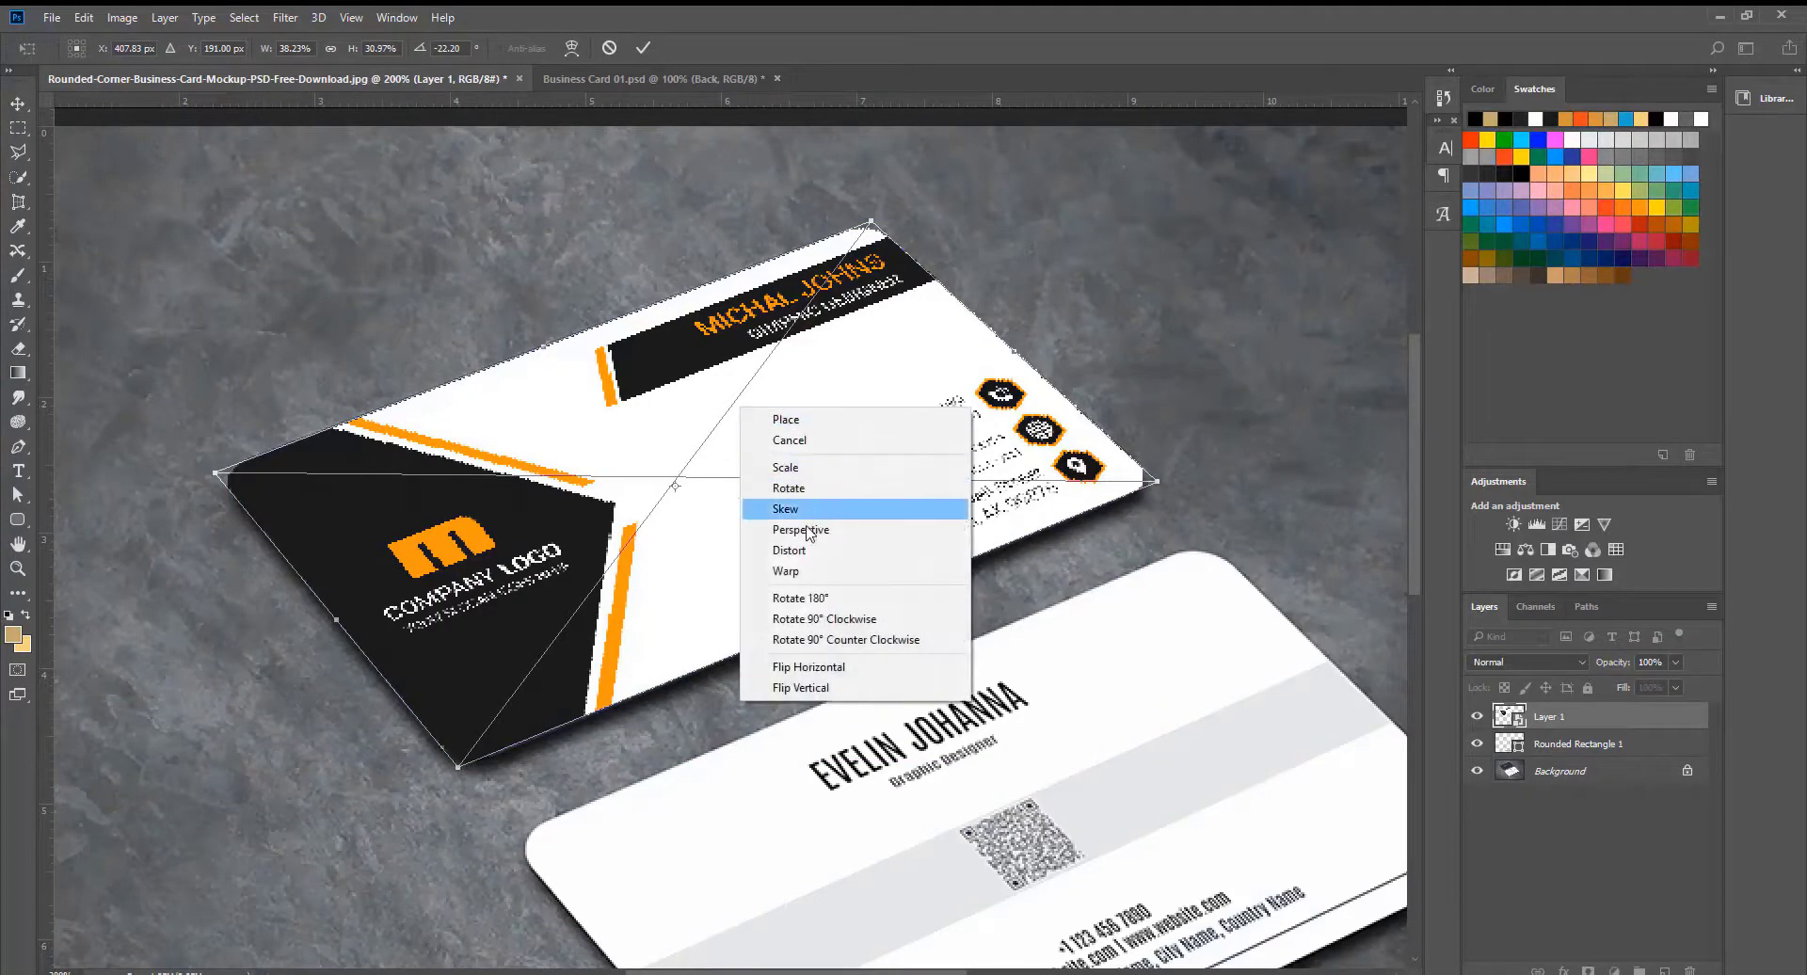
{"action": "left_click", "coordinate": [848, 542]}
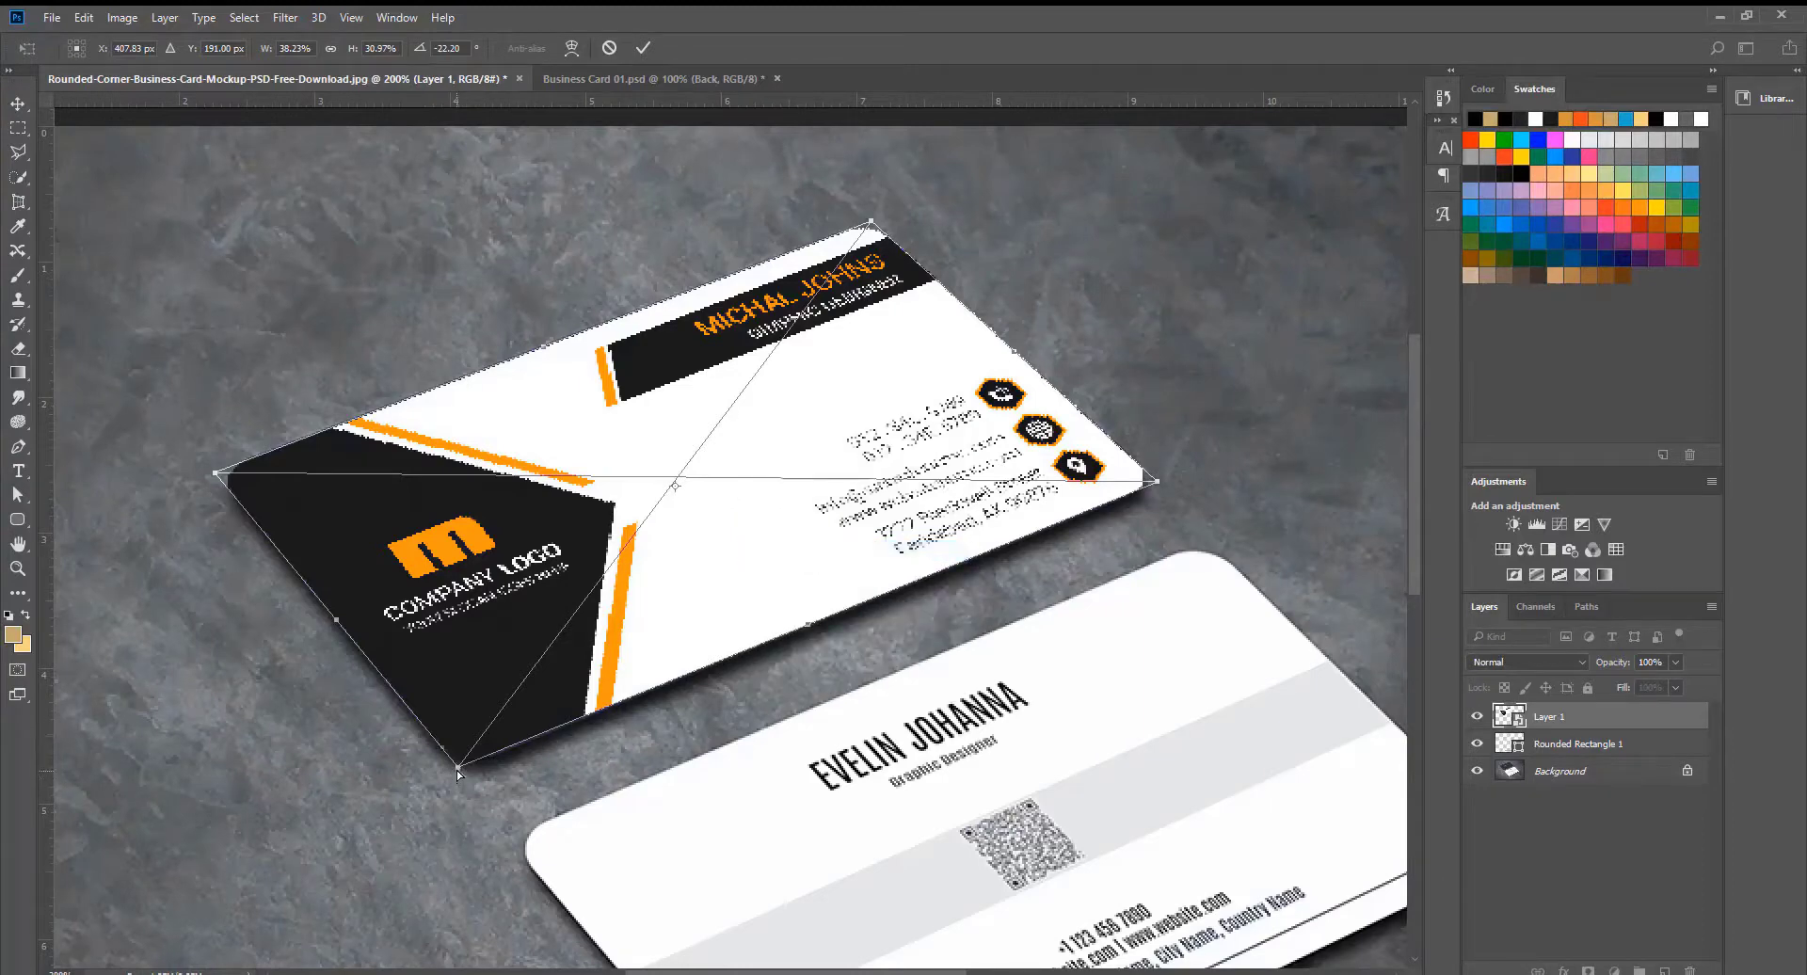
{"action": "left_click_drag", "start_coordinate": [456, 772], "coordinate": [450, 780]}
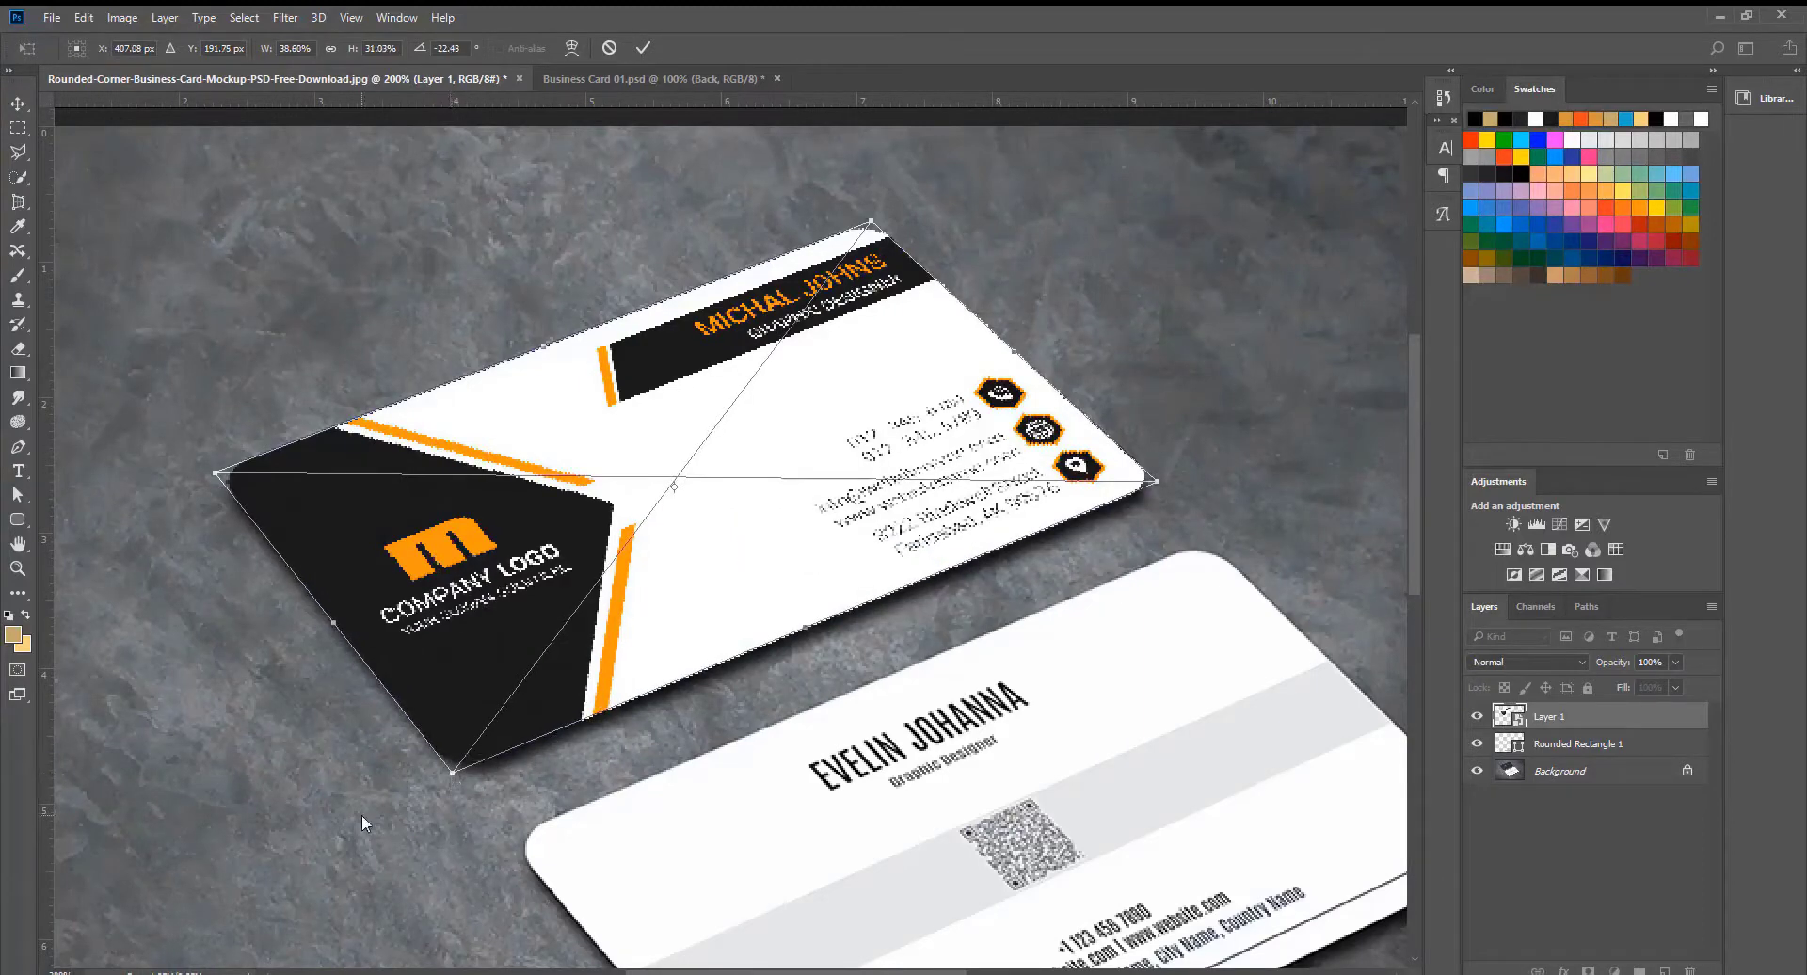
{"action": "left_click", "coordinate": [643, 49]}
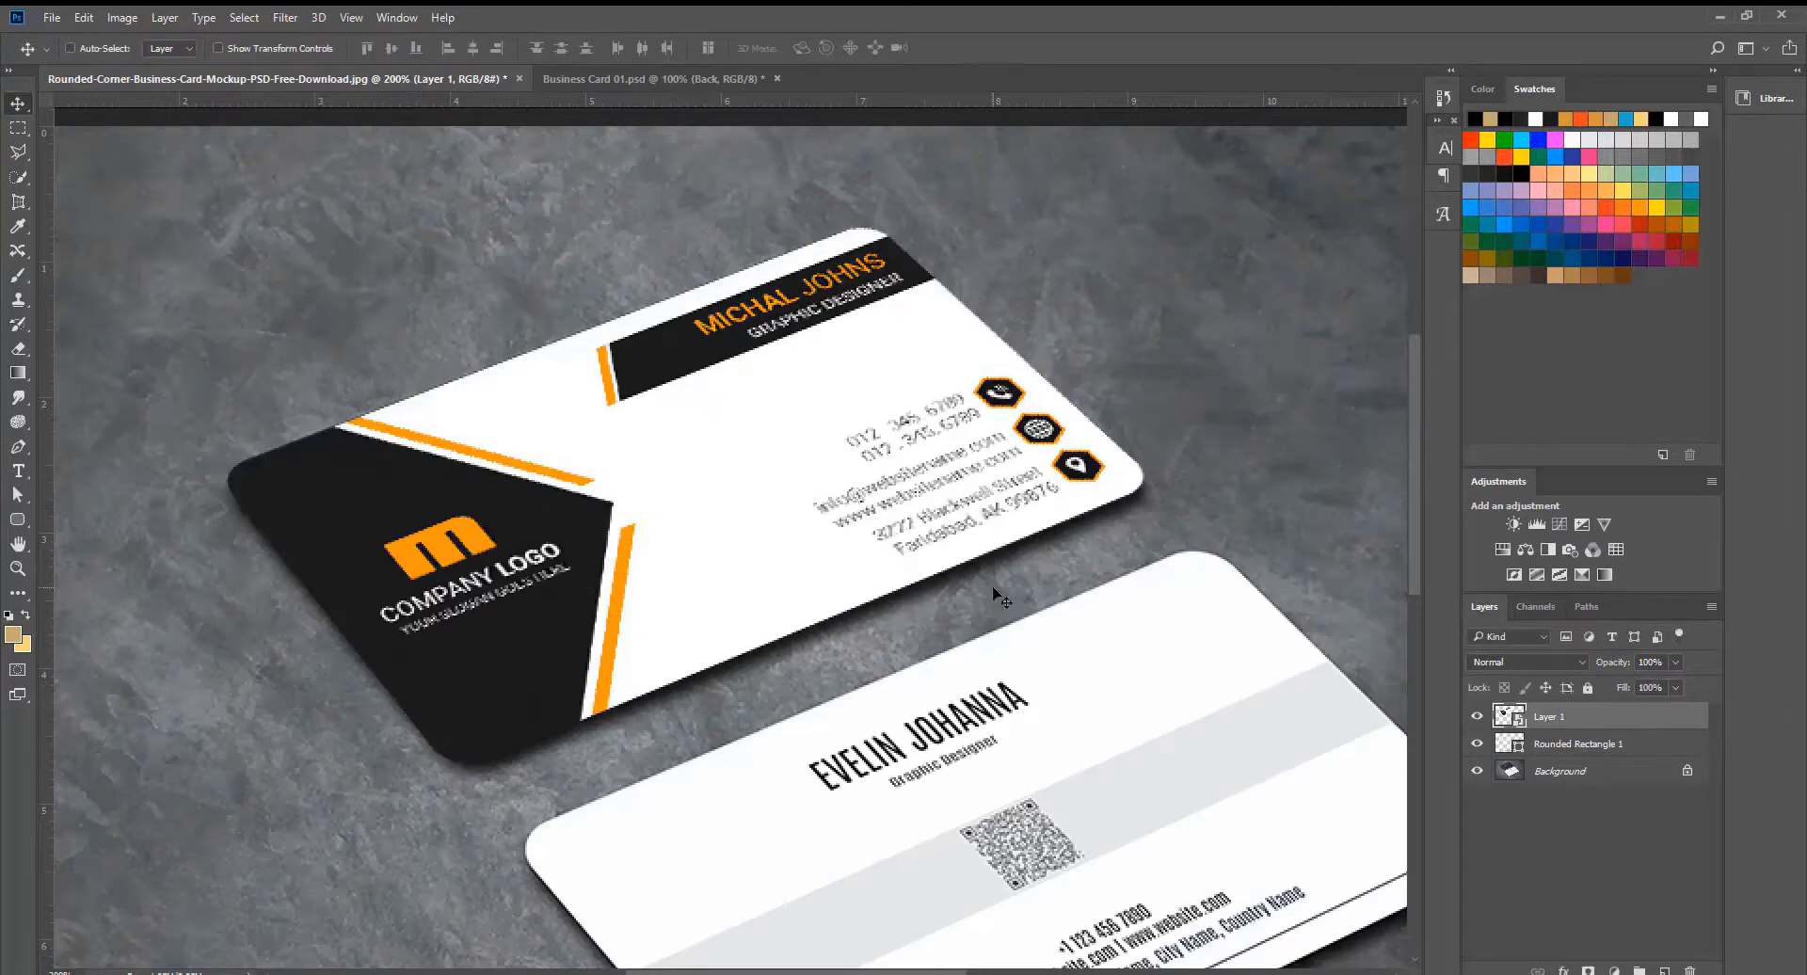
Step: Copy the rounded back design from Business Card 01.psd into the mockup and convert the pasted layer to a smart object
{"action": "left_click", "coordinate": [969, 545], "text": "alt"}
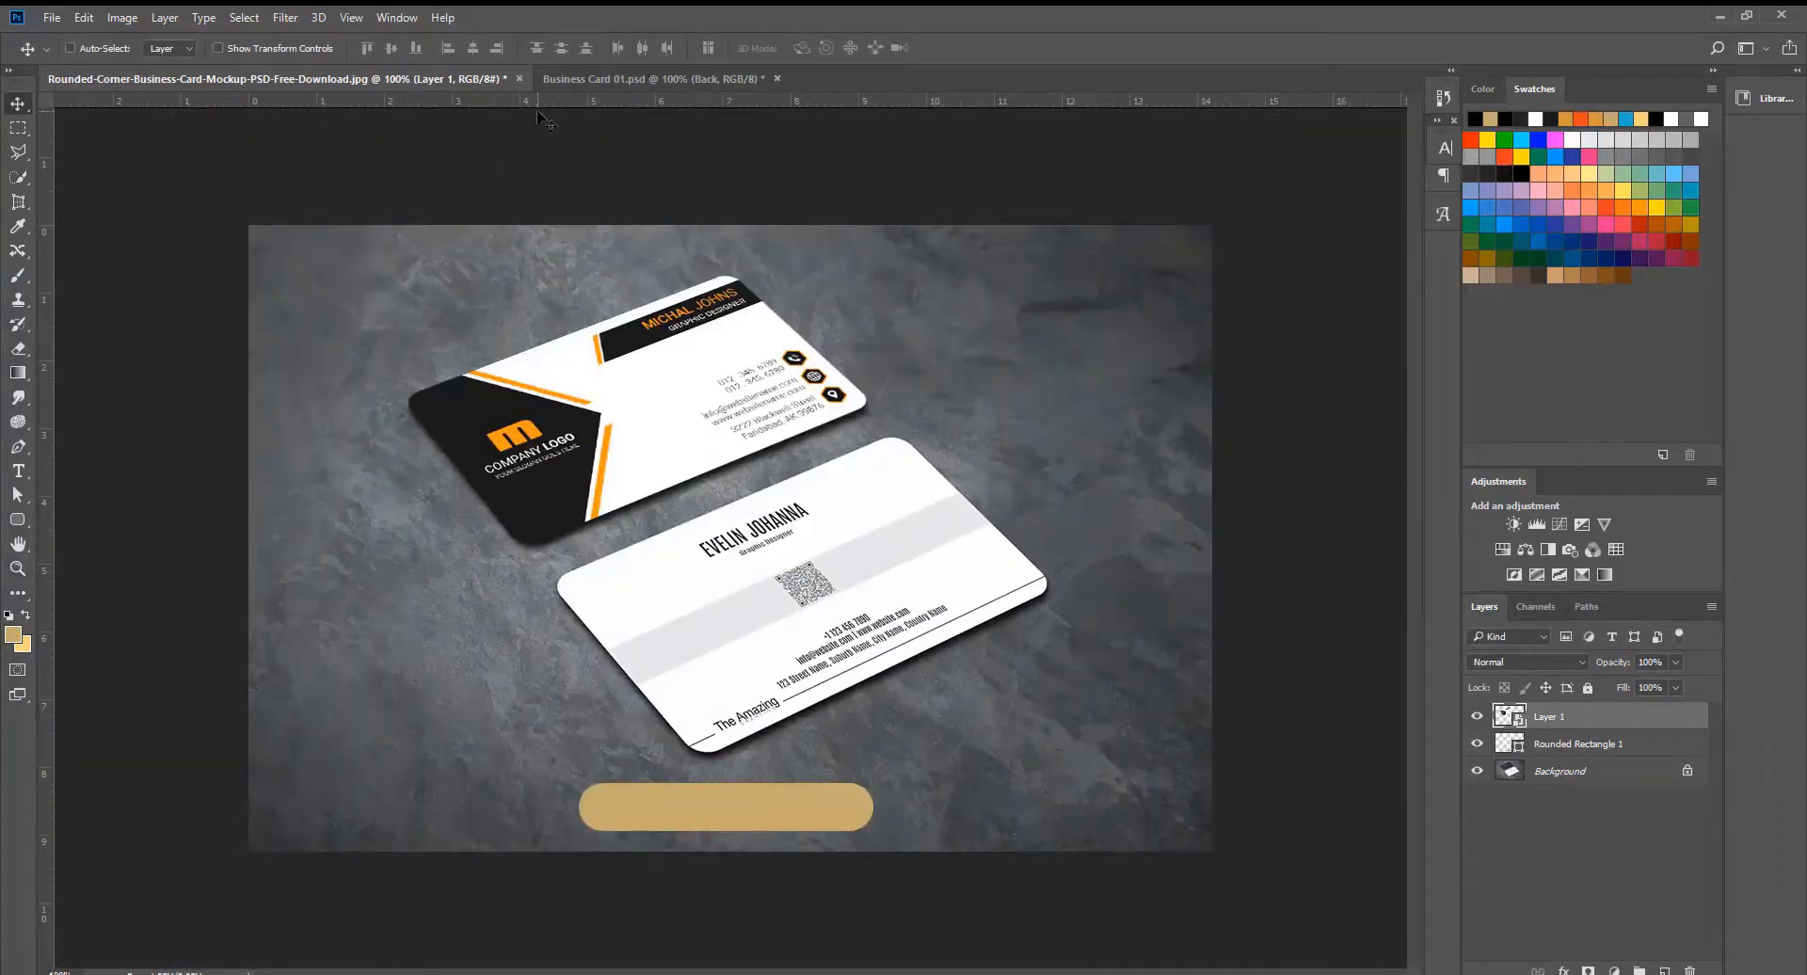
{"action": "left_click", "coordinate": [578, 80]}
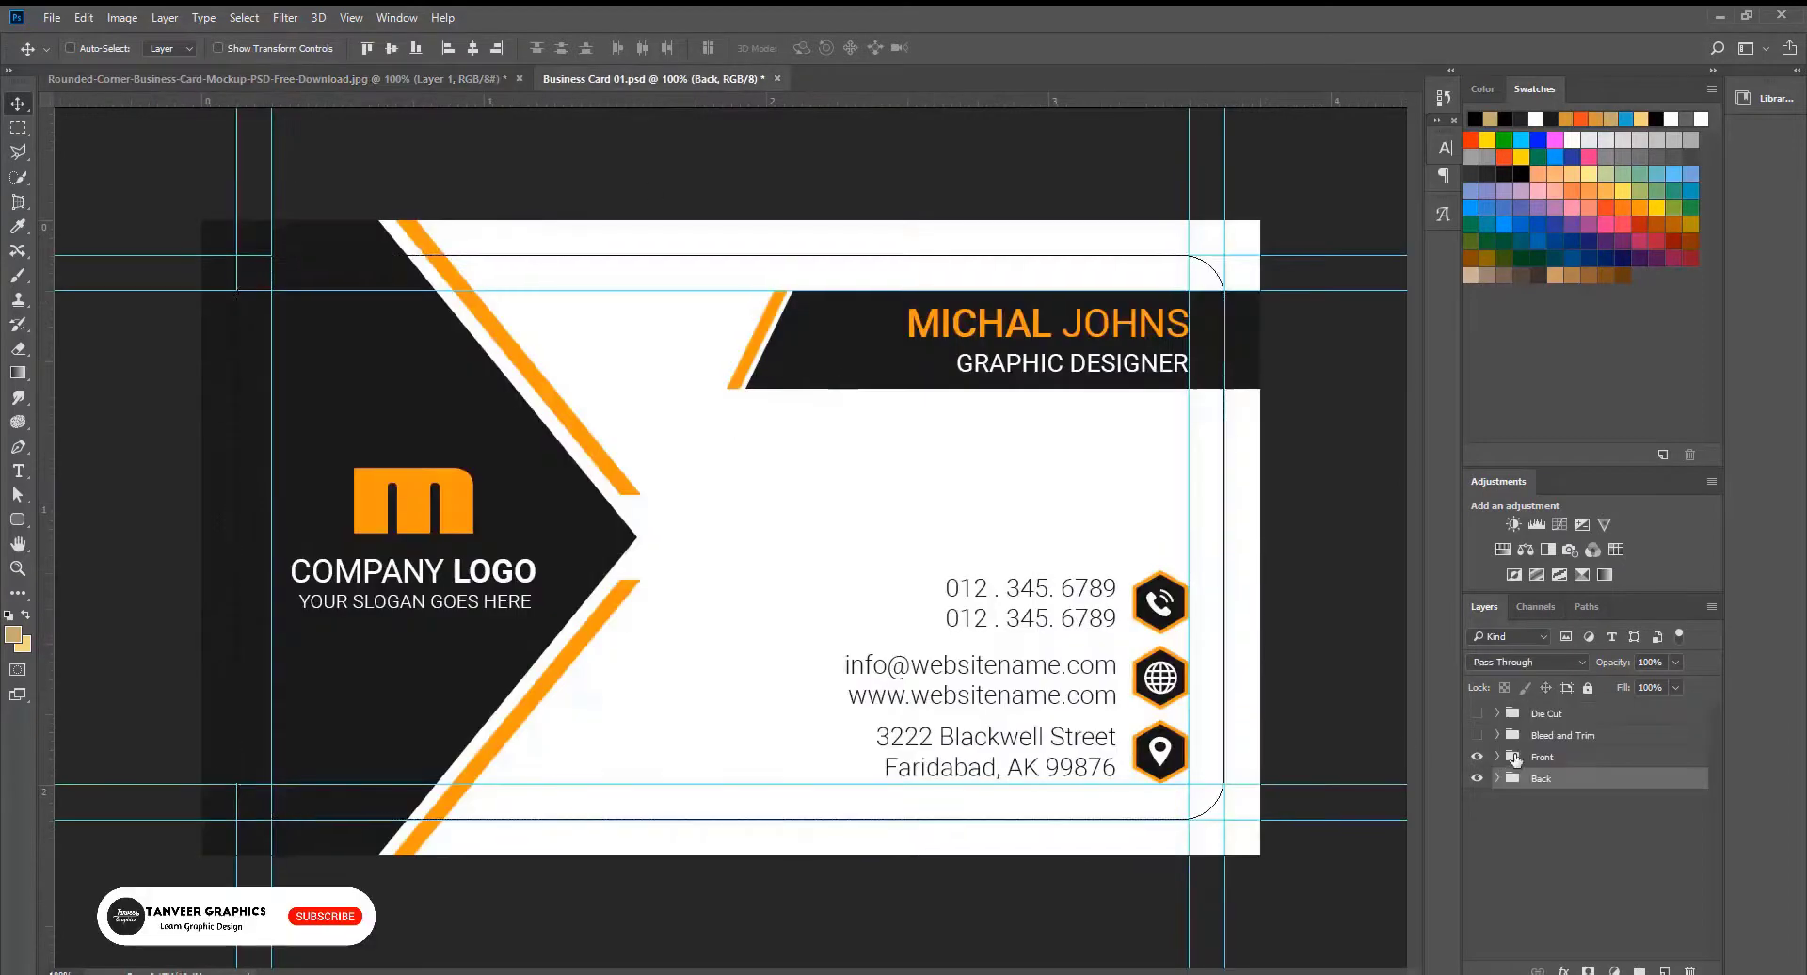
{"action": "left_click", "coordinate": [1478, 758]}
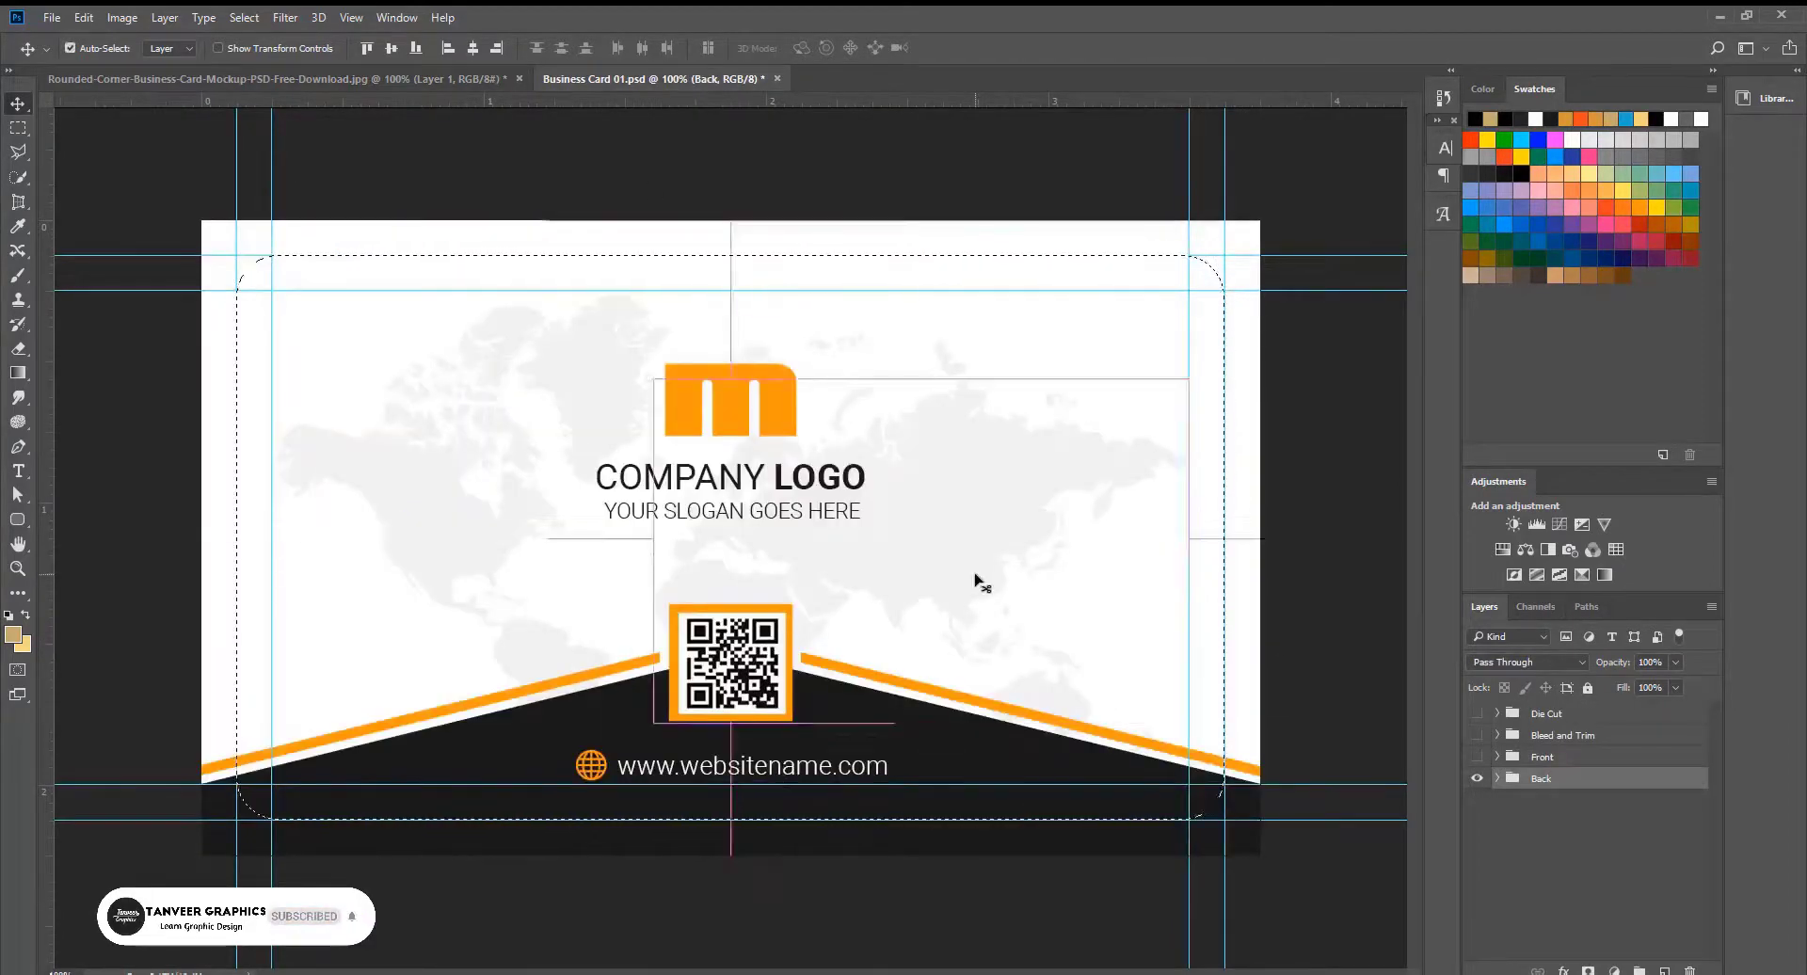
{"action": "left_click", "coordinate": [453, 81]}
{"action": "key", "text": "ctrl+v"}
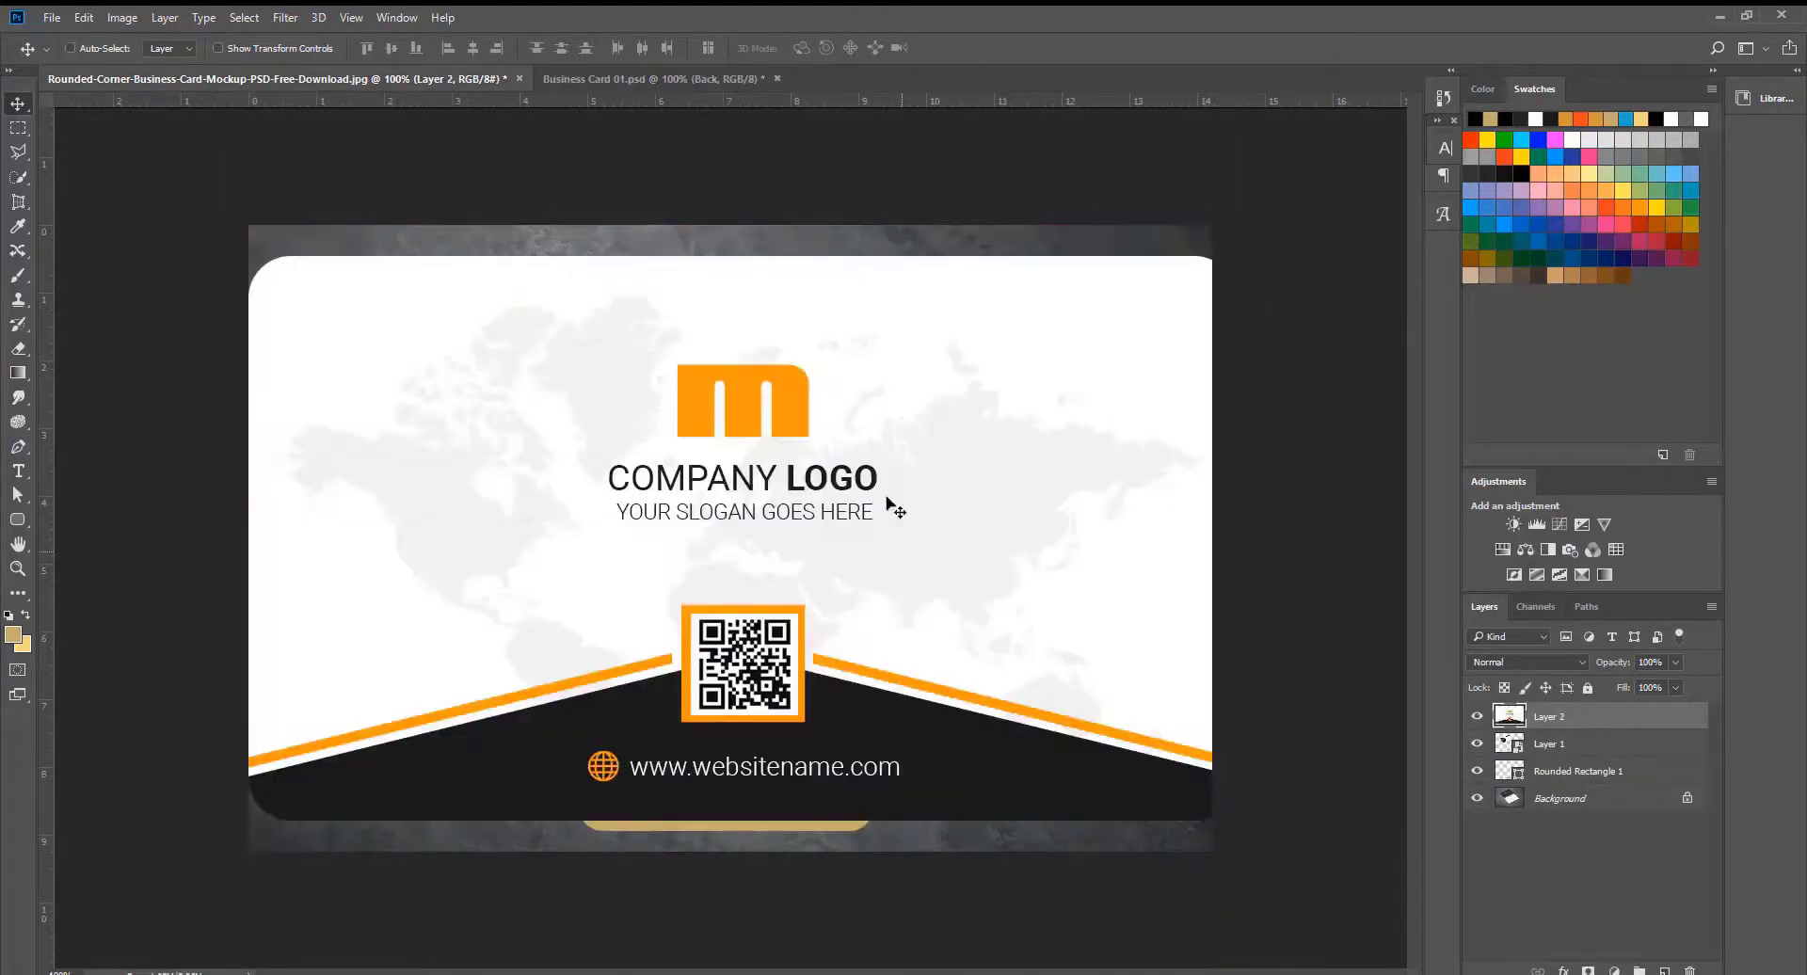
{"action": "right_click", "coordinate": [1676, 728]}
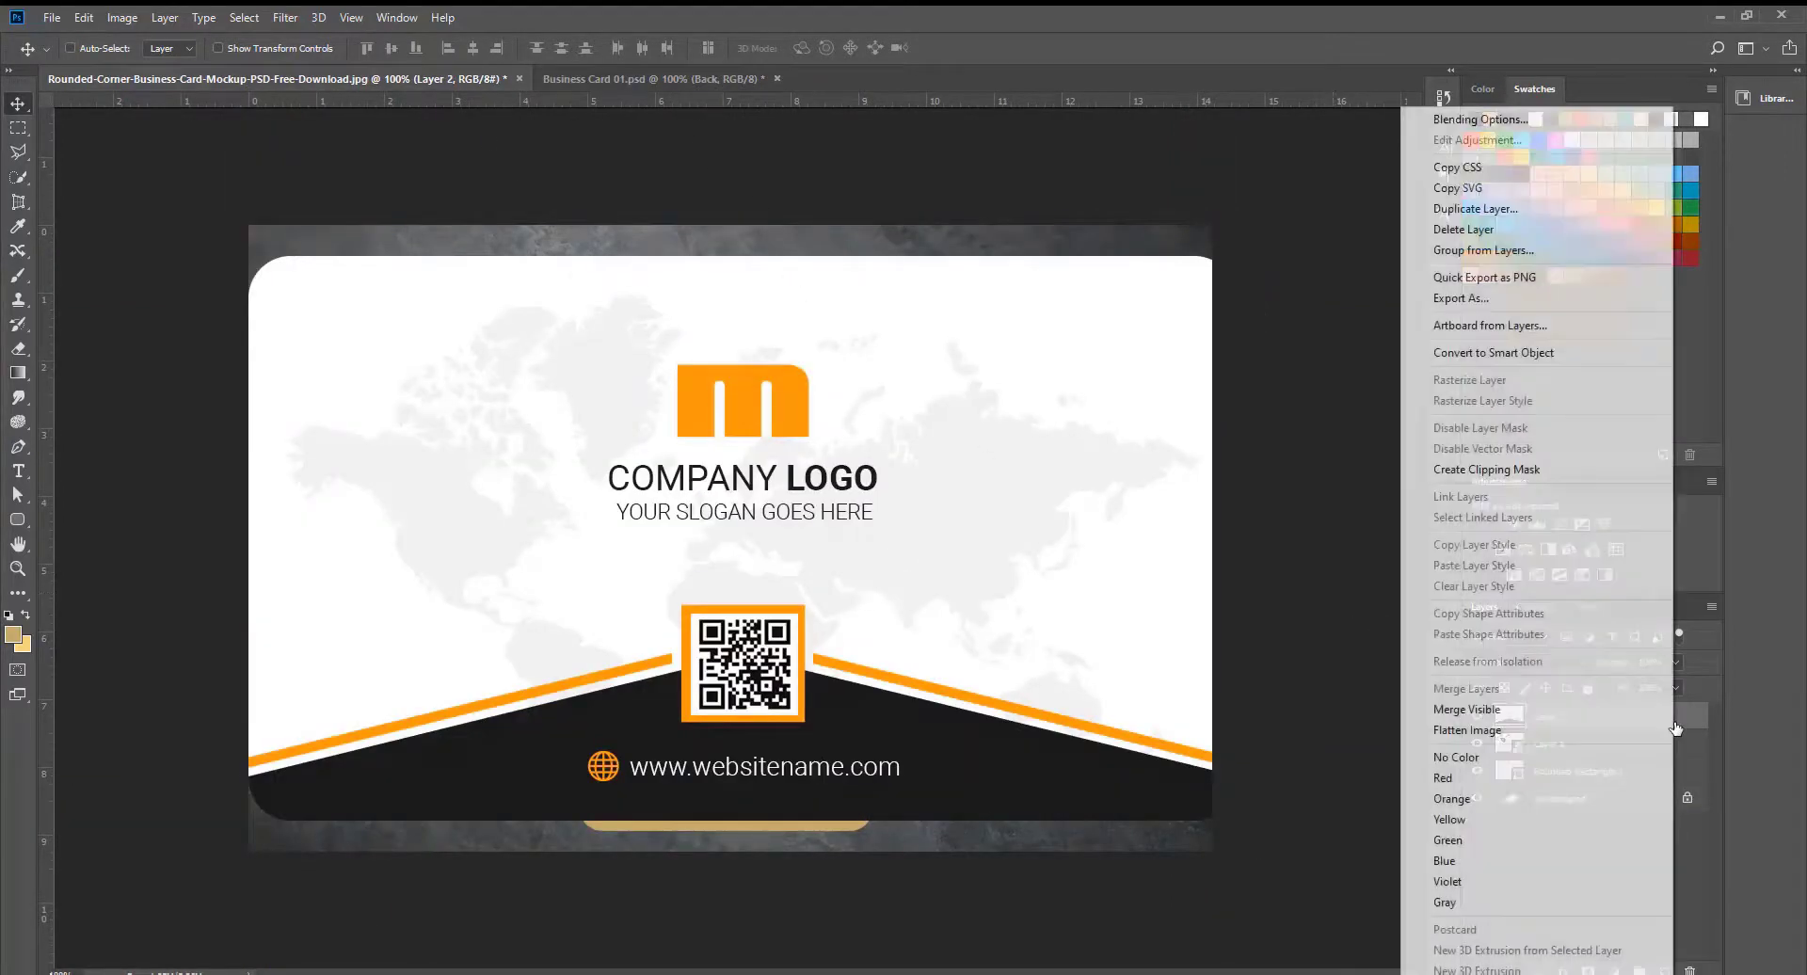
{"action": "left_click", "coordinate": [1496, 356]}
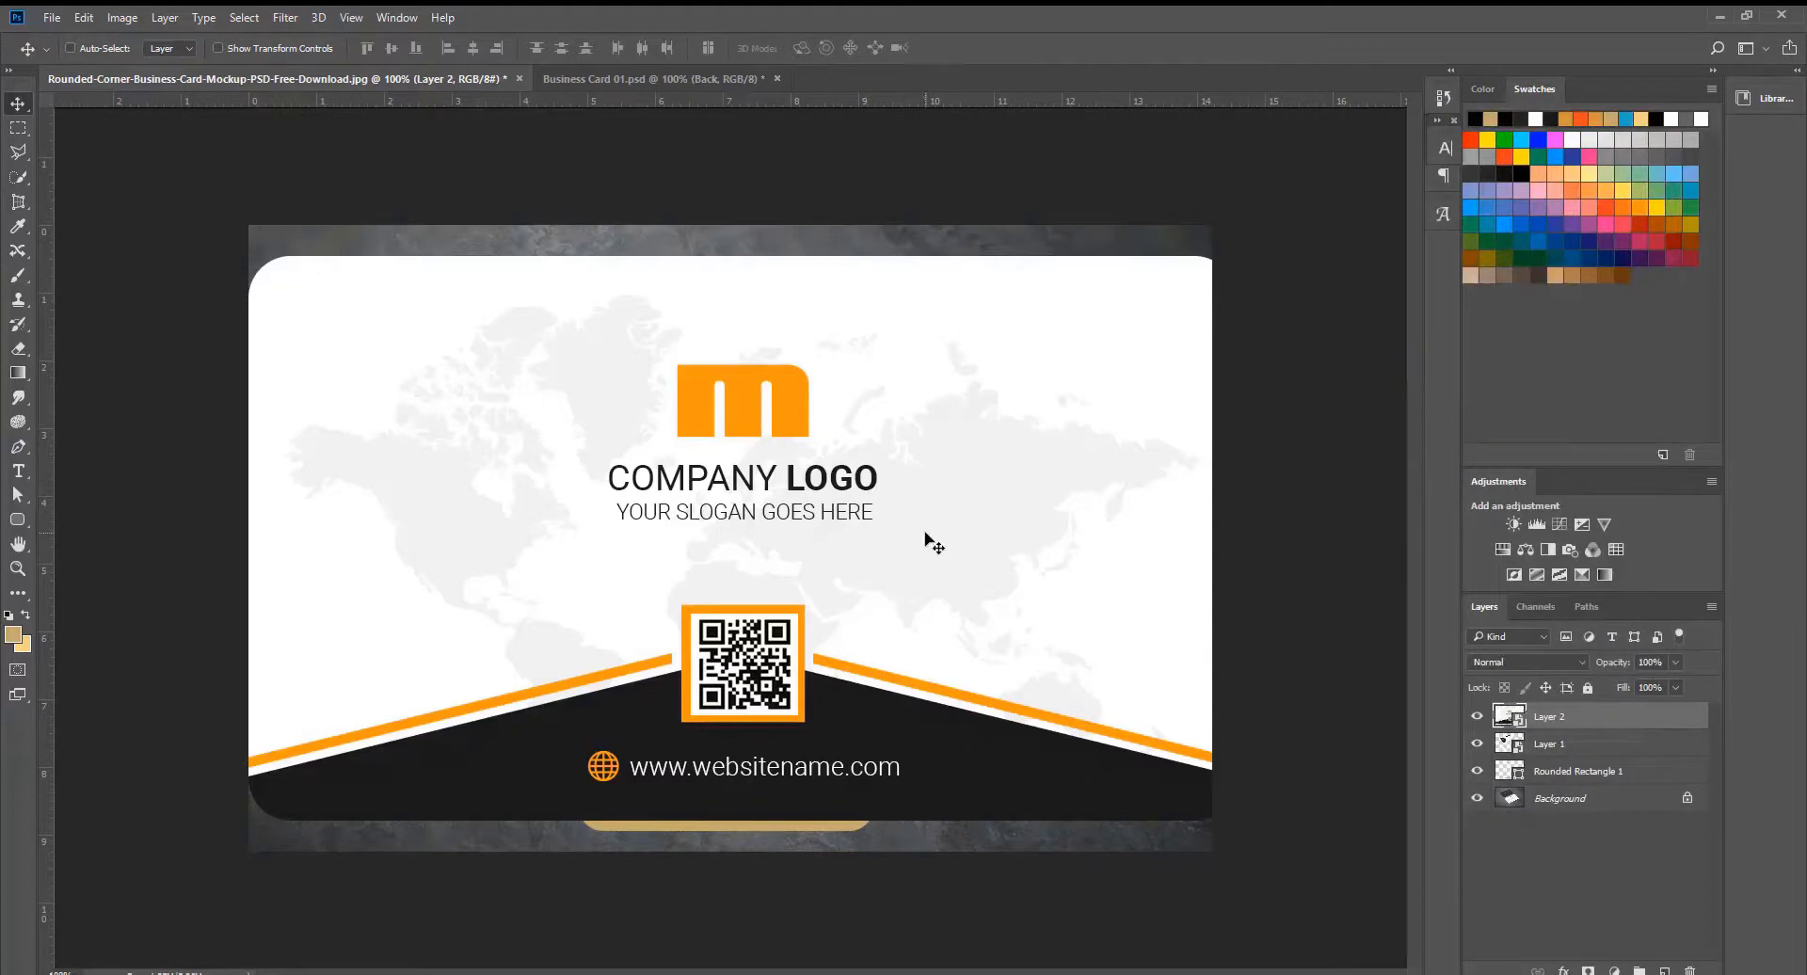
Step: Distort the back card smart object so its four corners roughly match the lower white card in the mockup
{"action": "key", "text": "ctrl+t"}
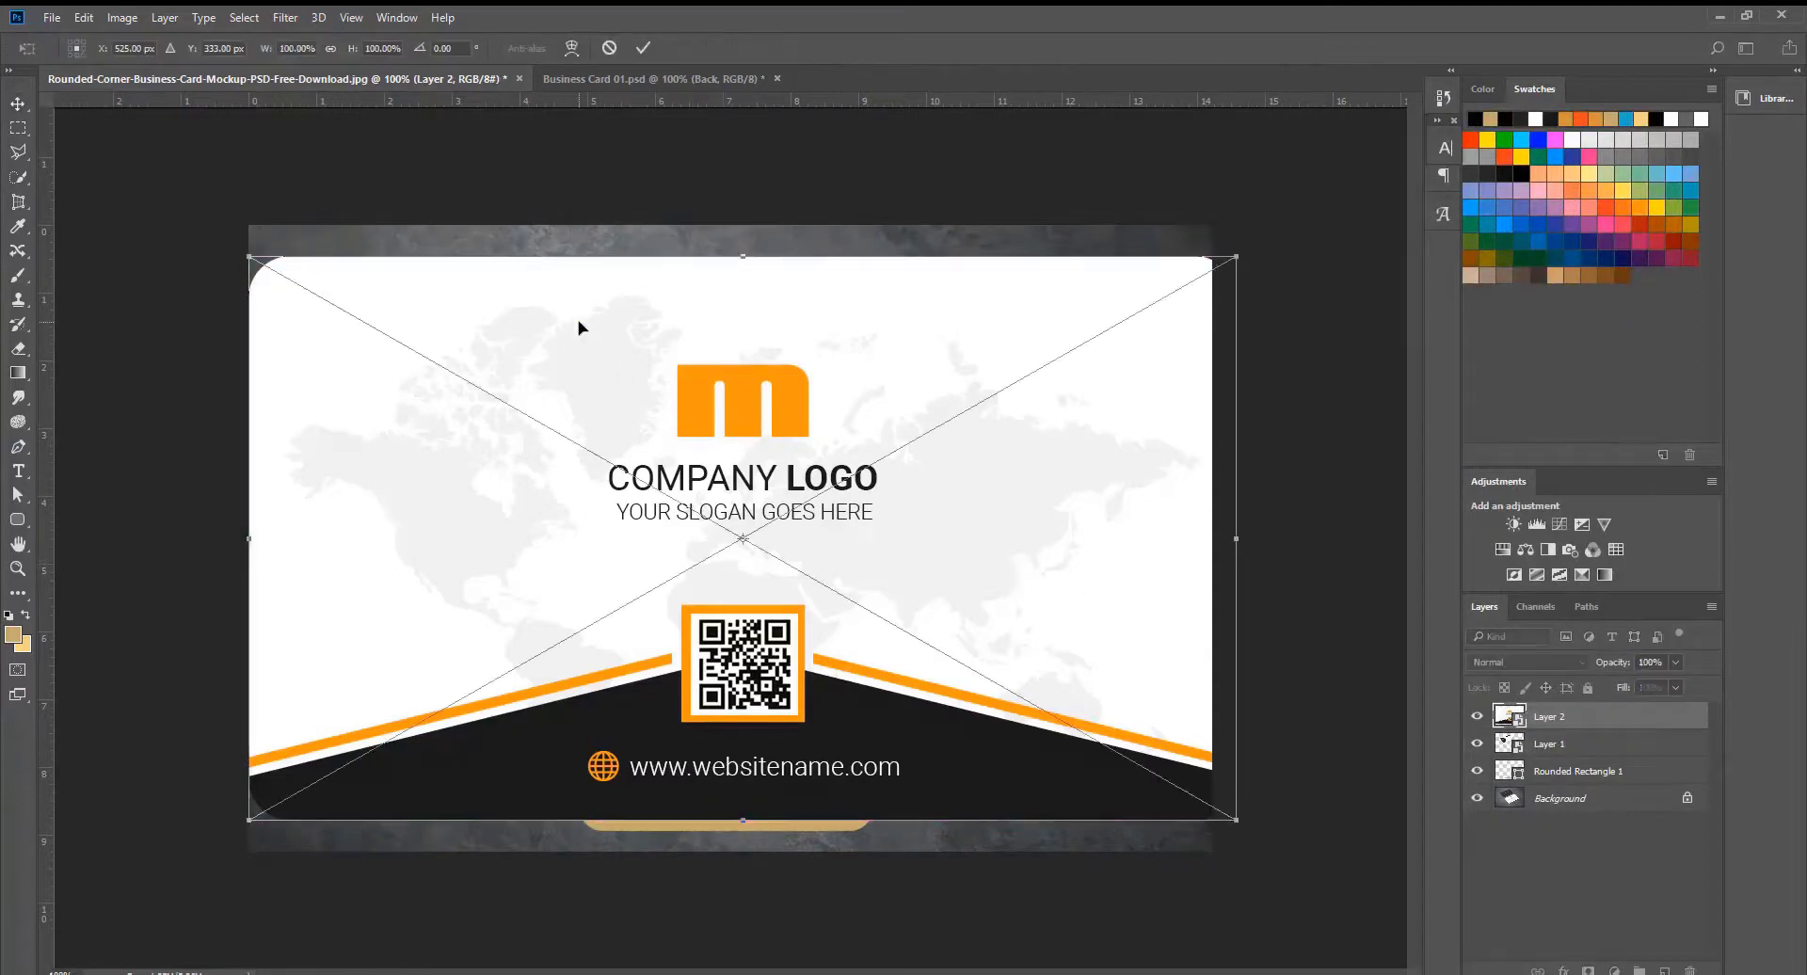
{"action": "right_click", "coordinate": [580, 326]}
{"action": "left_click", "coordinate": [650, 466]}
{"action": "left_click_drag", "start_coordinate": [263, 271], "coordinate": [603, 610]}
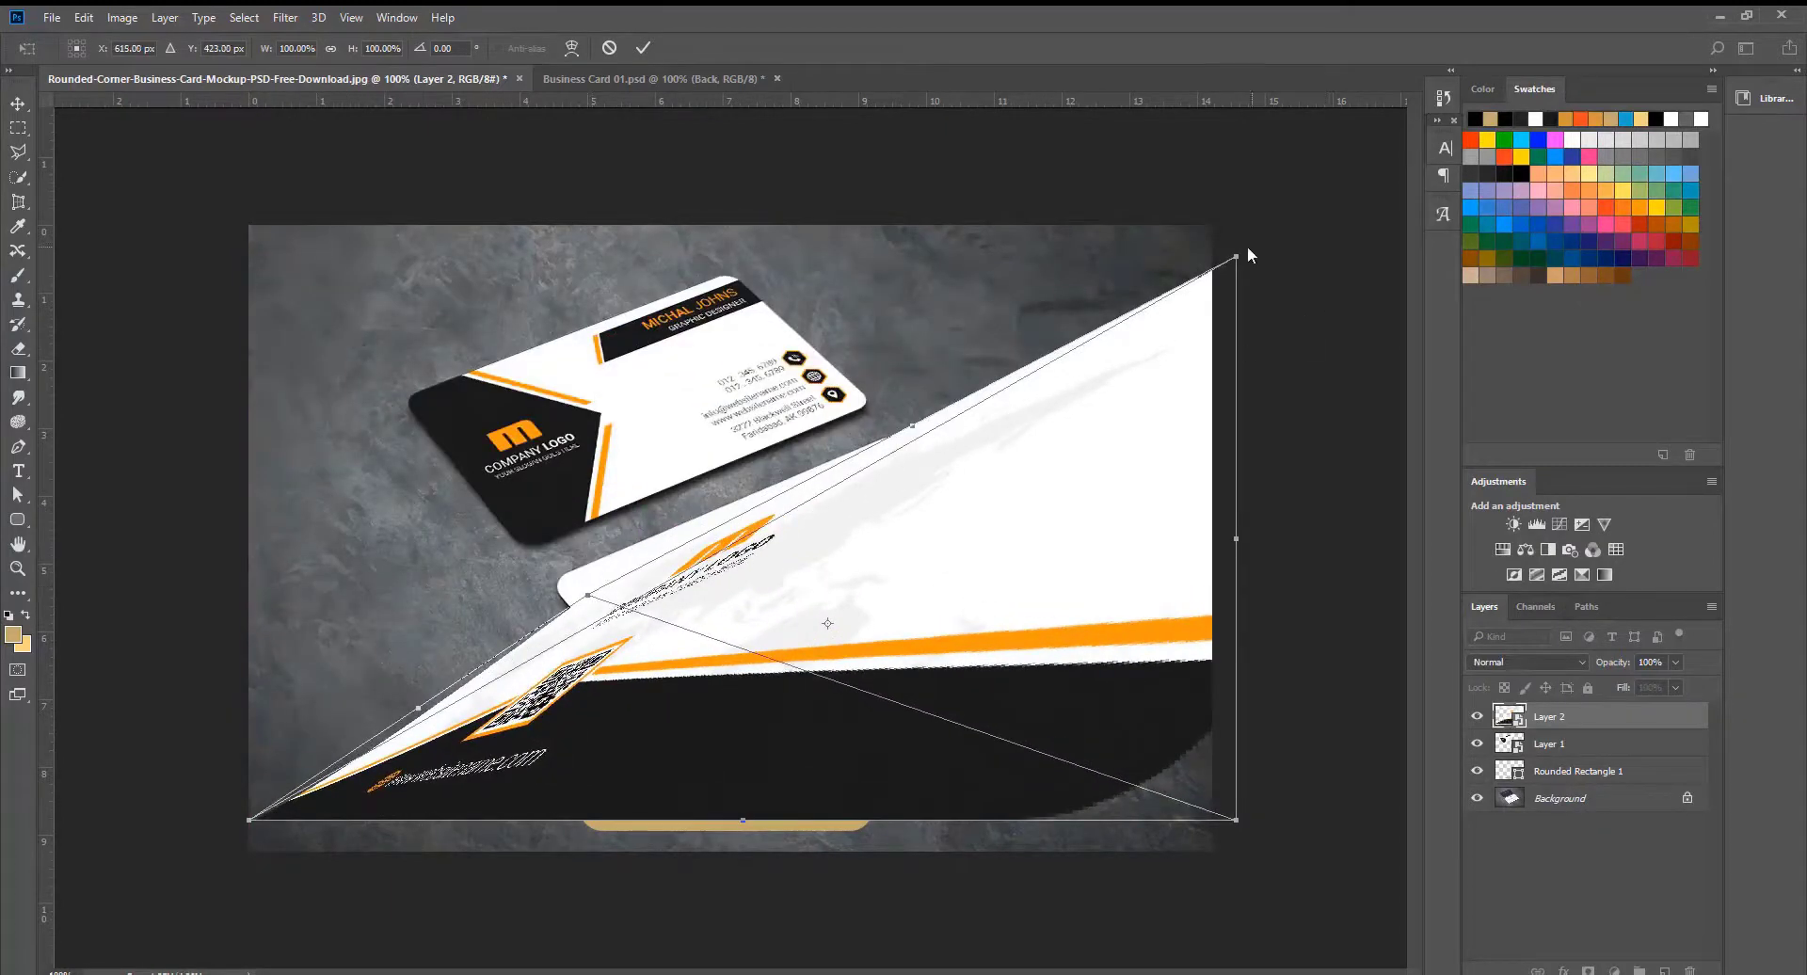
{"action": "left_click_drag", "start_coordinate": [1236, 258], "coordinate": [882, 438]}
{"action": "left_click_drag", "start_coordinate": [1234, 818], "coordinate": [1087, 593]}
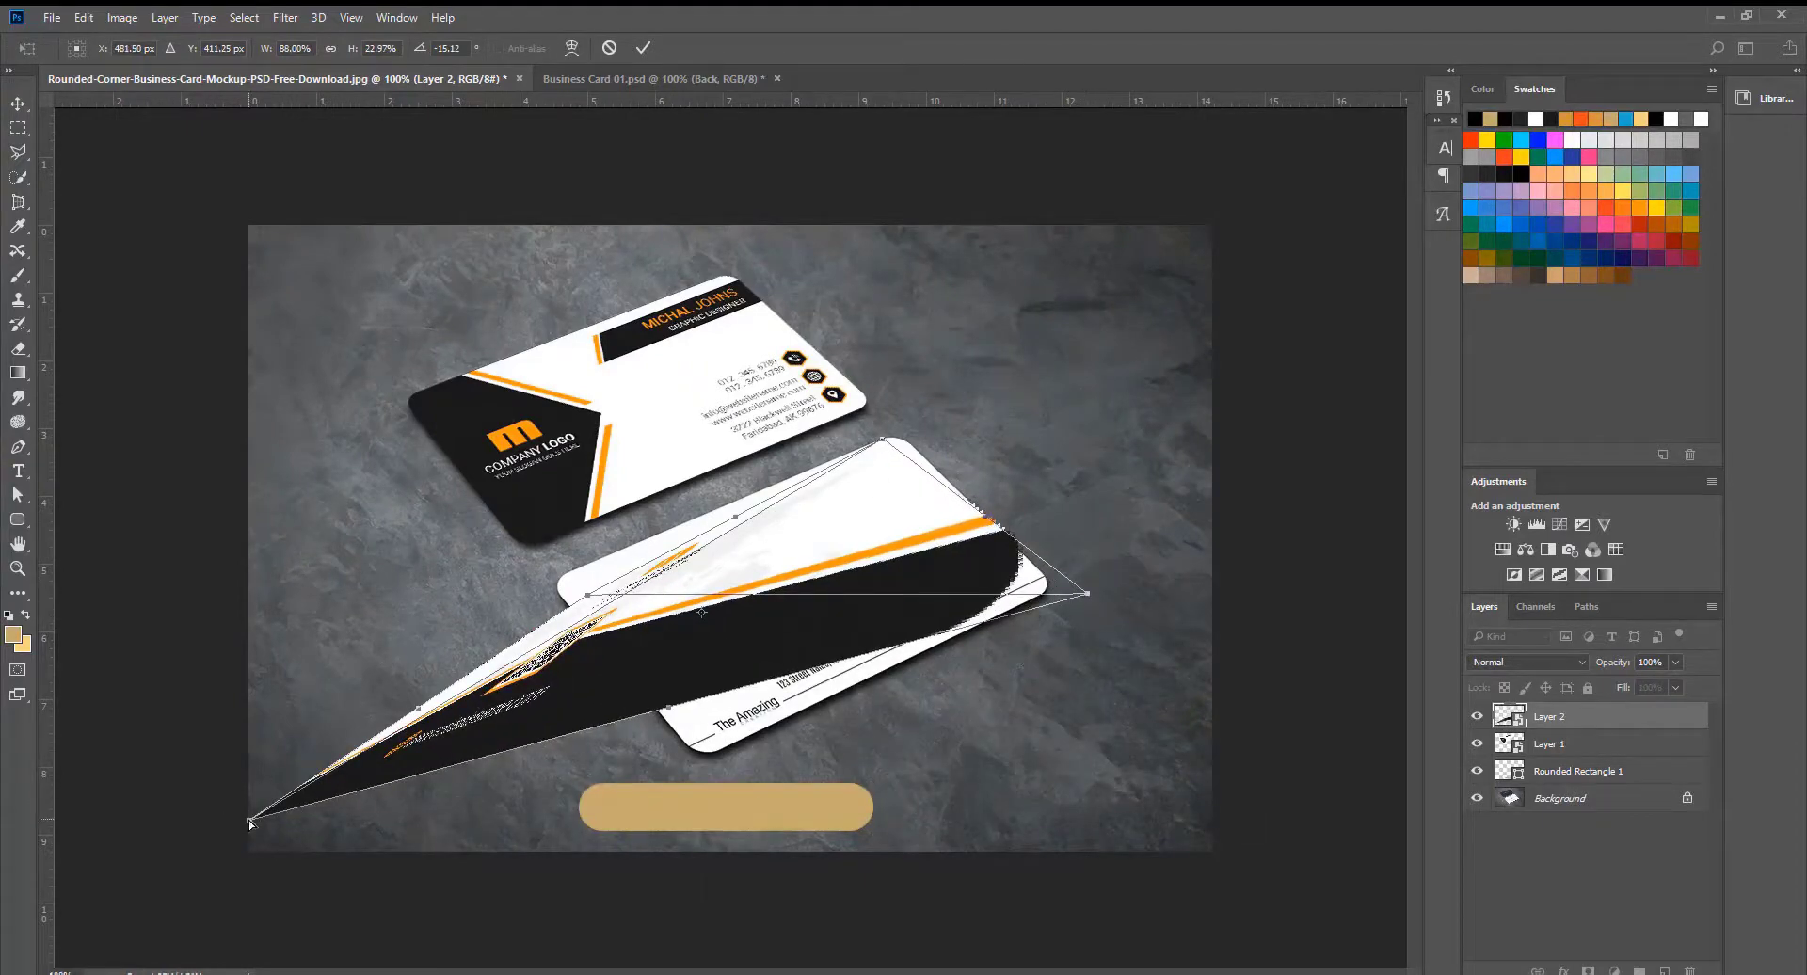
{"action": "left_click_drag", "start_coordinate": [250, 824], "coordinate": [702, 755]}
{"action": "left_click_drag", "start_coordinate": [708, 753], "coordinate": [704, 754]}
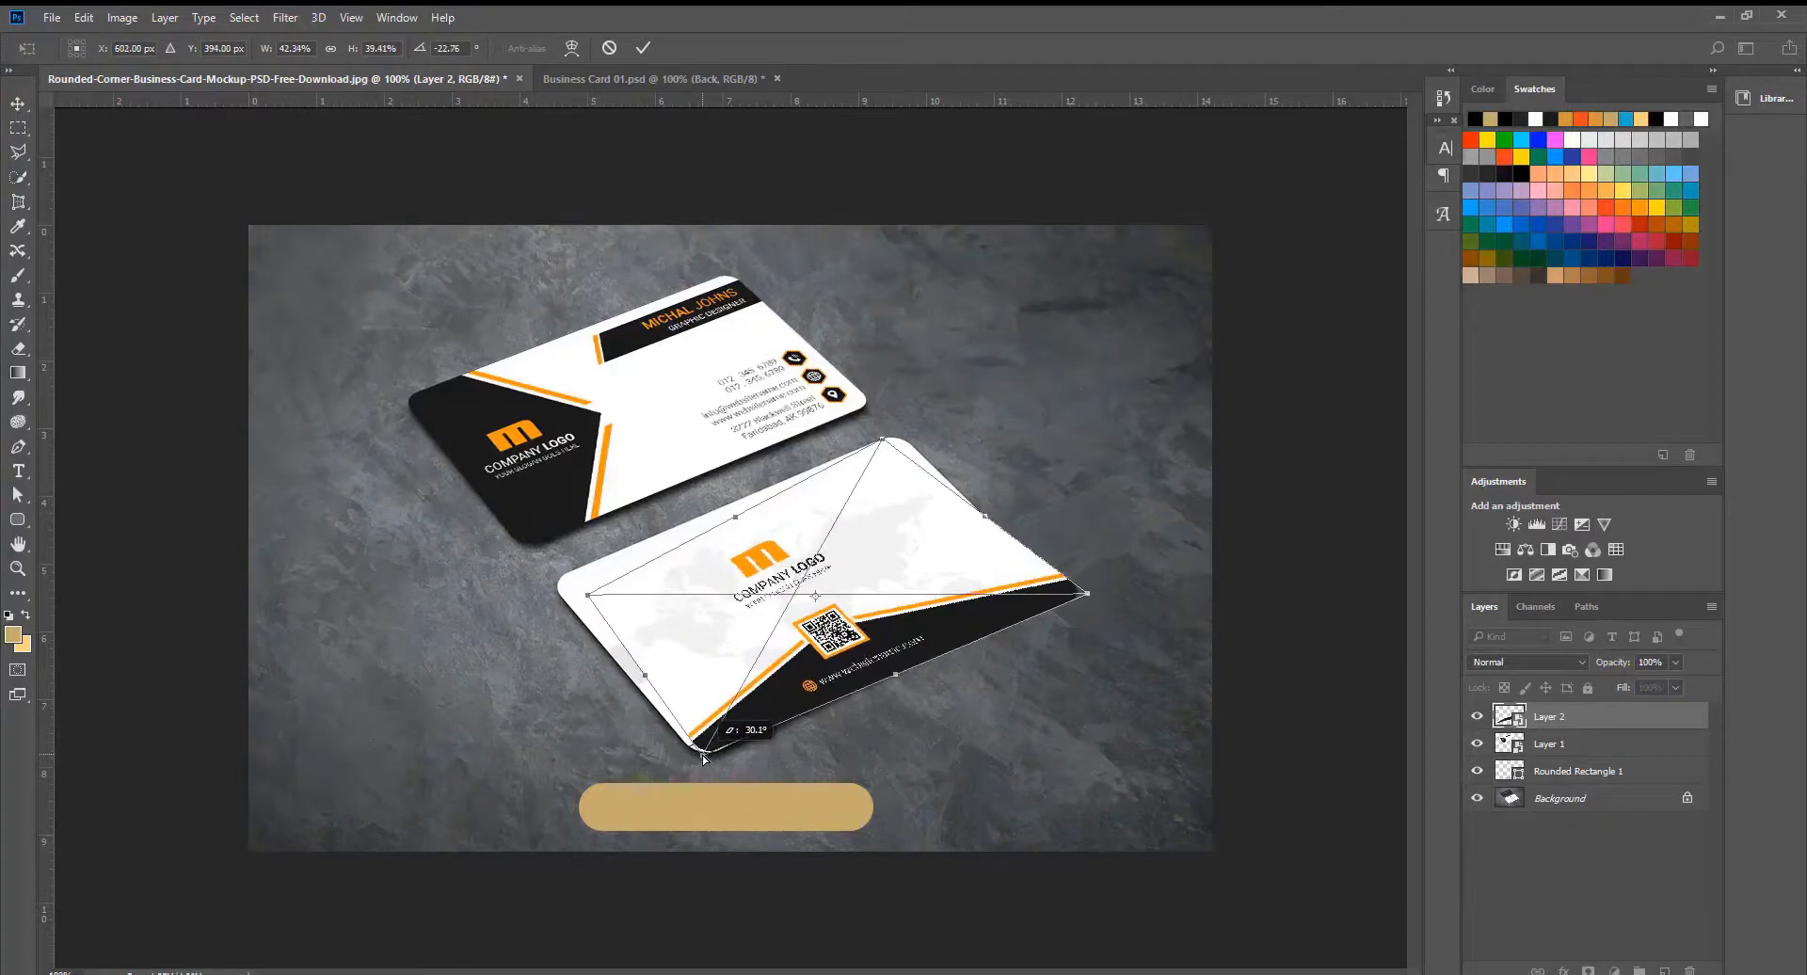
Step: Fine-tune the back card's four corners to cover the white card's outline, and apply the distortion
{"action": "left_click_drag", "start_coordinate": [584, 597], "coordinate": [549, 579]}
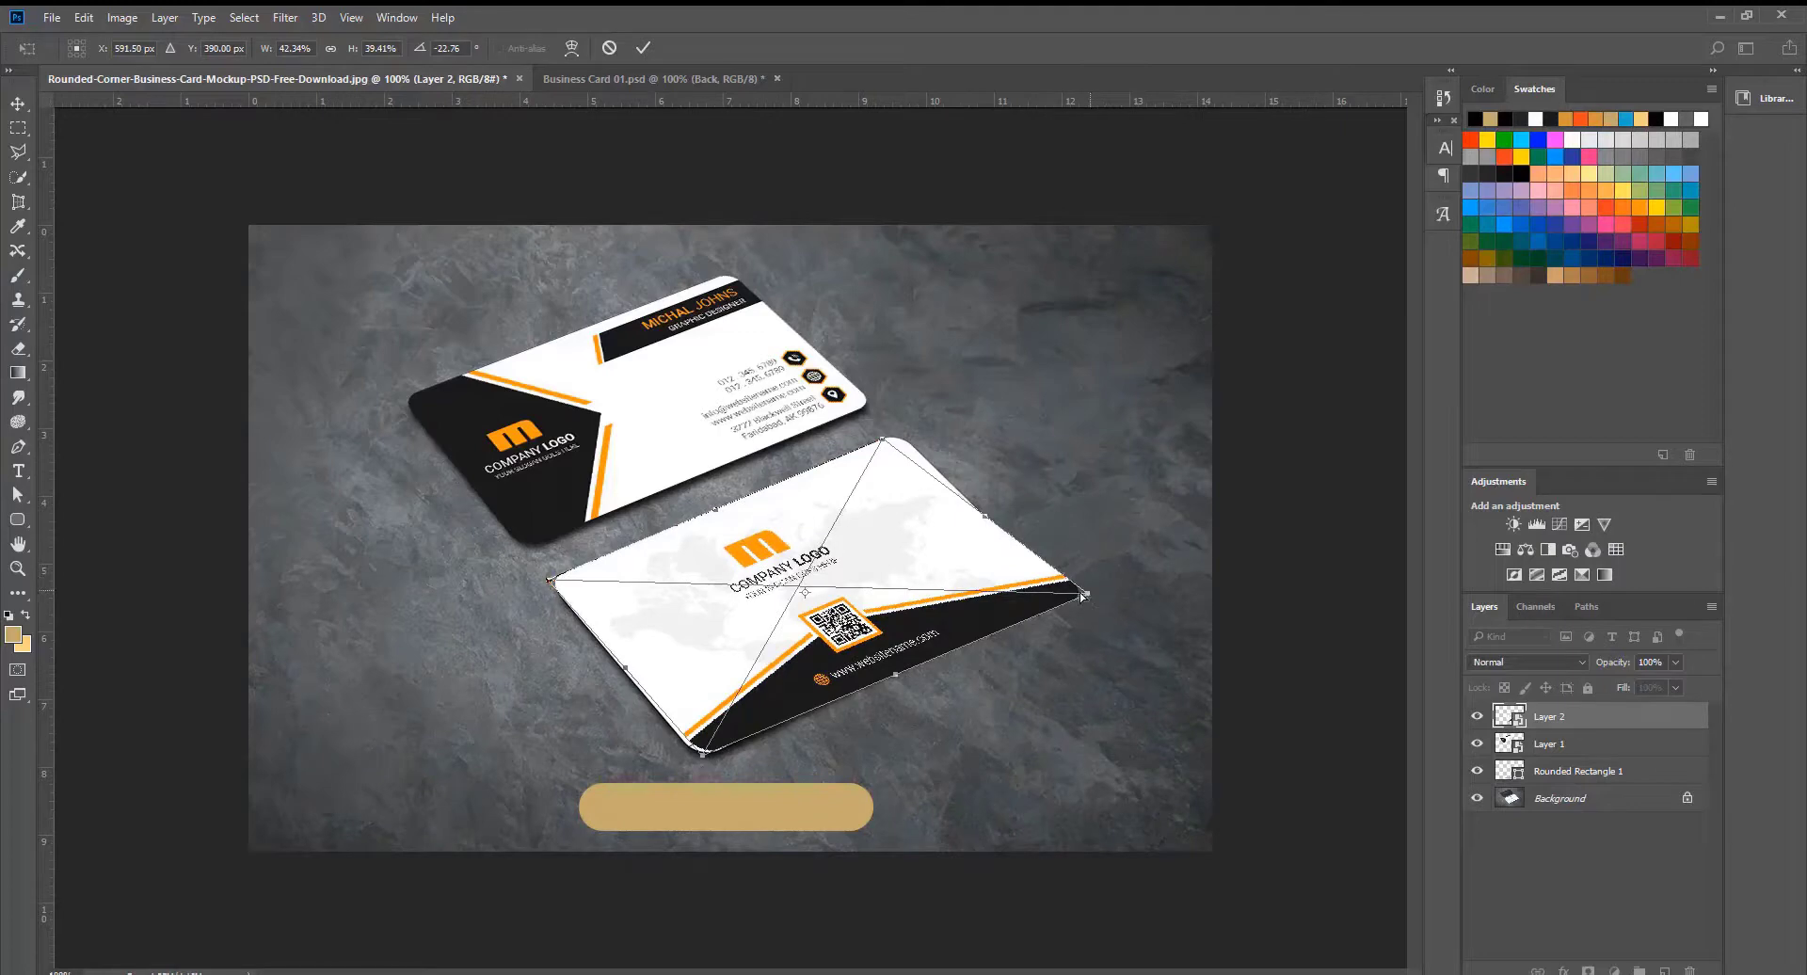
{"action": "left_click_drag", "start_coordinate": [1091, 595], "coordinate": [1059, 586]}
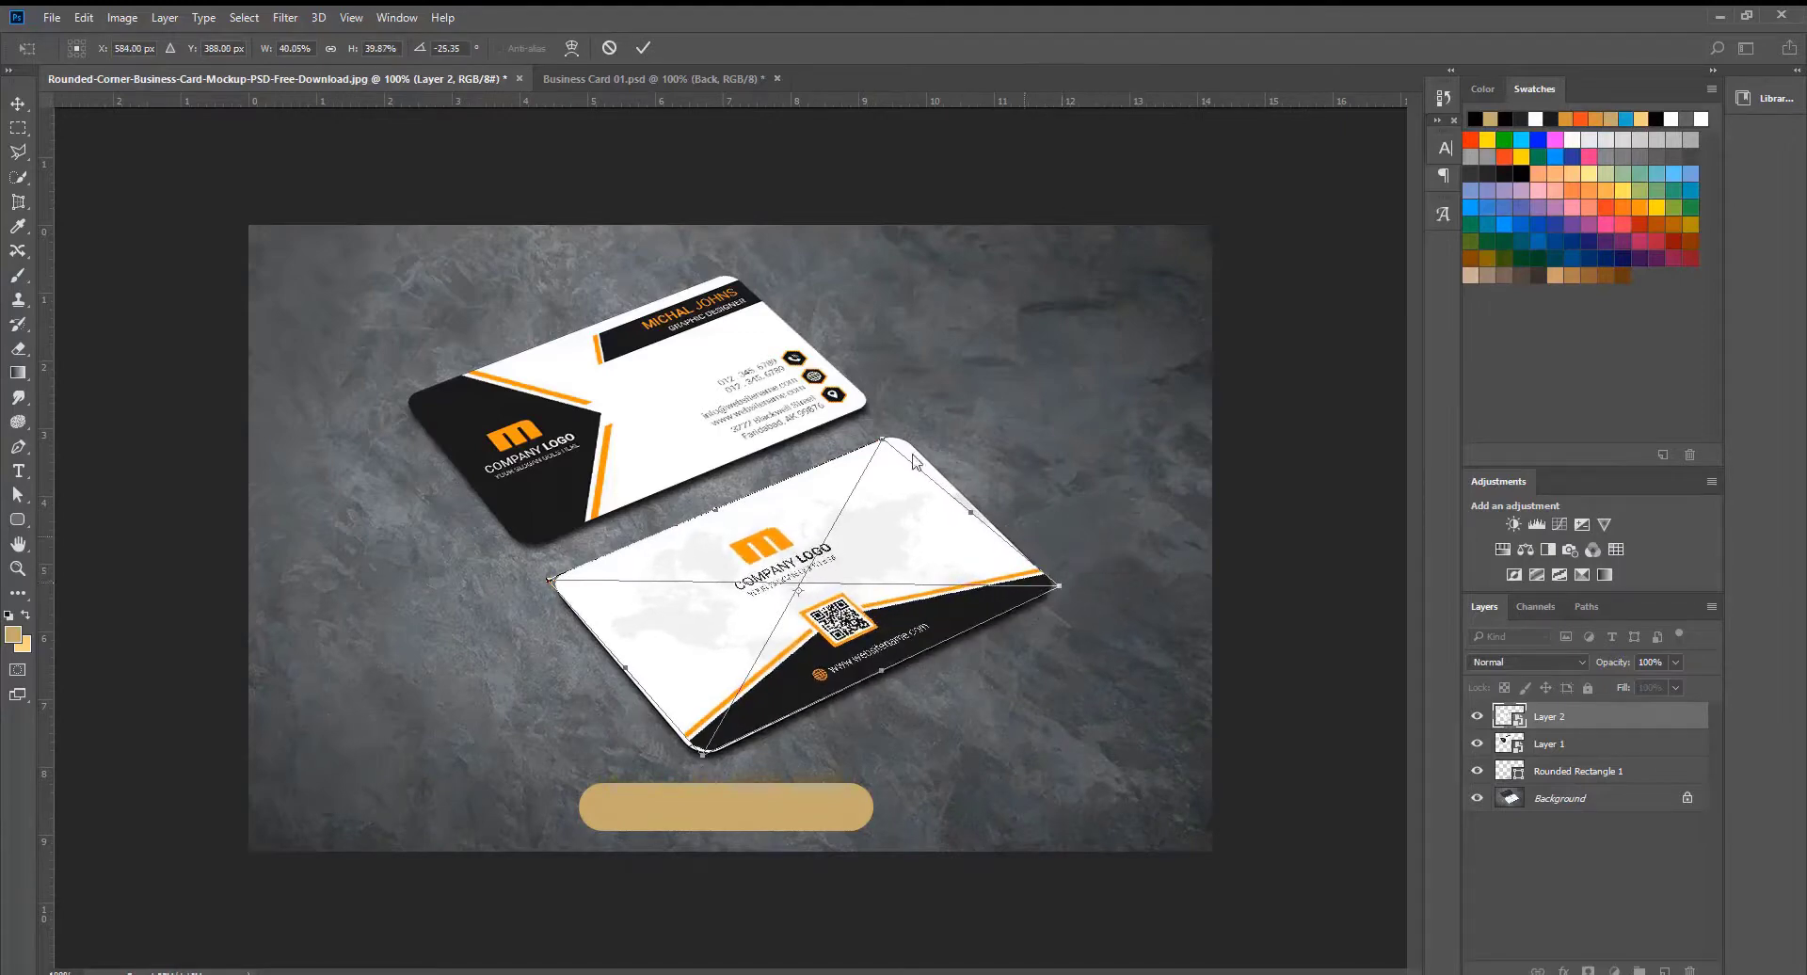
{"action": "left_click_drag", "start_coordinate": [883, 445], "coordinate": [895, 435]}
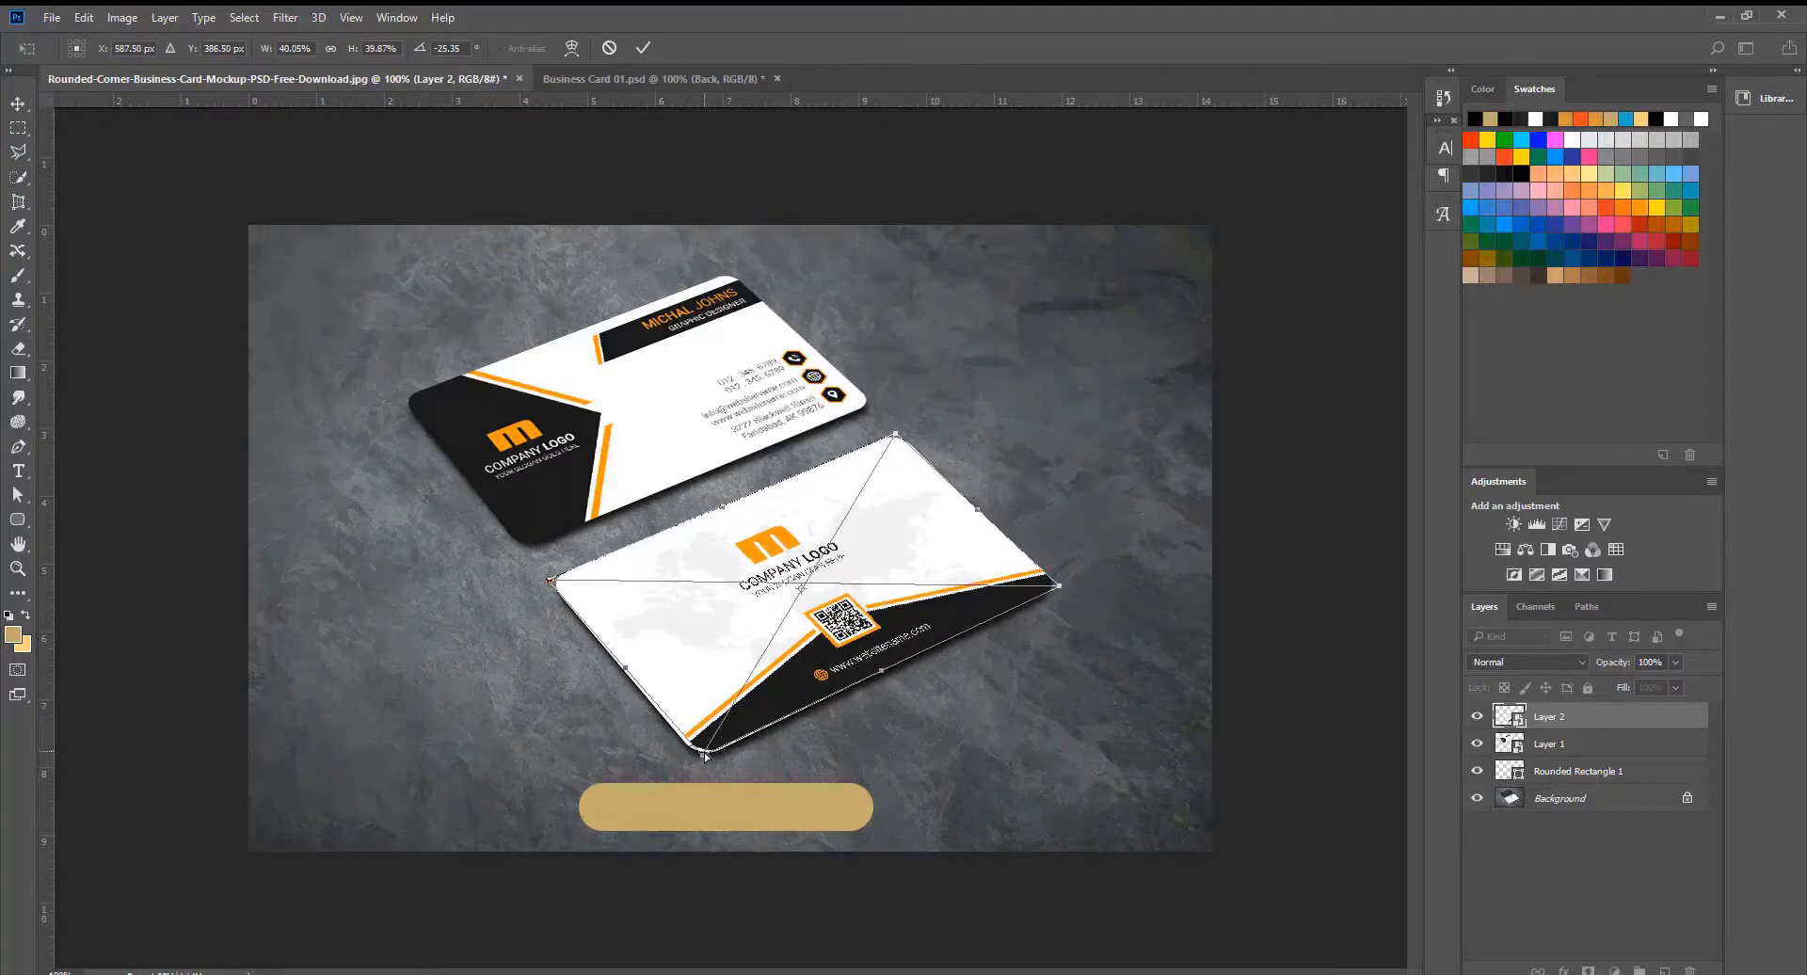
{"action": "left_click_drag", "start_coordinate": [704, 754], "coordinate": [701, 758]}
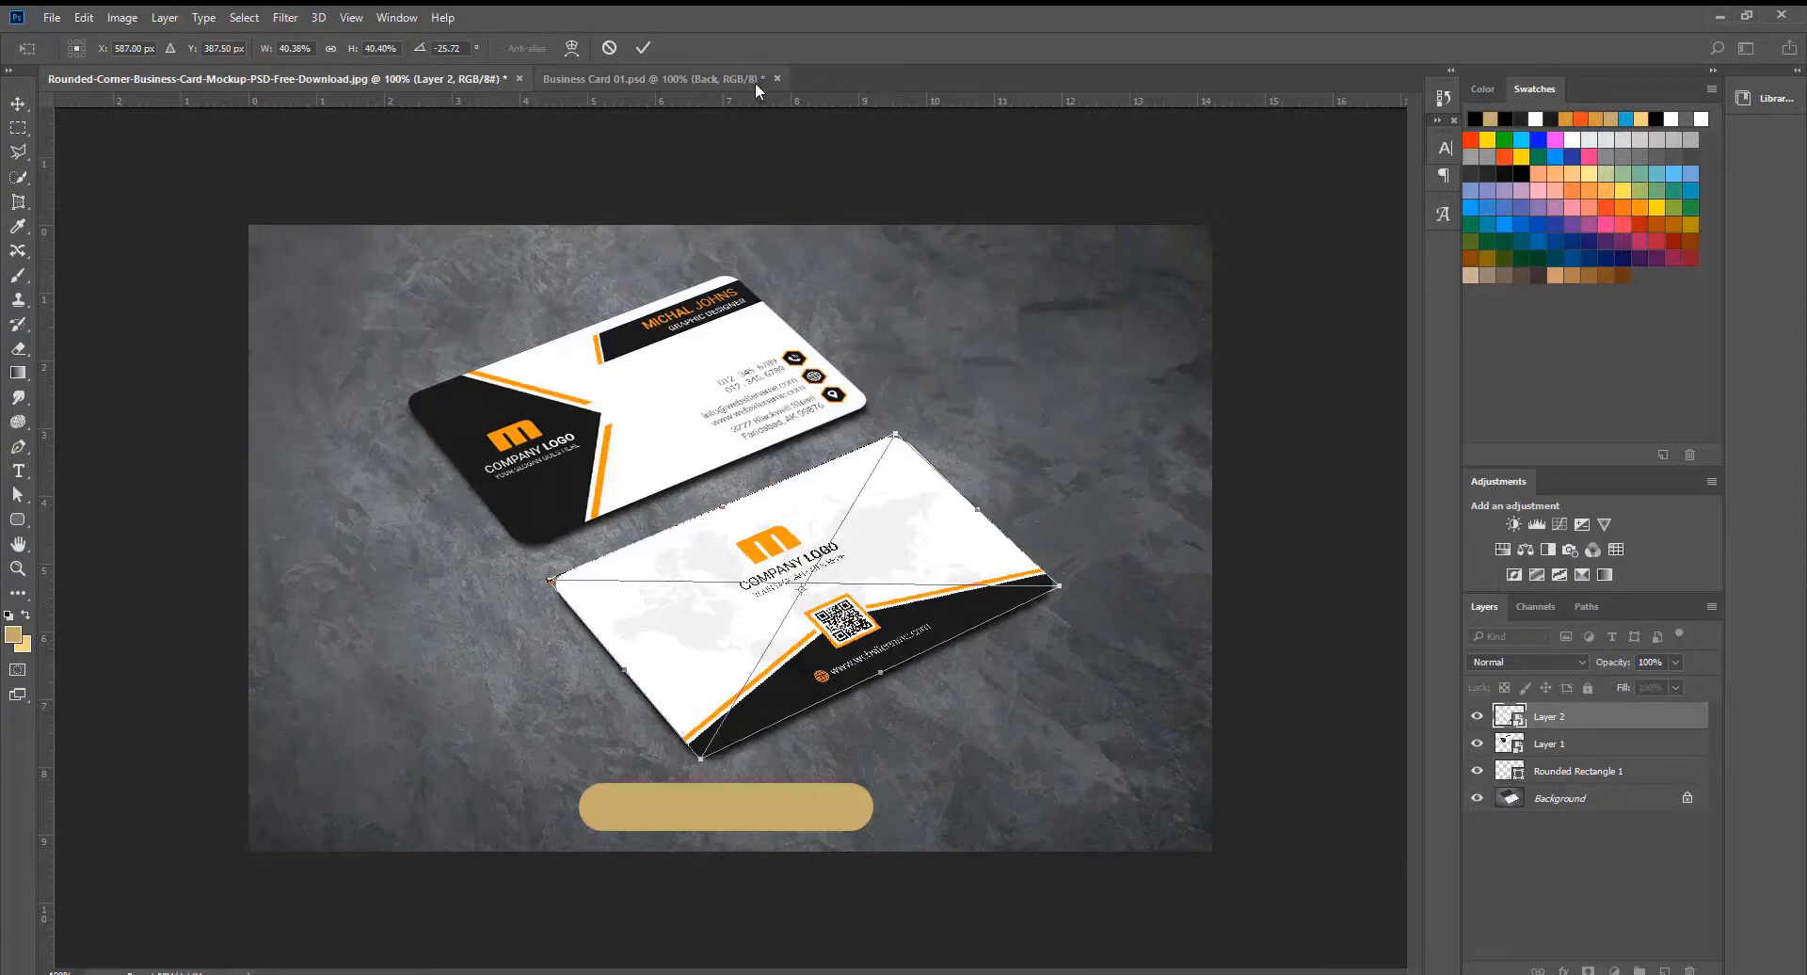
{"action": "left_click", "coordinate": [643, 47]}
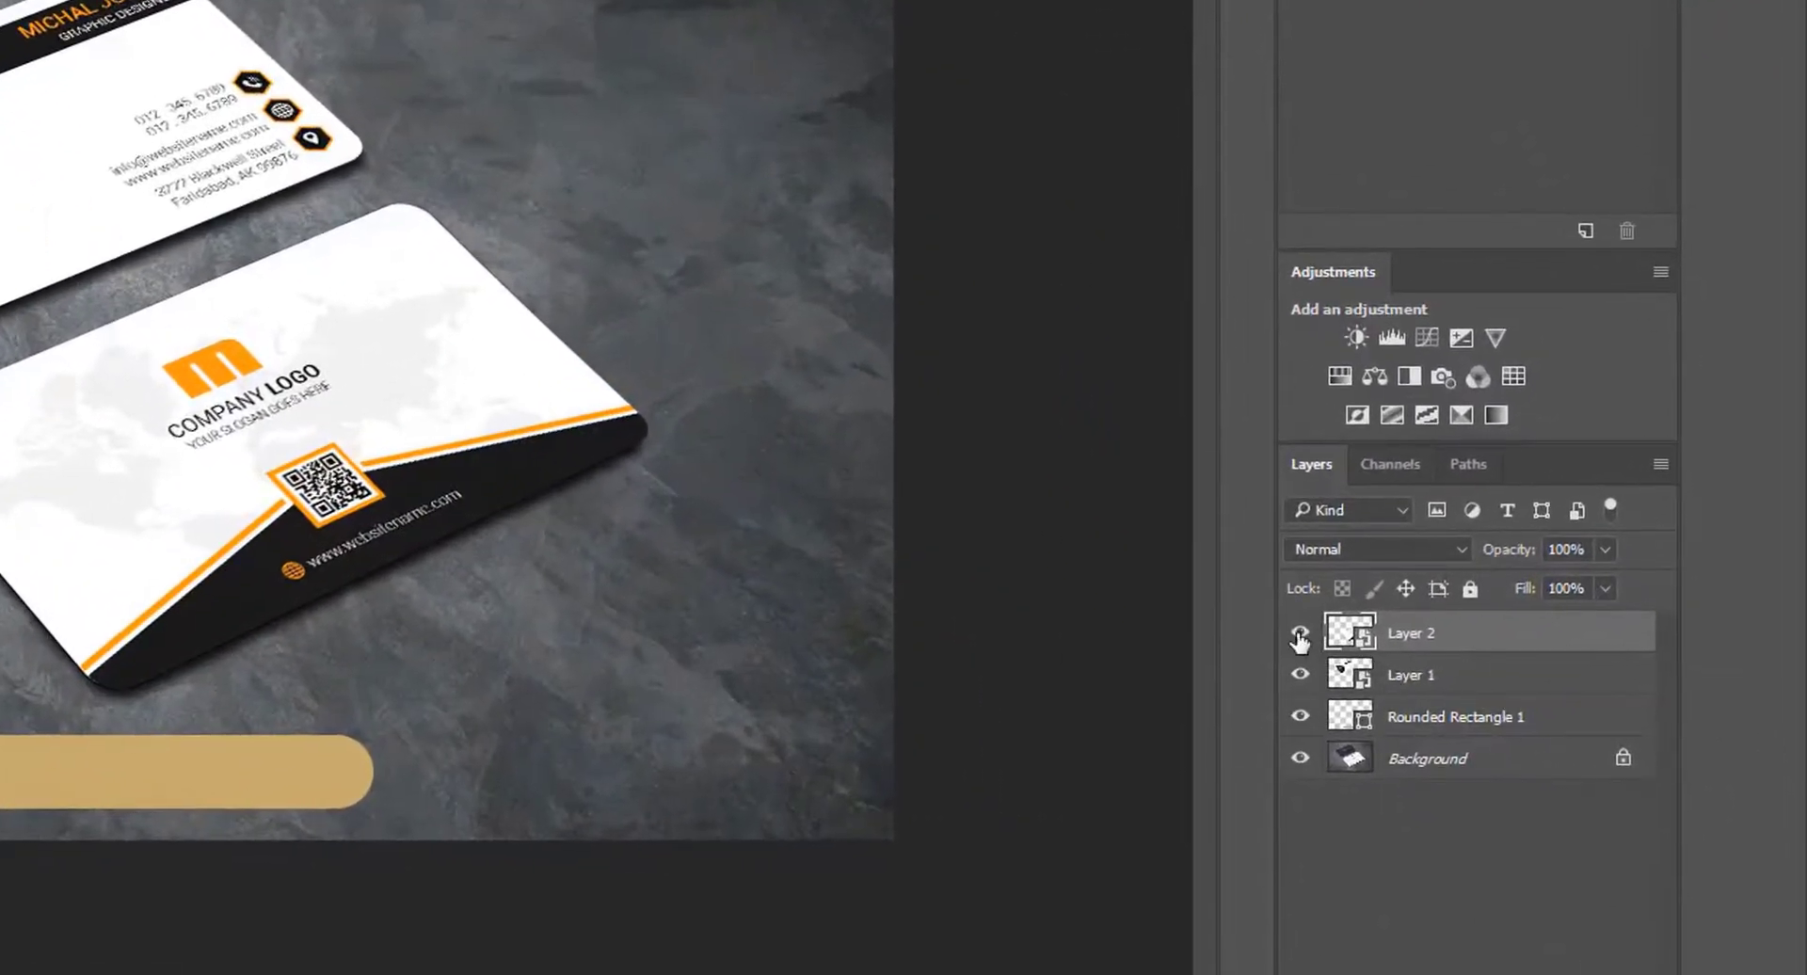
Step: Compare the mockup with and without the back card, and rename the back card's layer as Back Side
{"action": "left_click", "coordinate": [1477, 718]}
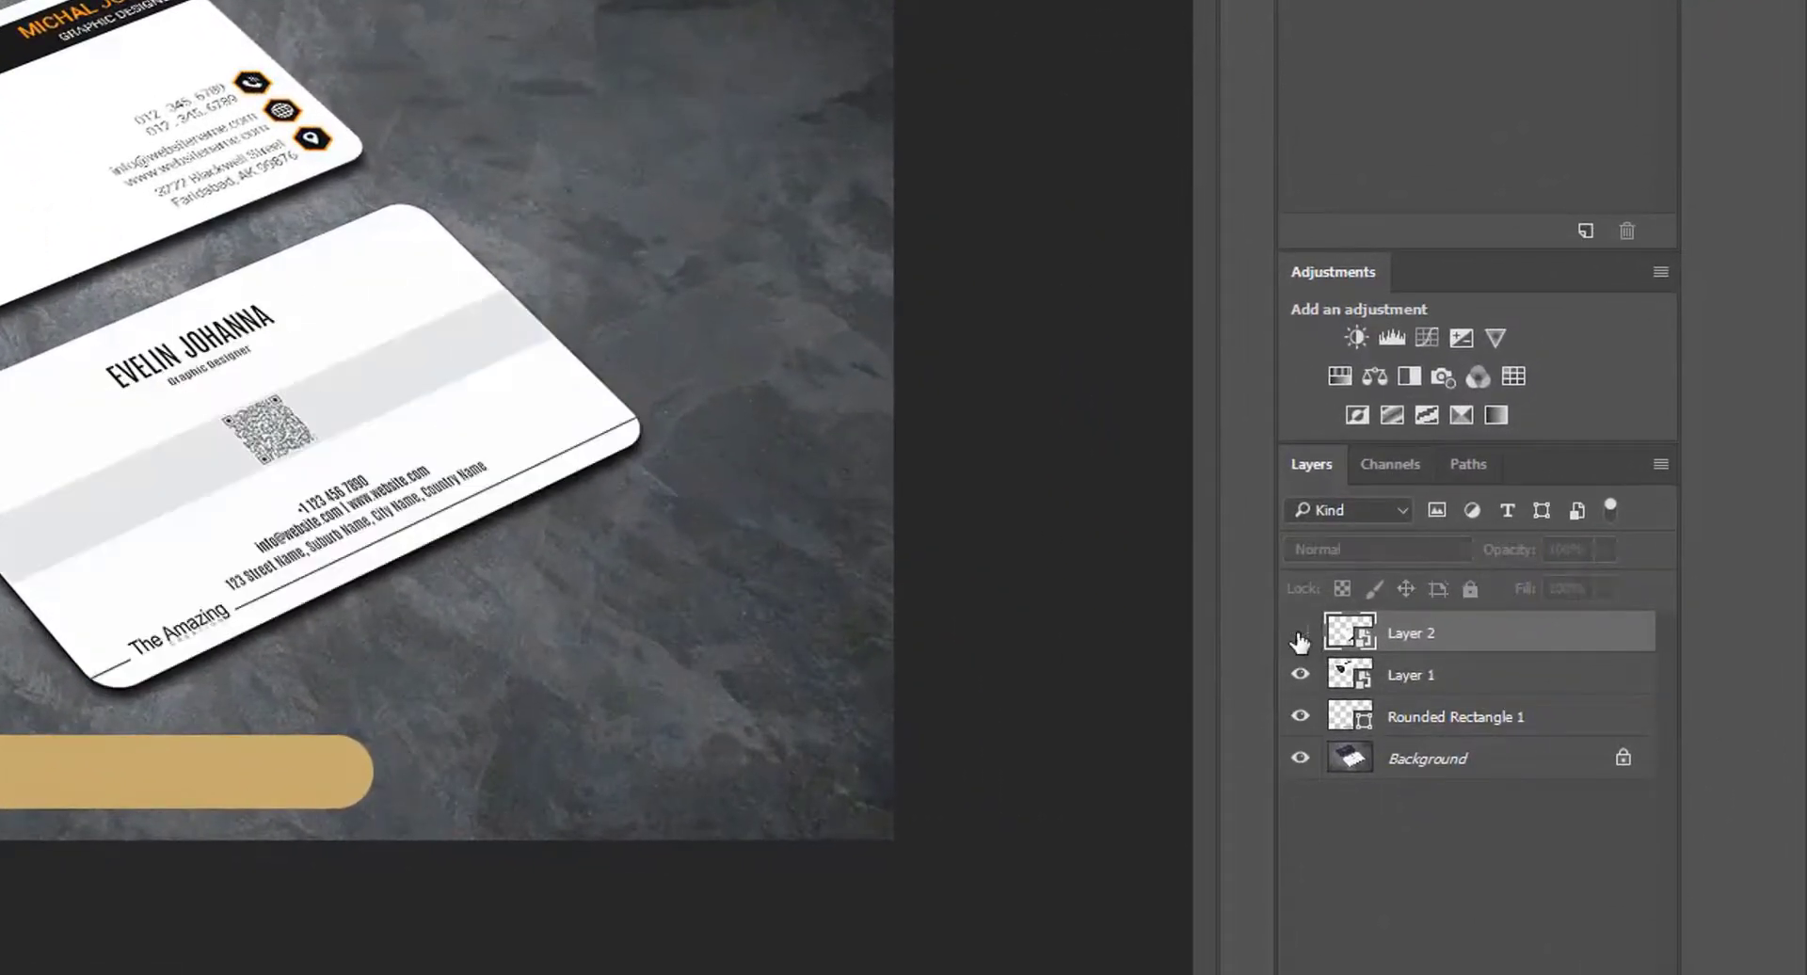
{"action": "left_click", "coordinate": [1300, 640]}
{"action": "double_click", "coordinate": [1446, 630]}
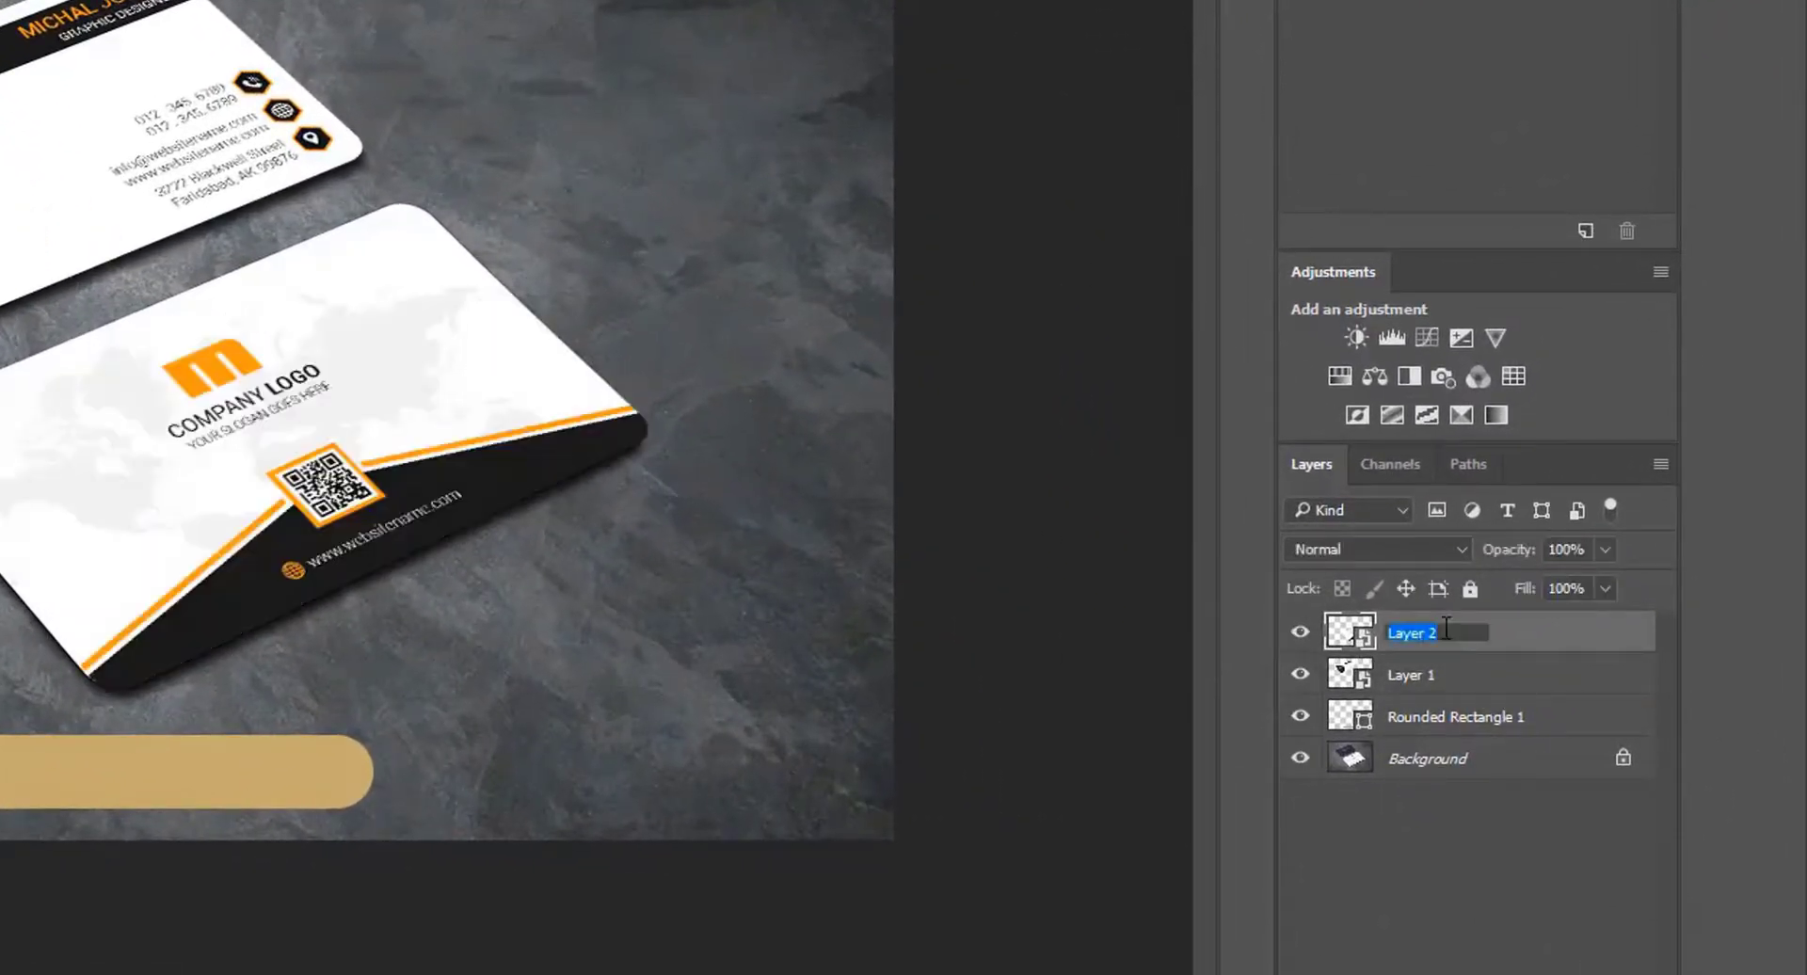
{"action": "type", "text": "back Side"}
{"action": "key", "text": "Return"}
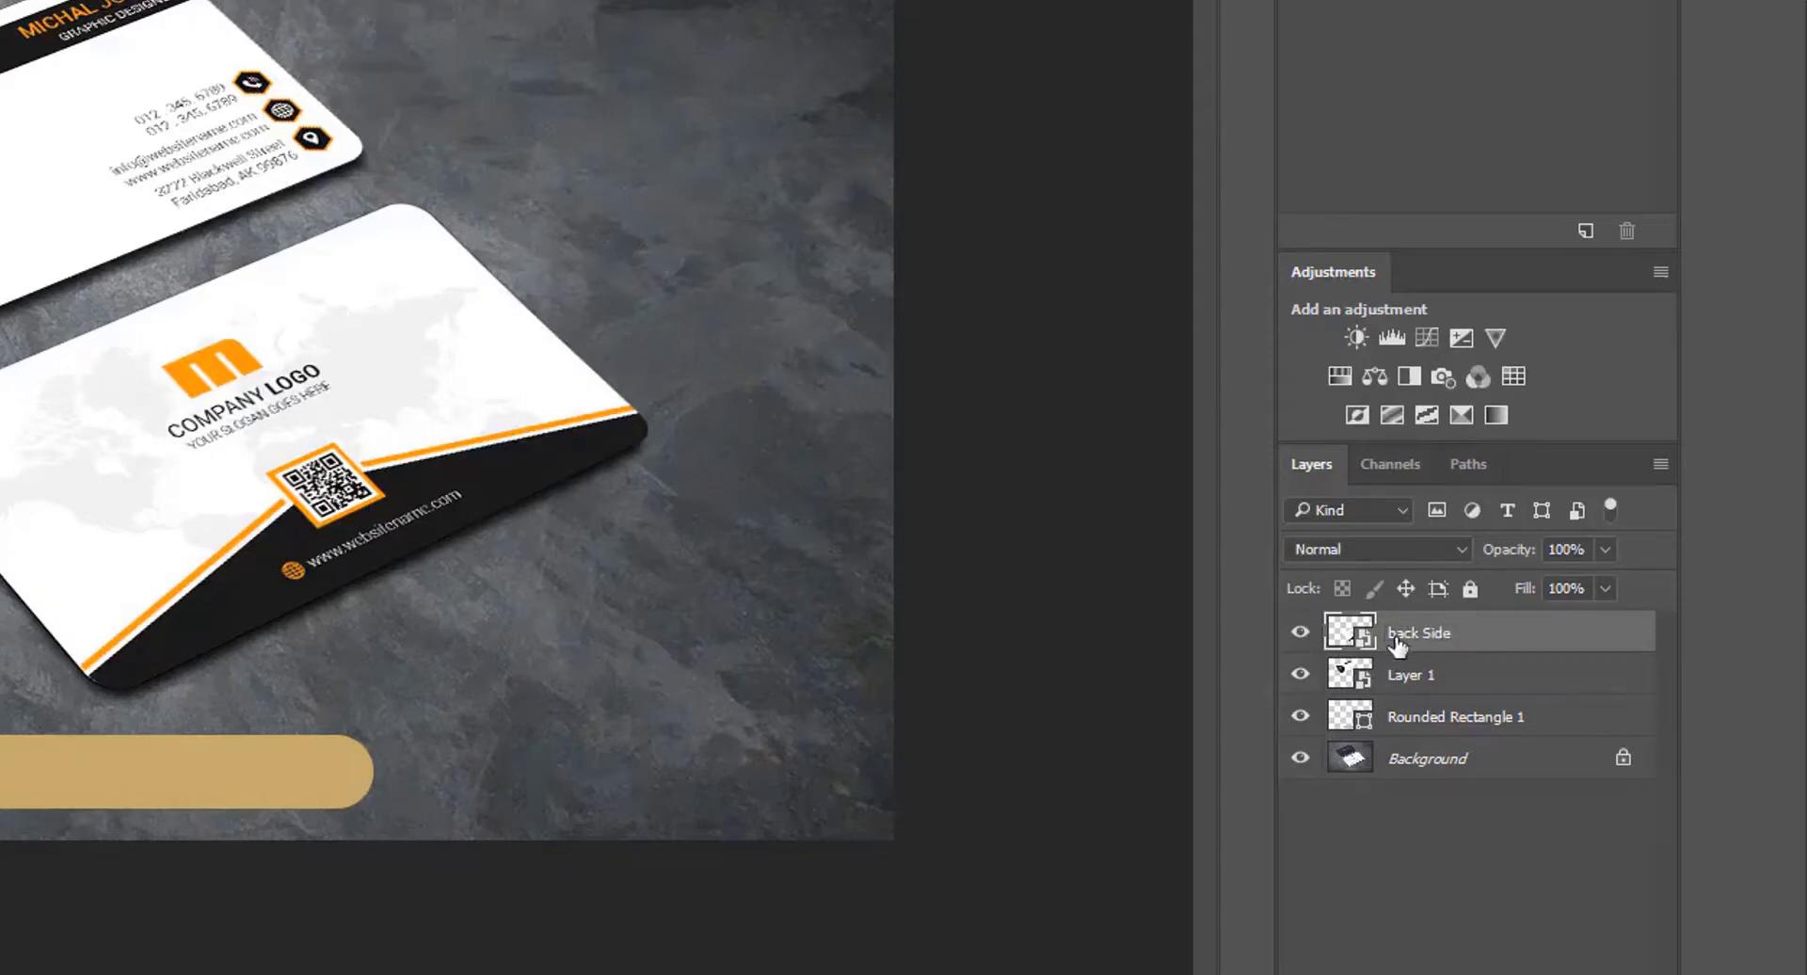
{"action": "double_click", "coordinate": [1403, 631]}
{"action": "key", "text": "Left"}
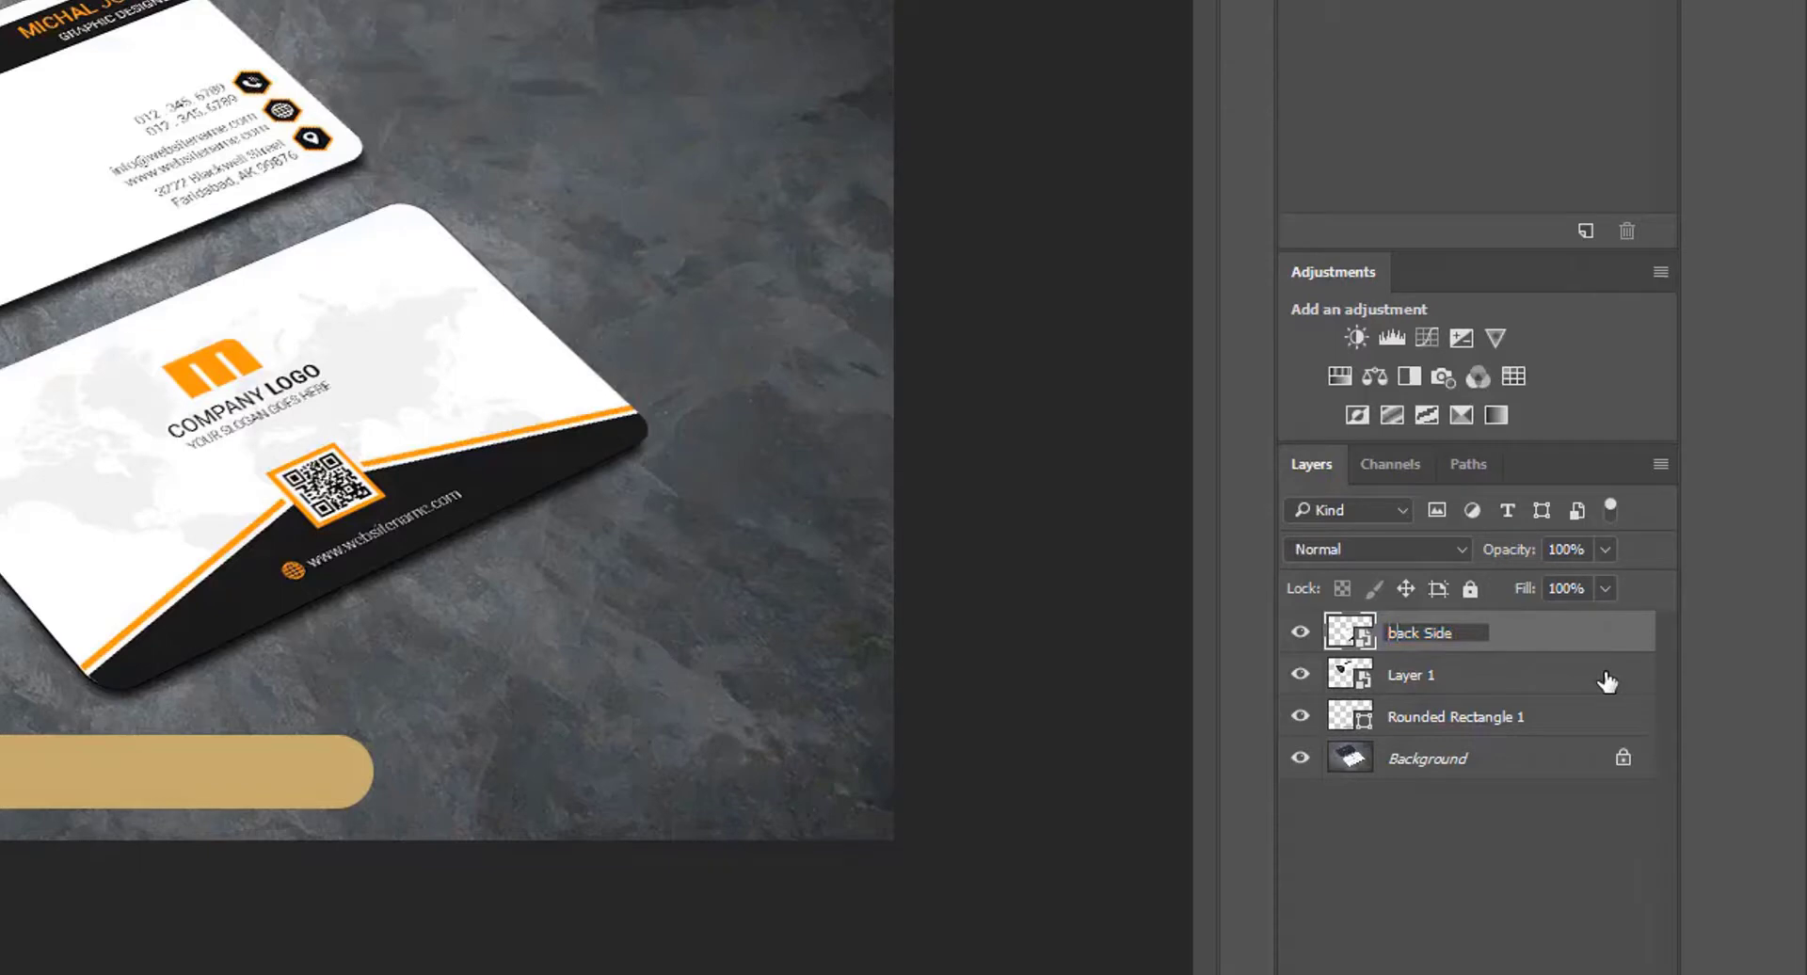
{"action": "key", "text": "Delete"}
{"action": "type", "text": "B"}
{"action": "key", "text": "Return"}
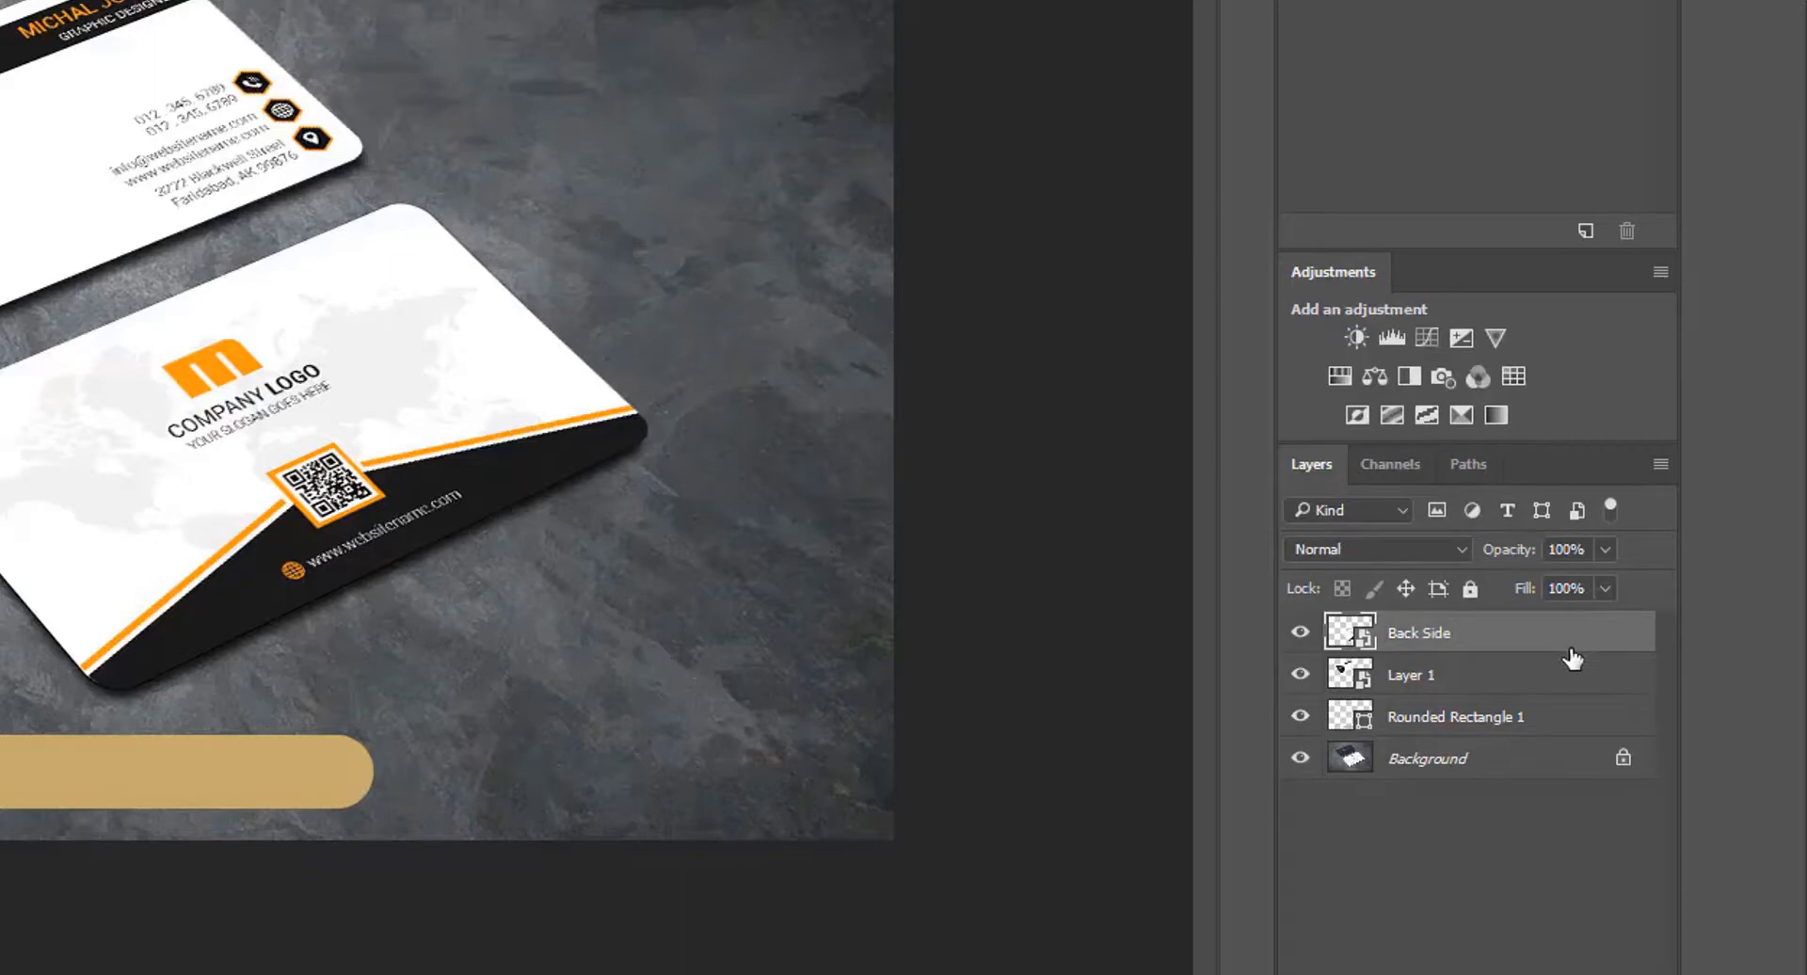
Step: Duplicate the Back Side layer and nudge the copy slightly up and to the right
{"action": "key", "text": "ctrl+j"}
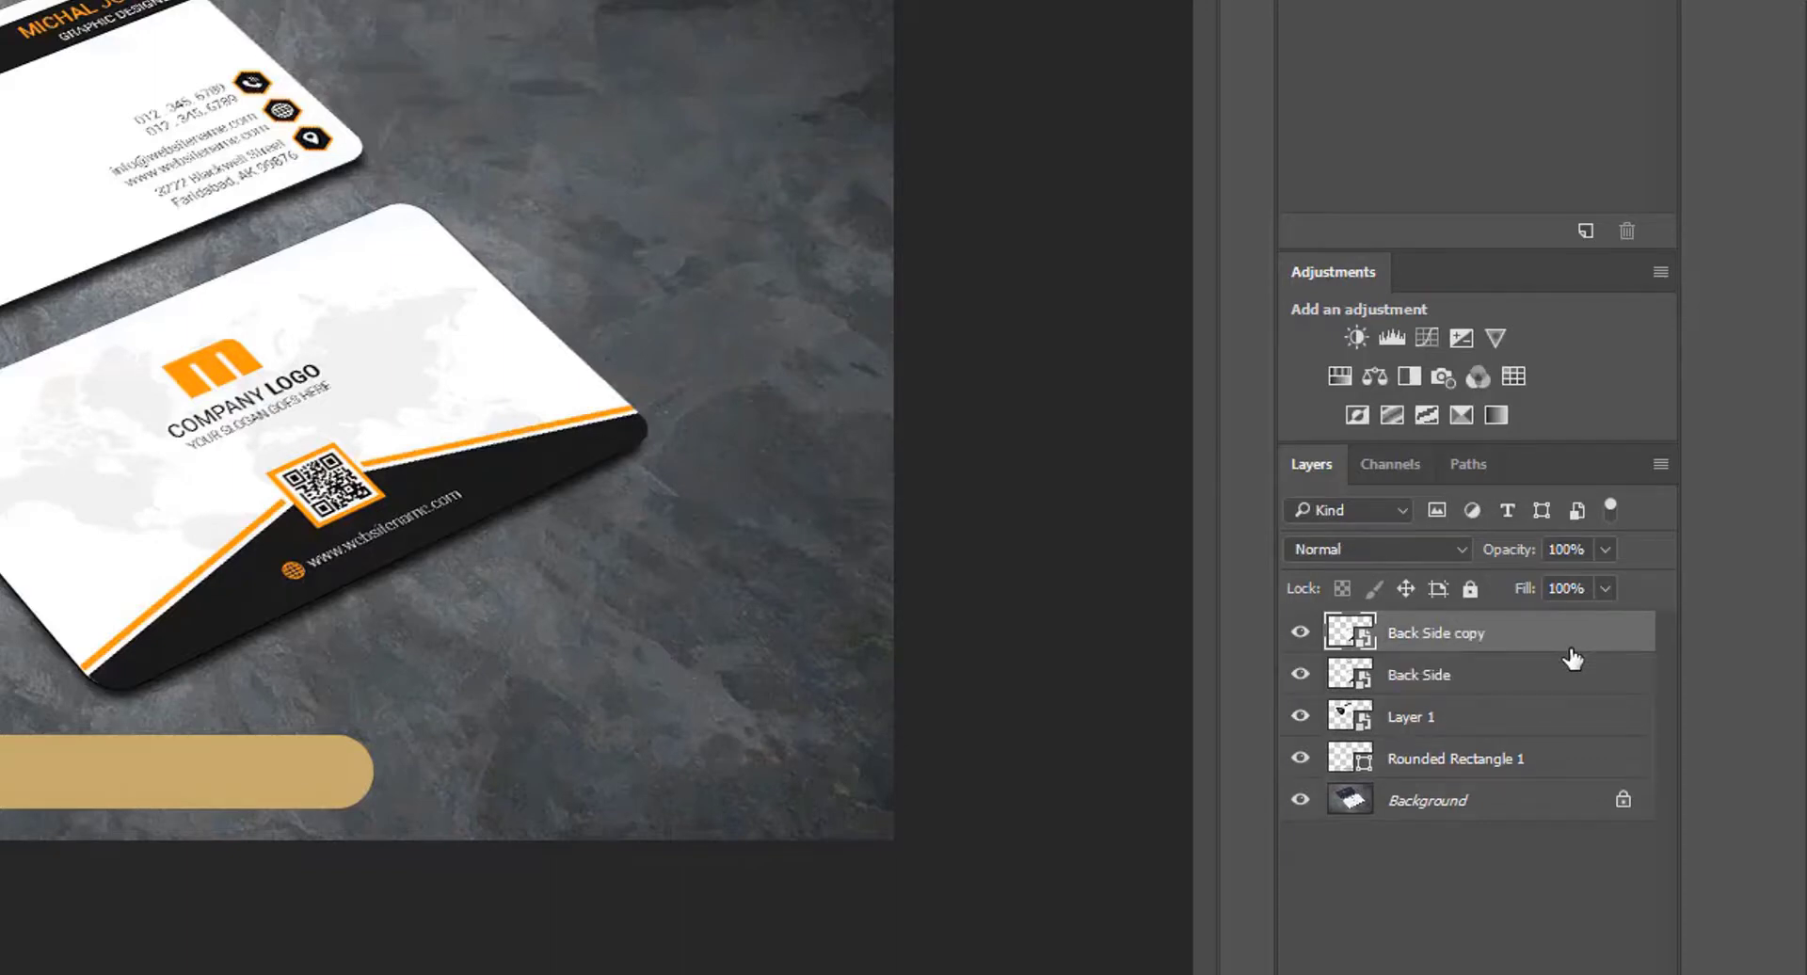
{"action": "key", "text": "Up"}
{"action": "key", "text": "Up"}
{"action": "key", "text": "Right"}
{"action": "key", "text": "Right"}
{"action": "key", "text": "Up"}
{"action": "key", "text": "Right"}
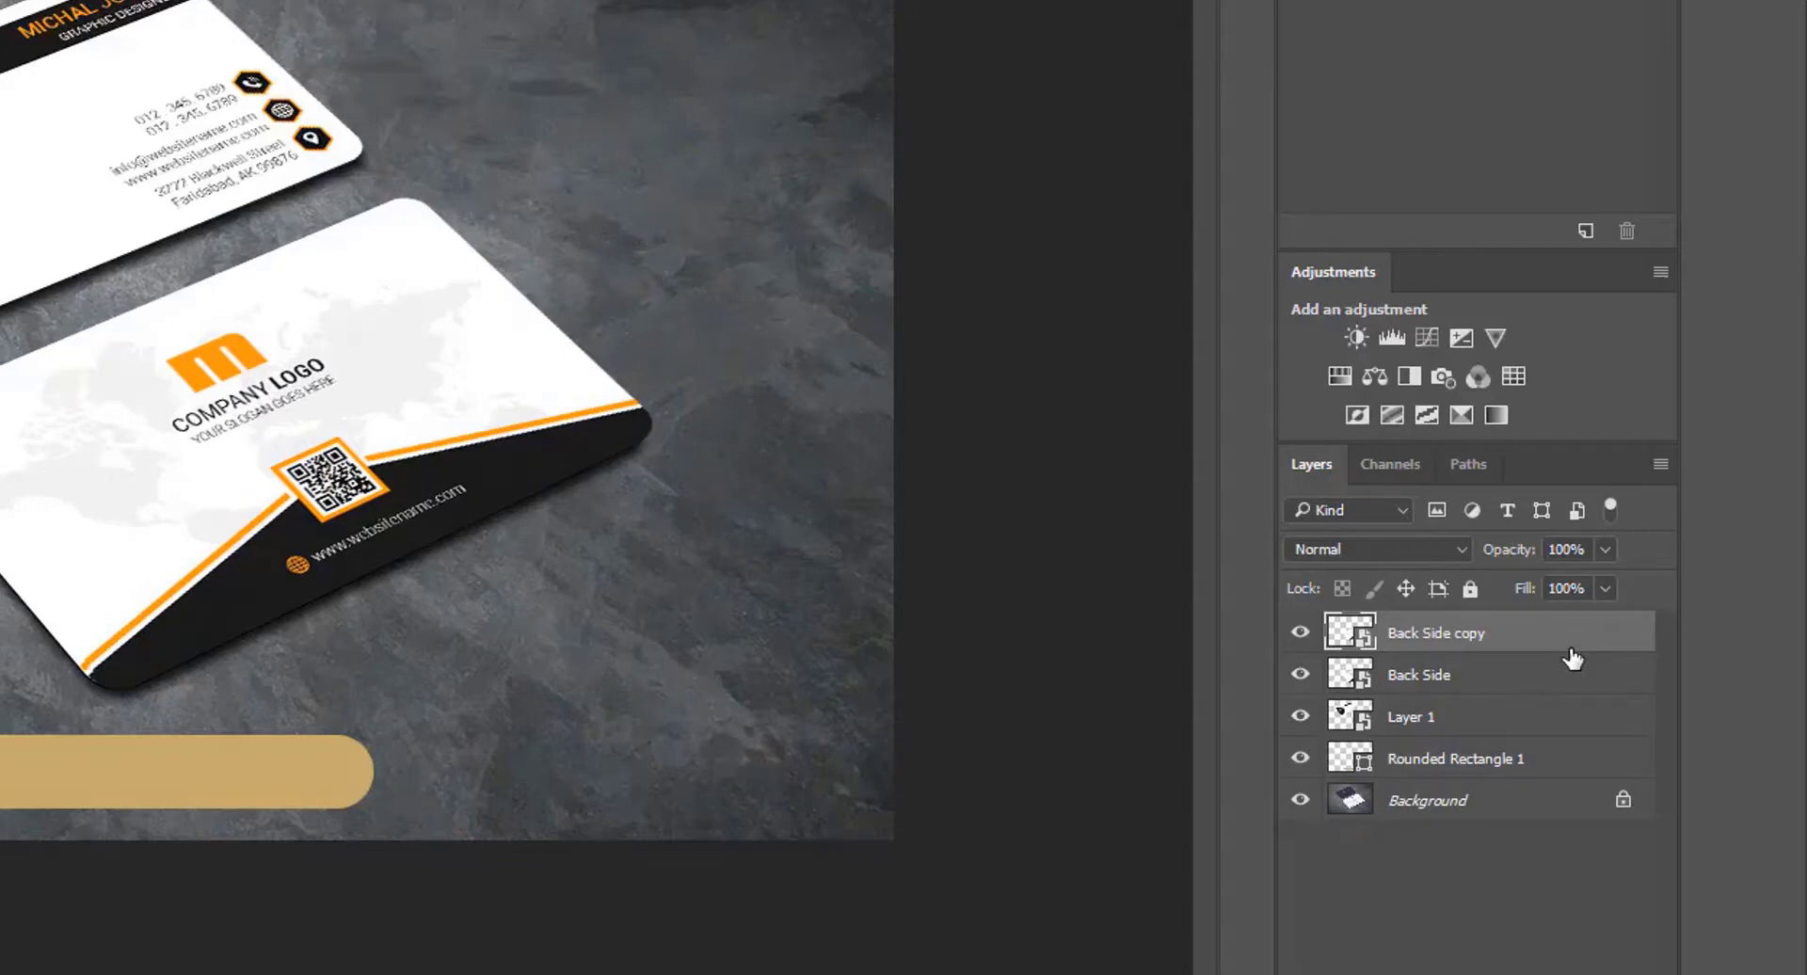
Step: Stack further duplicates of the back card layer, each nudged slightly upward from the previous one, to reach seven copies
{"action": "key", "text": "ctrl+j"}
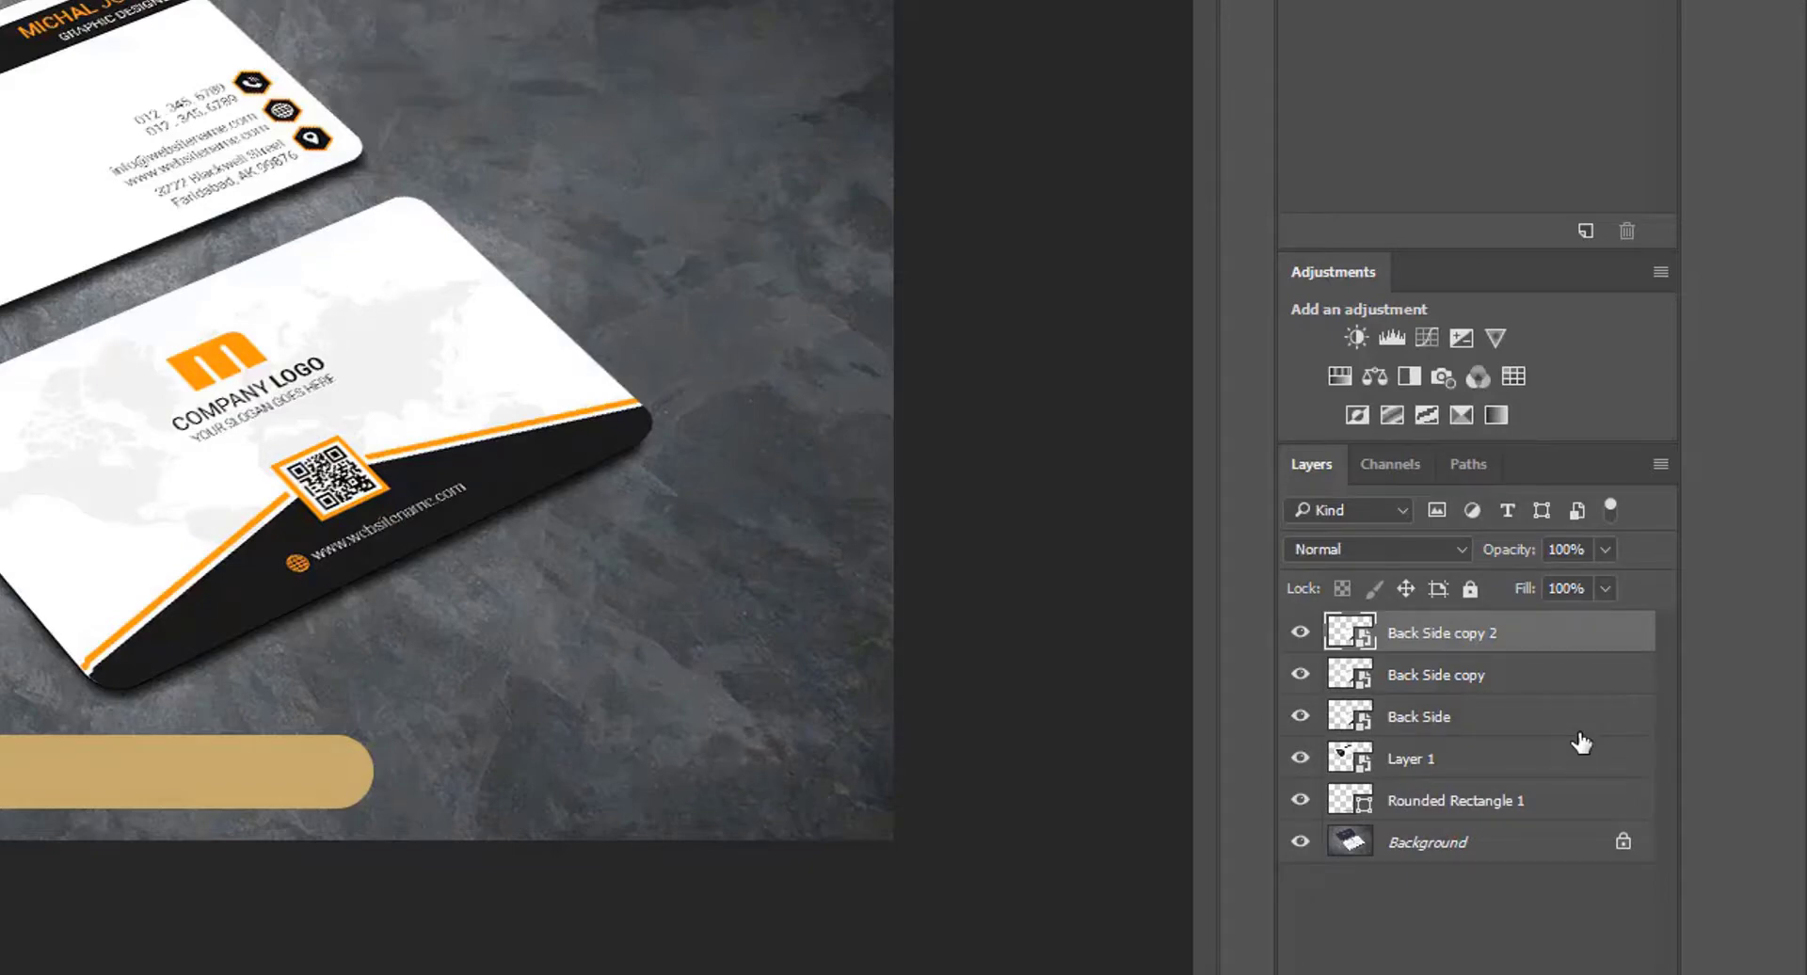
{"action": "key", "text": "alt+Up"}
{"action": "key", "text": "alt+Up"}
{"action": "key", "text": "alt+Up"}
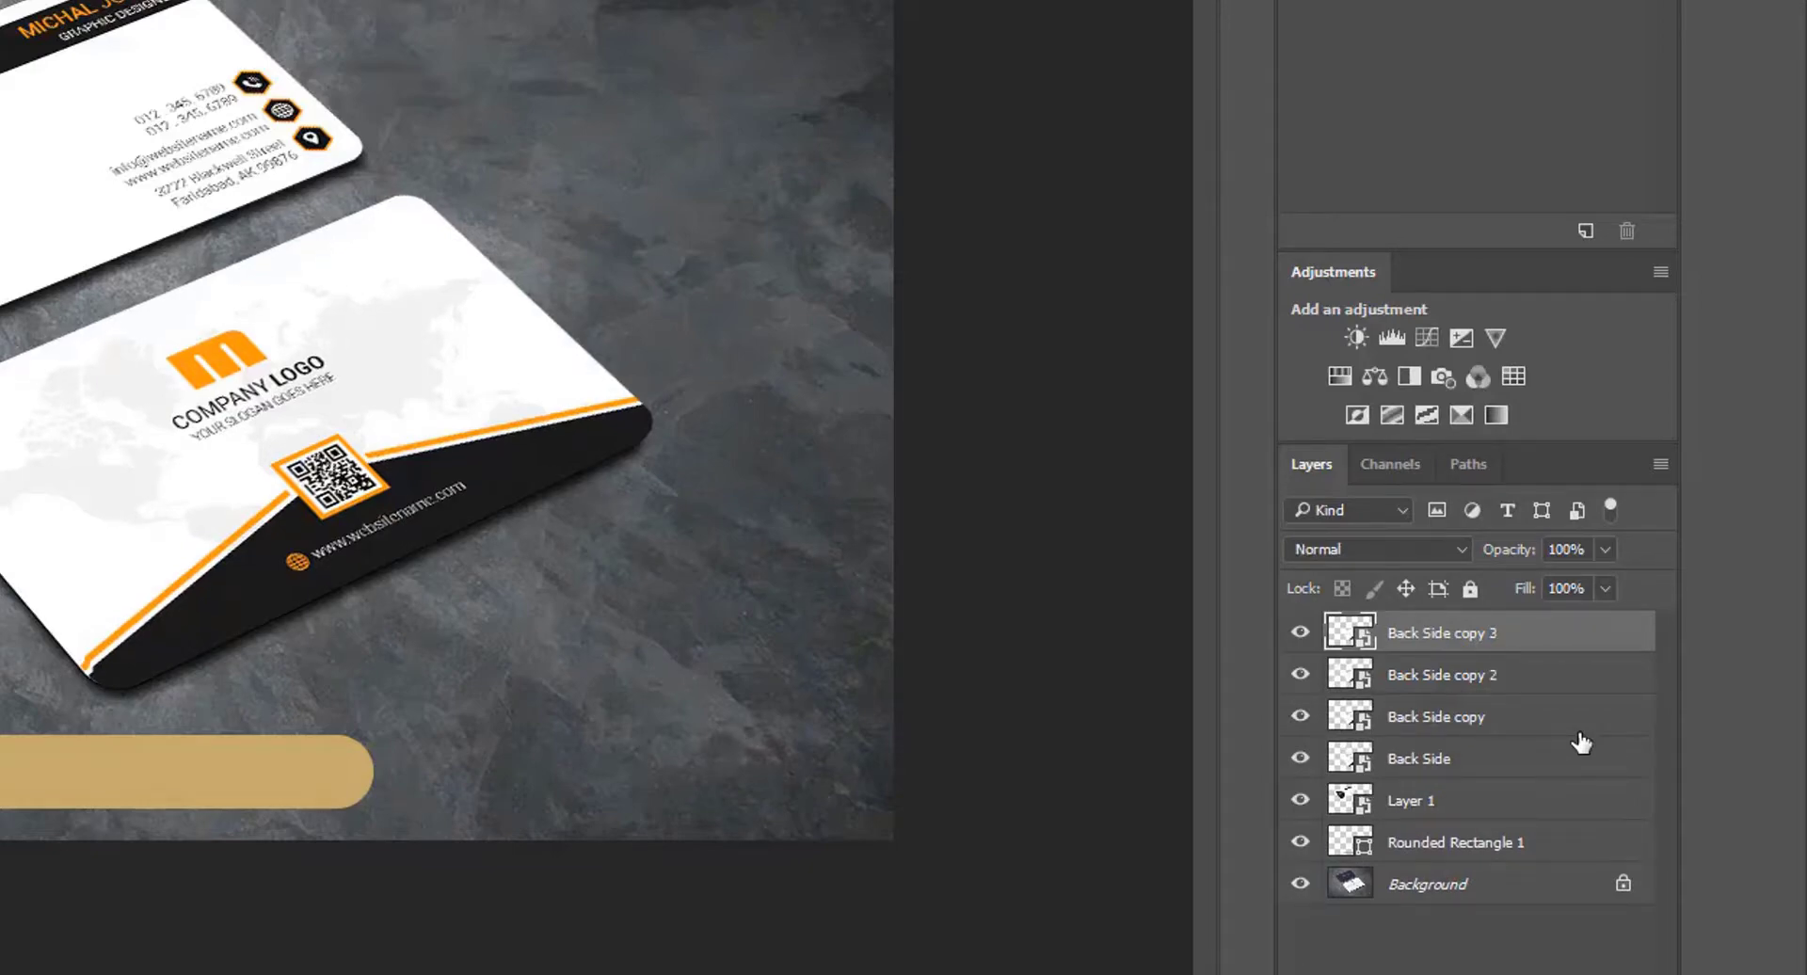
{"action": "key", "text": "alt+Up"}
{"action": "key", "text": "alt+Up"}
{"action": "key", "text": "alt+Up"}
{"action": "key", "text": "alt+Up"}
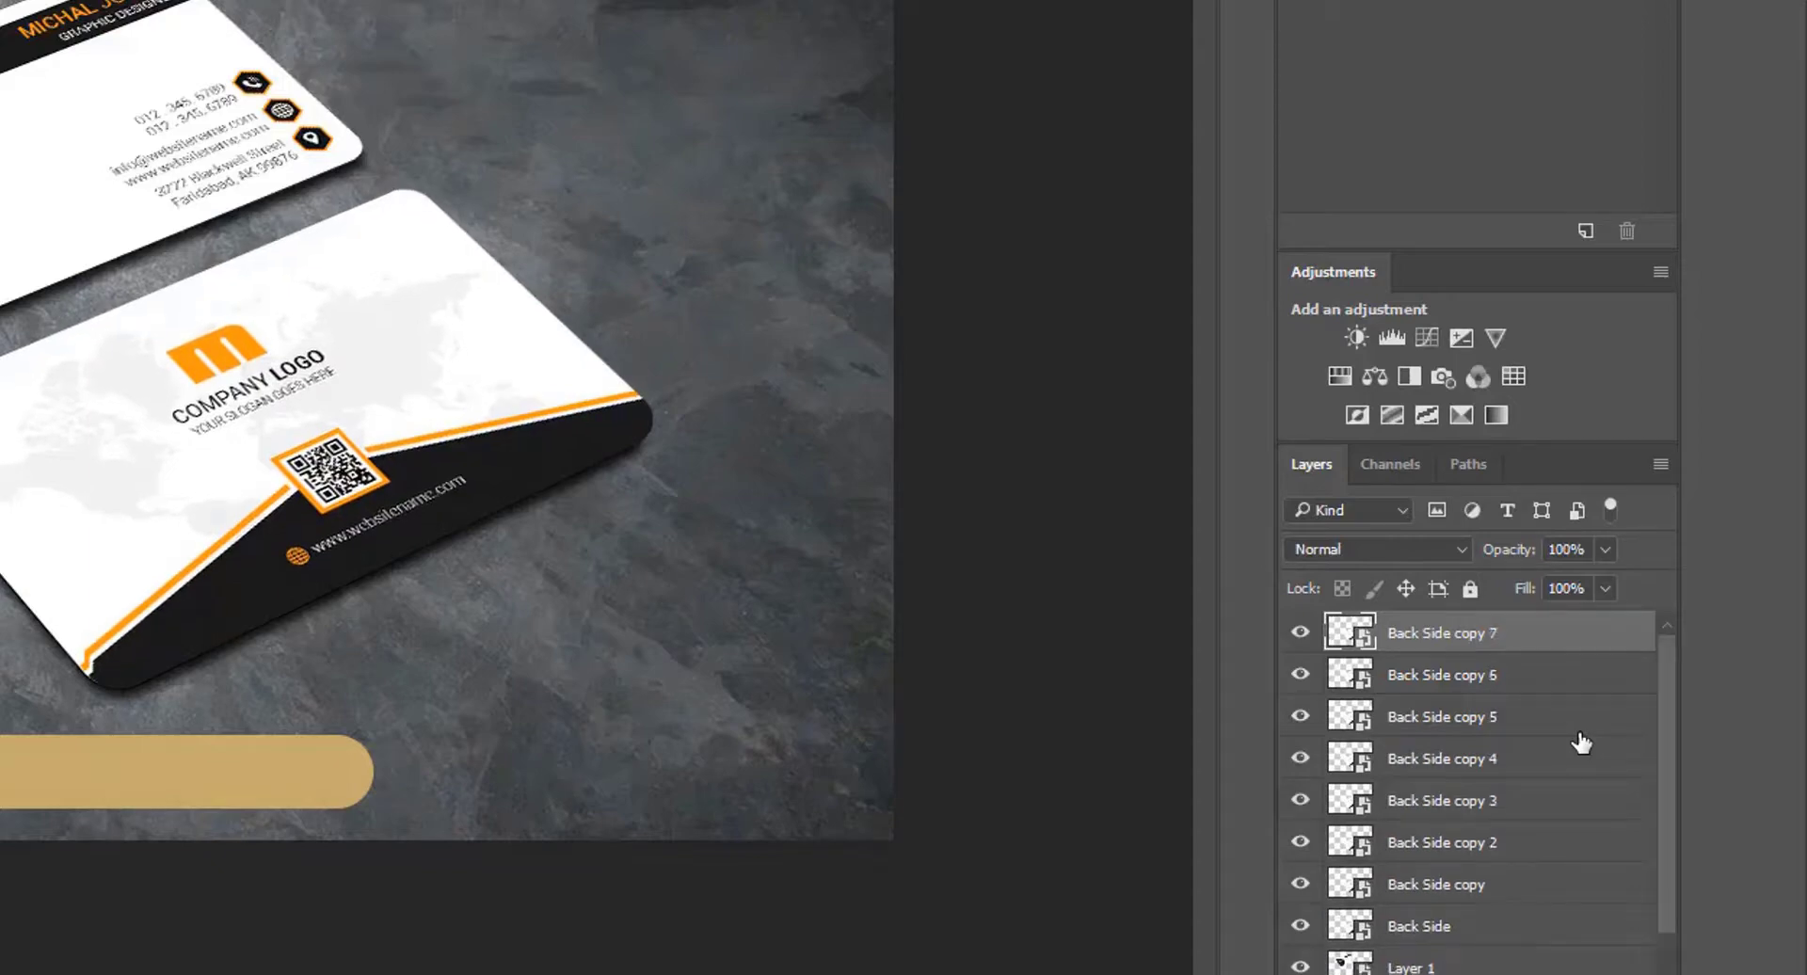
Step: Continue duplicating the back card layer, each copy nudged slightly upward from the previous one, to reach 14 copies
{"action": "key", "text": "alt+Up"}
{"action": "key", "text": "alt+Up"}
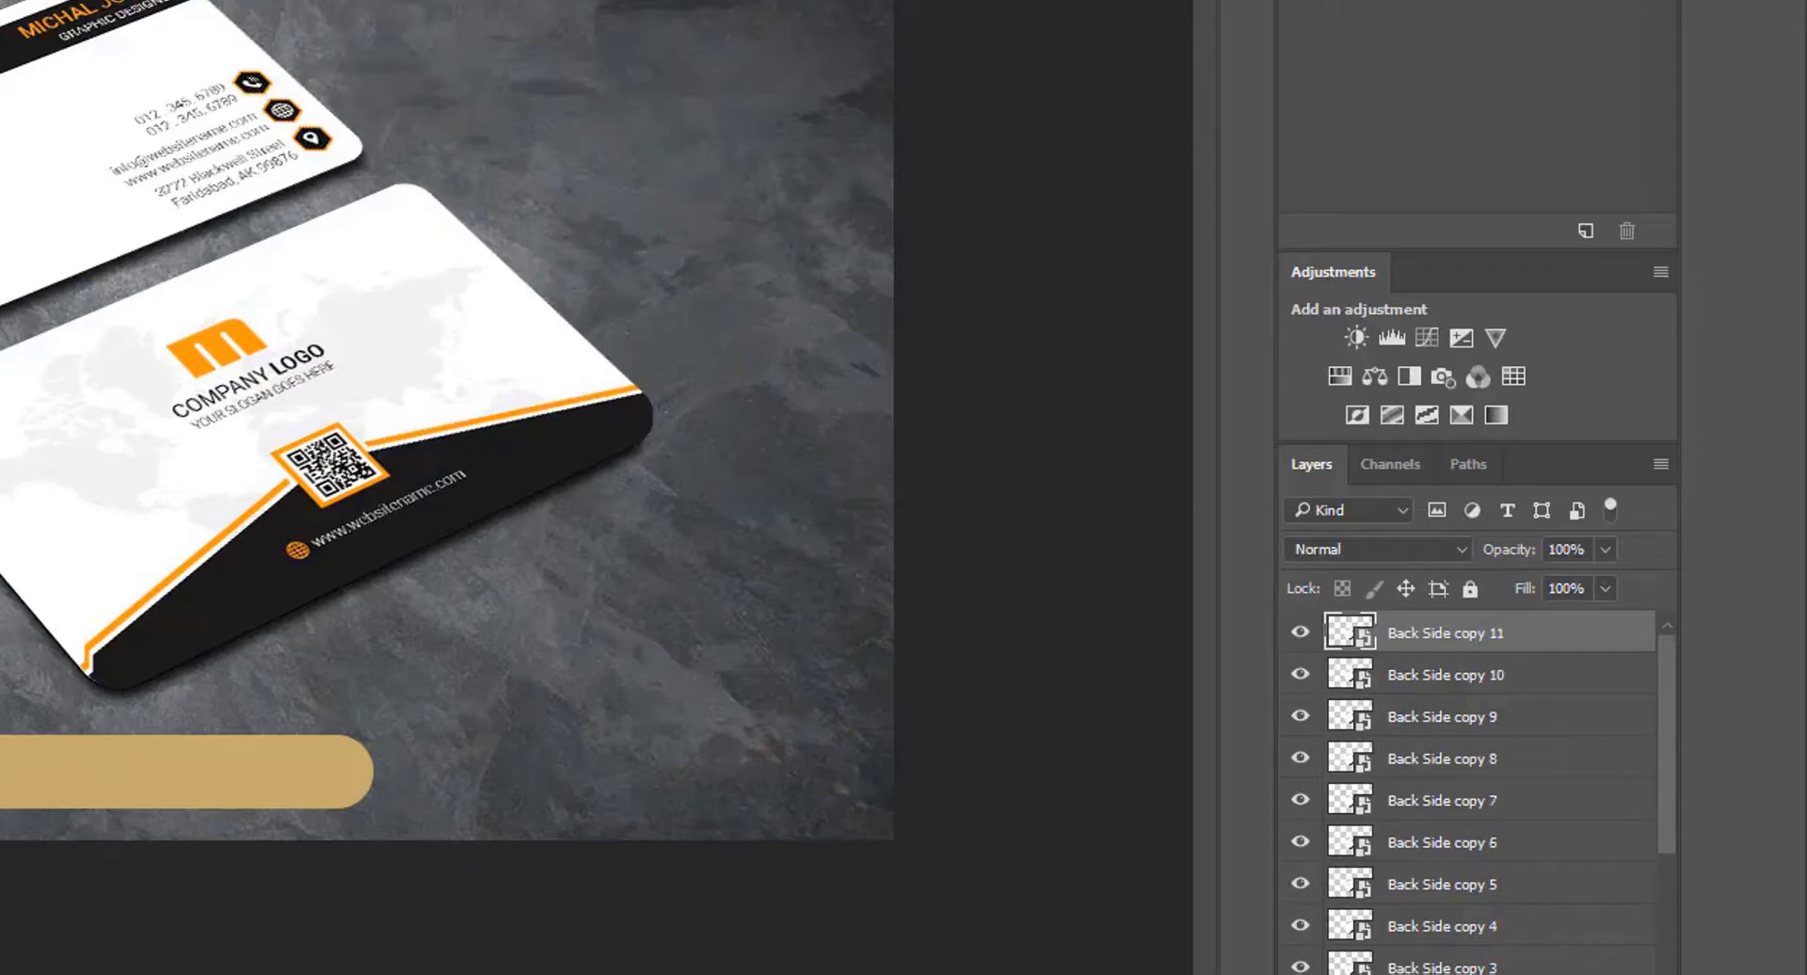
{"action": "left_click", "coordinate": [48, 449], "text": "ctrl"}
{"action": "left_click", "coordinate": [49, 449], "text": "ctrl"}
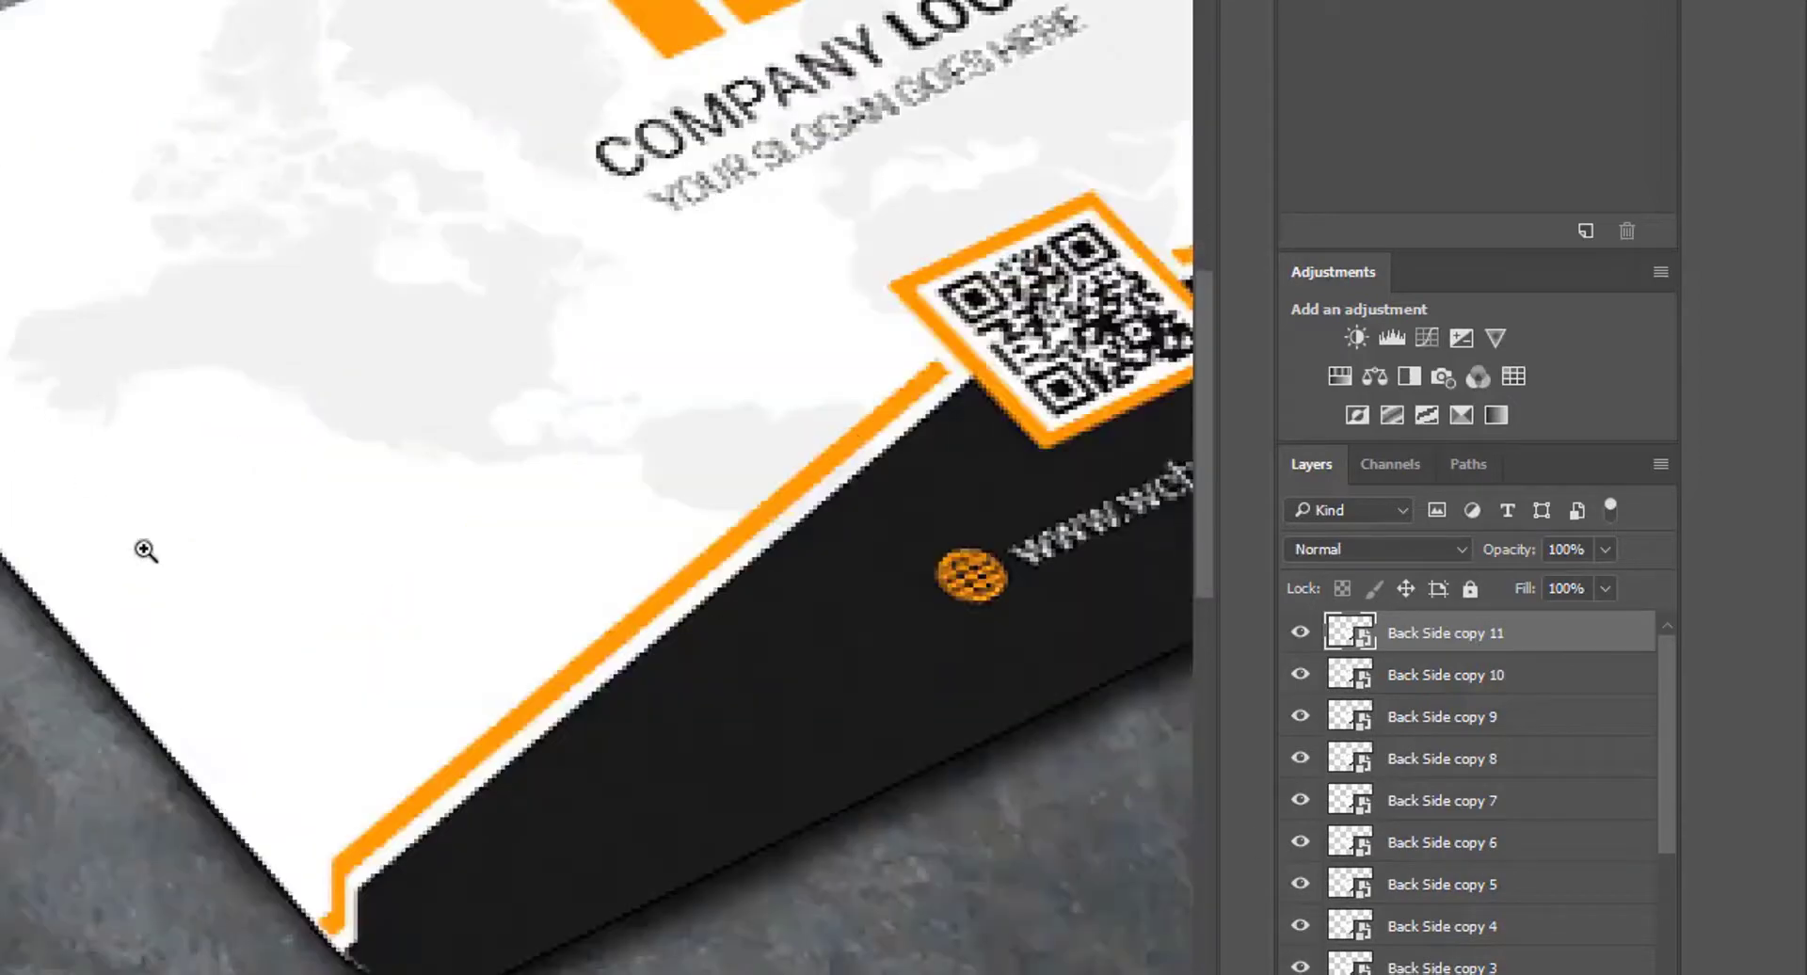
{"action": "left_click", "coordinate": [351, 801], "text": "ctrl"}
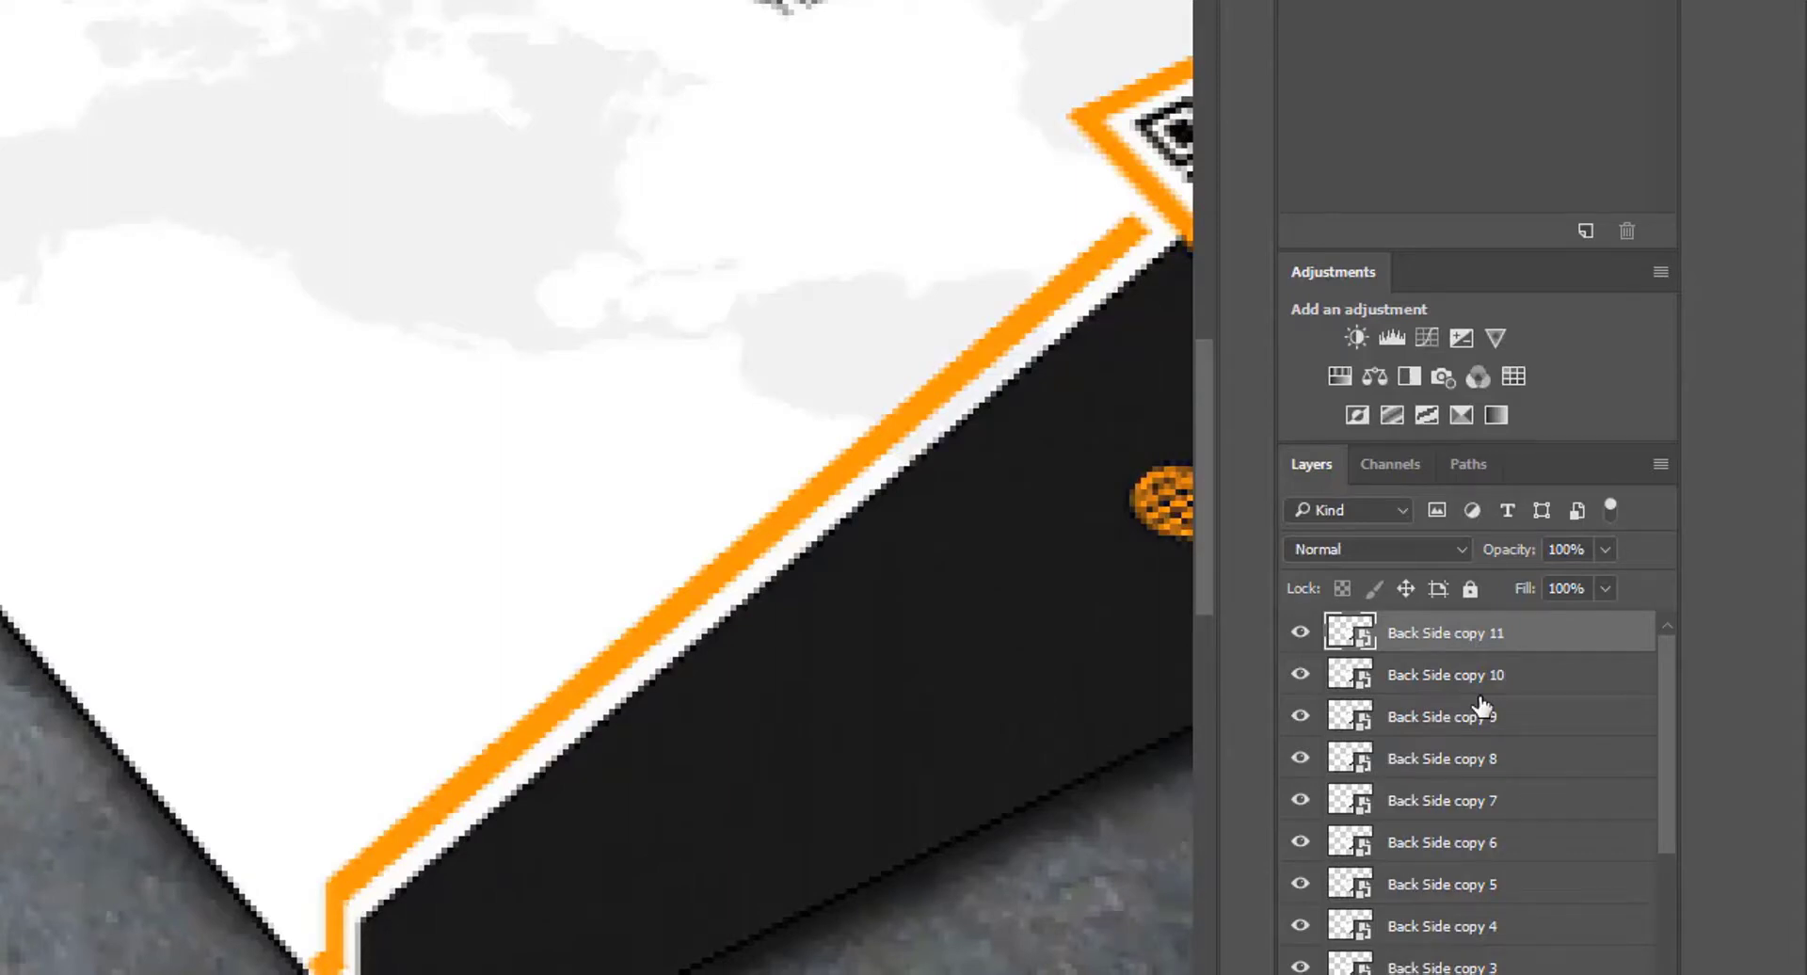
{"action": "key", "text": "alt+Up"}
{"action": "key", "text": "alt+Up"}
{"action": "key", "text": "alt+Up"}
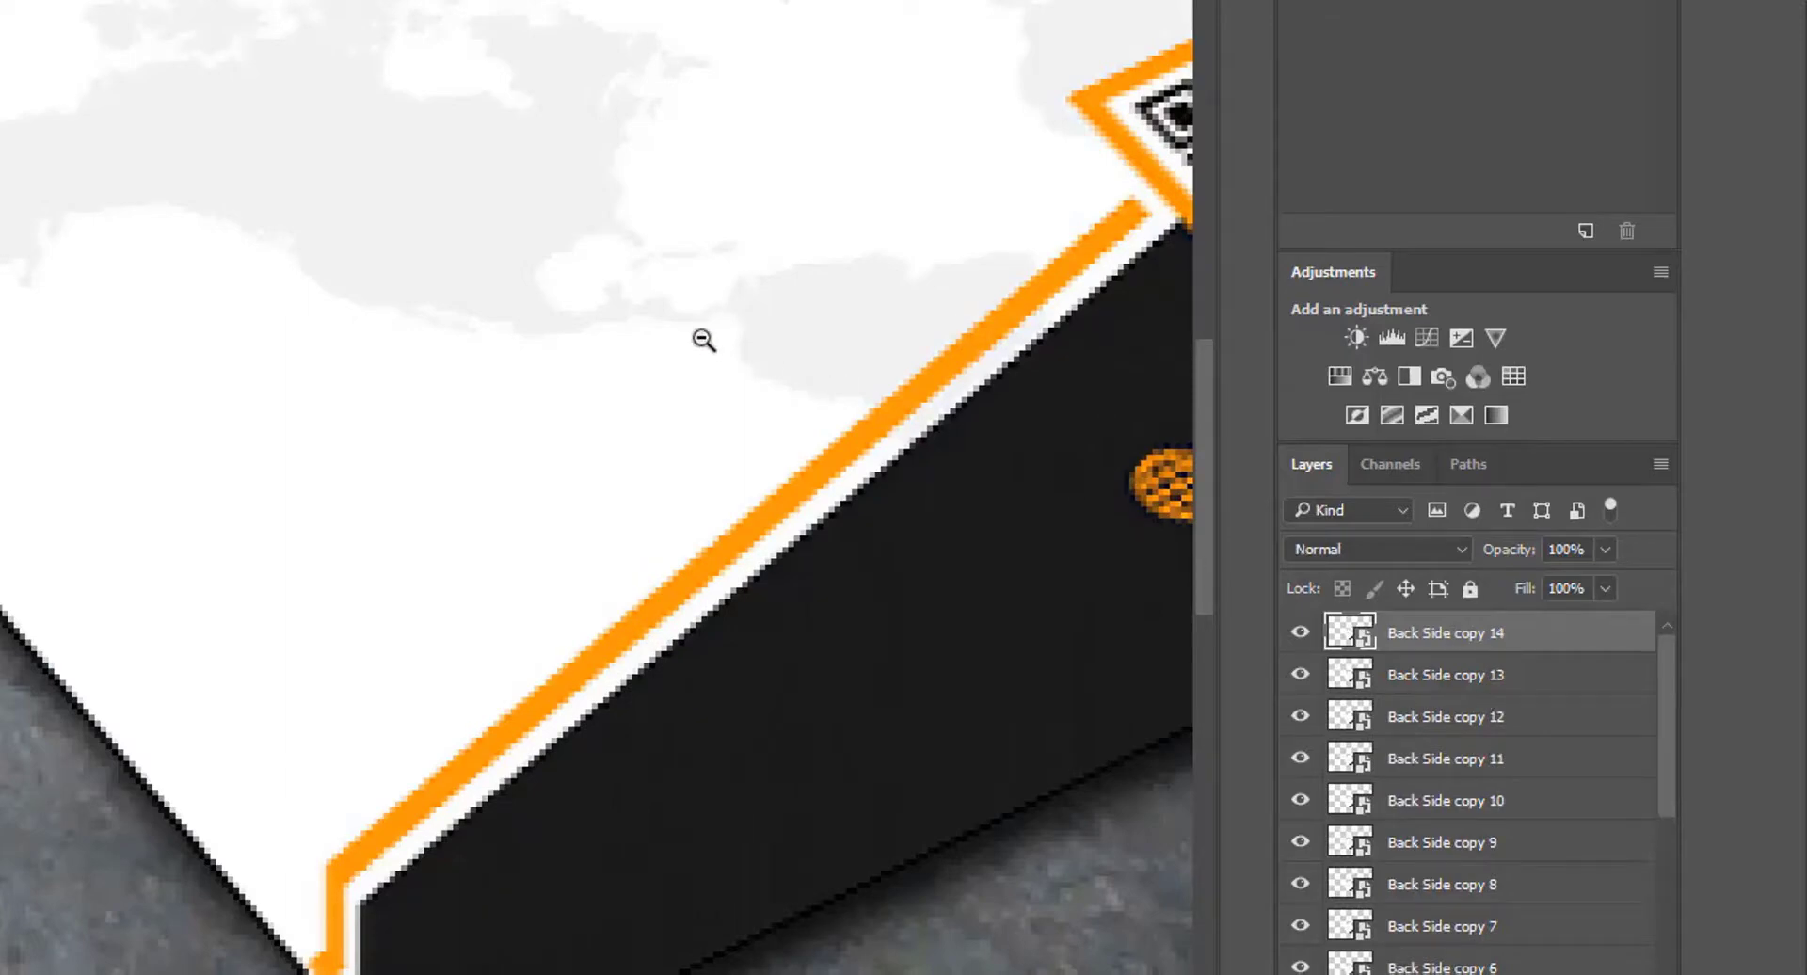
{"action": "left_click", "coordinate": [634, 337], "text": "alt"}
{"action": "left_click", "coordinate": [633, 337], "text": "alt"}
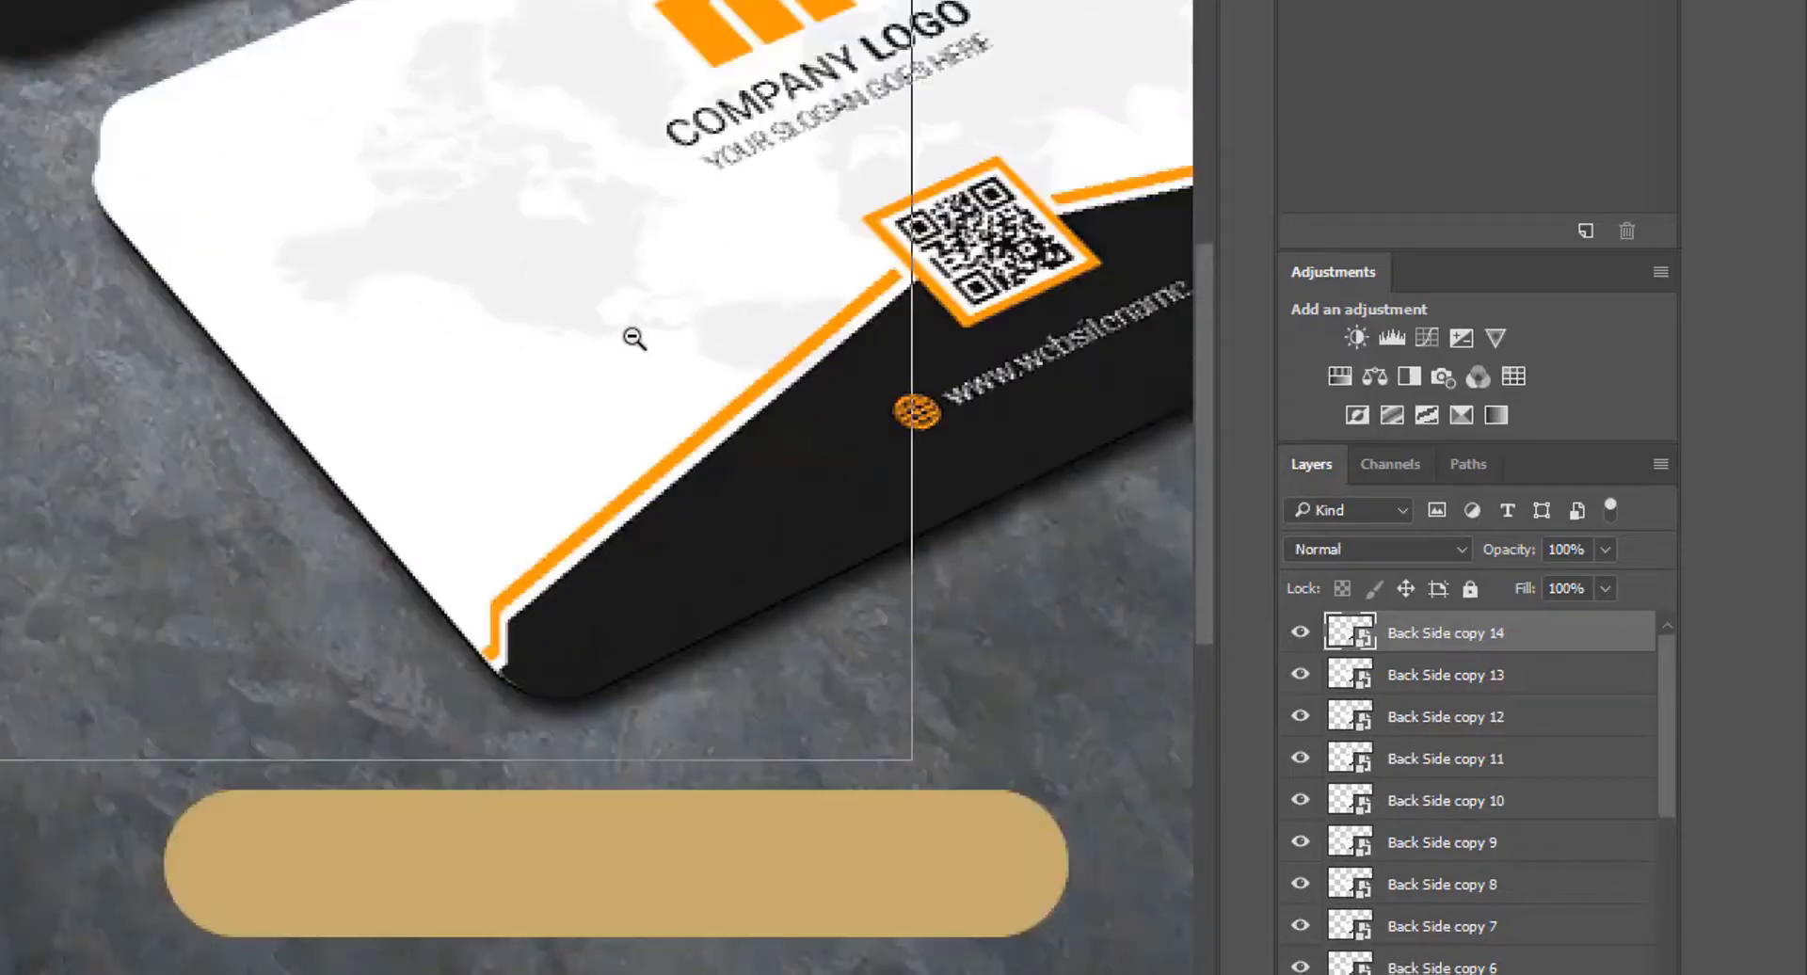
{"action": "left_click", "coordinate": [634, 337], "text": "alt"}
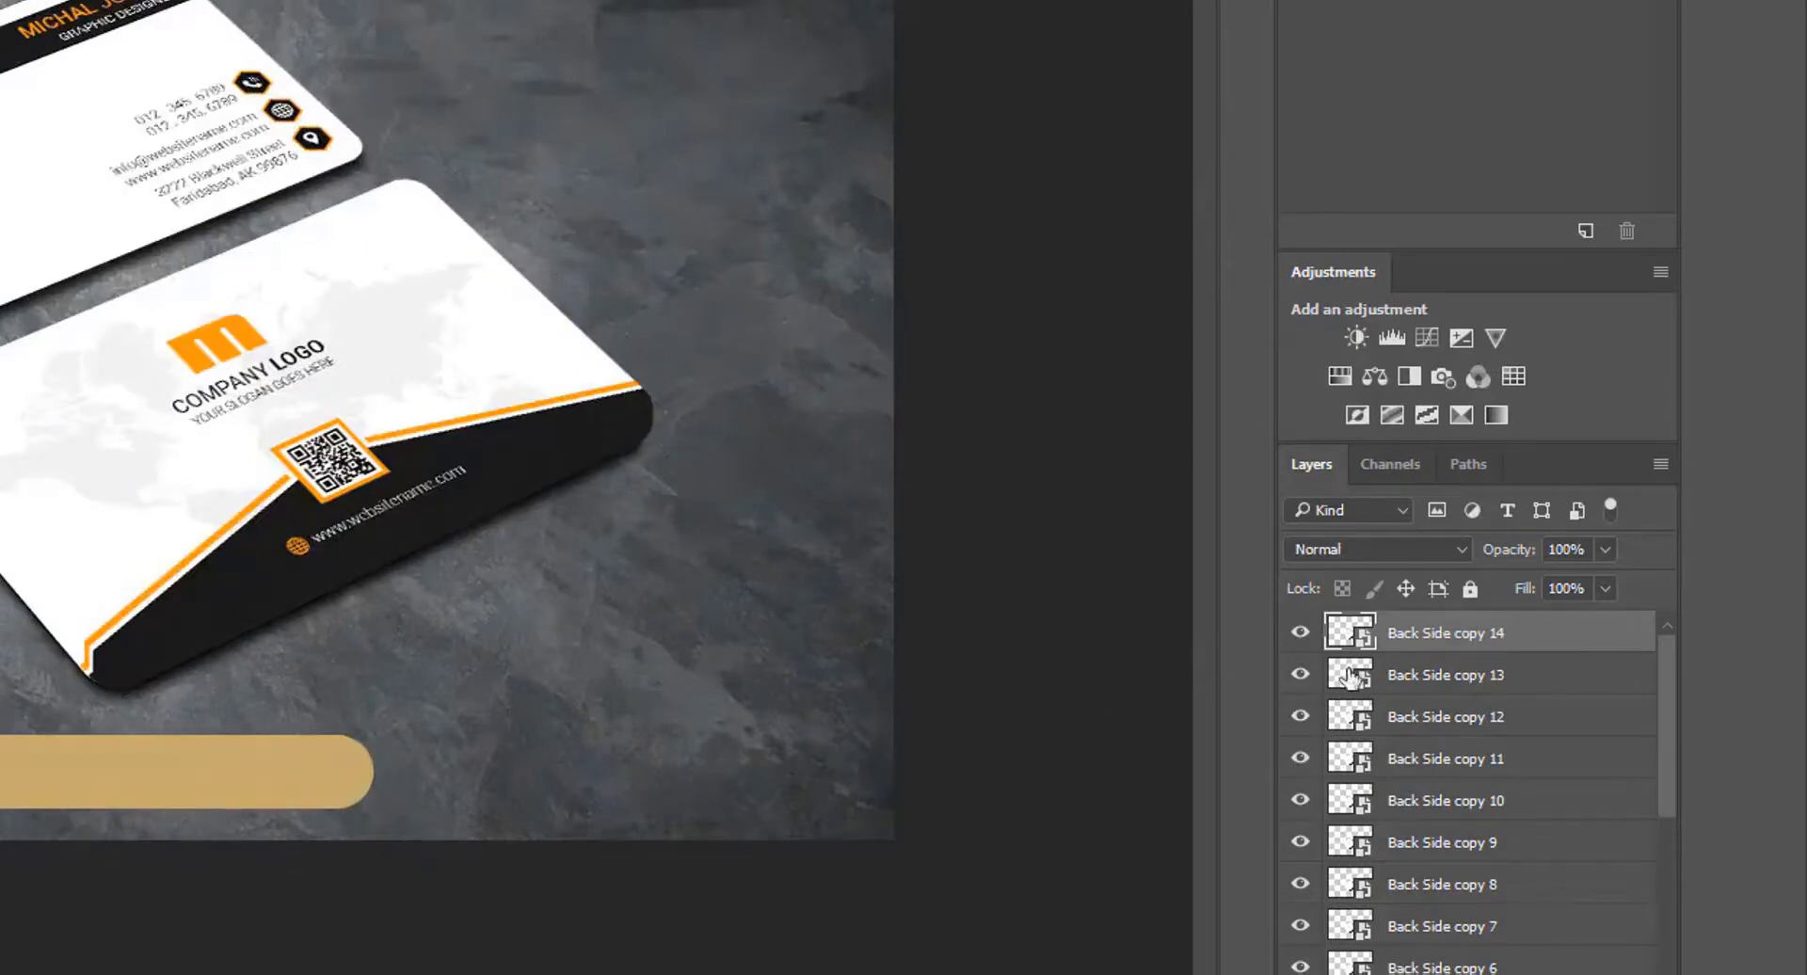
Step: Add a Multiply drop shadow to the topmost back card copy, with 35% opacity, 1 px distance, 1% spread and 2 px size
{"action": "double_click", "coordinate": [1632, 645]}
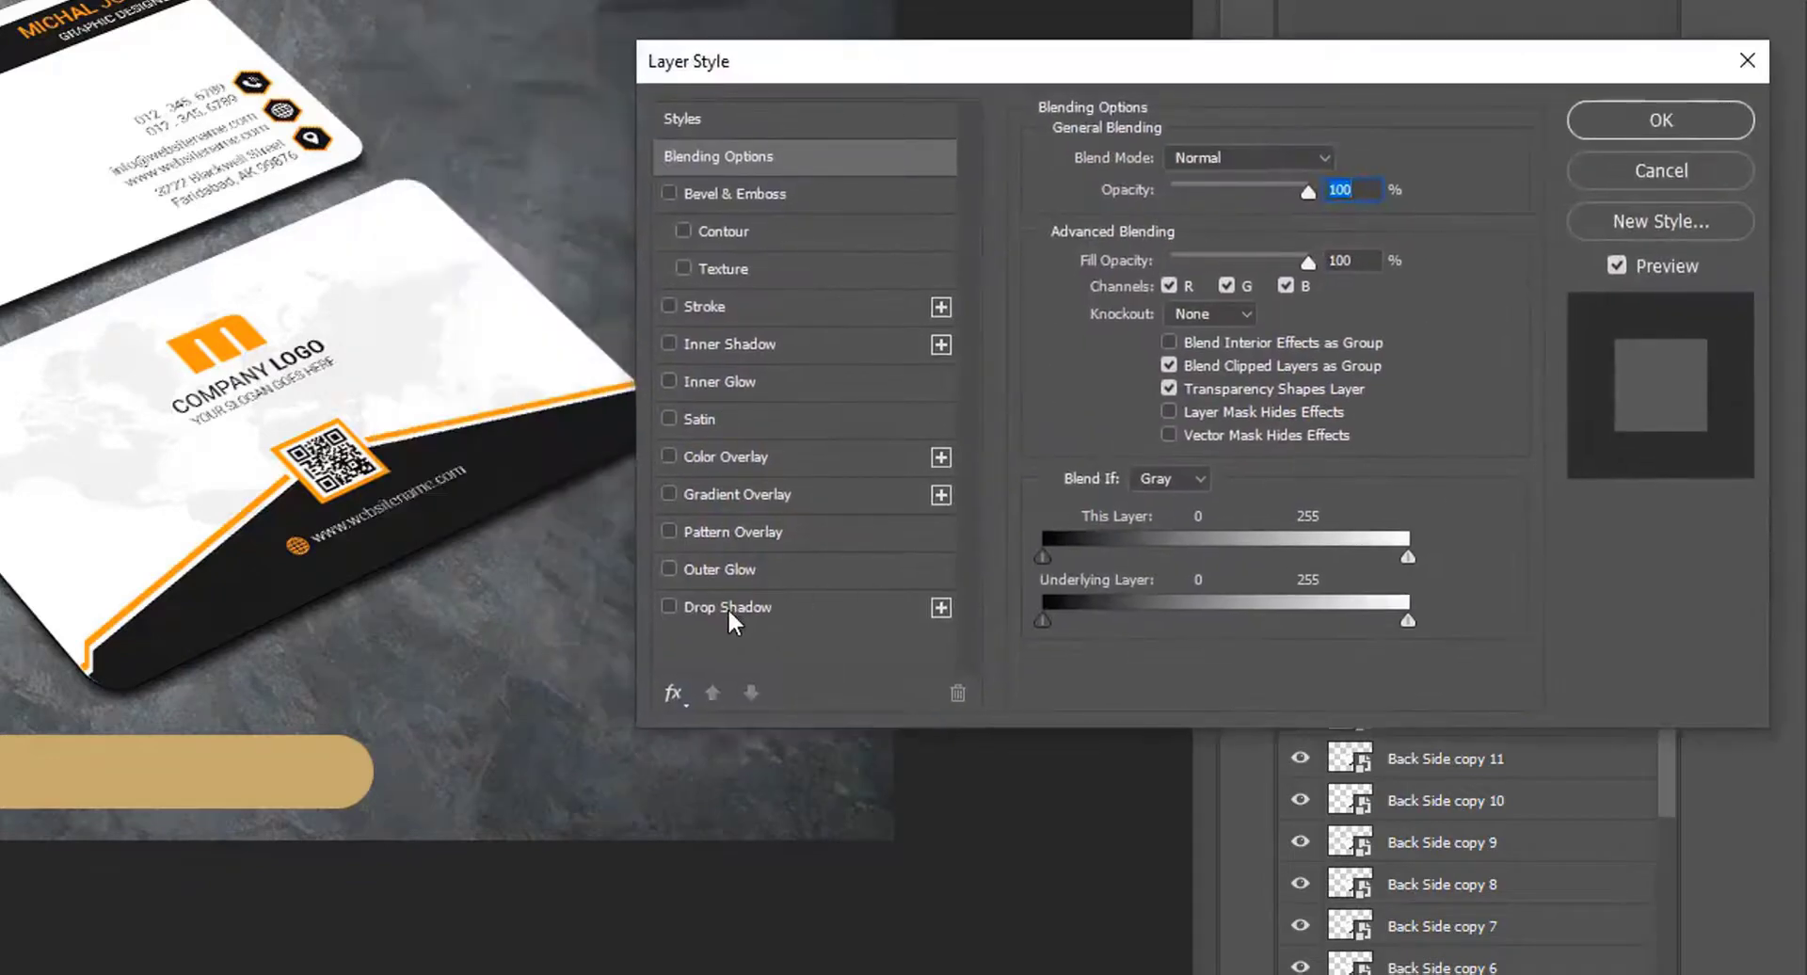
{"action": "left_click", "coordinate": [726, 607]}
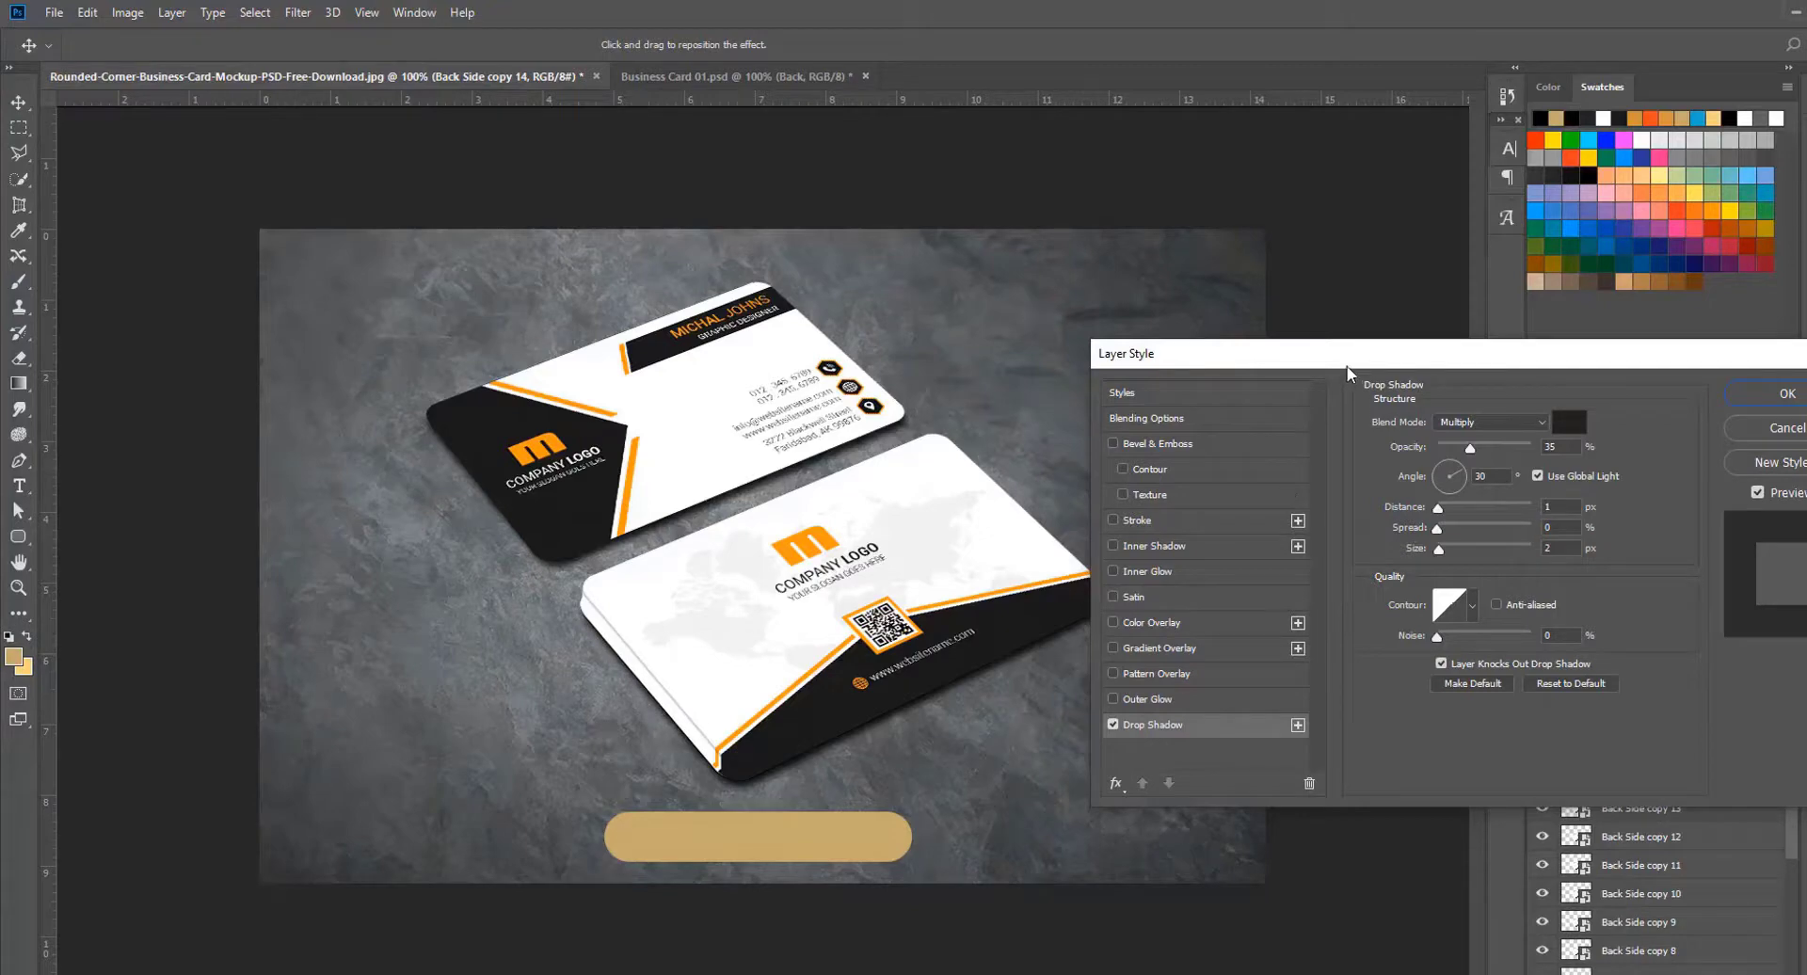
{"action": "left_click_drag", "start_coordinate": [1347, 366], "coordinate": [1433, 406]}
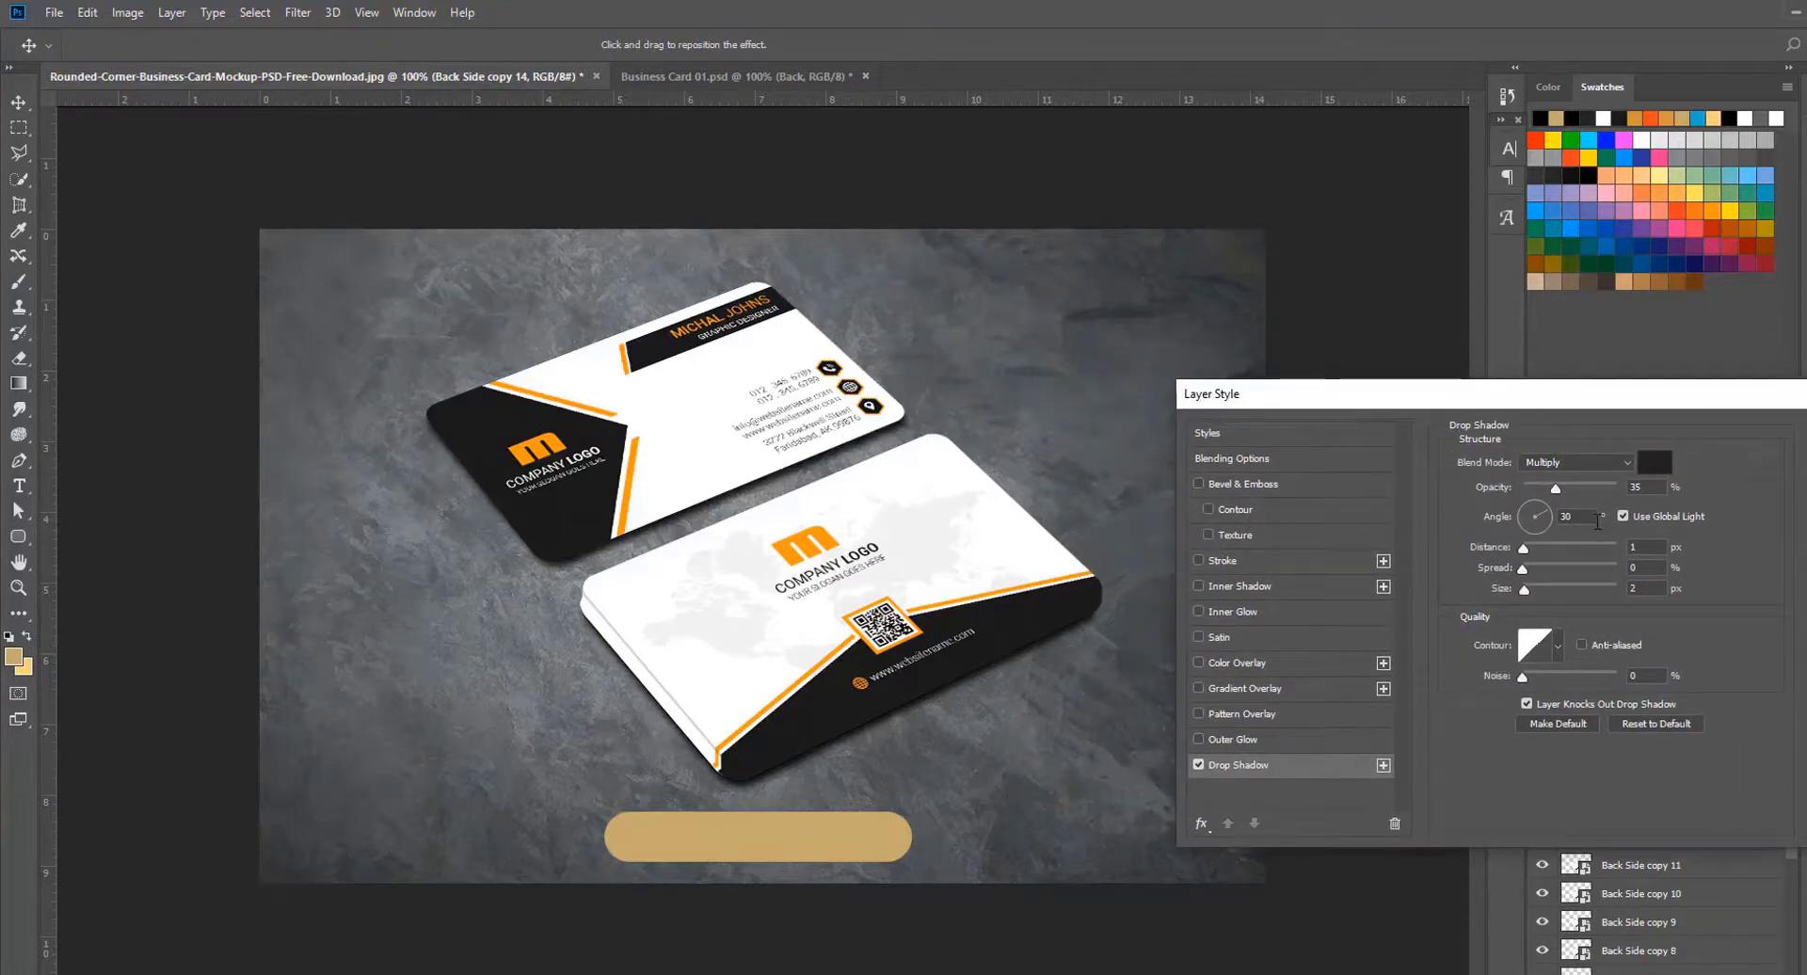
{"action": "left_click", "coordinate": [1654, 568]}
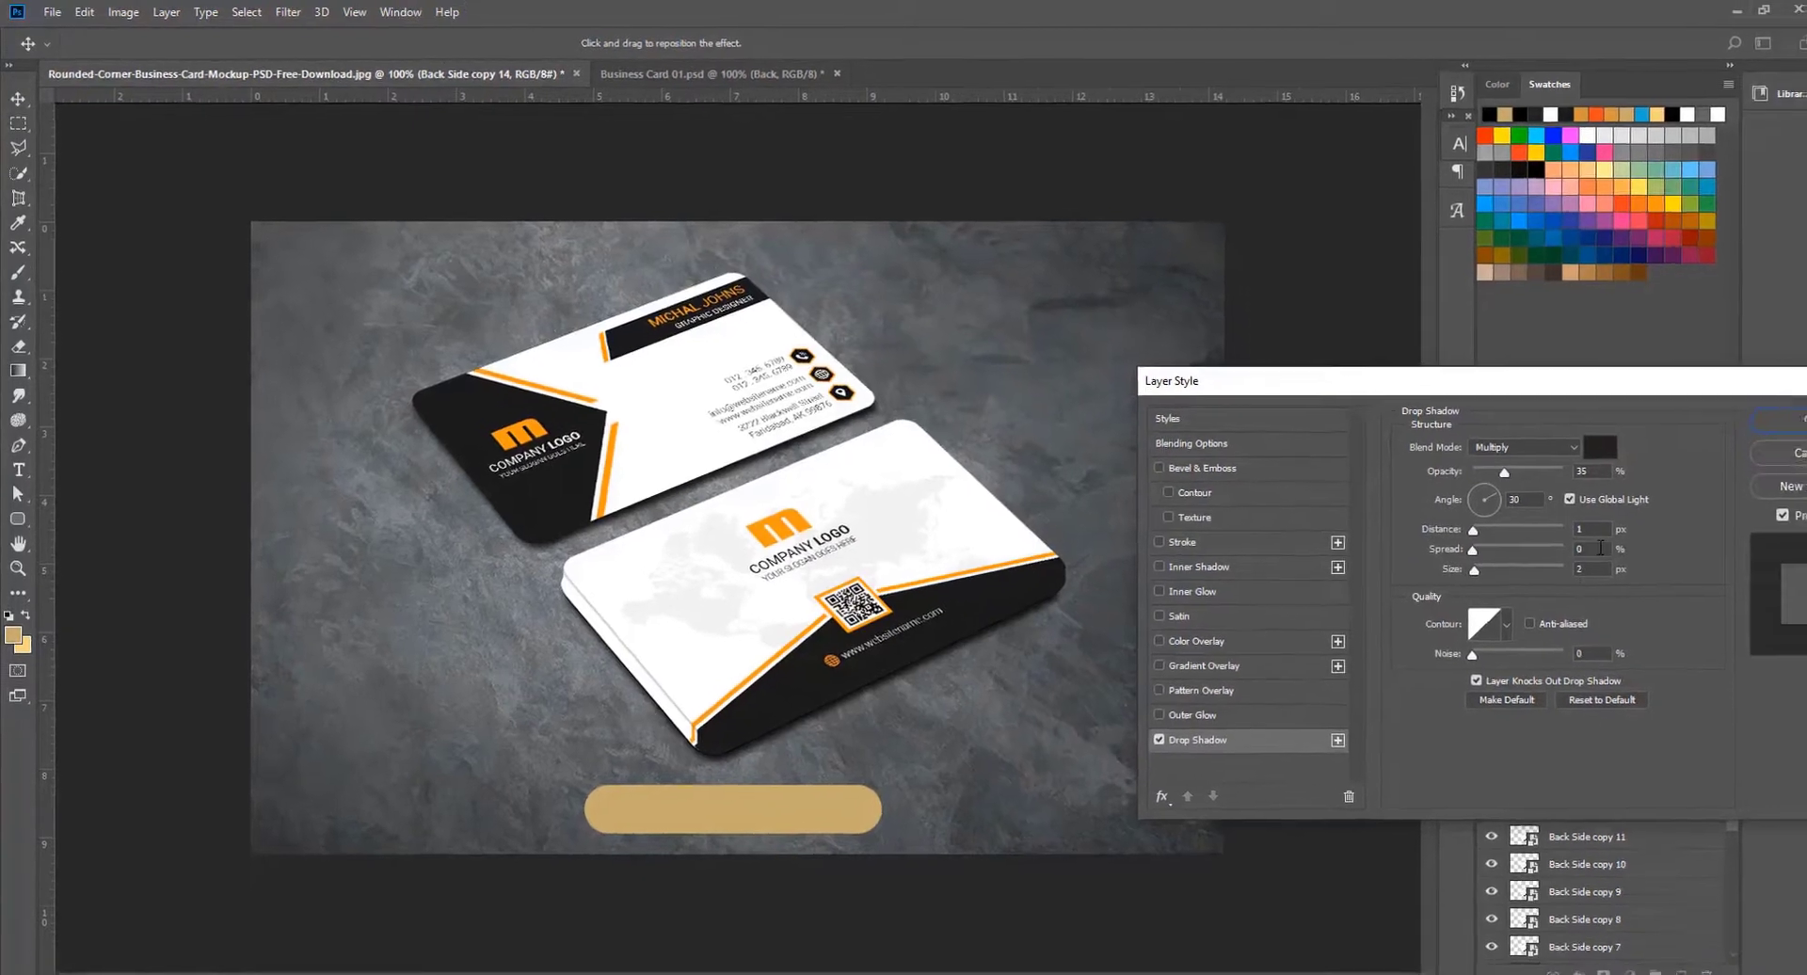
{"action": "key", "text": "Up"}
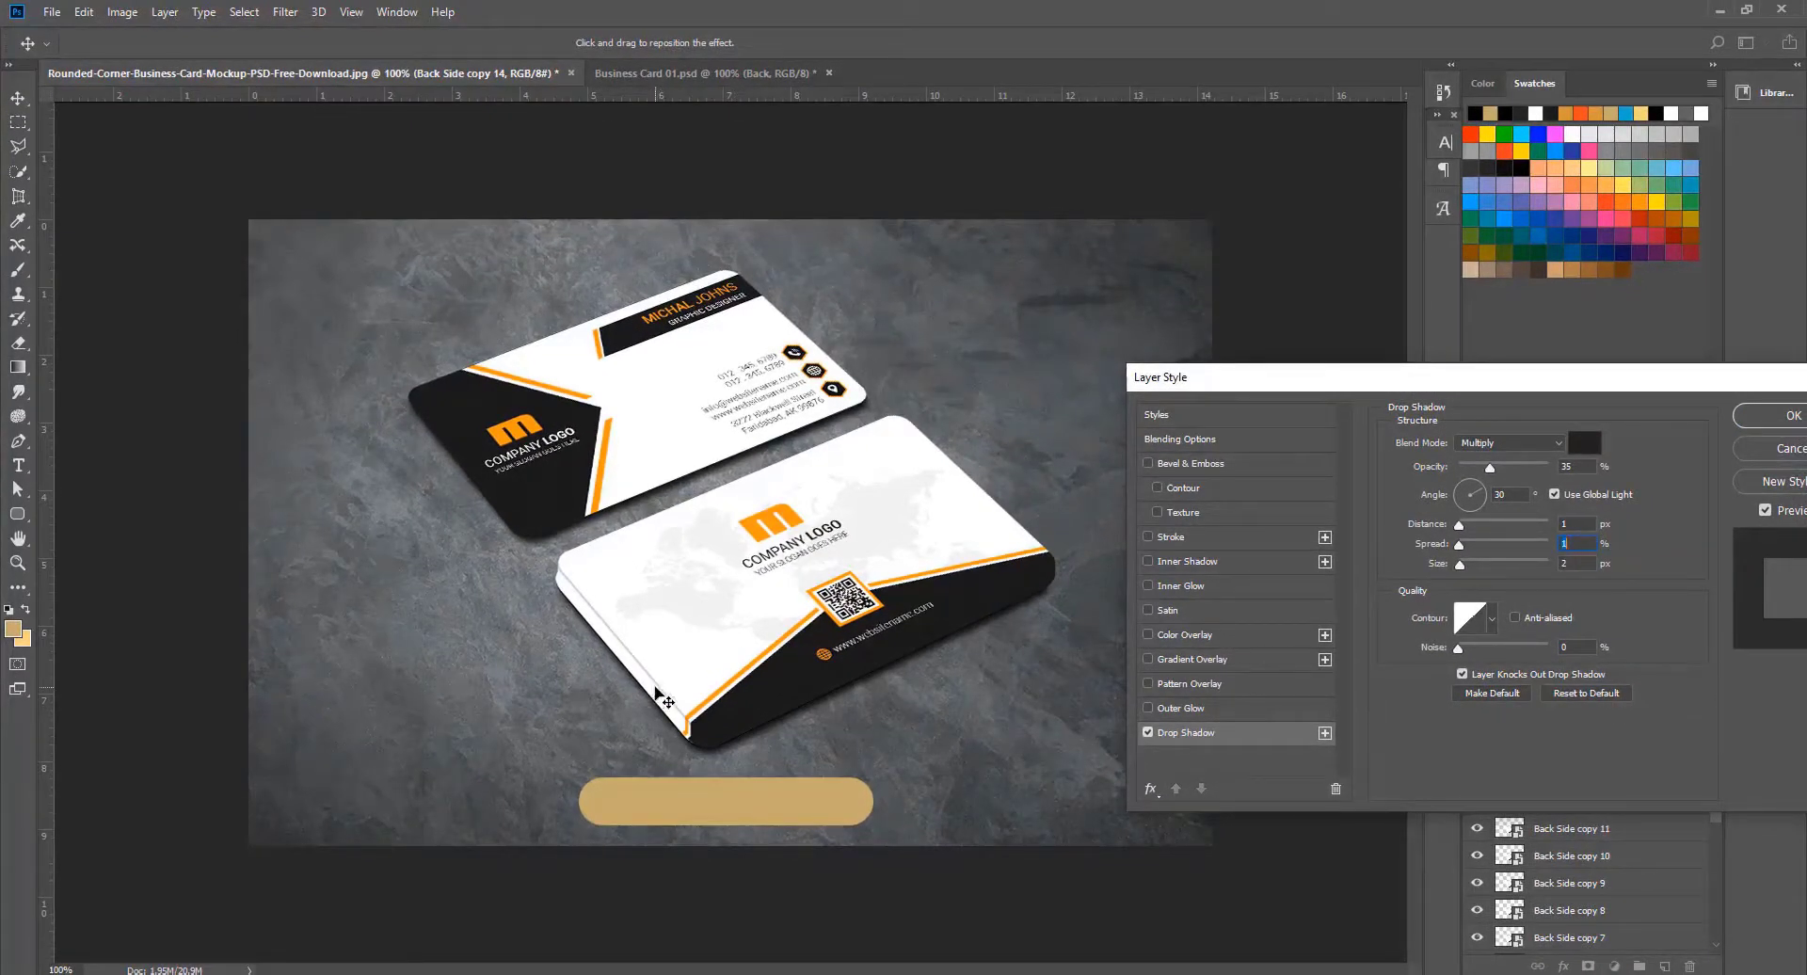
{"action": "left_click", "coordinate": [1755, 416]}
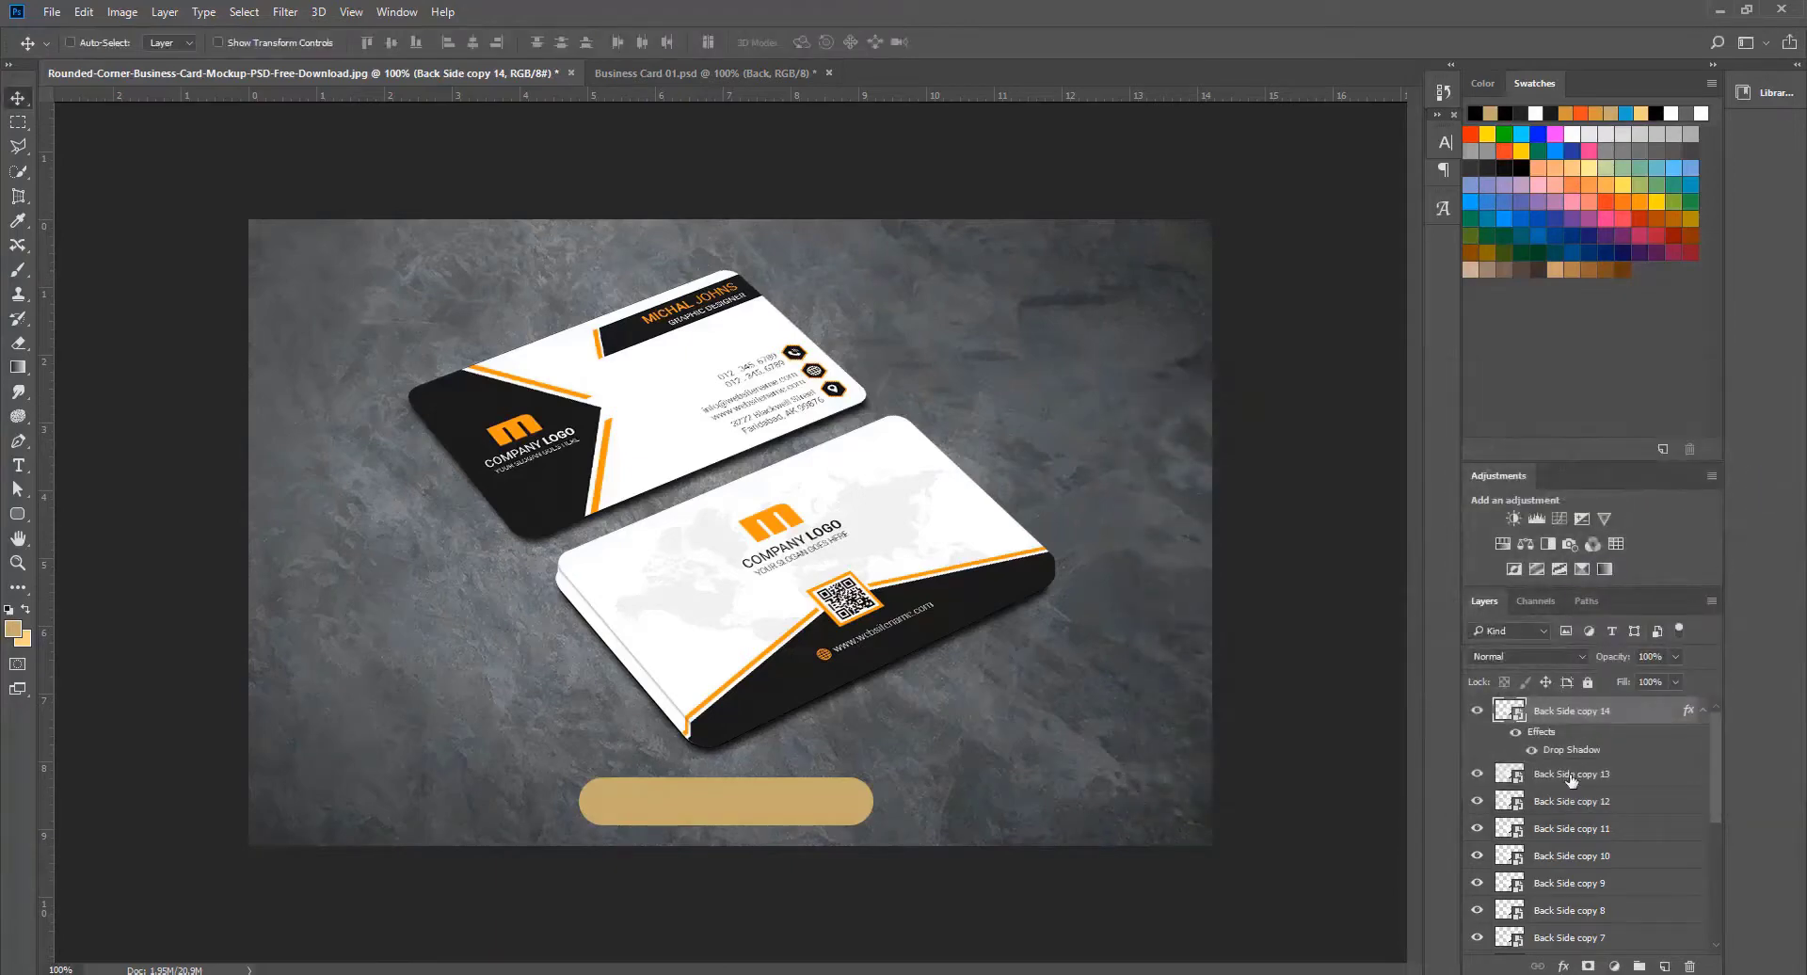
Step: Copy the top copy's layer style and paste it onto all the other Back Side copies, from copy 13 down to the first copy
{"action": "right_click", "coordinate": [1640, 714]}
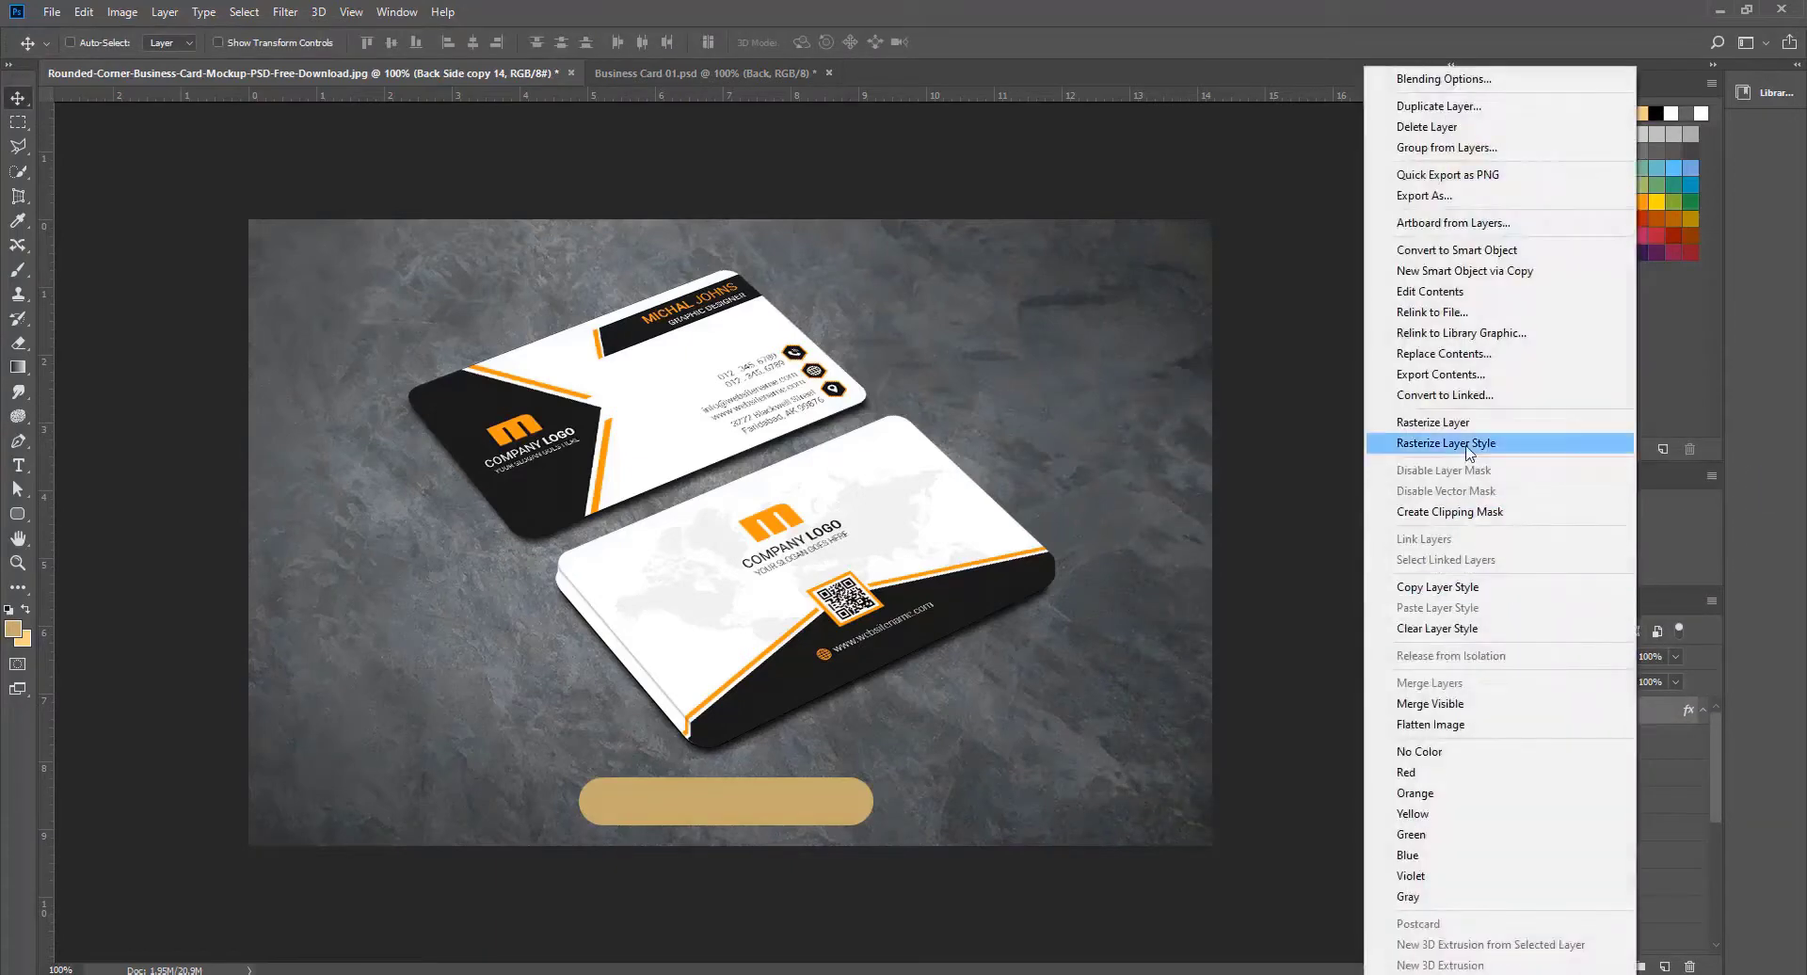
{"action": "left_click", "coordinate": [1457, 588]}
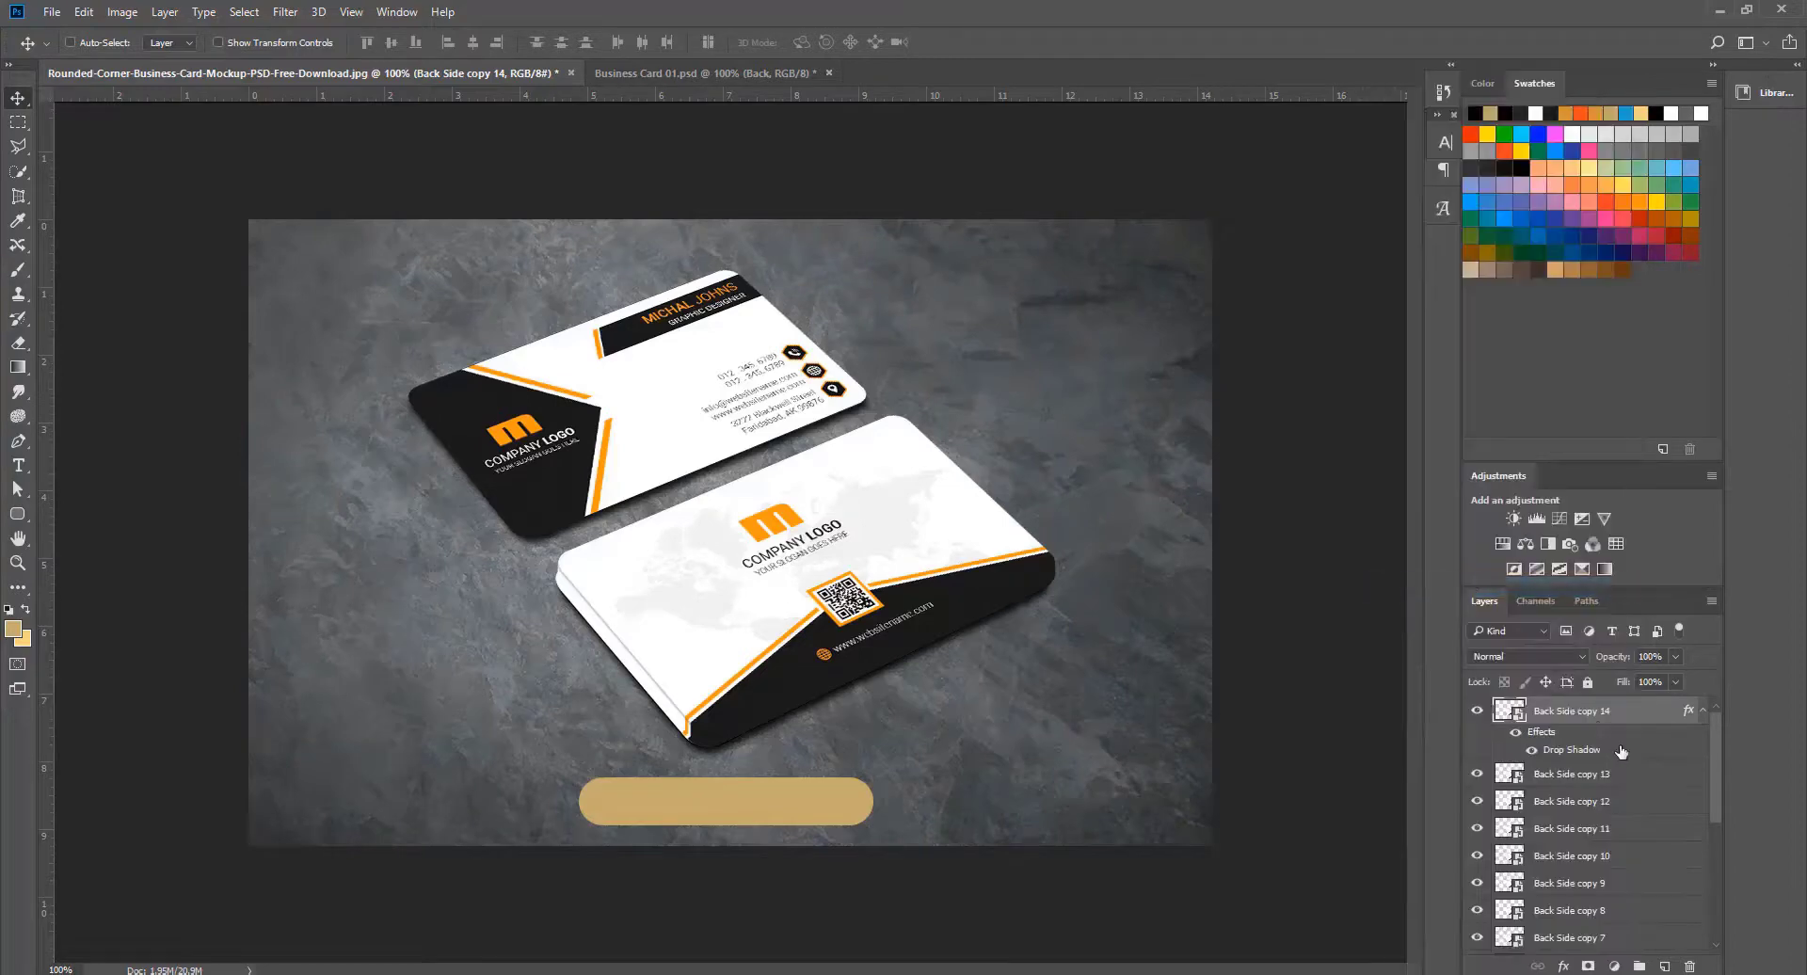
{"action": "scroll", "coordinate": [1633, 772], "scroll_direction": "down", "scroll_amount": 3}
{"action": "scroll", "coordinate": [1643, 773], "scroll_direction": "up", "scroll_amount": 2}
{"action": "left_click", "coordinate": [1647, 794]}
{"action": "scroll", "coordinate": [1647, 794], "scroll_direction": "down", "scroll_amount": 5}
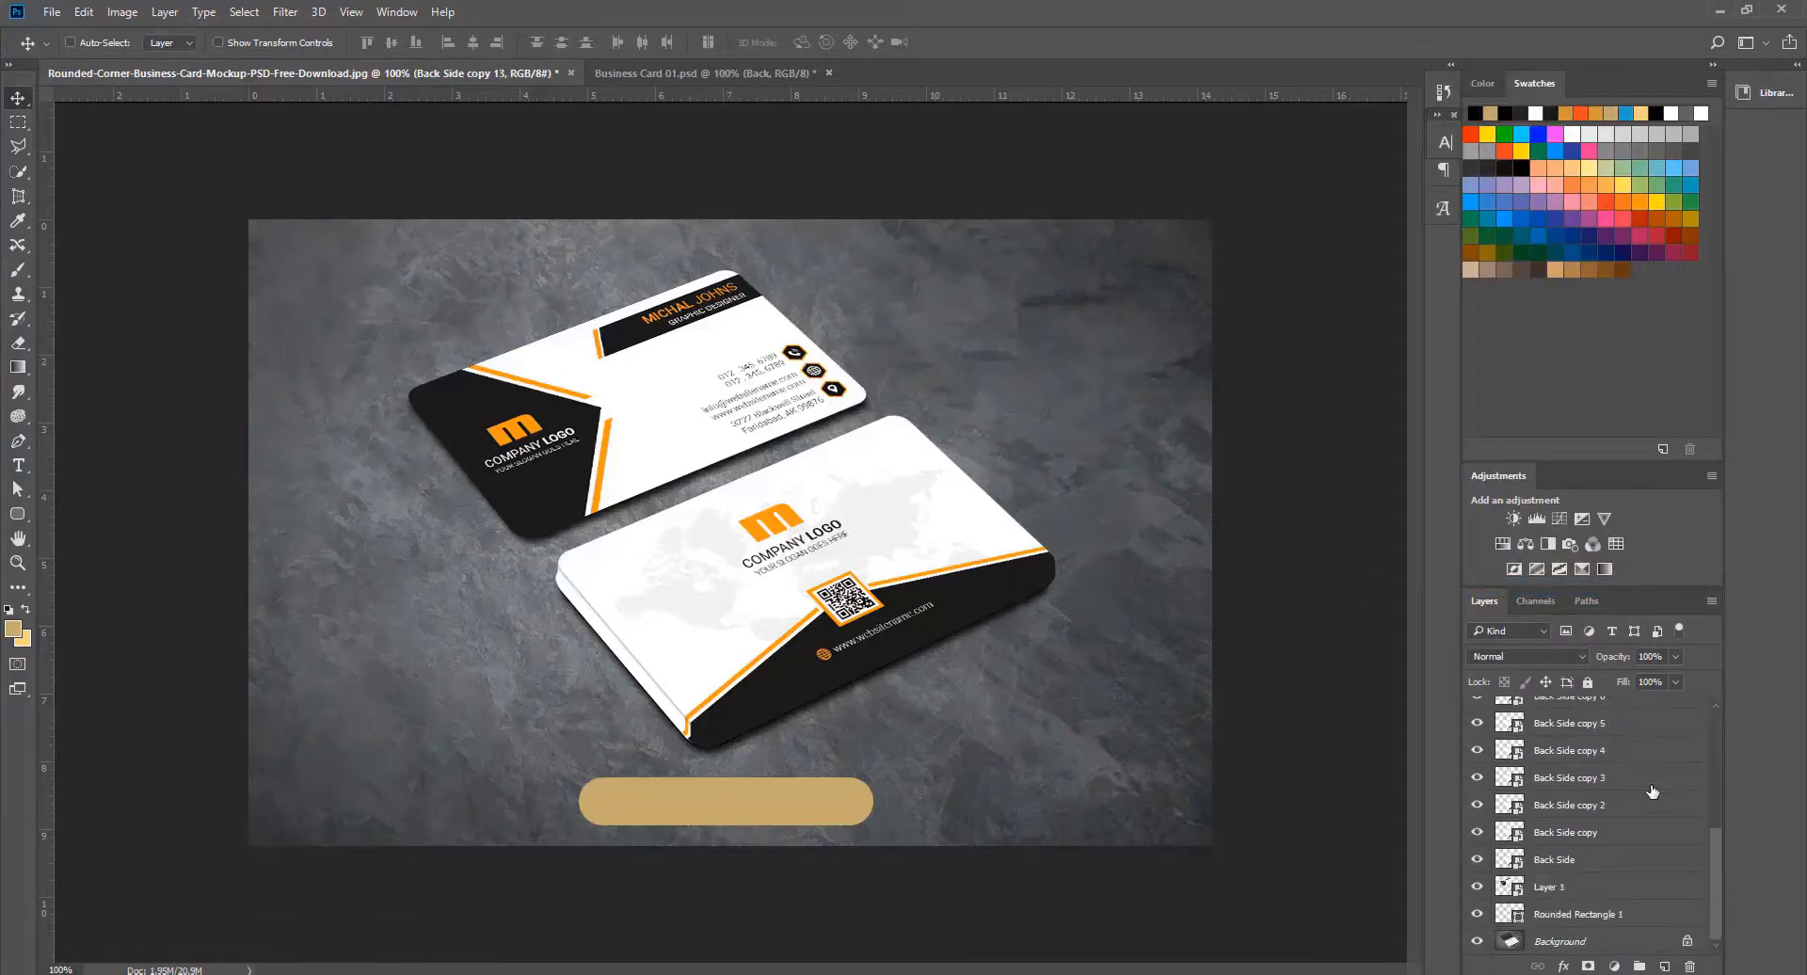
{"action": "left_click", "coordinate": [1634, 887], "text": "shift"}
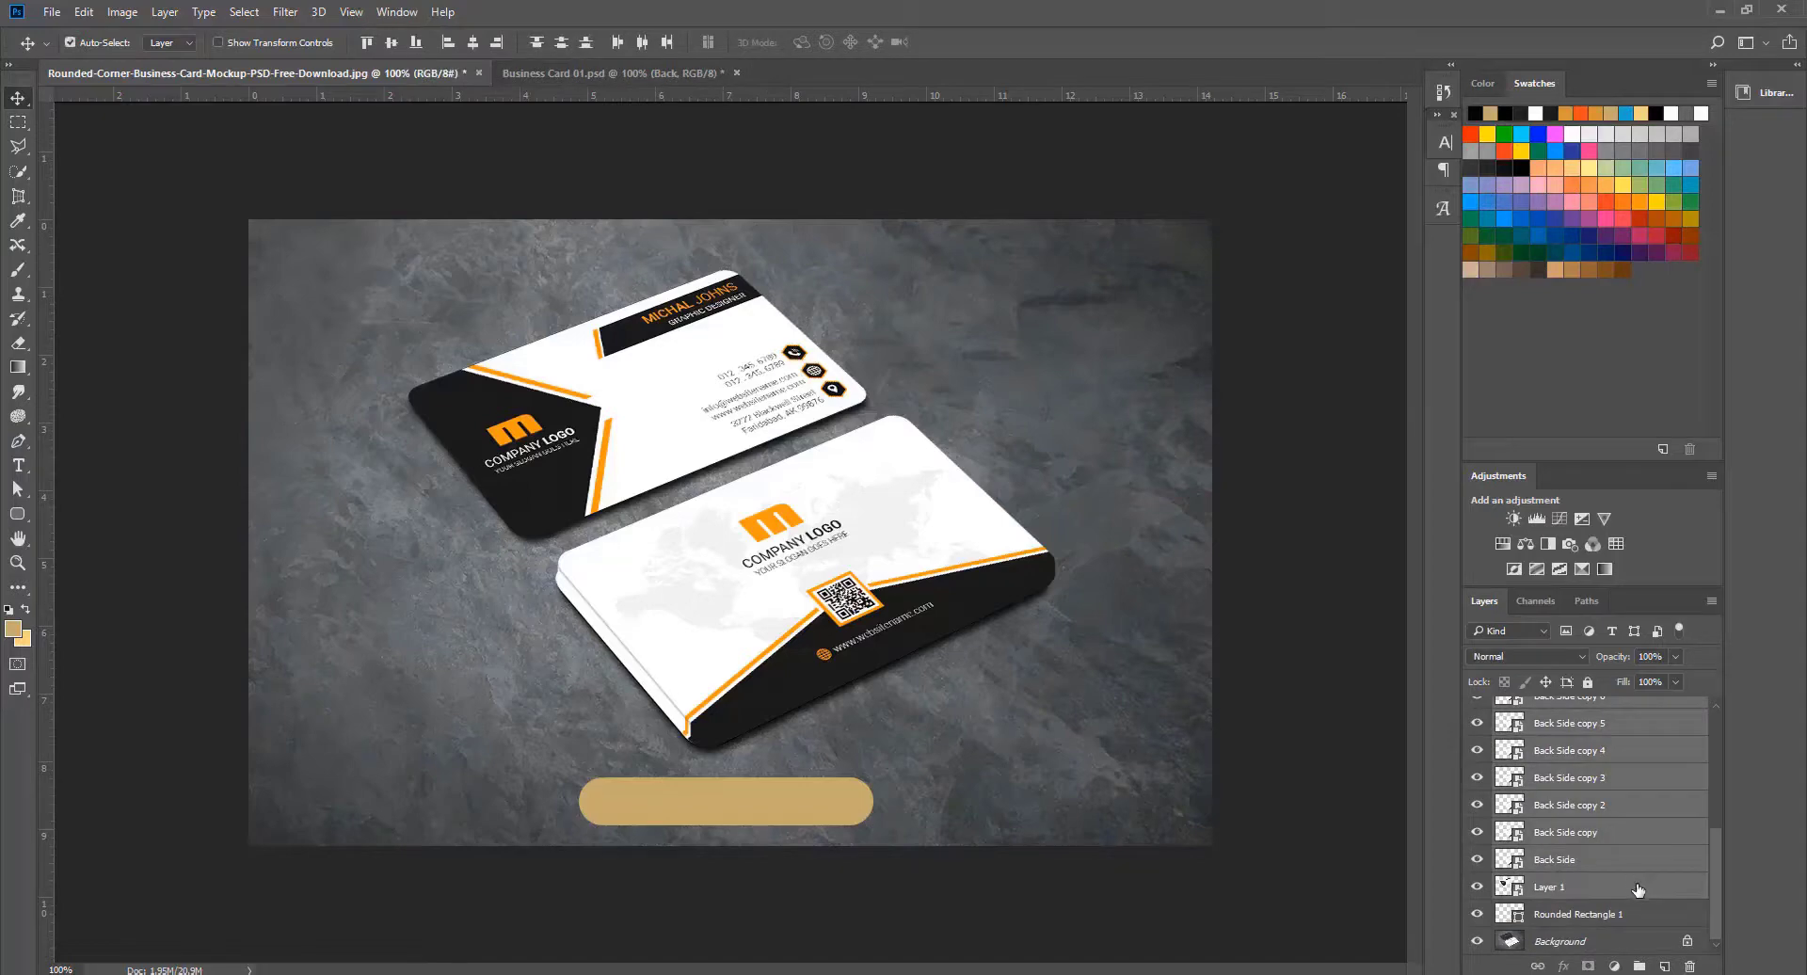
{"action": "left_click", "coordinate": [1637, 887], "text": "ctrl"}
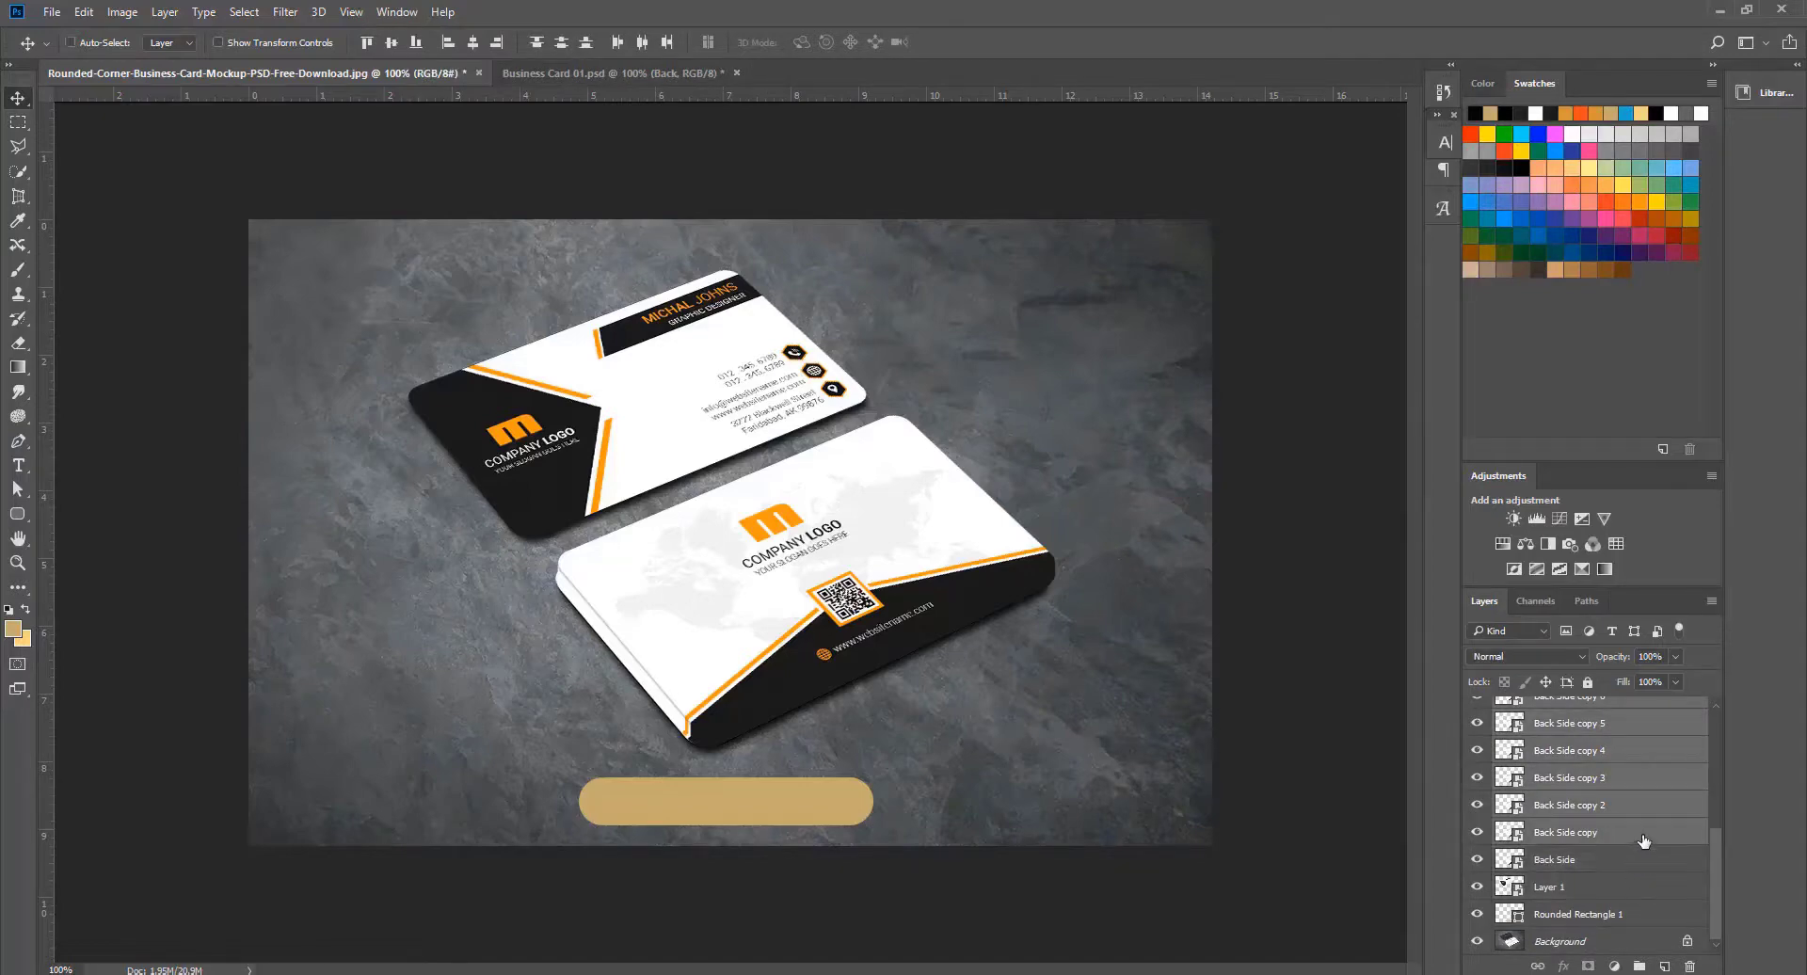
{"action": "right_click", "coordinate": [1642, 842]}
{"action": "left_click", "coordinate": [1464, 607]}
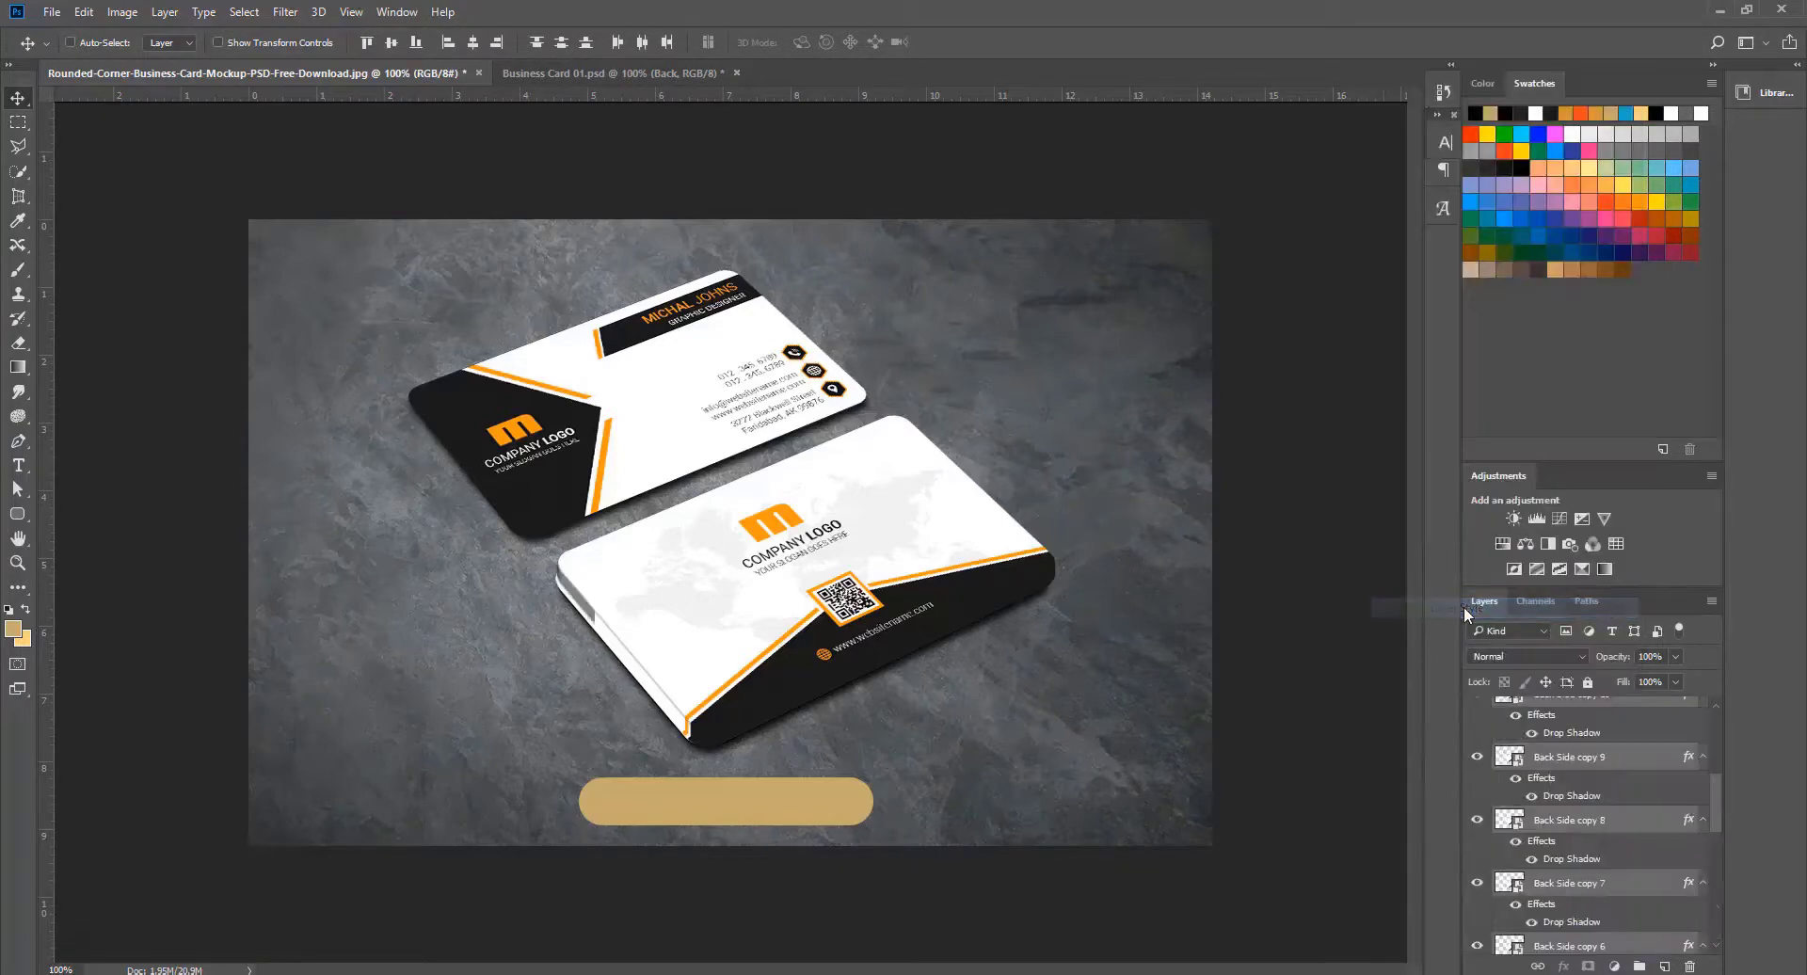
Step: Check the shadows on the back card's stacked edge, keep the top copy's layer style as is, and nudge that copy slightly
{"action": "key", "text": "z"}
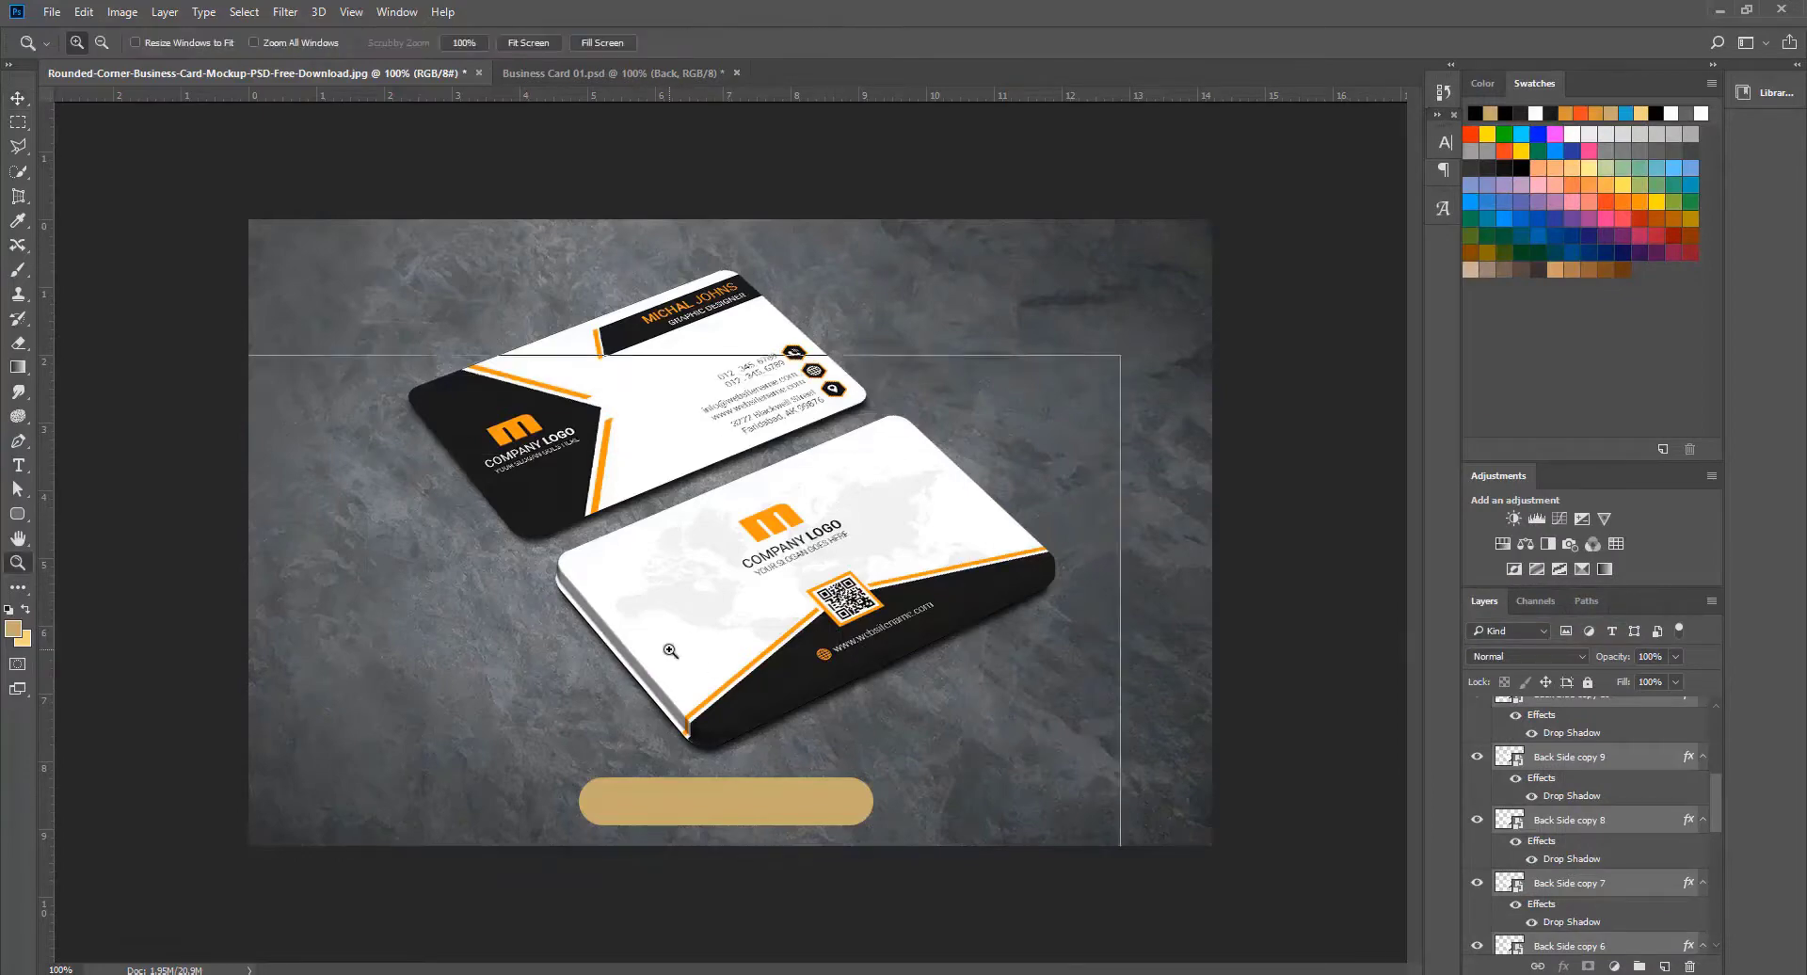
{"action": "left_click", "coordinate": [667, 645]}
{"action": "left_click", "coordinate": [636, 667]}
{"action": "key", "text": "v"}
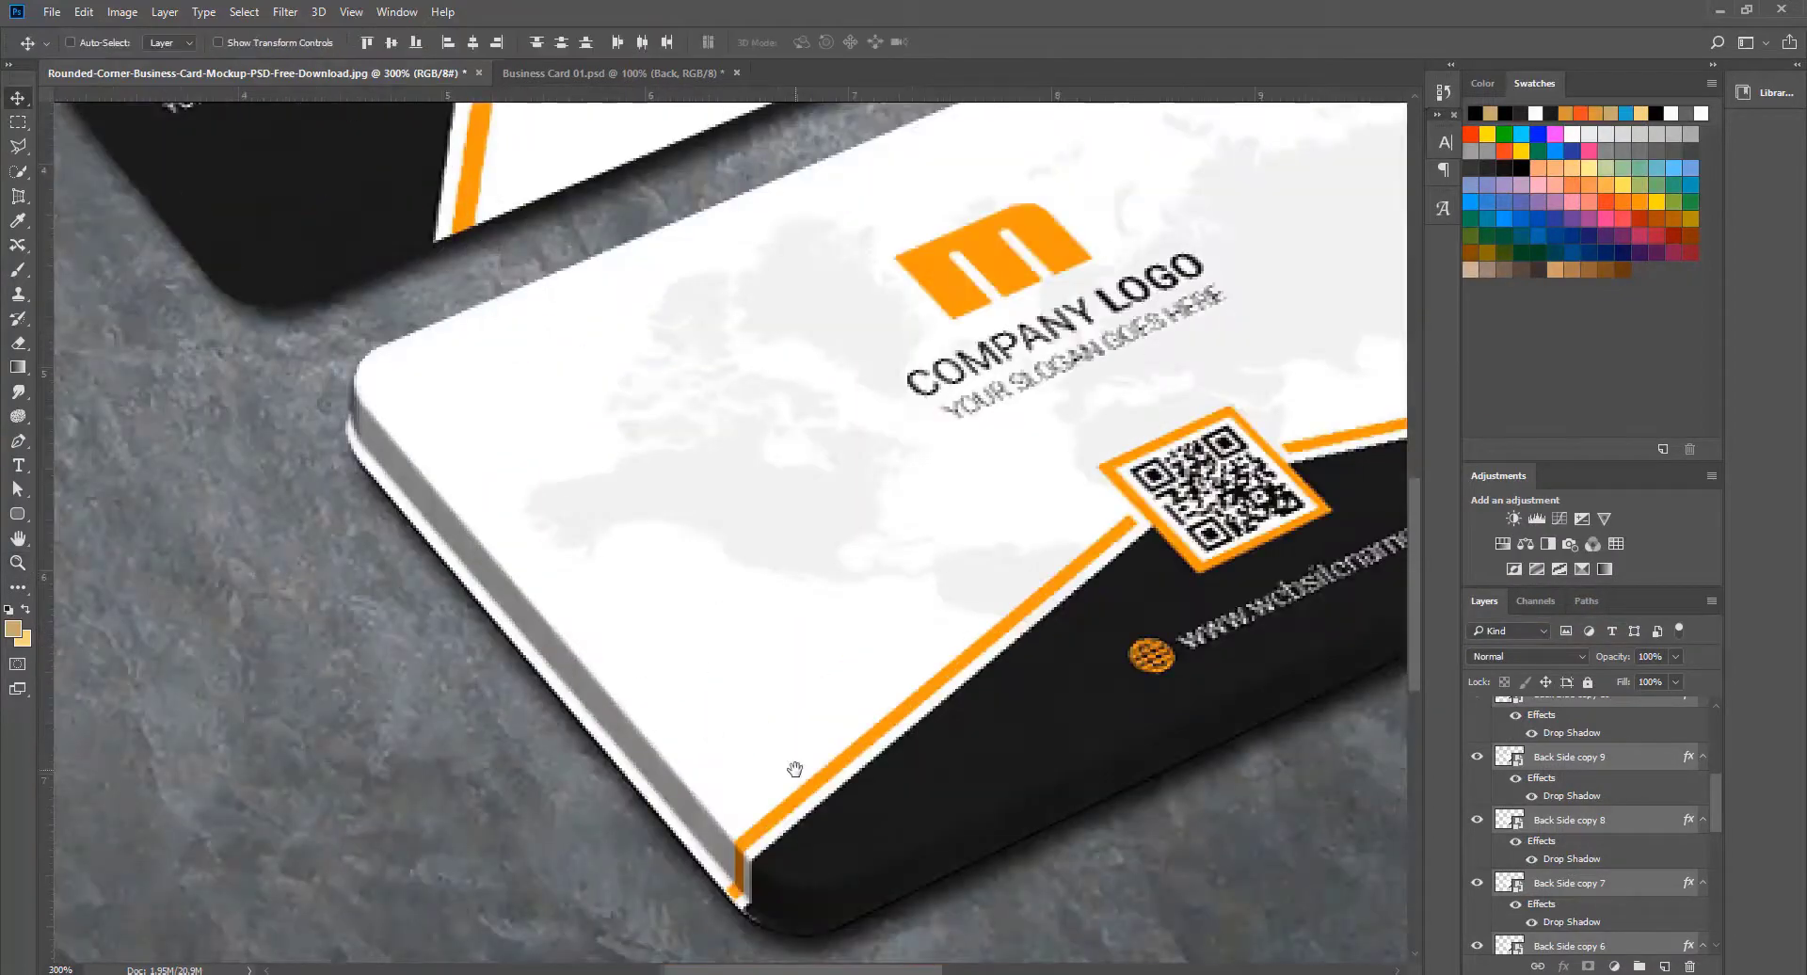
{"action": "left_click_drag", "start_coordinate": [795, 768], "coordinate": [679, 597]}
{"action": "scroll", "coordinate": [1647, 799], "scroll_direction": "up", "scroll_amount": 5}
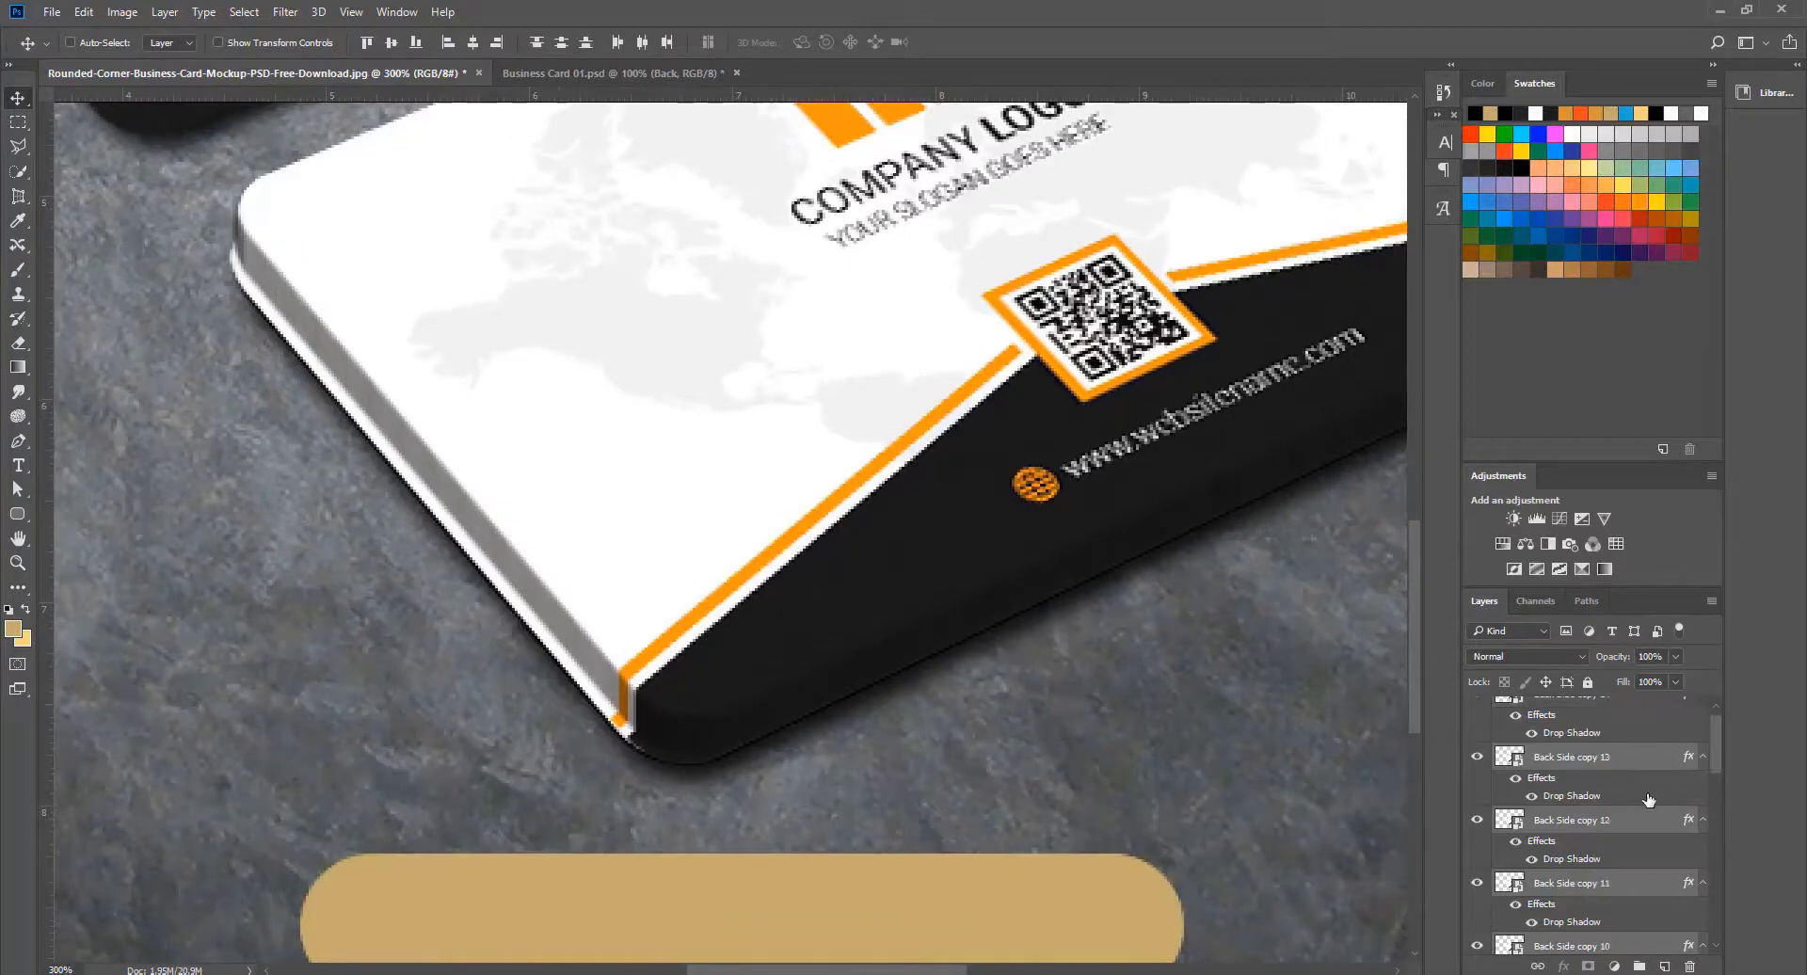
{"action": "left_click", "coordinate": [1688, 719]}
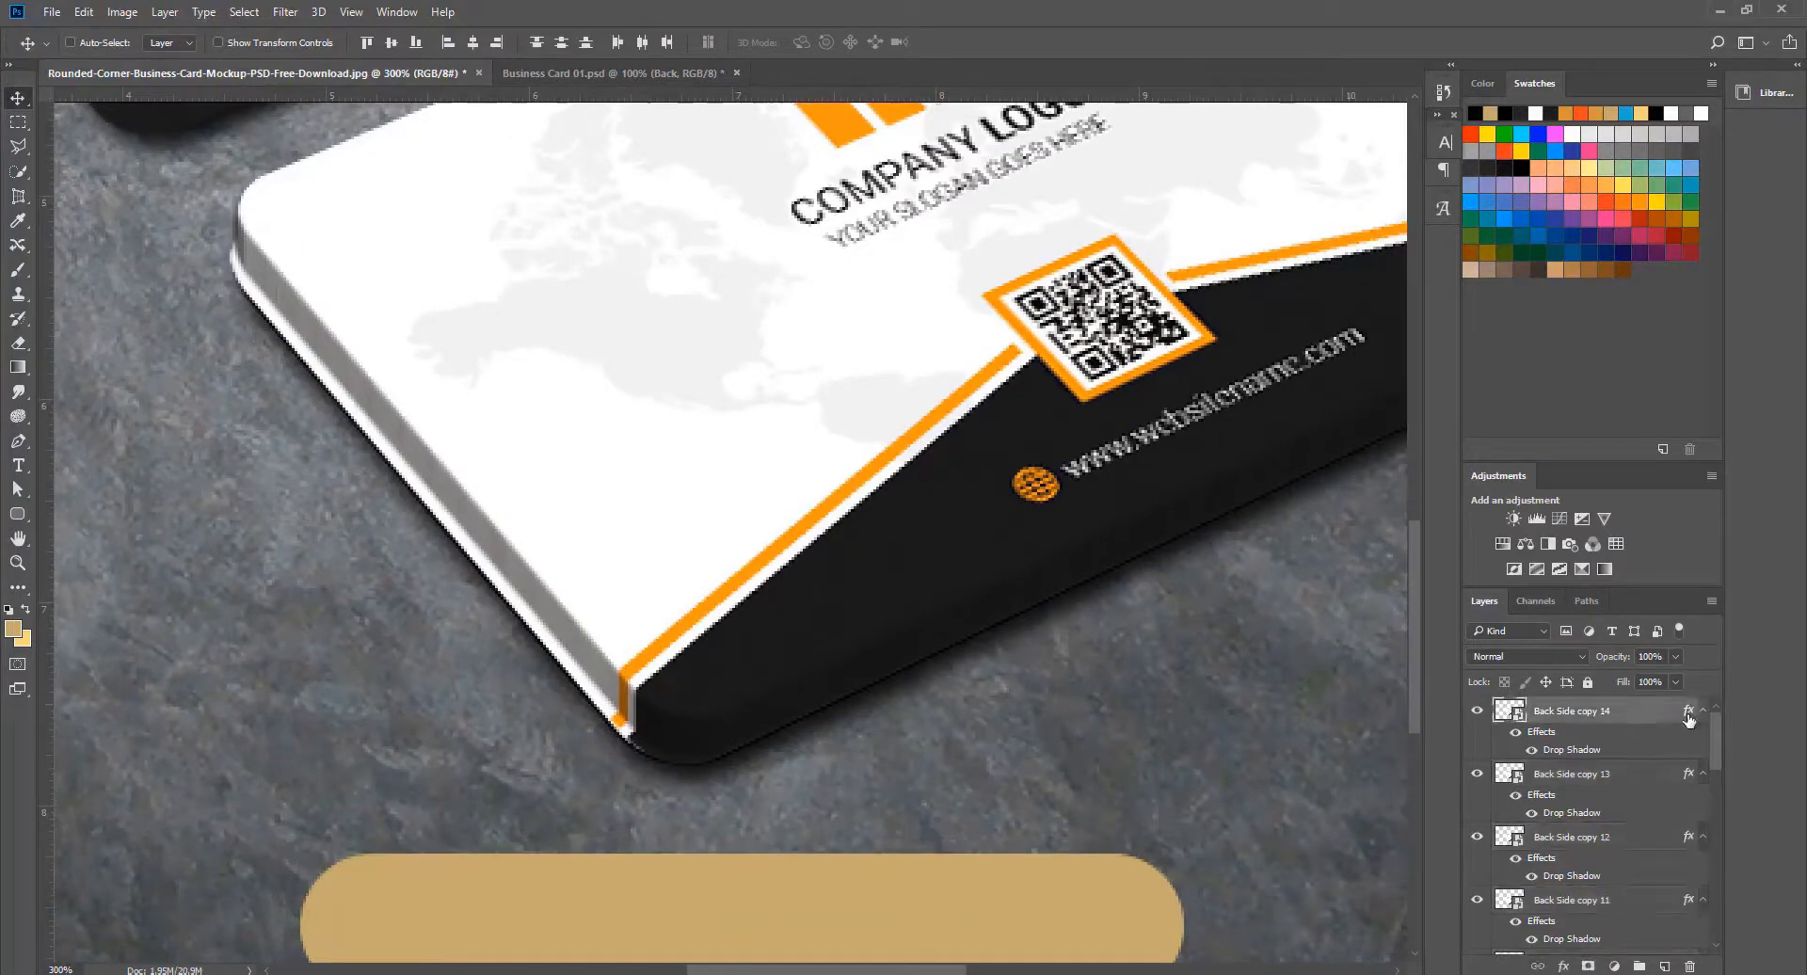
{"action": "double_click", "coordinate": [1690, 720]}
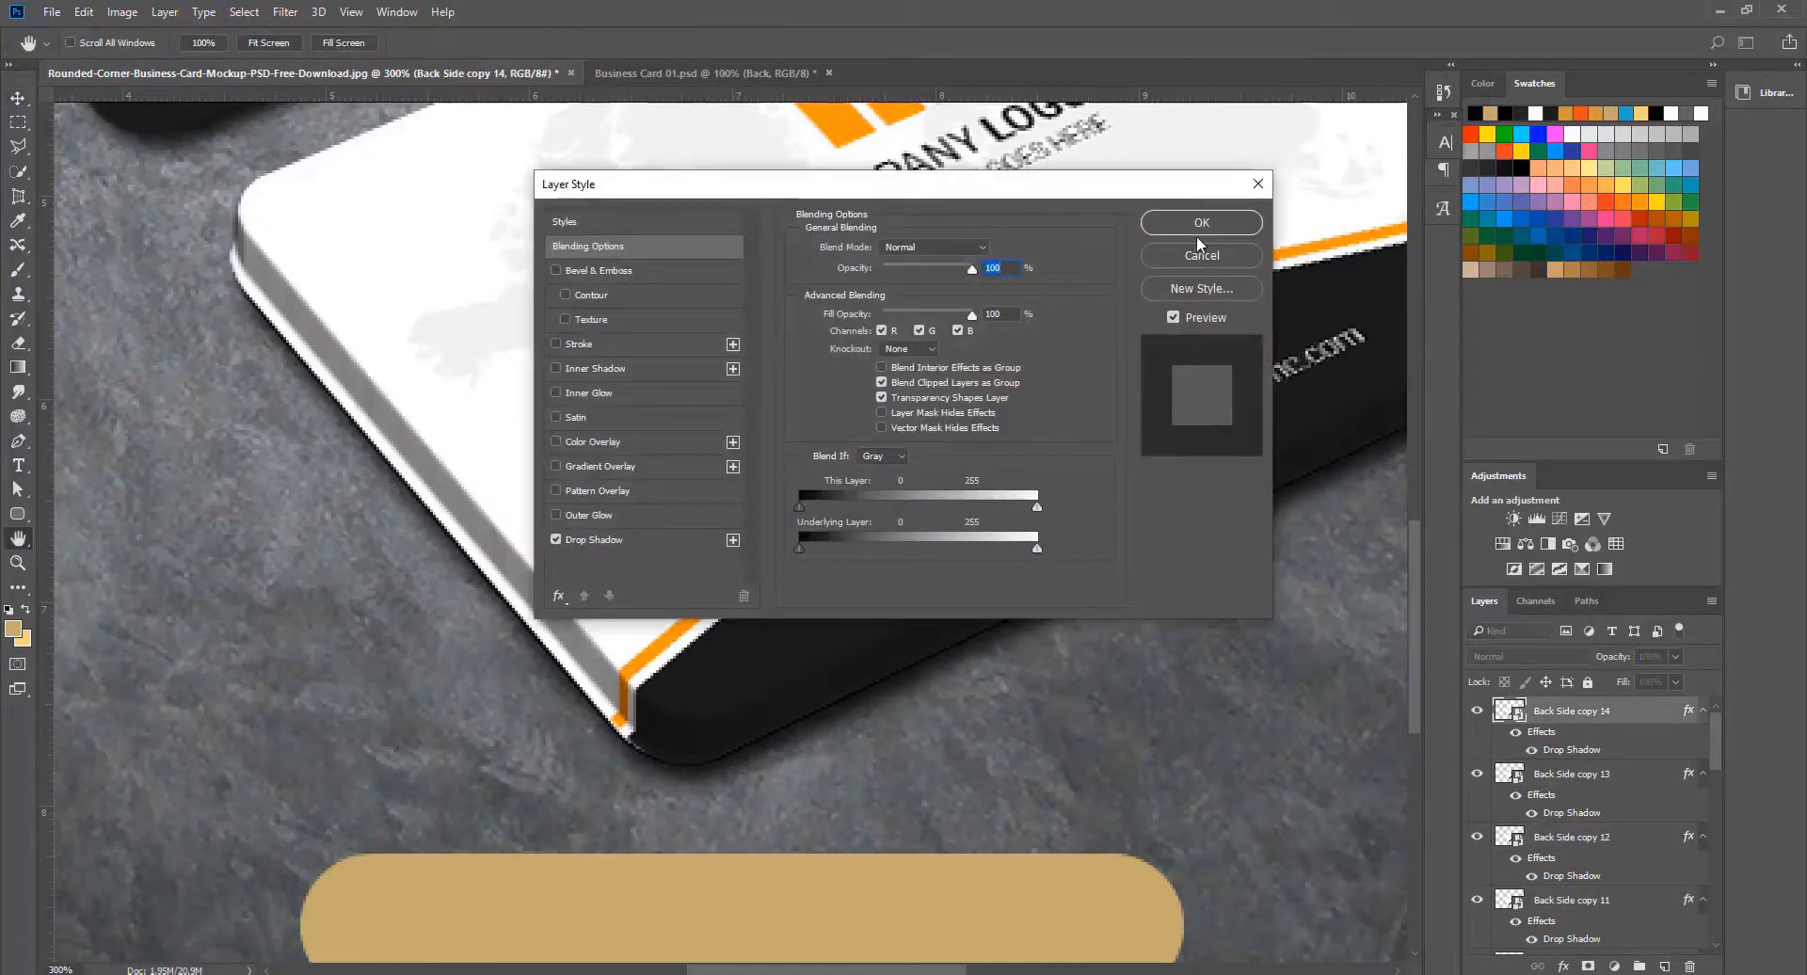
{"action": "left_click", "coordinate": [1198, 231]}
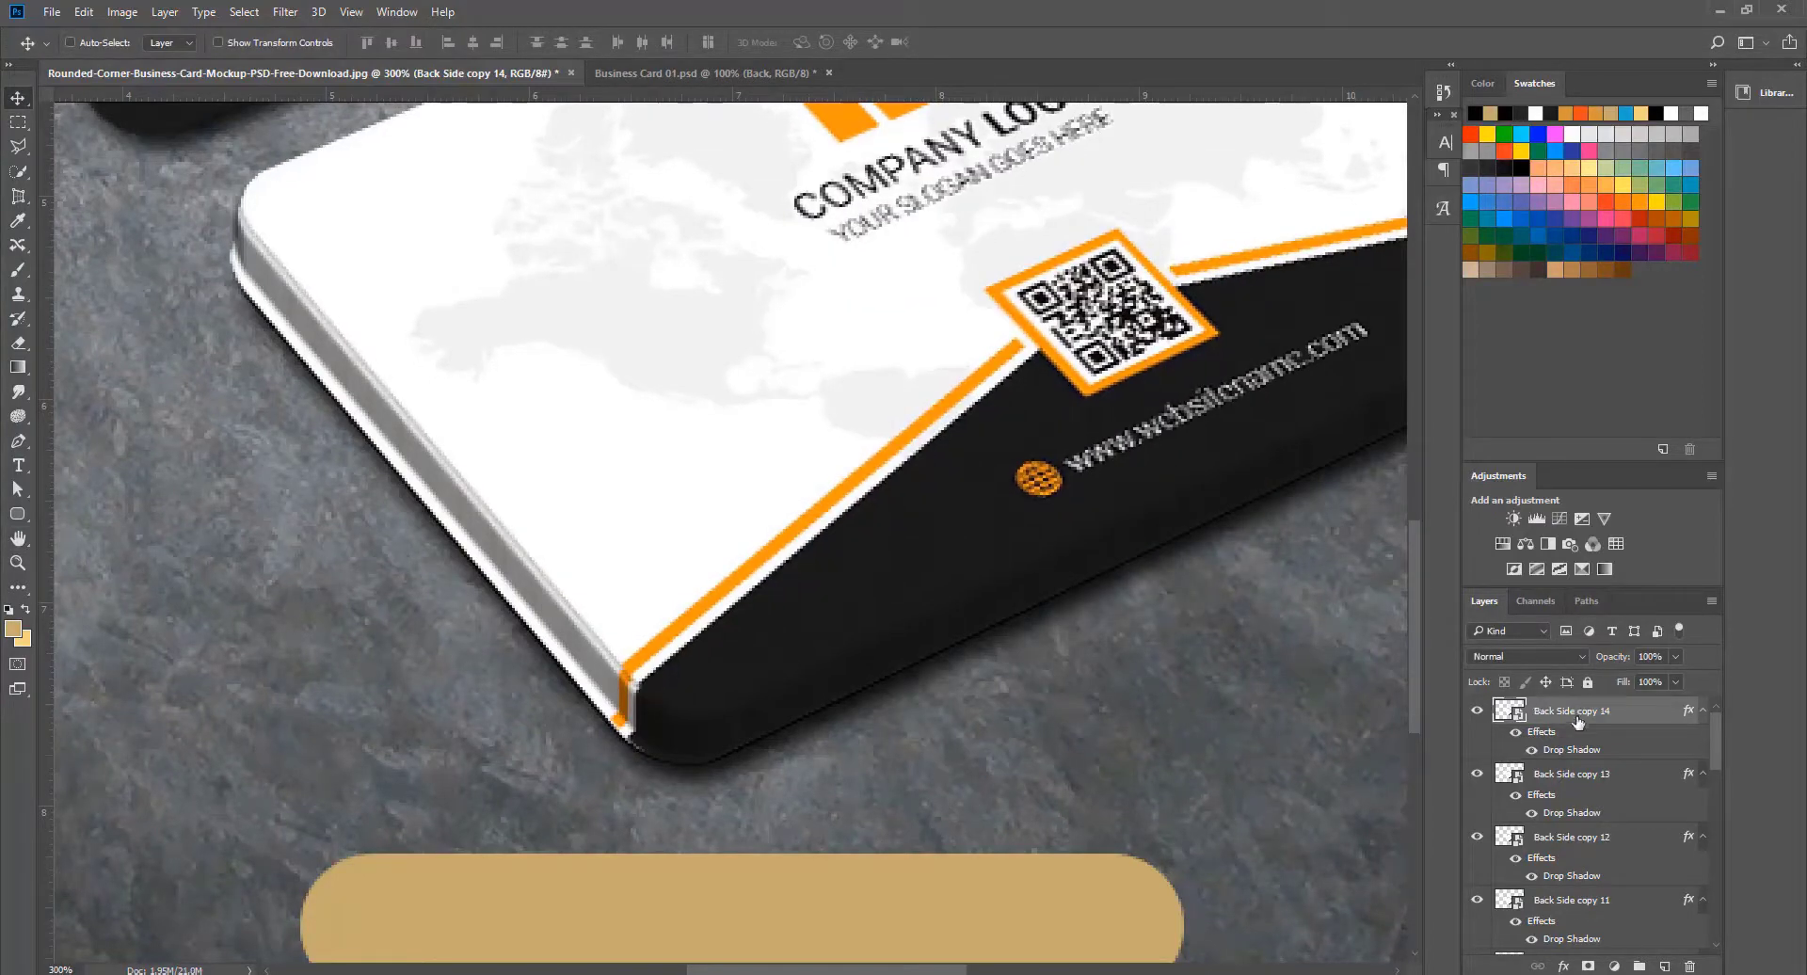
Step: Nudge Back Side copies 13, 12, 11 and 10 slightly so the stacked card edges separate unevenly
{"action": "left_click", "coordinate": [1591, 771]}
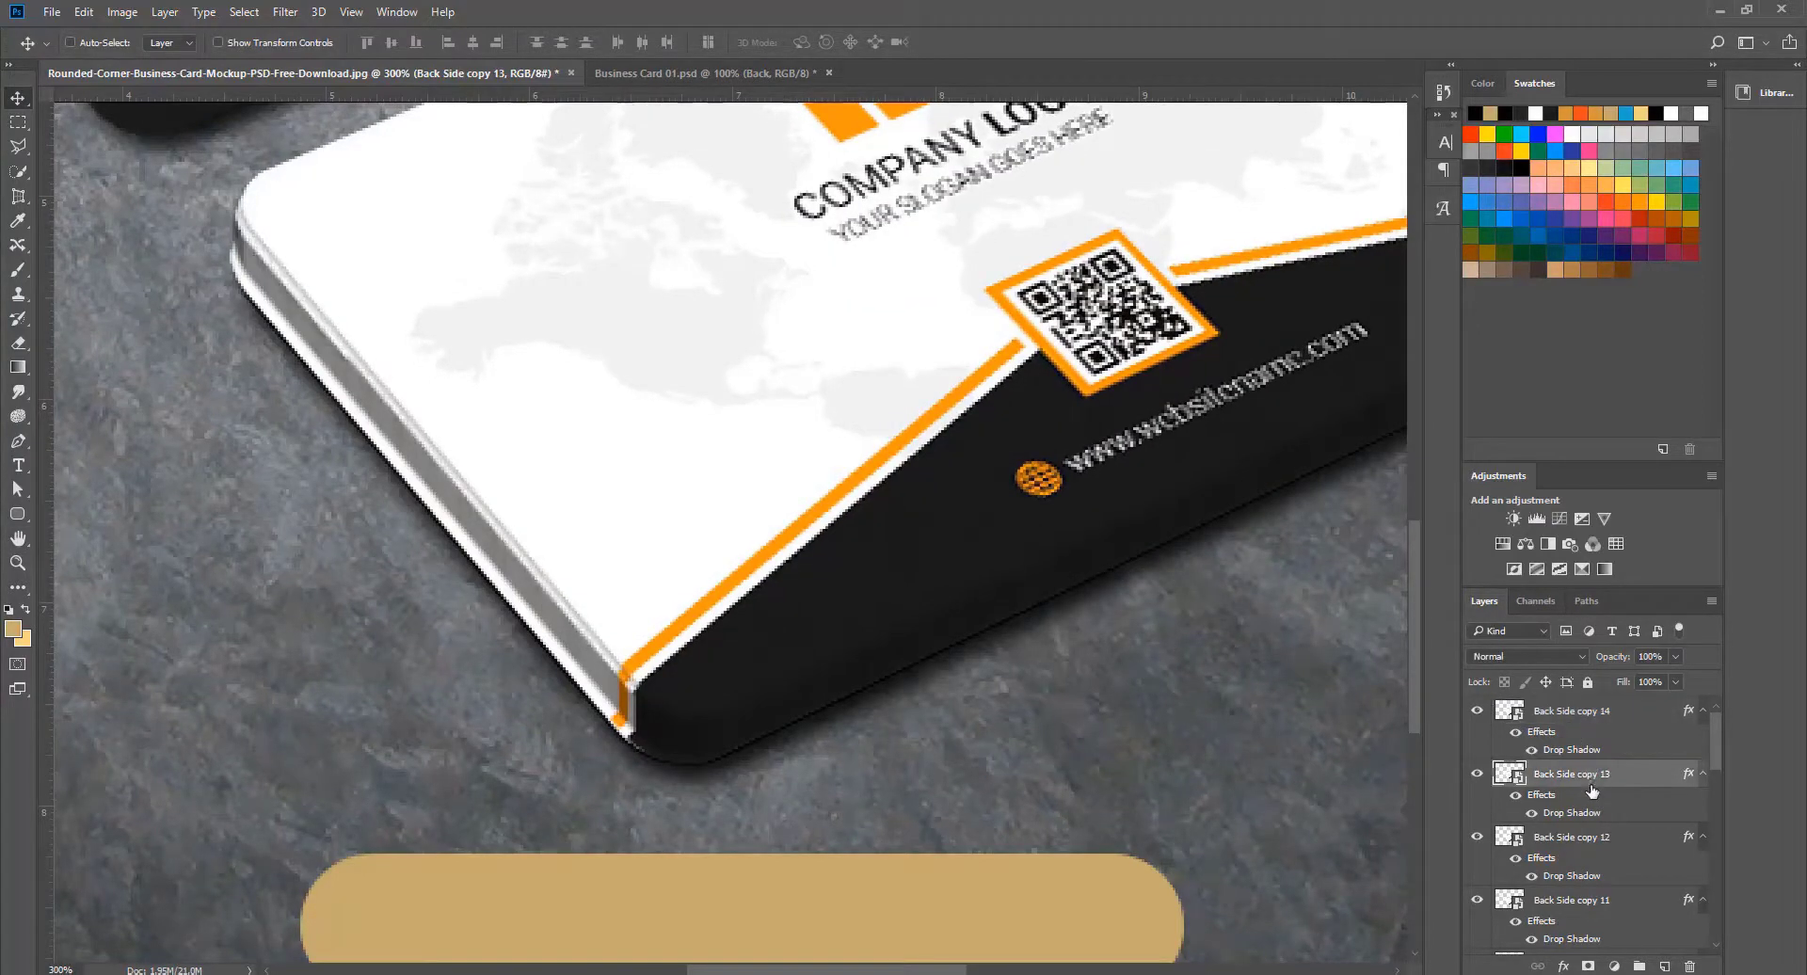
{"action": "left_click", "coordinate": [1594, 839]}
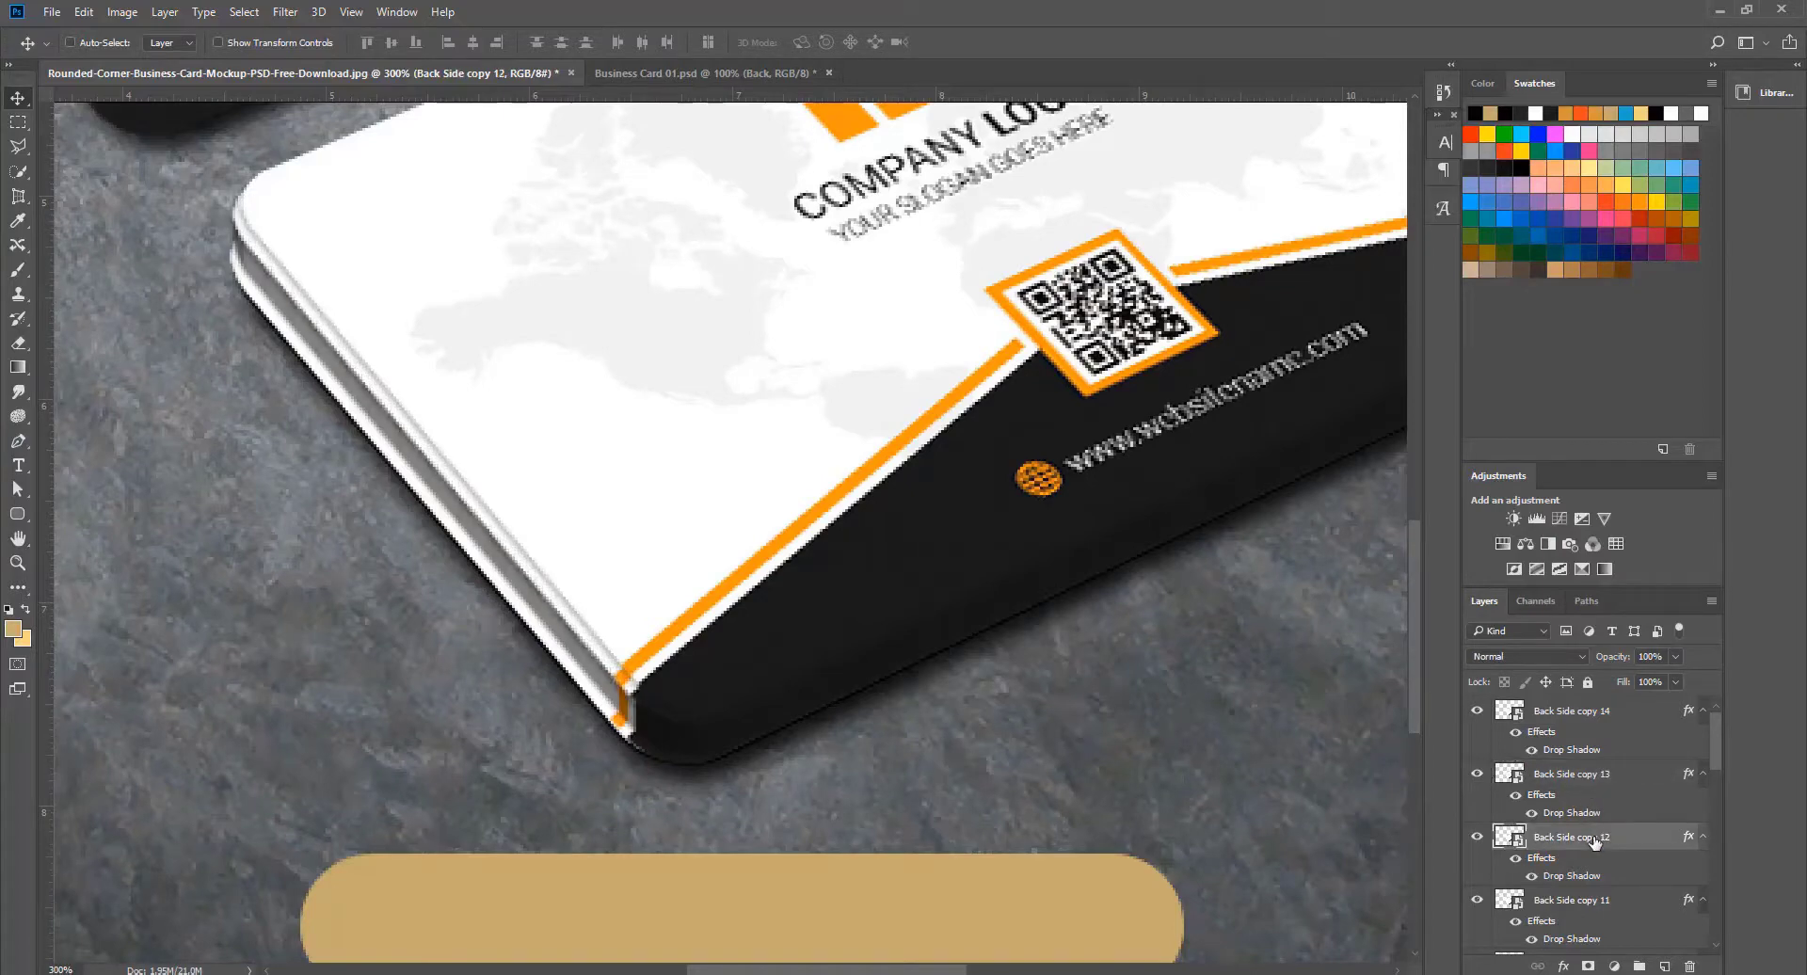
{"action": "scroll", "coordinate": [1594, 838], "scroll_direction": "down", "scroll_amount": 1}
{"action": "left_click", "coordinate": [1593, 838]}
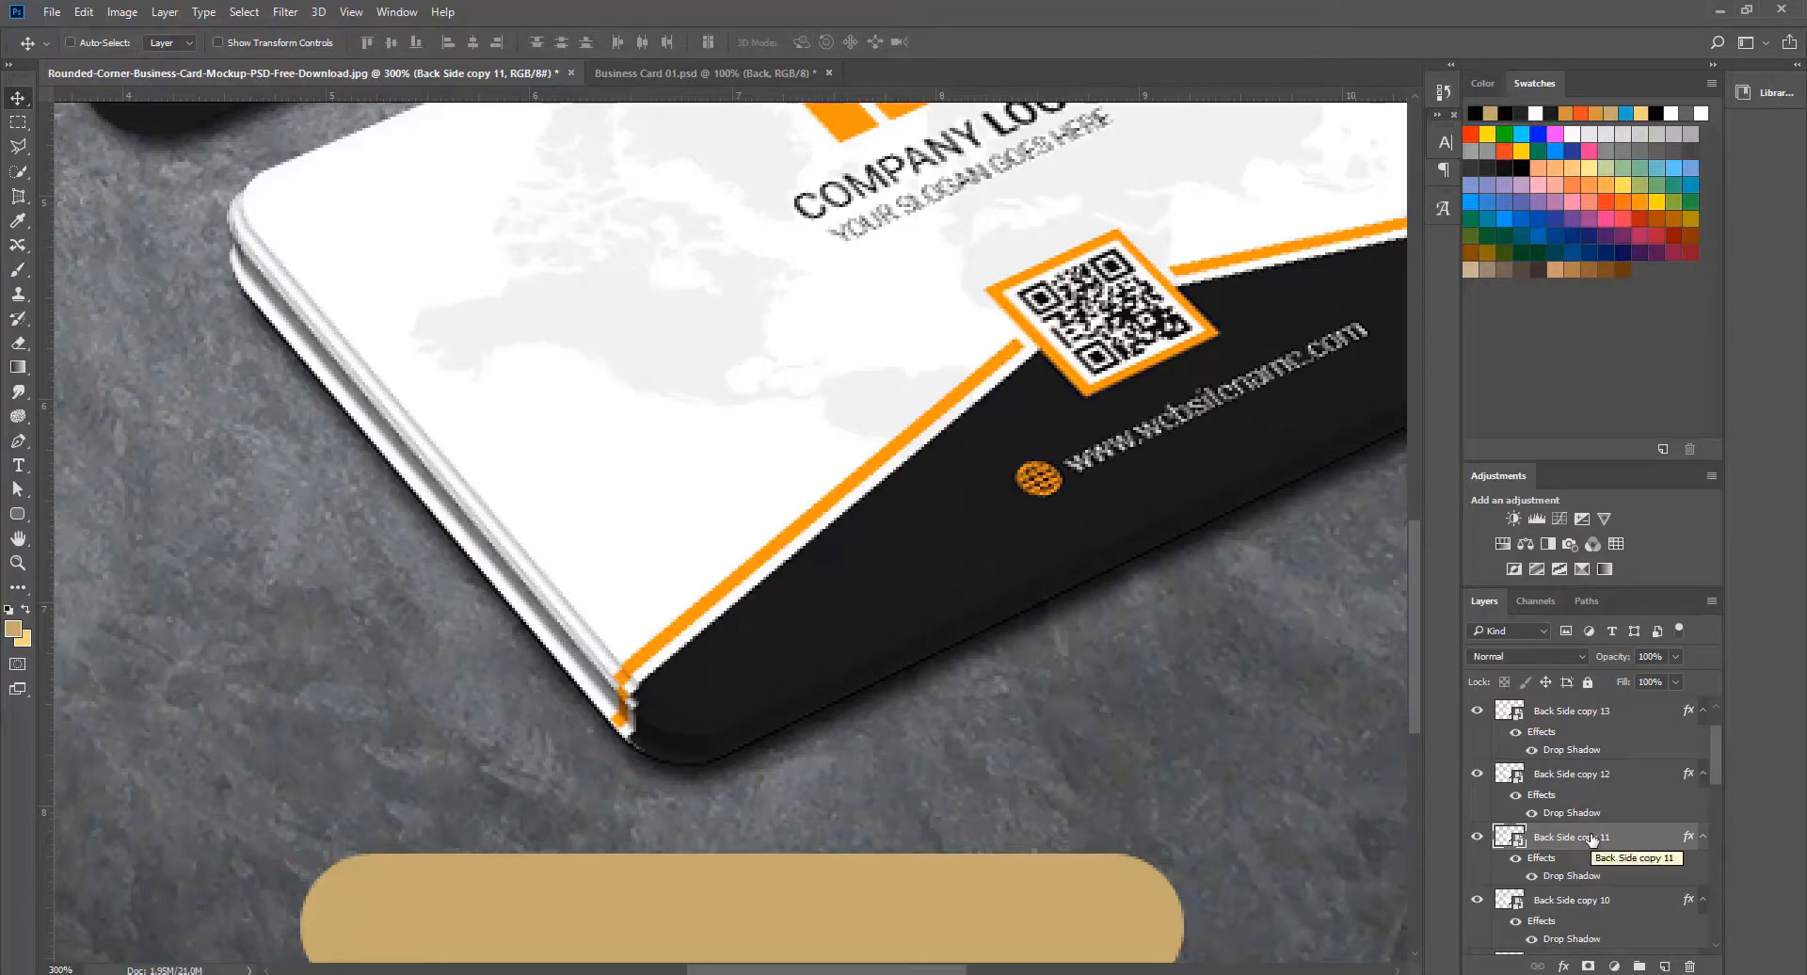
{"action": "scroll", "coordinate": [1600, 828], "scroll_direction": "down", "scroll_amount": 2}
{"action": "left_click", "coordinate": [1606, 787]}
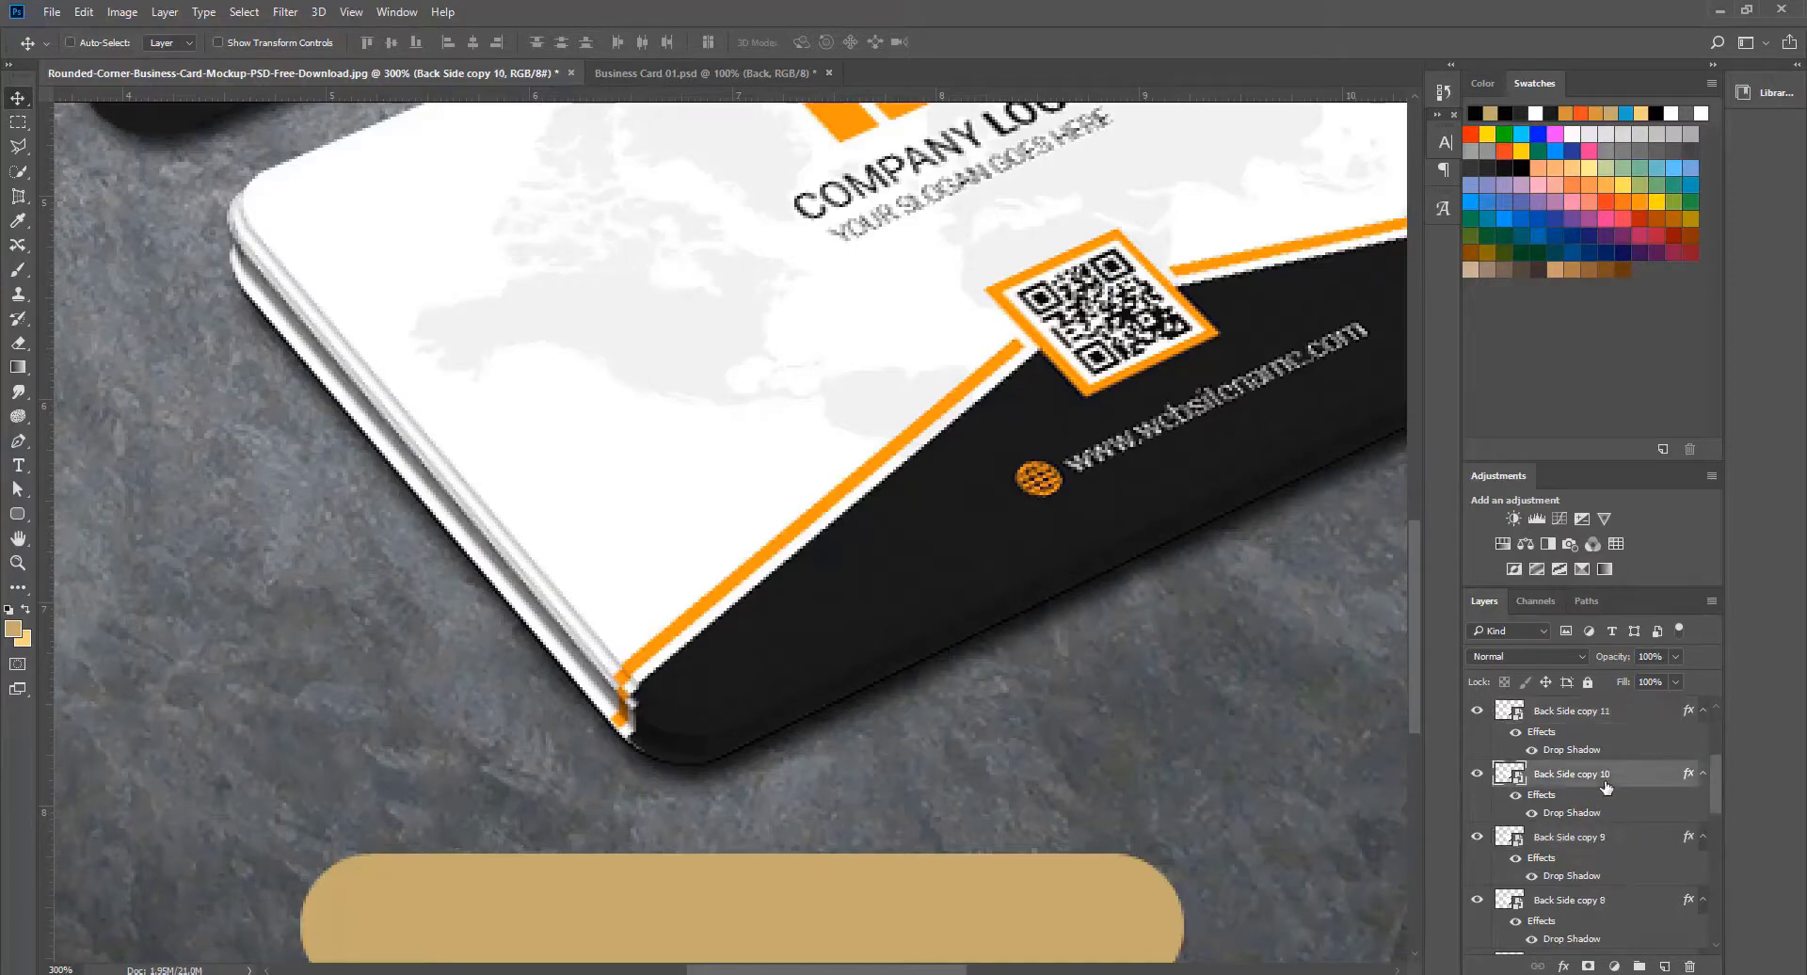
{"action": "key", "text": "Down"}
{"action": "key", "text": "Down"}
{"action": "key", "text": "Down"}
{"action": "key", "text": "Up"}
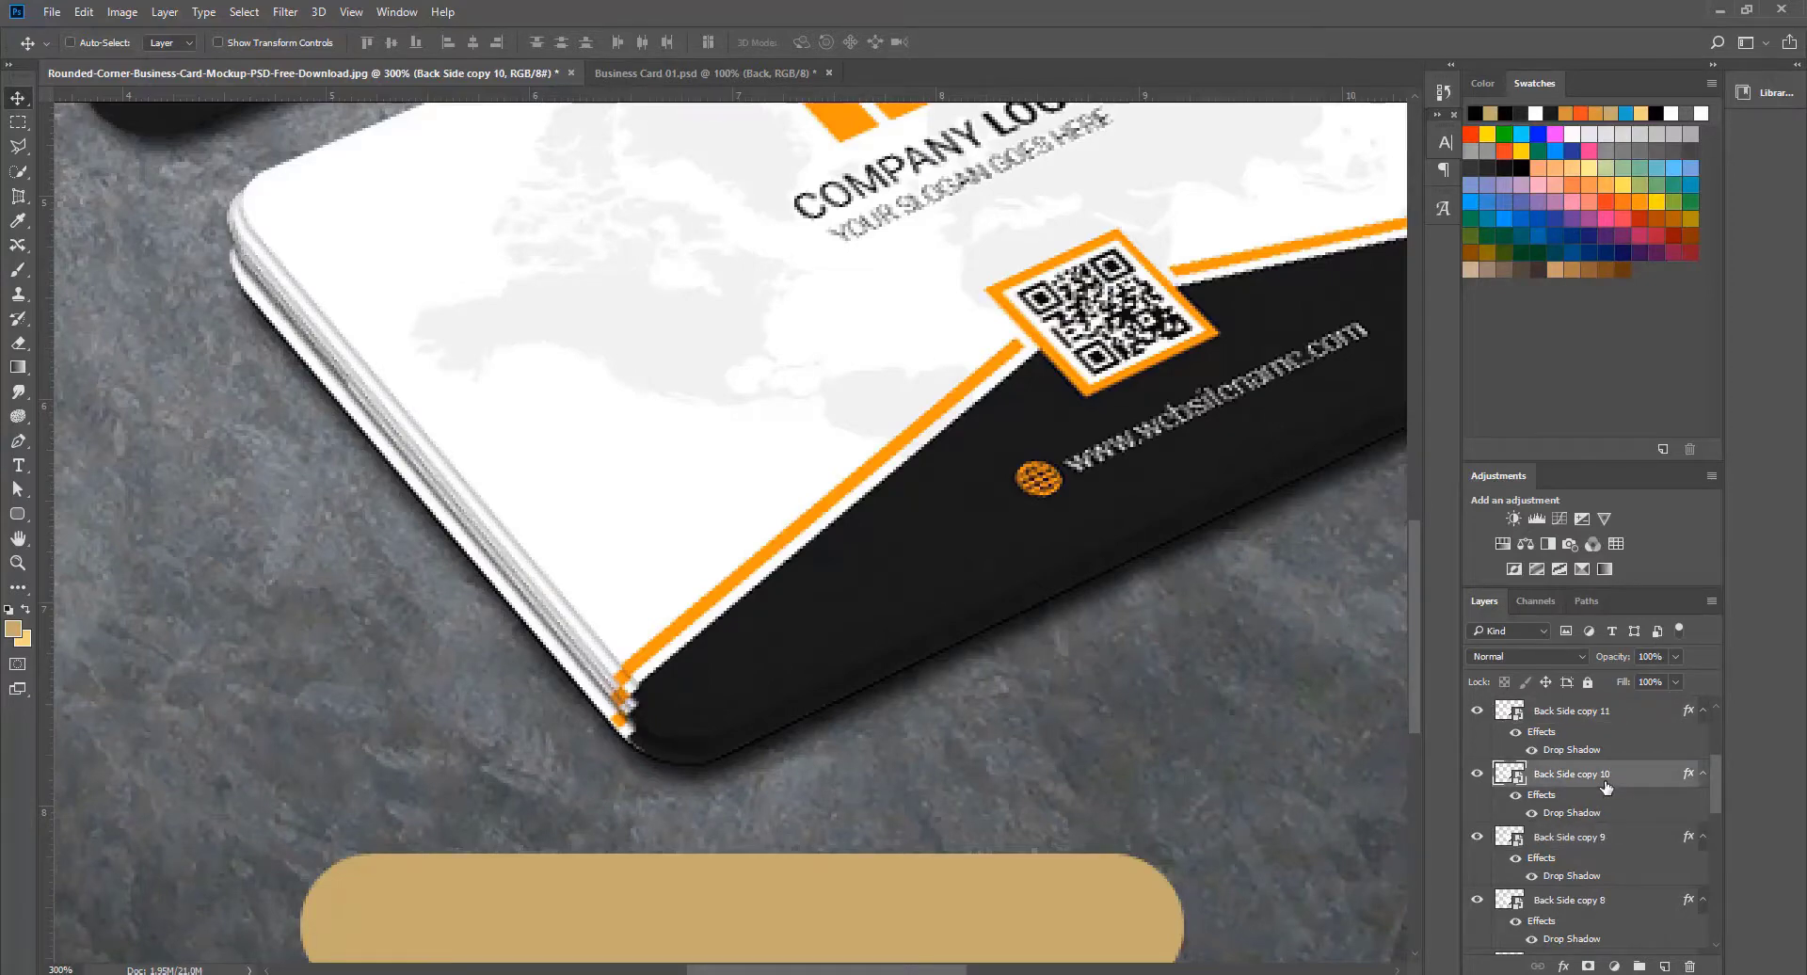
Step: Shift Back Side copy 8 slightly to separate the lower cards of the stack, and review the whole mockup
{"action": "scroll", "coordinate": [1606, 782], "scroll_direction": "down", "scroll_amount": 2}
{"action": "left_click", "coordinate": [1615, 787]}
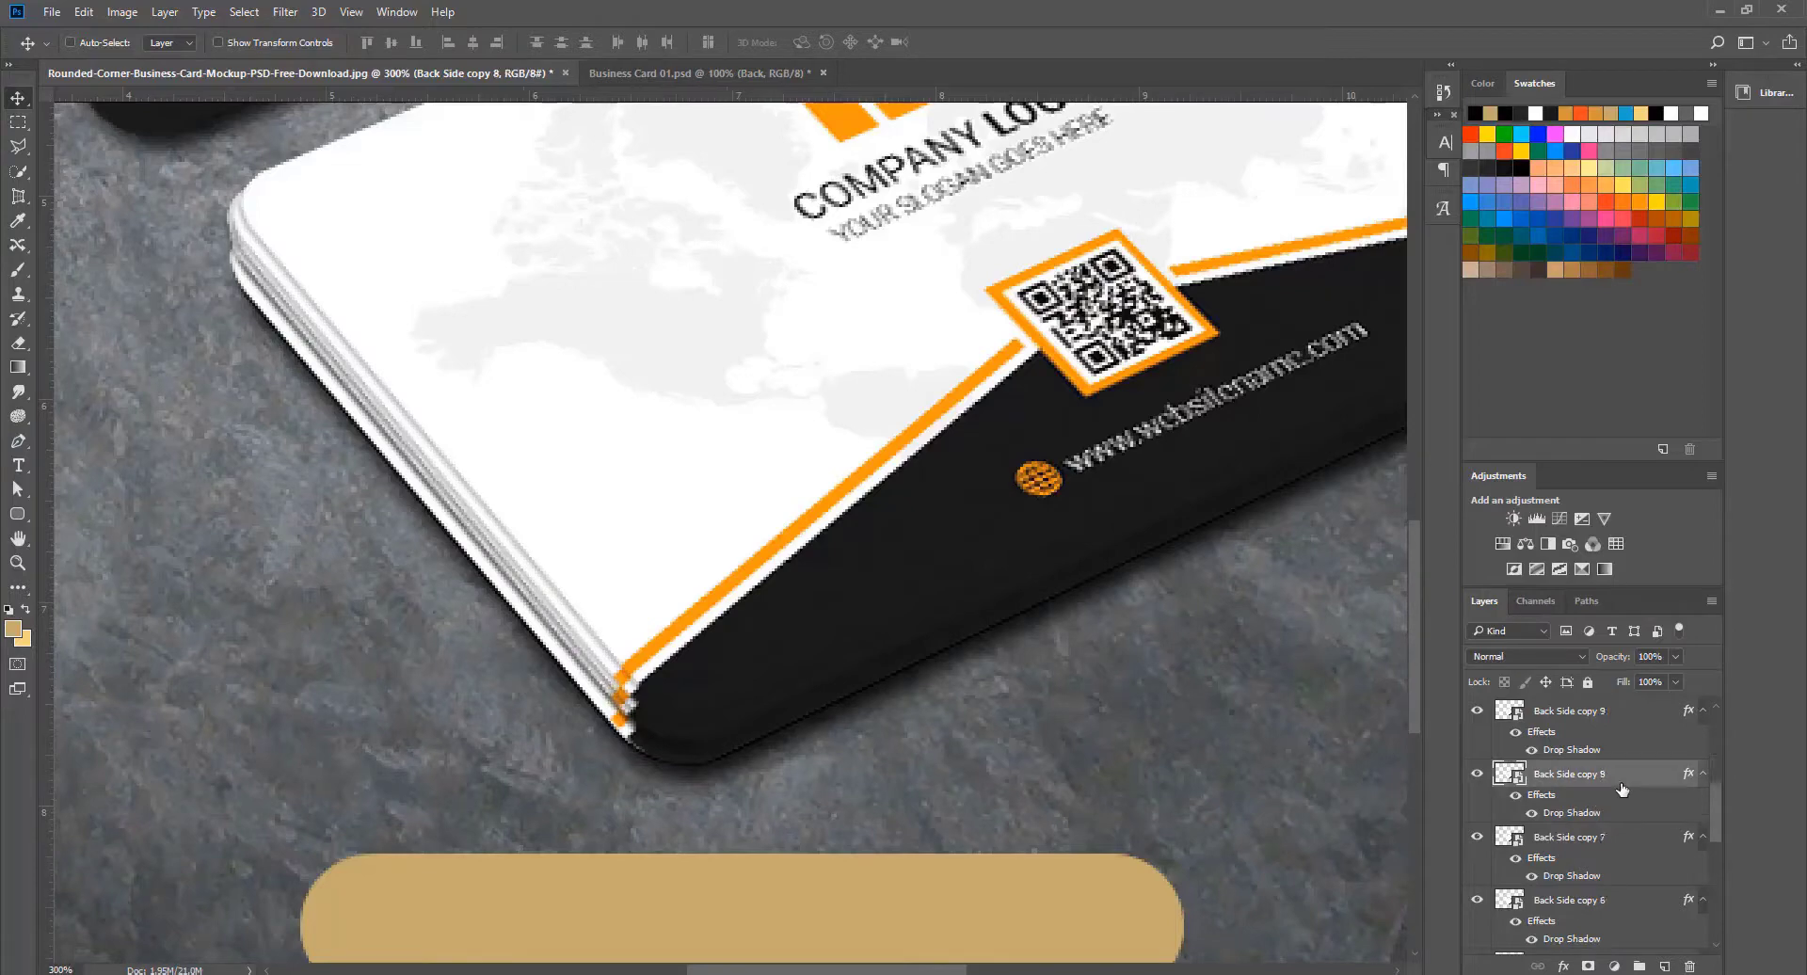
{"action": "left_click_drag", "start_coordinate": [933, 715], "coordinate": [922, 725]}
{"action": "key", "text": "z"}
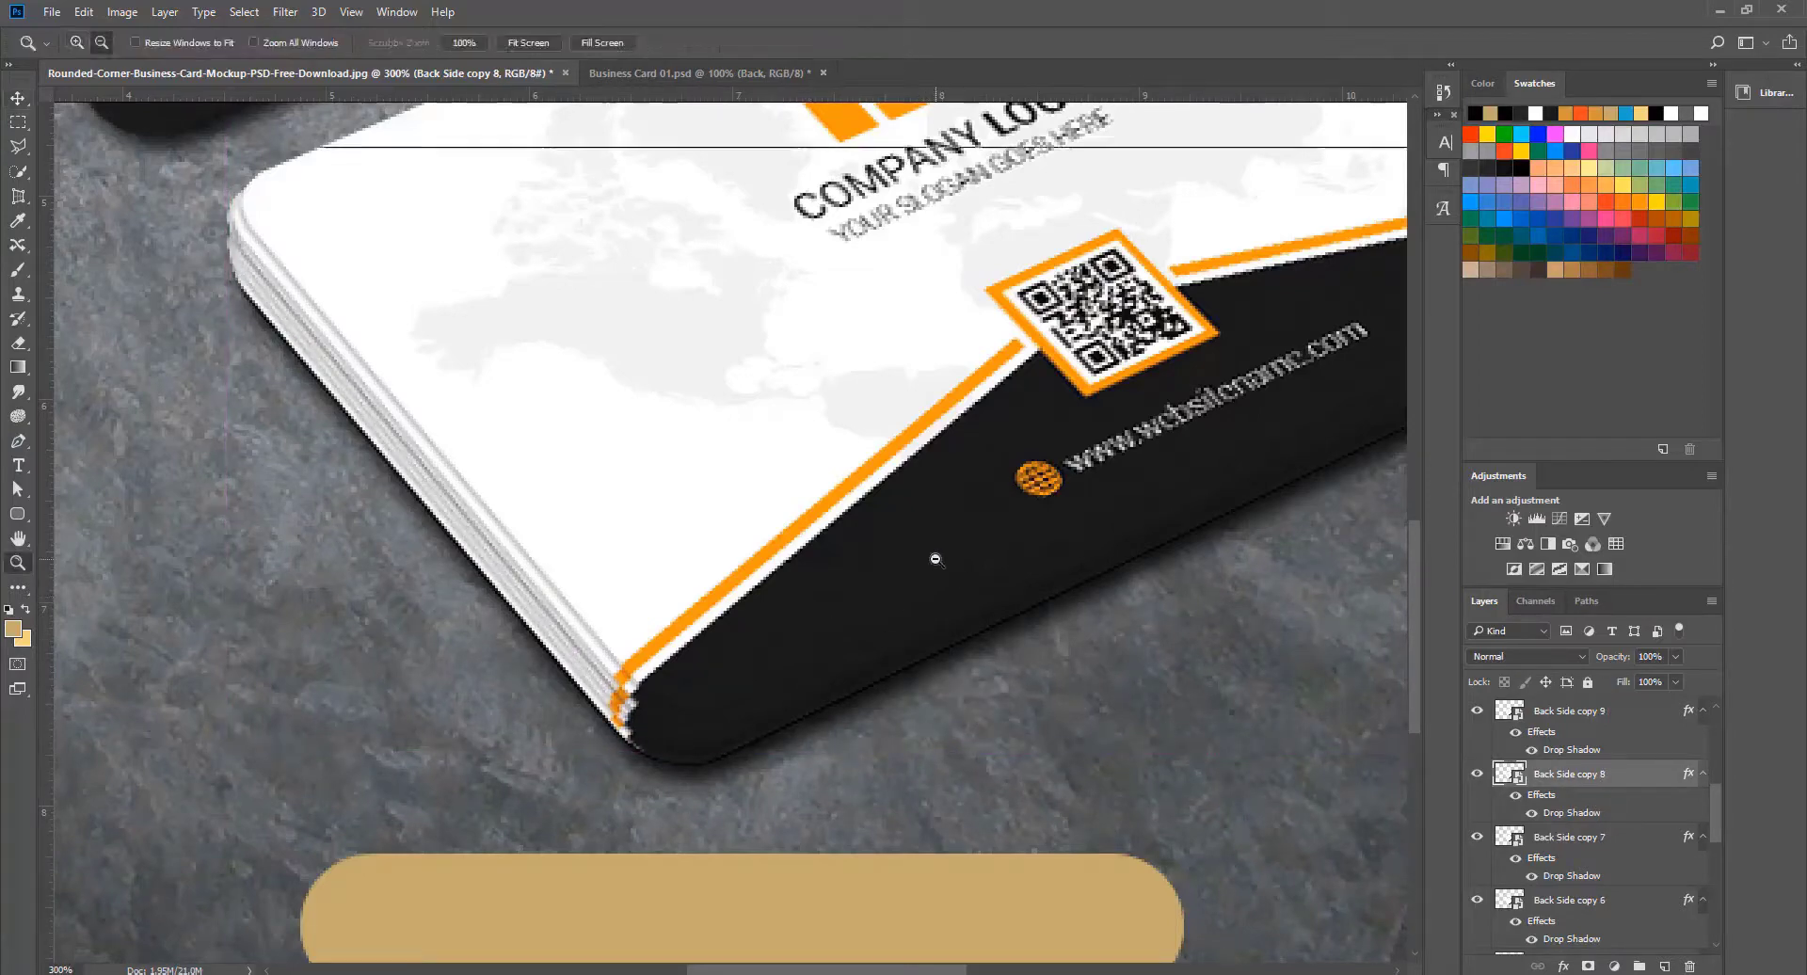
{"action": "left_click", "coordinate": [935, 559], "text": "alt"}
{"action": "left_click", "coordinate": [934, 559], "text": "alt"}
{"action": "key", "text": "v"}
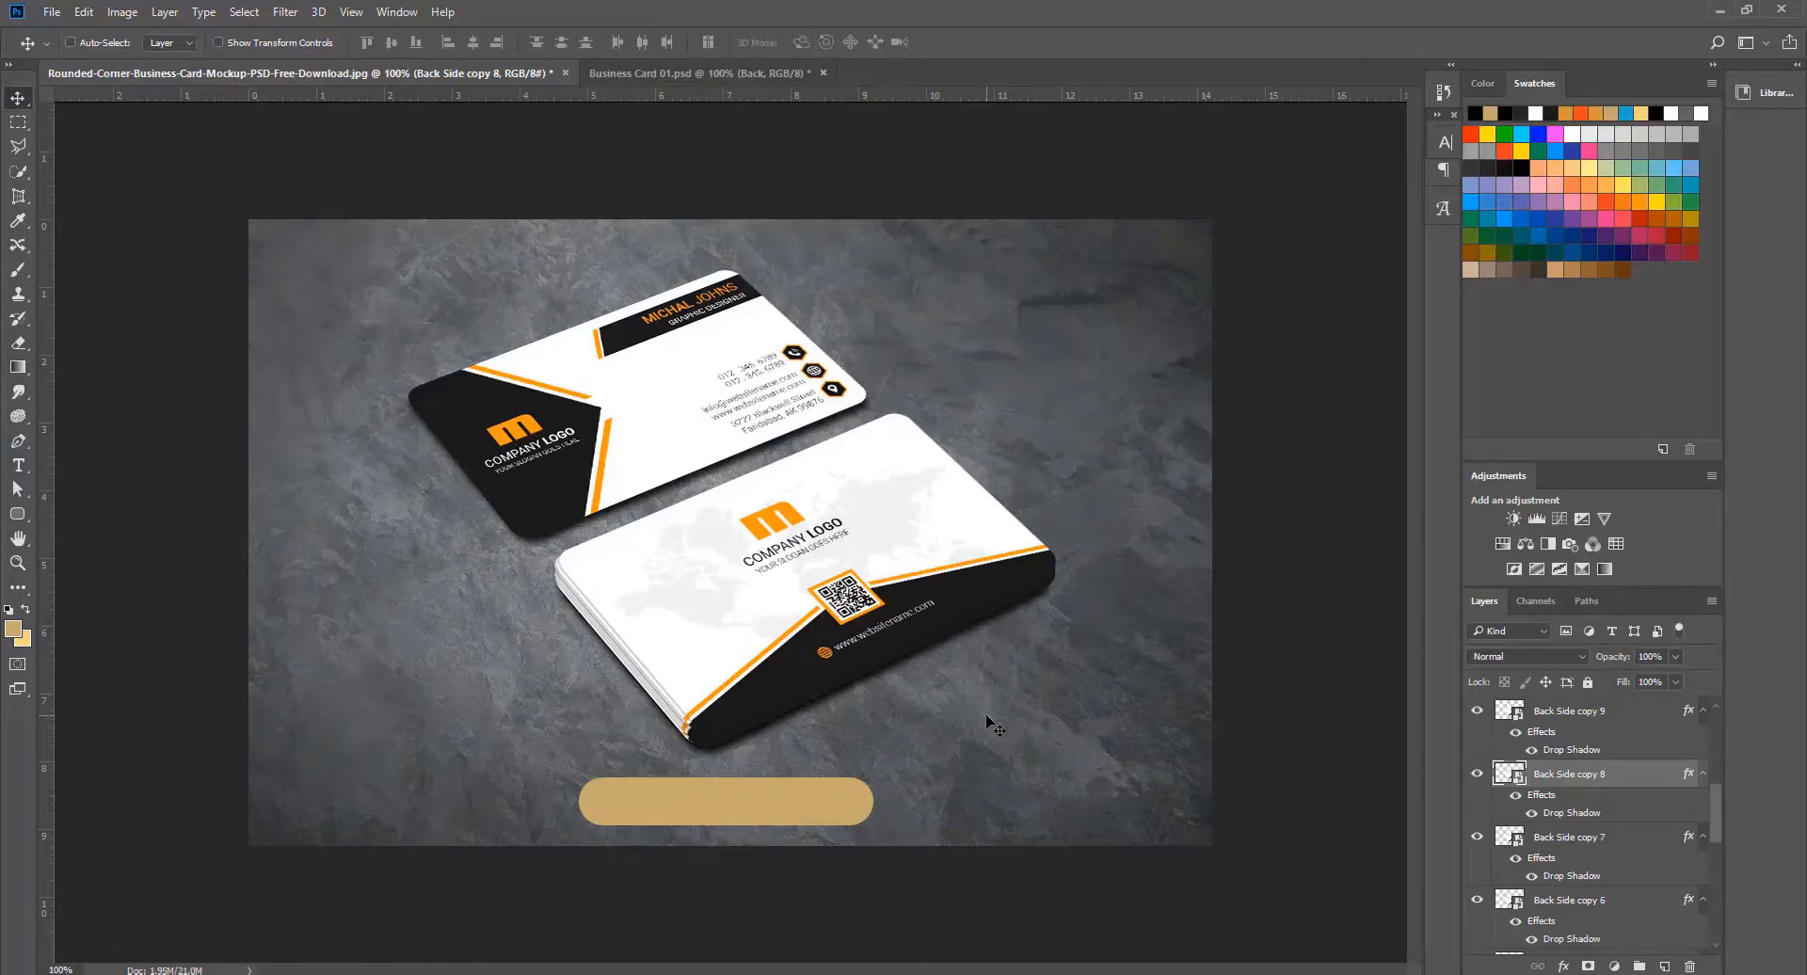
Step: Toggle the topmost back card copy's visibility off and on to identify it, and rename that layer as Back Side Main
{"action": "scroll", "coordinate": [1615, 852], "scroll_direction": "up", "scroll_amount": 5}
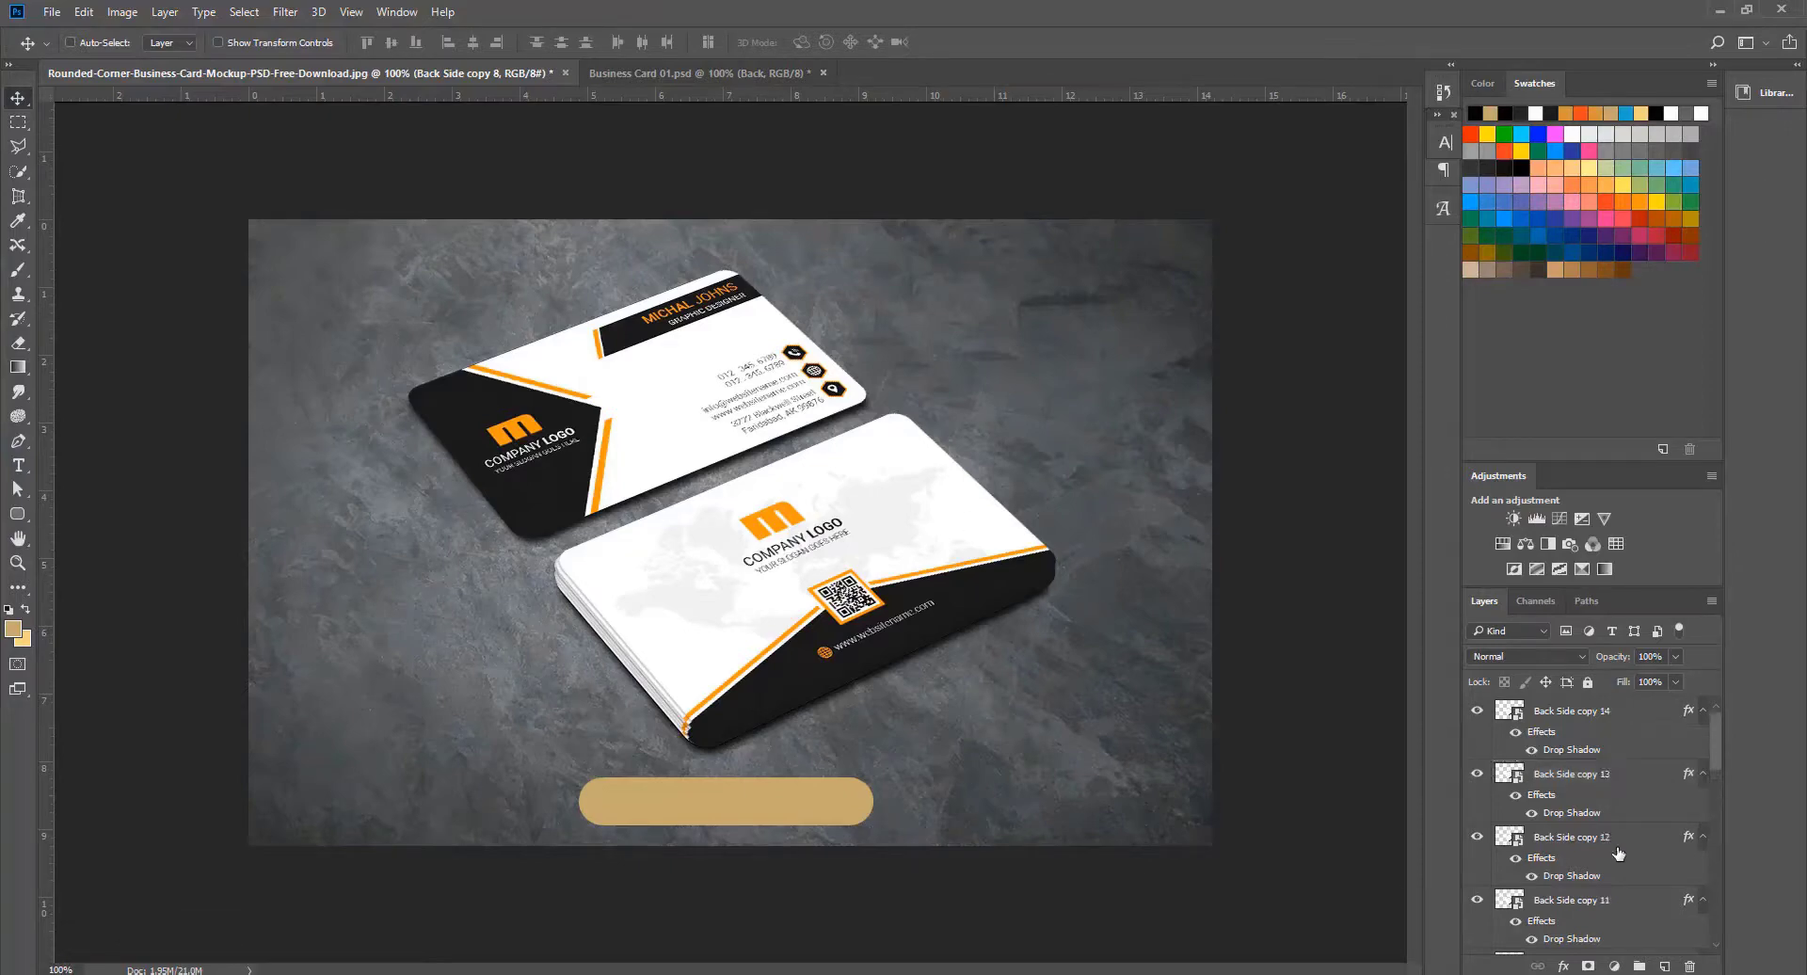
{"action": "left_click", "coordinate": [1477, 712]}
{"action": "left_click", "coordinate": [1477, 712]}
{"action": "double_click", "coordinate": [1552, 714]}
{"action": "type", "text": "B"}
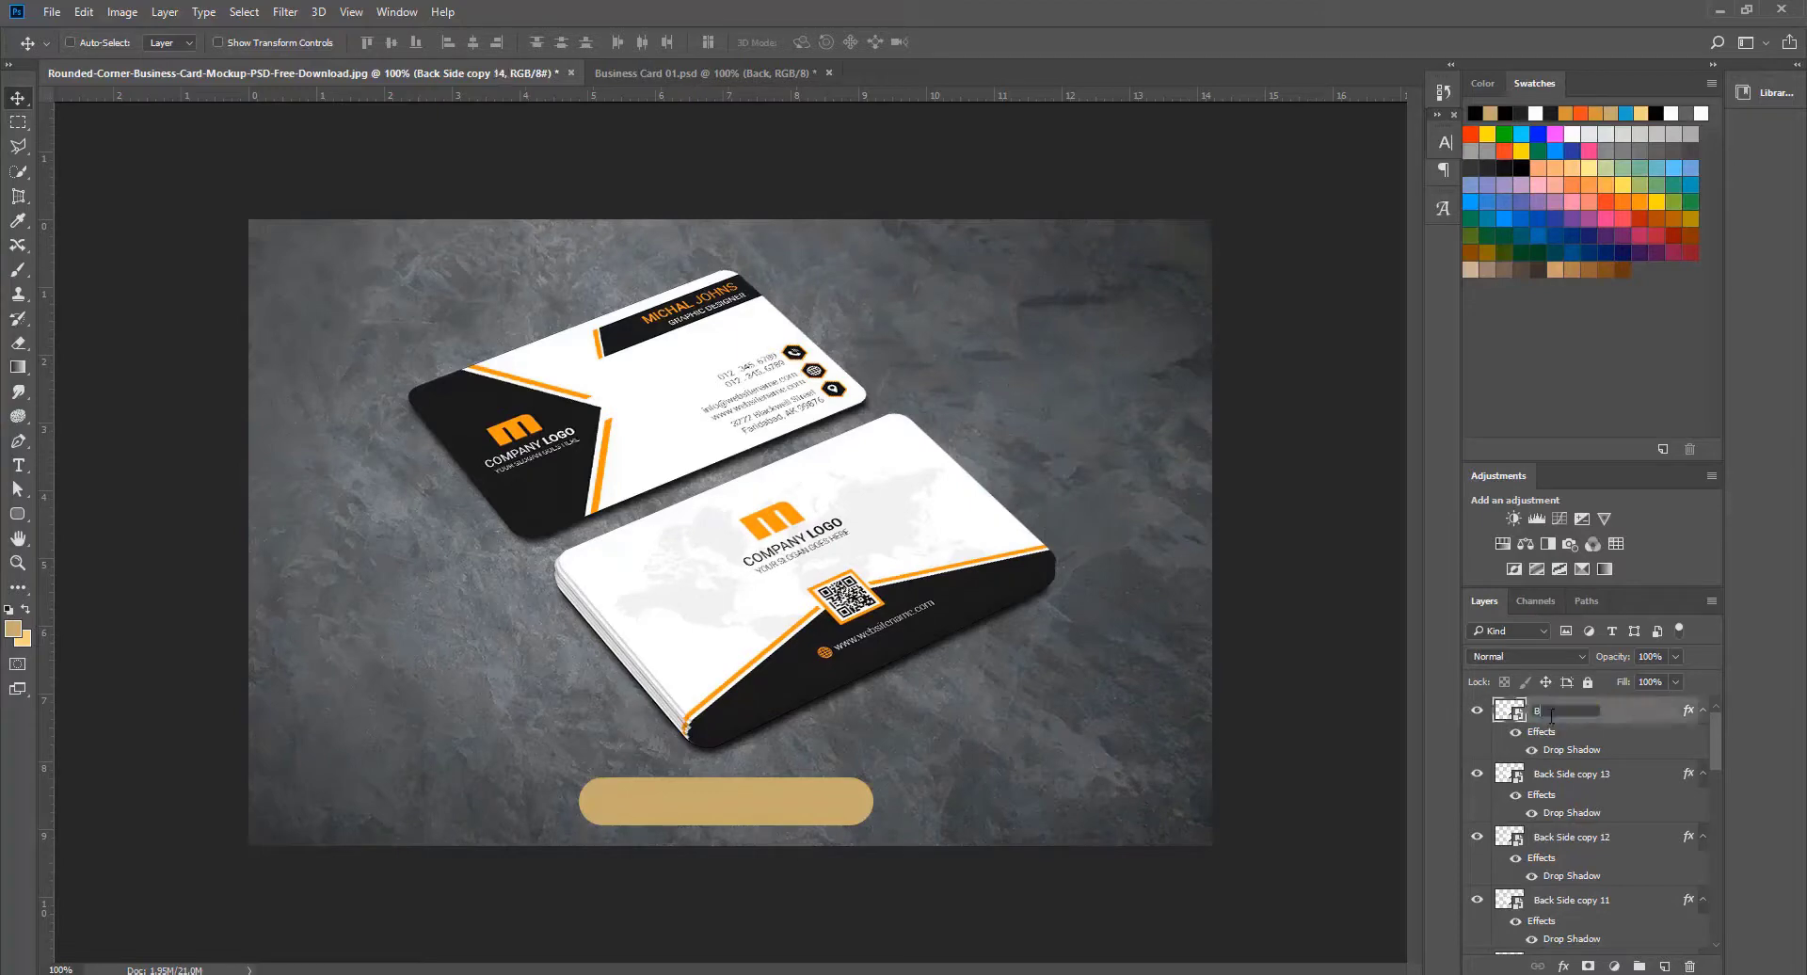
{"action": "type", "text": "ack Side M"}
{"action": "type", "text": "ain"}
{"action": "key", "text": "Return"}
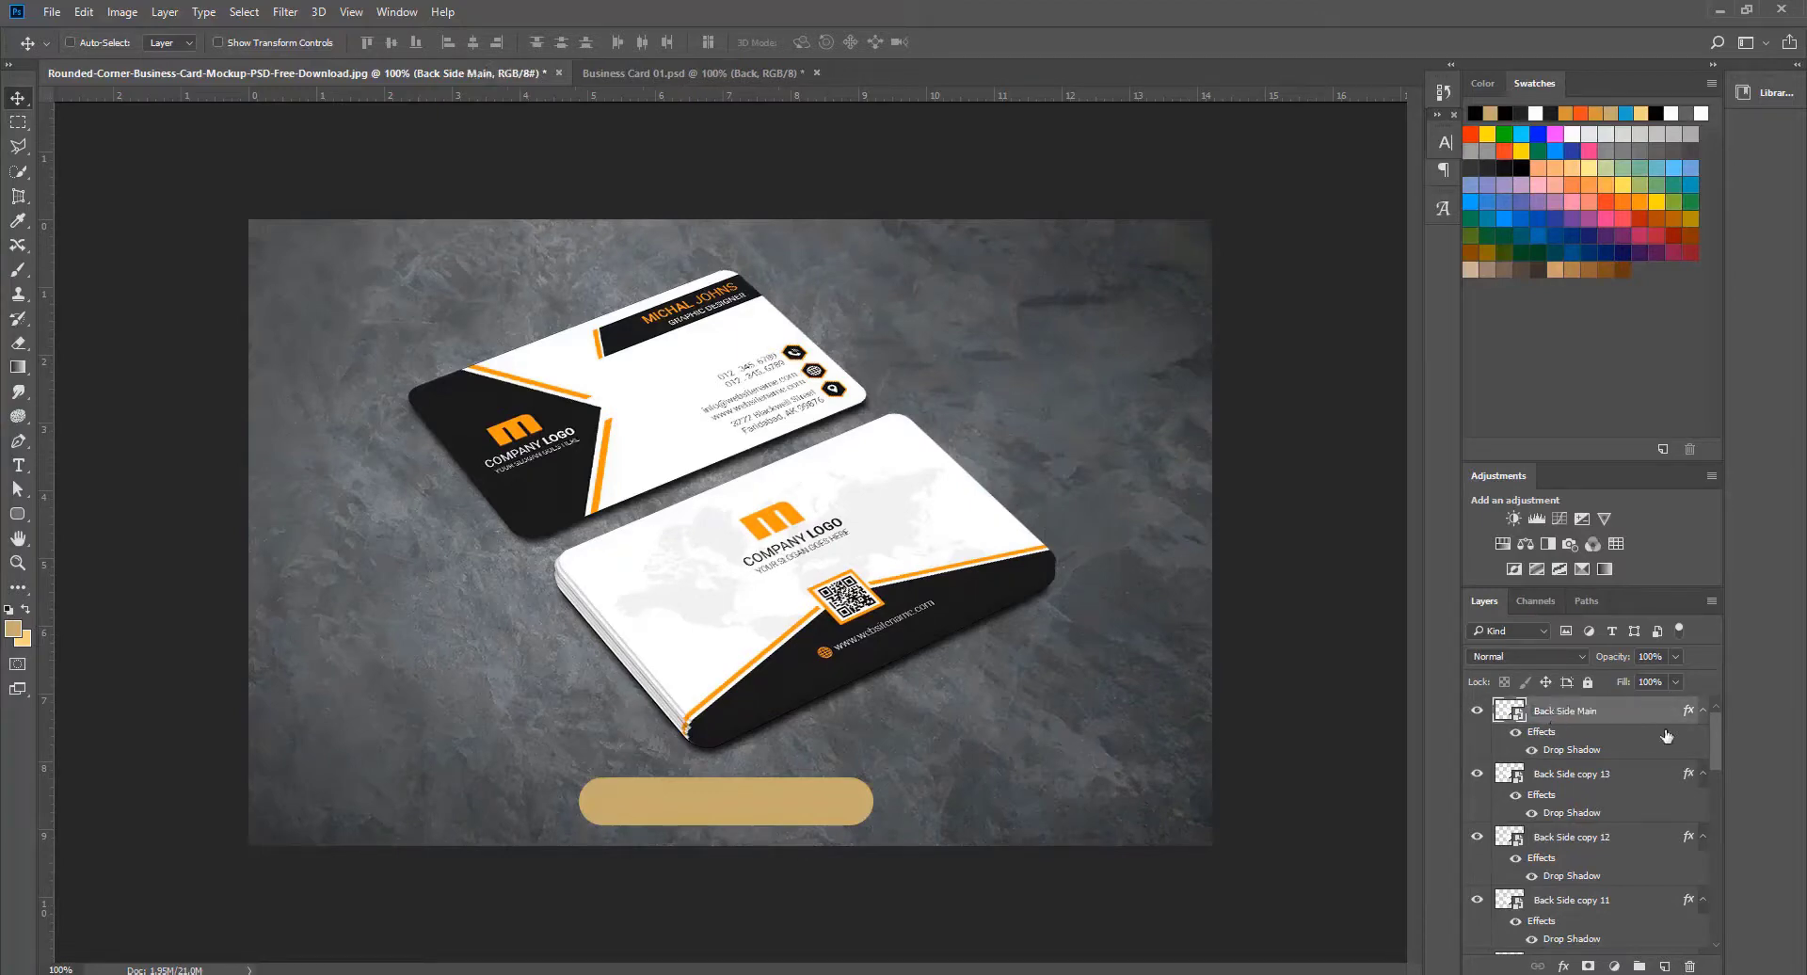
Step: Group all the stacked card layers from Back Side copy 13 down to Back Side, keeping Back Side Main outside
{"action": "left_click", "coordinate": [1704, 712]}
{"action": "left_click", "coordinate": [1602, 744]}
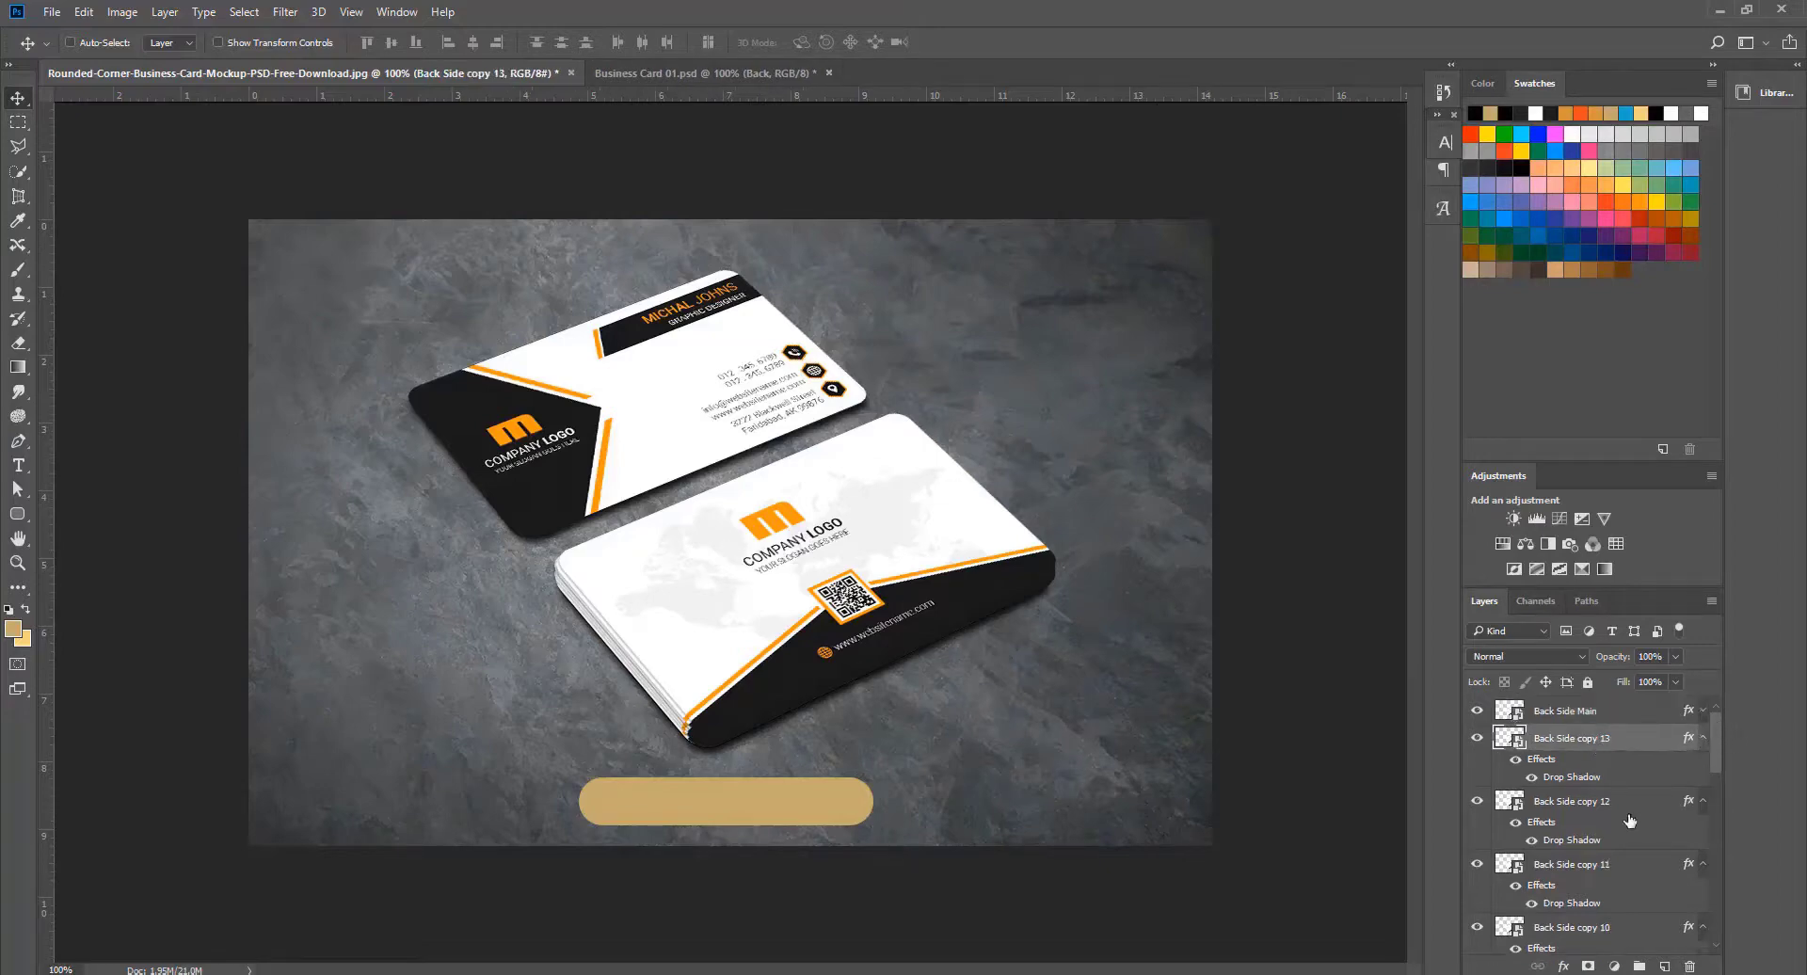
{"action": "scroll", "coordinate": [1629, 818], "scroll_direction": "down", "scroll_amount": 3}
{"action": "scroll", "coordinate": [1629, 818], "scroll_direction": "down", "scroll_amount": 4}
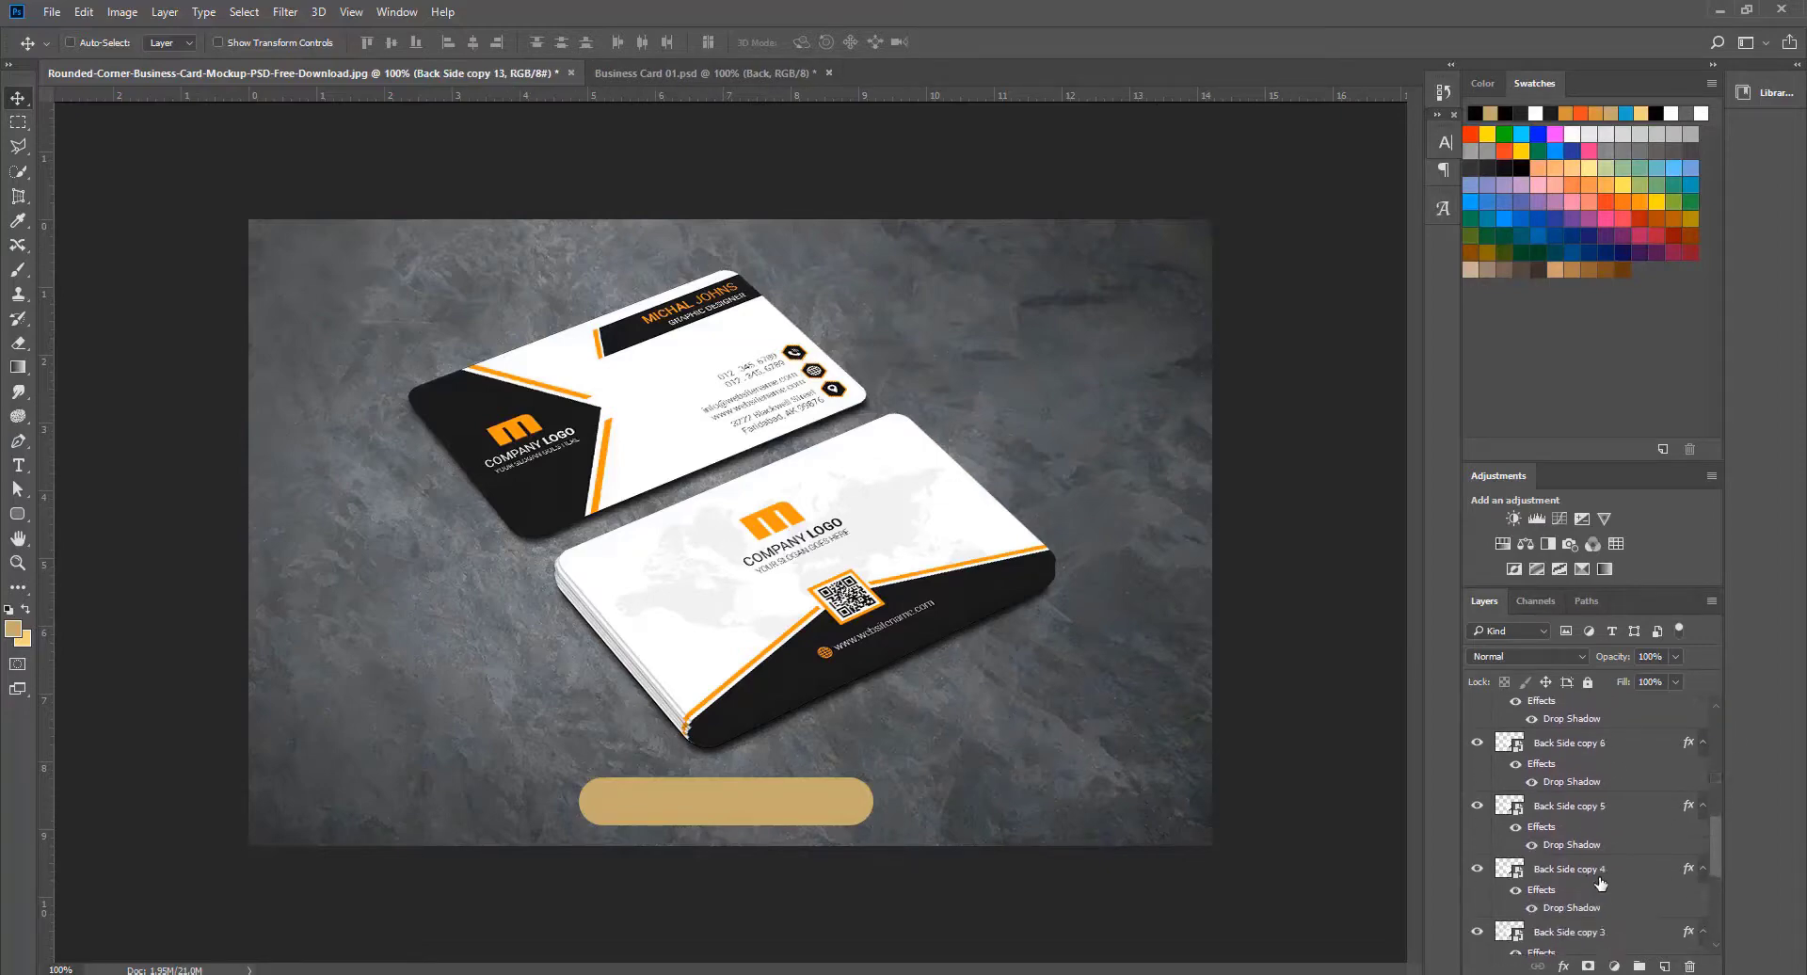
{"action": "scroll", "coordinate": [1601, 884], "scroll_direction": "down", "scroll_amount": 3}
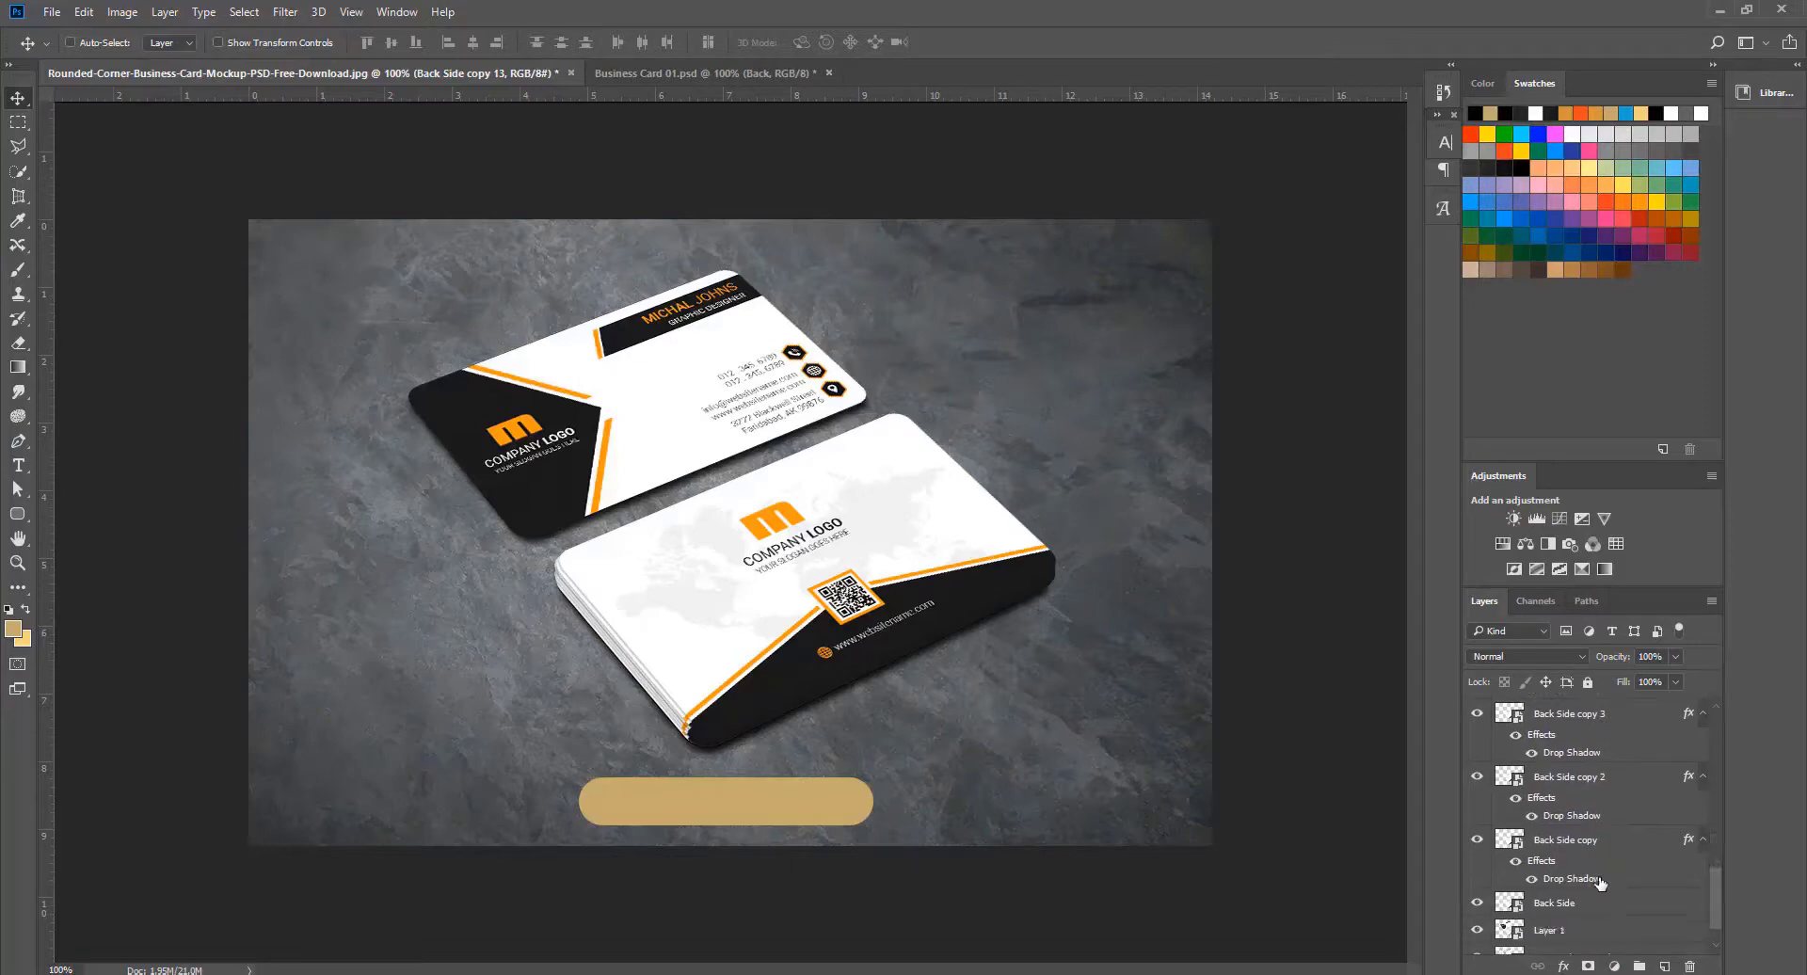
{"action": "left_click", "coordinate": [1604, 903], "text": "shift"}
{"action": "key", "text": "ctrl+g"}
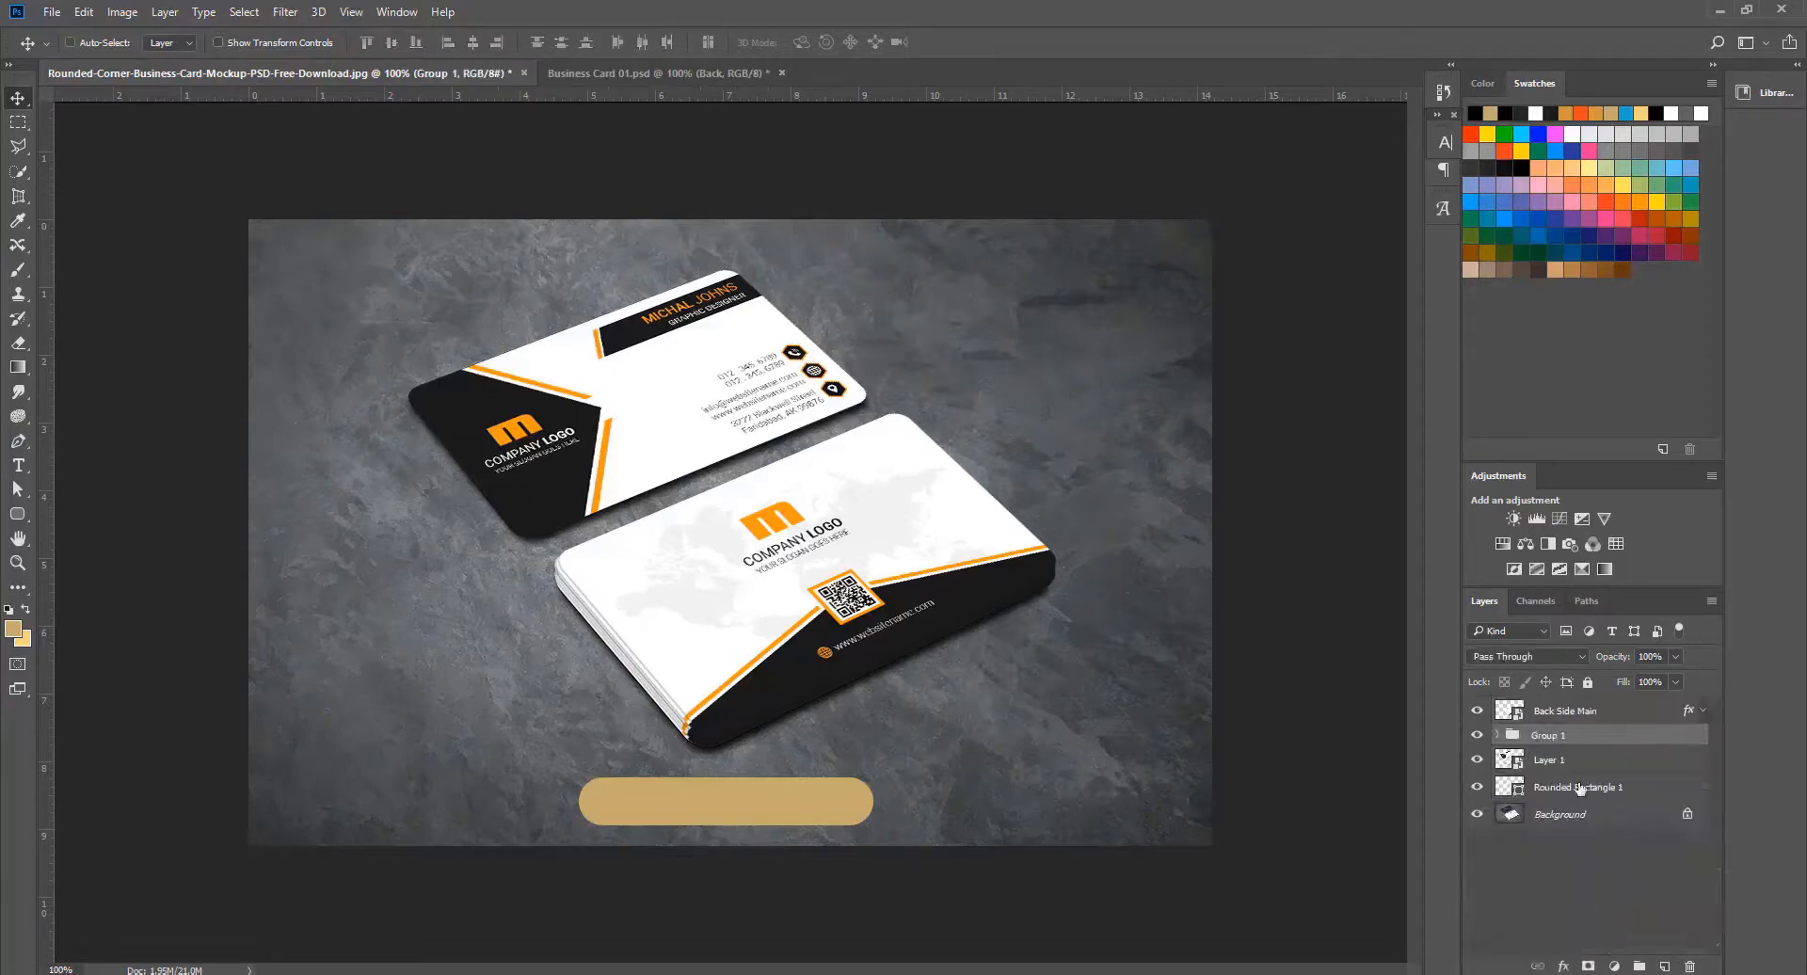
Step: Rename the new group as Back Side Stack and toggle its visibility off and on to check its contents
{"action": "double_click", "coordinate": [1549, 735]}
{"action": "type", "text": "Back Side Stack"}
{"action": "key", "text": "Return"}
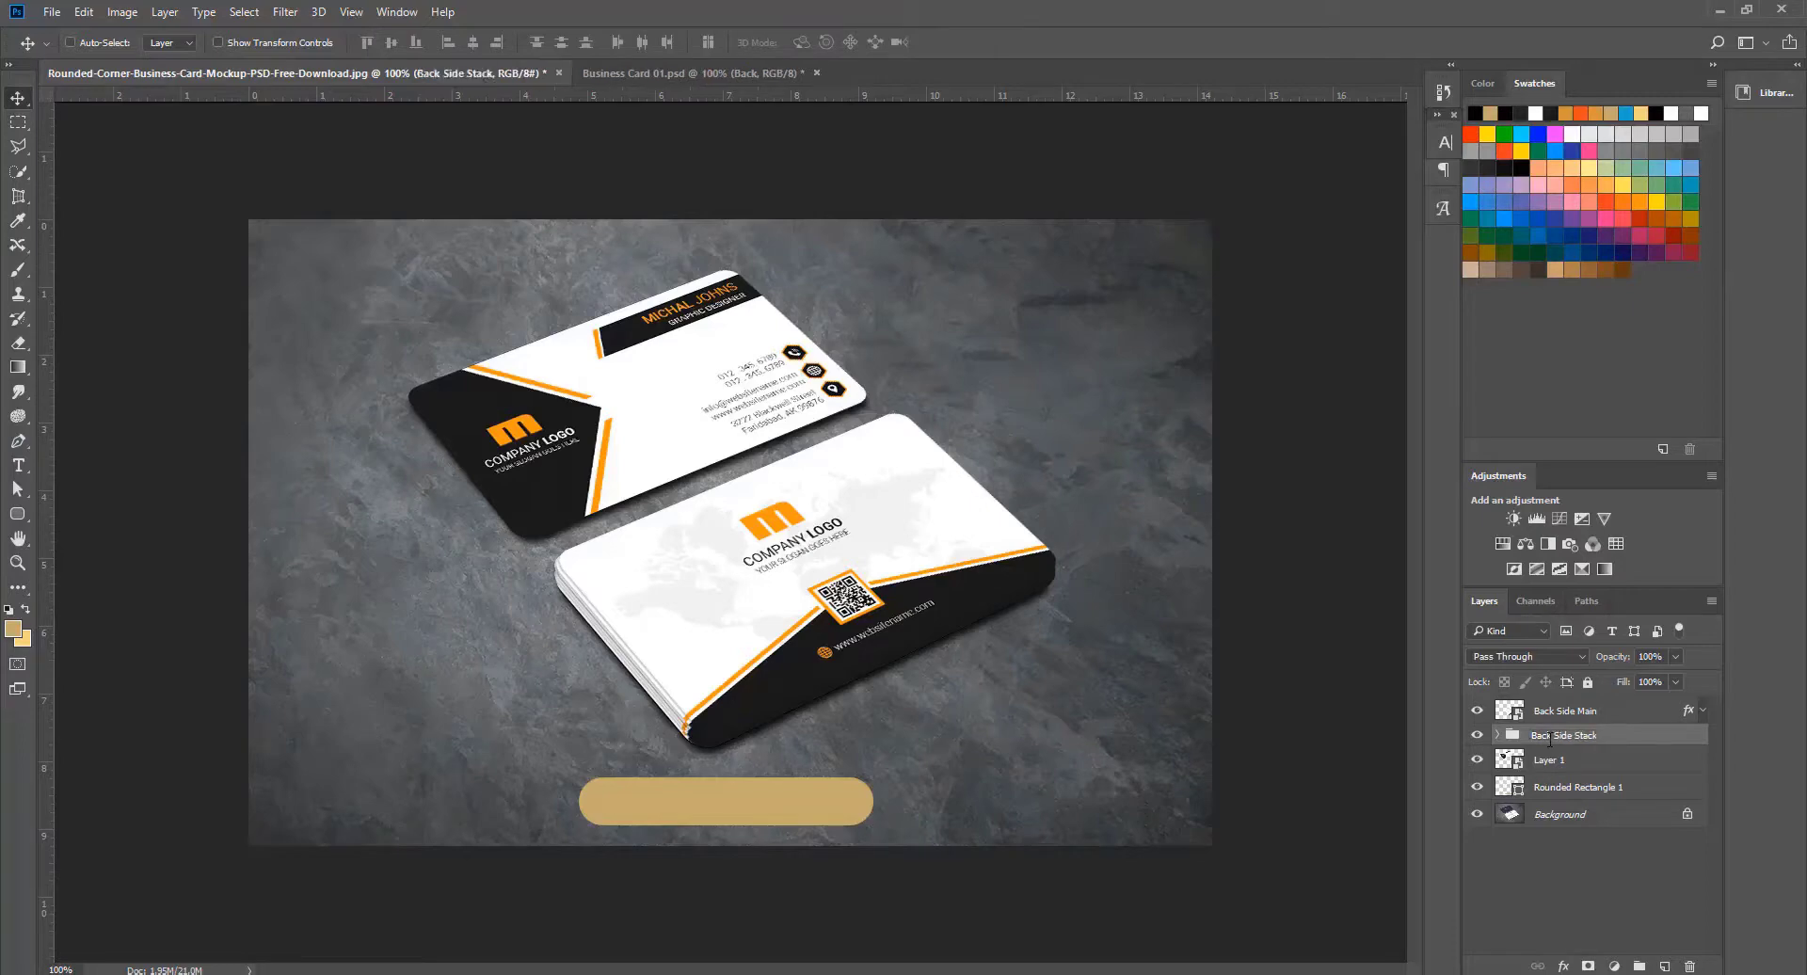
{"action": "left_click", "coordinate": [1477, 735]}
{"action": "left_click", "coordinate": [1477, 736]}
Step: Nudge Back Side copies 12 and 10 inside the Back Side Stack group slightly to make the stacked edges more uneven
{"action": "key", "text": "z"}
{"action": "left_click", "coordinate": [649, 631]}
{"action": "key", "text": "v"}
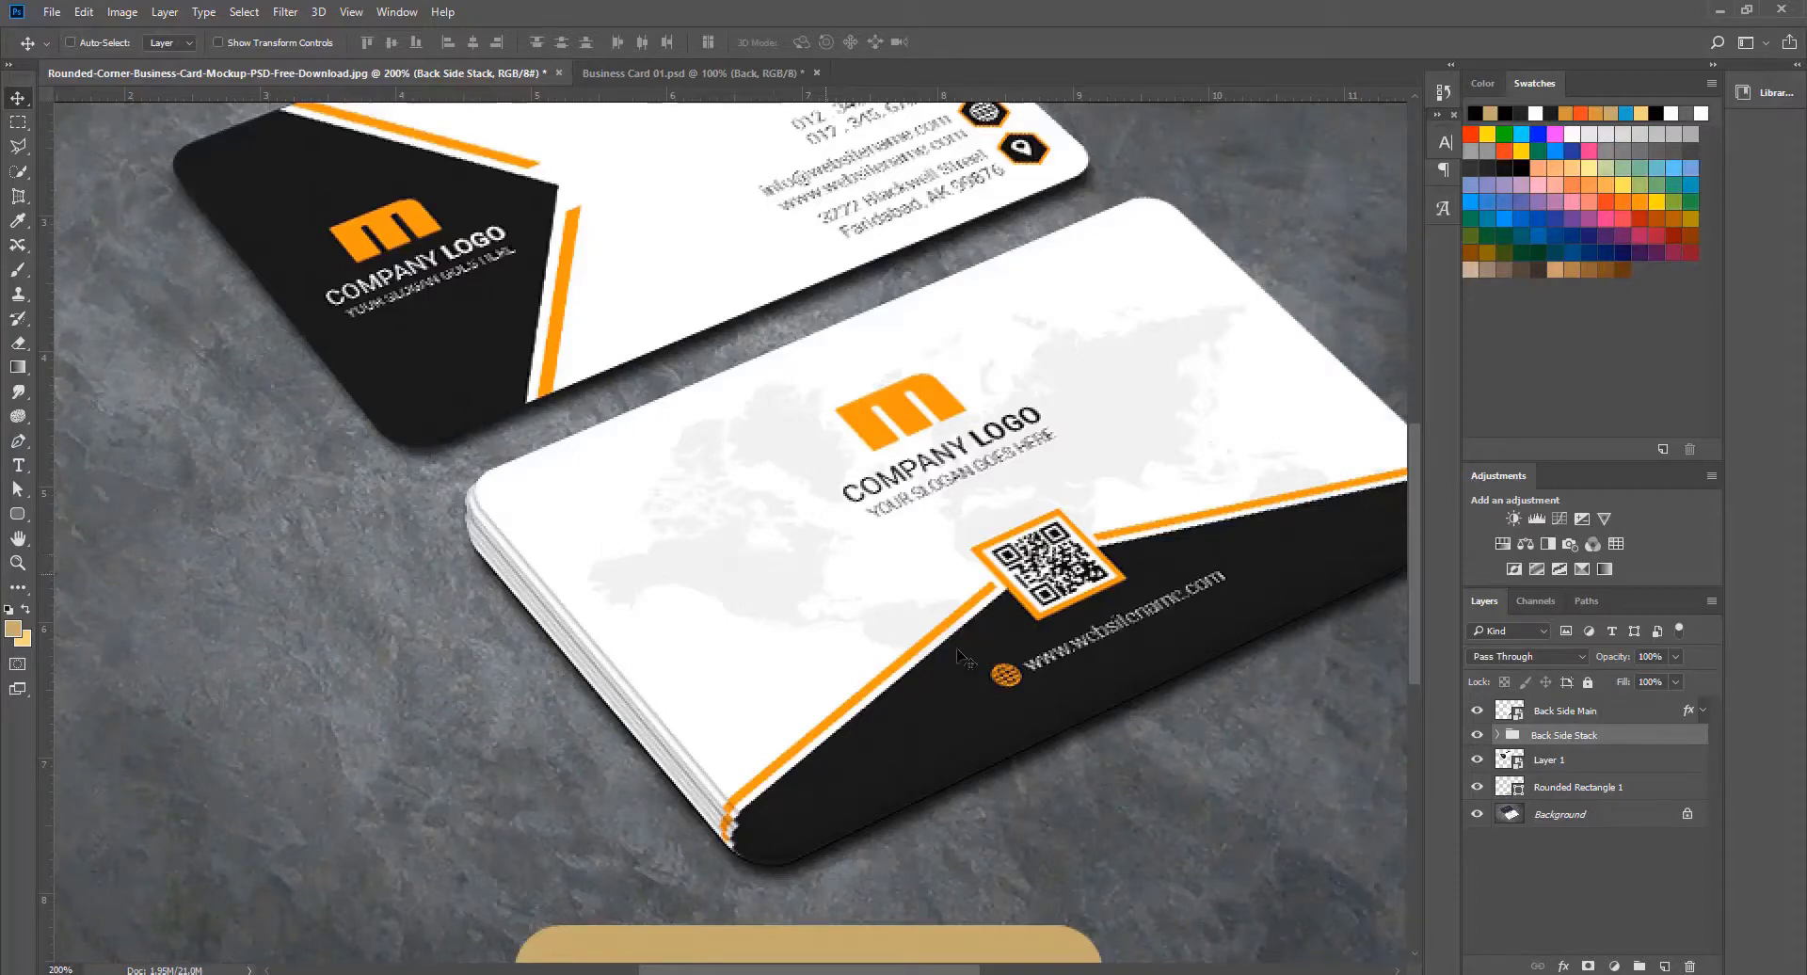
{"action": "left_click", "coordinate": [1498, 735]}
{"action": "left_click", "coordinate": [1587, 823]}
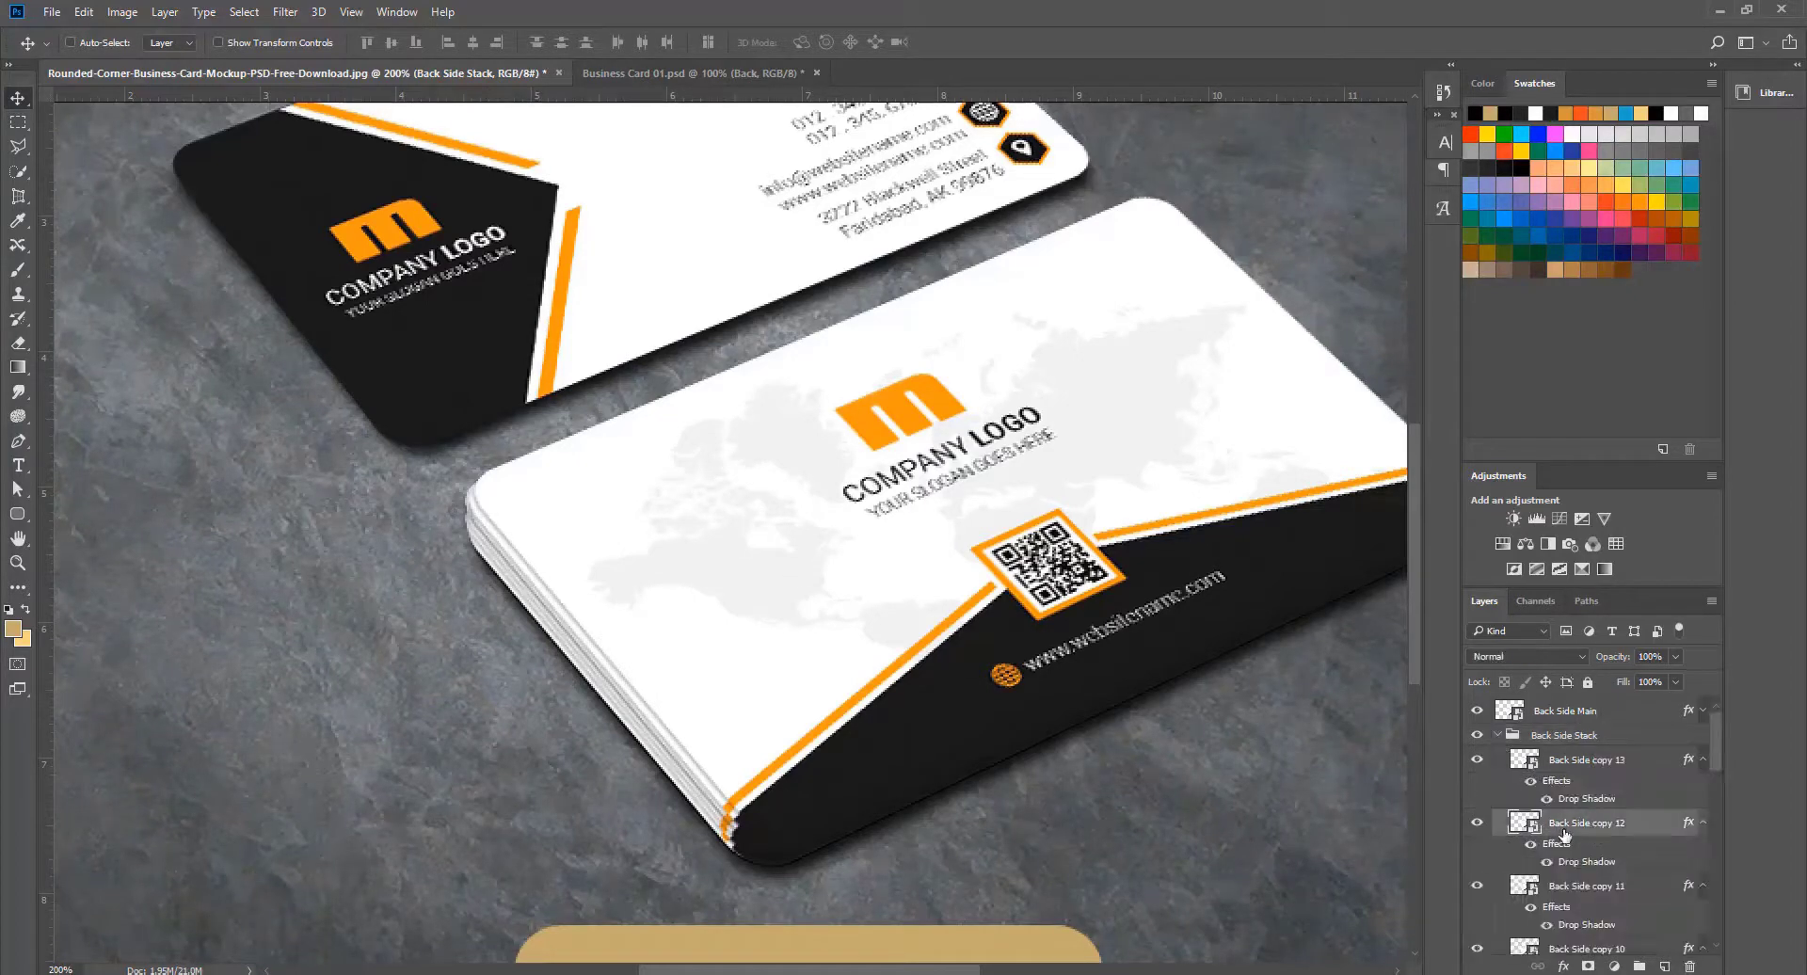
{"action": "scroll", "coordinate": [1600, 838], "scroll_direction": "down", "scroll_amount": 2}
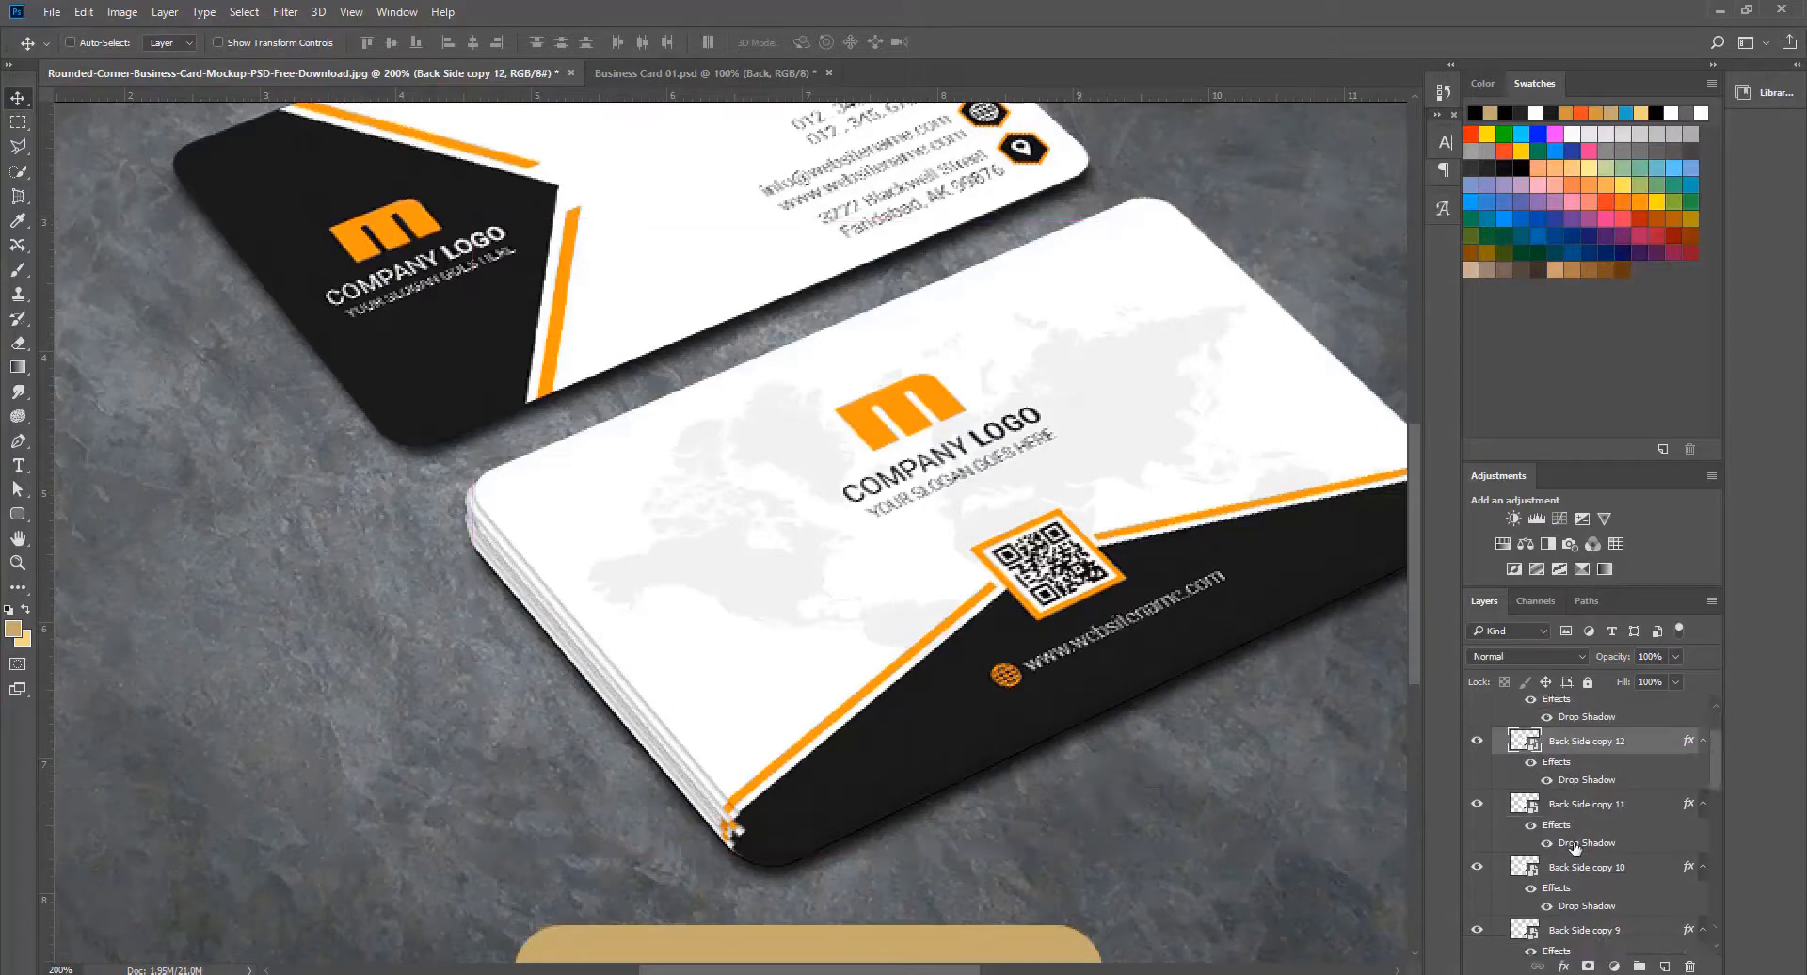
{"action": "left_click", "coordinate": [1613, 868]}
{"action": "left_click_drag", "start_coordinate": [1086, 802], "coordinate": [1164, 827]}
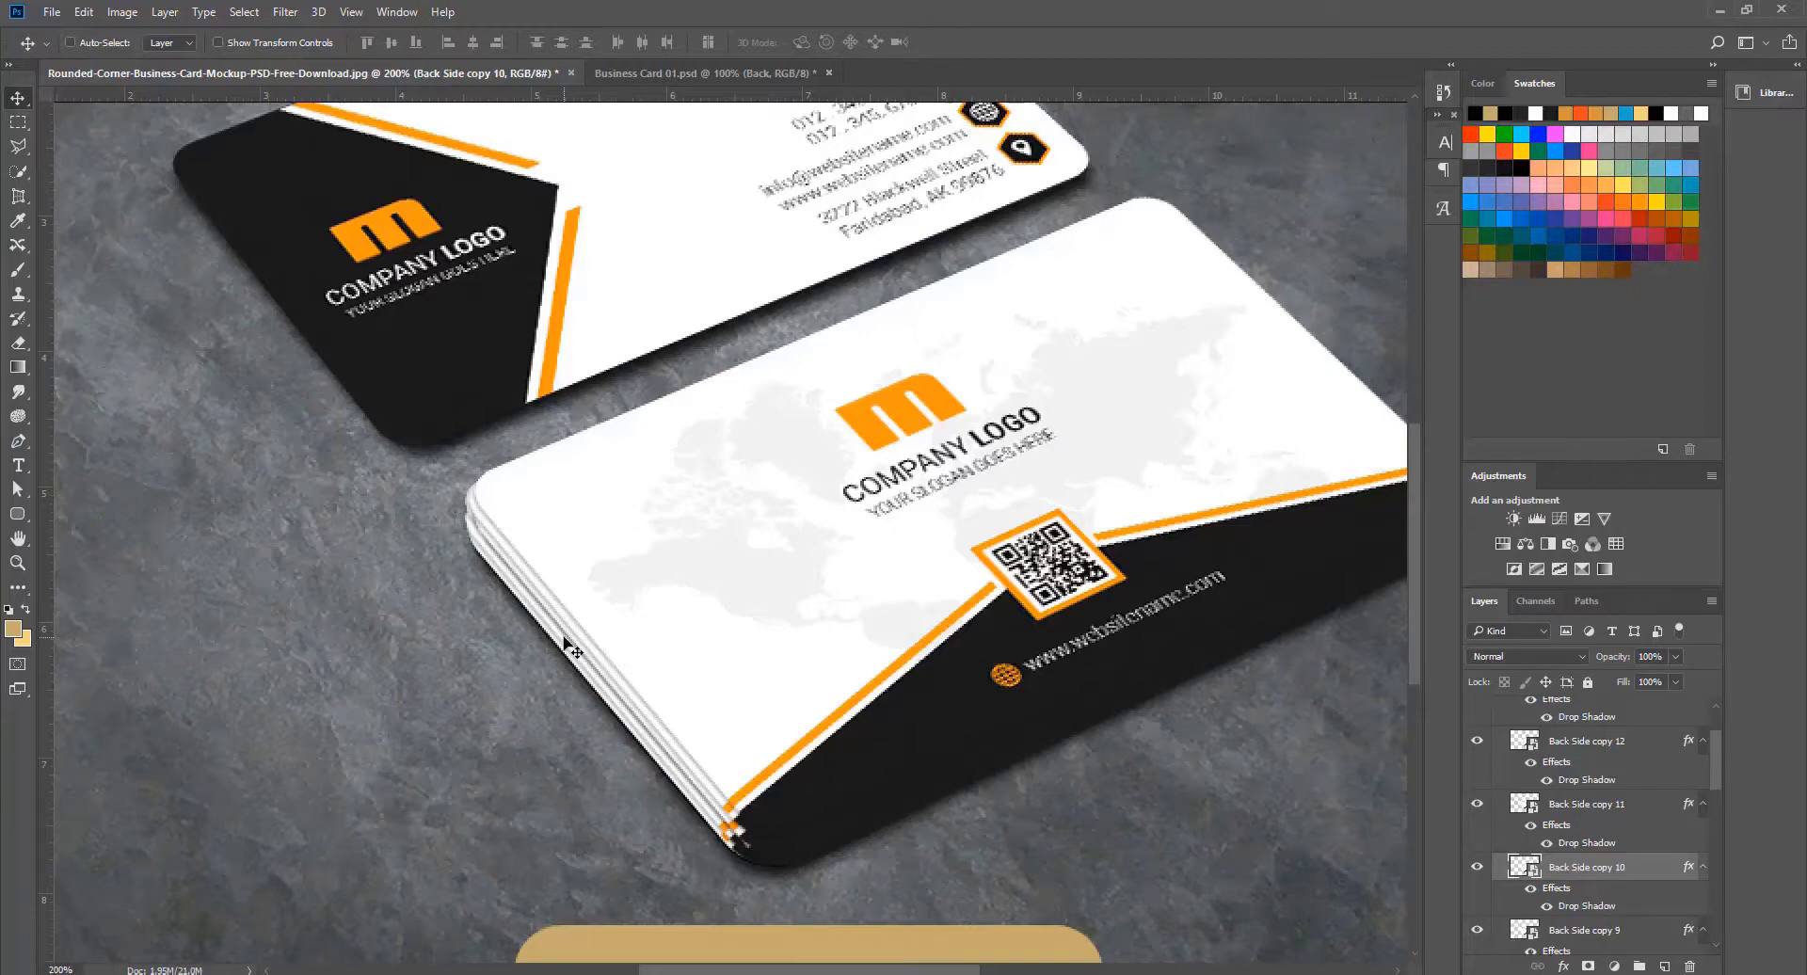
Step: Review the whole mockup at 100% and collapse the Back Side Stack group
{"action": "key", "text": "z"}
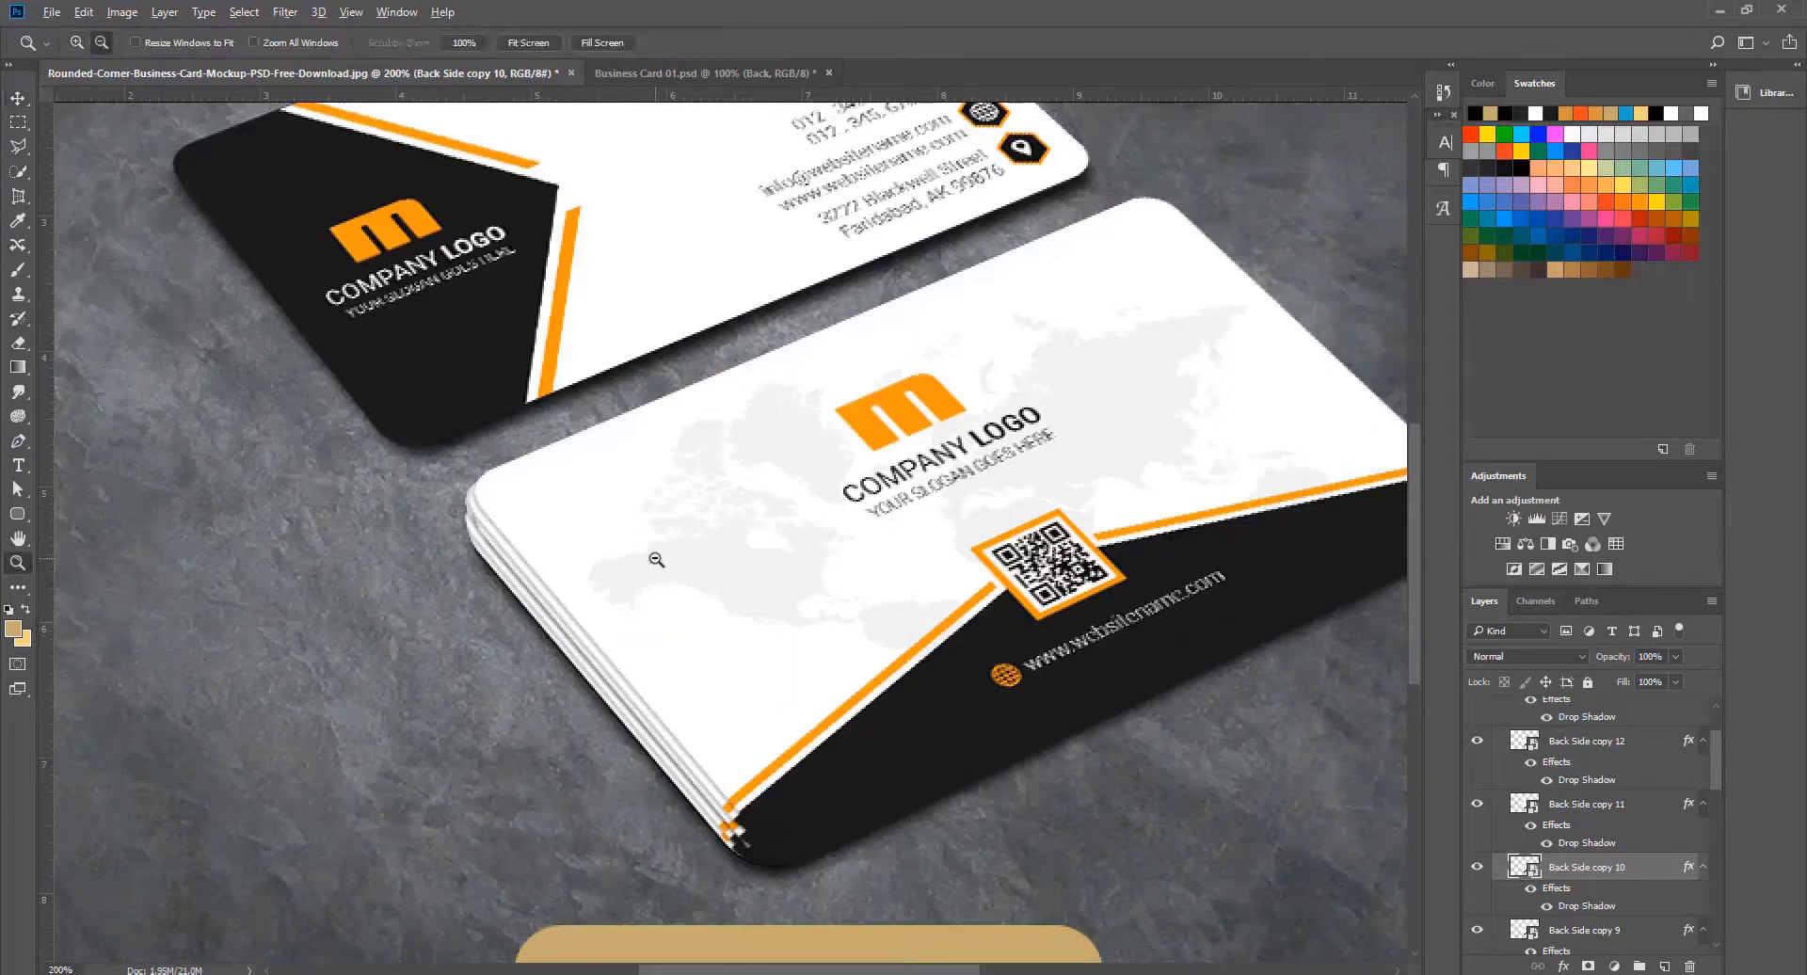
{"action": "left_click", "coordinate": [655, 560], "text": "alt"}
{"action": "key", "text": "v"}
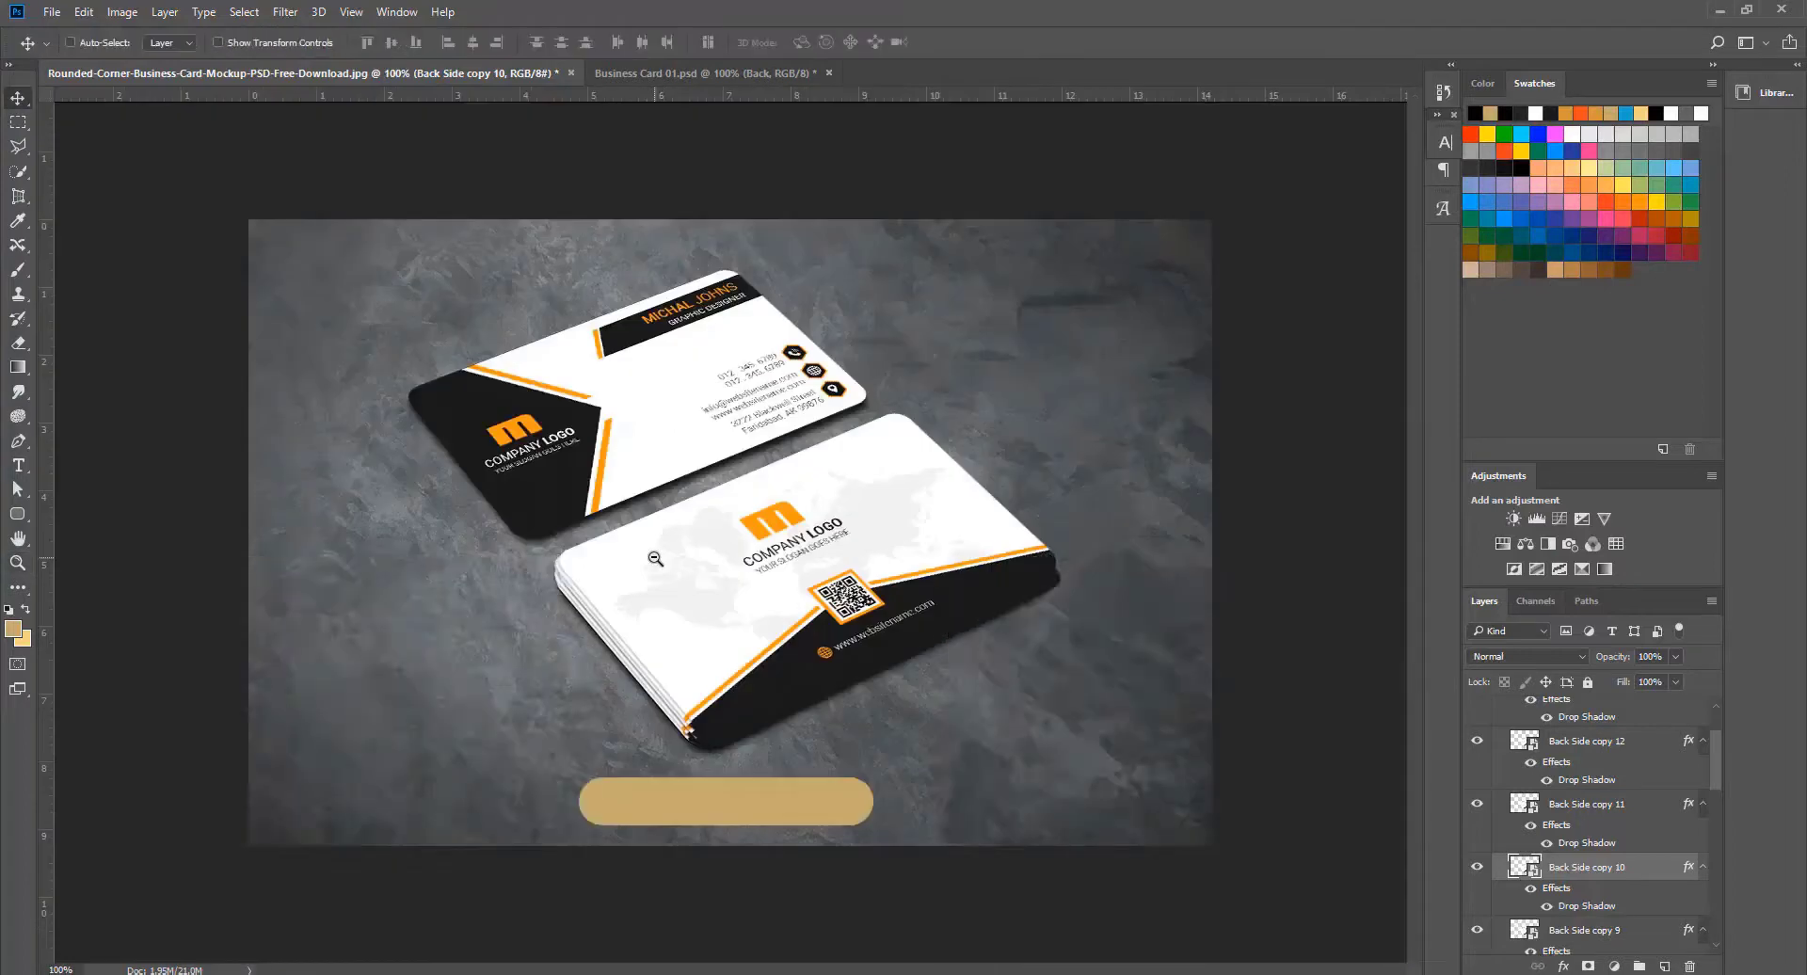
{"action": "scroll", "coordinate": [1697, 836], "scroll_direction": "up", "scroll_amount": 2}
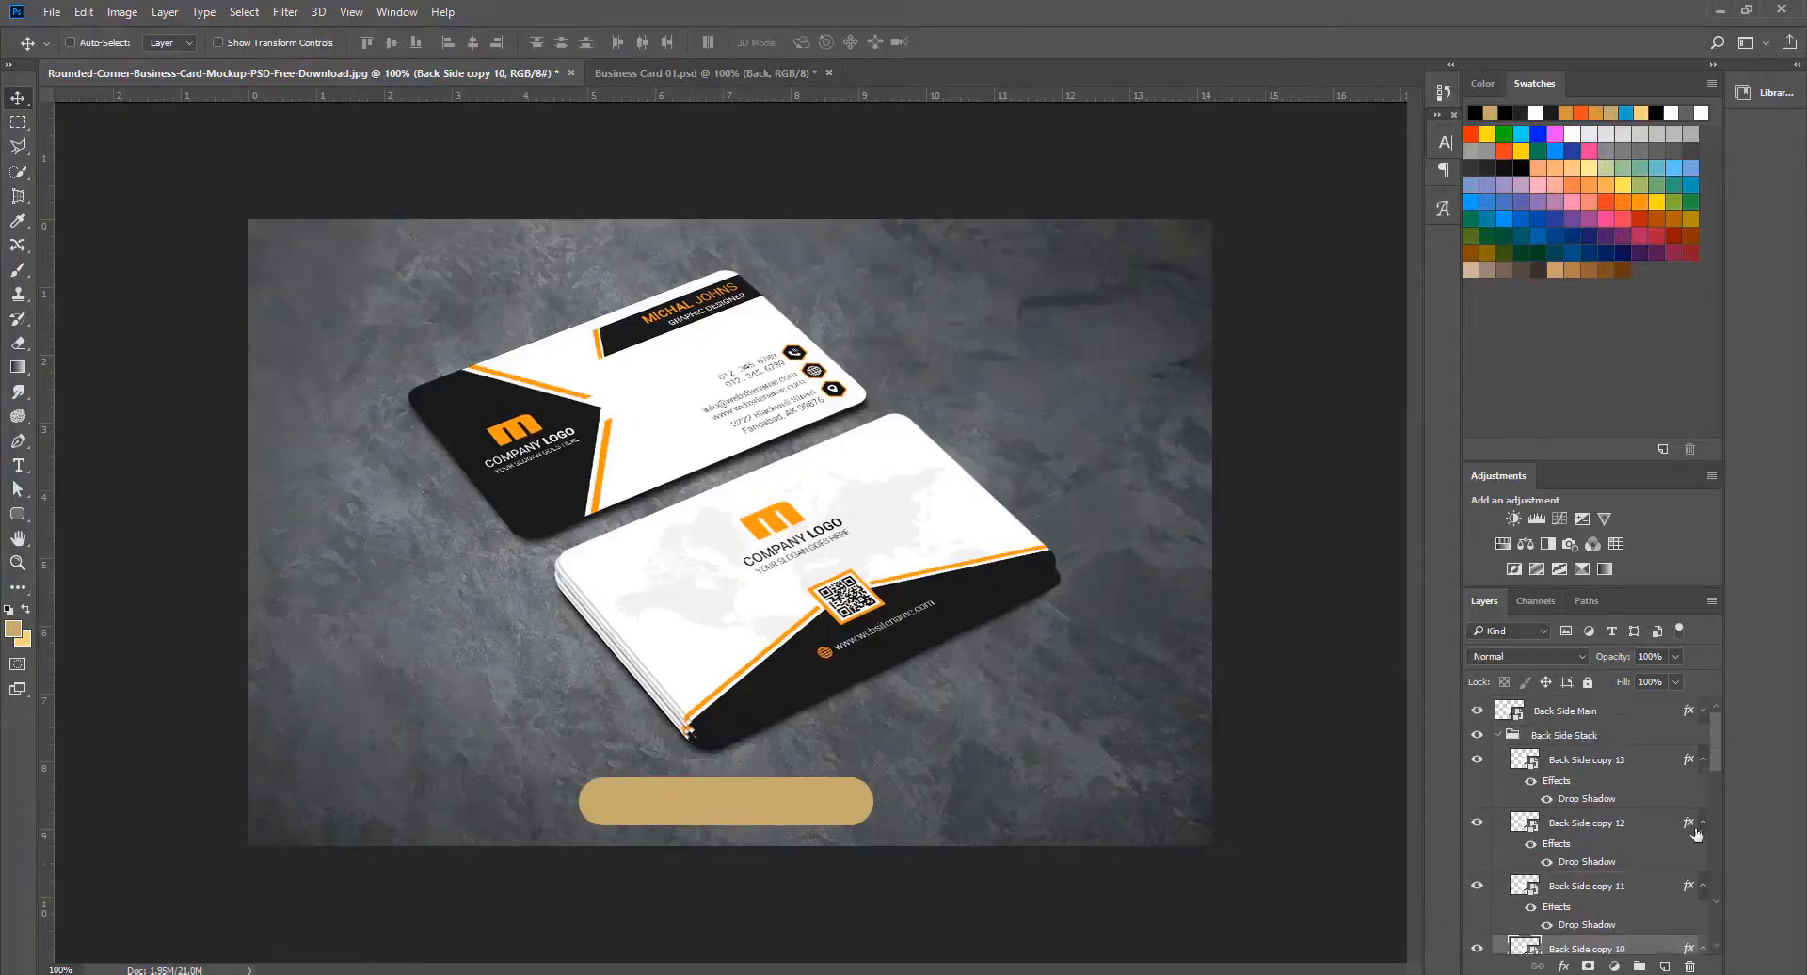
{"action": "left_click", "coordinate": [1498, 735]}
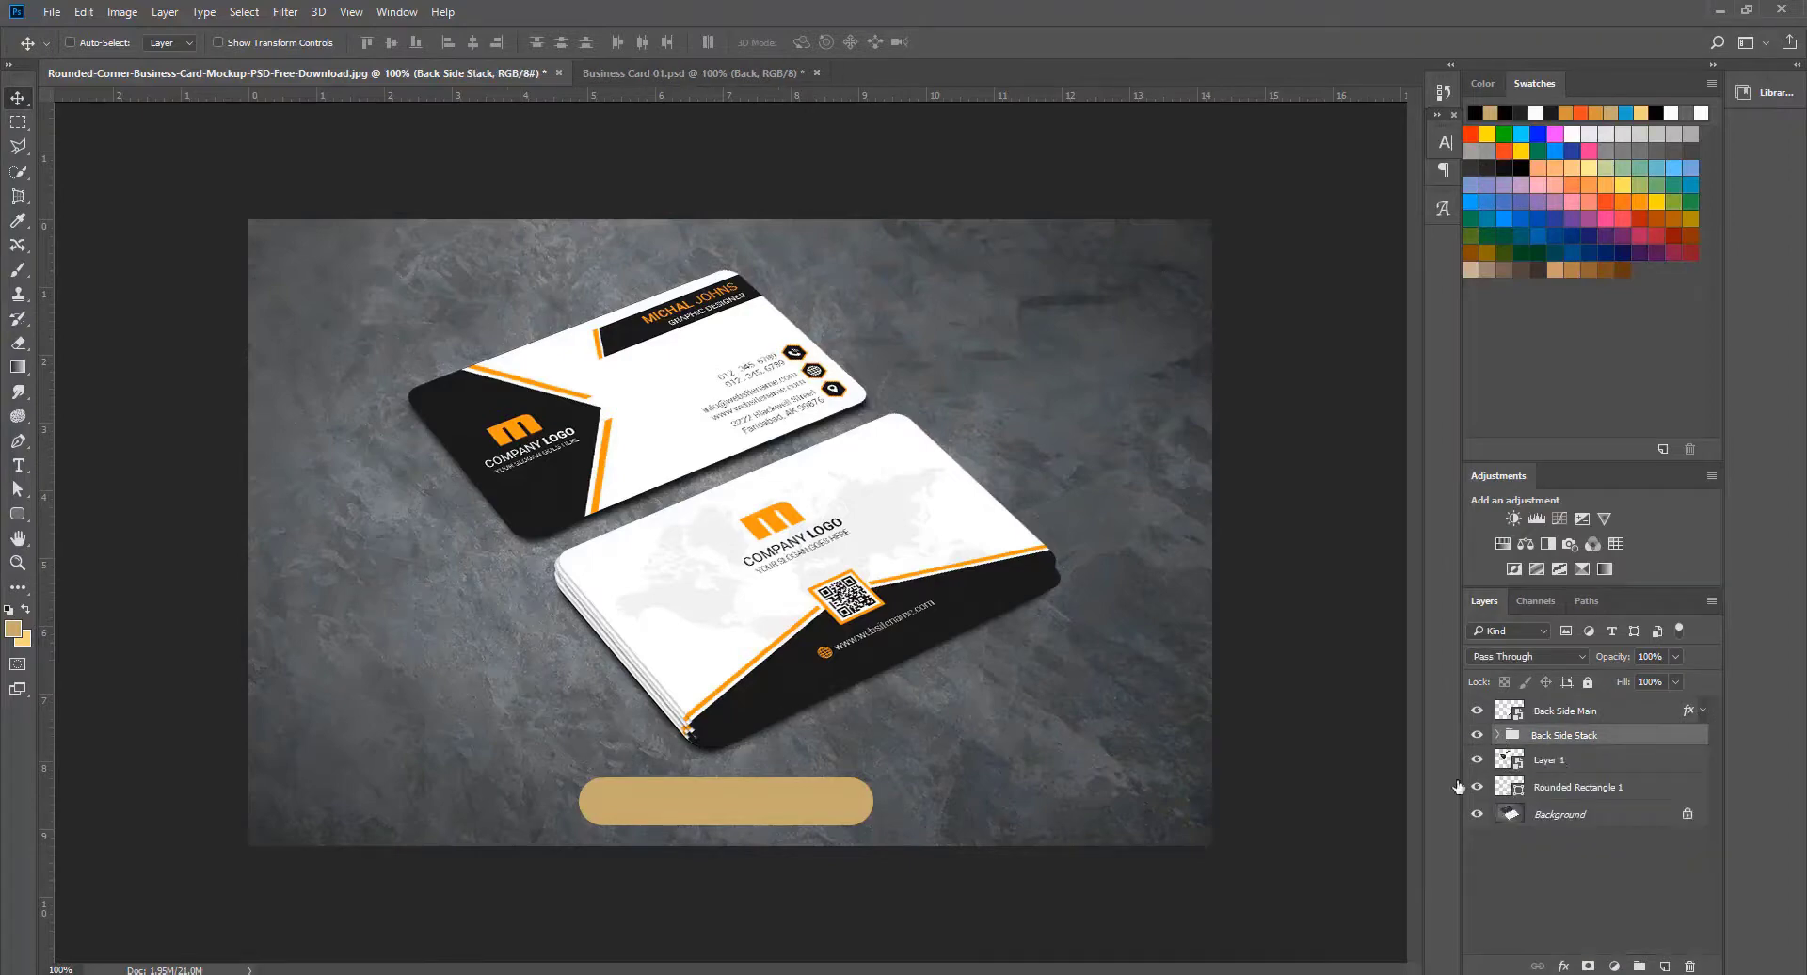
Step: Hide the Rounded Rectangle 1 and Background layers, showing the Background once in between to compare
{"action": "left_click_drag", "start_coordinate": [1479, 787], "coordinate": [1477, 815]}
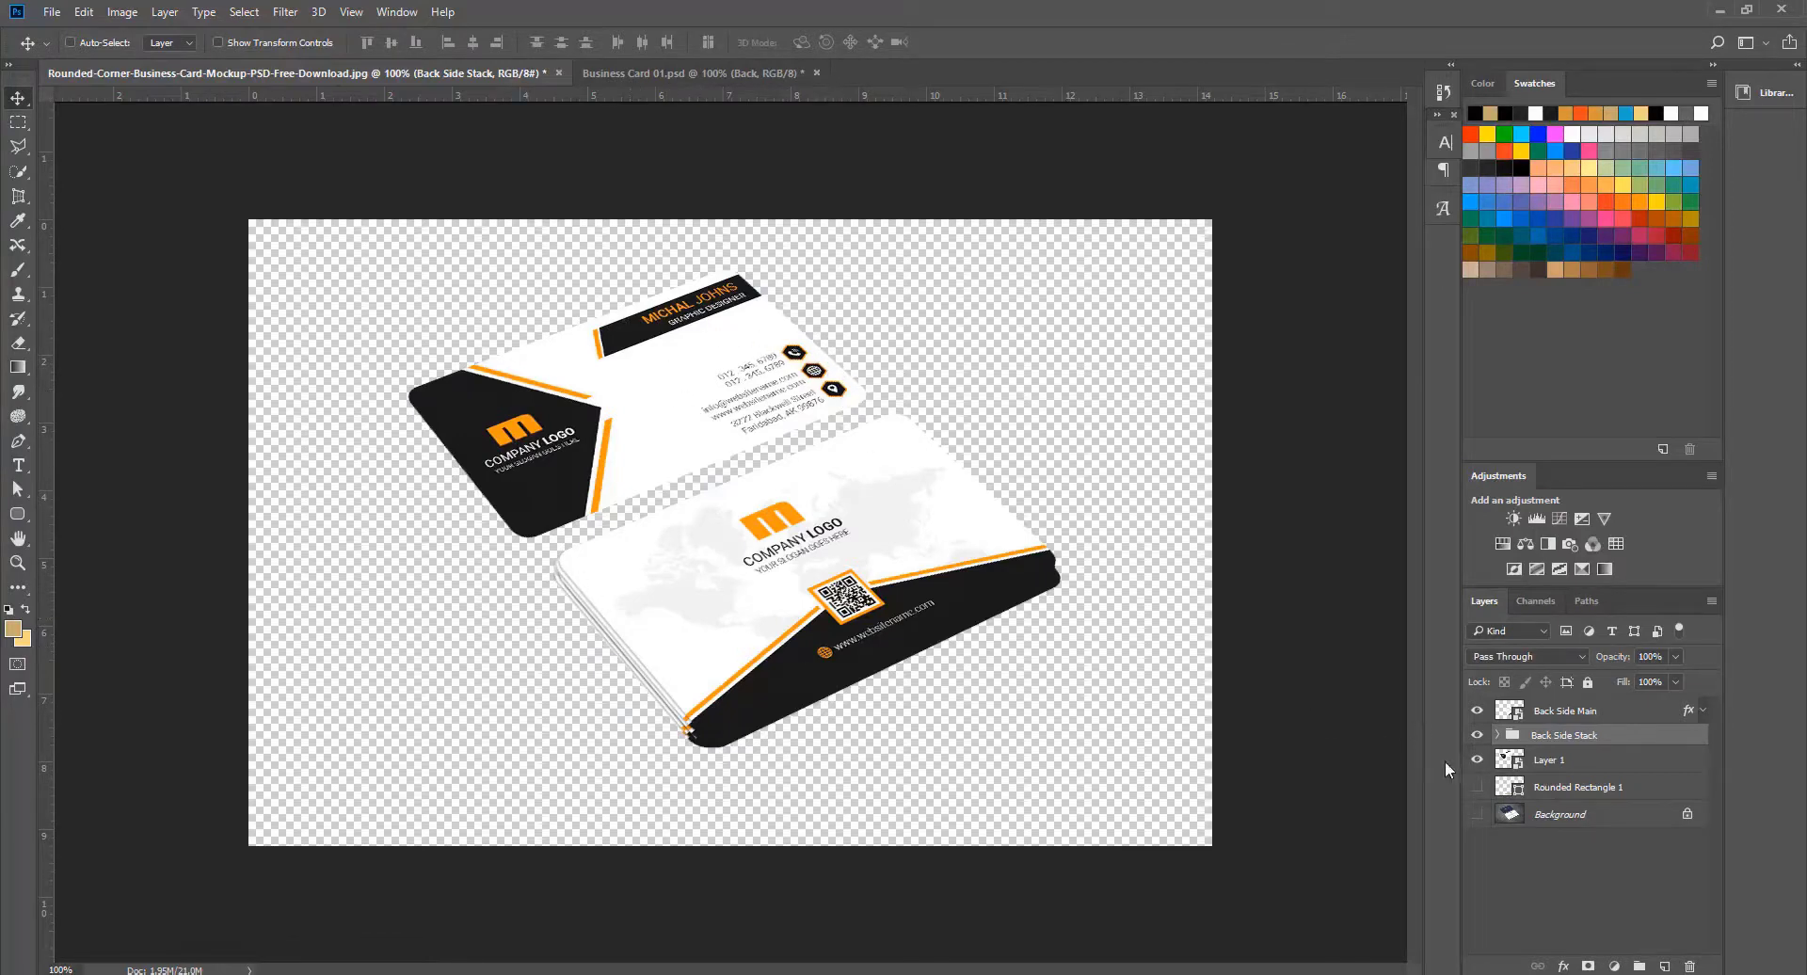
{"action": "left_click", "coordinate": [1476, 814]}
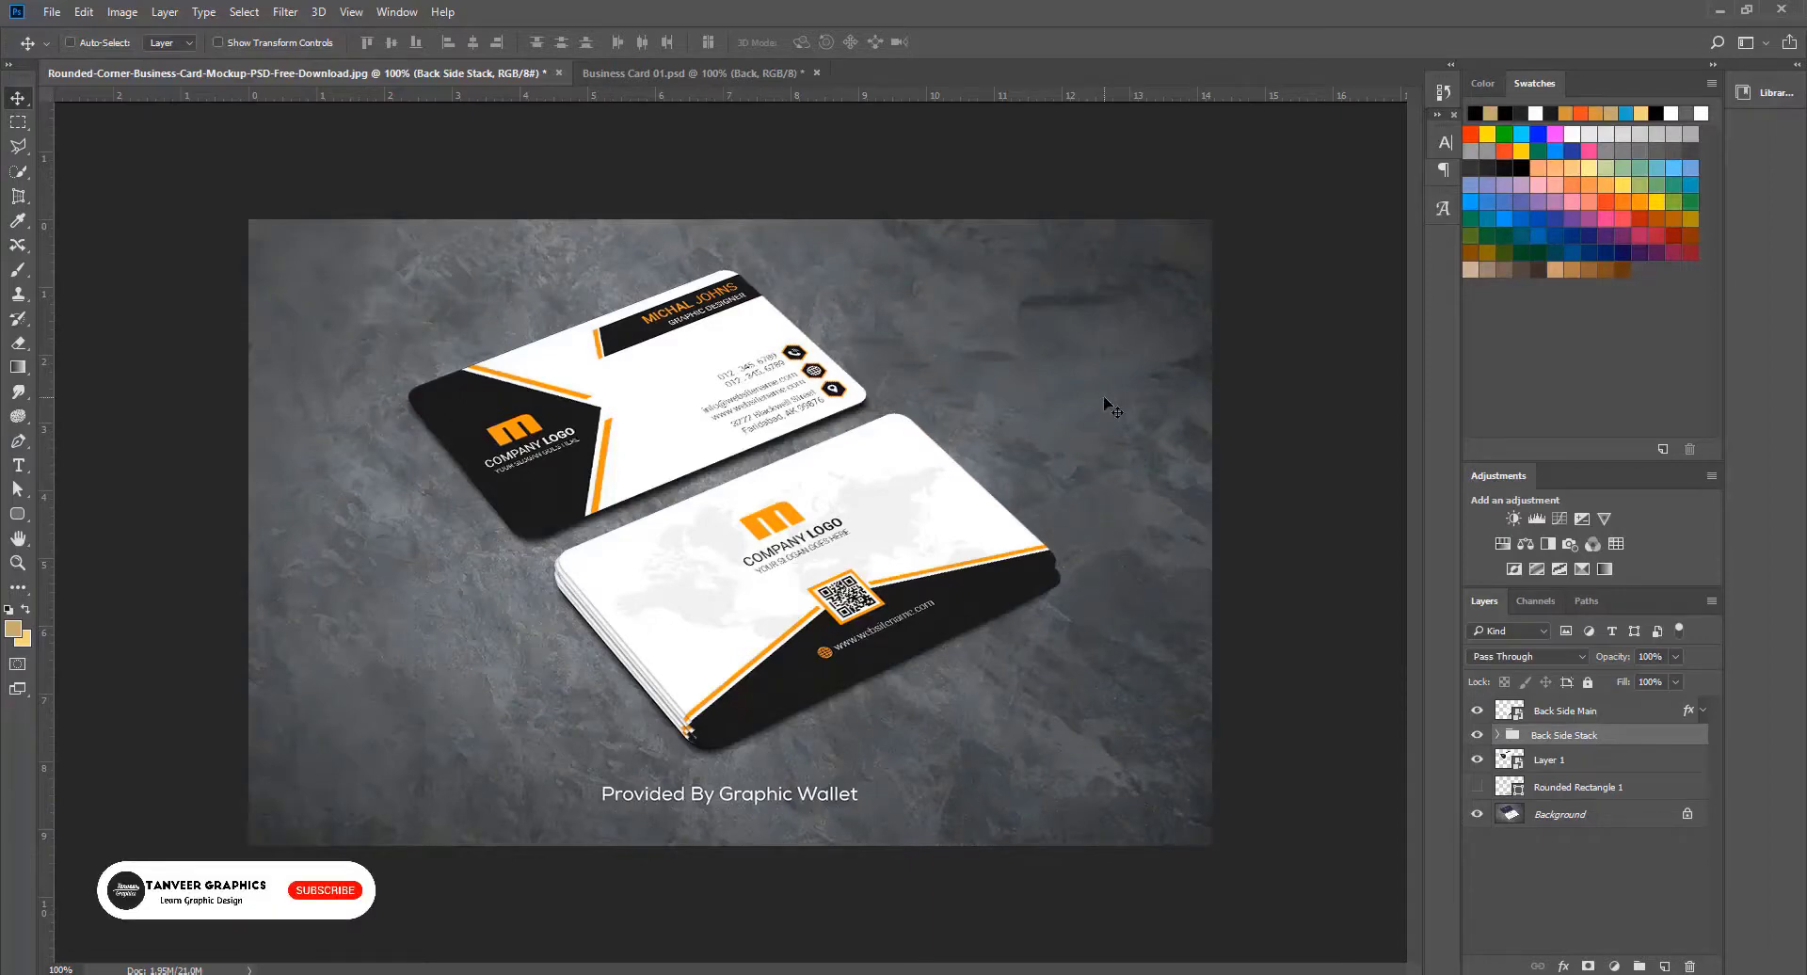
{"action": "left_click", "coordinate": [1476, 814]}
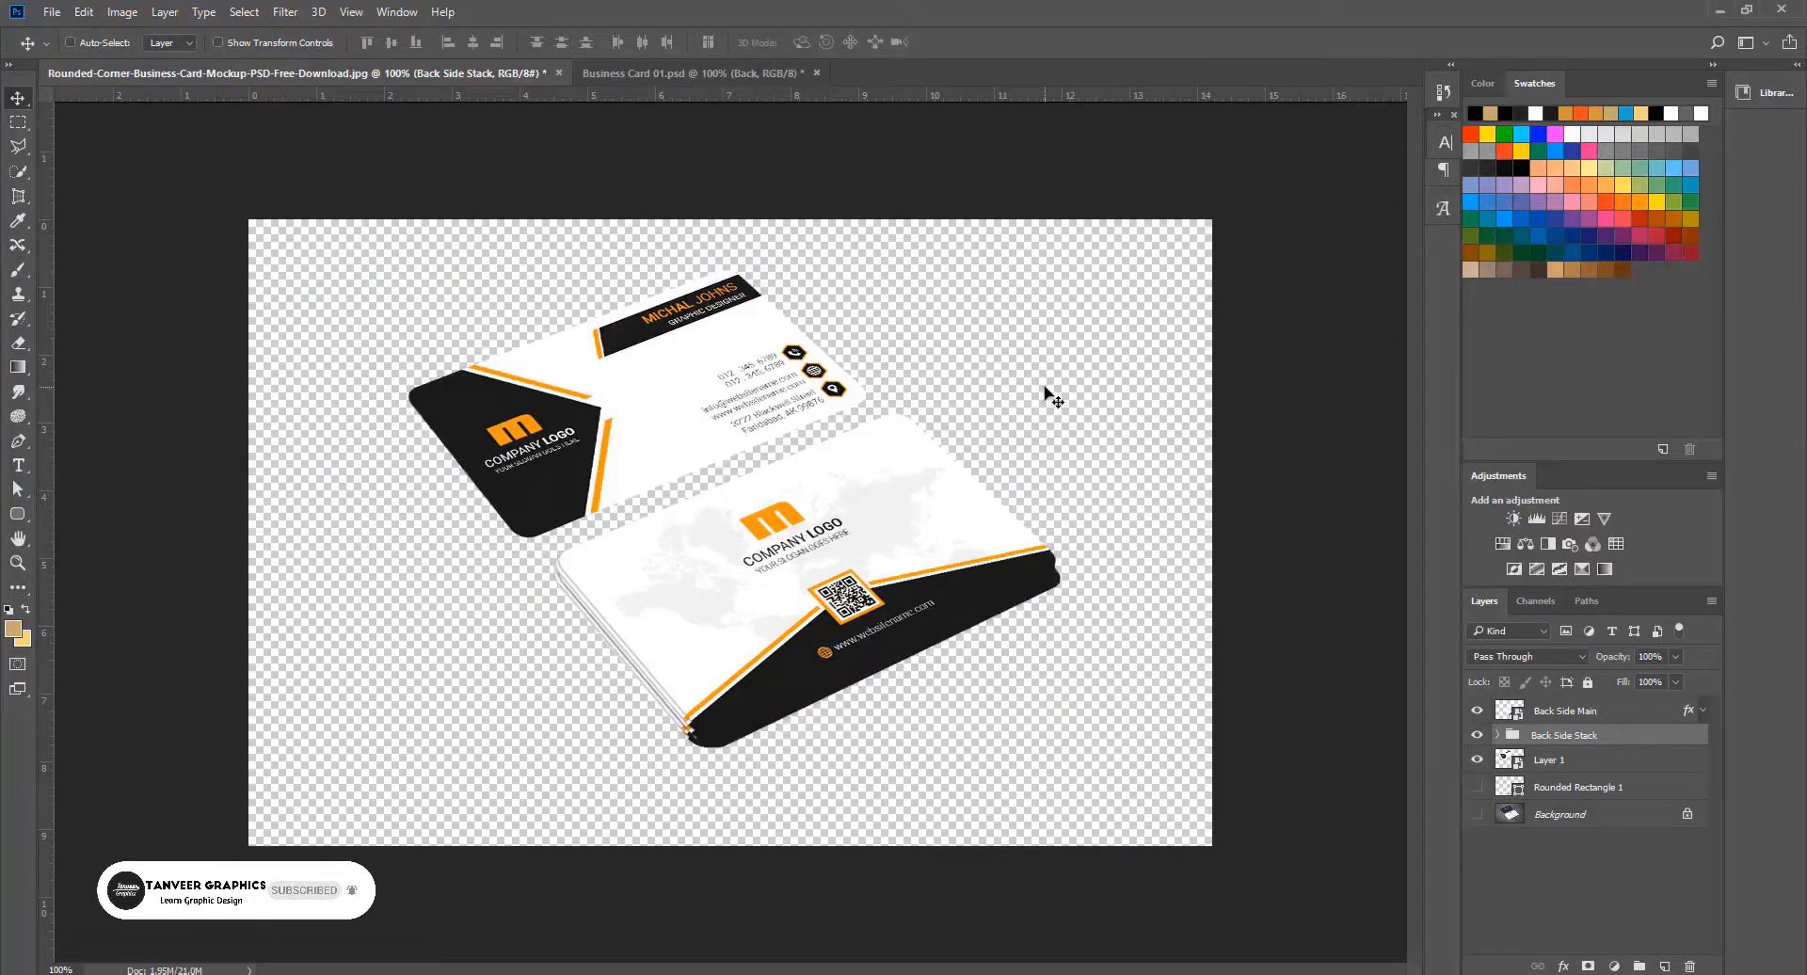